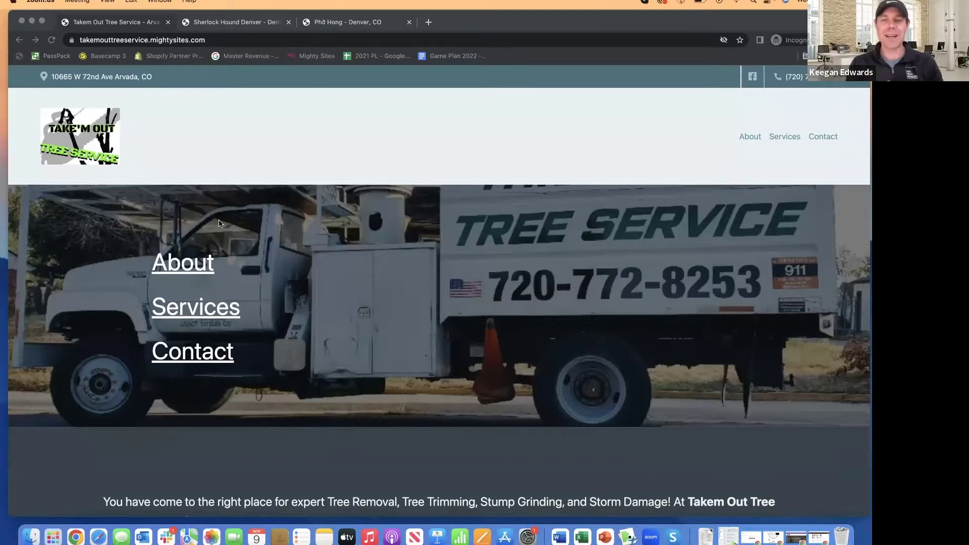
# - Scroll through the Takem Out Tree Service example site and back up
pyautogui.scroll(-10, 201, 204)
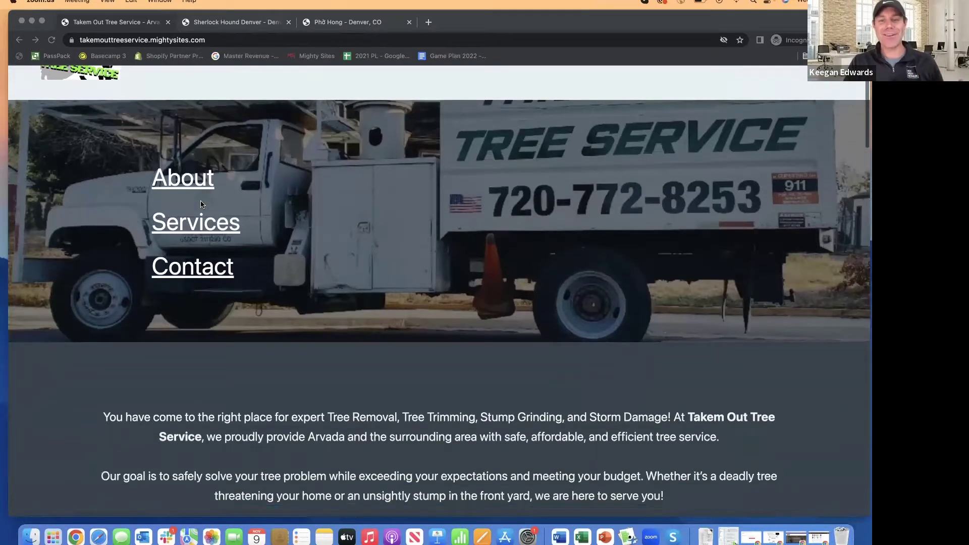
pyautogui.scroll(-10, 201, 204)
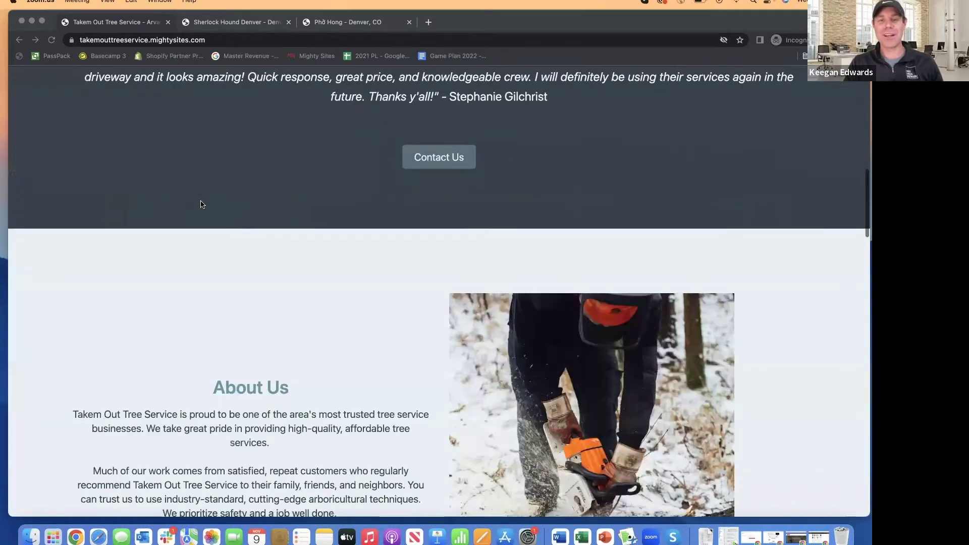
pyautogui.scroll(-7, 201, 204)
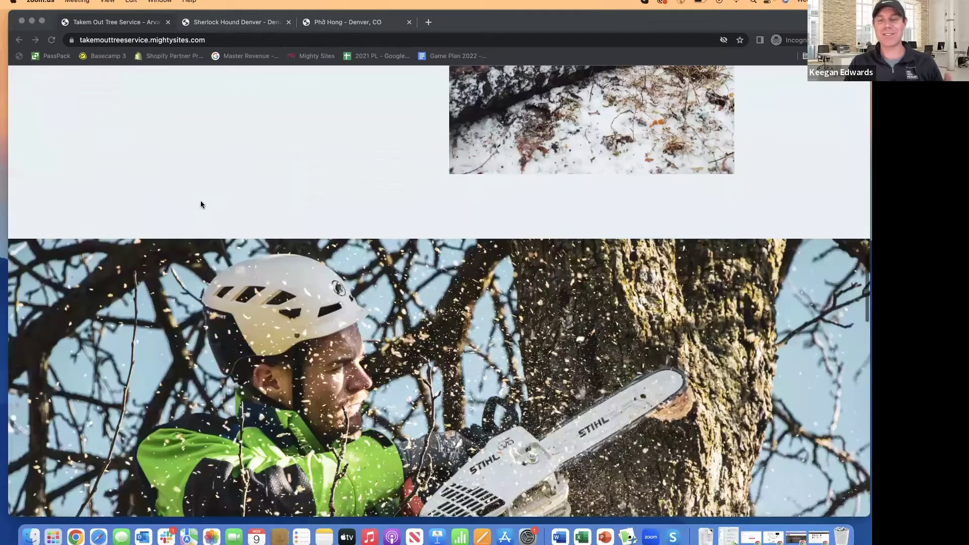
pyautogui.scroll(-20, 201, 204)
pyautogui.scroll(15, 201, 202)
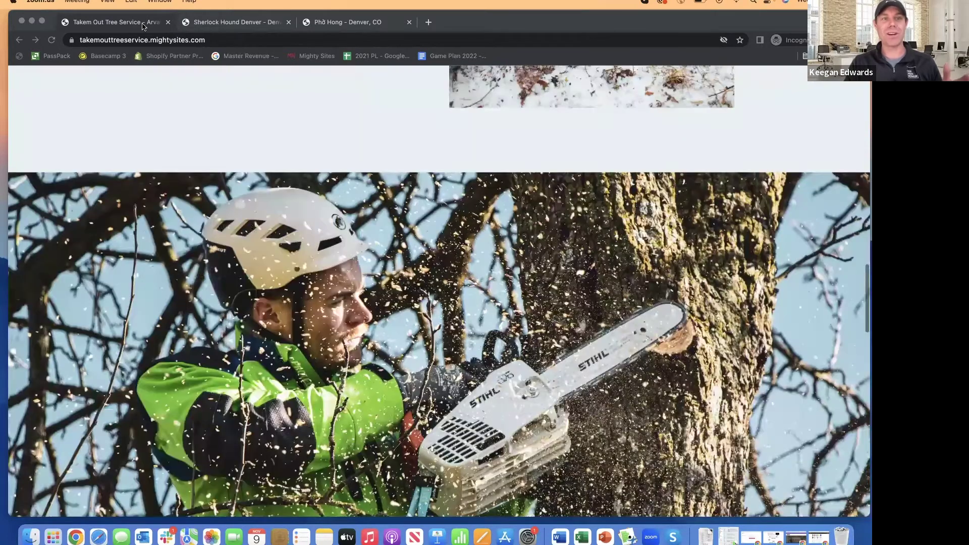
pyautogui.click(142, 24)
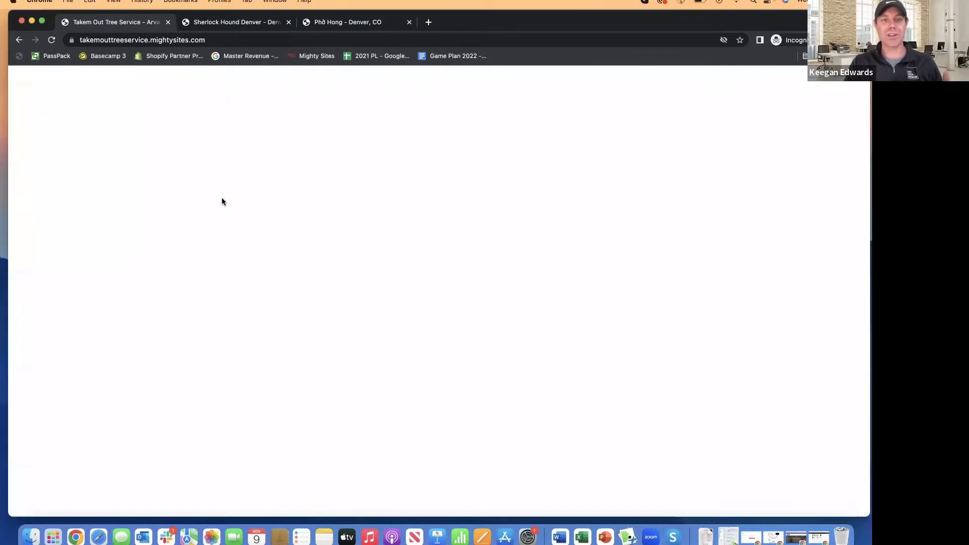
pyautogui.scroll(1, 222, 200)
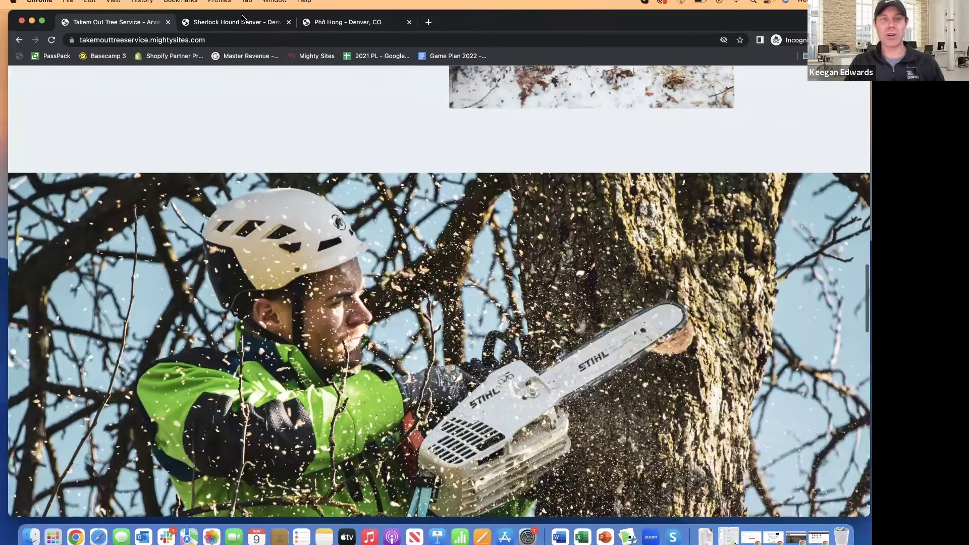
# - Browse the Sherlock Hound Denver pet-store example site
pyautogui.click(238, 21)
pyautogui.scroll(-4, 271, 185)
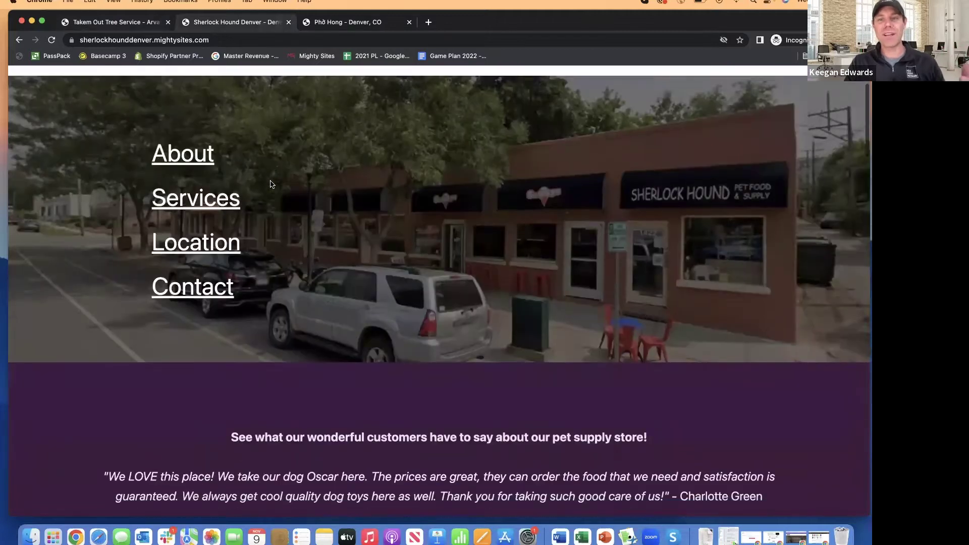
pyautogui.scroll(1, 272, 184)
pyautogui.scroll(-10, 271, 184)
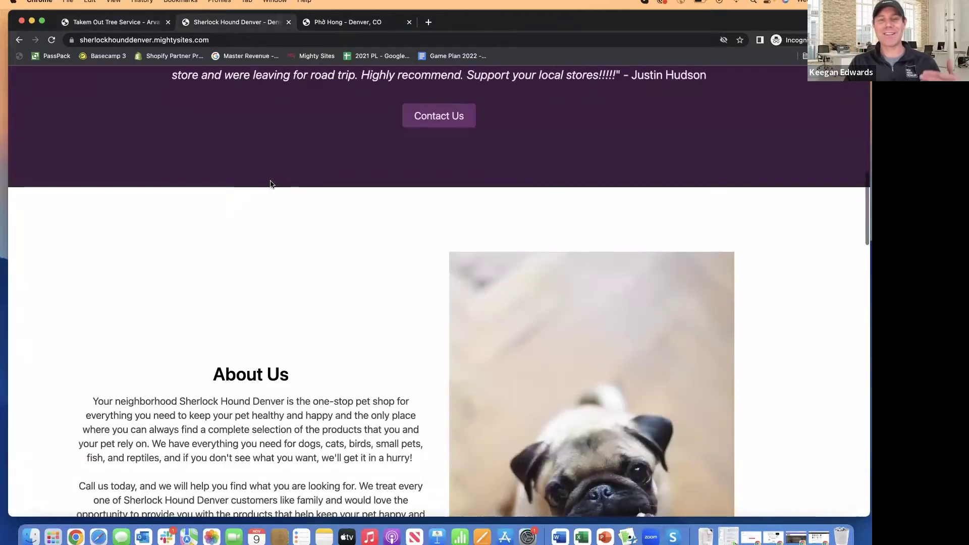
pyautogui.scroll(-15, 271, 184)
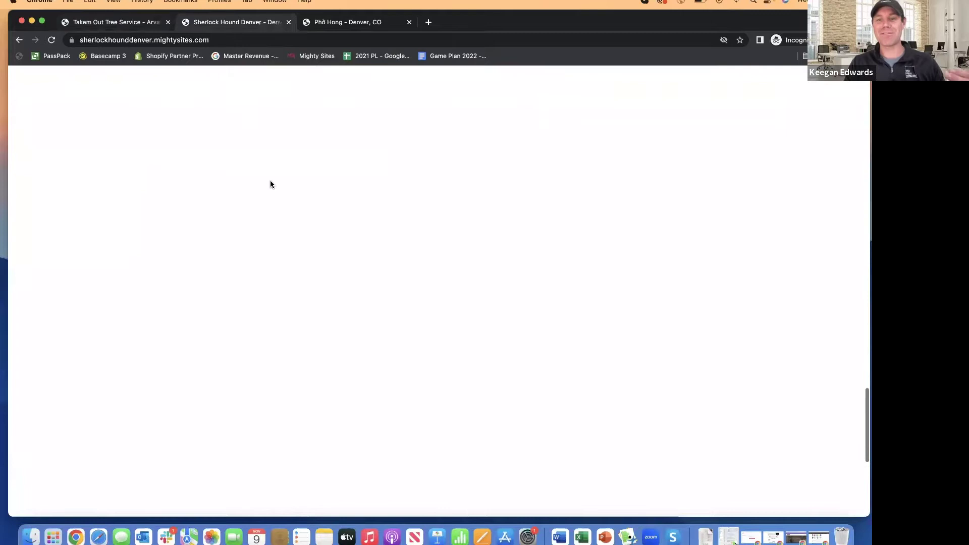
pyautogui.scroll(-4, 270, 184)
pyautogui.scroll(5, 271, 185)
pyautogui.scroll(-3, 271, 185)
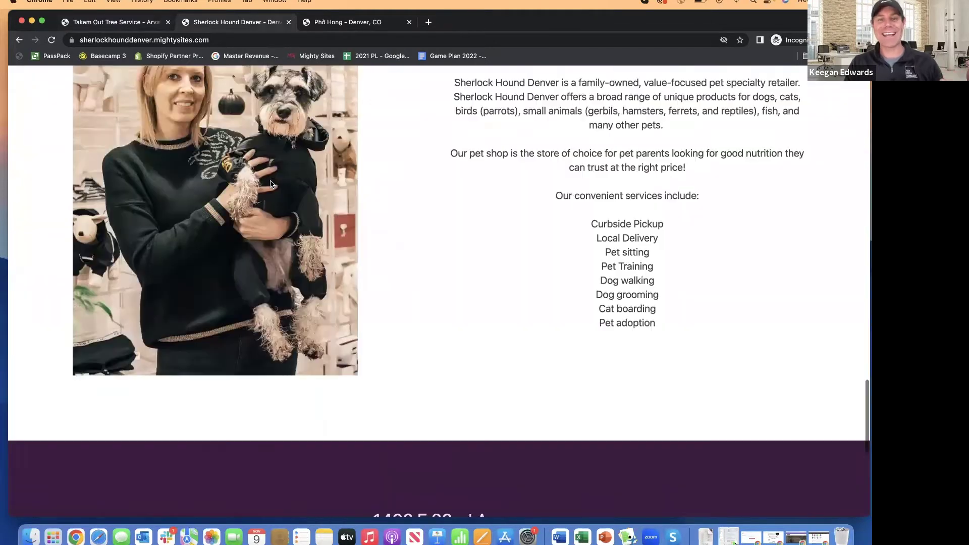
pyautogui.scroll(3, 271, 185)
pyautogui.scroll(-8, 271, 184)
# - Browse the Phở Hong restaurant example site and return to its top
pyautogui.click(343, 21)
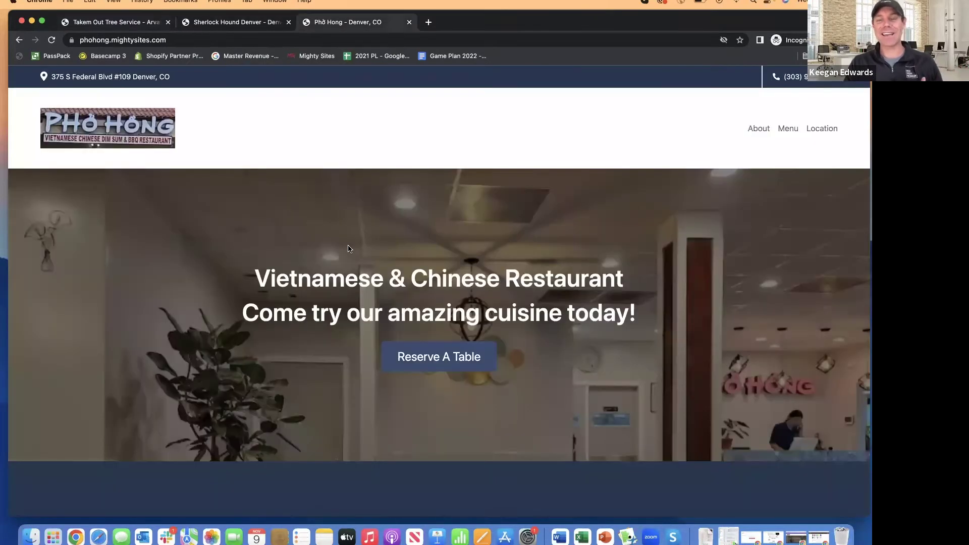
pyautogui.scroll(-12, 347, 248)
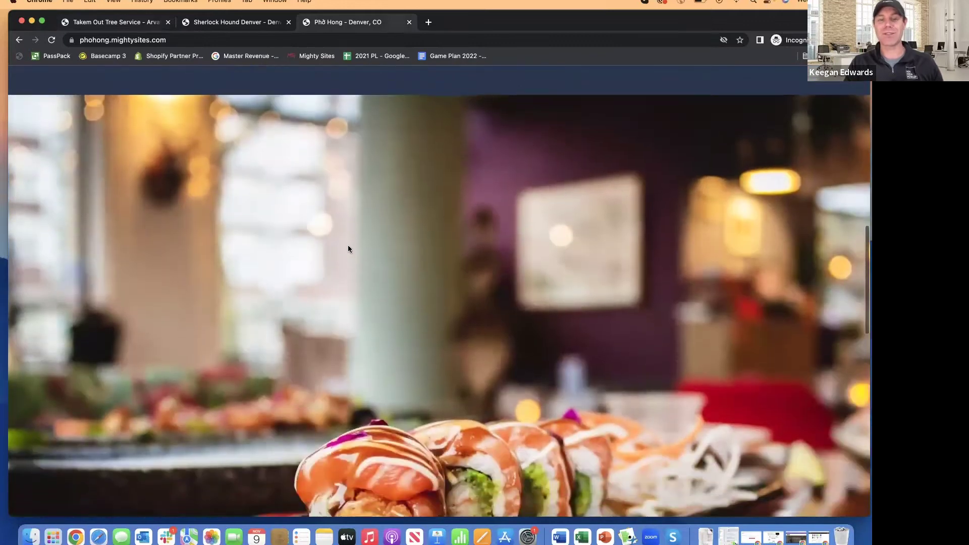
pyautogui.scroll(-12, 348, 249)
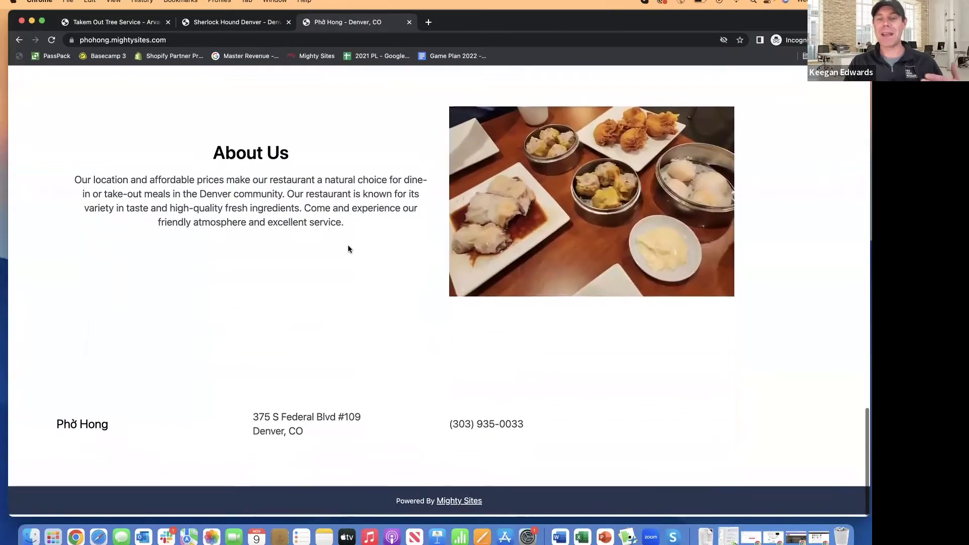
pyautogui.scroll(20, 348, 249)
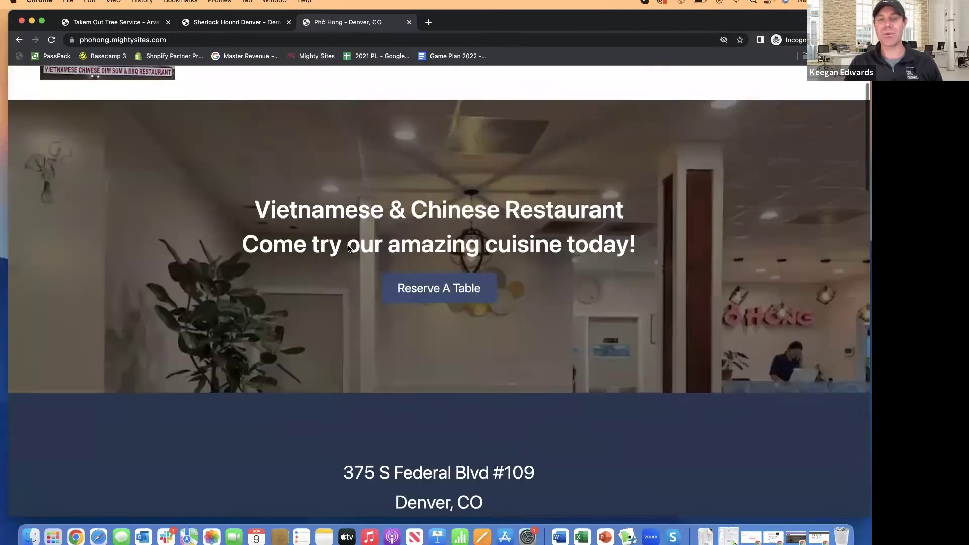
pyautogui.scroll(3, 347, 244)
# - Go to mightysites.com, jump to the industry cards and scroll through them
pyautogui.click(123, 25)
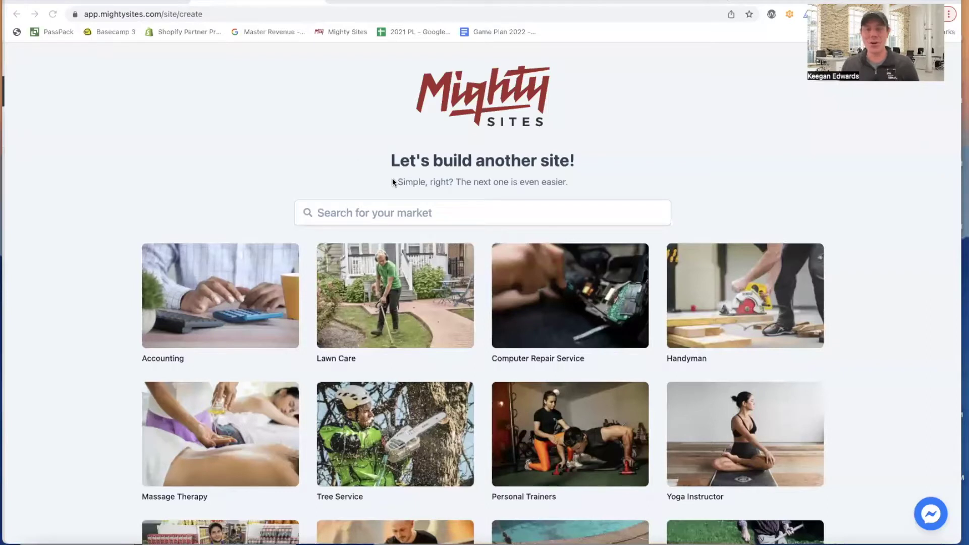
pyautogui.click(144, 1)
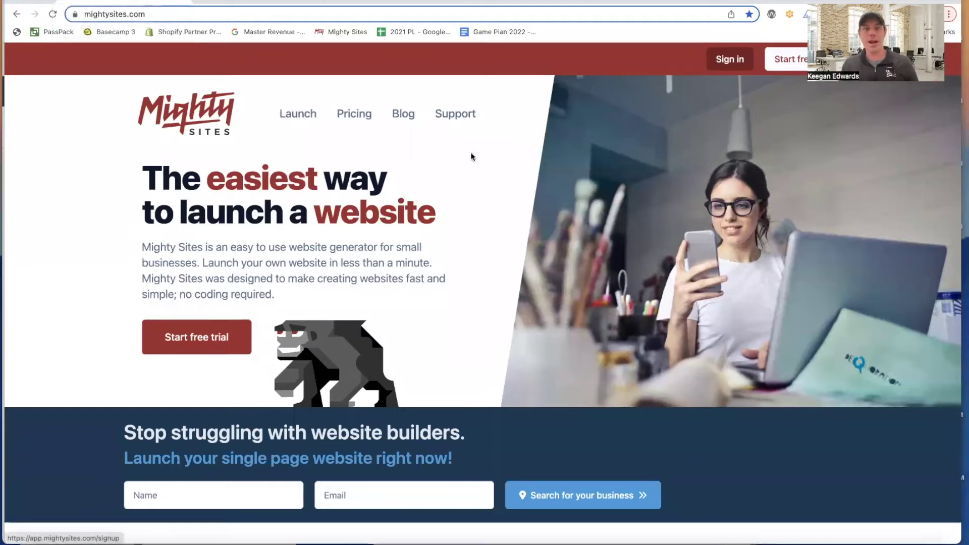
pyautogui.click(294, 119)
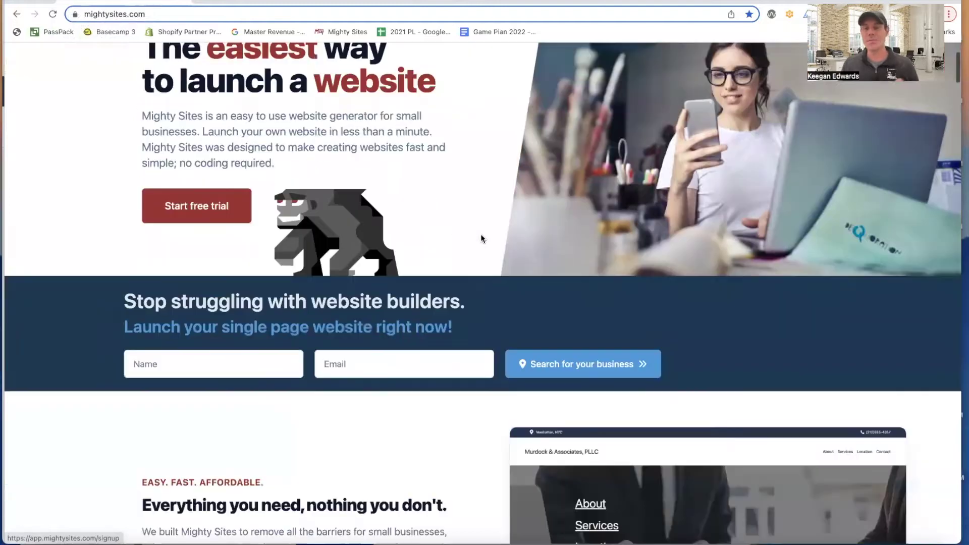
pyautogui.scroll(-10, 459, 315)
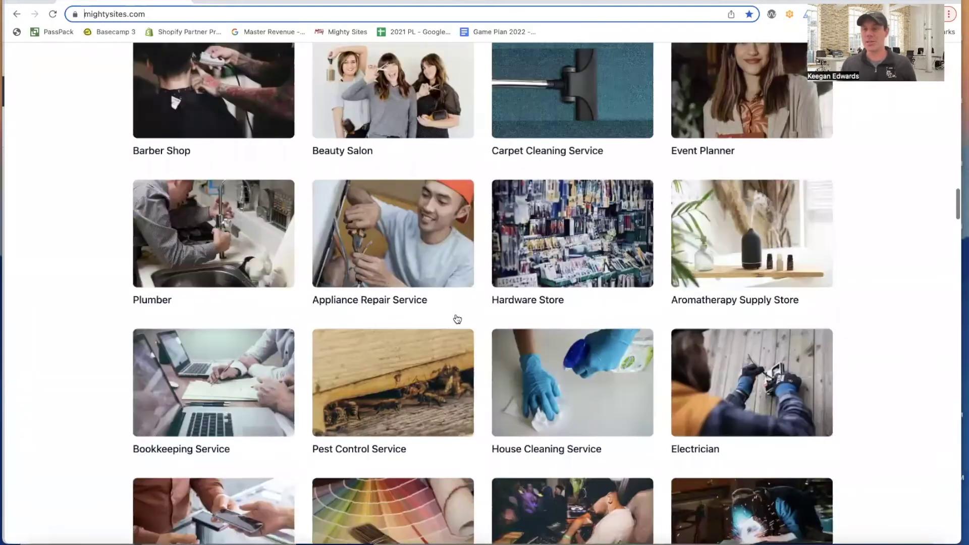
pyautogui.scroll(-5, 453, 318)
pyautogui.scroll(-5, 452, 319)
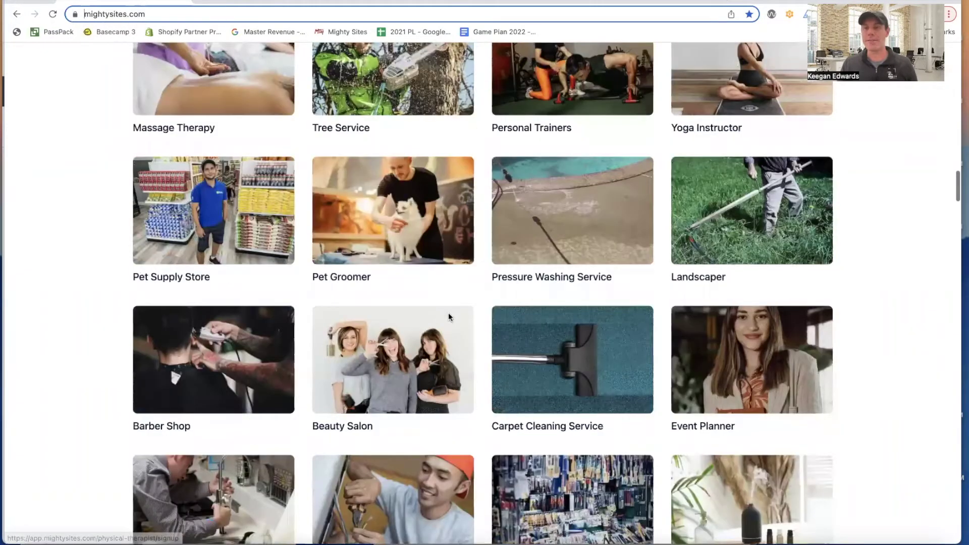
pyautogui.scroll(20, 432, 314)
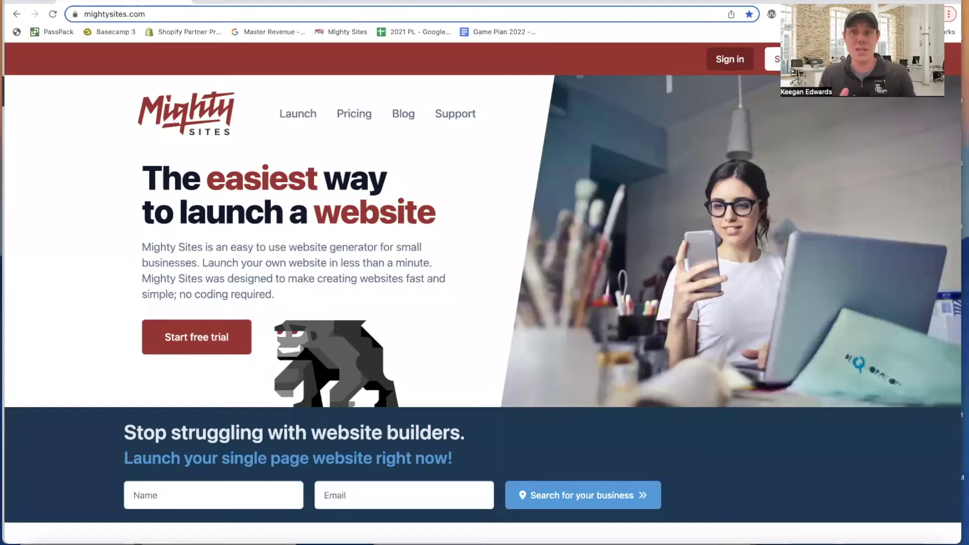
pyautogui.click(396, 2)
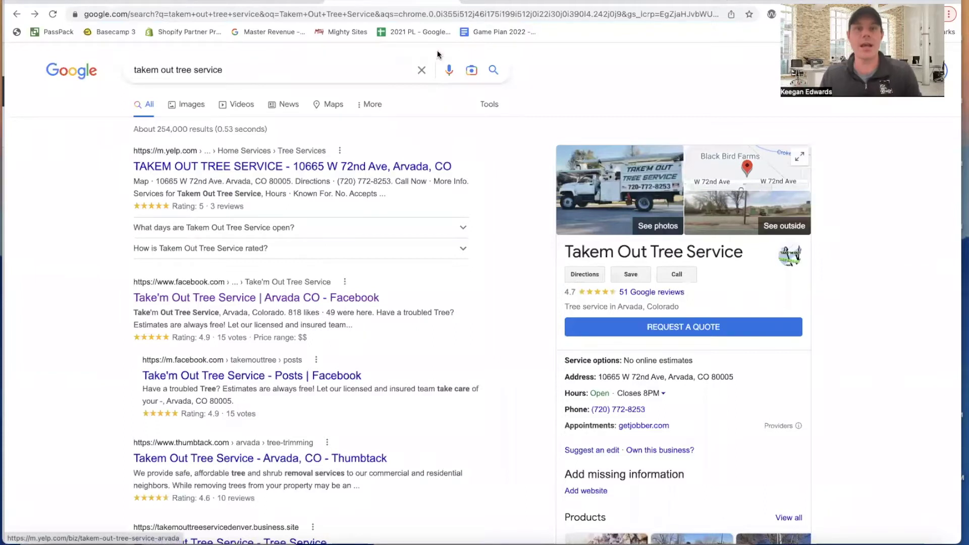
# - Check the Google results for Sherlock Hound Denver and Phở Hong Denver, then return to site creation
pyautogui.click(502, 2)
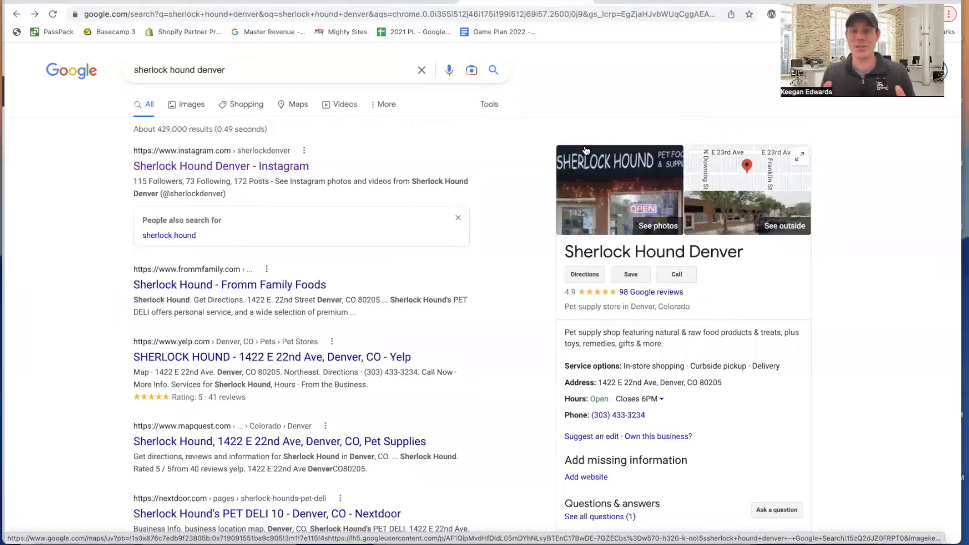
pyautogui.click(652, 5)
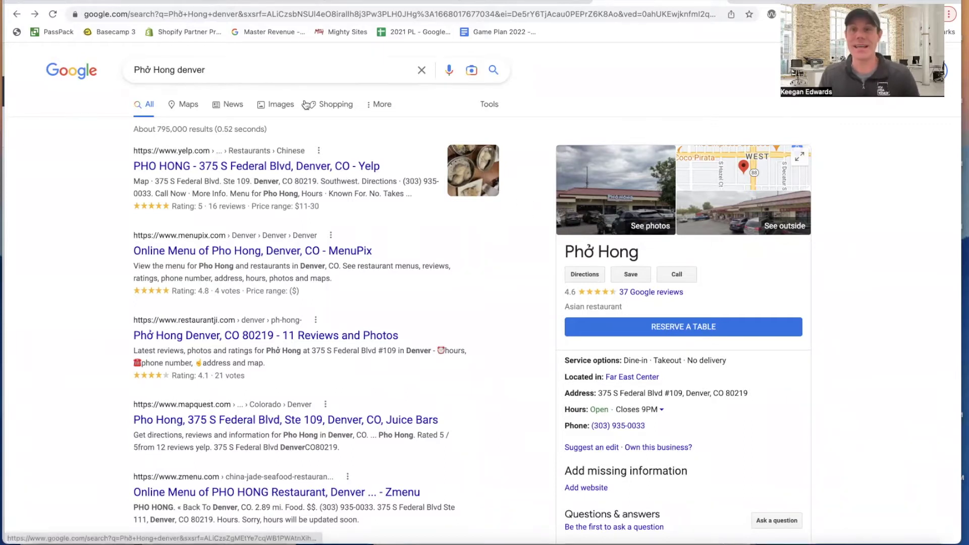
pyautogui.click(248, 3)
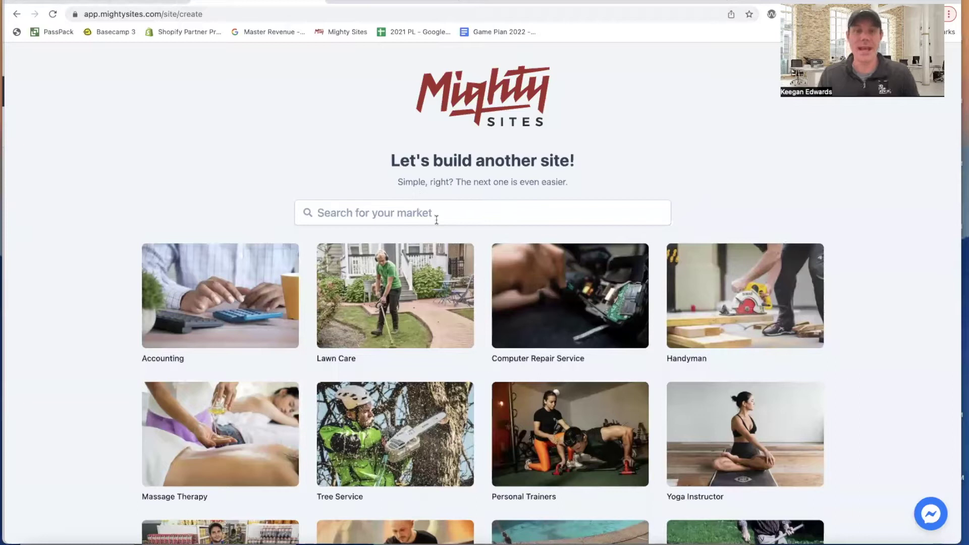
# - Search the markets for 'tree' and choose Tree Service for the new site
pyautogui.click(371, 4)
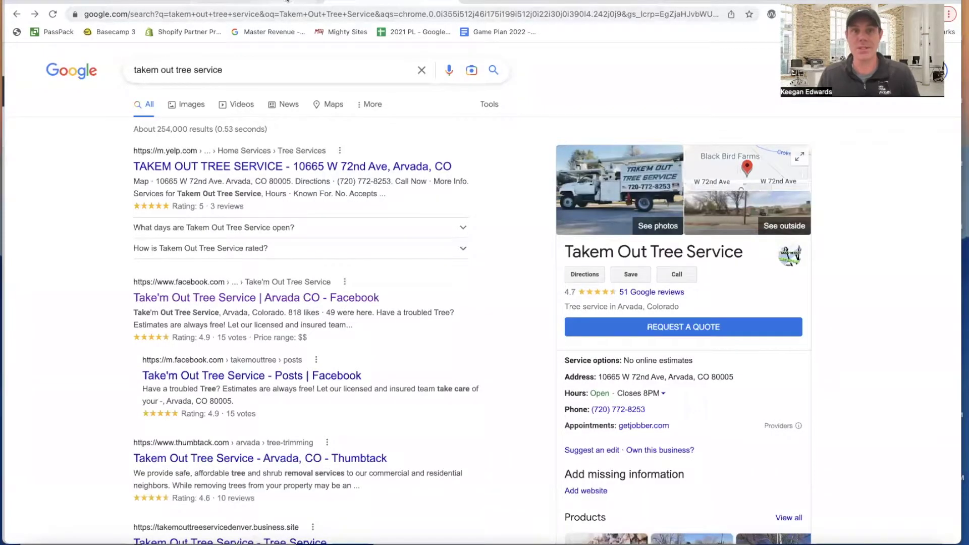
pyautogui.click(287, 2)
pyautogui.click(480, 208)
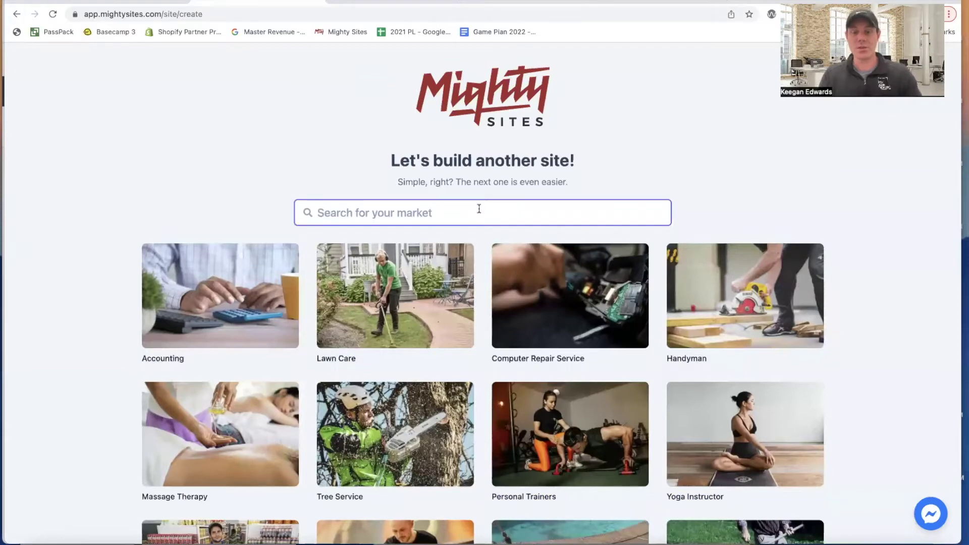
pyautogui.write('tree')
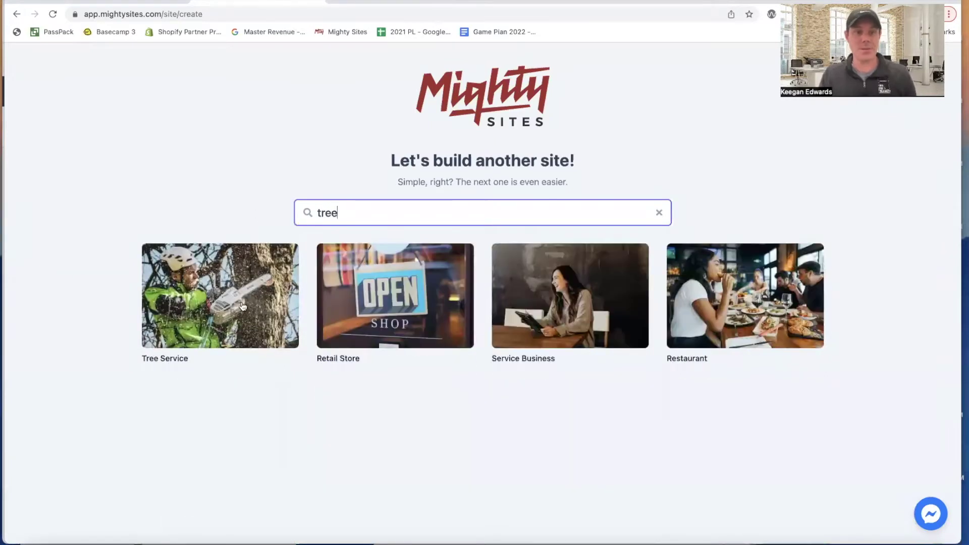
pyautogui.click(243, 305)
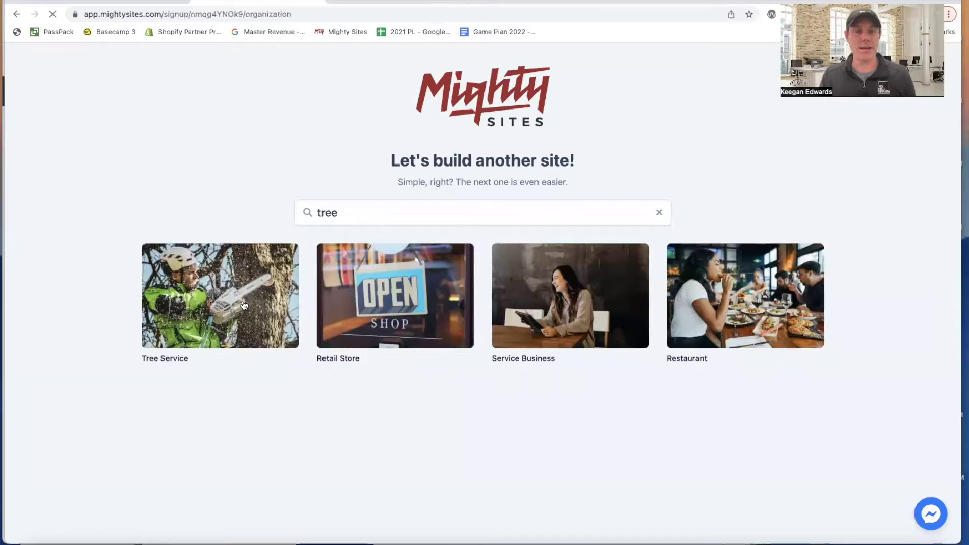
# - Copy the business name from Google and paste it as Company Name
pyautogui.click(376, 4)
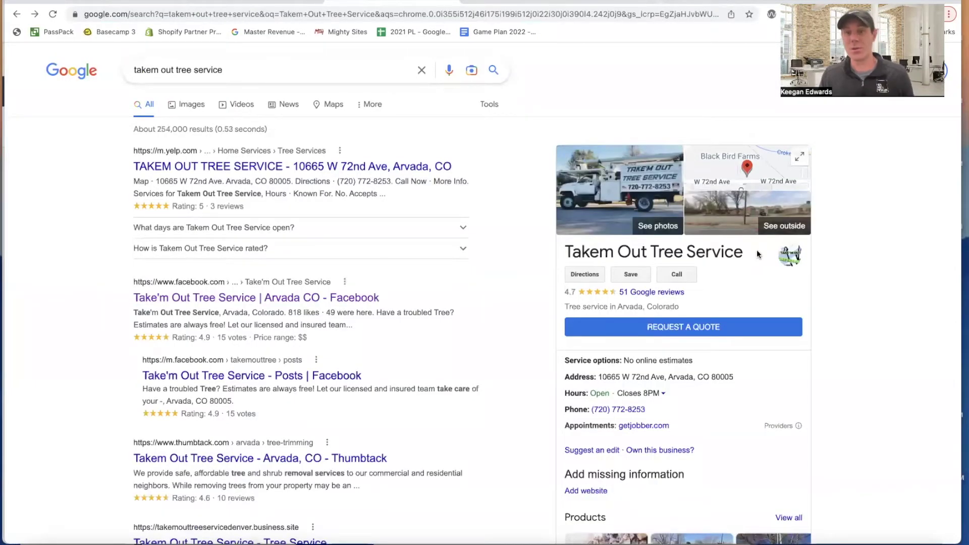
pyautogui.moveTo(719, 260); pyautogui.dragTo(567, 258)
pyautogui.press('super+c')
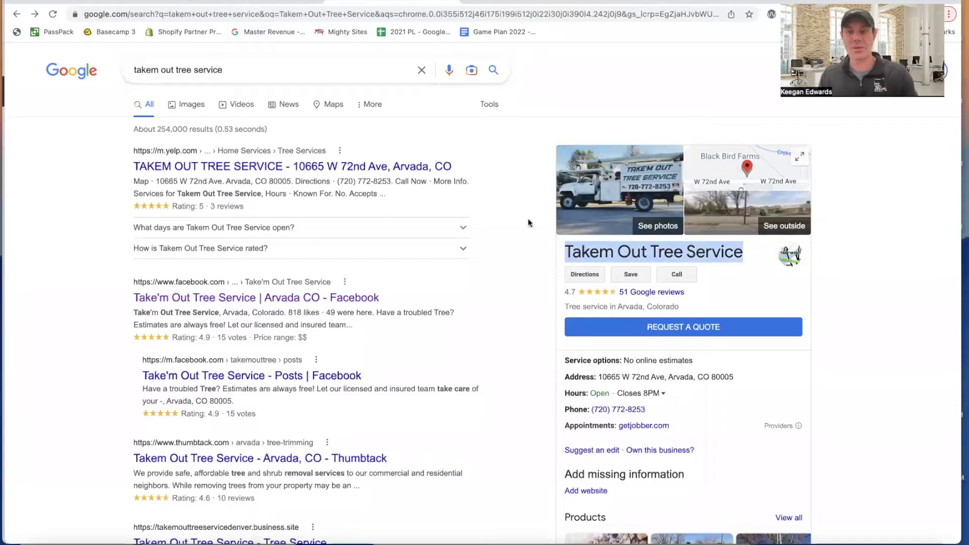
pyautogui.click(283, 5)
pyautogui.press('super+v')
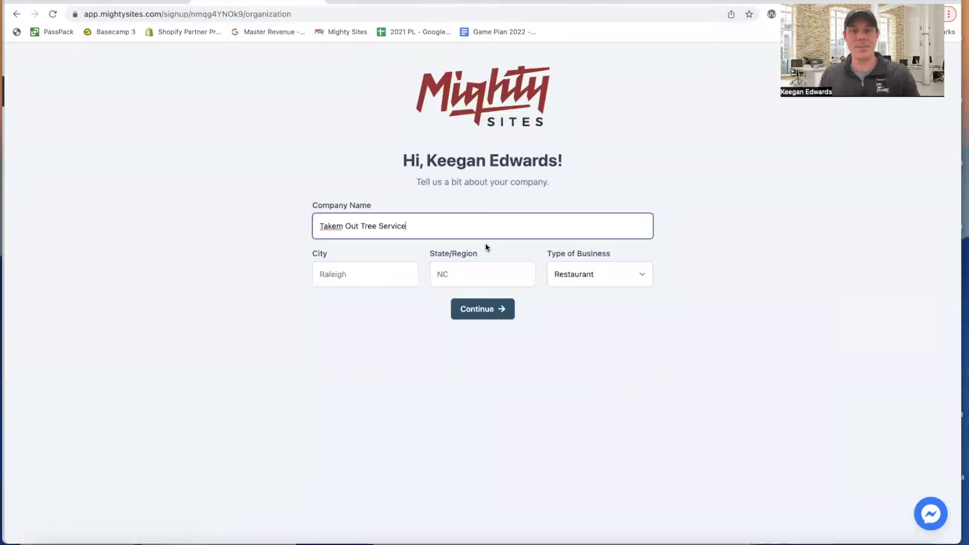
pyautogui.click(378, 5)
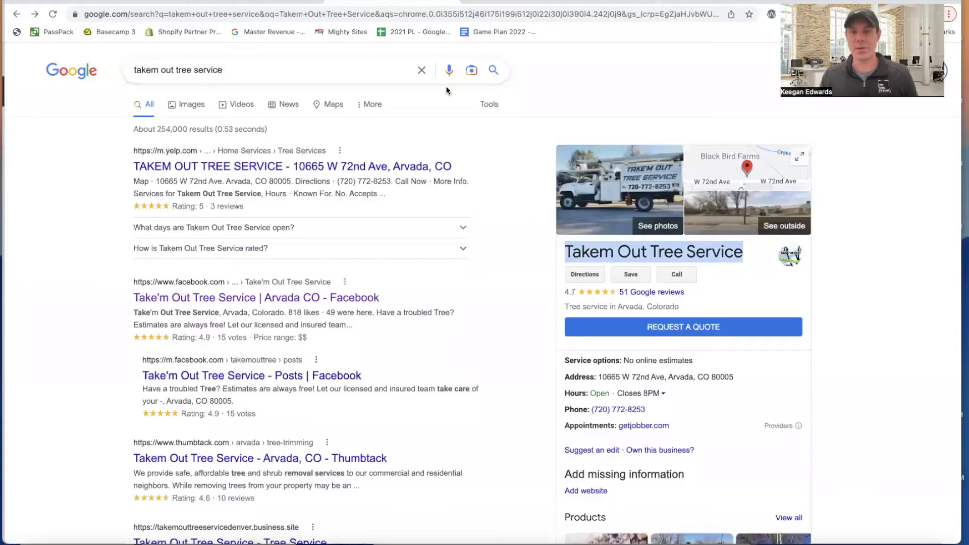
pyautogui.click(300, 5)
# - Enter city Arvada, state CO, choose Service as business type, and continue
pyautogui.click(383, 272)
pyautogui.write('A')
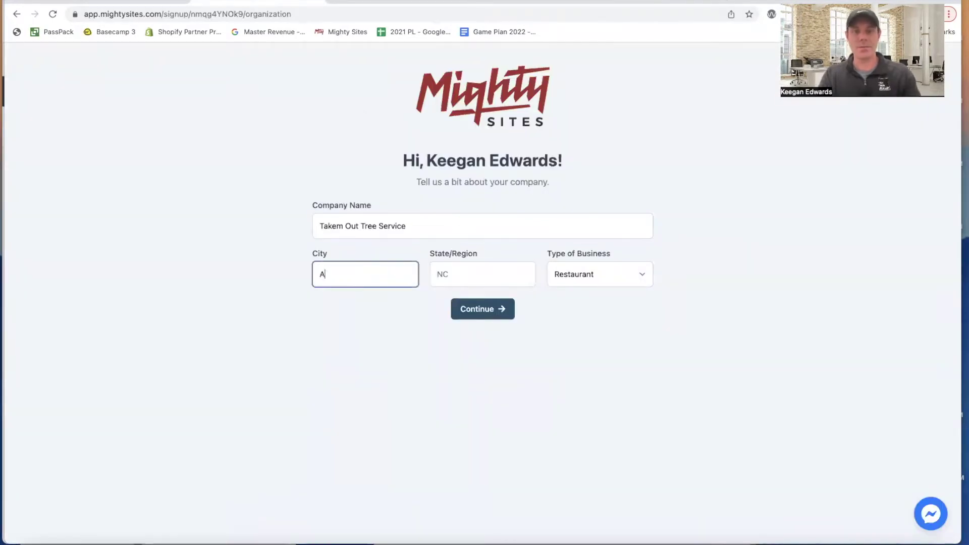
pyautogui.write('rvada')
pyautogui.press('Tab')
pyautogui.write('CO')
pyautogui.press('Tab')
pyautogui.click(650, 273)
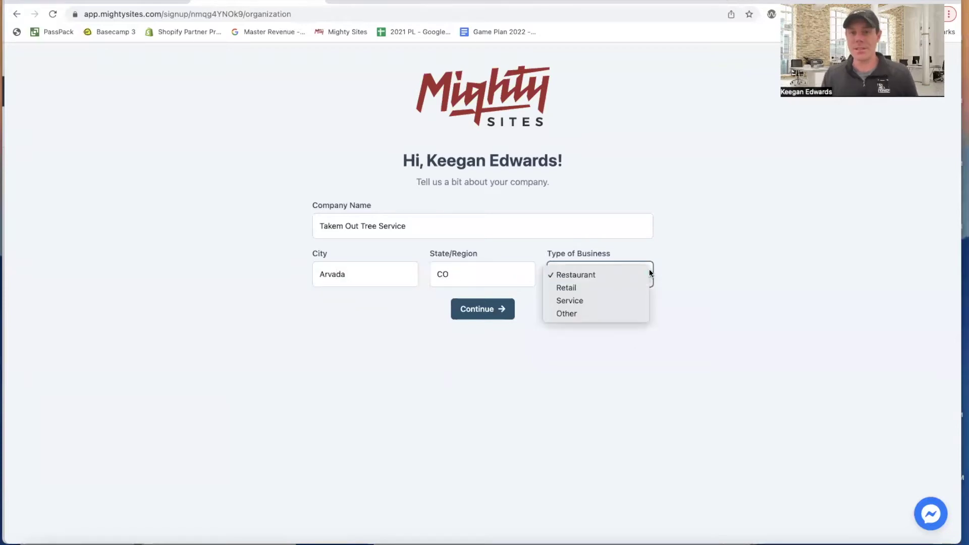
pyautogui.click(632, 299)
pyautogui.click(493, 313)
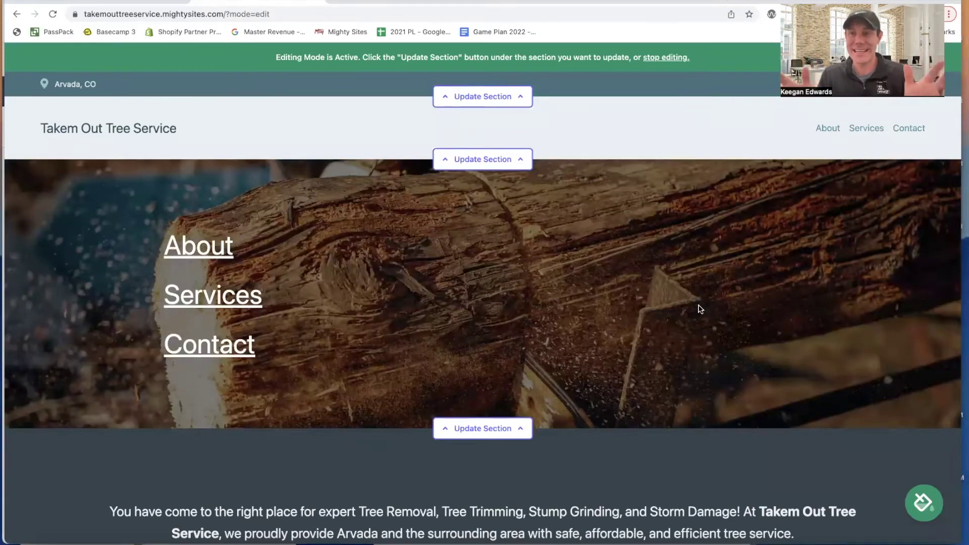
# - Review the services list, Get In Touch form and Arvada, CO footer, then edit the top location section
pyautogui.scroll(-3, 713, 302)
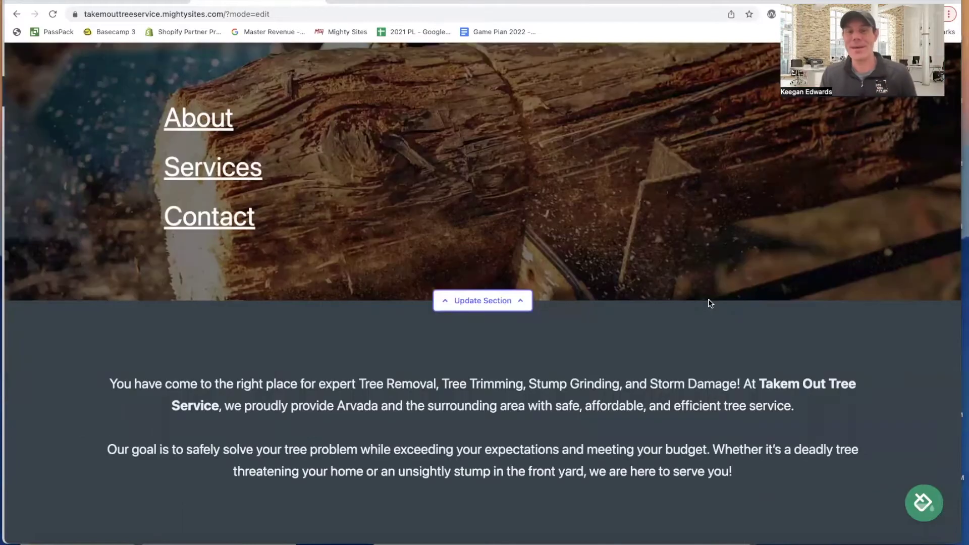
pyautogui.scroll(-13, 709, 301)
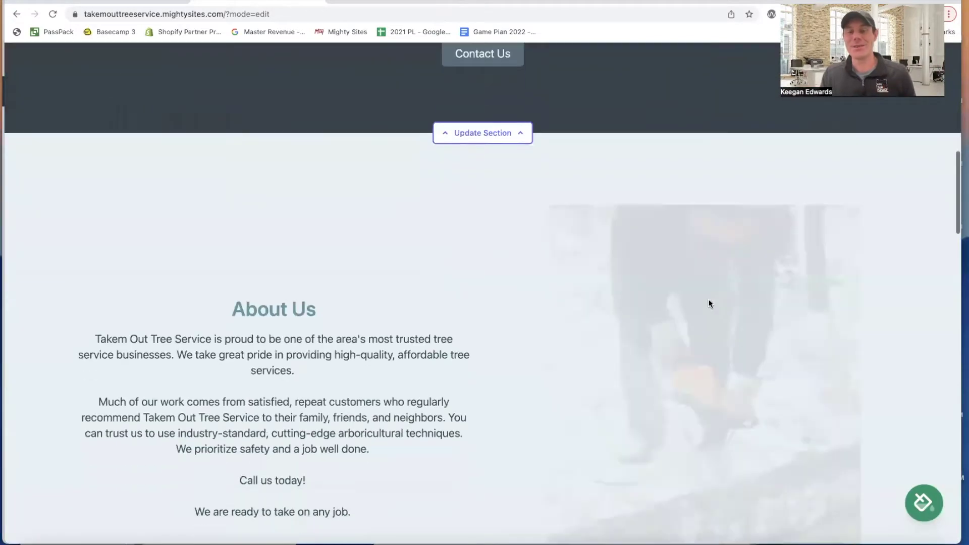
pyautogui.scroll(-5, 709, 303)
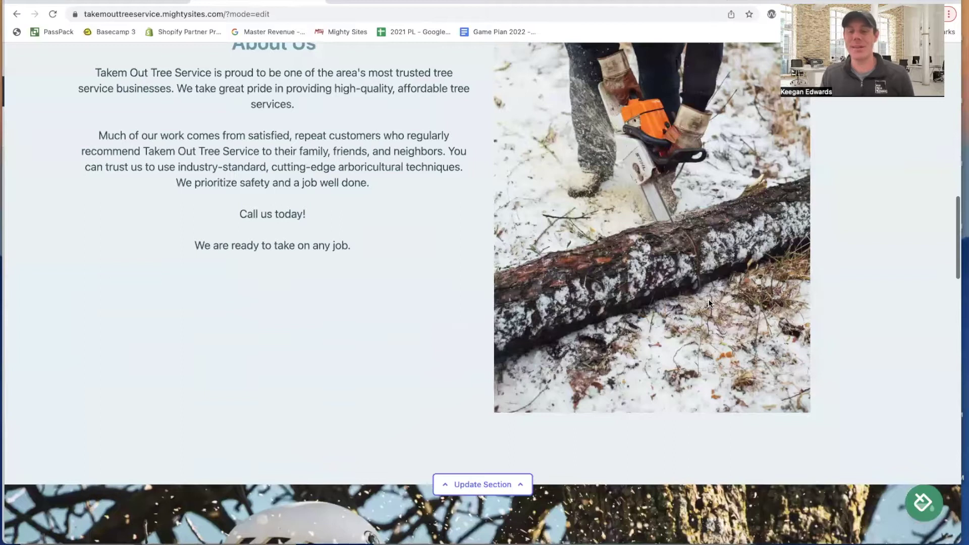
pyautogui.scroll(-10, 709, 303)
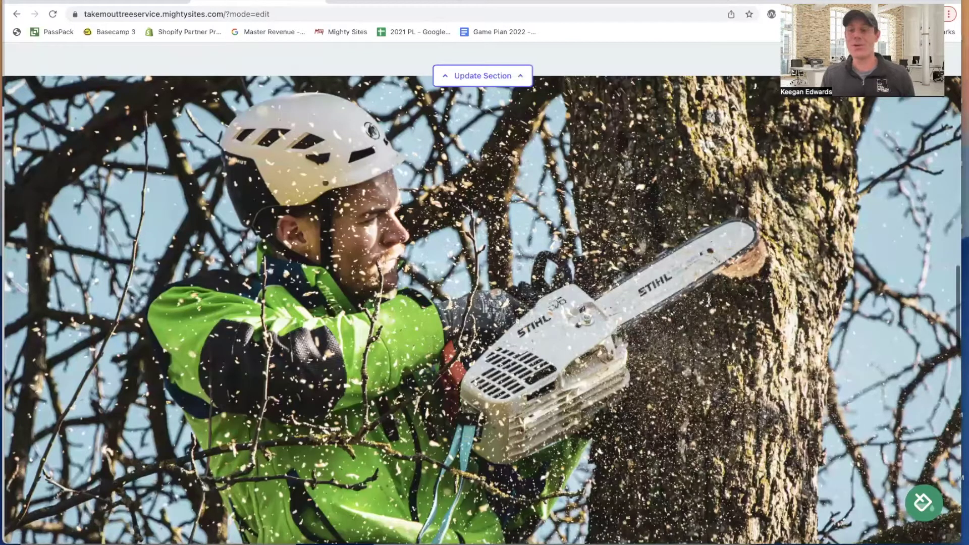
pyautogui.scroll(-15, 711, 303)
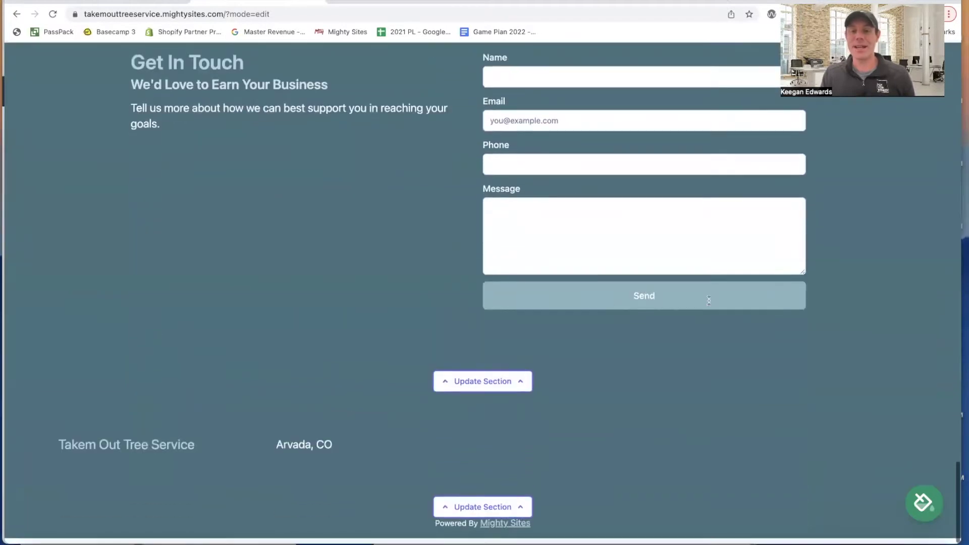
pyautogui.scroll(8, 708, 301)
pyautogui.scroll(10, 709, 304)
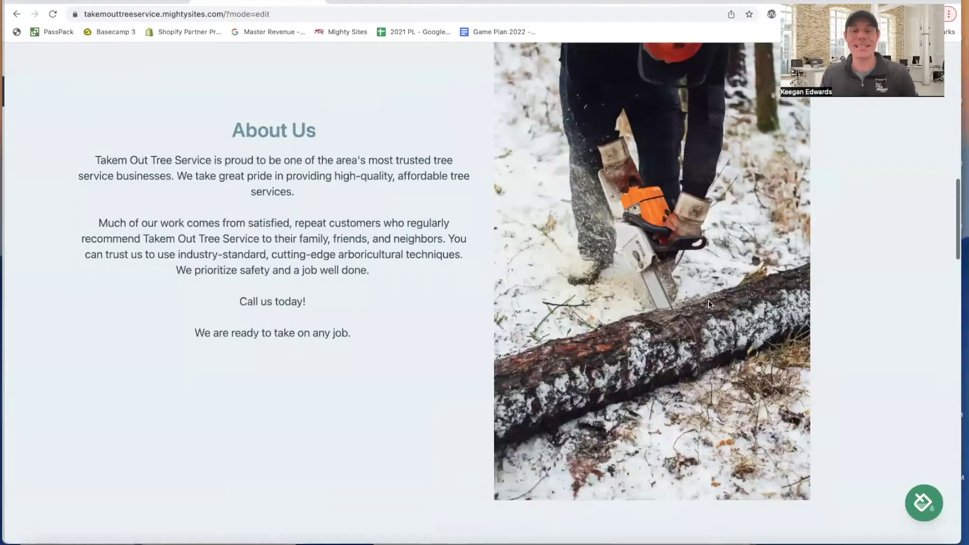
pyautogui.scroll(10, 709, 304)
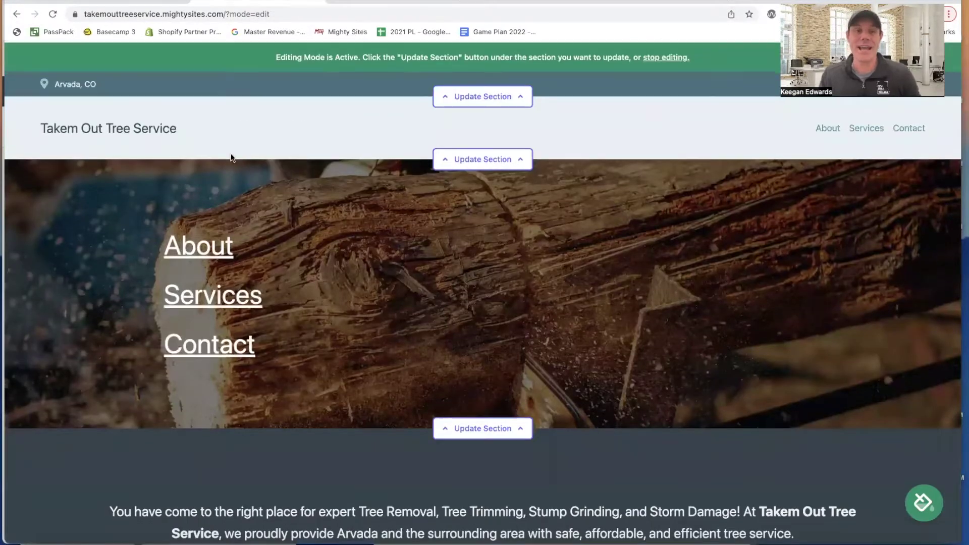
pyautogui.scroll(-4, 788, 187)
pyautogui.scroll(-4, 506, 264)
pyautogui.scroll(-8, 510, 261)
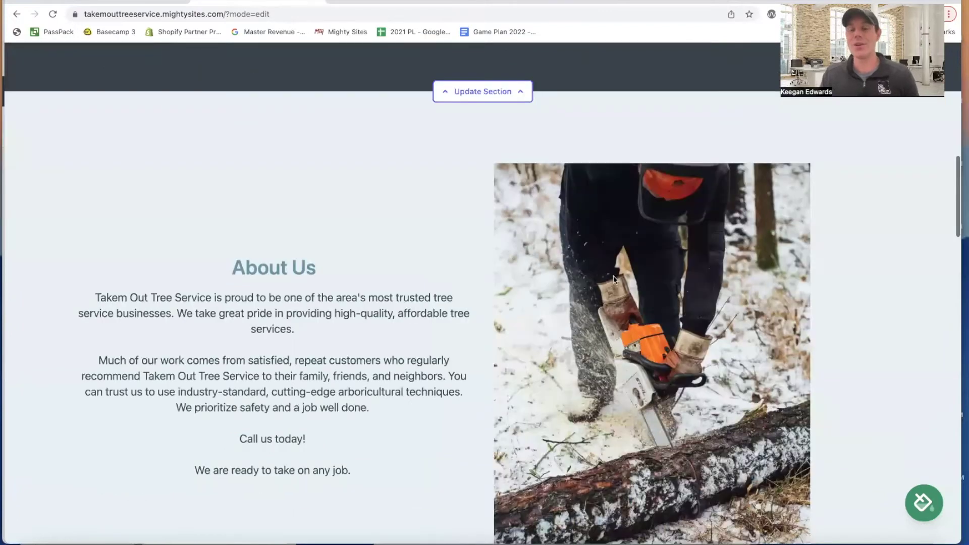
pyautogui.scroll(-6, 614, 279)
pyautogui.scroll(-7, 614, 279)
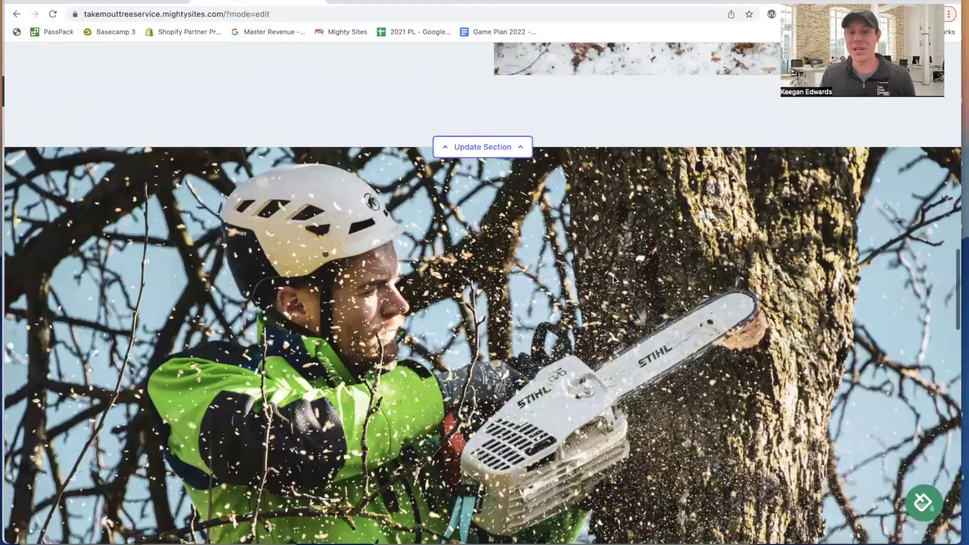
pyautogui.scroll(-8, 614, 279)
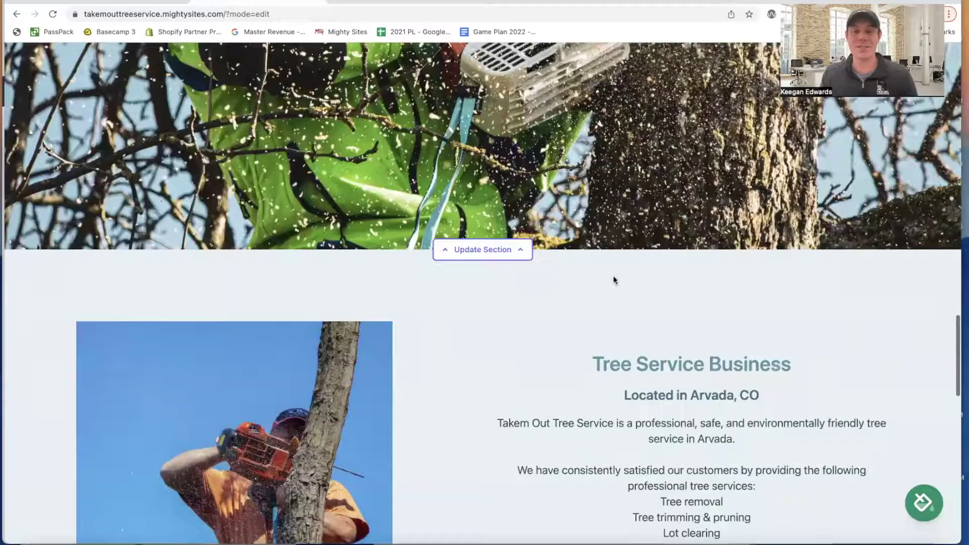
pyautogui.scroll(-7, 613, 275)
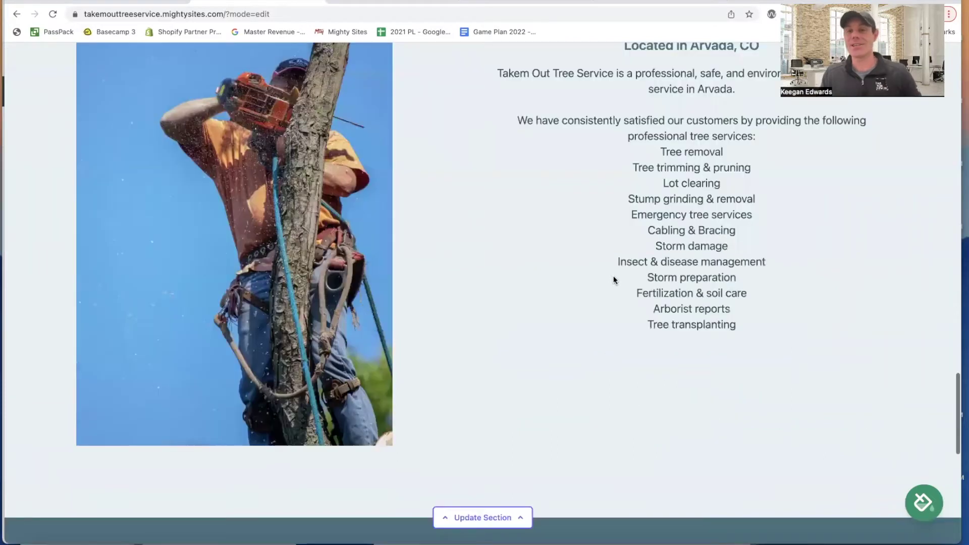
pyautogui.scroll(2, 614, 275)
pyautogui.scroll(-9, 614, 276)
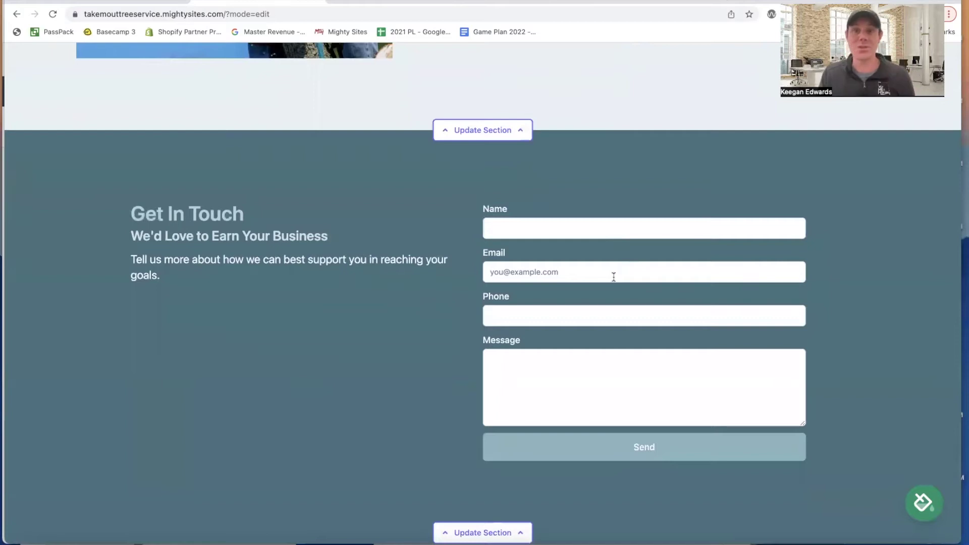
pyautogui.scroll(-3, 614, 277)
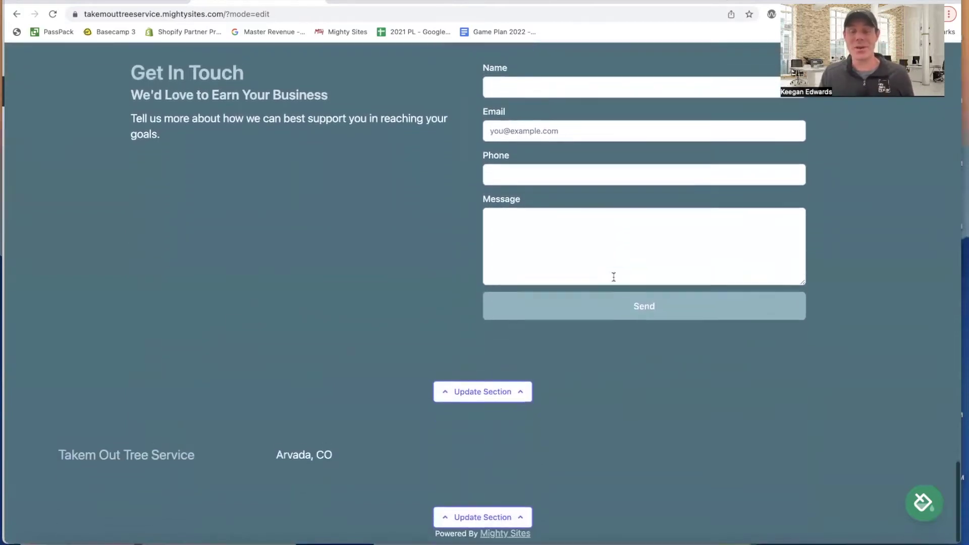
pyautogui.scroll(12, 614, 276)
pyautogui.scroll(10, 615, 279)
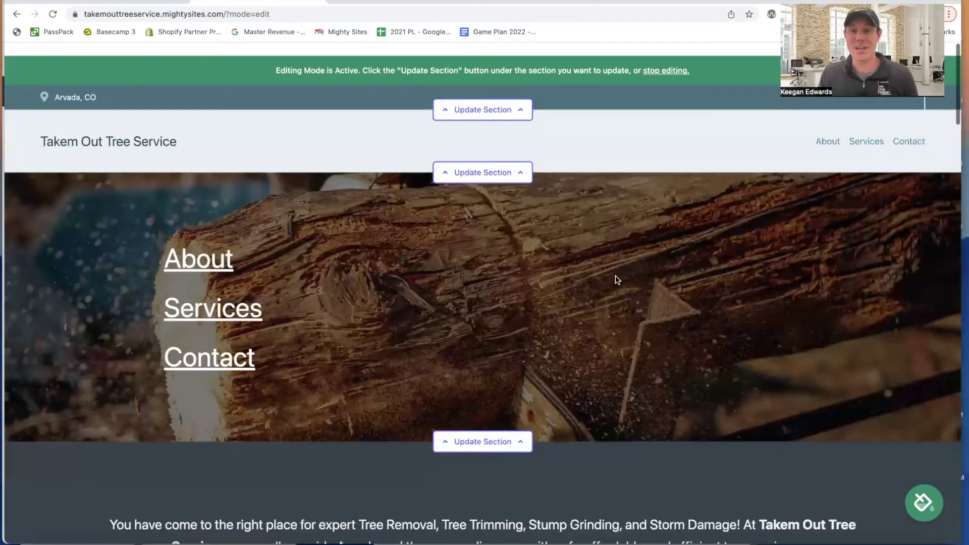
pyautogui.scroll(-1, 588, 233)
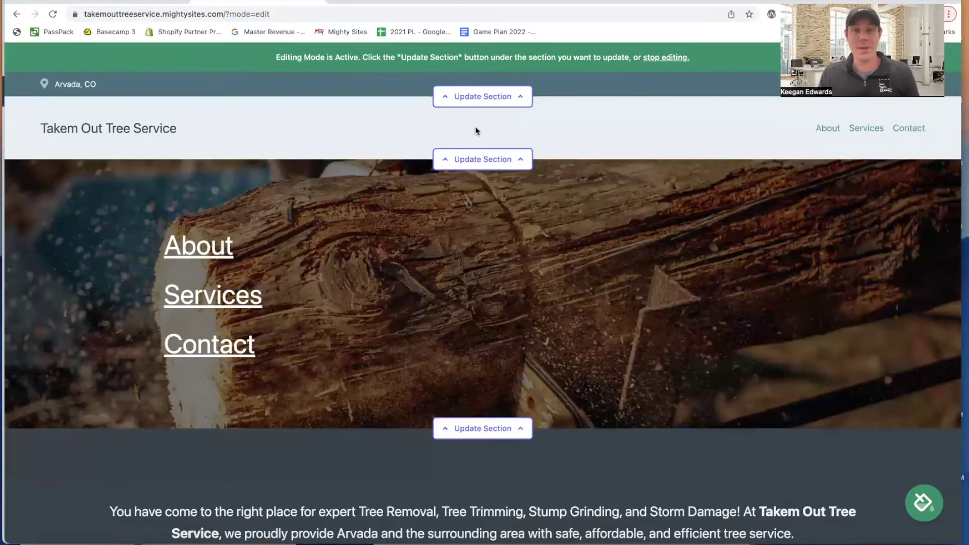
pyautogui.click(483, 98)
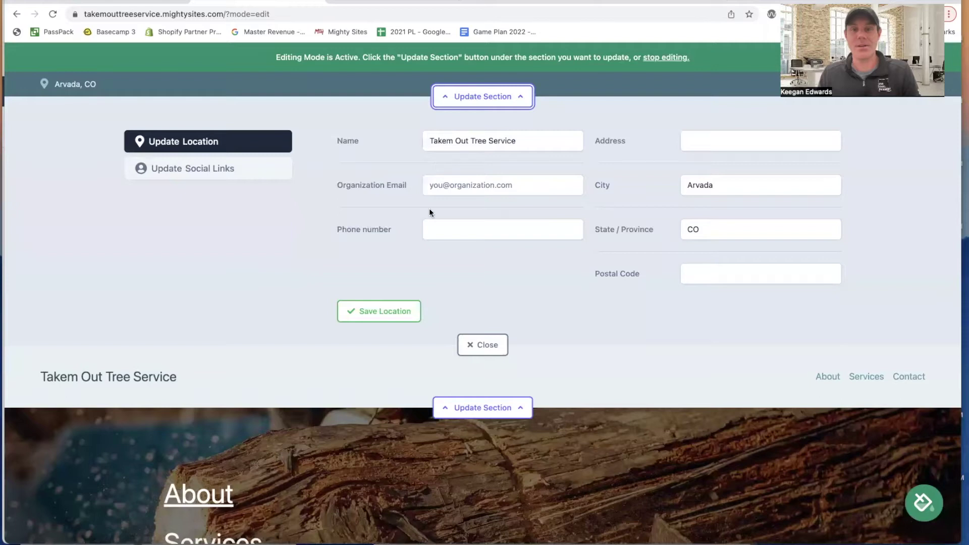
# - Copy the business phone number from Google into the location's phone field
pyautogui.click(374, 4)
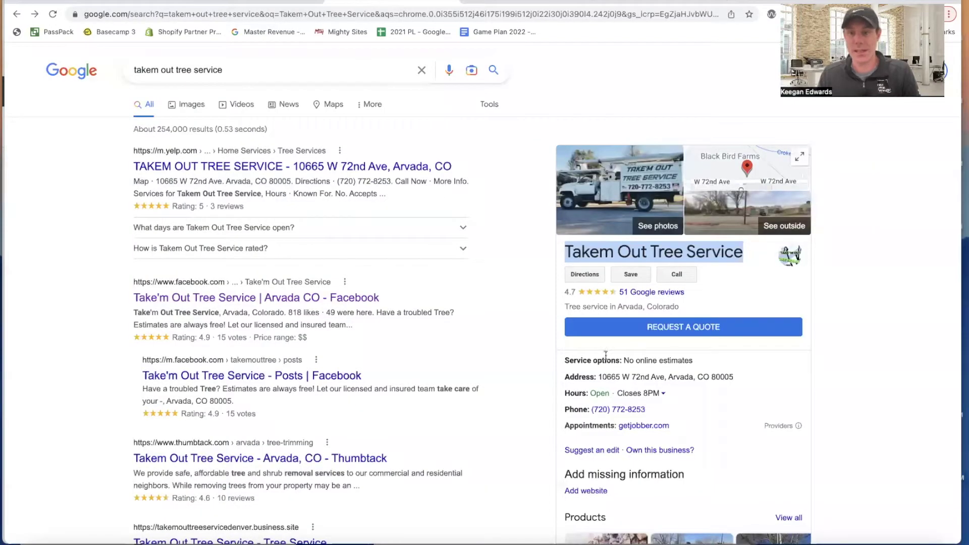
pyautogui.scroll(-2, 696, 363)
pyautogui.moveTo(654, 328); pyautogui.dragTo(596, 334)
pyautogui.press('super+c')
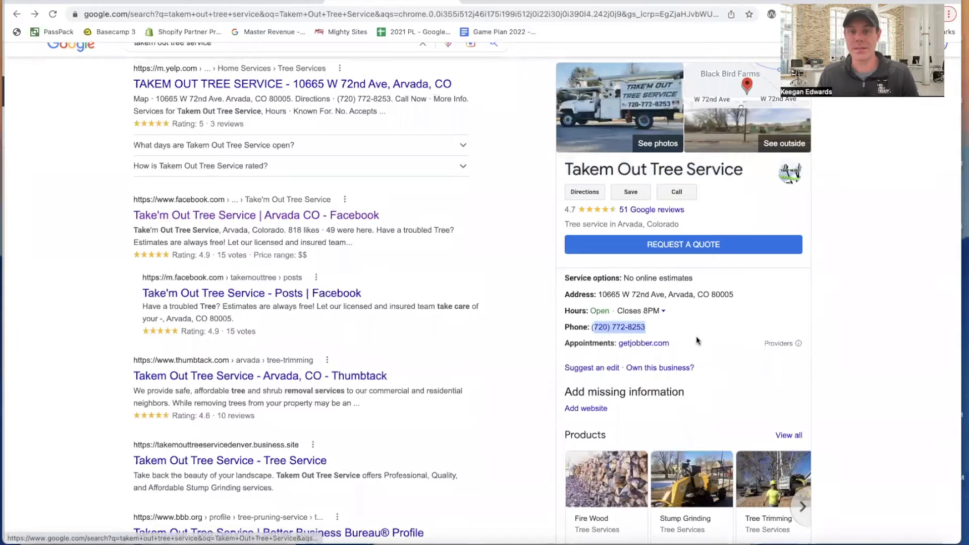
pyautogui.click(267, 3)
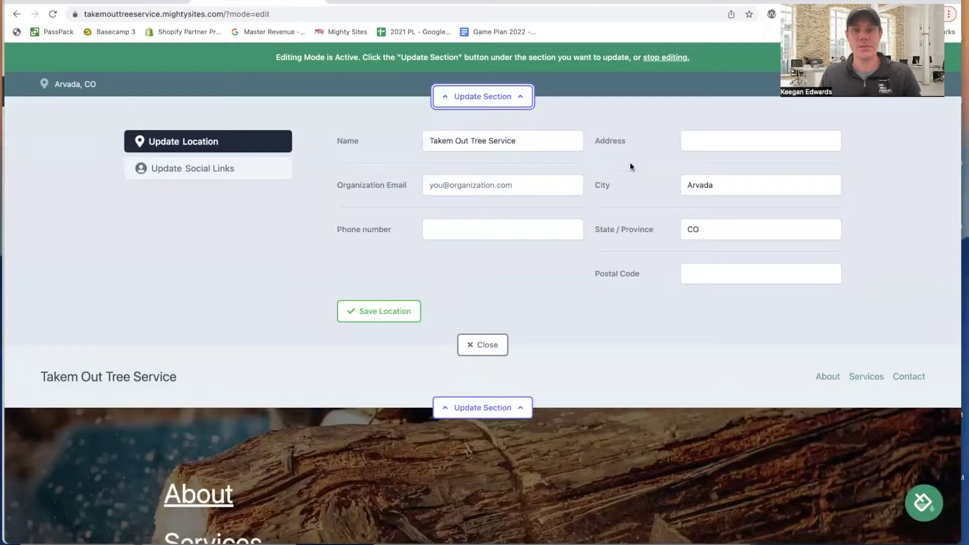
pyautogui.click(477, 231)
pyautogui.press('super+v')
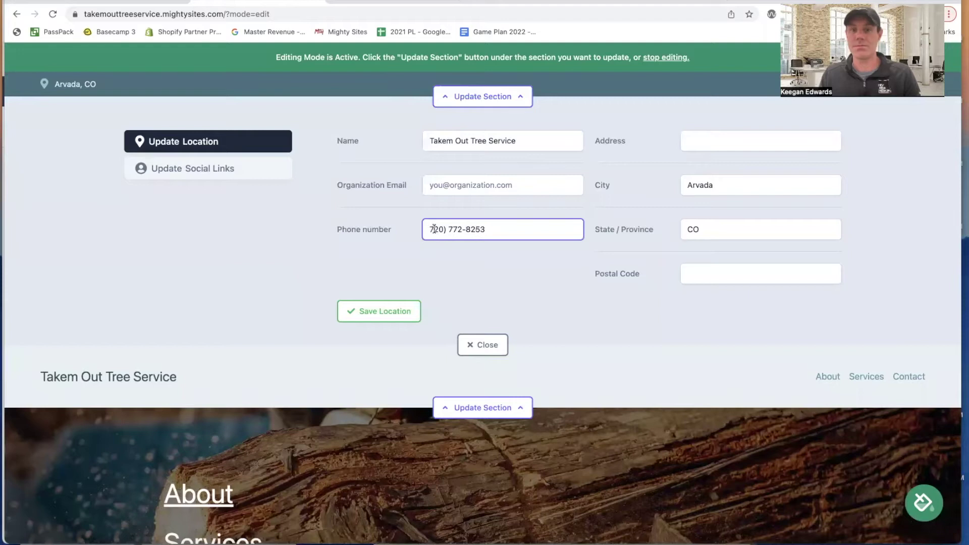
pyautogui.write('(')
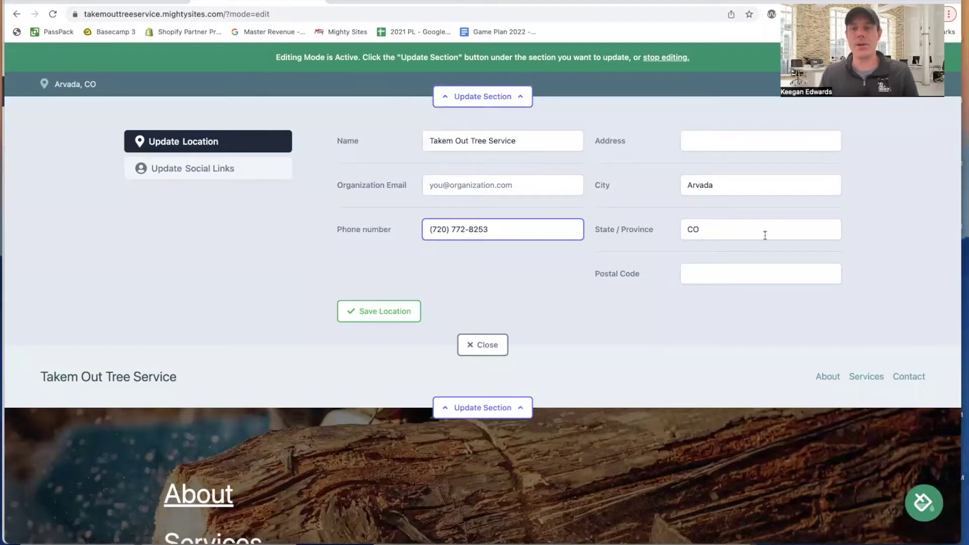
pyautogui.click(917, 187)
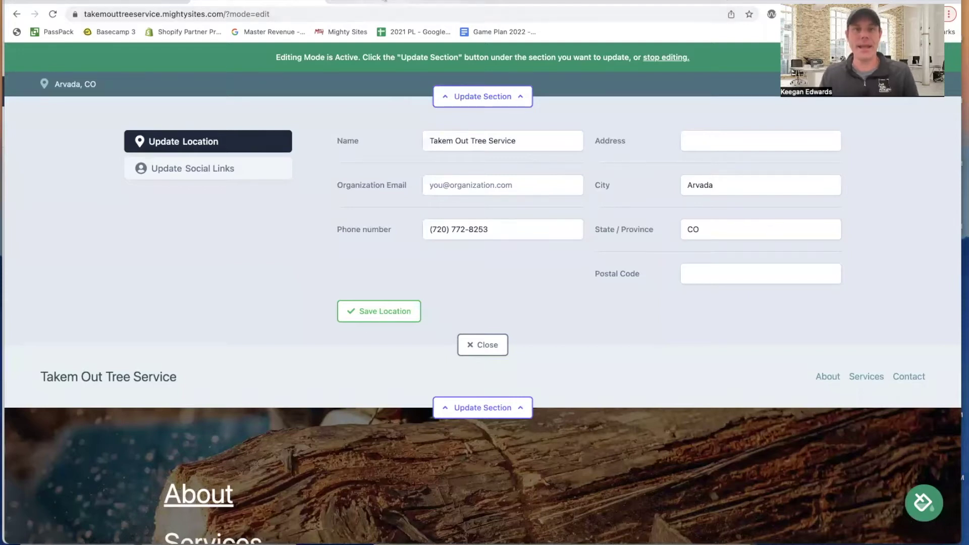
pyautogui.click(379, 5)
pyautogui.moveTo(735, 296); pyautogui.dragTo(599, 301)
pyautogui.press('super+c')
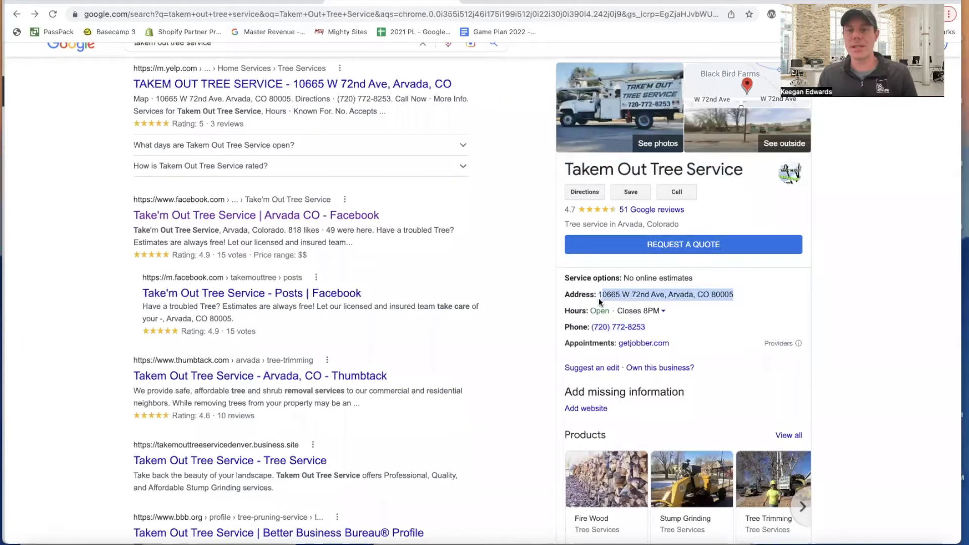
pyautogui.click(287, 7)
pyautogui.click(723, 150)
pyautogui.press('super+v')
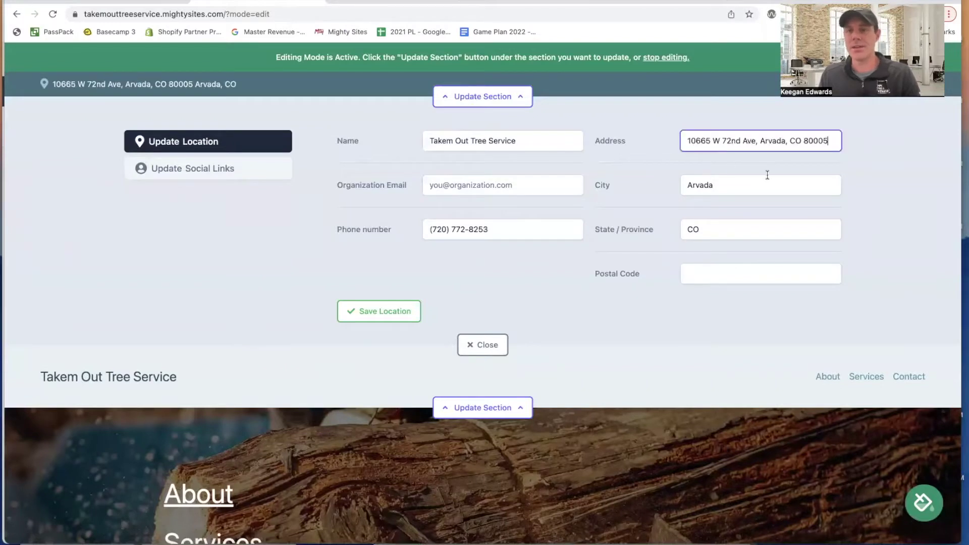
pyautogui.moveTo(826, 142); pyautogui.dragTo(807, 143)
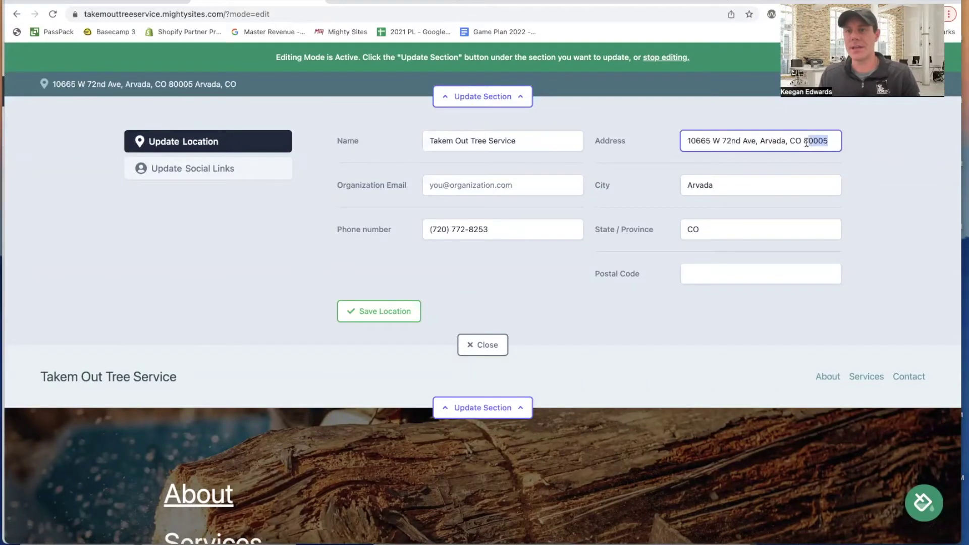
pyautogui.click(697, 283)
pyautogui.write('80005')
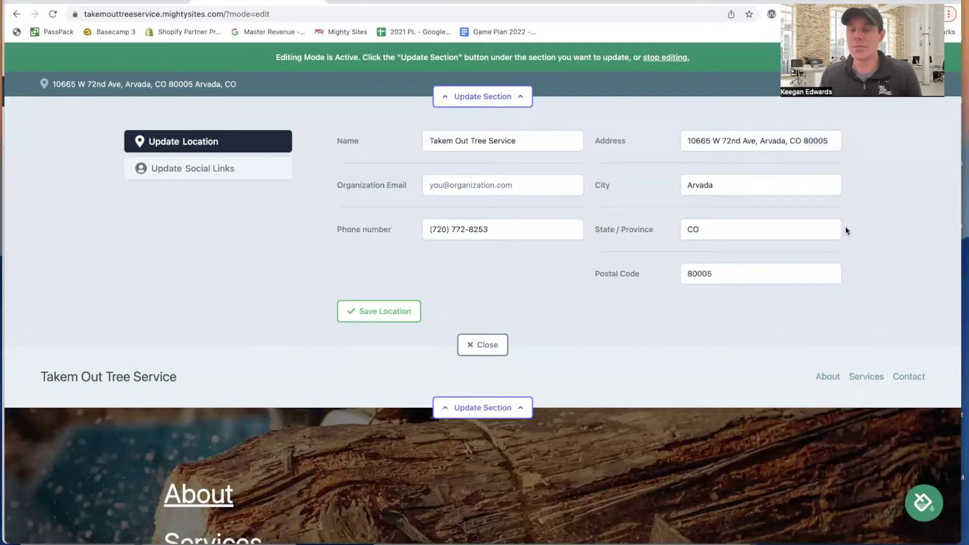
pyautogui.moveTo(763, 141); pyautogui.dragTo(868, 141)
pyautogui.press('BackSpace')
pyautogui.press('BackSpace')
pyautogui.press('BackSpace')
pyautogui.click(900, 155)
# - Copy the Facebook result link from Google and open the Take'm Out Tree Service page
pyautogui.click(344, 1)
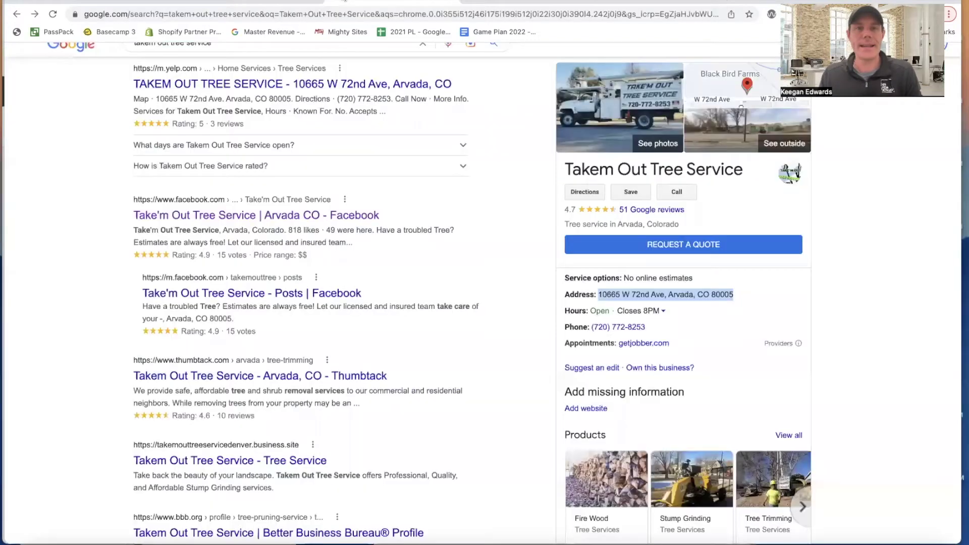
pyautogui.scroll(-2, 669, 316)
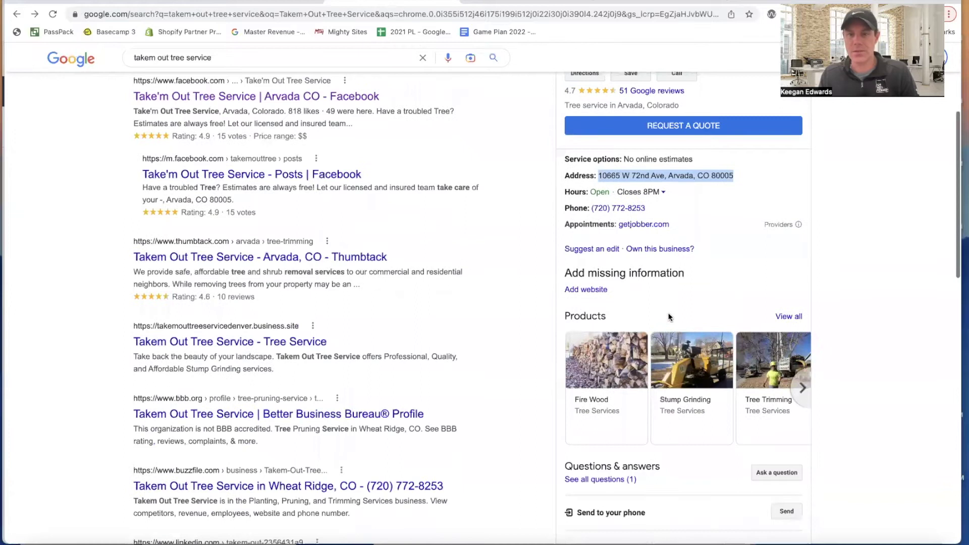
pyautogui.scroll(2, 672, 316)
pyautogui.scroll(2, 329, 262)
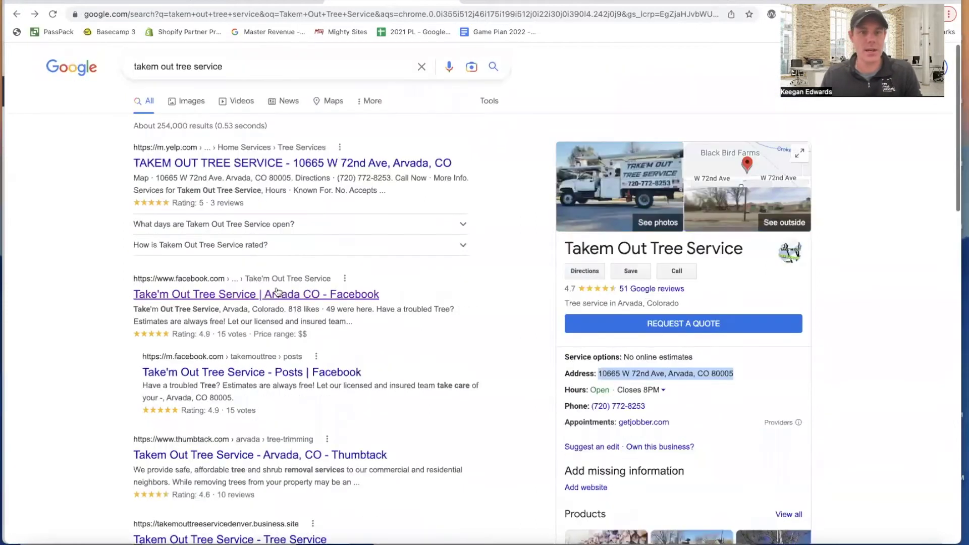
pyautogui.moveTo(133, 275); pyautogui.dragTo(278, 288)
pyautogui.rightClick(293, 296)
pyautogui.click(335, 352)
pyautogui.click(439, 13)
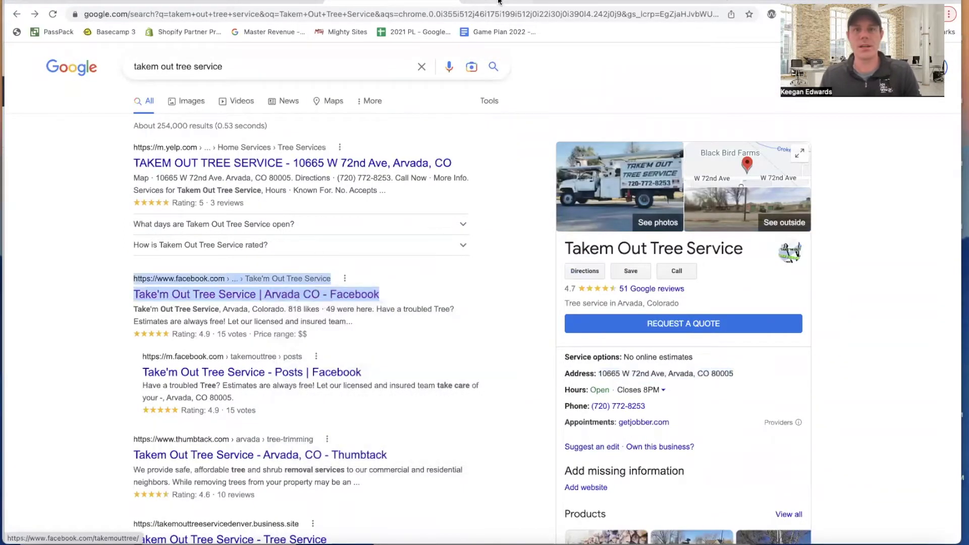
pyautogui.write('https://www.facebook.com/takemouttree/')
pyautogui.press('Return')
# - Check the Facebook page's About contact details, then return to the site editor
pyautogui.scroll(-4, 472, 152)
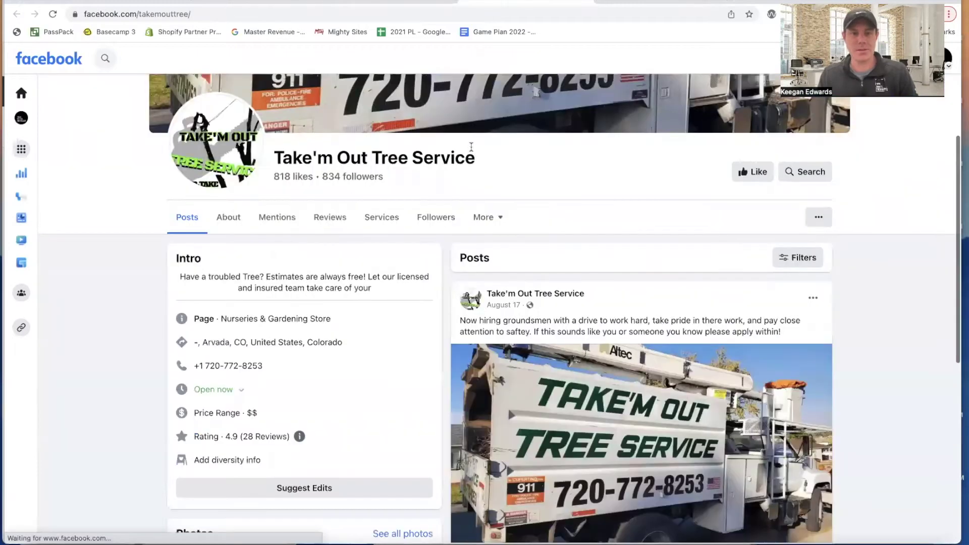
pyautogui.scroll(-2, 472, 152)
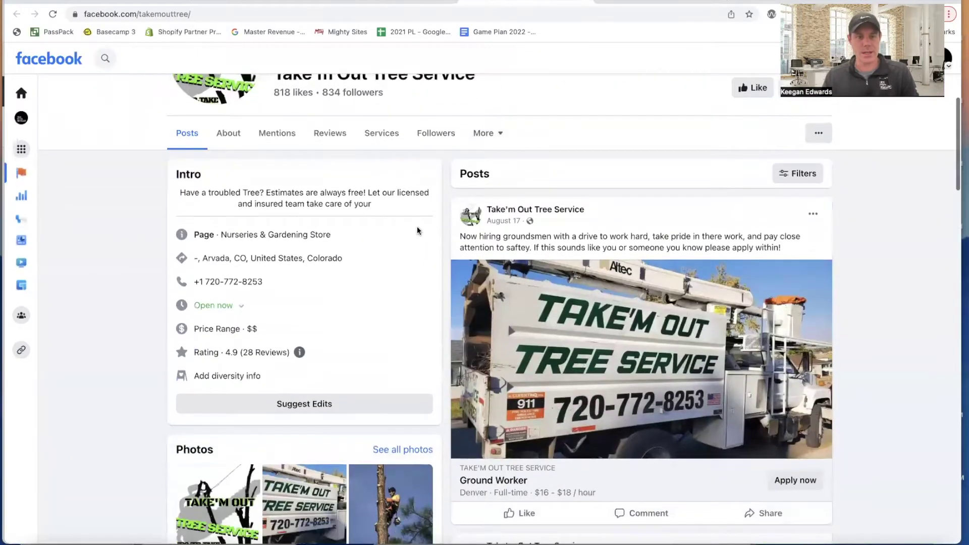
pyautogui.scroll(-1, 300, 320)
pyautogui.scroll(2, 301, 323)
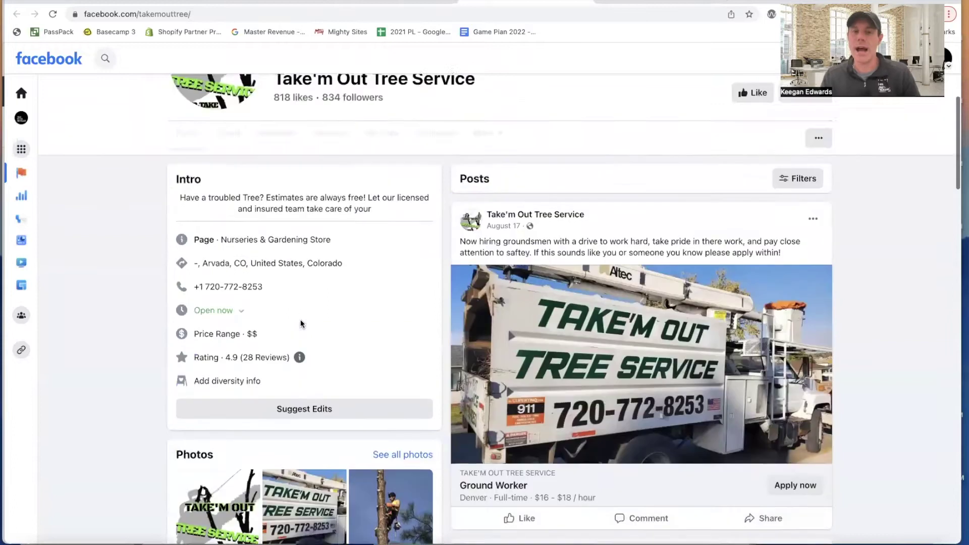
pyautogui.click(230, 187)
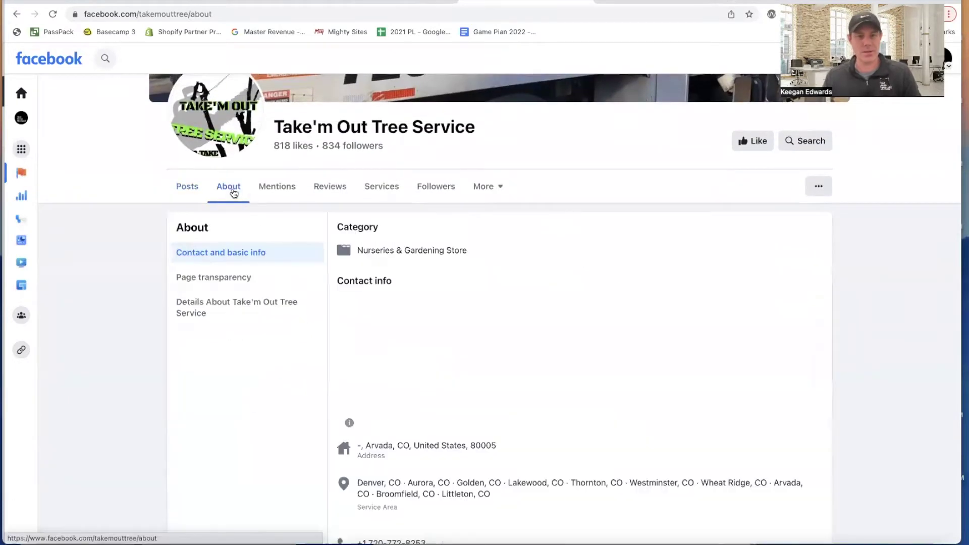
pyautogui.click(188, 188)
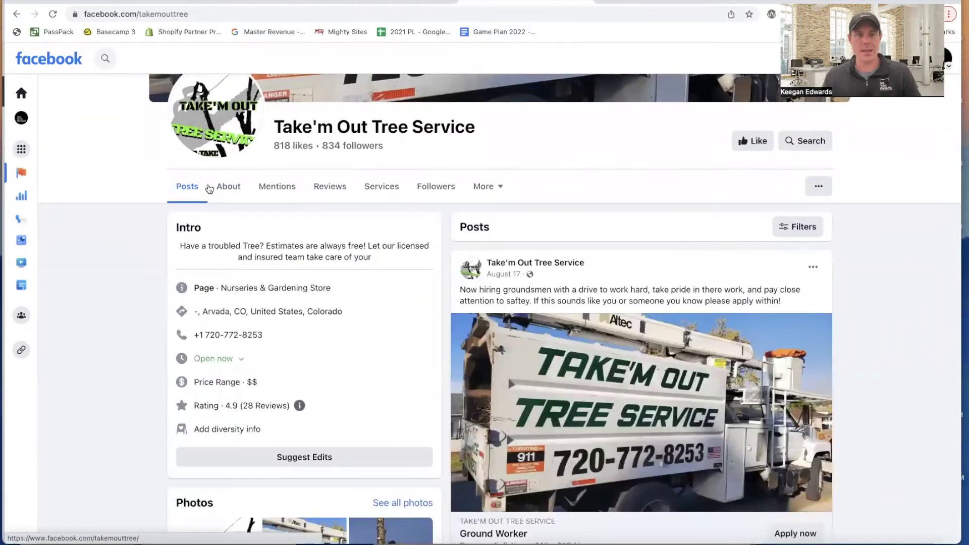
pyautogui.click(232, 1)
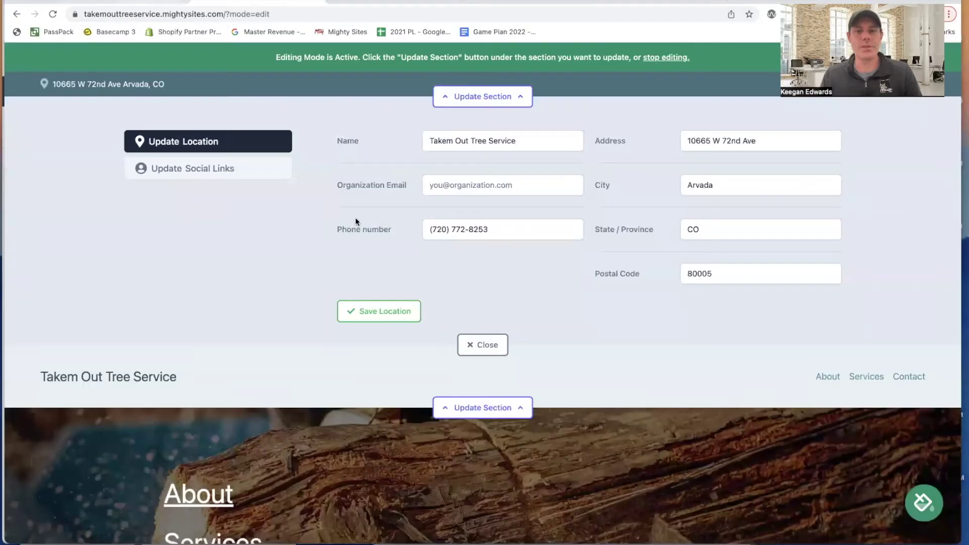
# - Save the updated location details and reopen the top bar settings
pyautogui.click(411, 310)
pyautogui.click(492, 344)
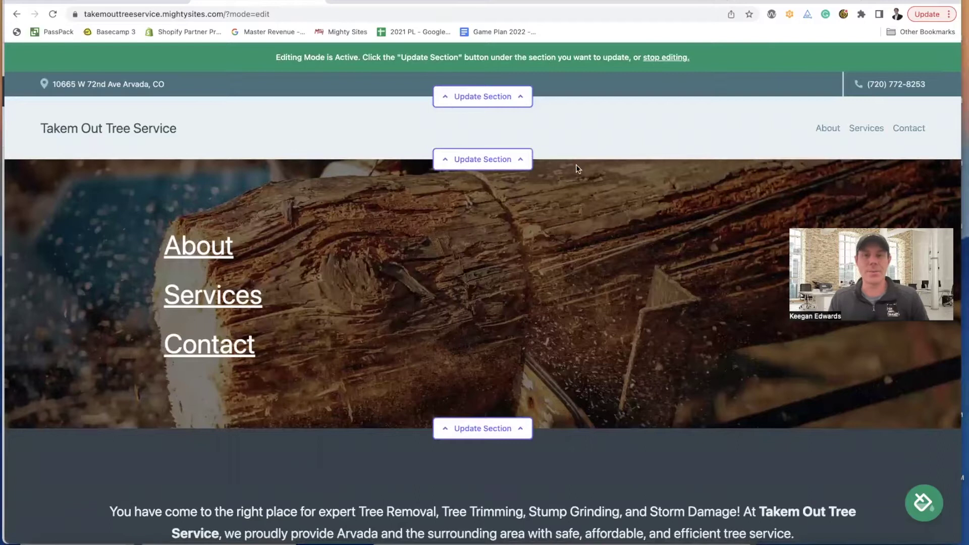
pyautogui.click(457, 97)
# - Save facebook.com/takemouttree as the site's Facebook social link
pyautogui.click(478, 1)
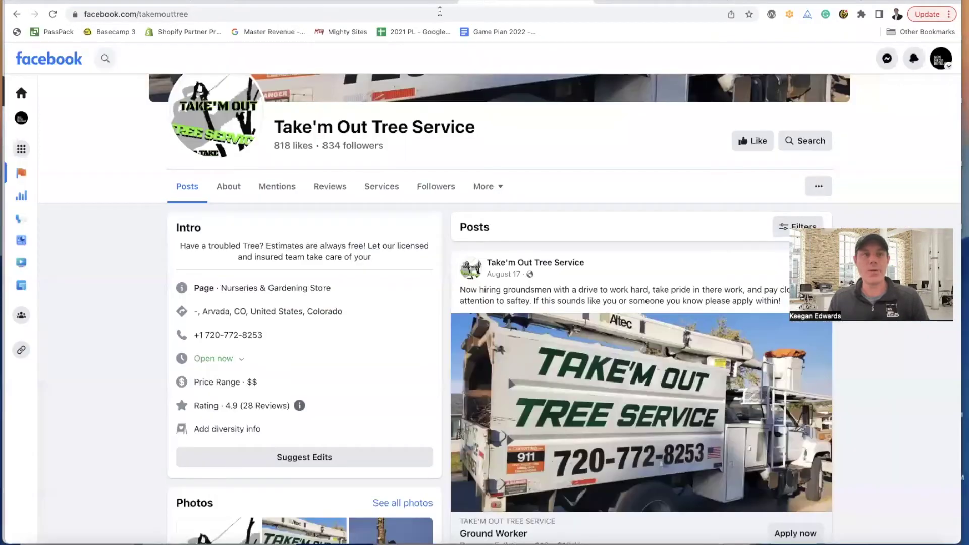
pyautogui.click(371, 14)
pyautogui.hotkey('ctrl', 'c')
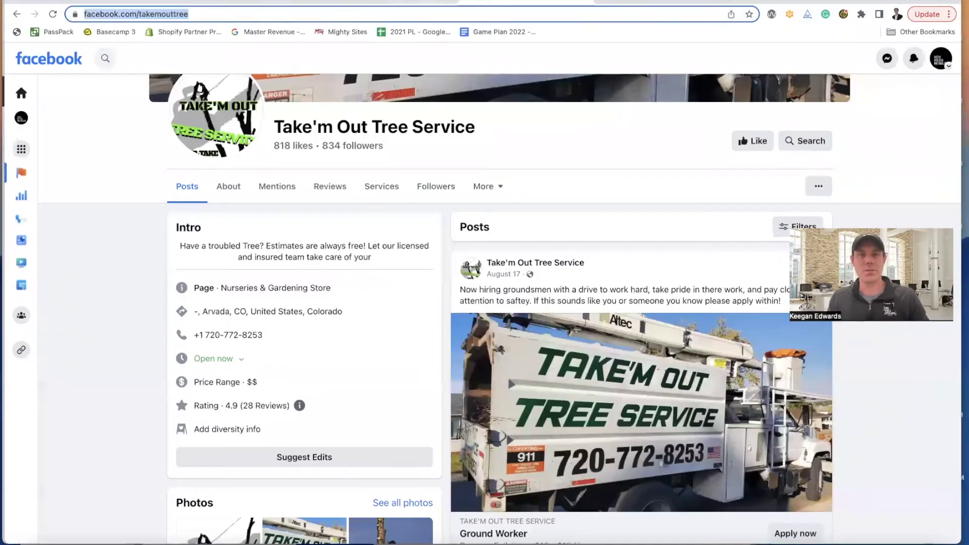
pyautogui.click(398, 2)
pyautogui.click(259, 2)
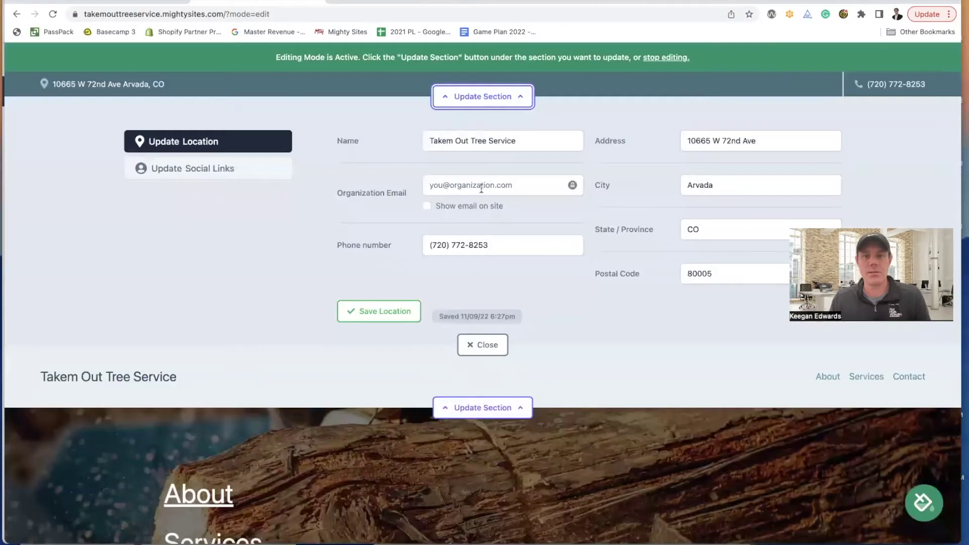
pyautogui.click(199, 168)
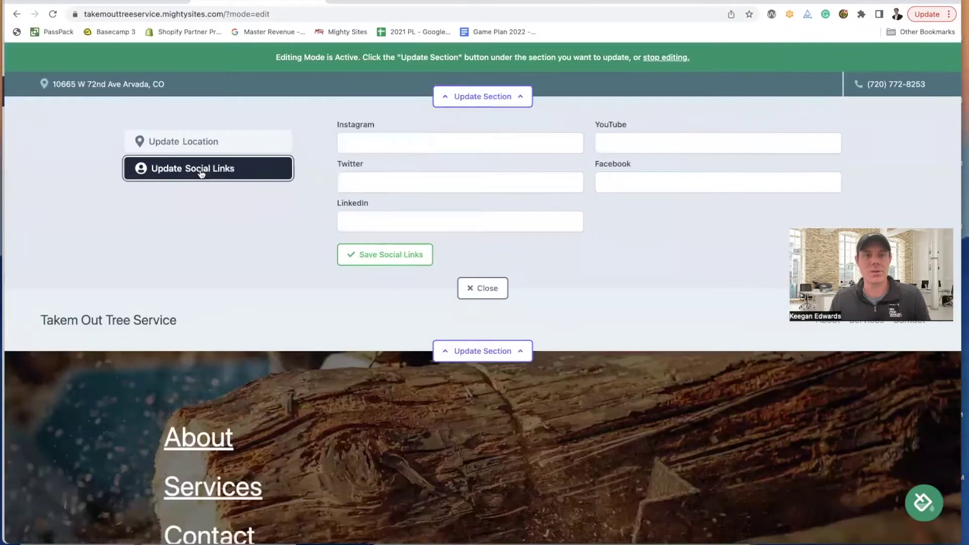
pyautogui.click(667, 178)
pyautogui.hotkey('ctrl', 'v')
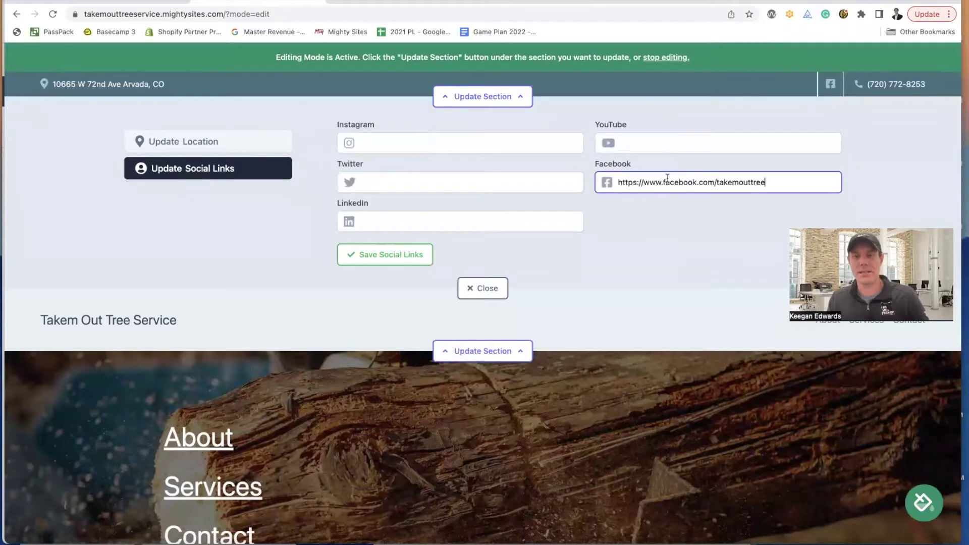
pyautogui.click(403, 261)
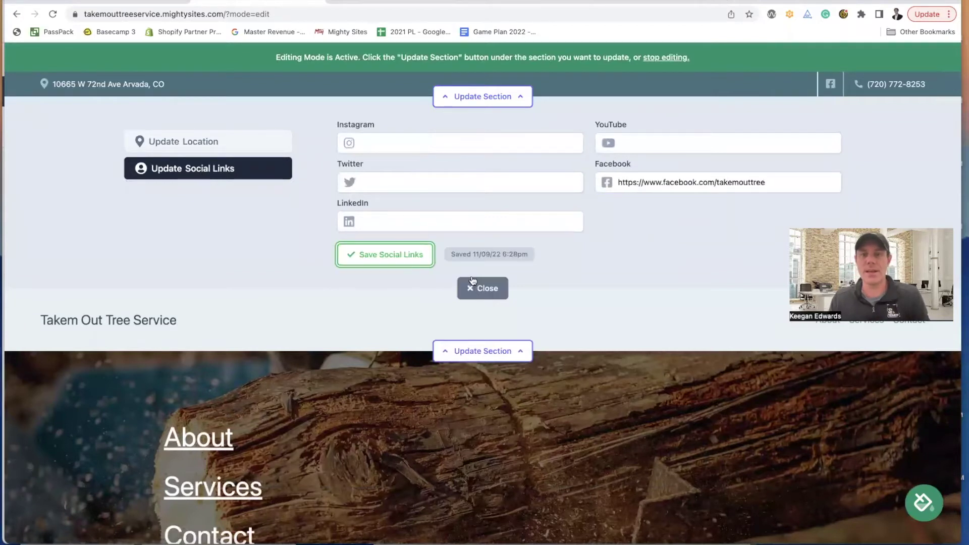
pyautogui.click(476, 285)
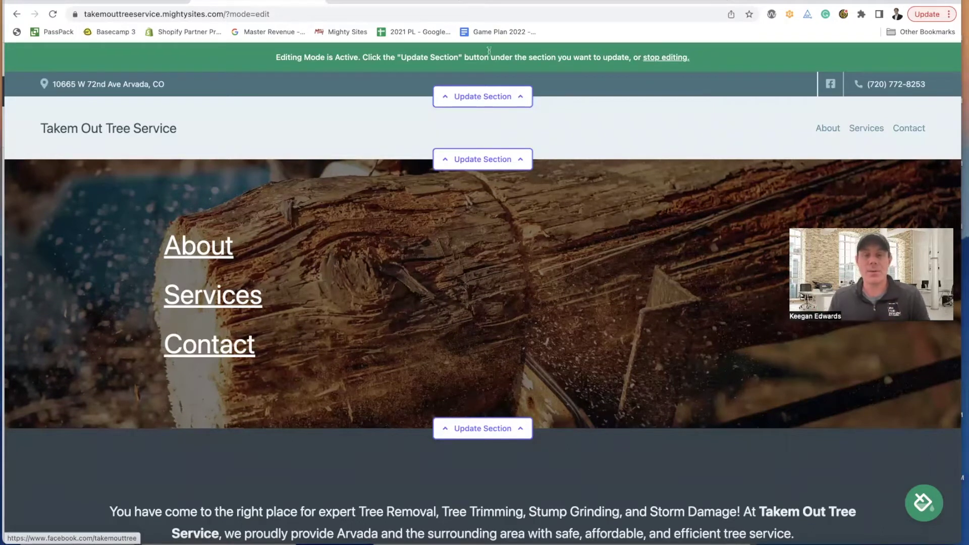
# - Open the header's logo settings, then view the Facebook page's profile picture full size
pyautogui.click(450, 159)
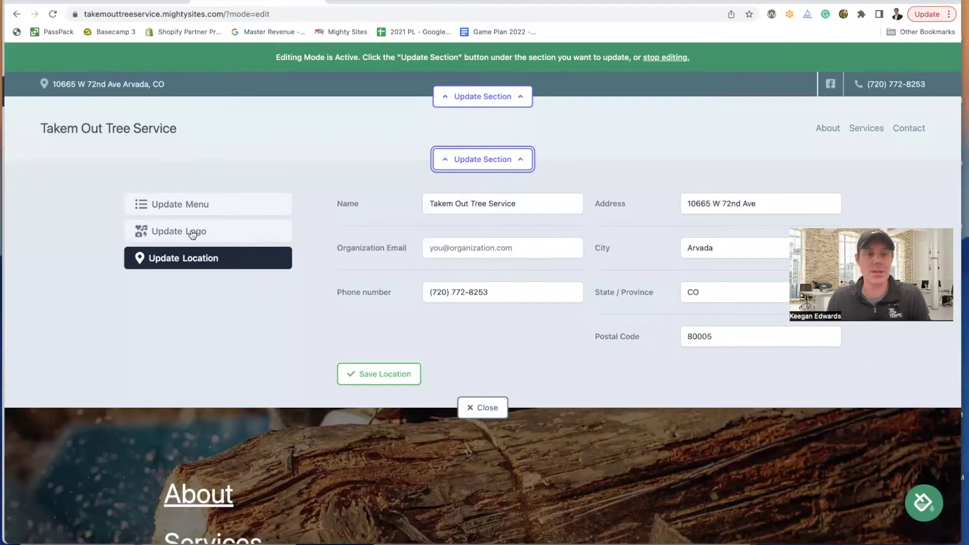
pyautogui.click(211, 239)
pyautogui.click(487, 2)
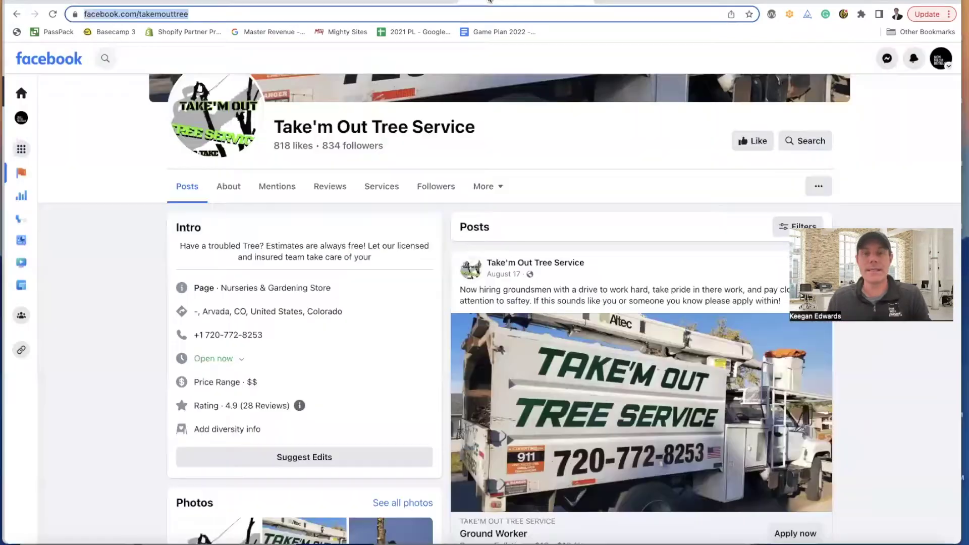
pyautogui.scroll(2, 314, 170)
pyautogui.scroll(4, 318, 170)
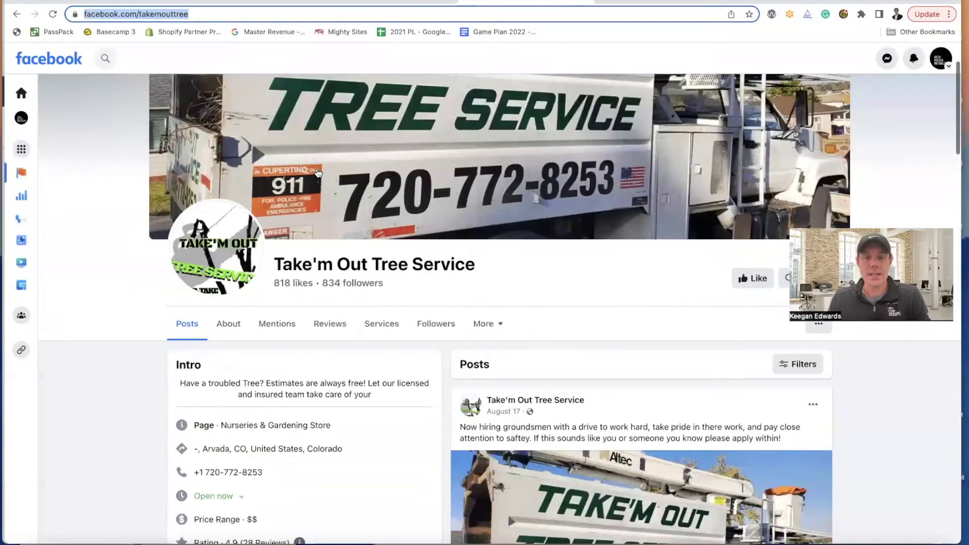
pyautogui.click(221, 347)
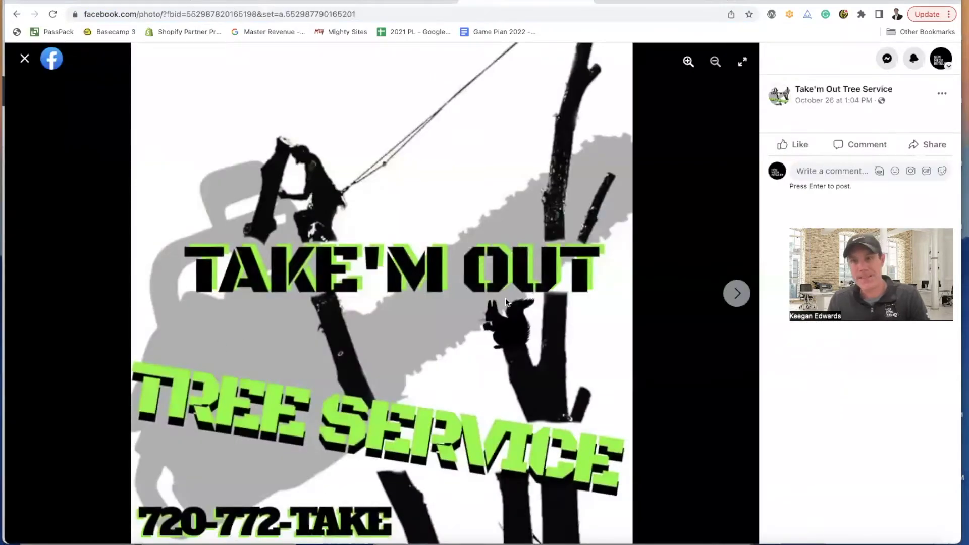
# - Browse the page's photos to the green Take'M Out logo from February 21, 2020
pyautogui.click(736, 293)
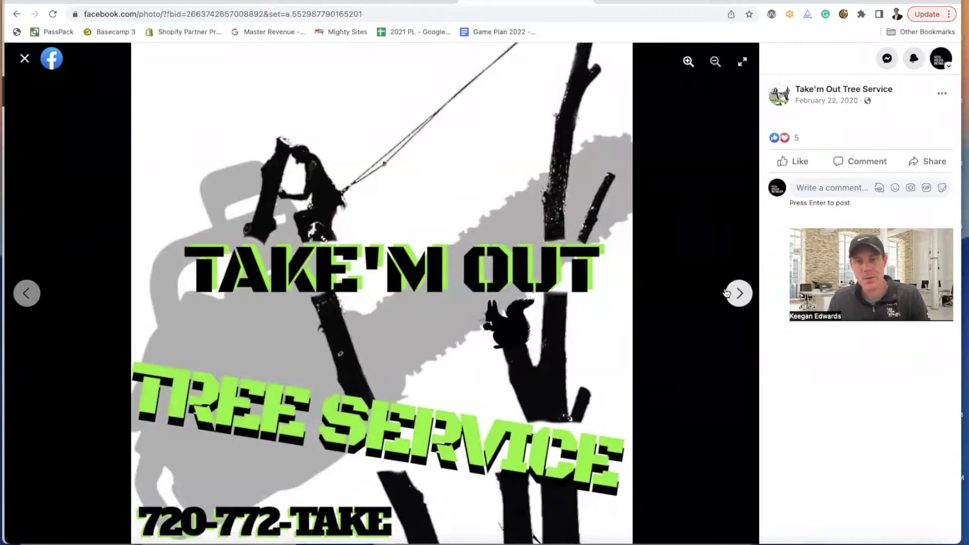
pyautogui.click(738, 293)
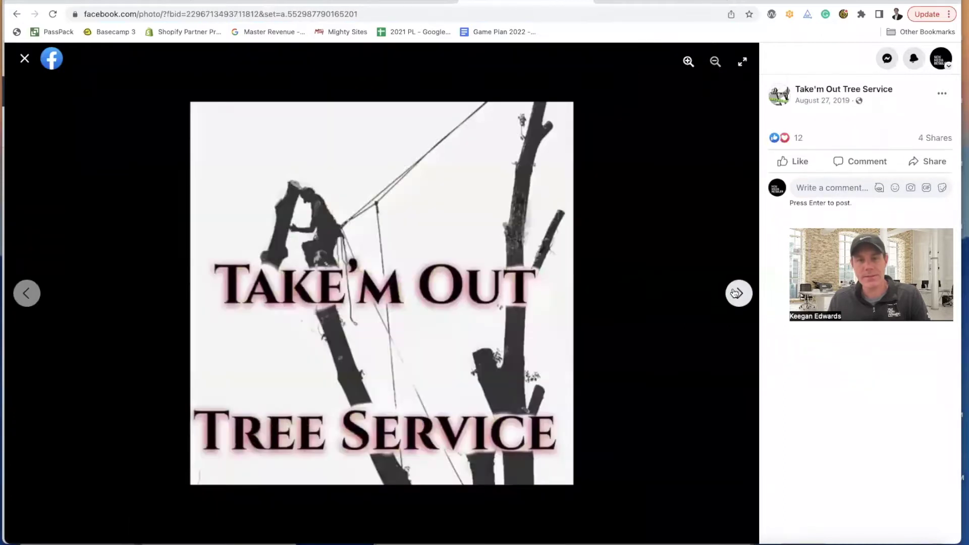
pyautogui.click(736, 293)
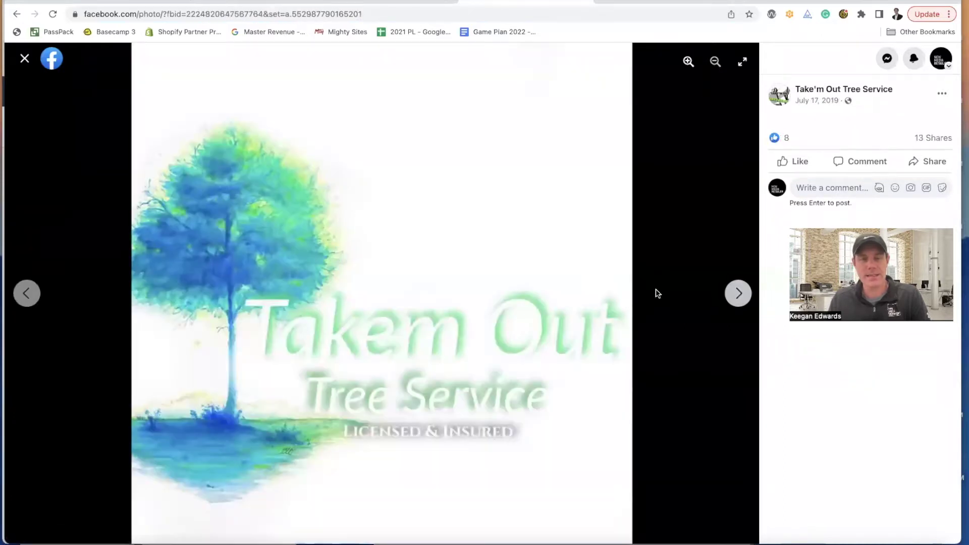
pyautogui.click(738, 293)
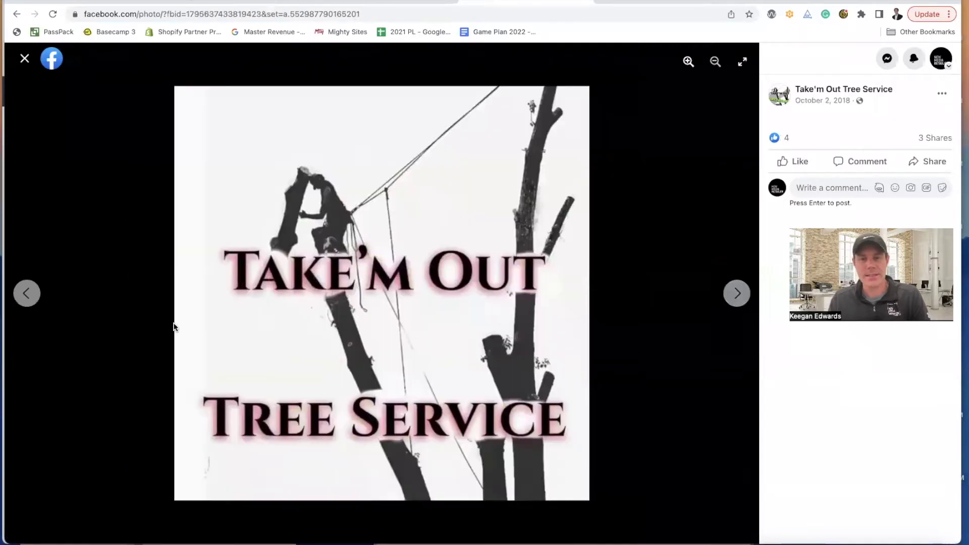
pyautogui.click(40, 300)
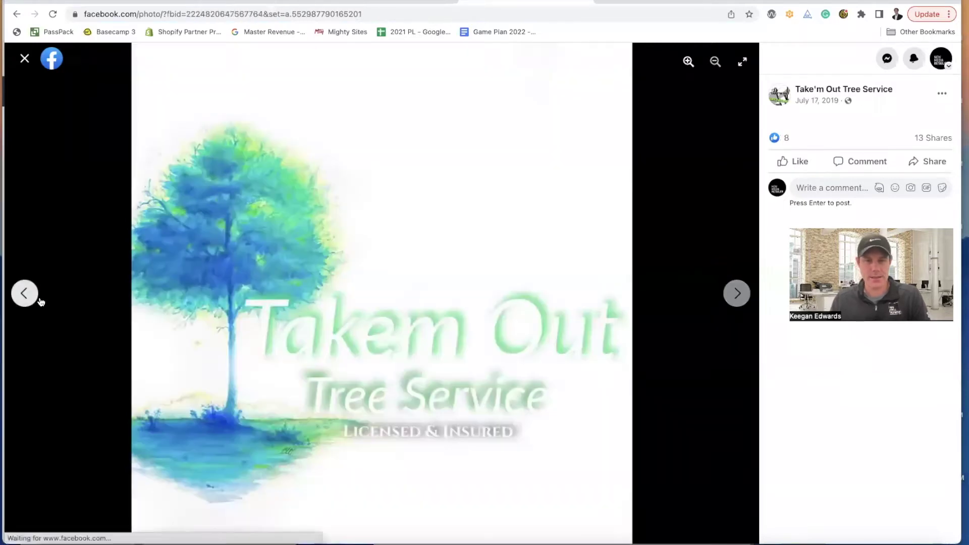
pyautogui.click(41, 301)
pyautogui.click(40, 300)
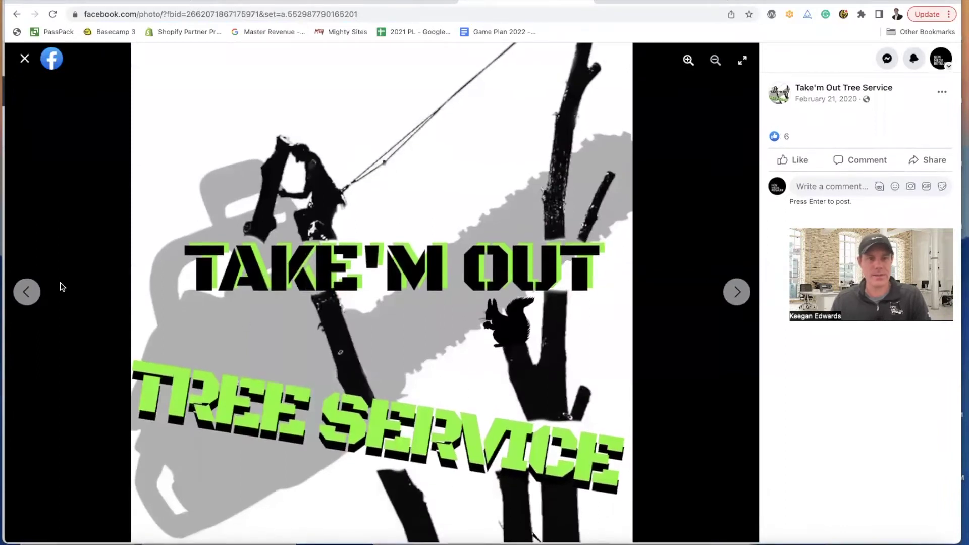
pyautogui.click(27, 293)
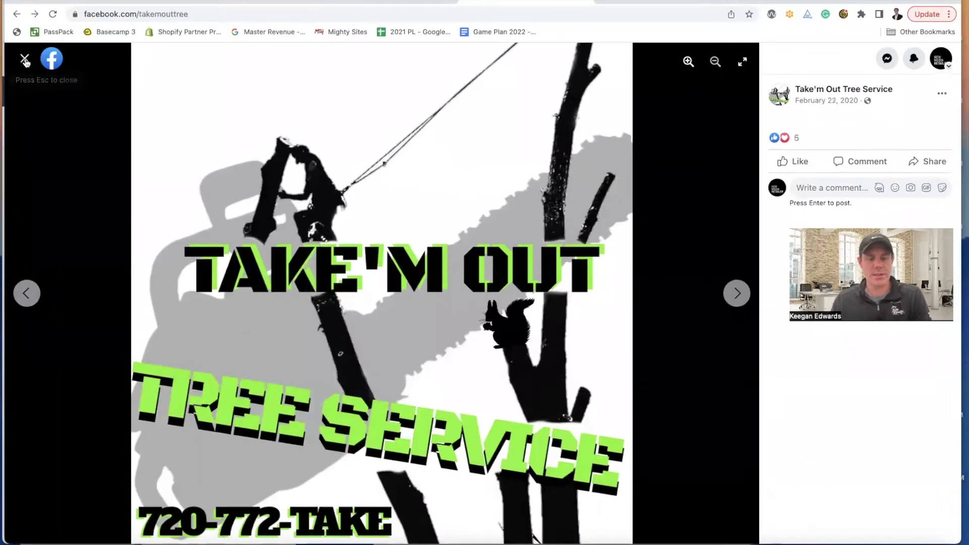
pyautogui.click(24, 59)
pyautogui.click(227, 326)
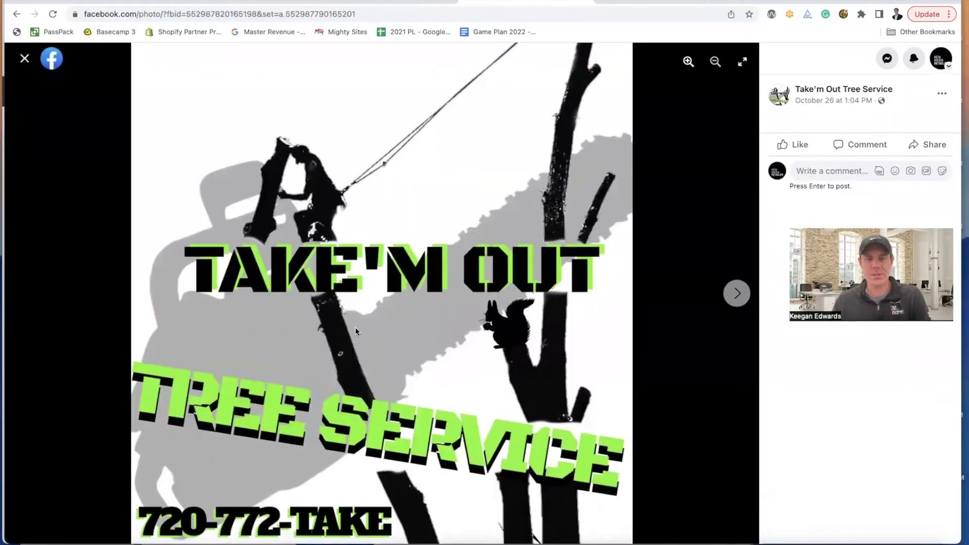
pyautogui.click(736, 294)
pyautogui.click(736, 298)
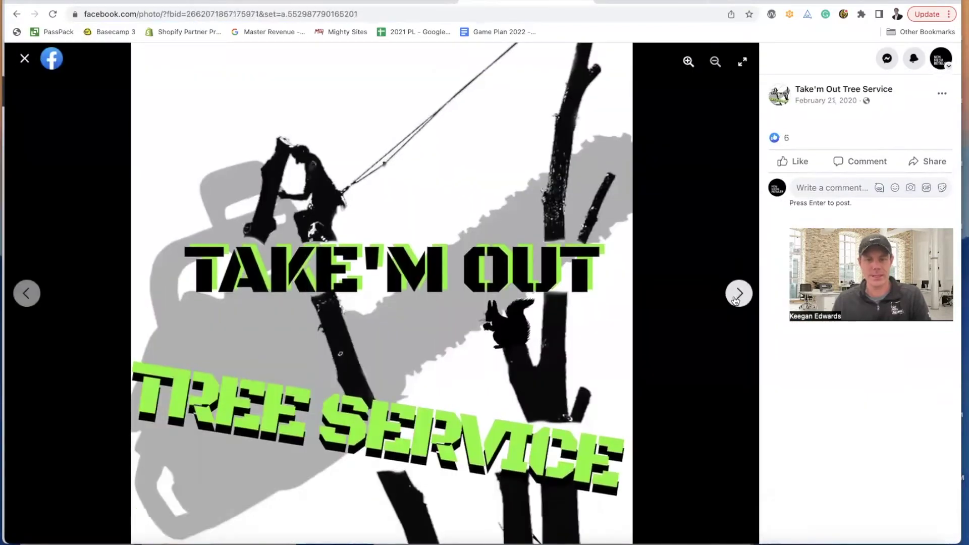
# - Download the green Take'M Out logo from Facebook as Takem-logo.jpeg into Downloads
pyautogui.rightClick(389, 286)
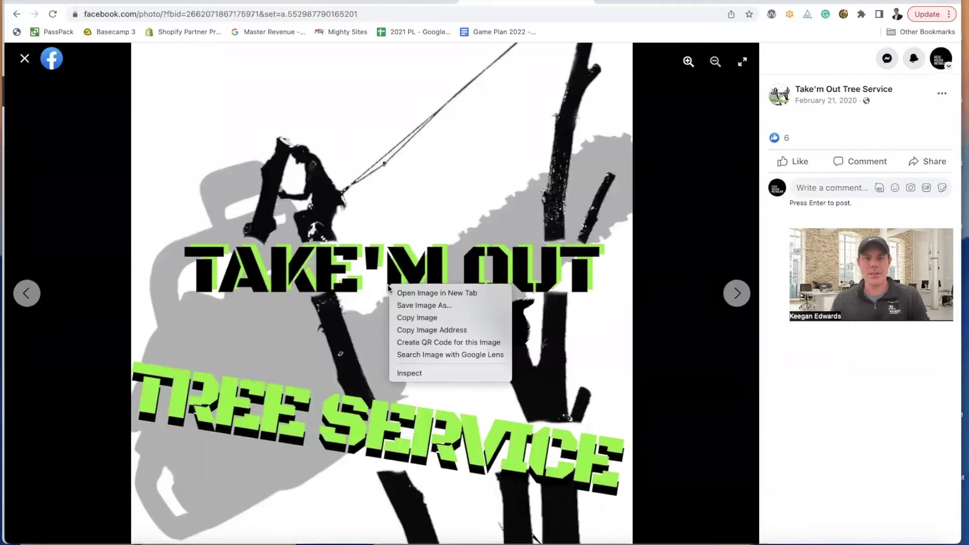
pyautogui.click(423, 306)
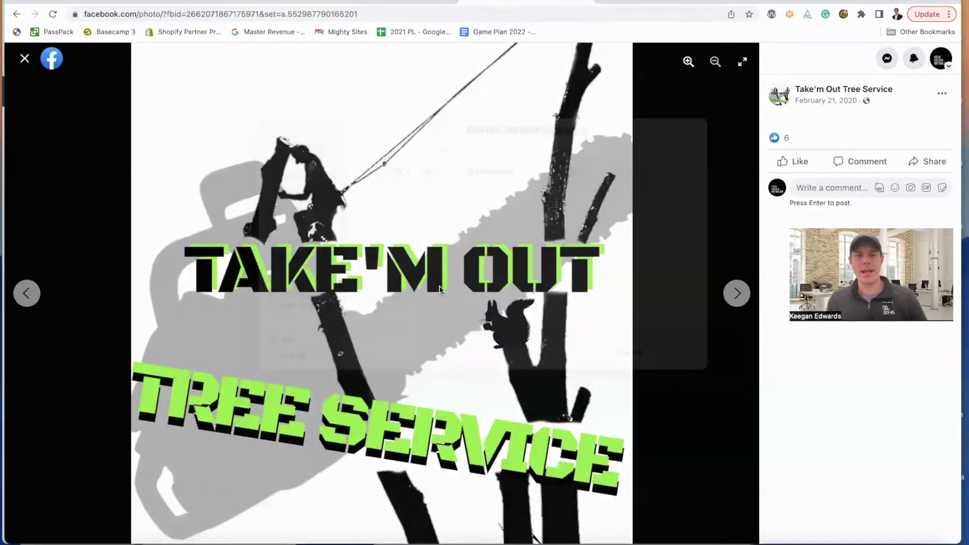
pyautogui.write('Takem-logo')
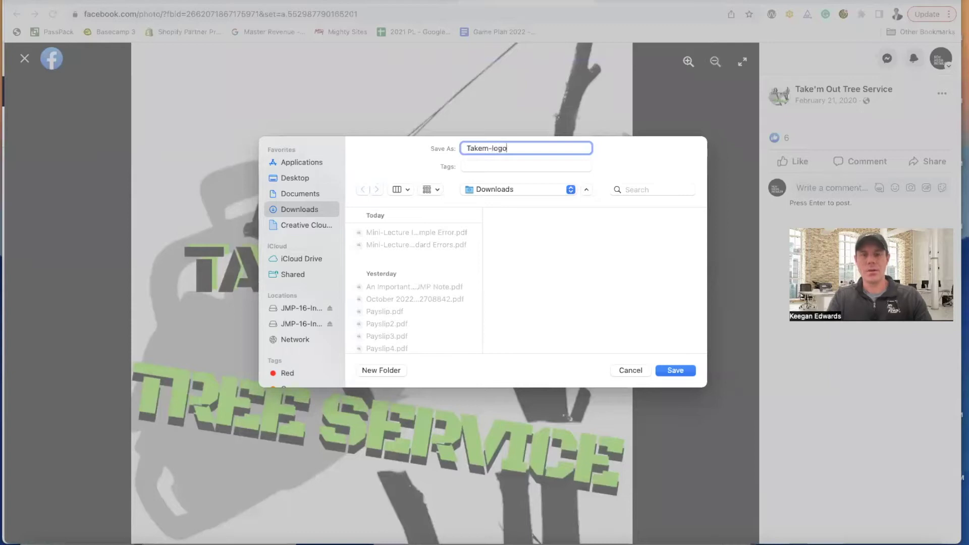
pyautogui.click(689, 368)
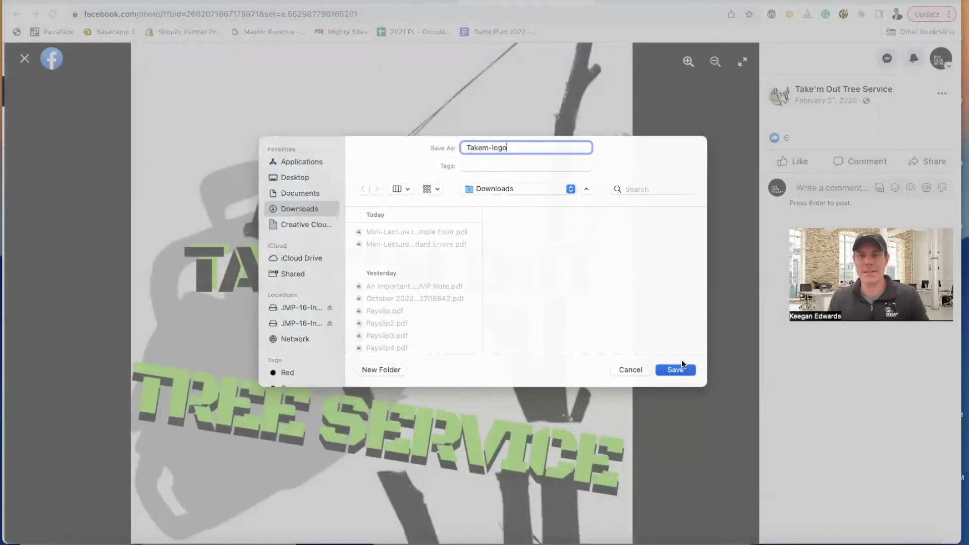
pyautogui.click(232, 2)
# - Upload Takem-logo.jpeg as the site's header logo and save it
pyautogui.click(412, 224)
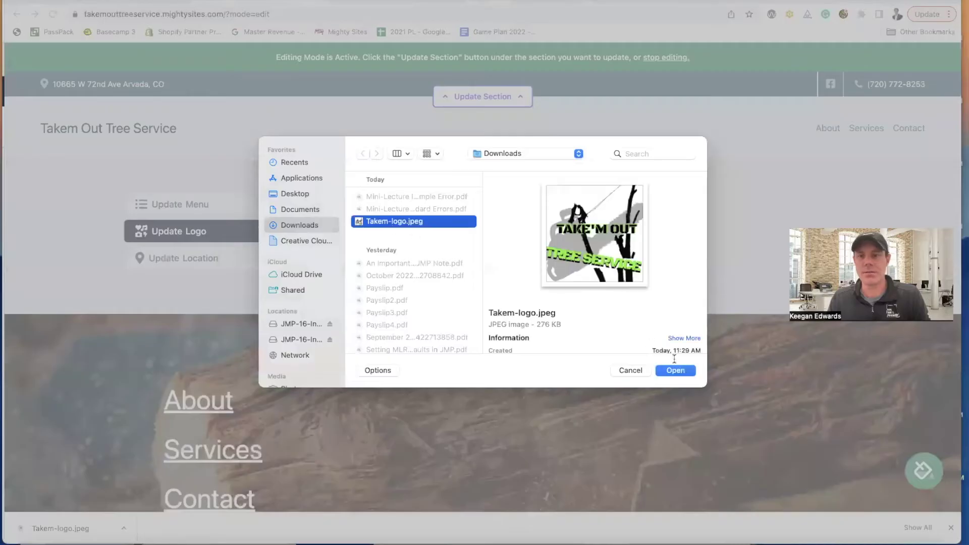
pyautogui.press('Return')
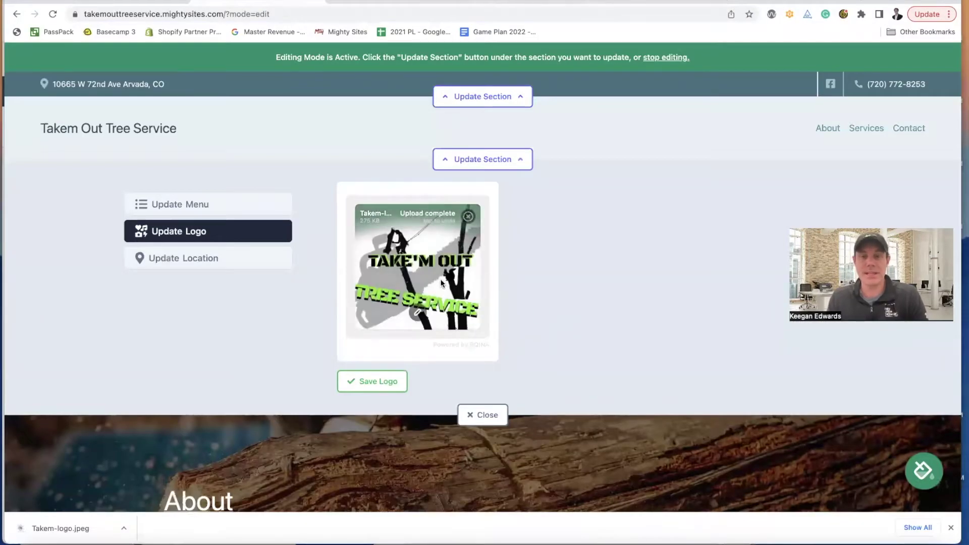
pyautogui.click(382, 393)
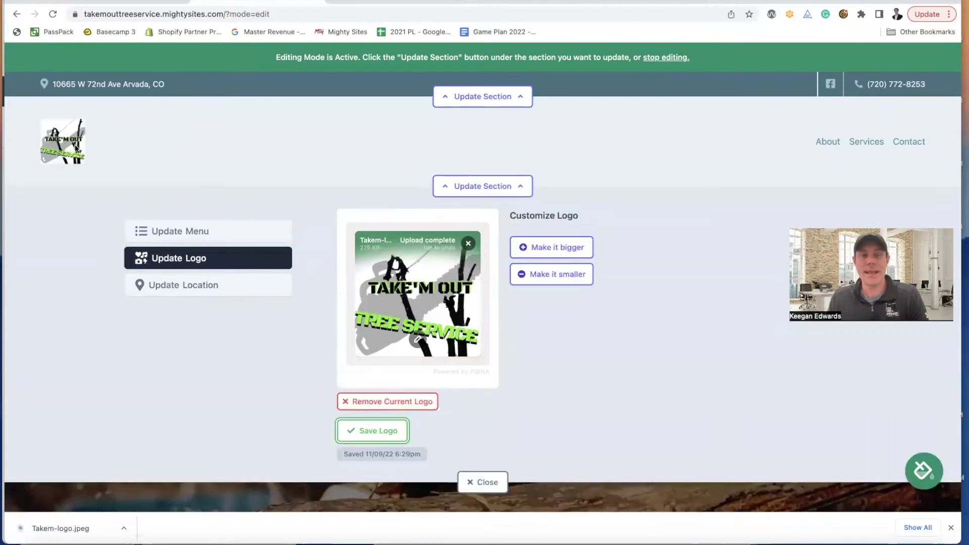
# - Fine-tune the header logo size with the bigger and smaller controls, then save
pyautogui.doubleClick(553, 248)
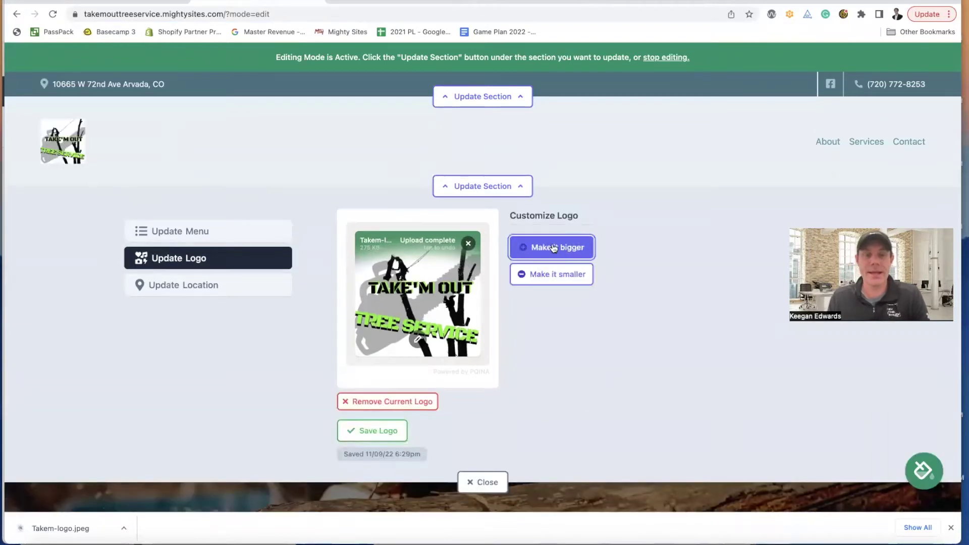
pyautogui.click(555, 261)
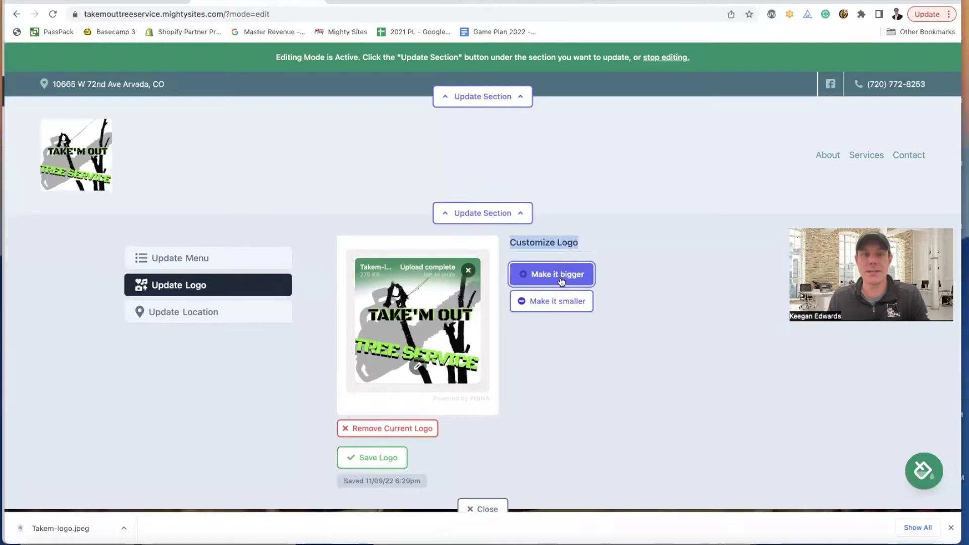
pyautogui.click(565, 298)
pyautogui.click(565, 284)
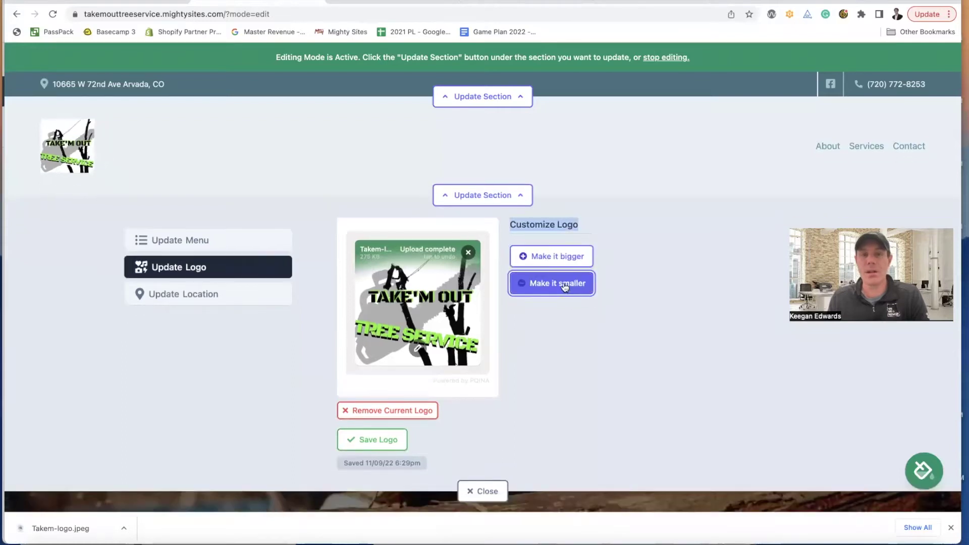
pyautogui.click(566, 248)
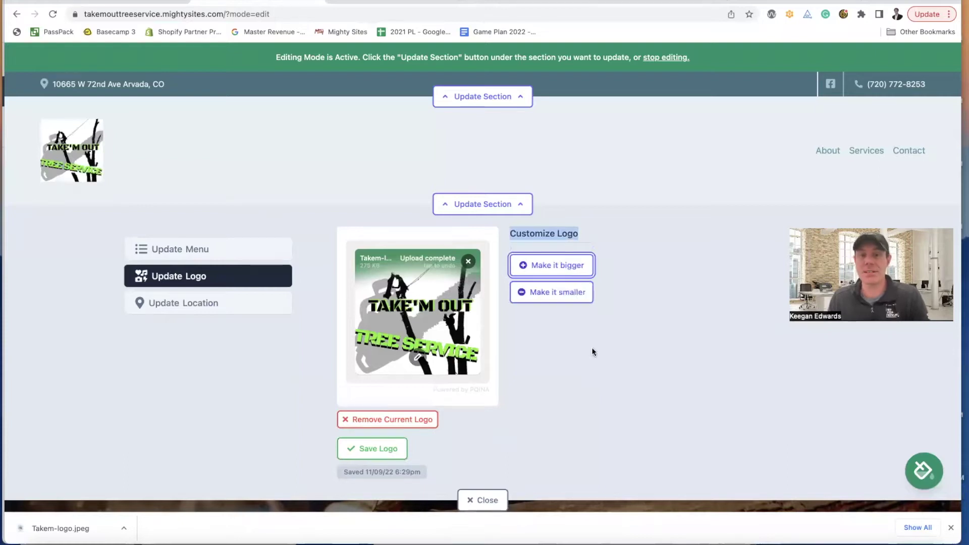
pyautogui.click(393, 446)
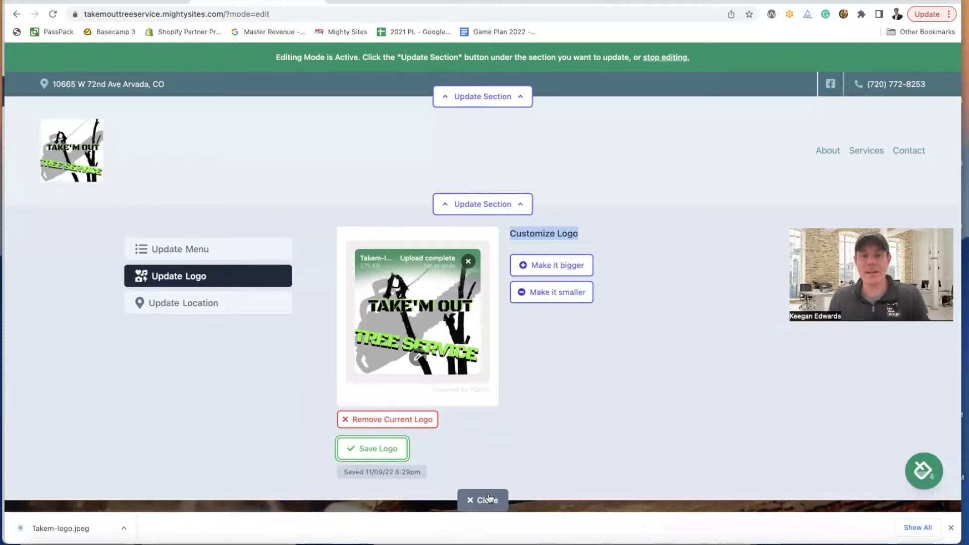
pyautogui.click(485, 499)
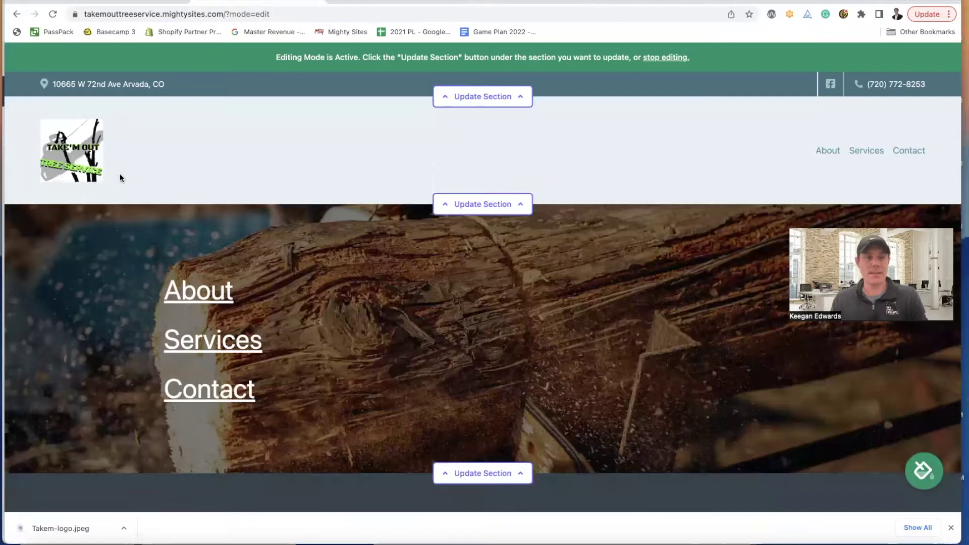
pyautogui.click(475, 204)
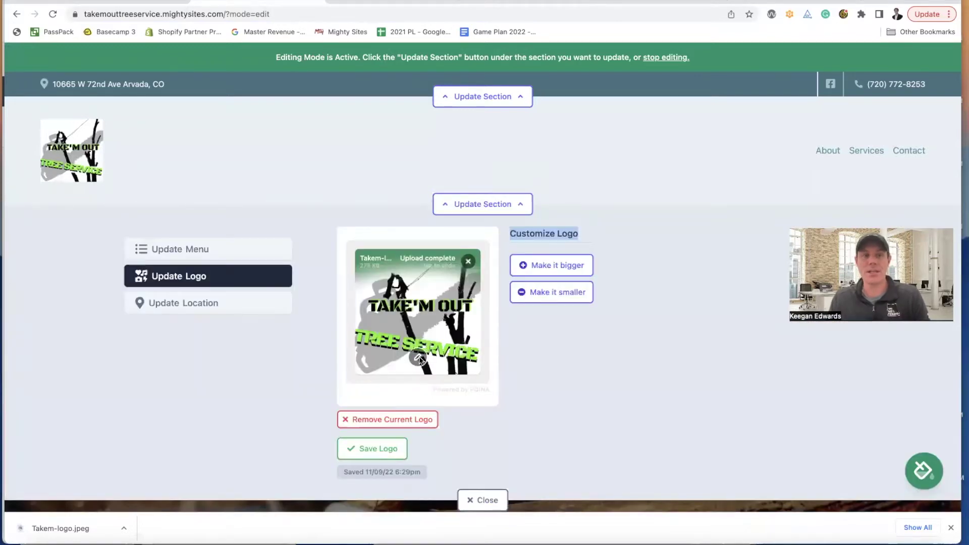
# - Open the logo in the image editor and review its filter, adjustment, annotation, frame and resize tools
pyautogui.click(419, 358)
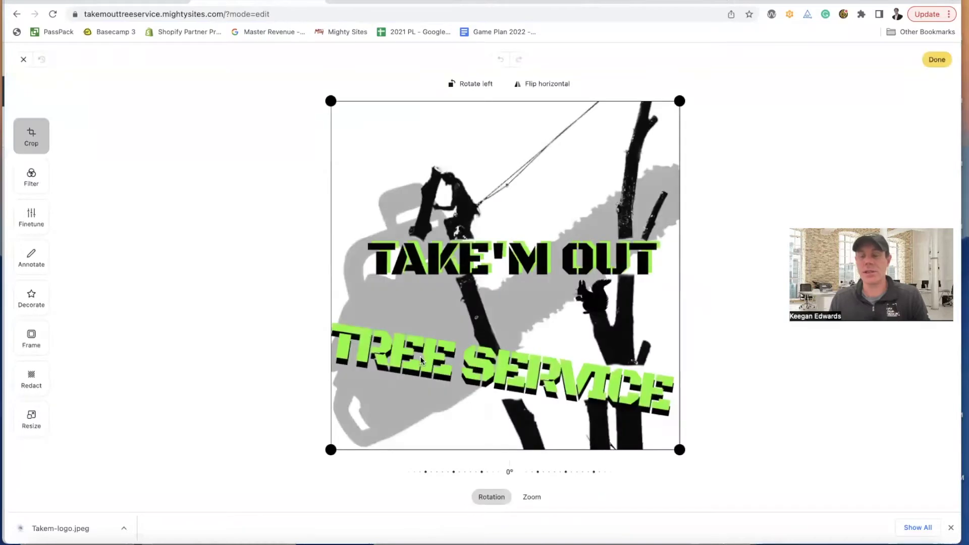
pyautogui.click(28, 176)
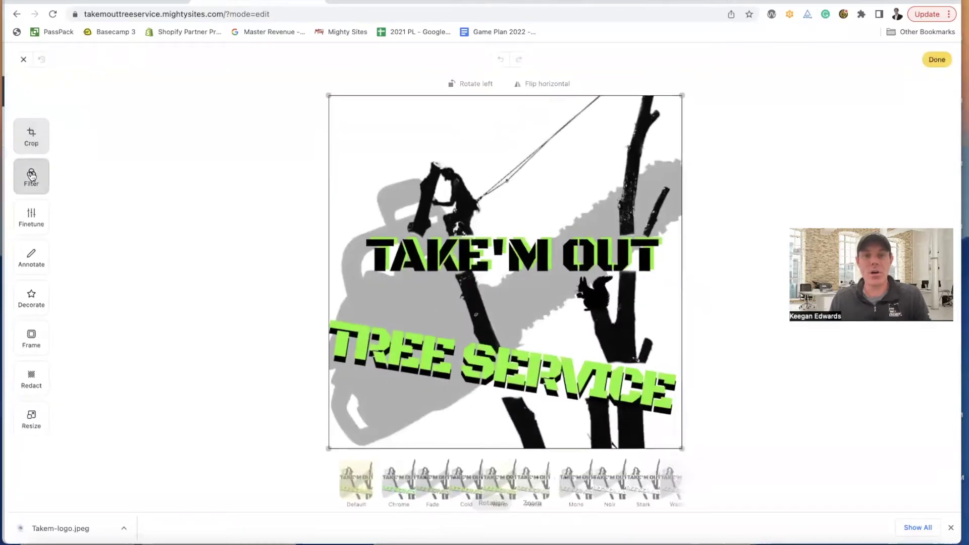
pyautogui.click(28, 216)
pyautogui.click(24, 250)
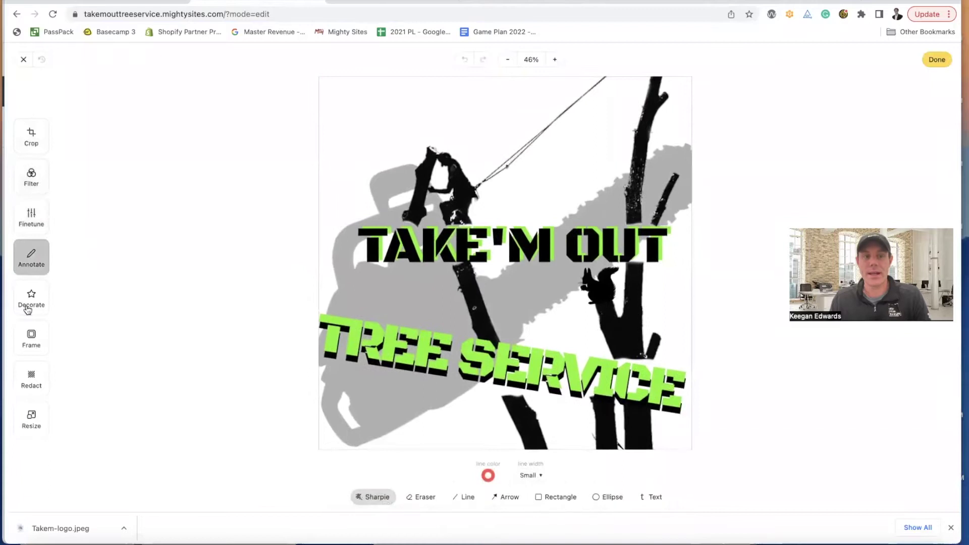
pyautogui.click(25, 303)
pyautogui.click(20, 335)
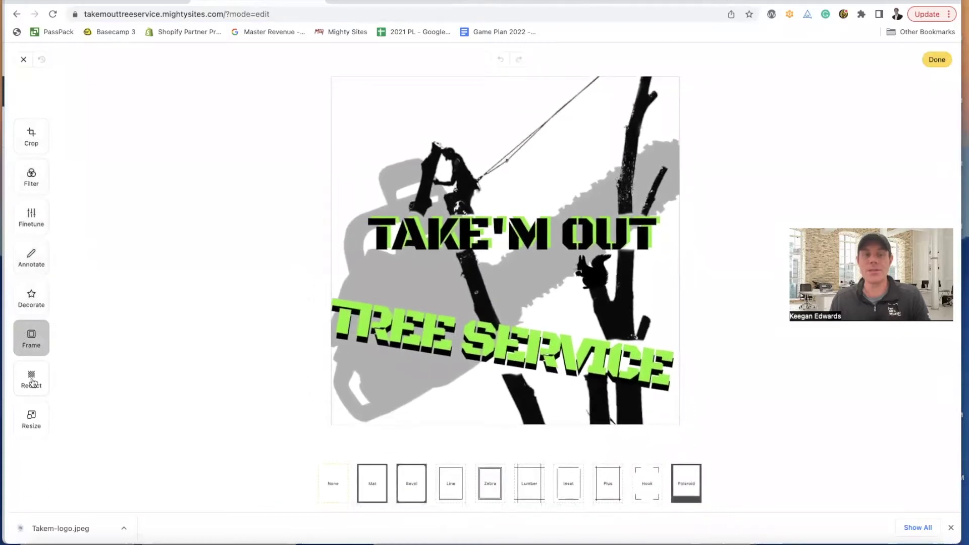
pyautogui.click(30, 378)
pyautogui.click(31, 421)
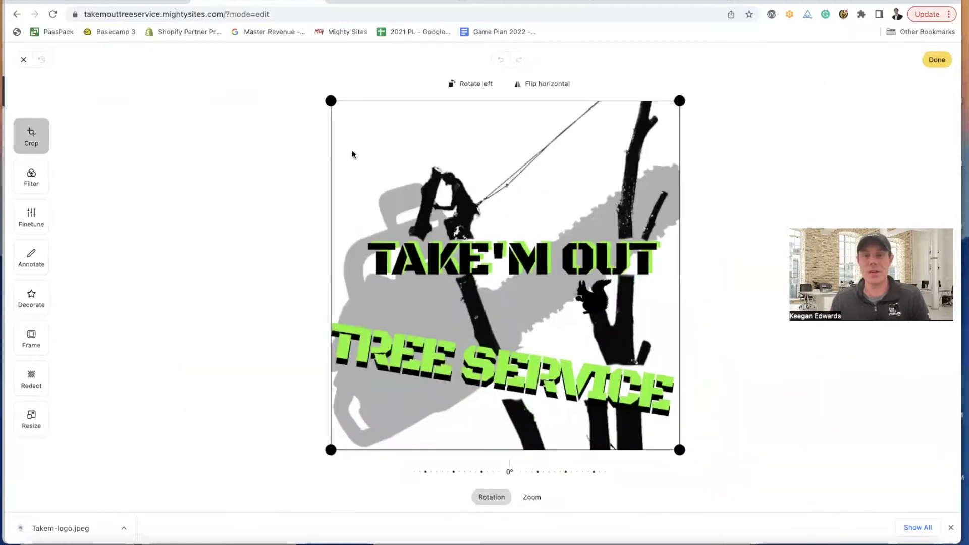
# - Crop the logo into a wider rectangle and apply the edit
pyautogui.moveTo(681, 450); pyautogui.dragTo(683, 421)
pyautogui.moveTo(330, 103); pyautogui.dragTo(276, 144)
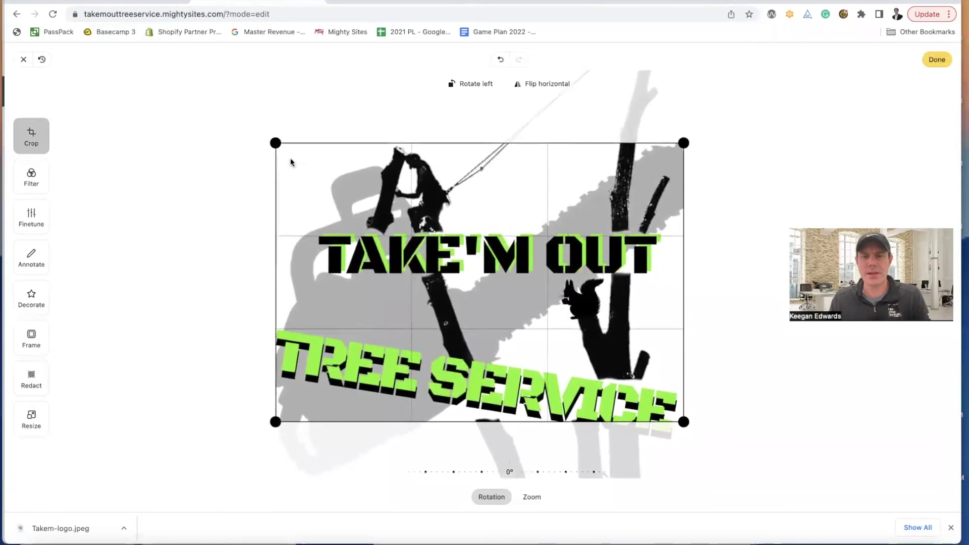
pyautogui.moveTo(684, 421); pyautogui.dragTo(701, 446)
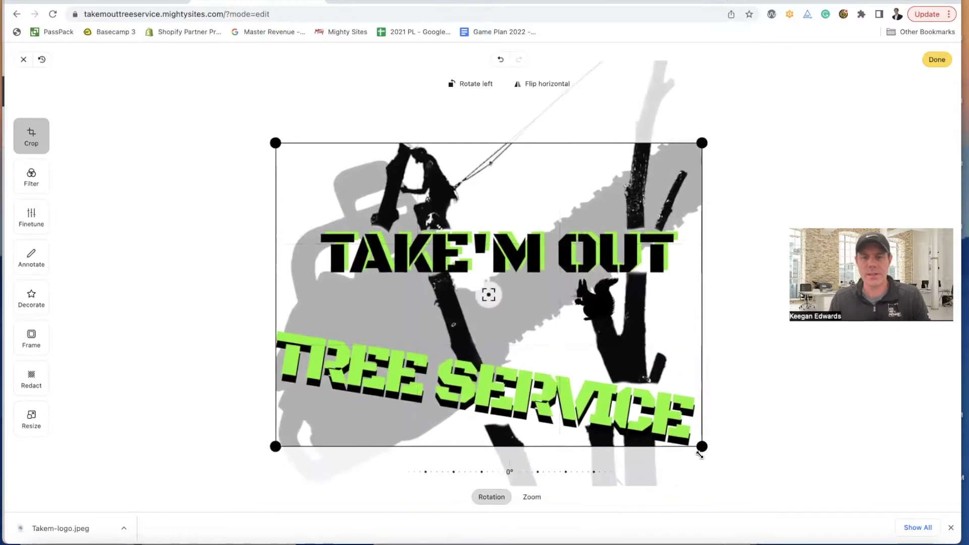
pyautogui.click(934, 60)
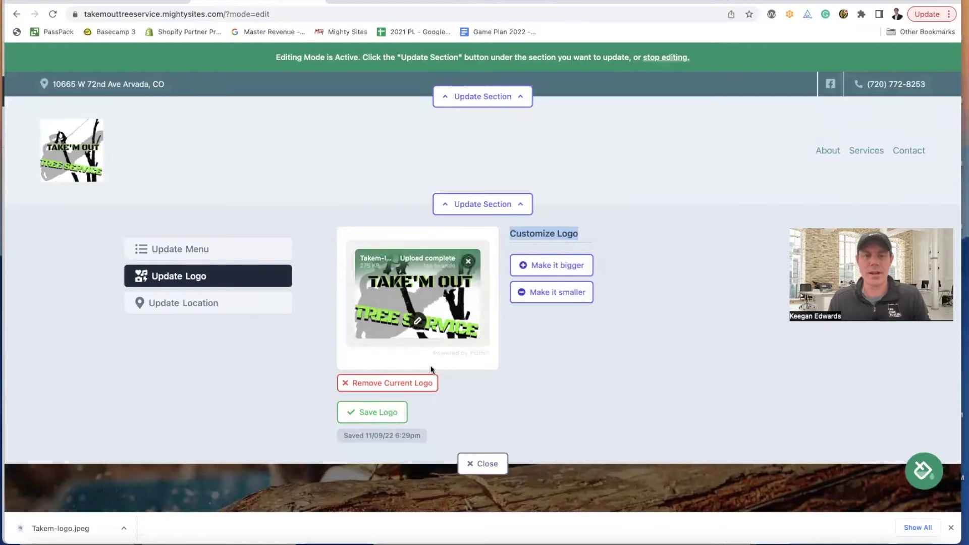
# - Save the cropped Take'M Out logo to the header and view the updated page
pyautogui.click(380, 417)
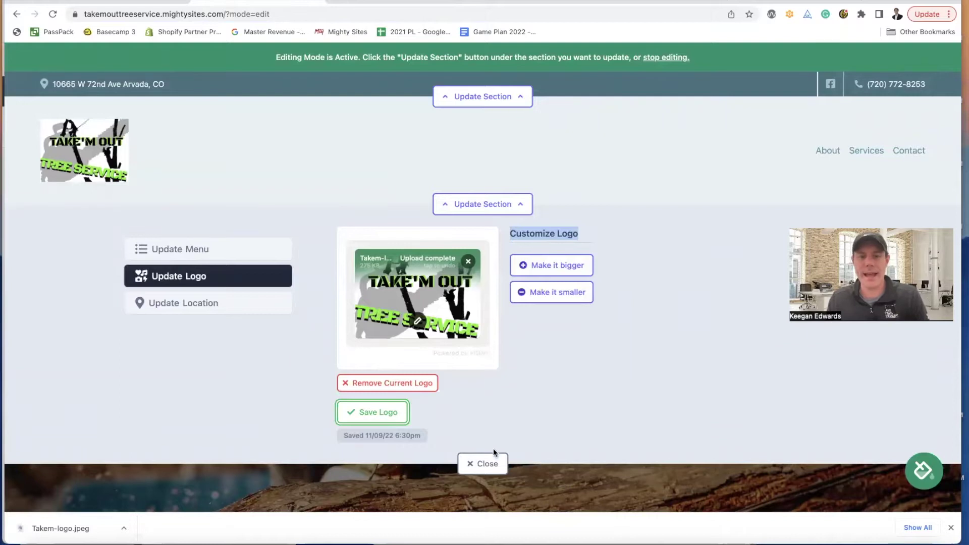
pyautogui.click(485, 463)
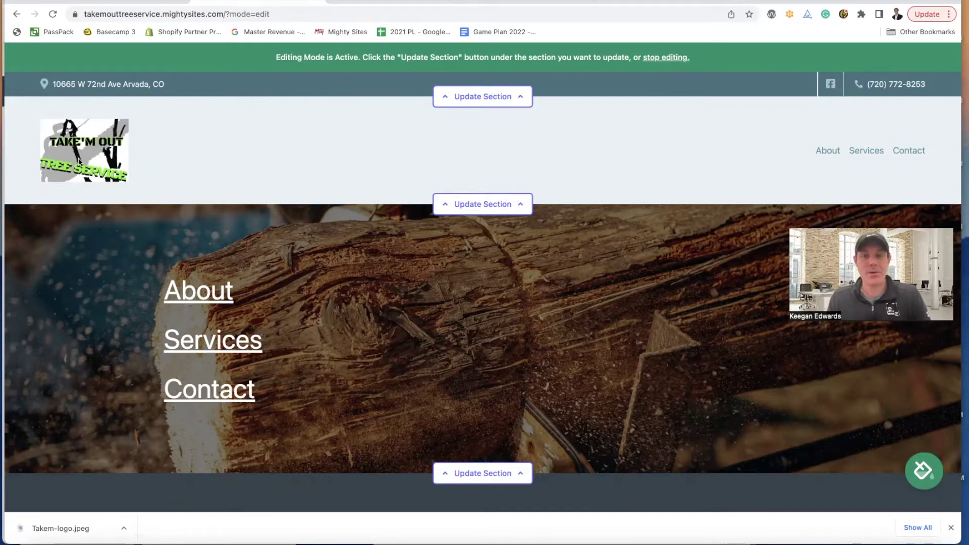
pyautogui.scroll(-2, 445, 192)
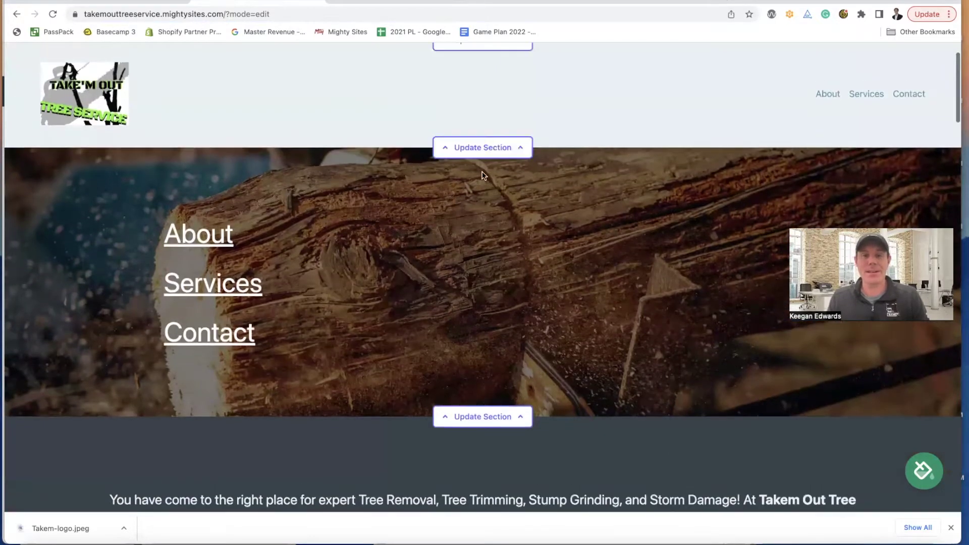
# - Open the header's menu editor and save the About/Services/Contact menu unchanged
pyautogui.click(483, 150)
pyautogui.click(202, 196)
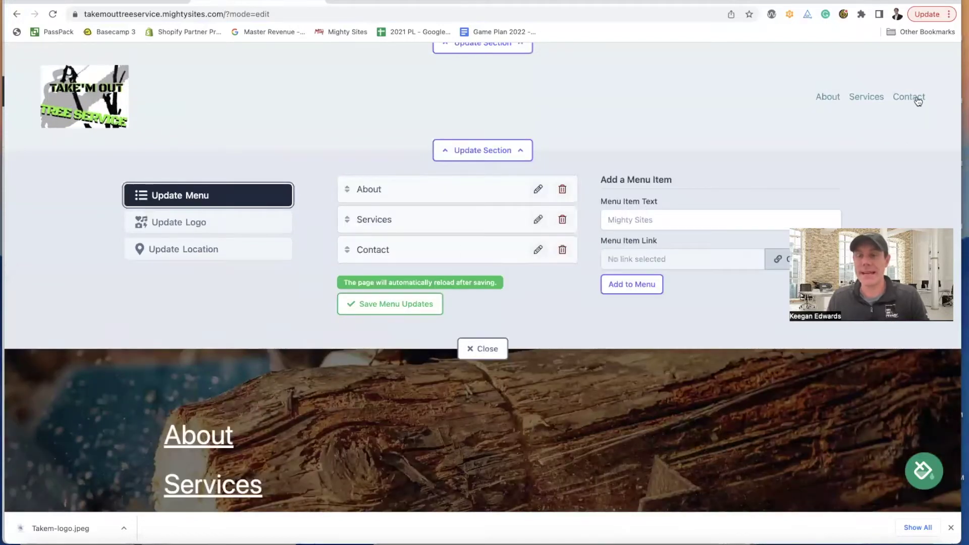
pyautogui.click(418, 306)
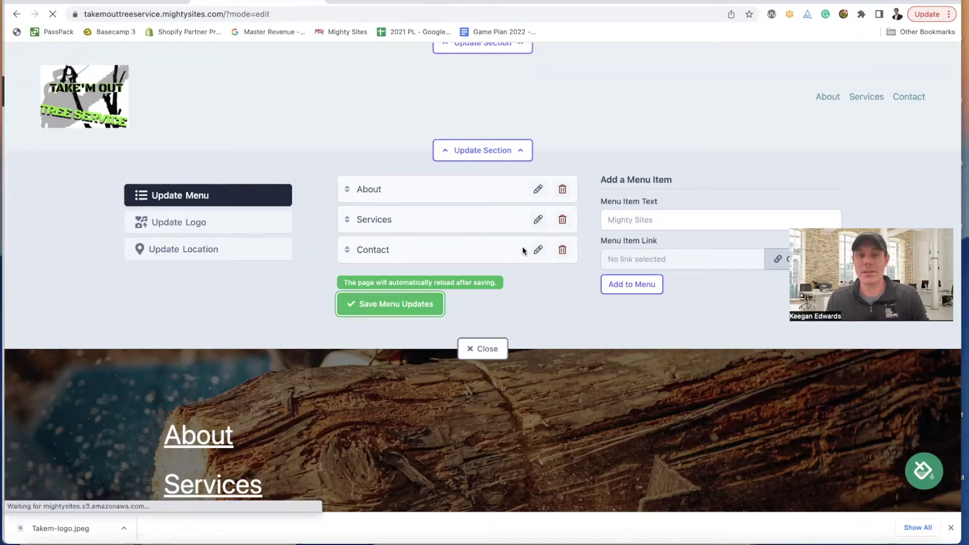
# - Try adding a menu item, review its page, action and PDF link options, then cancel
pyautogui.click(523, 205)
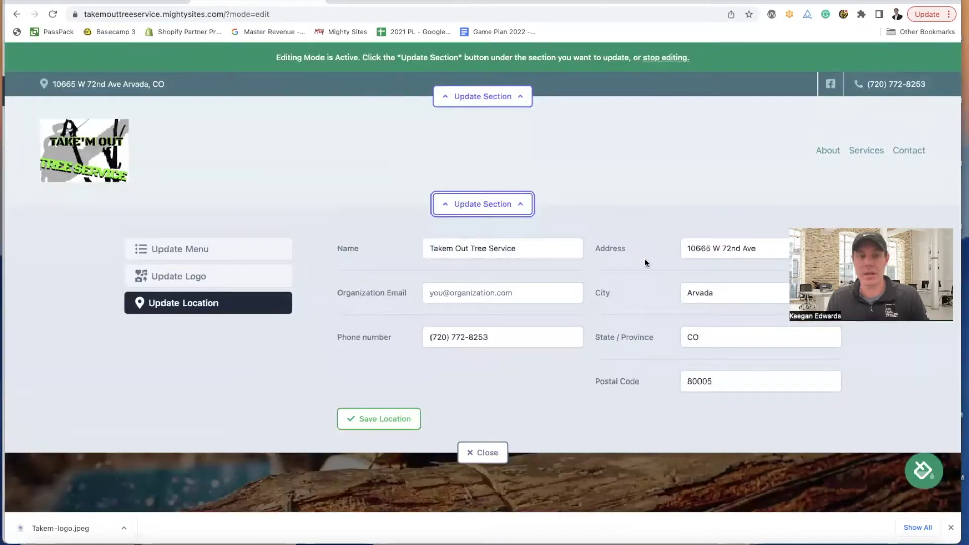
pyautogui.click(209, 248)
pyautogui.click(632, 338)
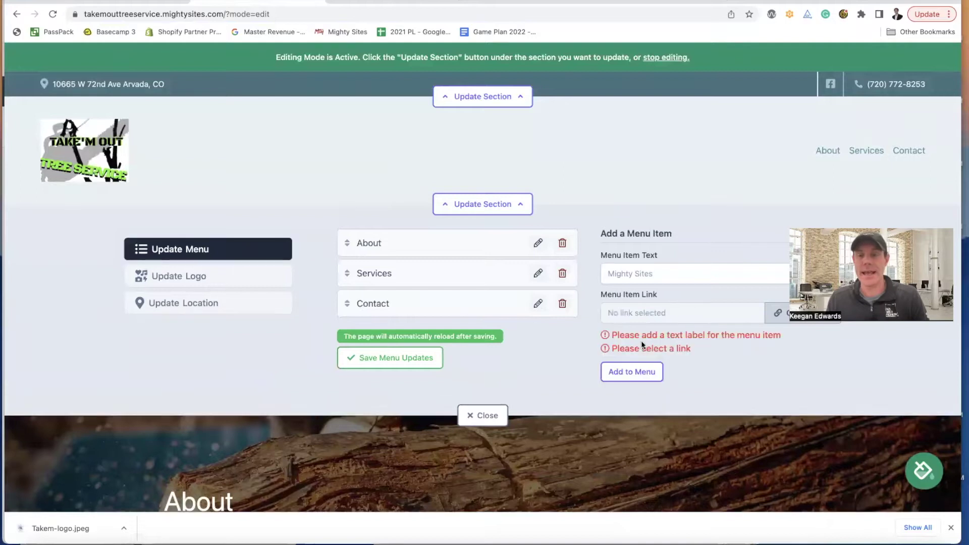
pyautogui.click(668, 273)
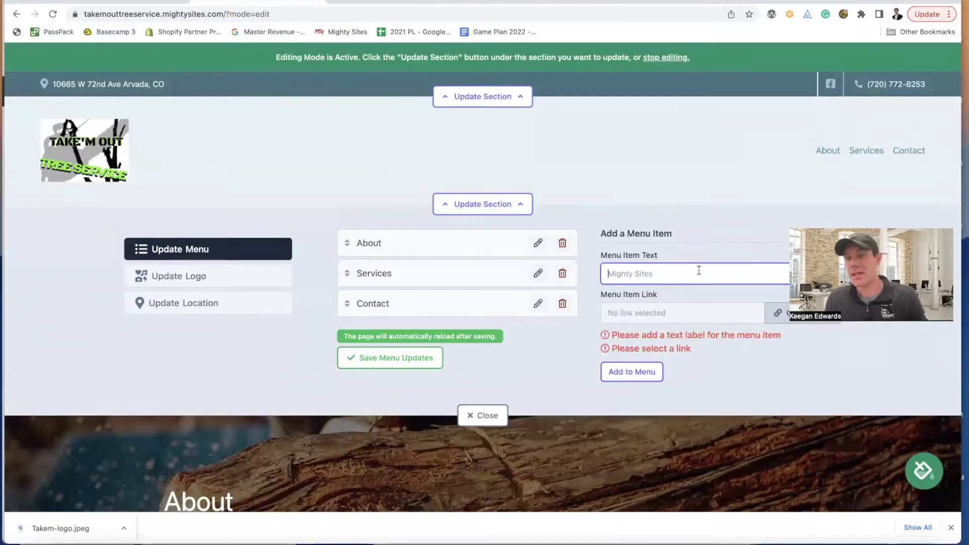
pyautogui.click(777, 313)
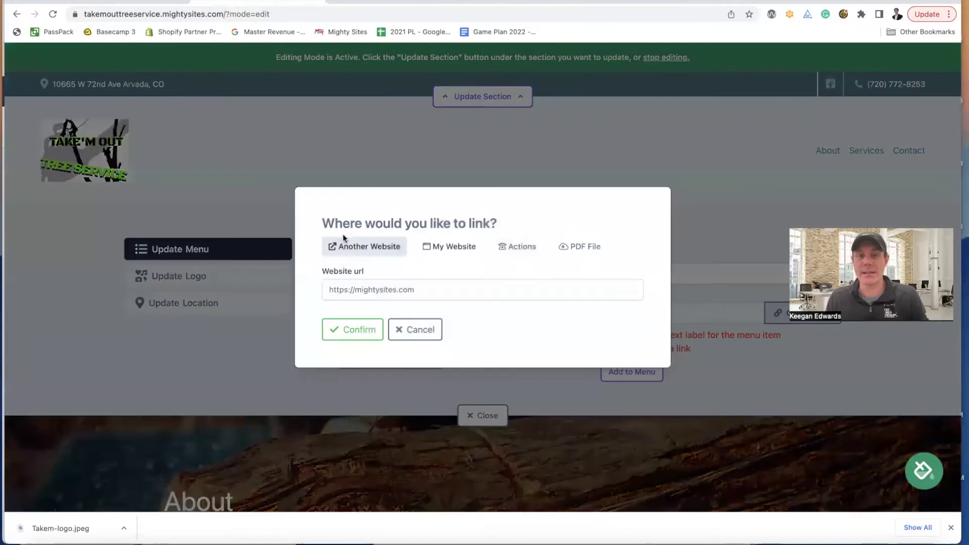
pyautogui.click(451, 246)
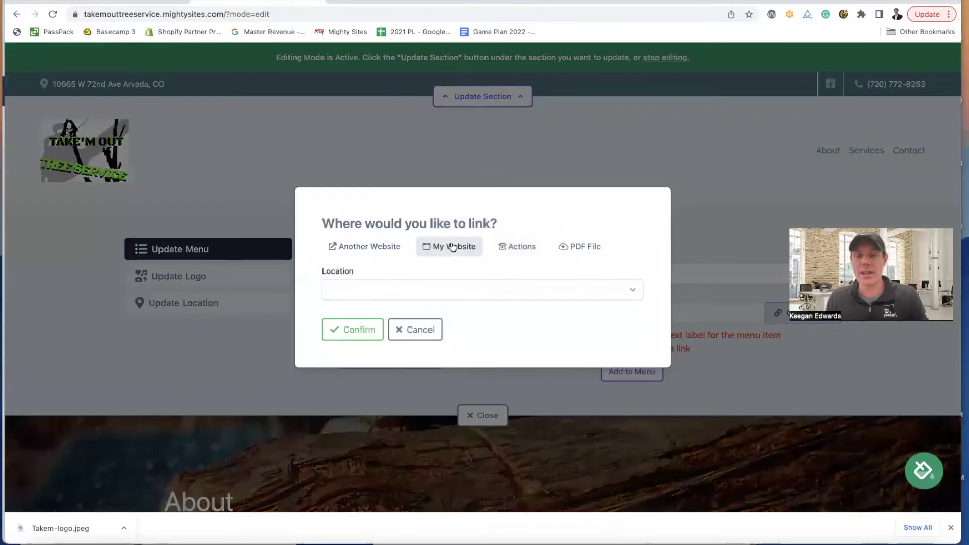
pyautogui.click(510, 246)
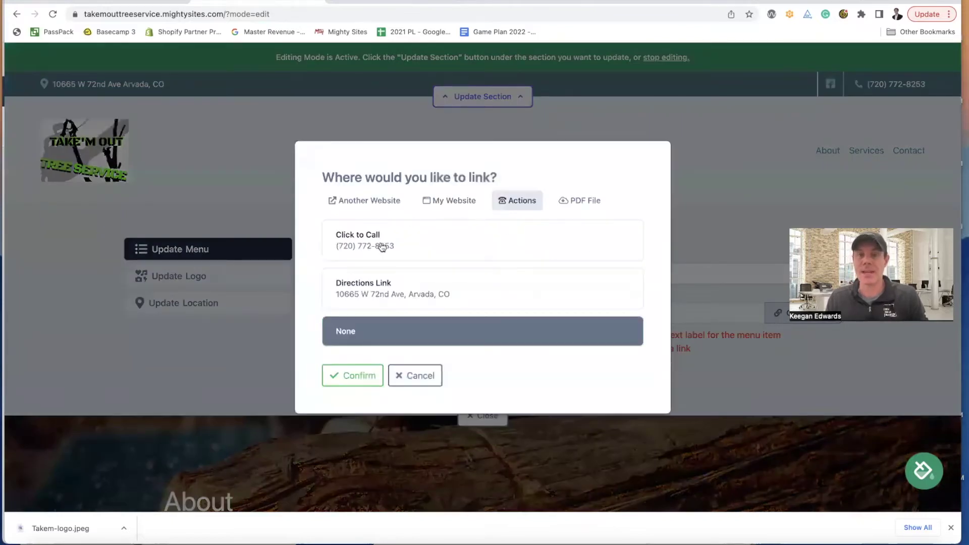
pyautogui.click(589, 200)
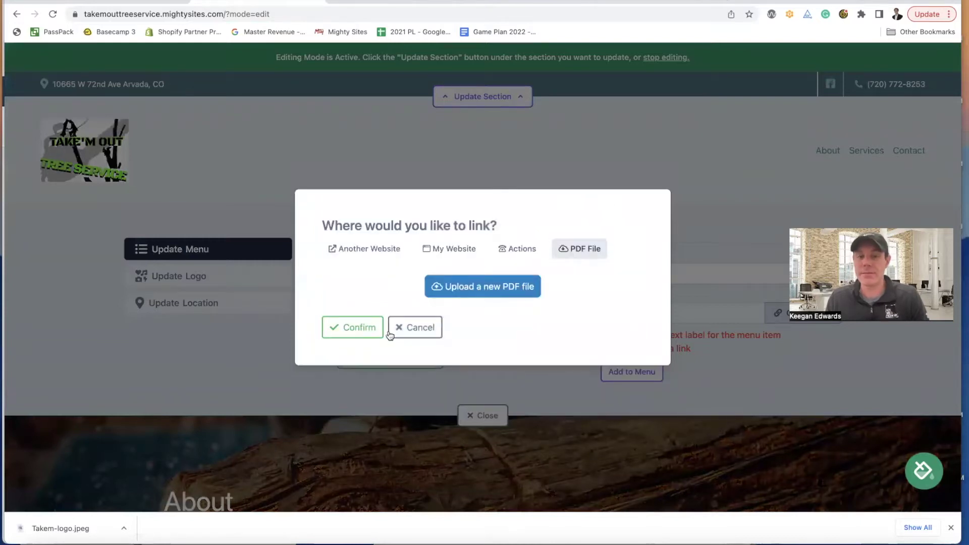
pyautogui.click(411, 329)
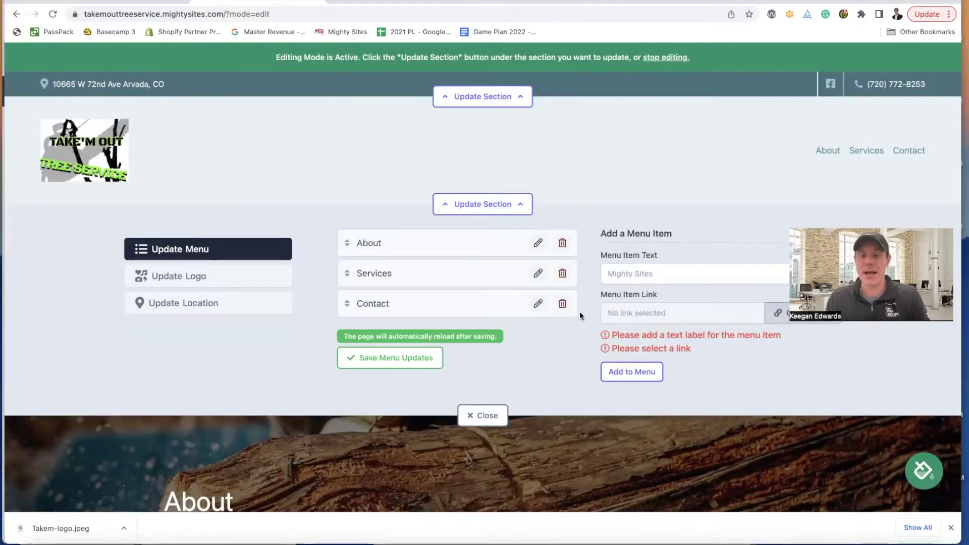
pyautogui.click(488, 416)
# - Close the browser's downloads bar while reviewing the page
pyautogui.scroll(-3, 502, 210)
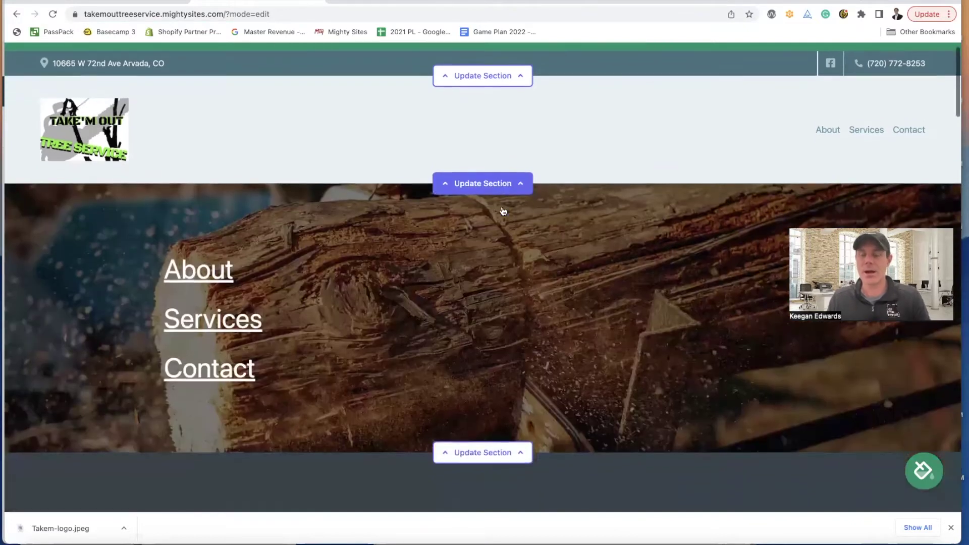
pyautogui.scroll(-5, 503, 210)
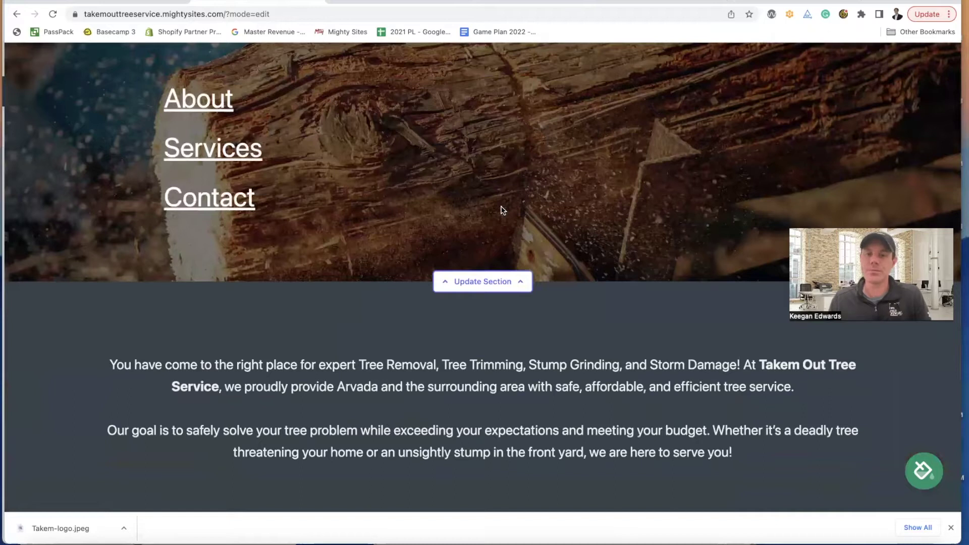
pyautogui.click(951, 528)
pyautogui.scroll(2, 732, 404)
pyautogui.scroll(5, 706, 379)
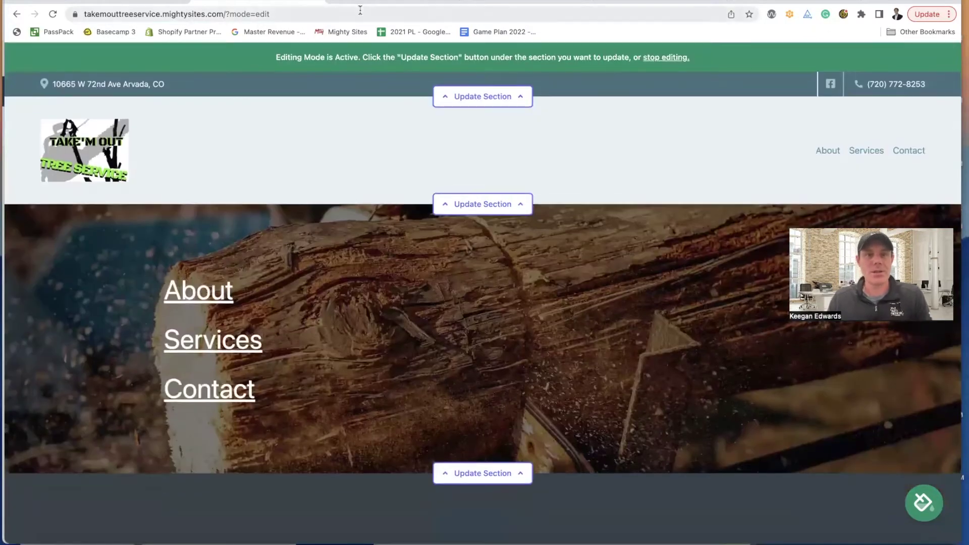
pyautogui.click(356, 3)
# - Open the business's truck photo in Google Maps and take a screenshot of it
pyautogui.click(617, 177)
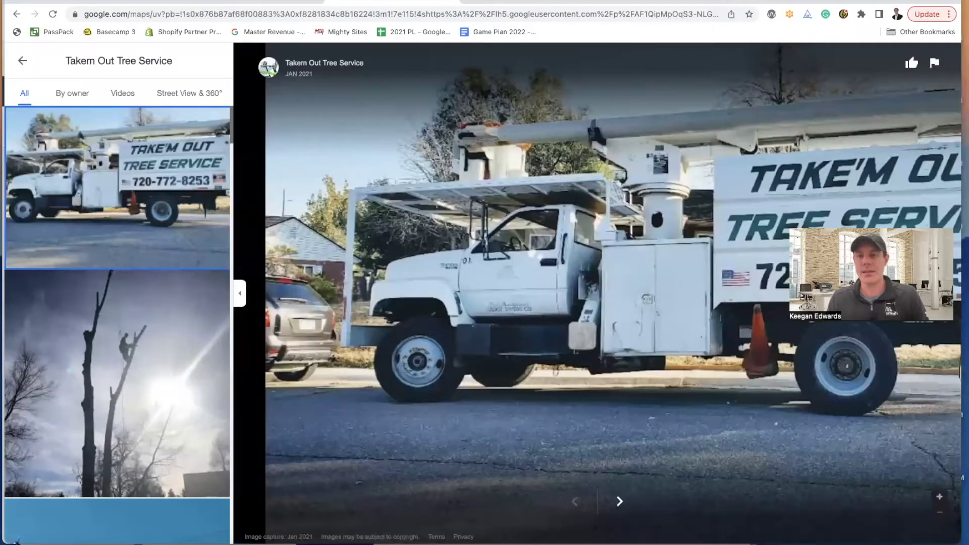
pyautogui.click(148, 204)
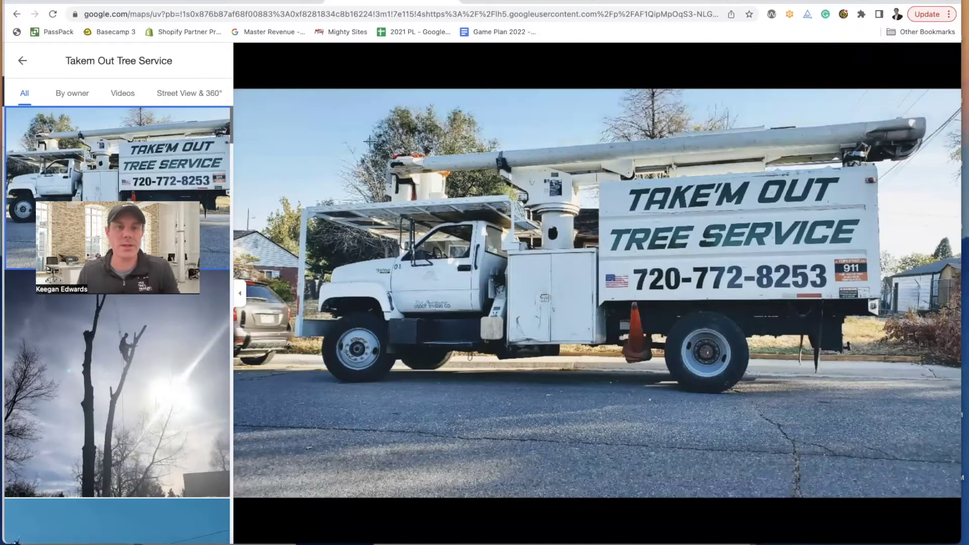
pyautogui.moveTo(231, 90); pyautogui.dragTo(961, 498)
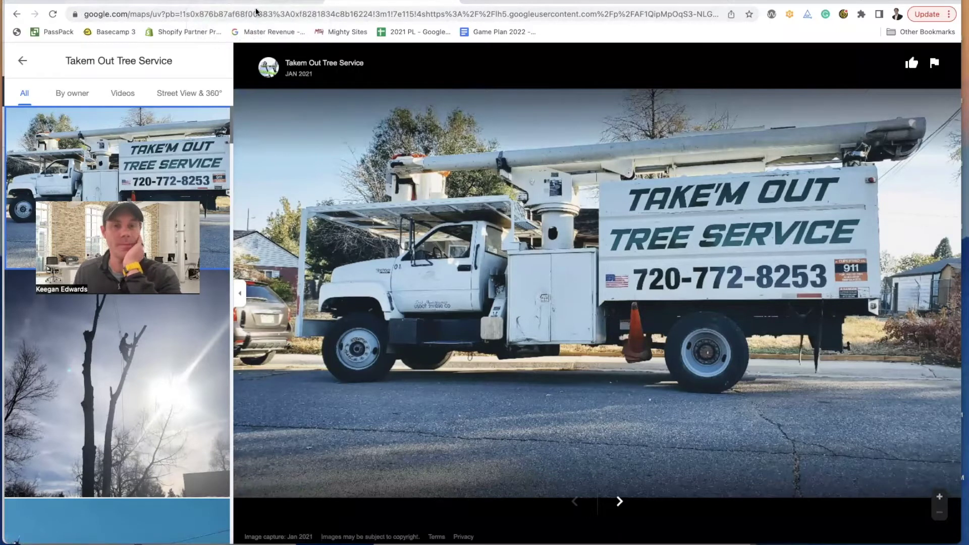
# - Open the Finder Recents window from the Dock
pyautogui.click(148, 0)
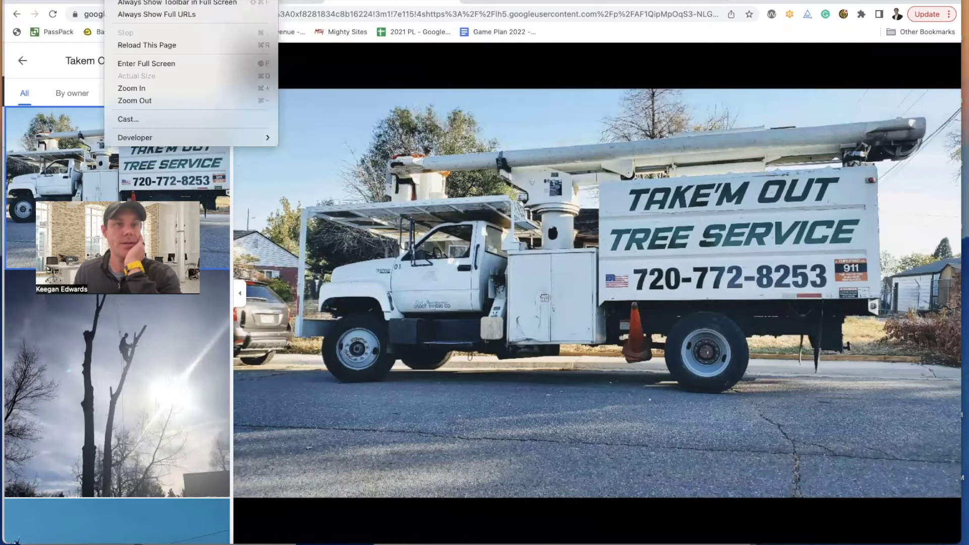
pyautogui.moveTo(101, 0)
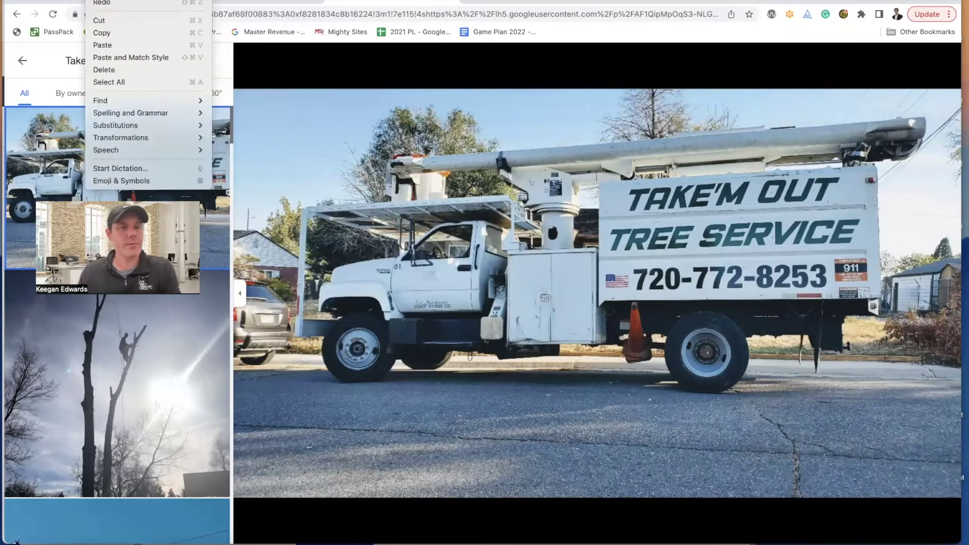
pyautogui.moveTo(70, 0)
pyautogui.moveTo(200, 0)
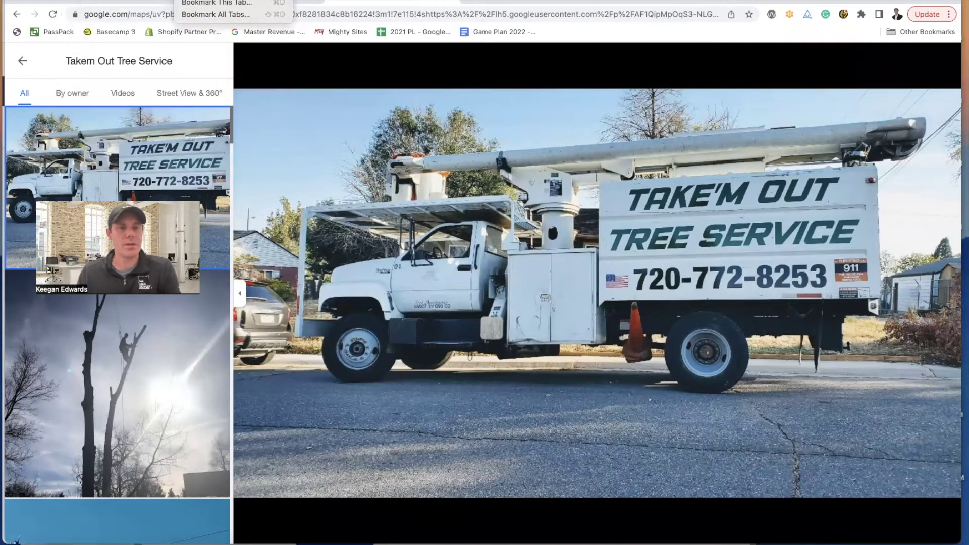
pyautogui.moveTo(35, 0)
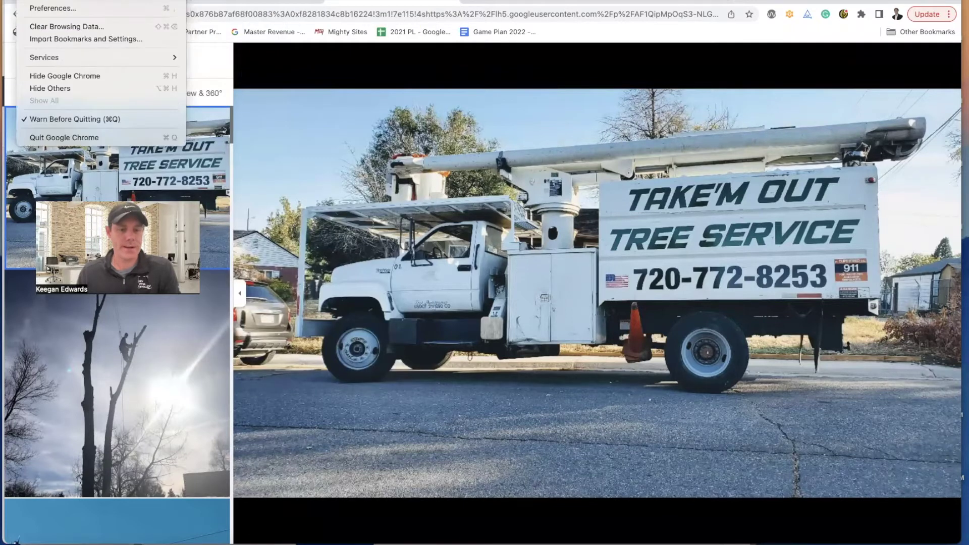
pyautogui.click(36, 544)
pyautogui.click(37, 544)
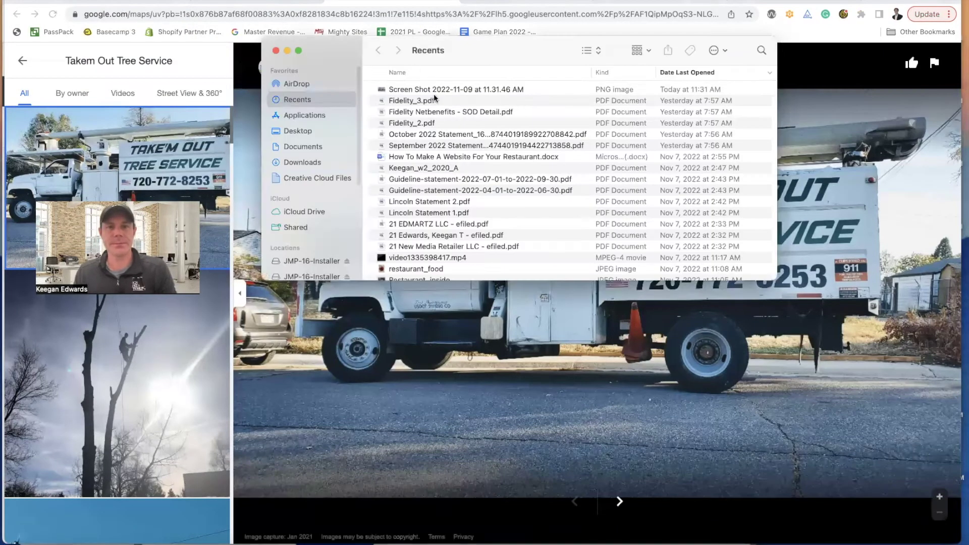
# - Open the newest truck screenshot in Preview from Recents
pyautogui.click(456, 93)
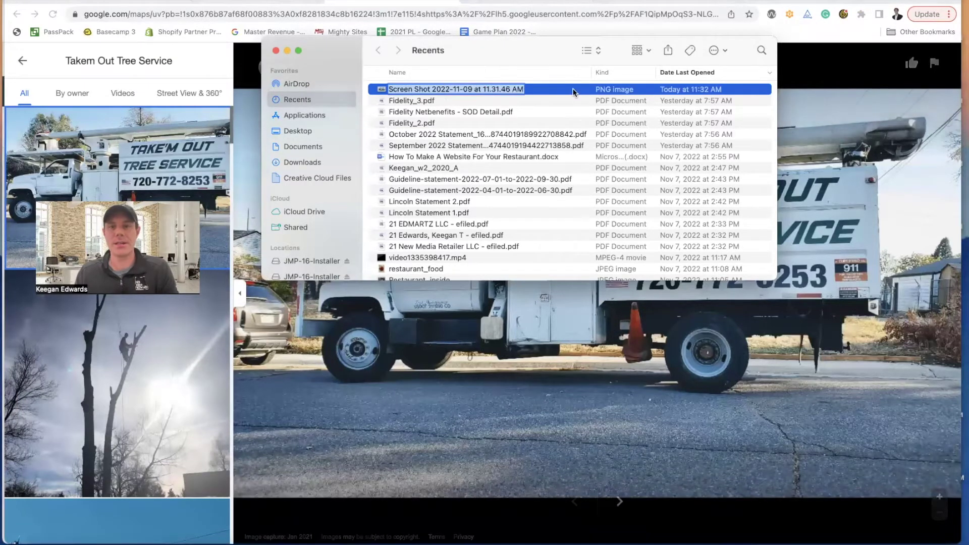
pyautogui.doubleClick(384, 90)
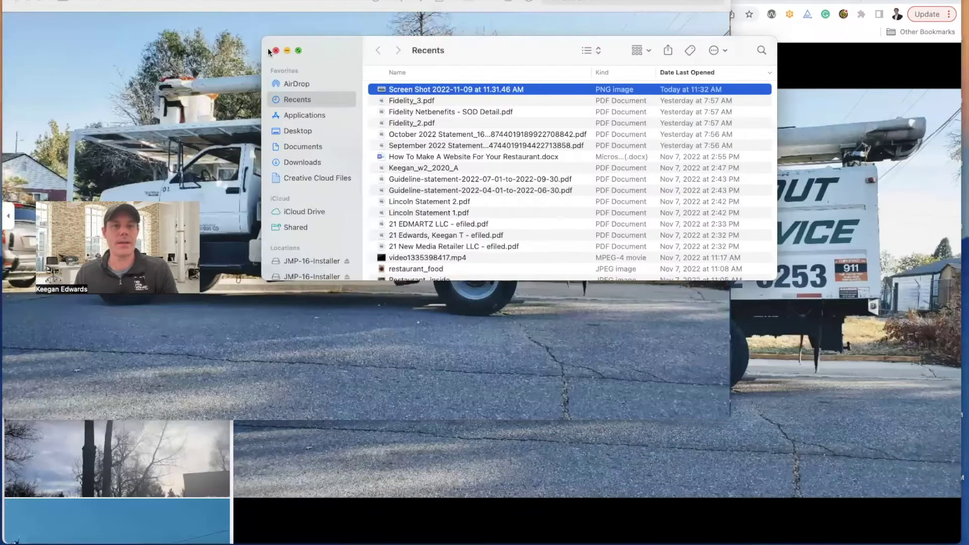
pyautogui.click(269, 49)
pyautogui.moveTo(220, 43); pyautogui.dragTo(243, 48)
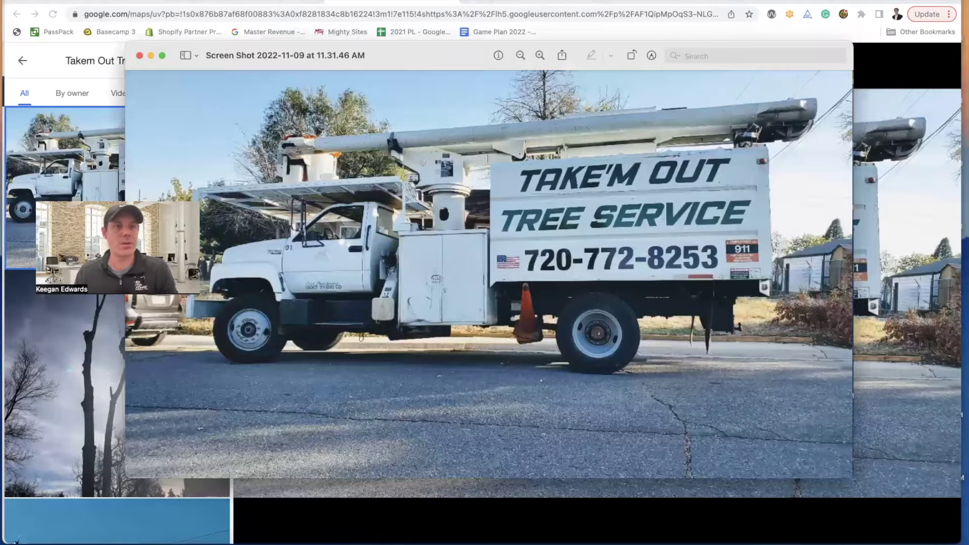
# - Export the screenshot as a Takem-Photo JPEG into Downloads and close Preview
pyautogui.click(74, 0)
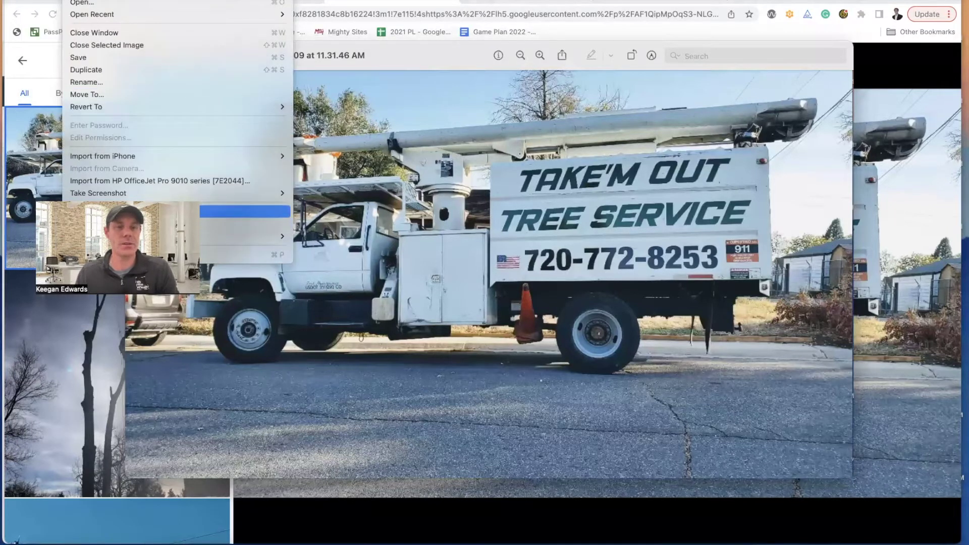
pyautogui.click(242, 211)
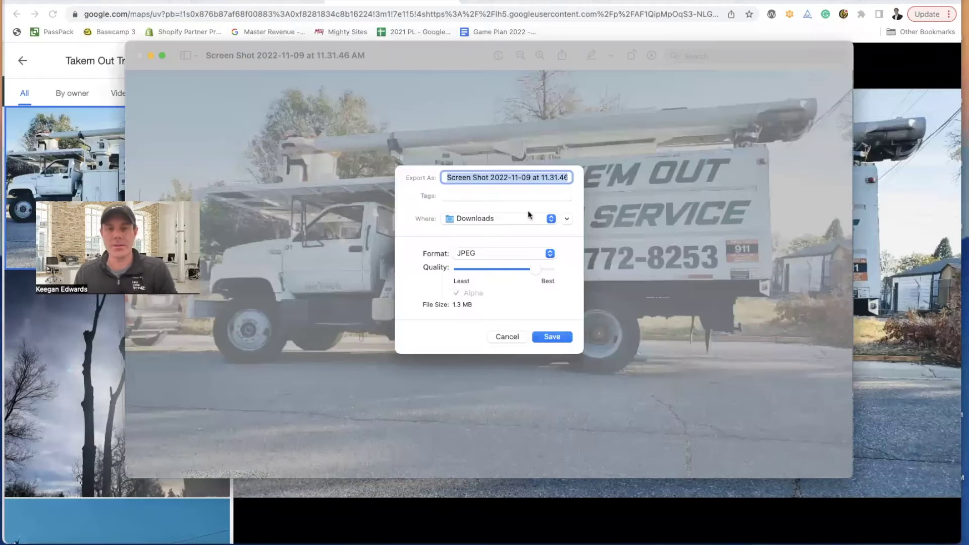
pyautogui.write('Takem-Photo')
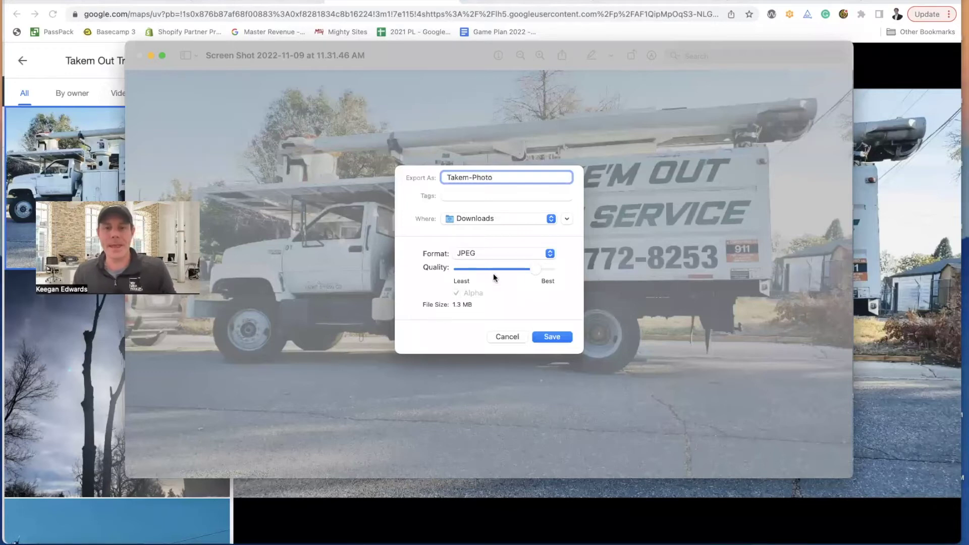
pyautogui.click(551, 336)
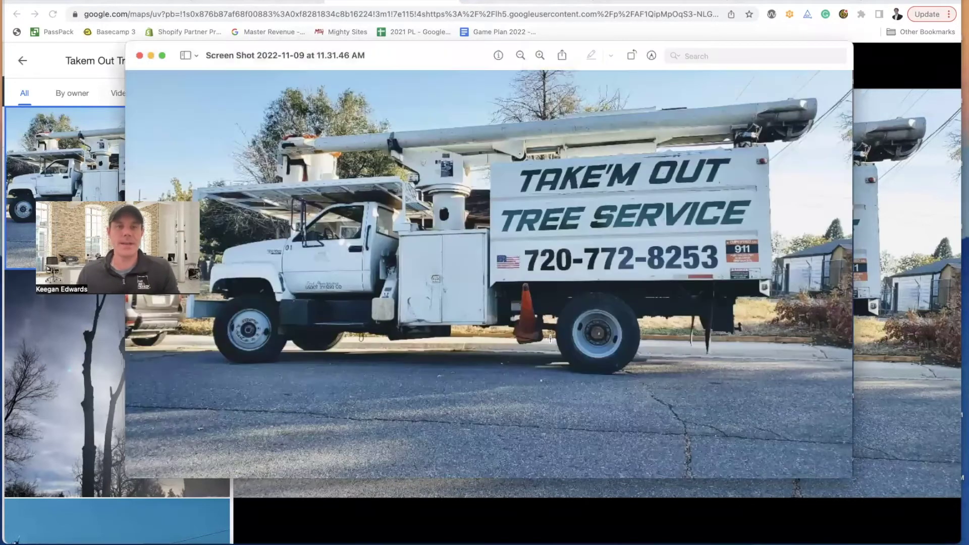
pyautogui.click(950, 254)
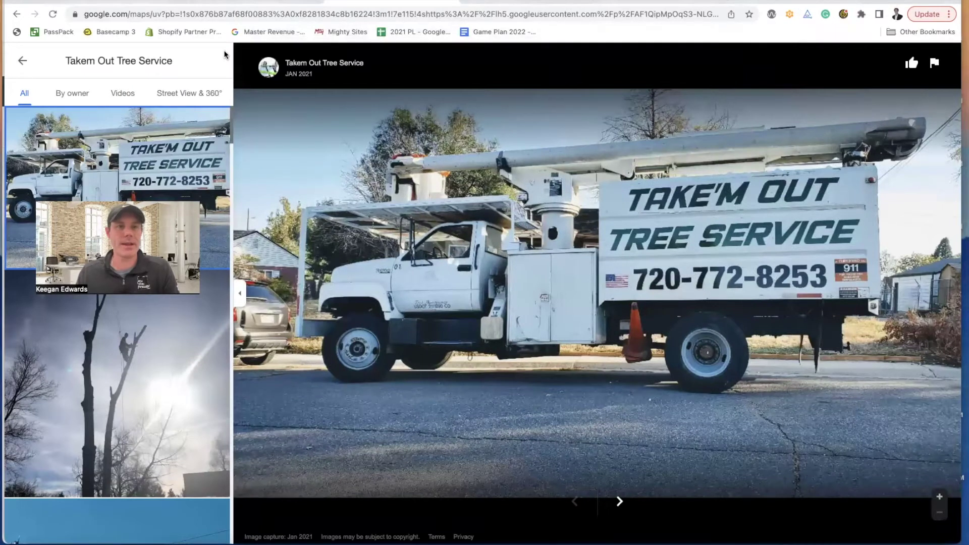
# - Return to the Mighty Sites editor and open the hero section's Update Image settings
pyautogui.hotkey('ctrl', 'Tab')
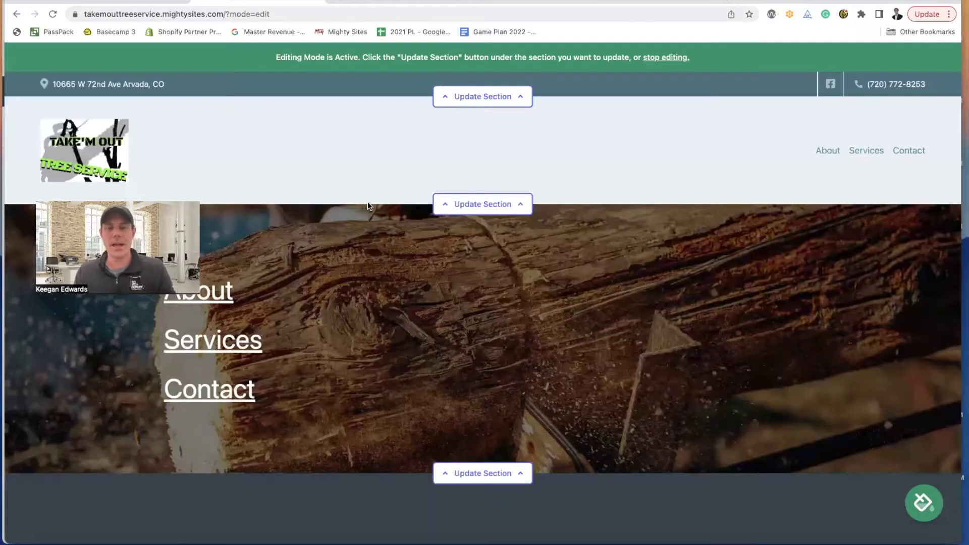
pyautogui.scroll(-3, 474, 285)
pyautogui.scroll(2, 474, 285)
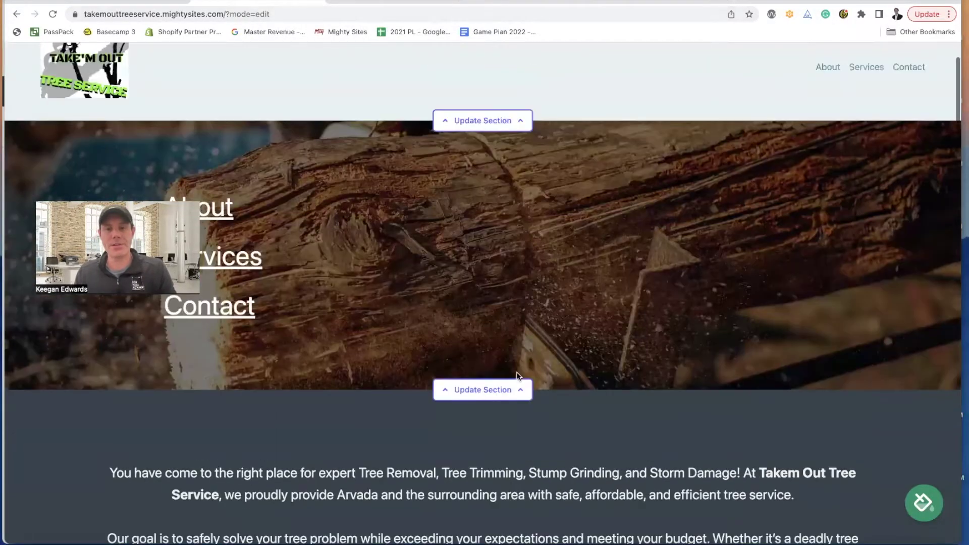
pyautogui.scroll(-1, 505, 354)
pyautogui.scroll(-2, 509, 372)
pyautogui.scroll(-10, 508, 358)
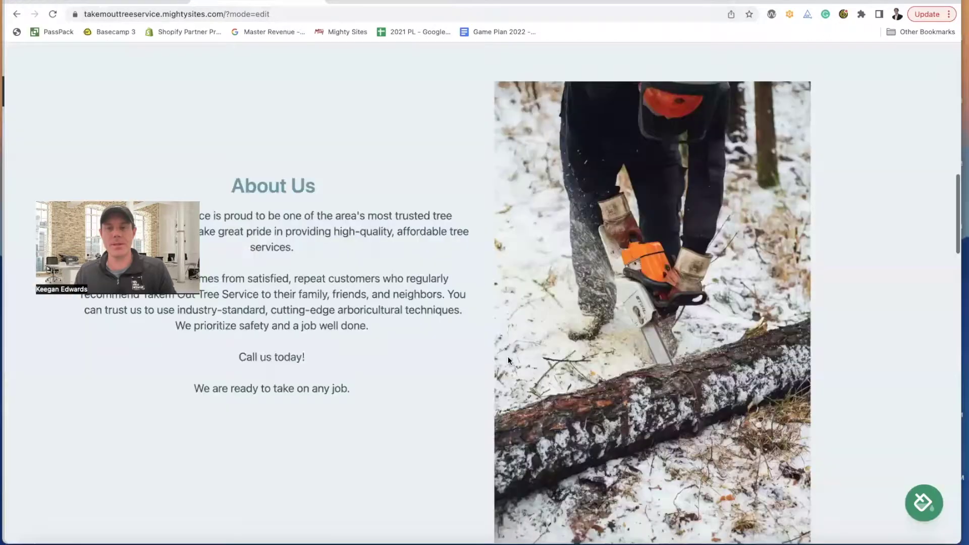
pyautogui.scroll(12, 502, 356)
pyautogui.click(501, 356)
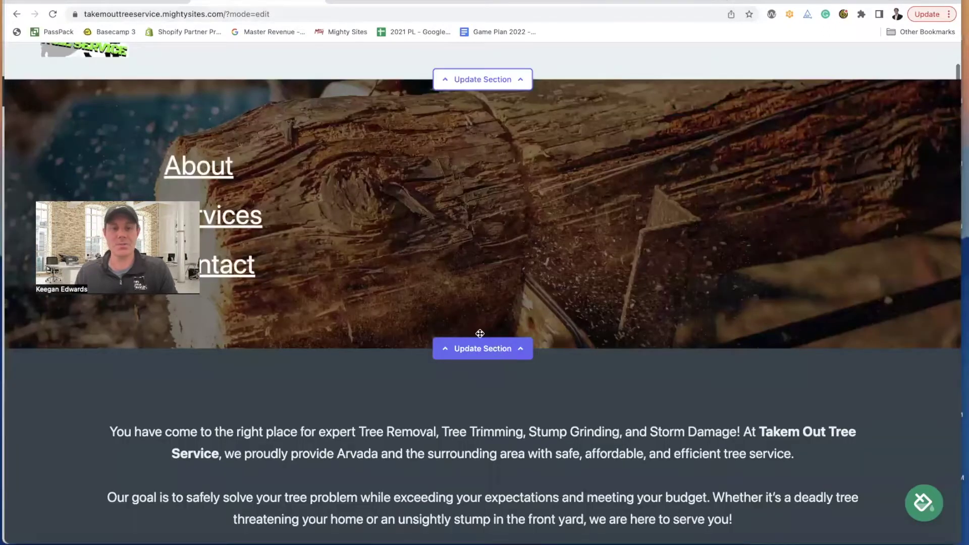
pyautogui.scroll(-2, 475, 327)
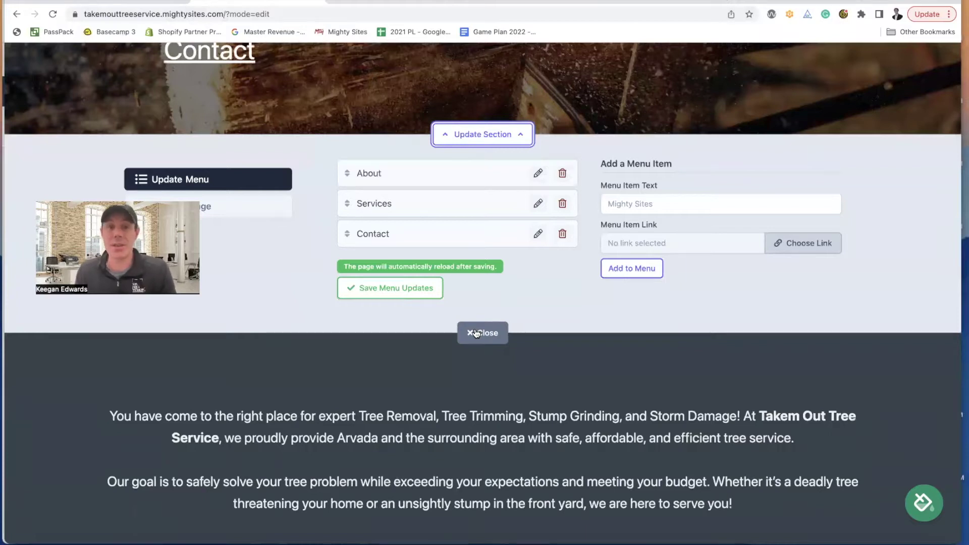
pyautogui.scroll(3, 480, 326)
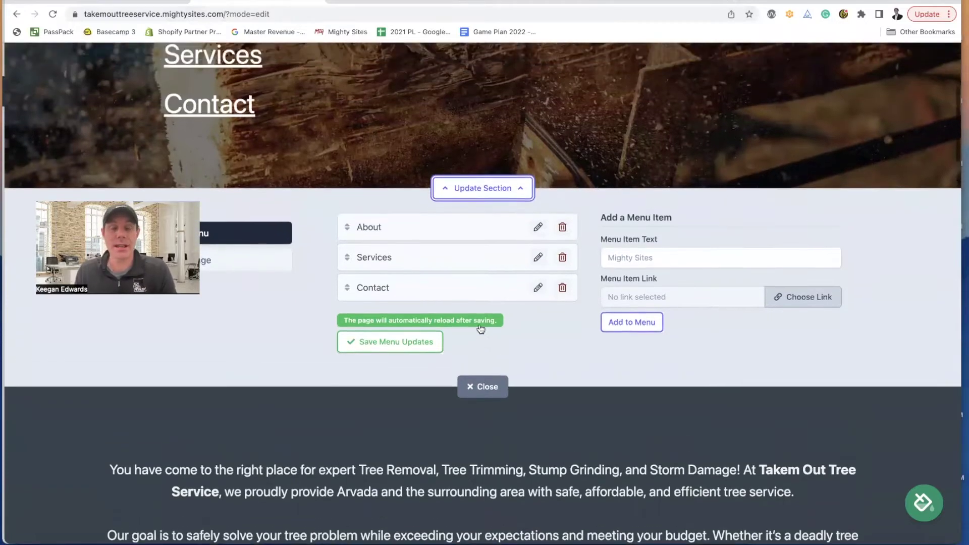
pyautogui.scroll(-2, 481, 323)
pyautogui.scroll(-2, 480, 324)
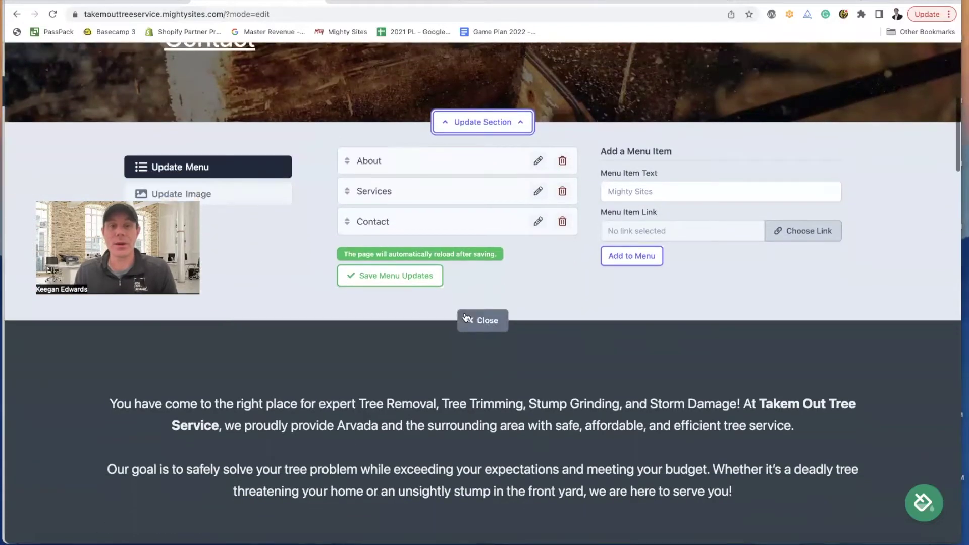
pyautogui.click(231, 194)
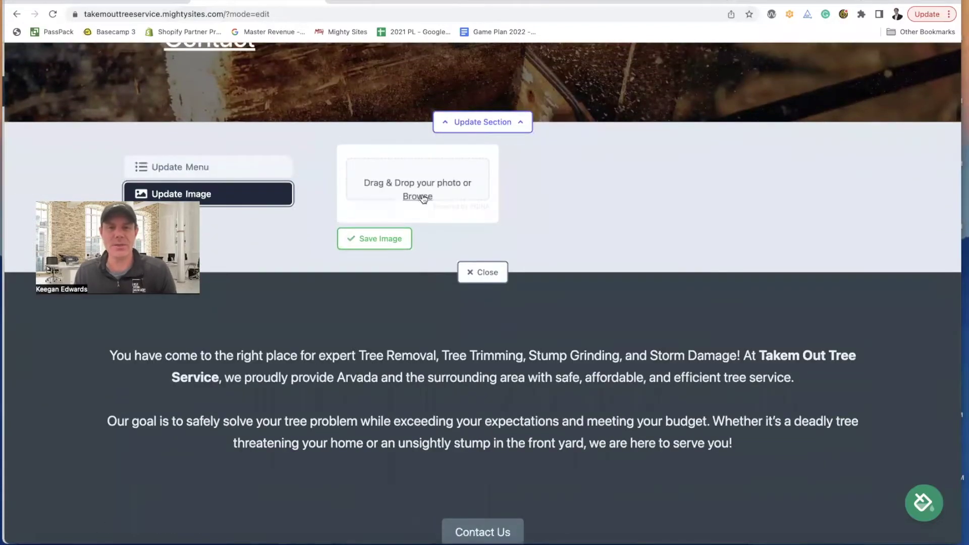
# - Upload Takem-Photo from Downloads as the hero background image and save it
pyautogui.click(422, 201)
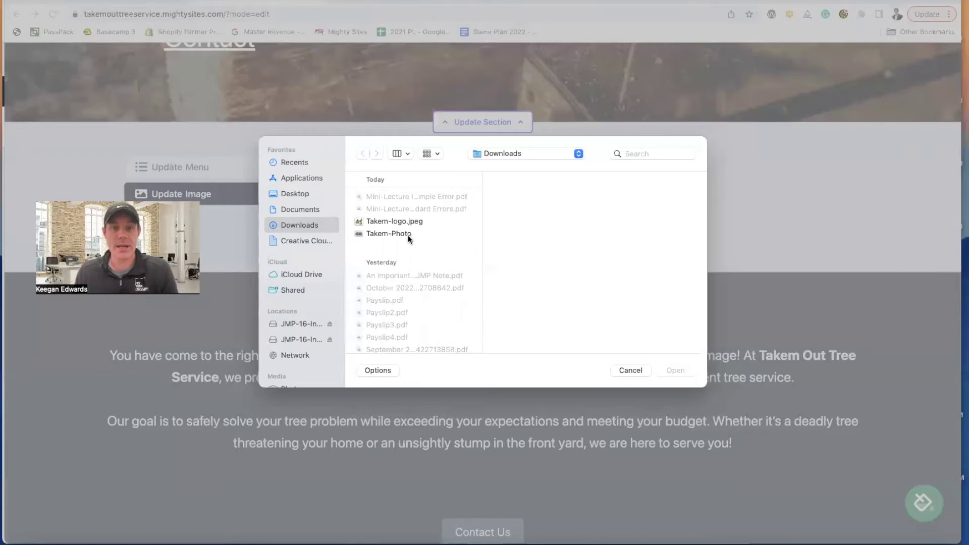
pyautogui.click(414, 234)
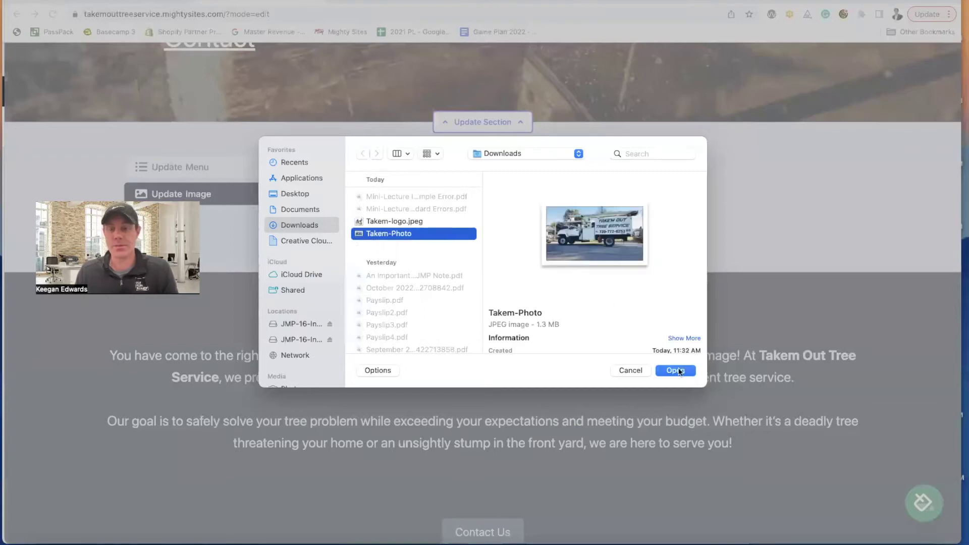
pyautogui.click(679, 371)
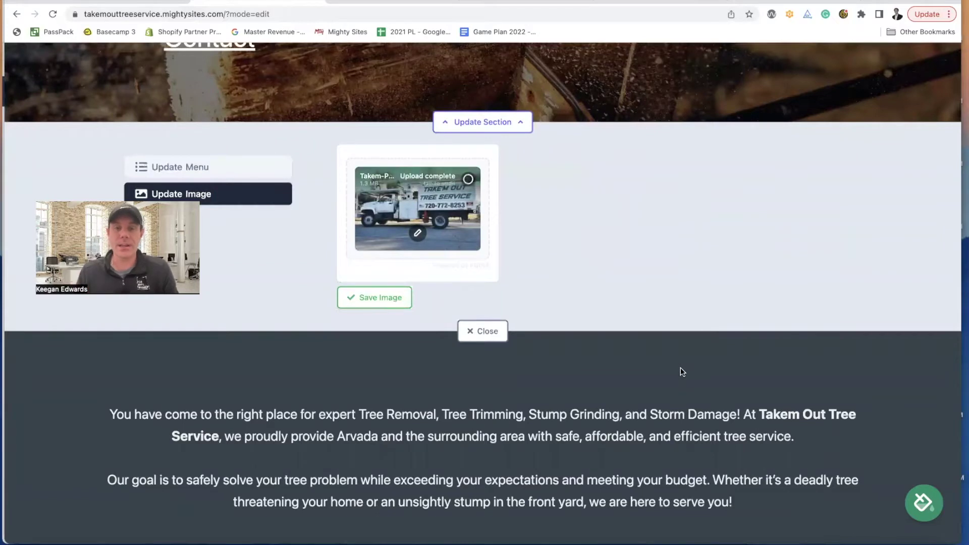
pyautogui.click(384, 302)
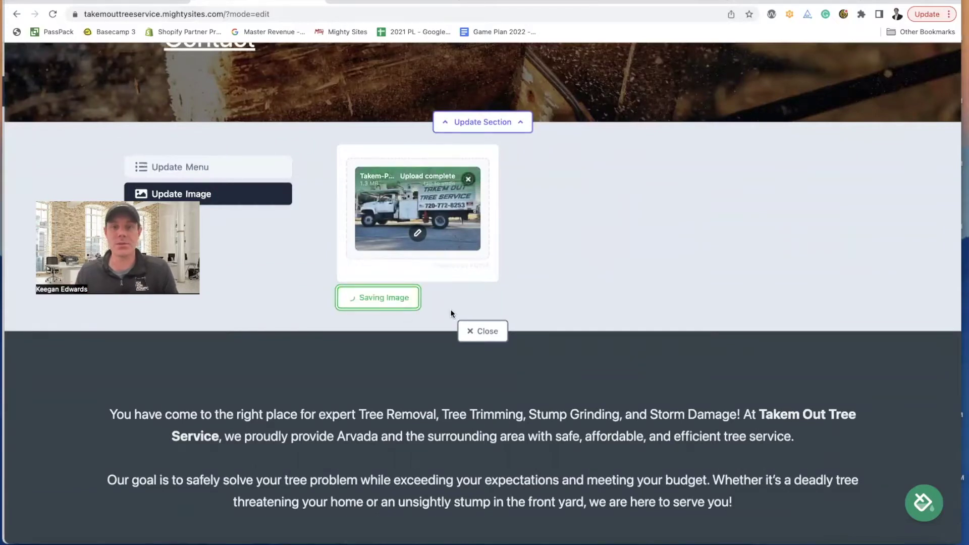
pyautogui.scroll(6, 526, 386)
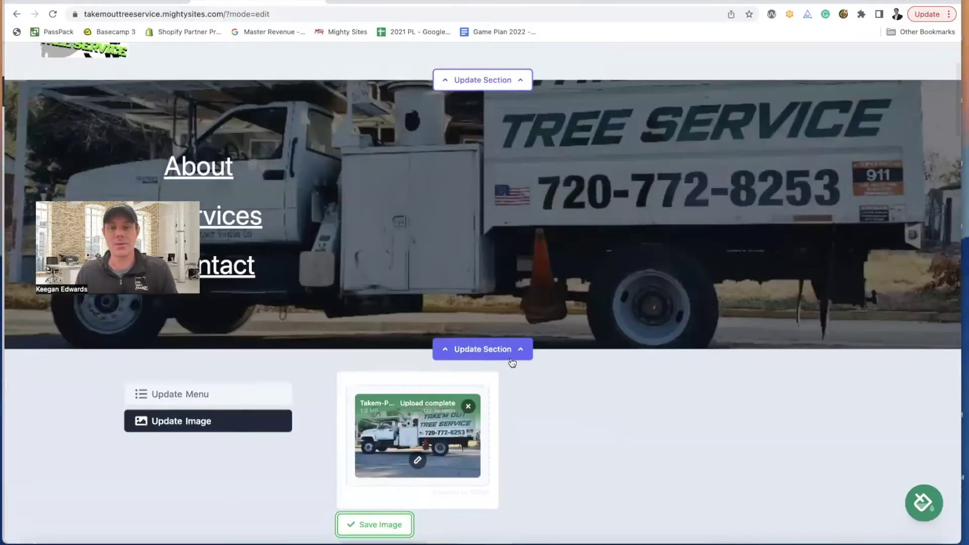
pyautogui.scroll(-7, 530, 384)
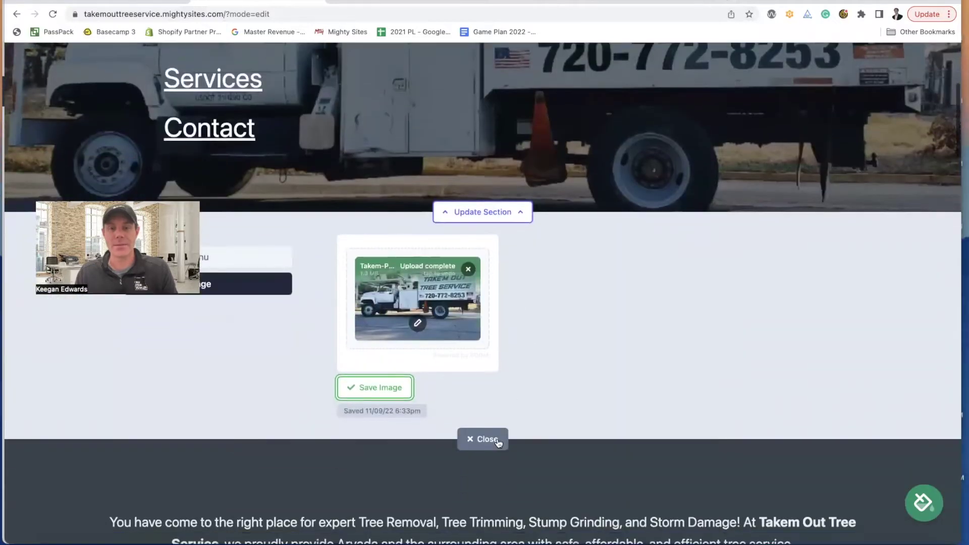
pyautogui.scroll(7, 522, 387)
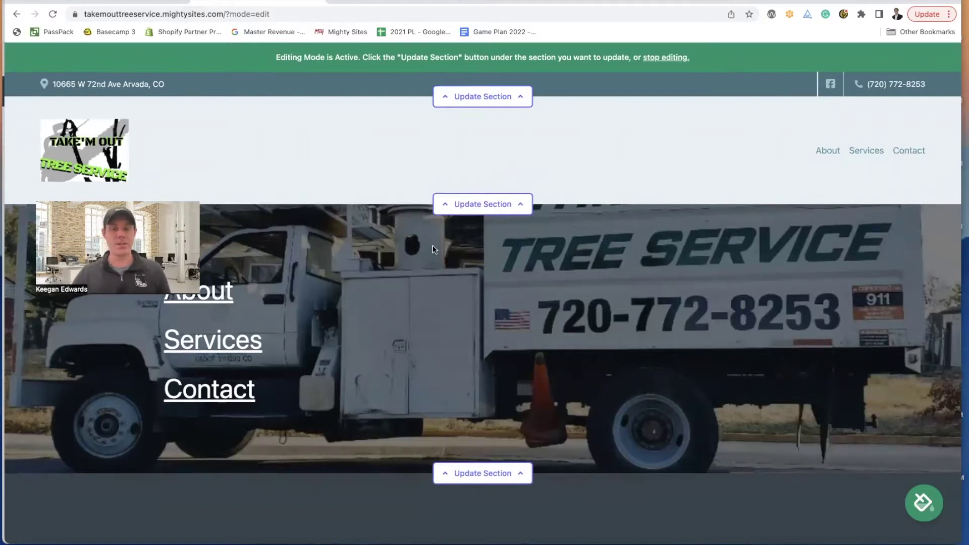
pyautogui.scroll(-3, 610, 266)
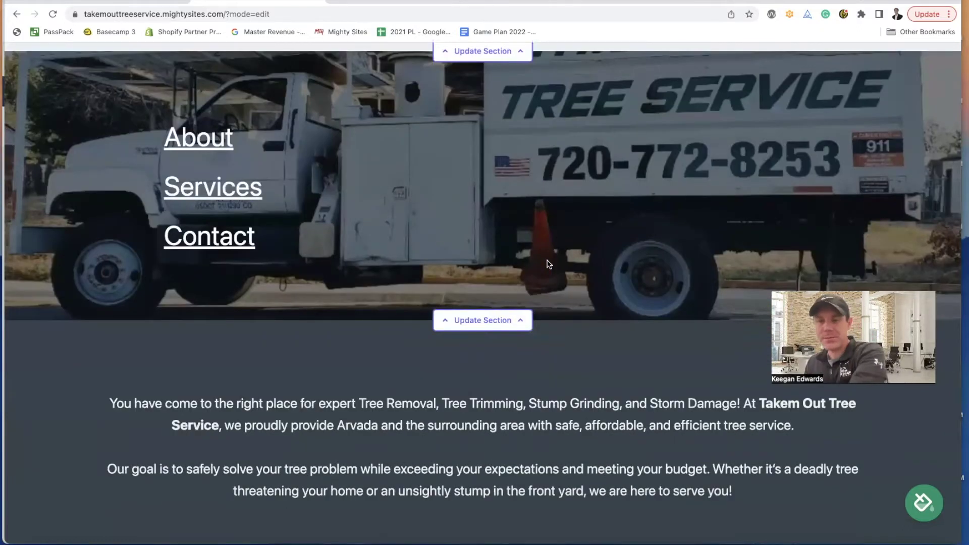
pyautogui.scroll(3, 549, 263)
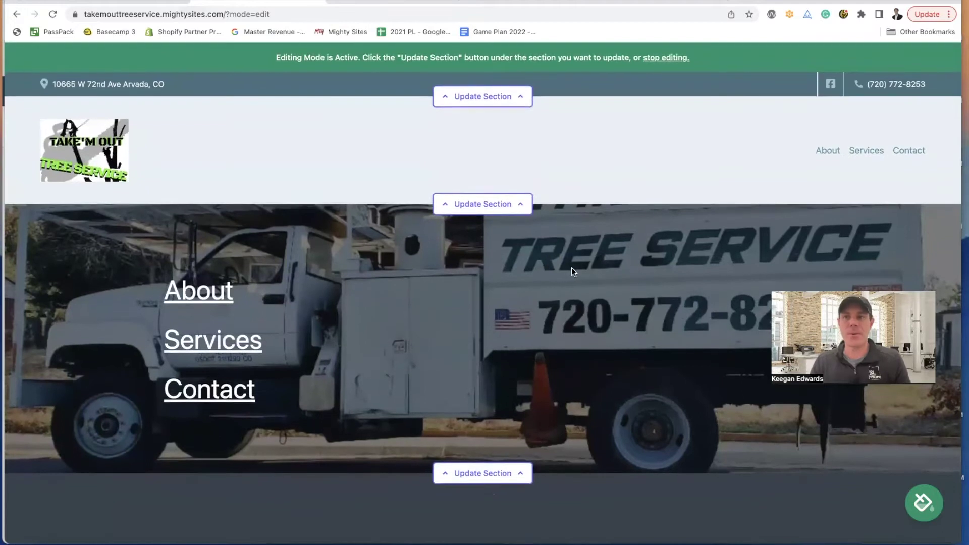
pyautogui.scroll(-1, 419, 119)
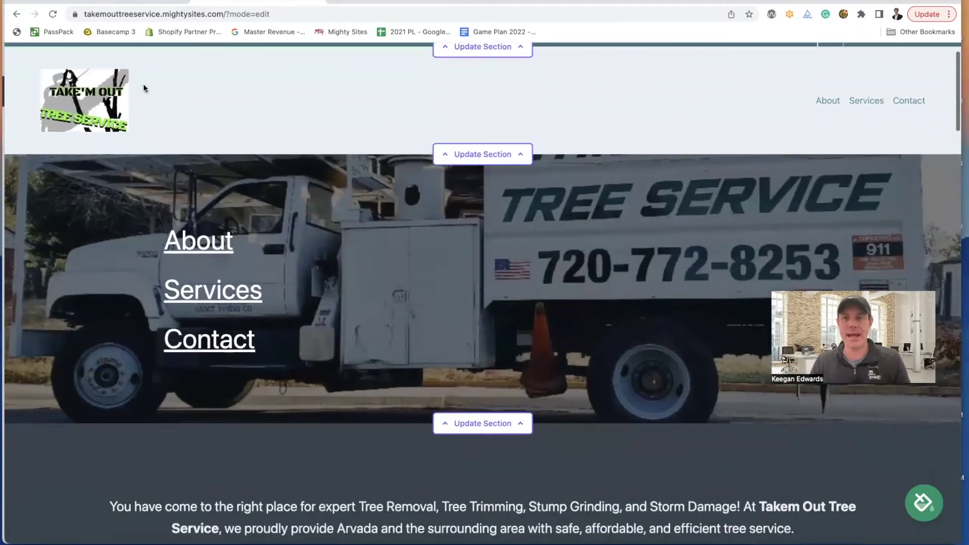
pyautogui.scroll(-1, 660, 122)
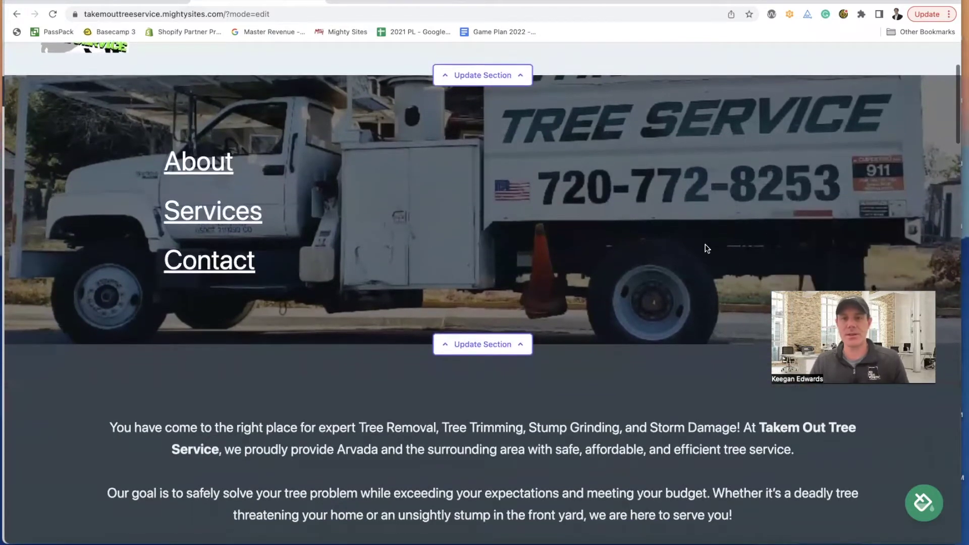
pyautogui.scroll(1, 707, 248)
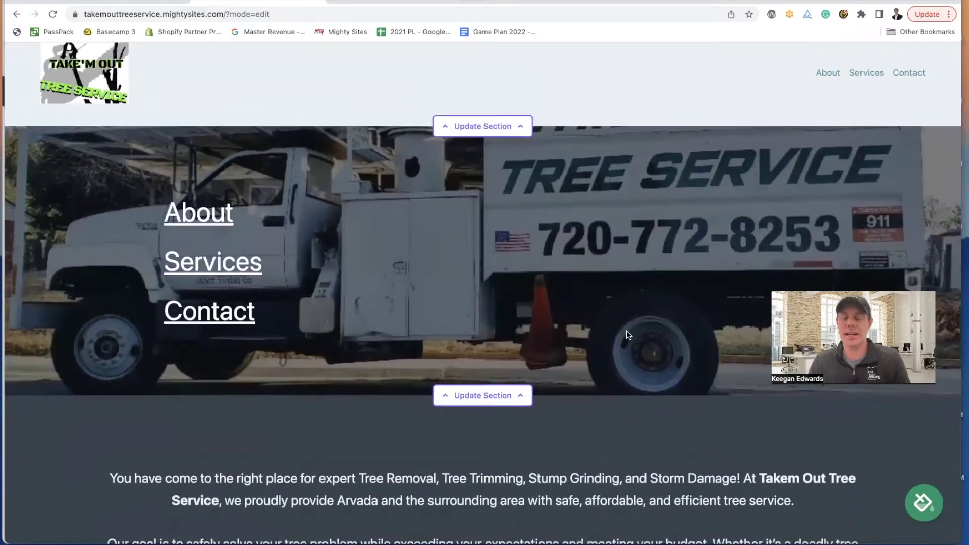
pyautogui.scroll(-3, 539, 325)
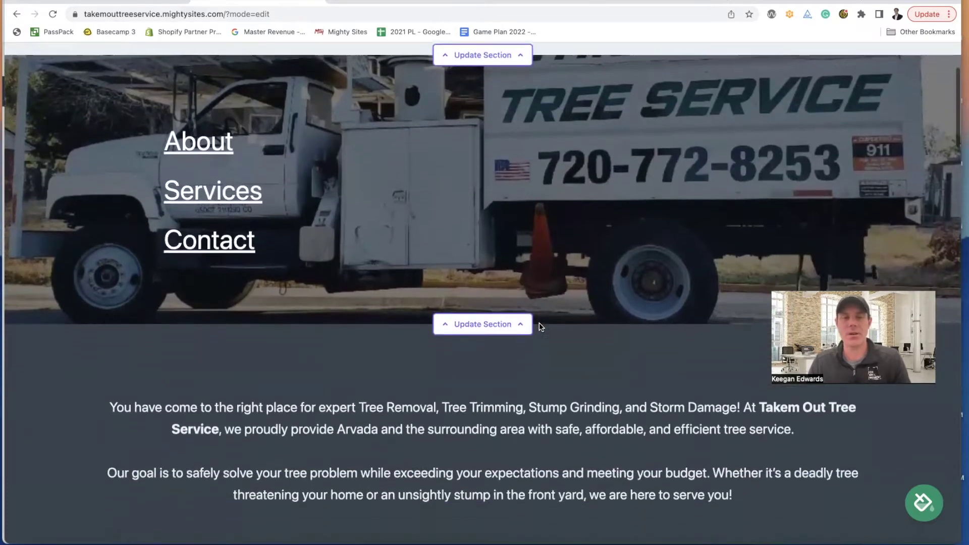
pyautogui.moveTo(5, 300)
pyautogui.mouseDown()
pyautogui.moveTo(158, 303)
pyautogui.moveTo(5, 305)
pyautogui.mouseUp()
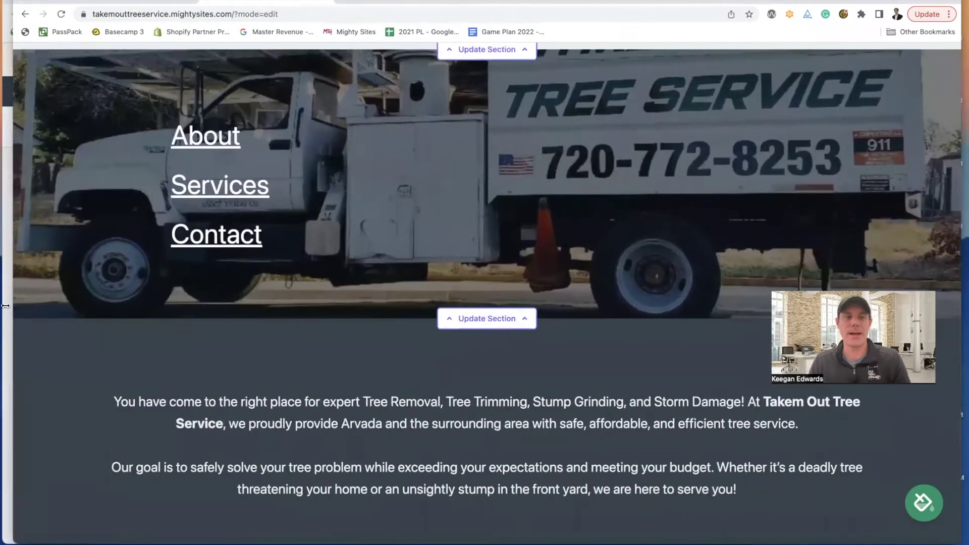
pyautogui.scroll(-2, 371, 322)
pyautogui.scroll(5, 371, 322)
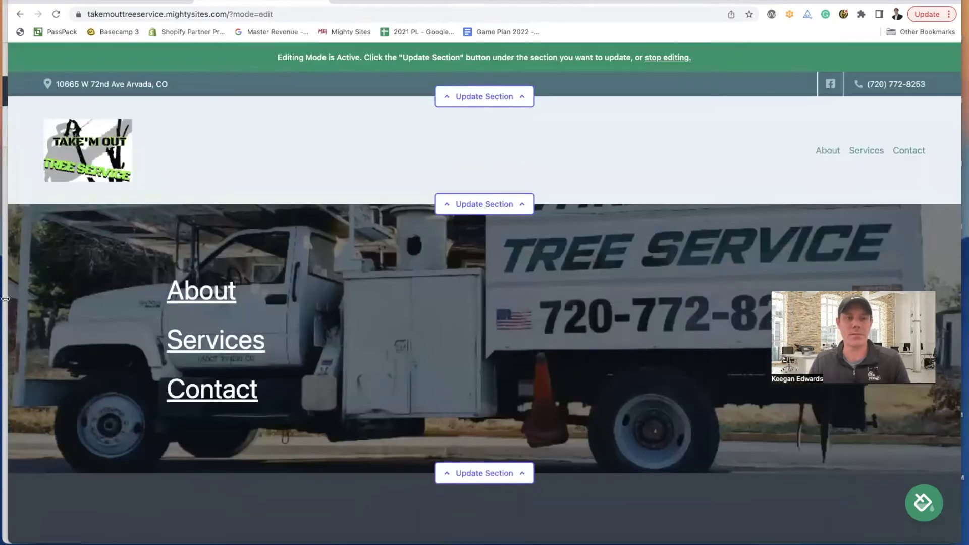
pyautogui.moveTo(6, 299); pyautogui.dragTo(1, 298)
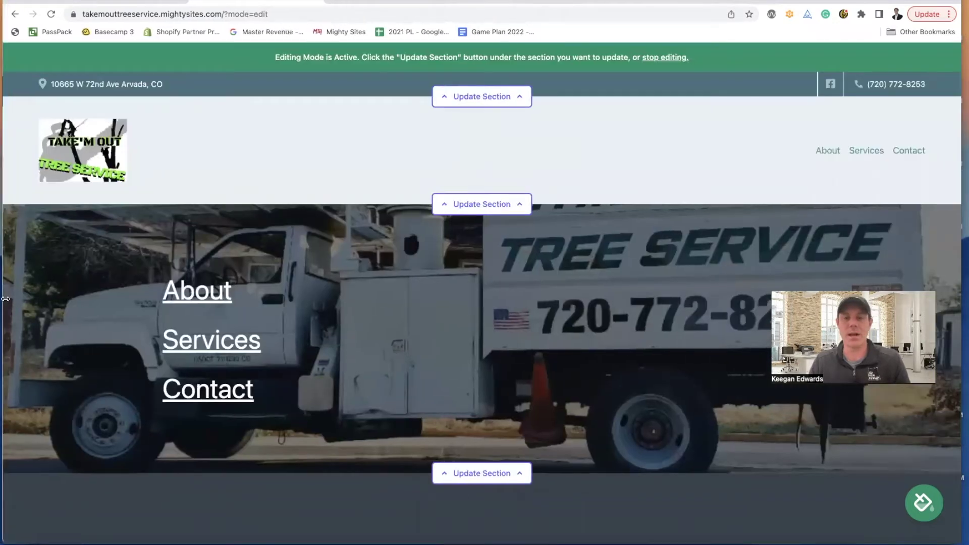
# - Open DevTools' responsive view and preview the page at 425 px mobile width
pyautogui.rightClick(382, 264)
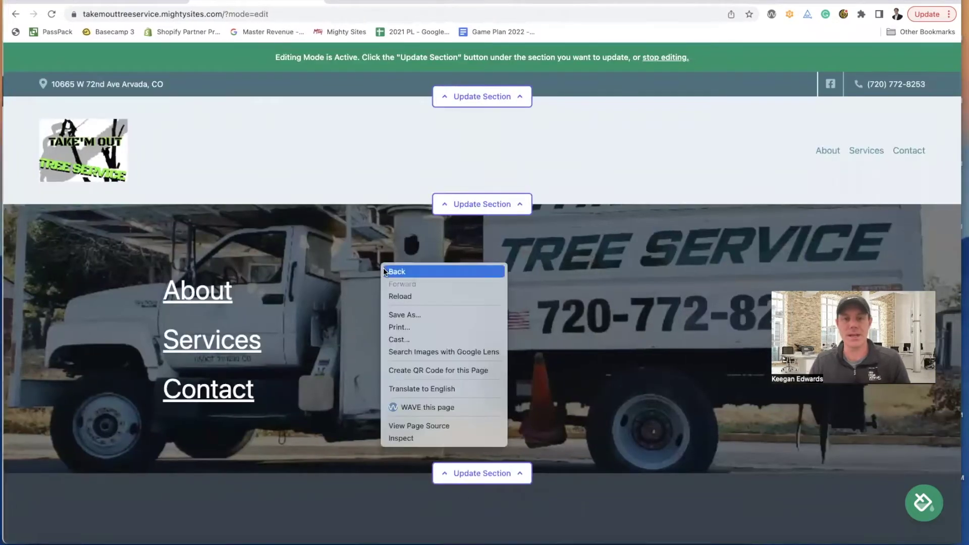
pyautogui.click(420, 435)
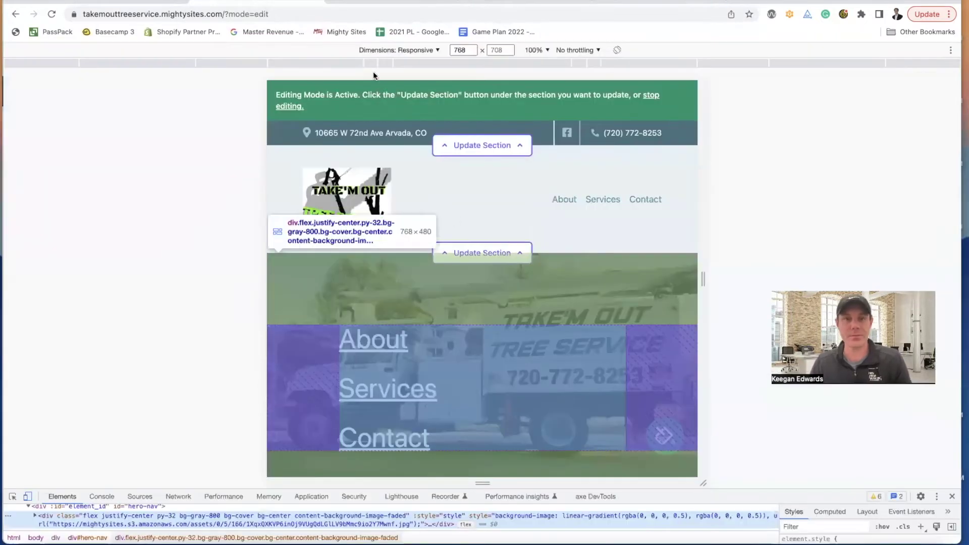
pyautogui.click(373, 63)
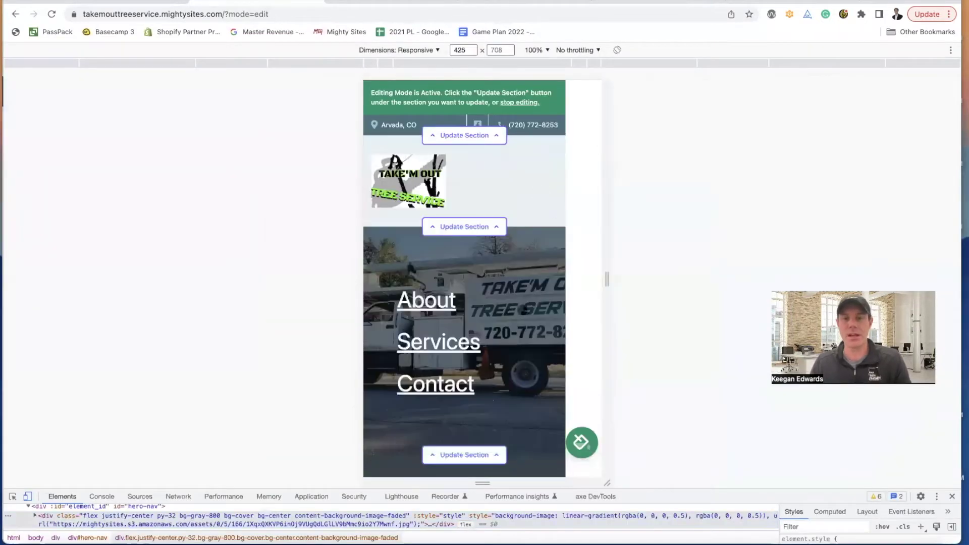
pyautogui.scroll(-5, 523, 309)
pyautogui.scroll(6, 522, 309)
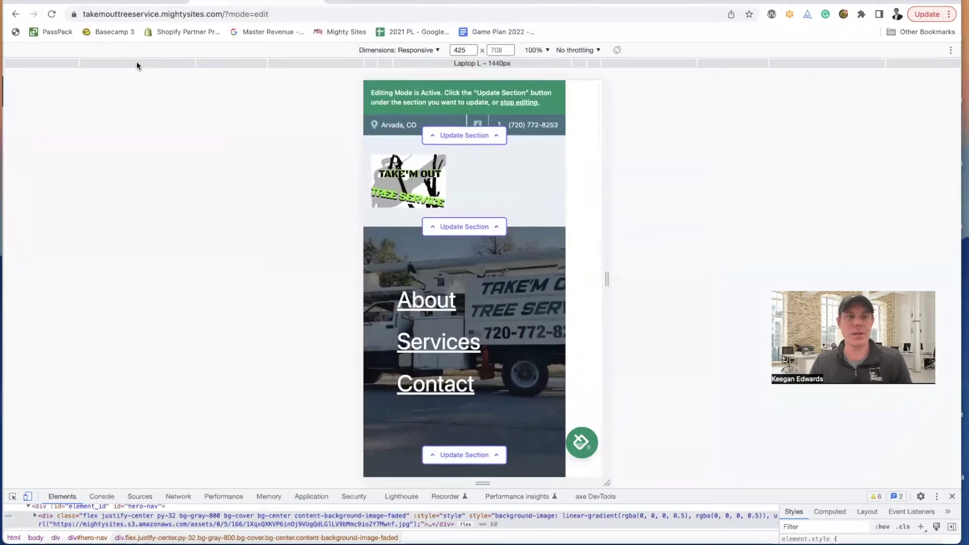
# - Switch to the 1440 px Laptop L width, reload, and close the developer tools
pyautogui.click(136, 62)
pyautogui.click(52, 14)
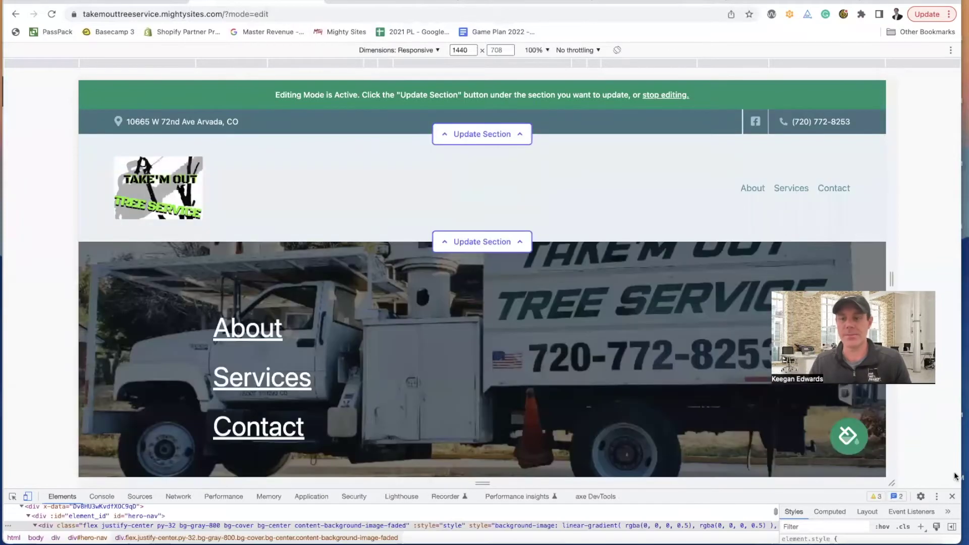
pyautogui.click(952, 496)
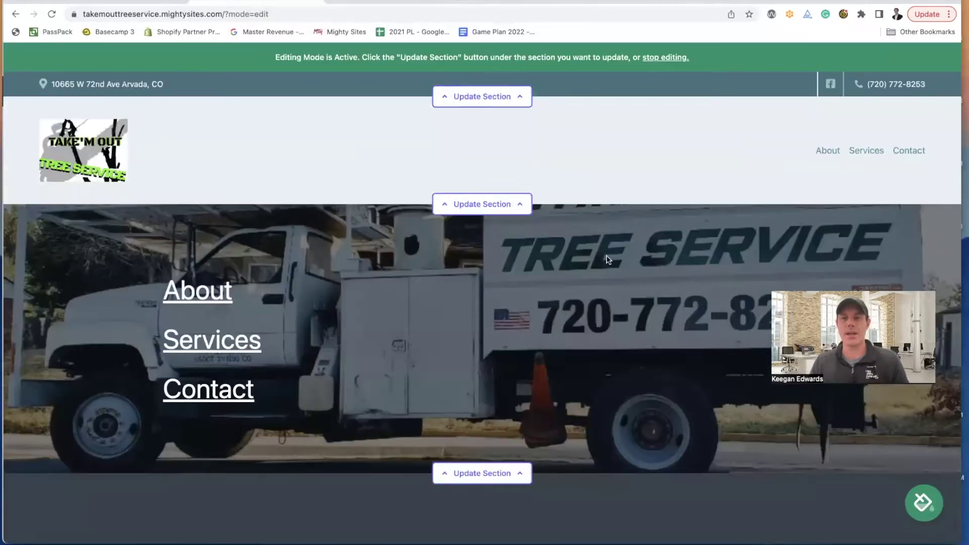
# - Read through the intro copy, highlighting 'Takem Out Tree Service', 'Arvada' and 'exceeding'
pyautogui.scroll(-7, 611, 258)
pyautogui.scroll(-2, 335, 277)
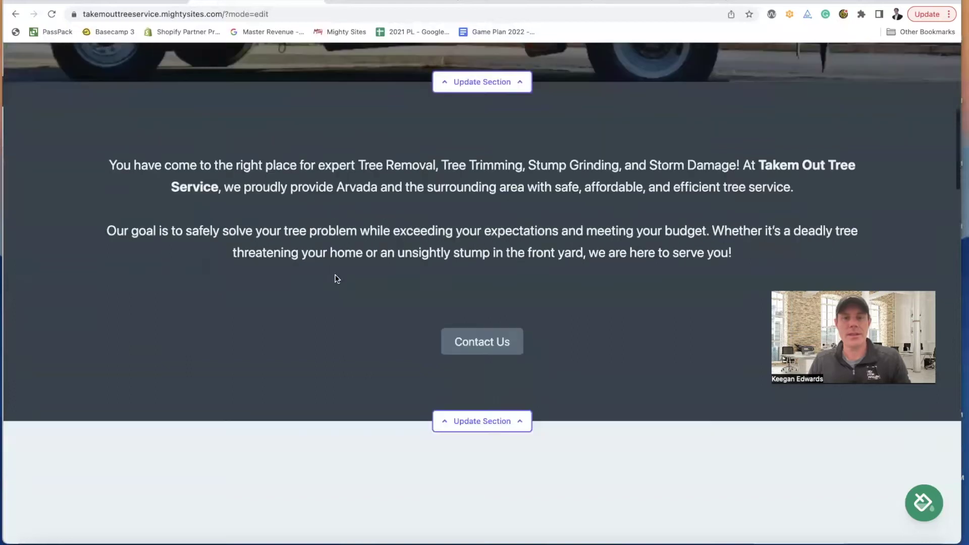
pyautogui.scroll(-1, 372, 222)
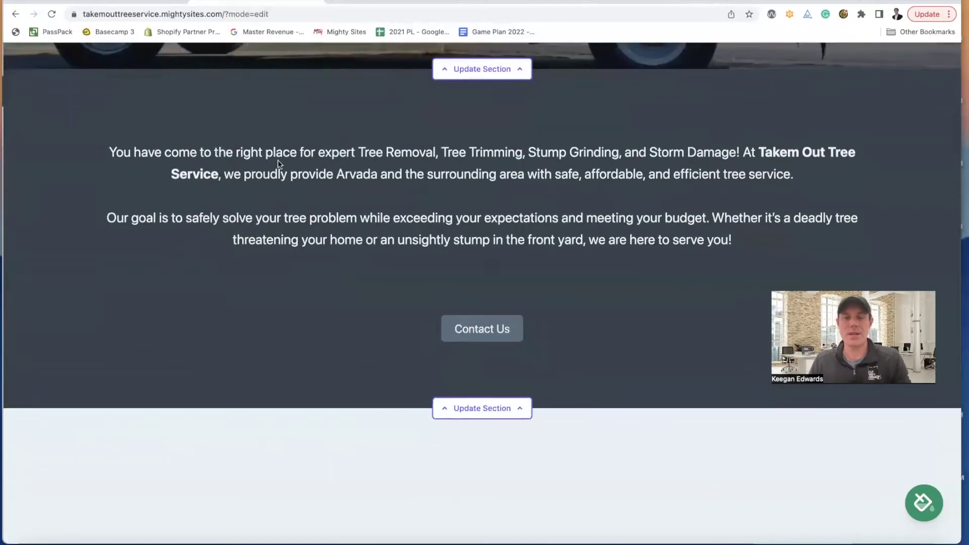
pyautogui.moveTo(762, 151); pyautogui.dragTo(228, 169)
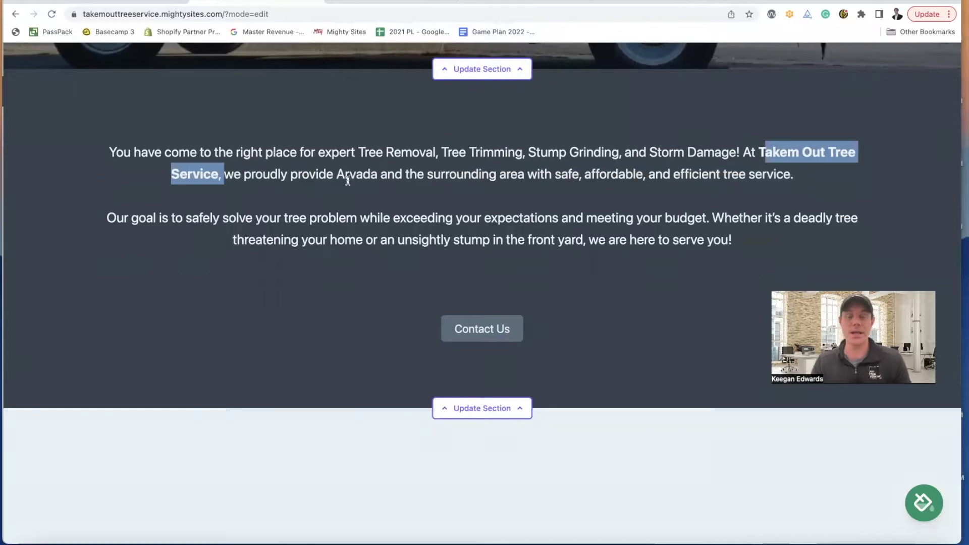
pyautogui.moveTo(338, 173); pyautogui.dragTo(377, 174)
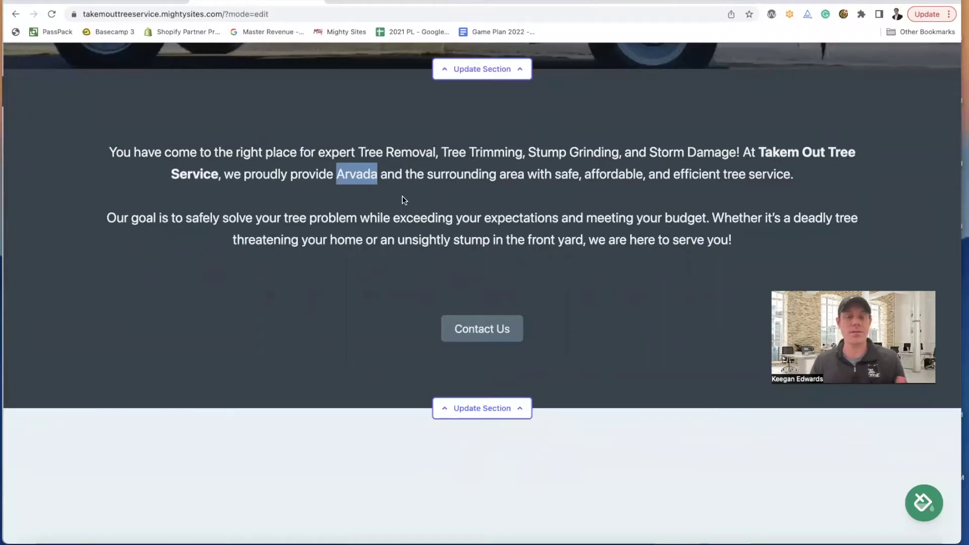
pyautogui.doubleClick(414, 224)
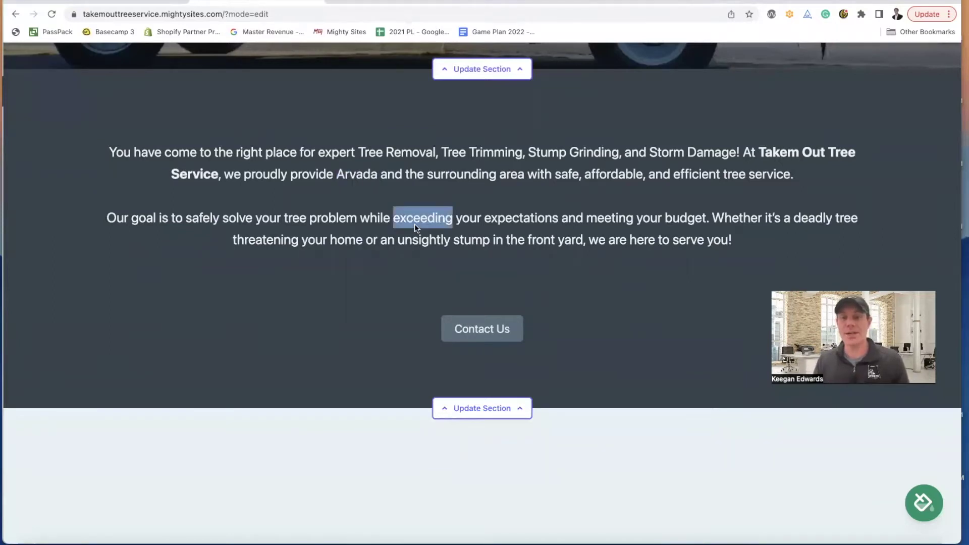
pyautogui.scroll(-5, 415, 225)
pyautogui.scroll(1, 415, 226)
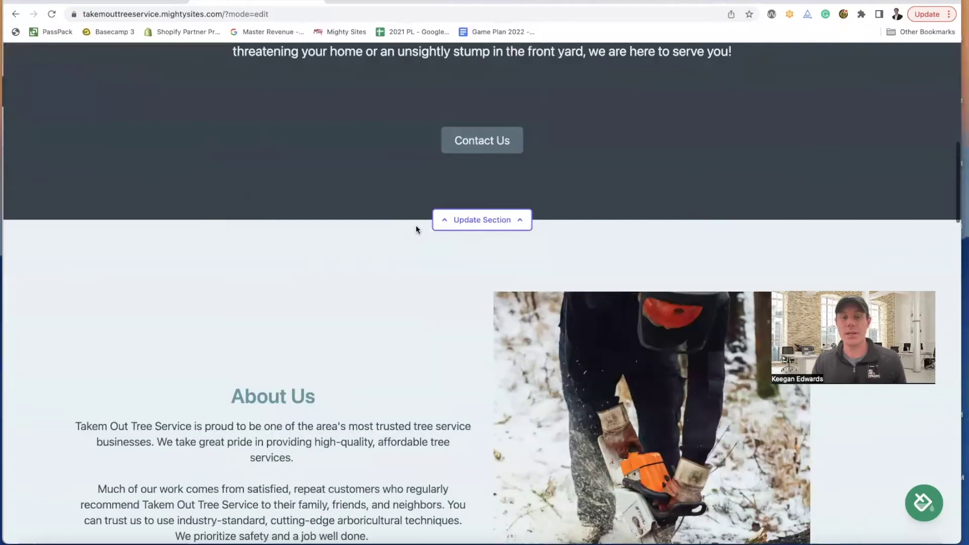
pyautogui.scroll(-2, 414, 223)
pyautogui.scroll(-2, 416, 221)
pyautogui.scroll(7, 417, 221)
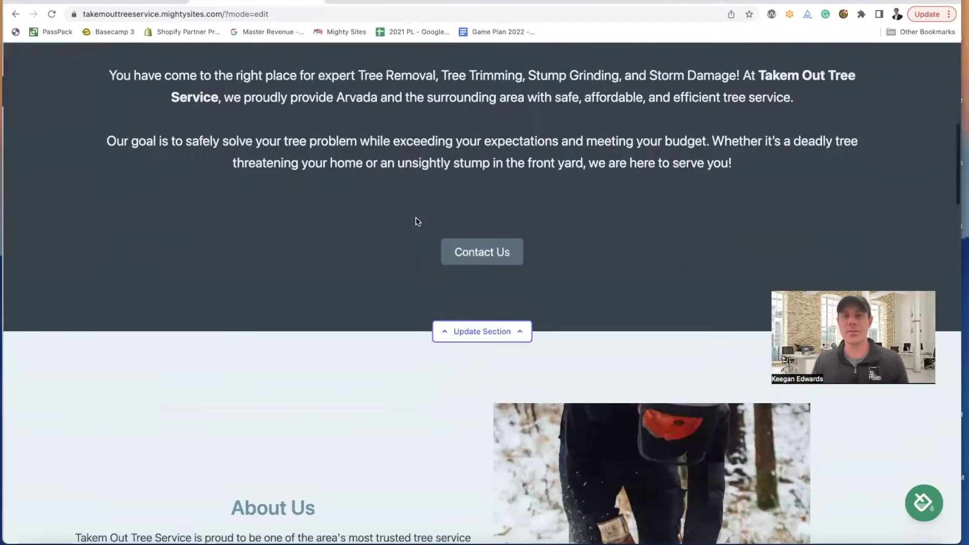
pyautogui.scroll(1, 525, 166)
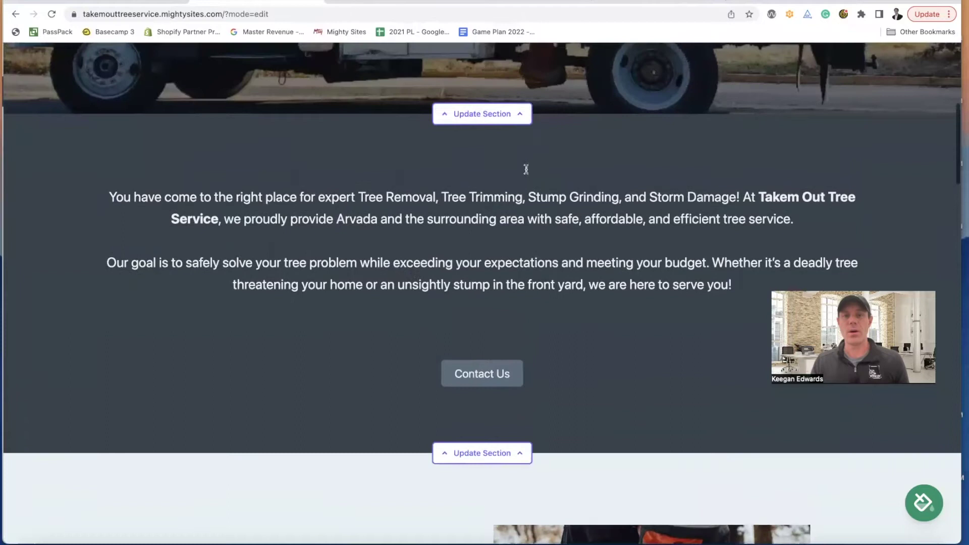
# - Bring up the Google results for Takem Out Tree Service and scroll down to its reviews
pyautogui.click(355, 1)
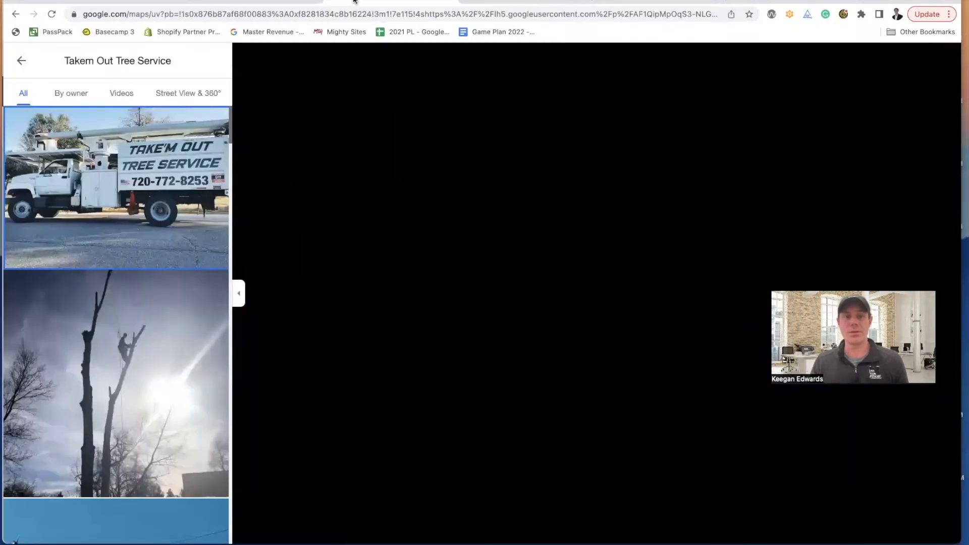
pyautogui.click(19, 62)
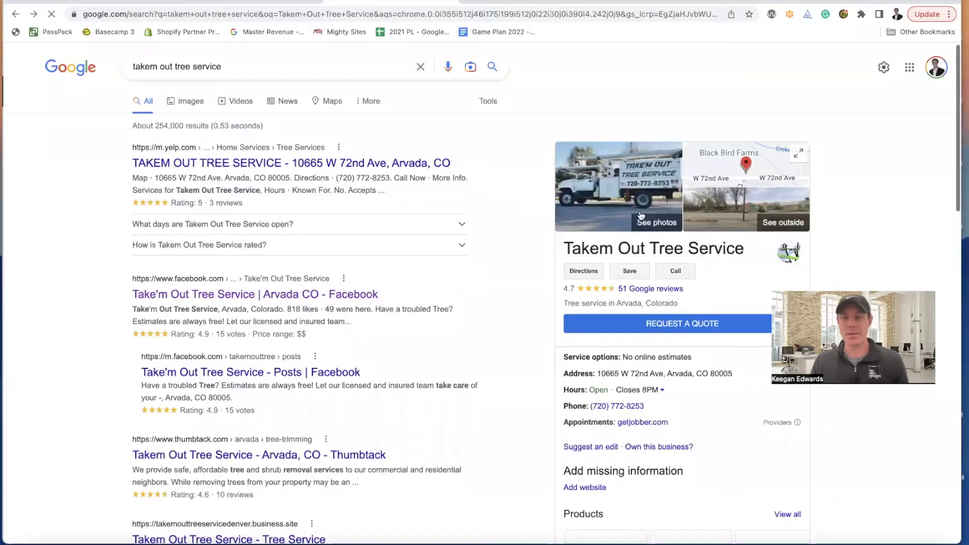
pyautogui.scroll(-5, 643, 202)
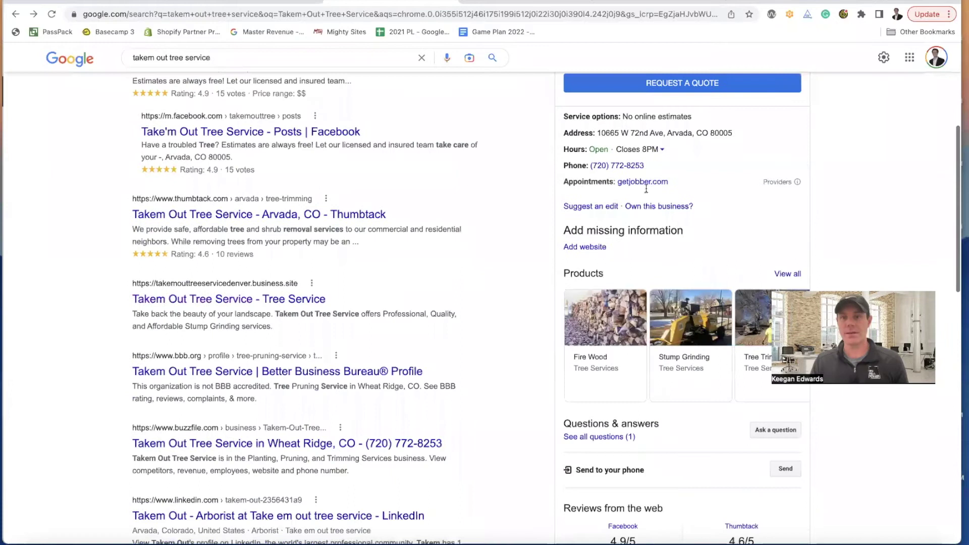
pyautogui.scroll(2, 646, 188)
pyautogui.scroll(-3, 662, 212)
pyautogui.scroll(-6, 666, 217)
pyautogui.scroll(-2, 697, 207)
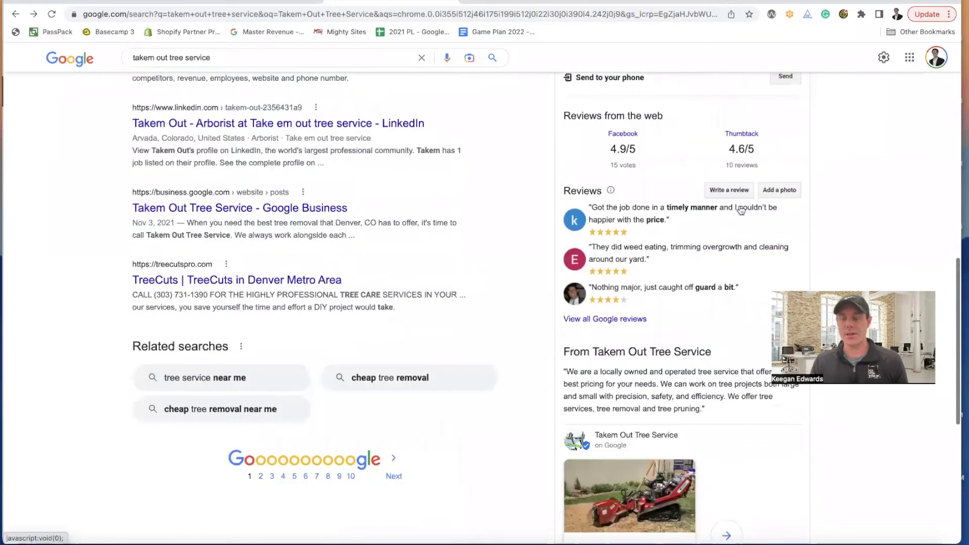
pyautogui.scroll(-1, 707, 227)
# - Open all 51 Google reviews, expand one and select its text for reuse
pyautogui.click(631, 277)
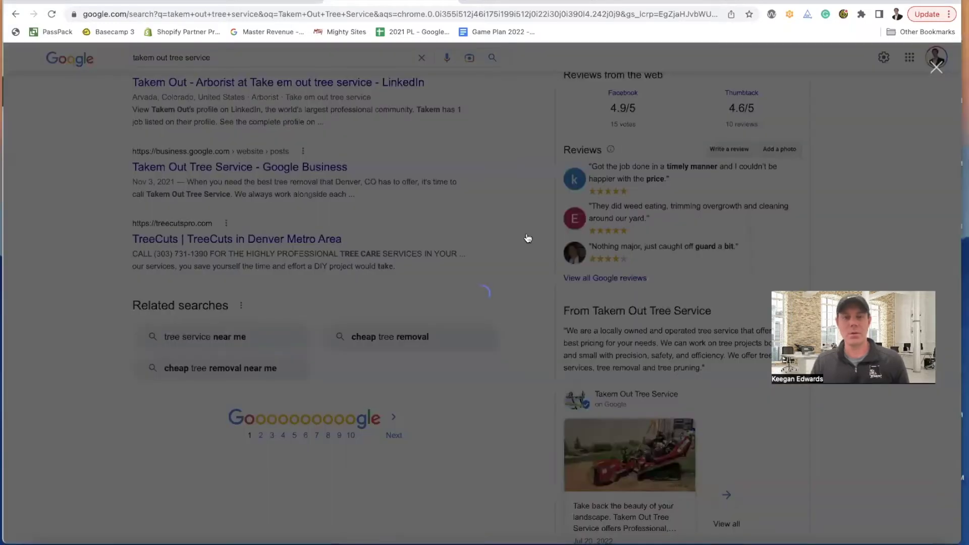
pyautogui.scroll(-2, 527, 236)
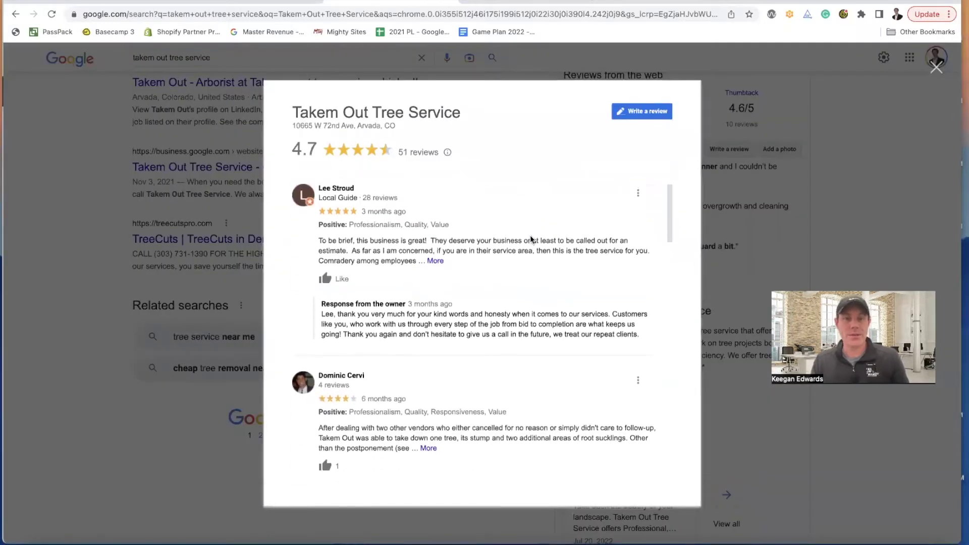
pyautogui.scroll(-2, 356, 212)
pyautogui.scroll(-3, 356, 212)
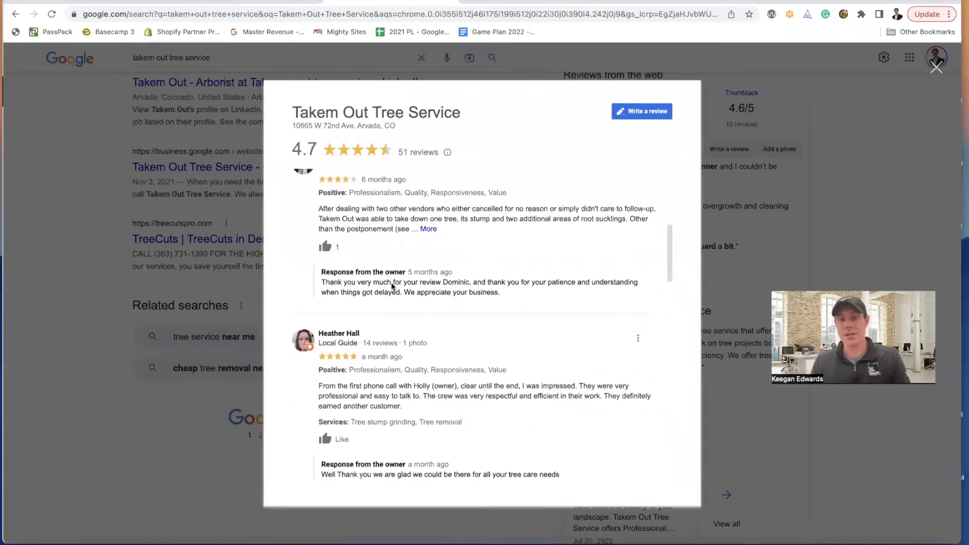
pyautogui.scroll(-2, 403, 290)
pyautogui.scroll(-1, 414, 295)
pyautogui.scroll(-3, 413, 295)
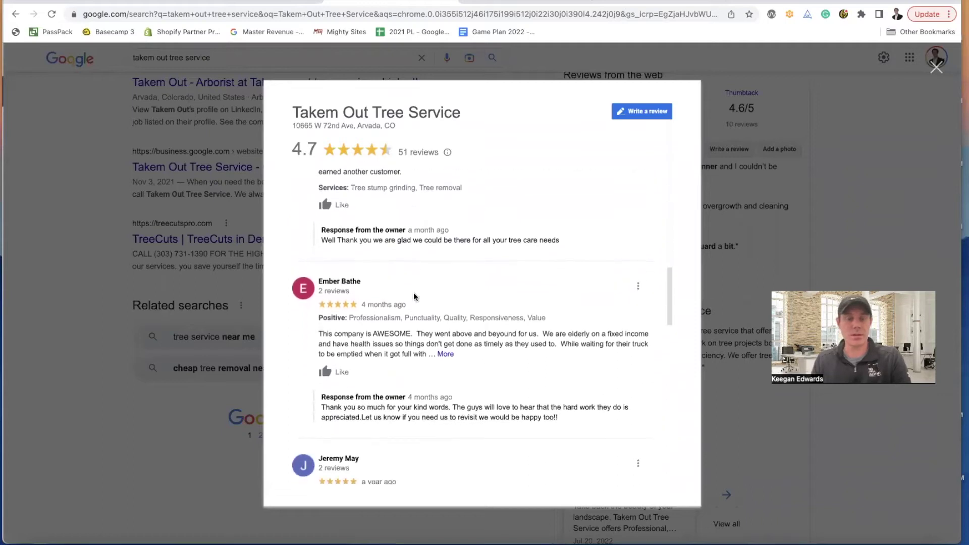
pyautogui.click(445, 309)
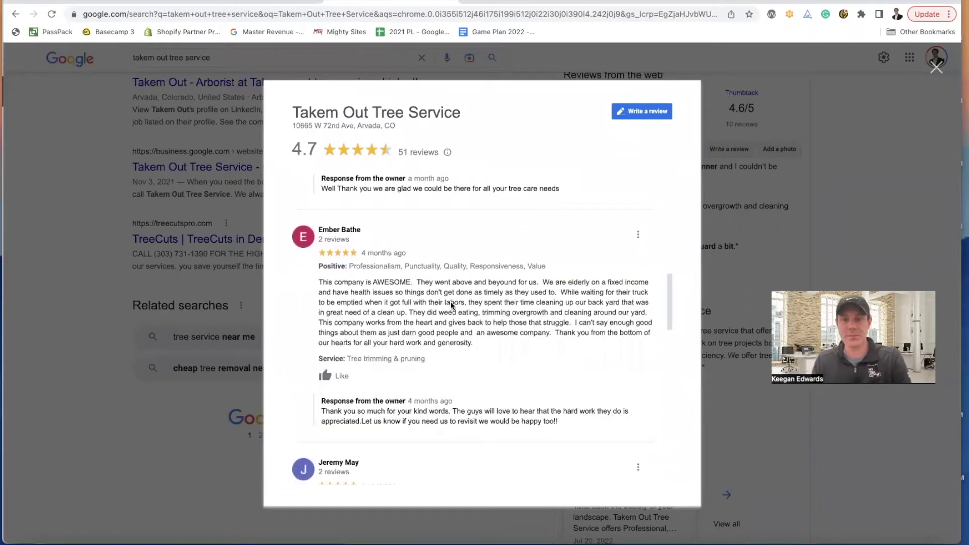
pyautogui.scroll(-1, 588, 301)
pyautogui.scroll(-4, 407, 270)
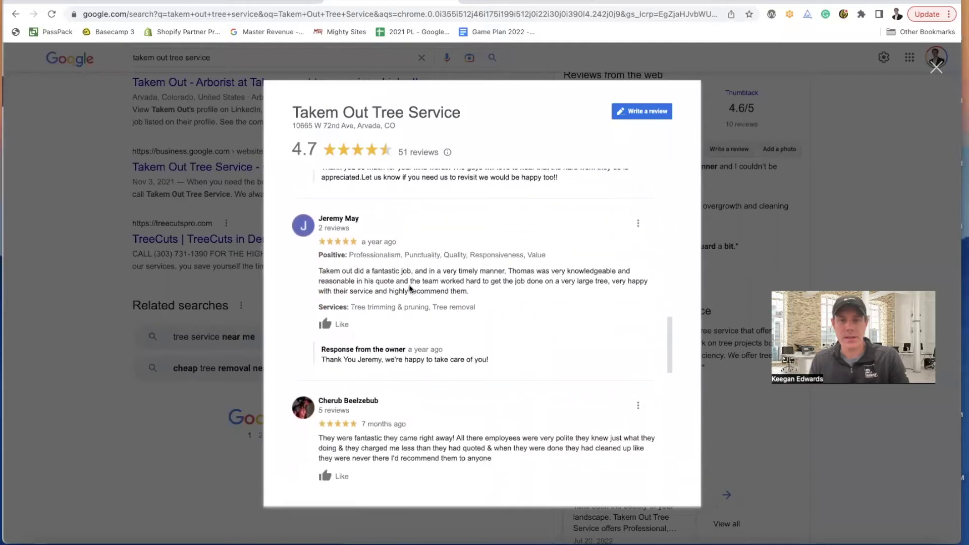
pyautogui.scroll(-1, 409, 289)
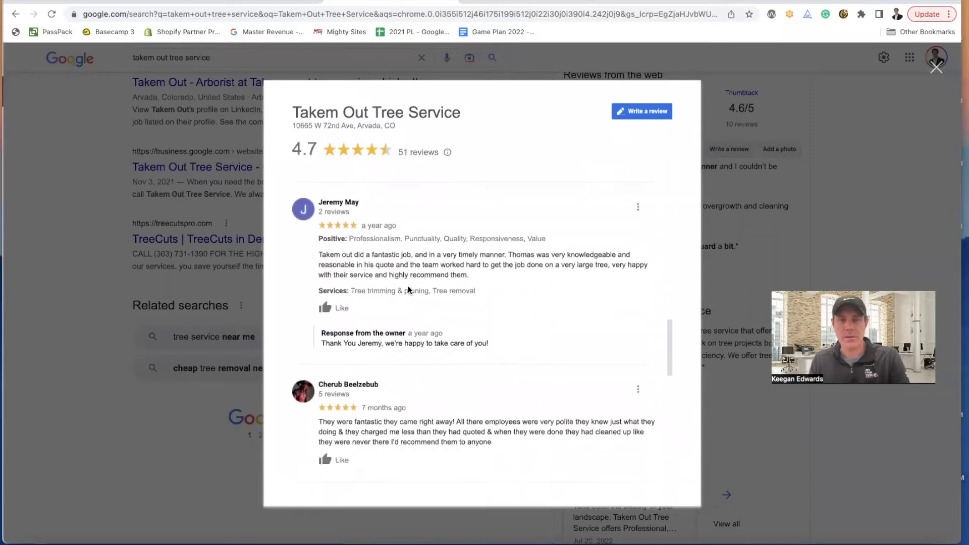
pyautogui.moveTo(317, 256); pyautogui.dragTo(477, 276)
pyautogui.press('super+c')
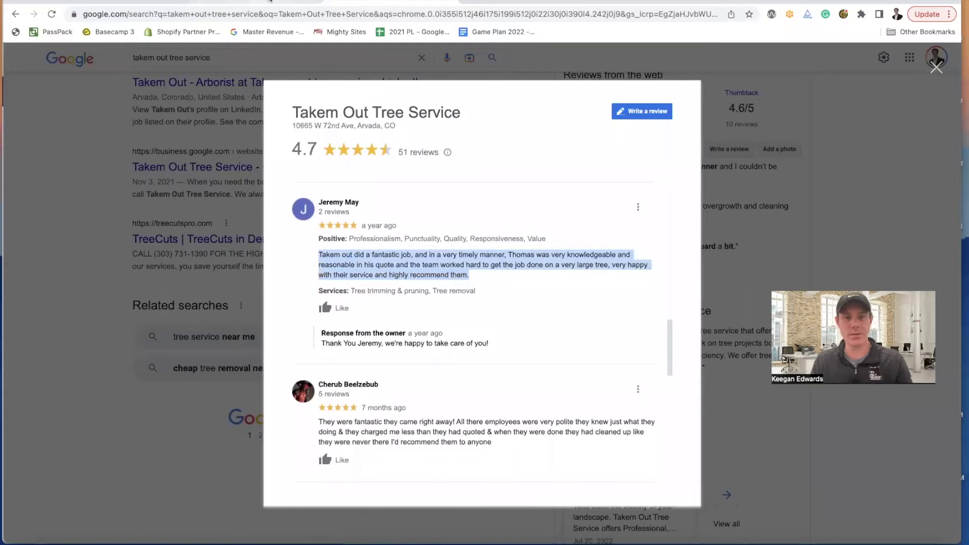
# - Open the intro section for editing with the caret at the end of its copy
pyautogui.click(335, 6)
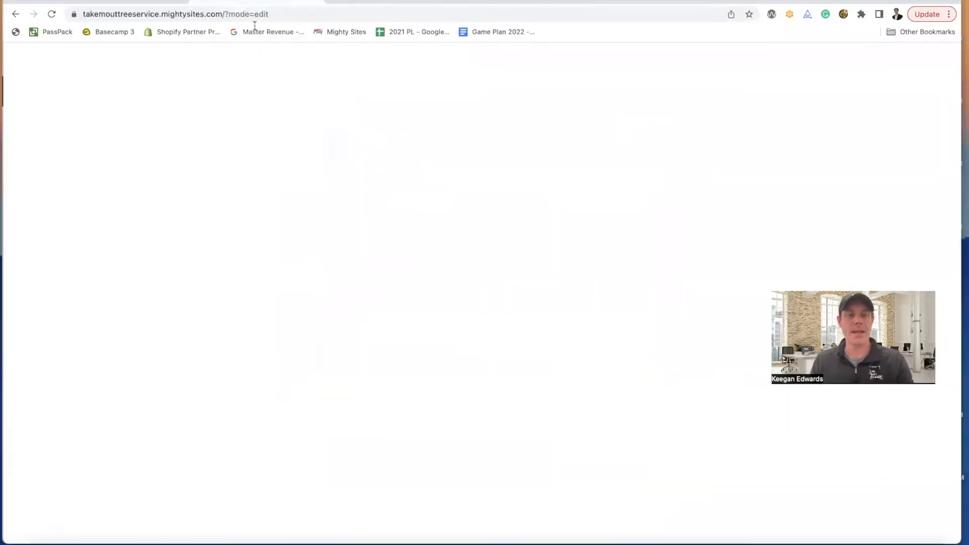
pyautogui.scroll(-4, 505, 303)
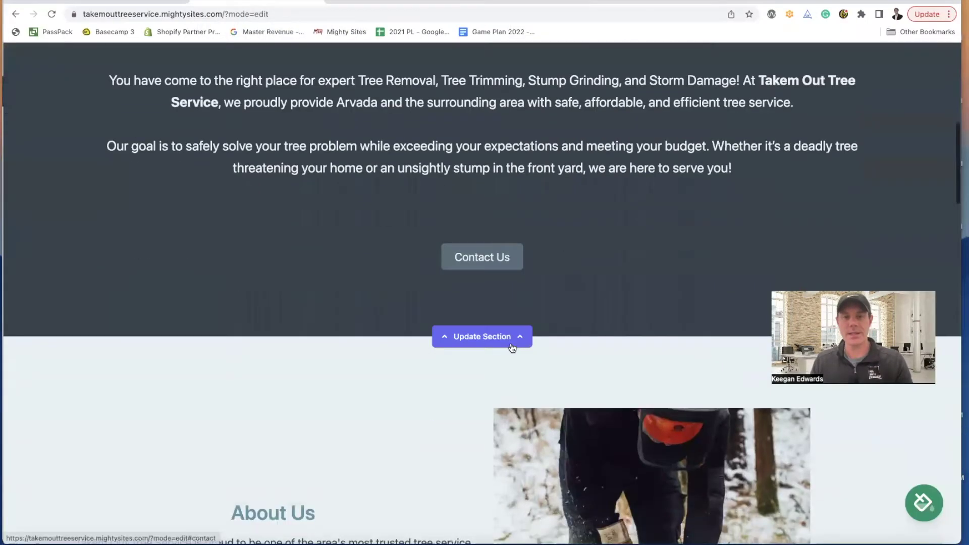
pyautogui.click(511, 347)
pyautogui.scroll(-3, 513, 353)
pyautogui.scroll(1, 487, 350)
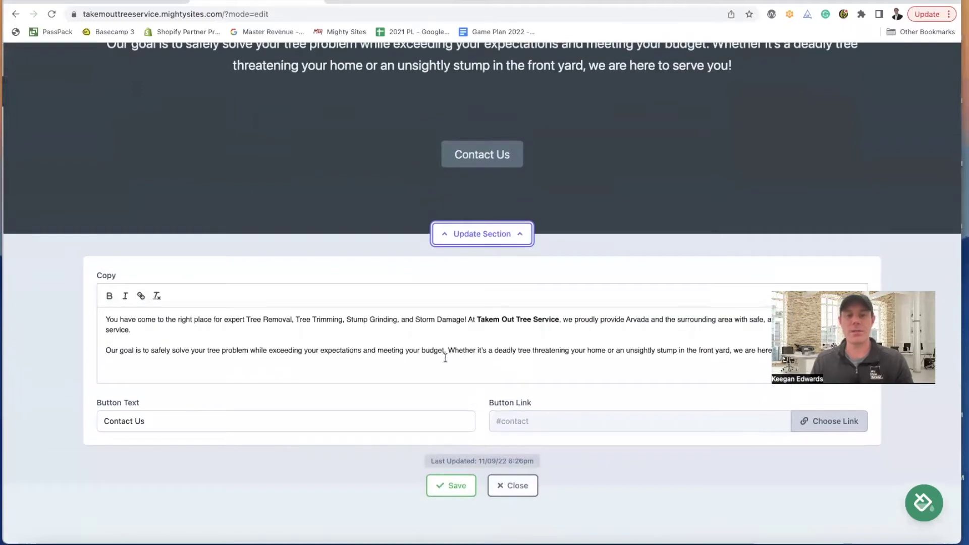
pyautogui.scroll(-1, 460, 357)
pyautogui.scroll(-2, 687, 287)
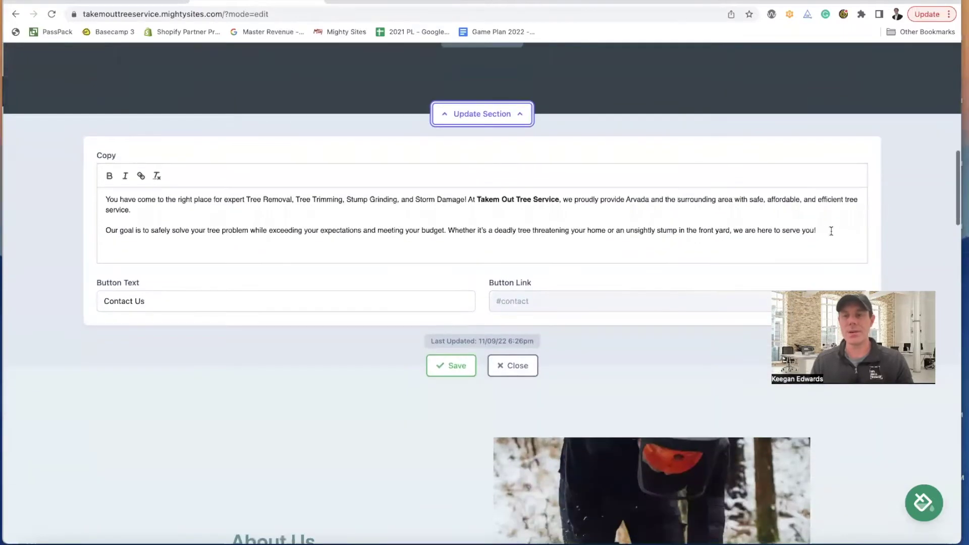
pyautogui.click(833, 230)
pyautogui.press('Return')
pyautogui.press('Return')
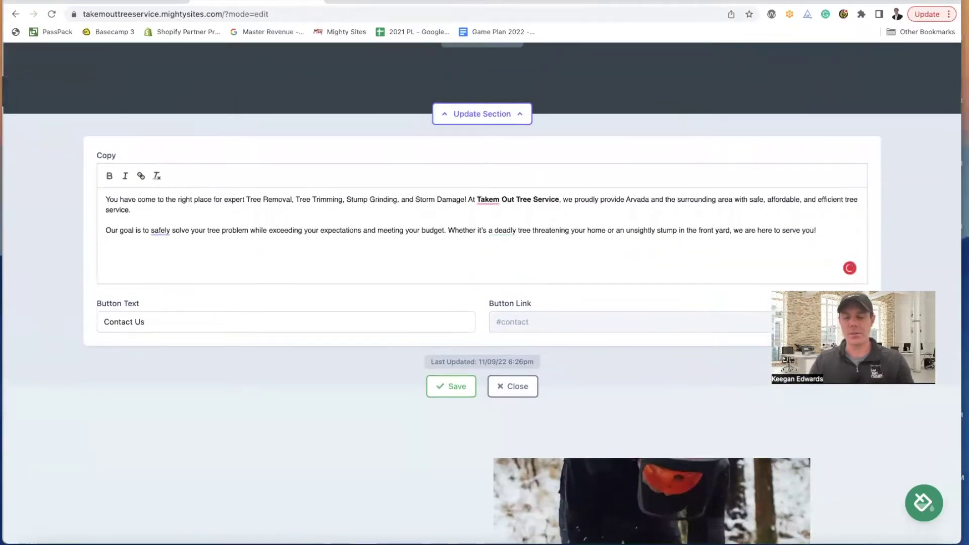
pyautogui.press('BackSpace')
# - Add an italic 'See what our customers have to say!' line below the intro
pyautogui.scroll(1, 131, 192)
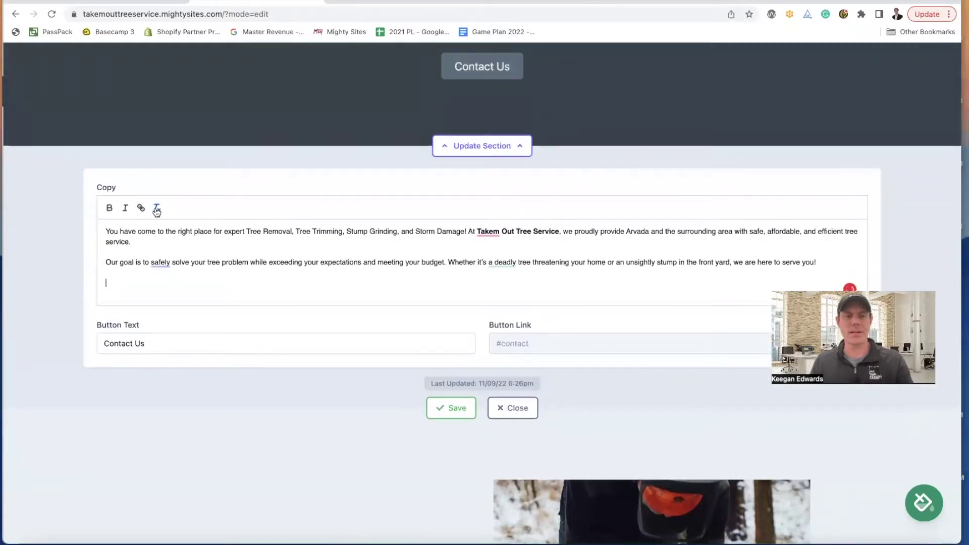
pyautogui.write('Hea')
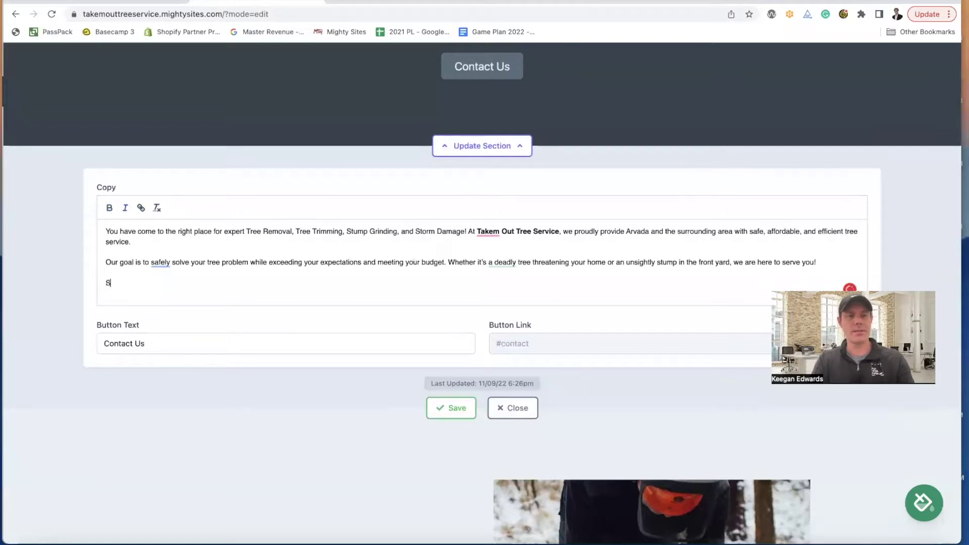
pyautogui.write('mers have to say!')
pyautogui.press('Return')
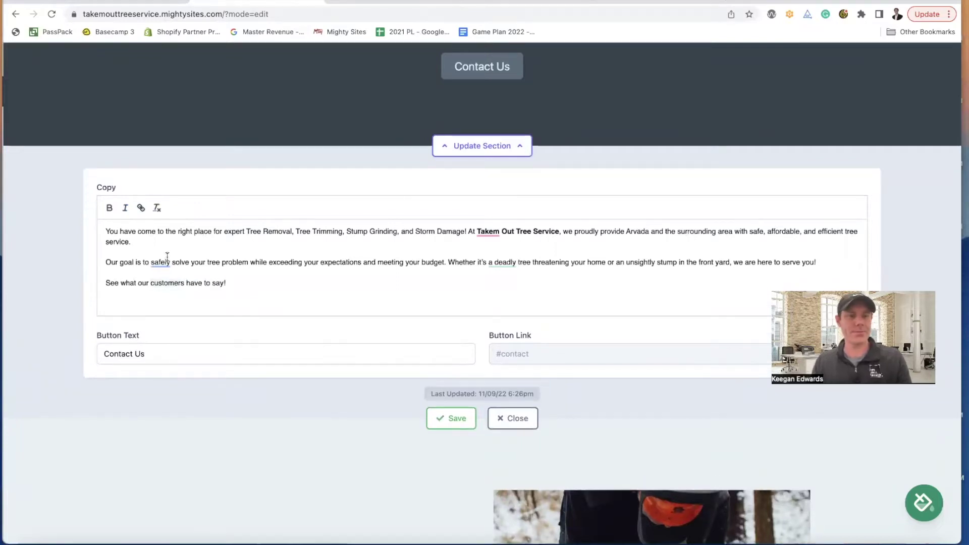
pyautogui.moveTo(228, 284); pyautogui.dragTo(104, 283)
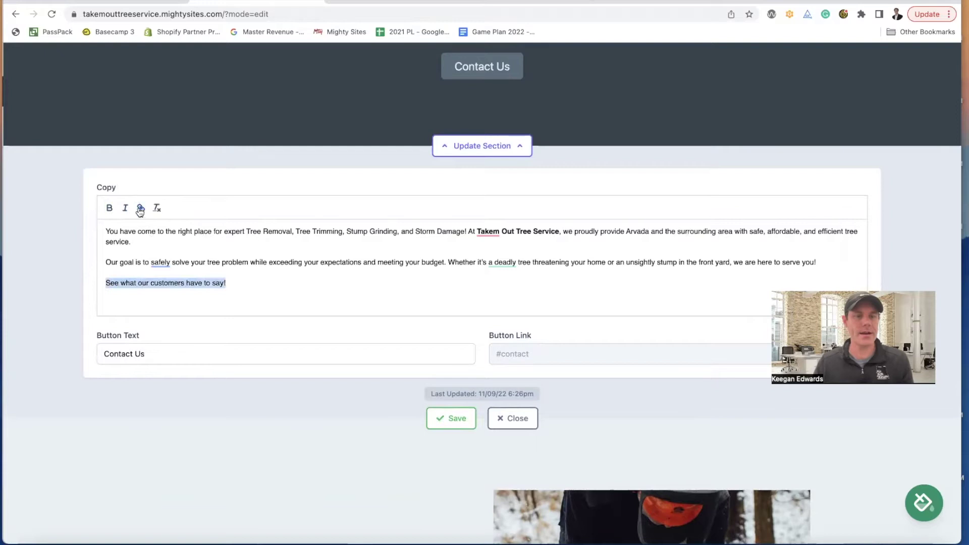
pyautogui.click(128, 210)
# - Paste the customer's Google review beneath it, wrapped in quotation marks
pyautogui.click(250, 295)
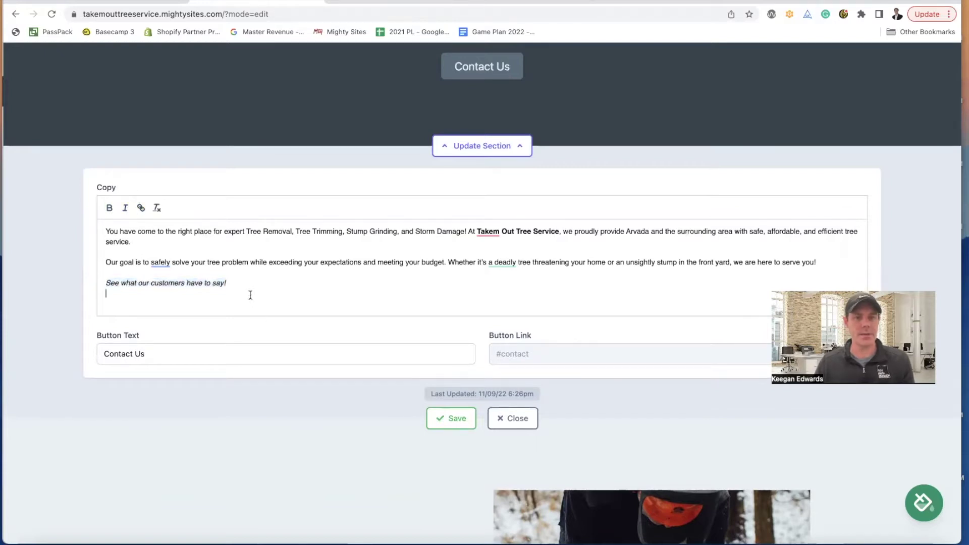
pyautogui.press('super+v')
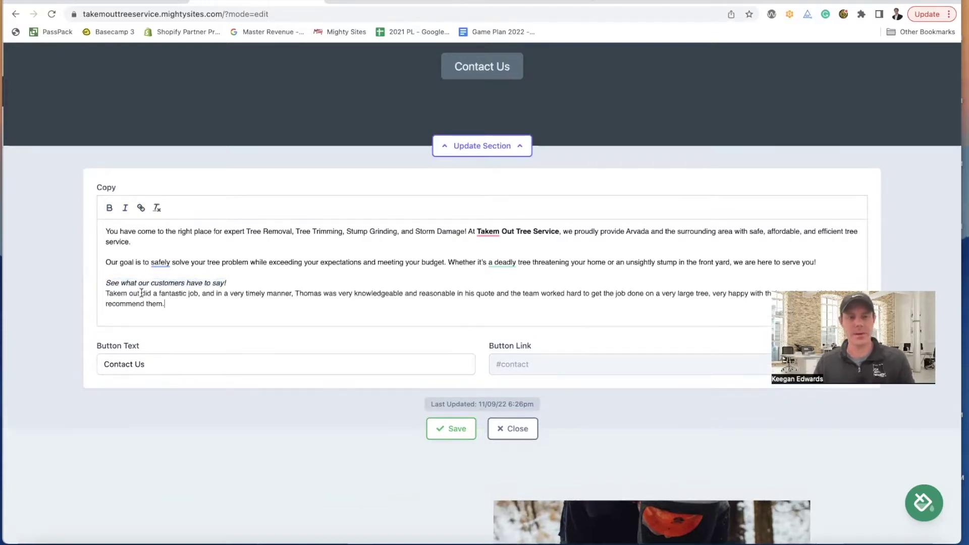
pyautogui.click(106, 294)
pyautogui.write('"')
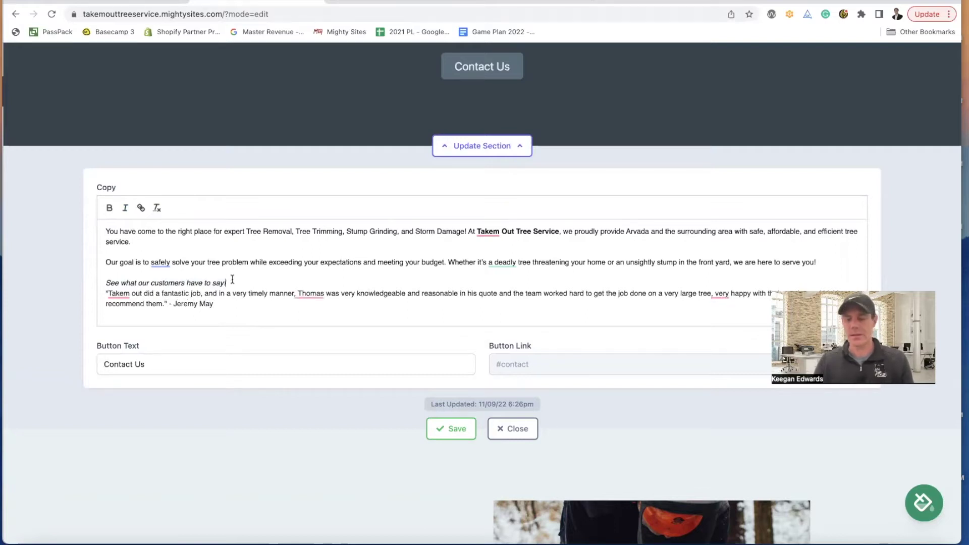
pyautogui.press('Return')
pyautogui.moveTo(231, 314); pyautogui.dragTo(90, 302)
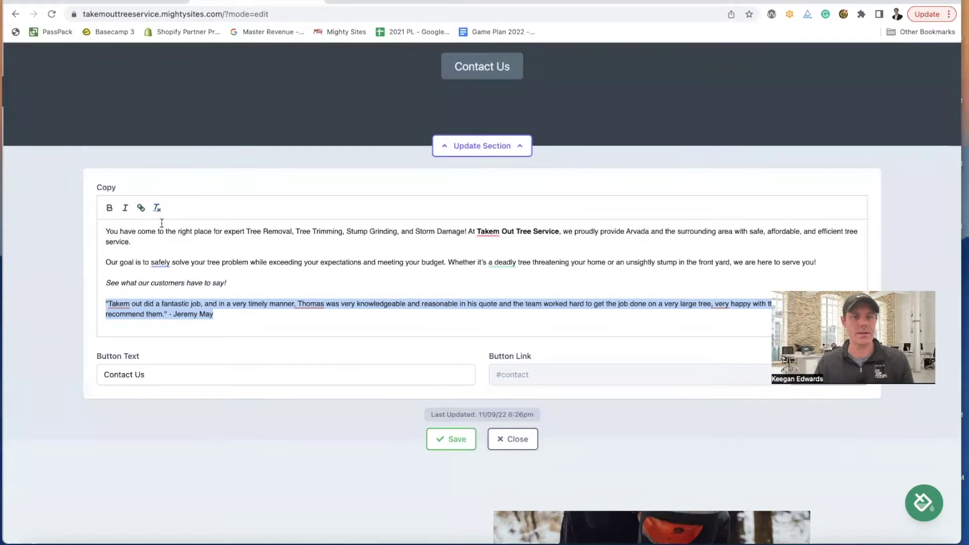
pyautogui.click(246, 321)
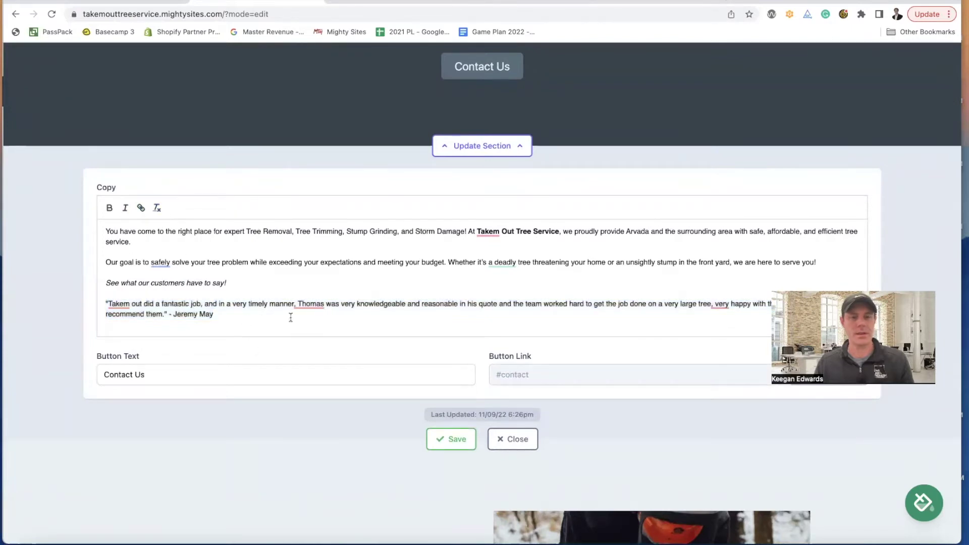
# - Save the intro section changes and close the section editor
pyautogui.click(454, 439)
pyautogui.click(514, 440)
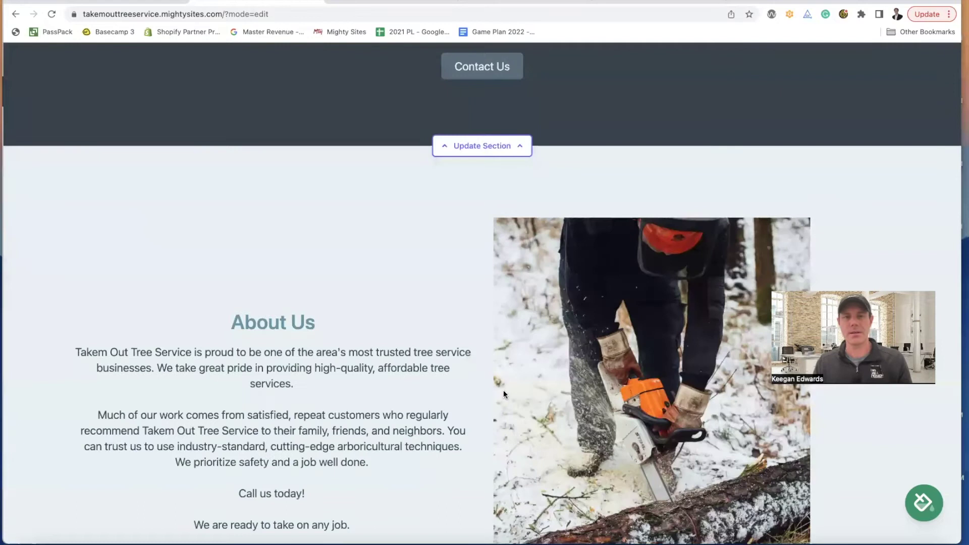
pyautogui.scroll(8, 503, 392)
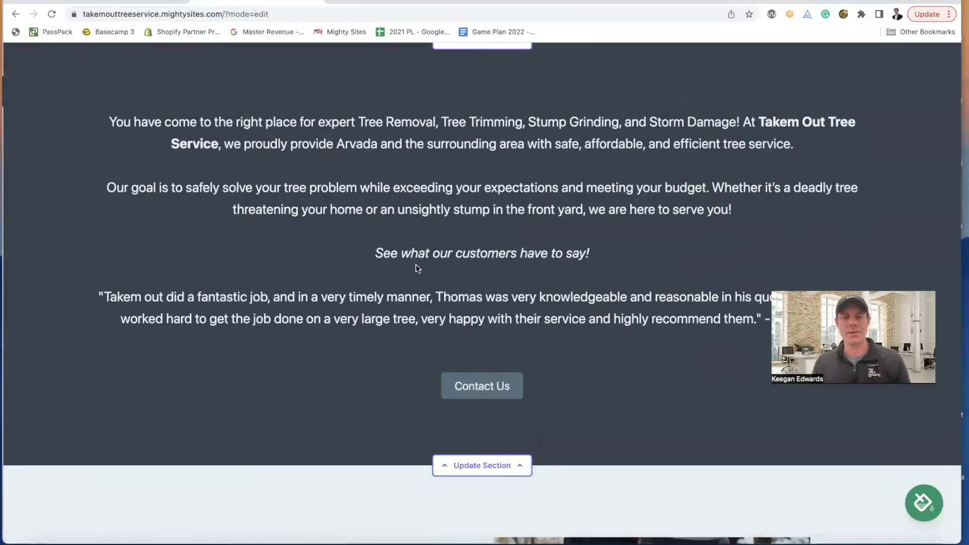
pyautogui.scroll(-1, 519, 337)
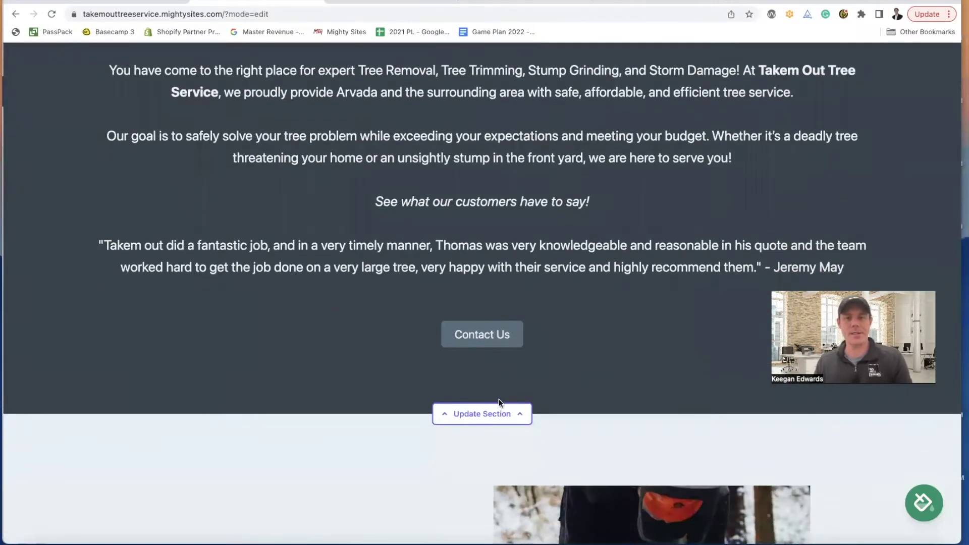
# - Change the customers heading line from italic to bold
pyautogui.click(501, 413)
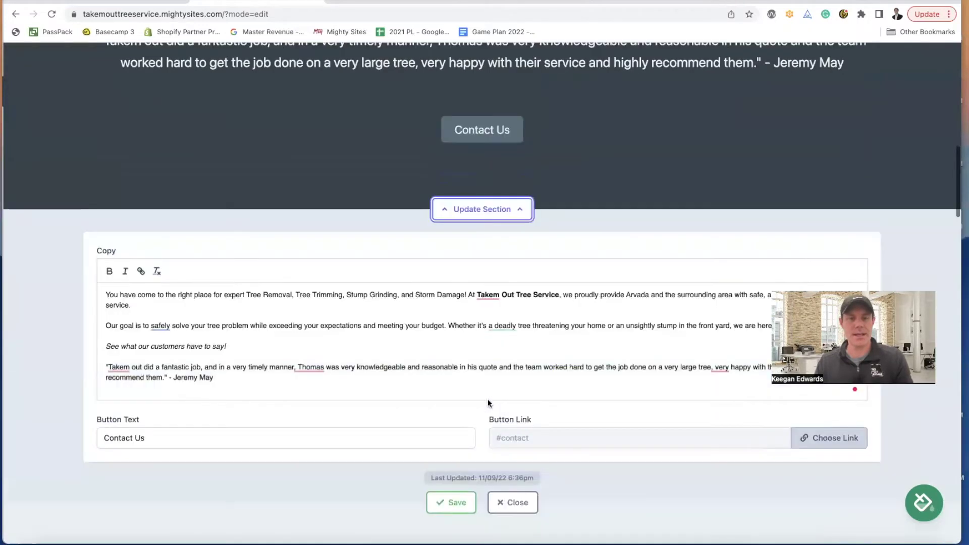
pyautogui.moveTo(233, 324); pyautogui.dragTo(105, 324)
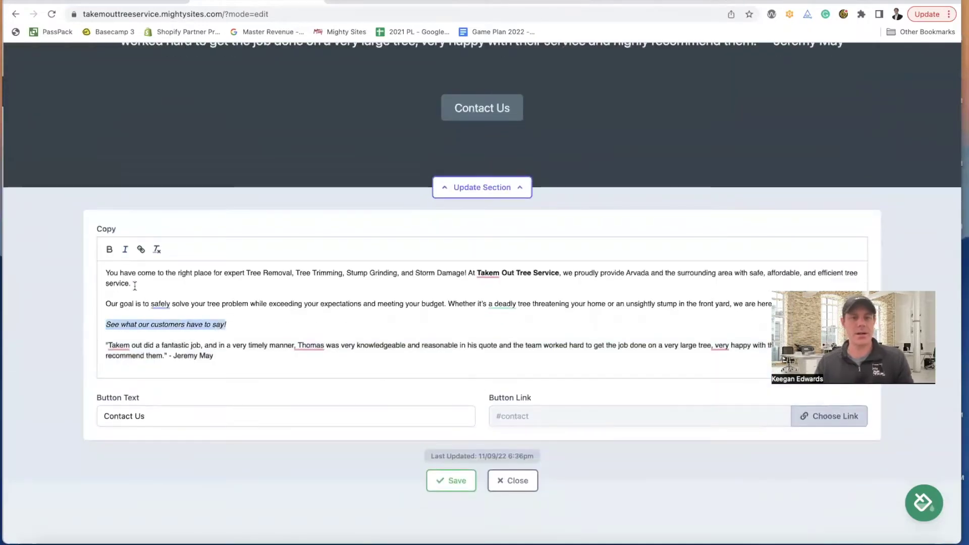
pyautogui.click(125, 252)
pyautogui.click(110, 249)
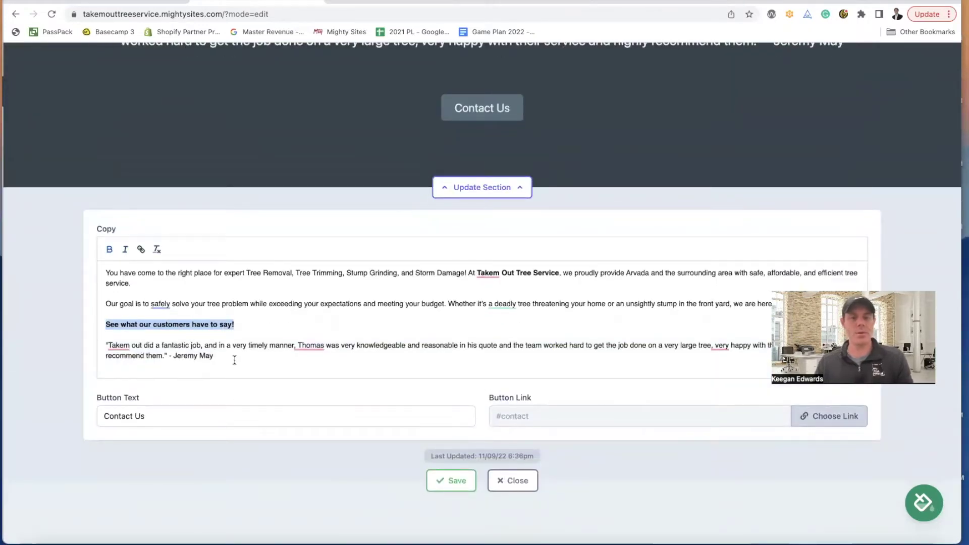
# - Italicise the quoted customer review and save the section
pyautogui.moveTo(235, 360); pyautogui.dragTo(86, 342)
pyautogui.click(115, 347)
pyautogui.click(167, 335)
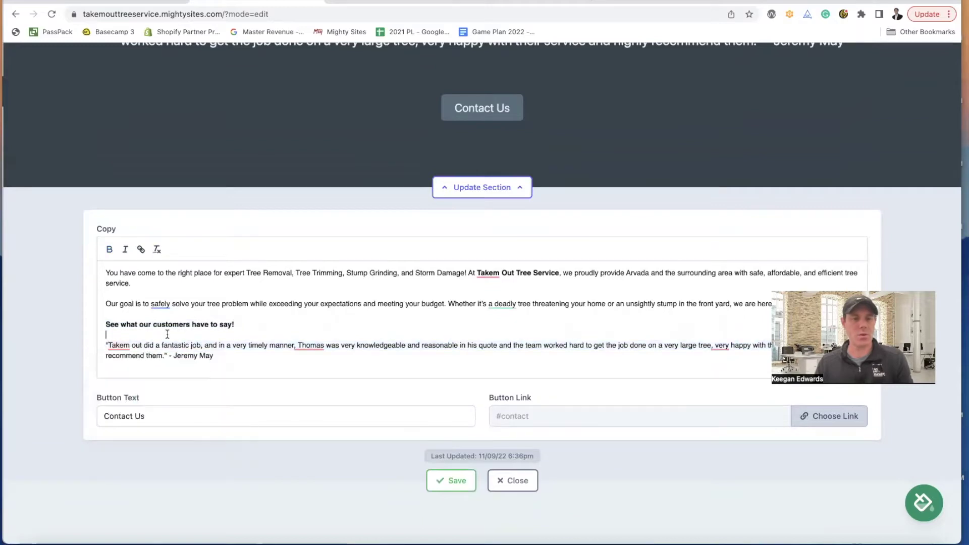
pyautogui.moveTo(164, 356); pyautogui.dragTo(108, 345)
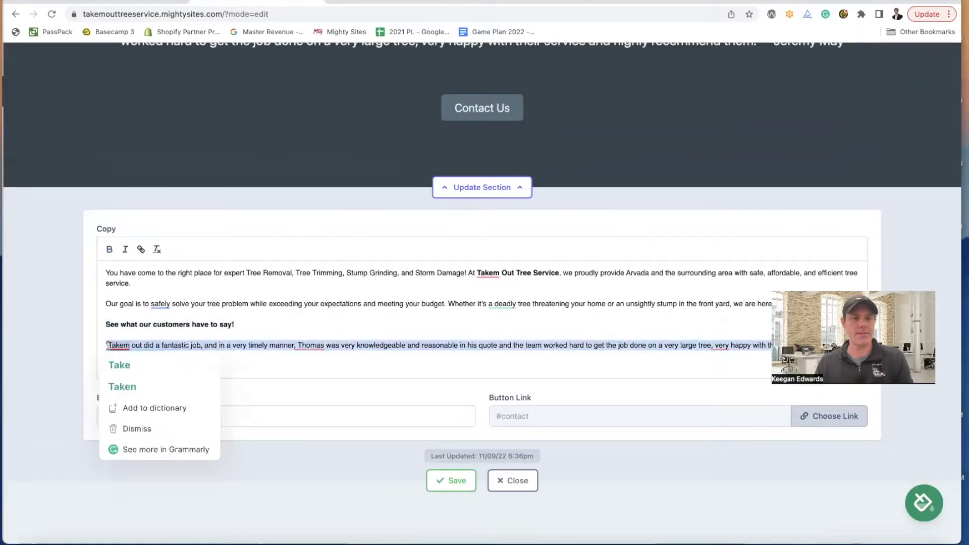
pyautogui.click(125, 250)
pyautogui.click(349, 346)
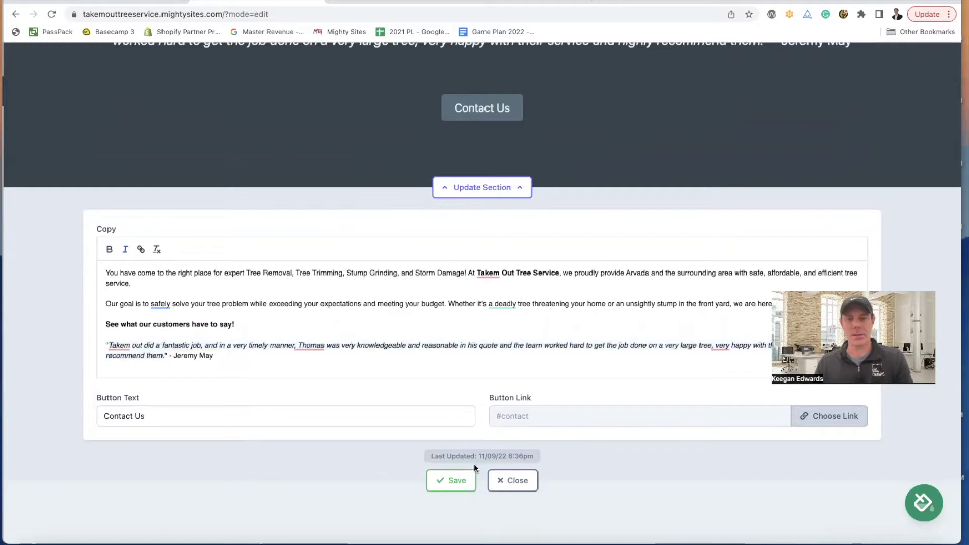
pyautogui.click(470, 478)
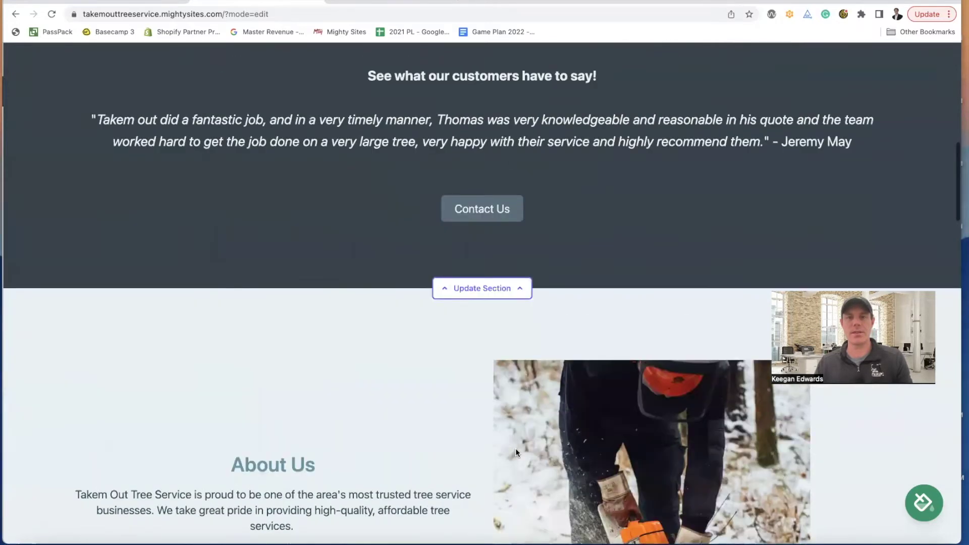
pyautogui.scroll(3, 516, 448)
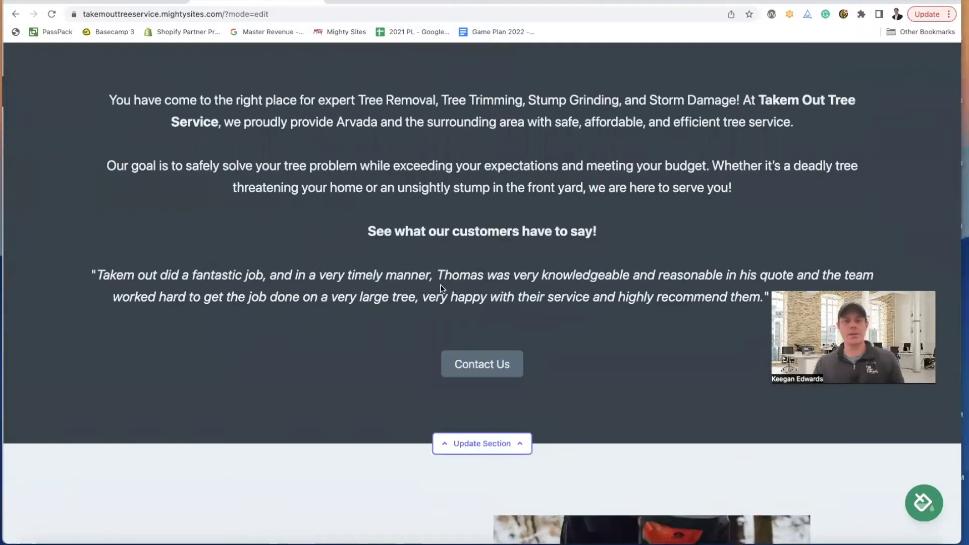
pyautogui.scroll(-1, 506, 290)
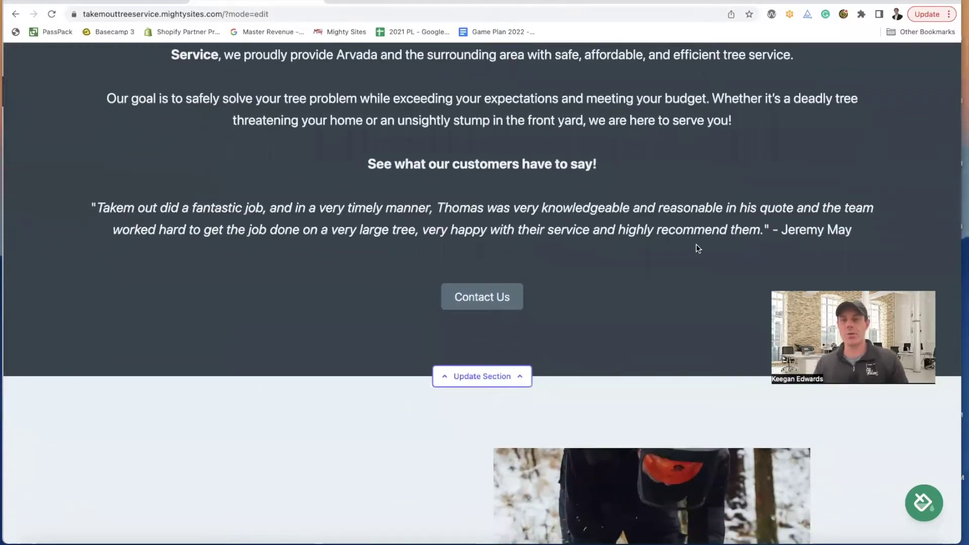
# - Scroll the Google reviews to the autumn blaze maple trimming review and select its text
pyautogui.click(384, 3)
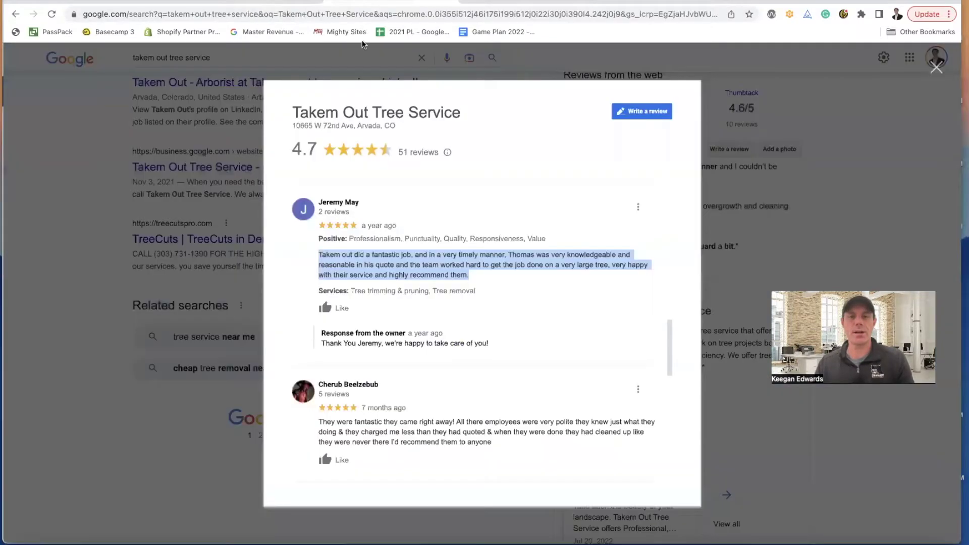
pyautogui.scroll(-3, 422, 277)
pyautogui.scroll(-3, 424, 277)
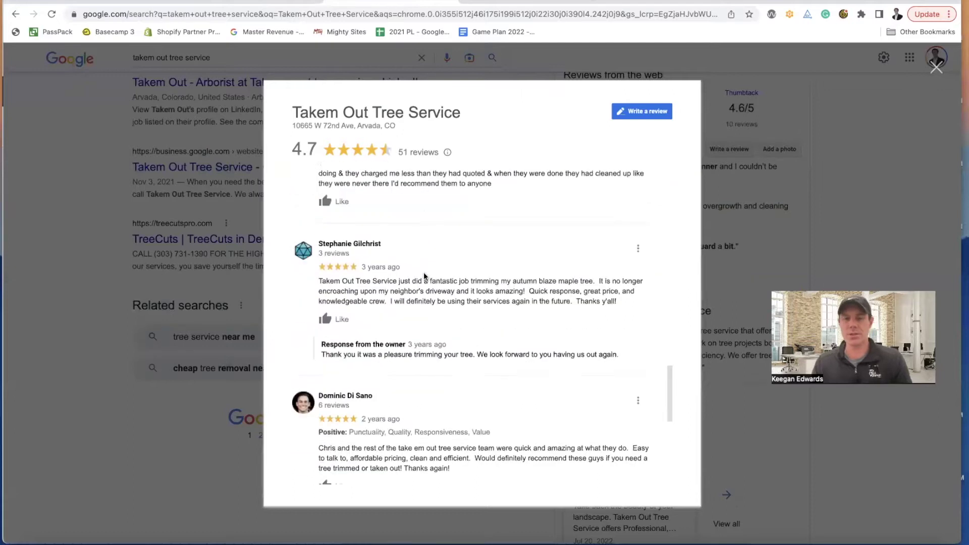
pyautogui.scroll(-1, 425, 273)
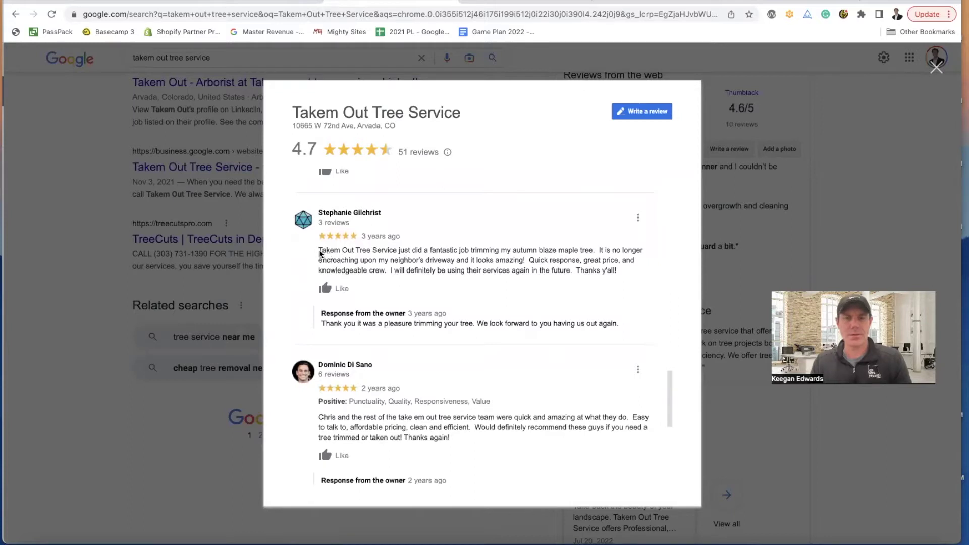
pyautogui.moveTo(318, 250); pyautogui.dragTo(618, 271)
pyautogui.press('super+c')
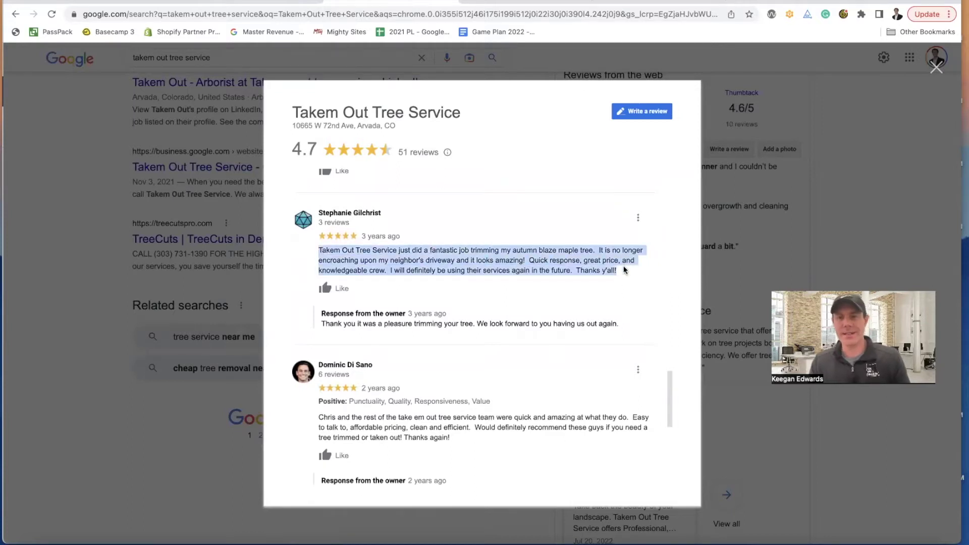
# - Paste the maple trimming review as a new quoted paragraph below the first review
pyautogui.click(260, 3)
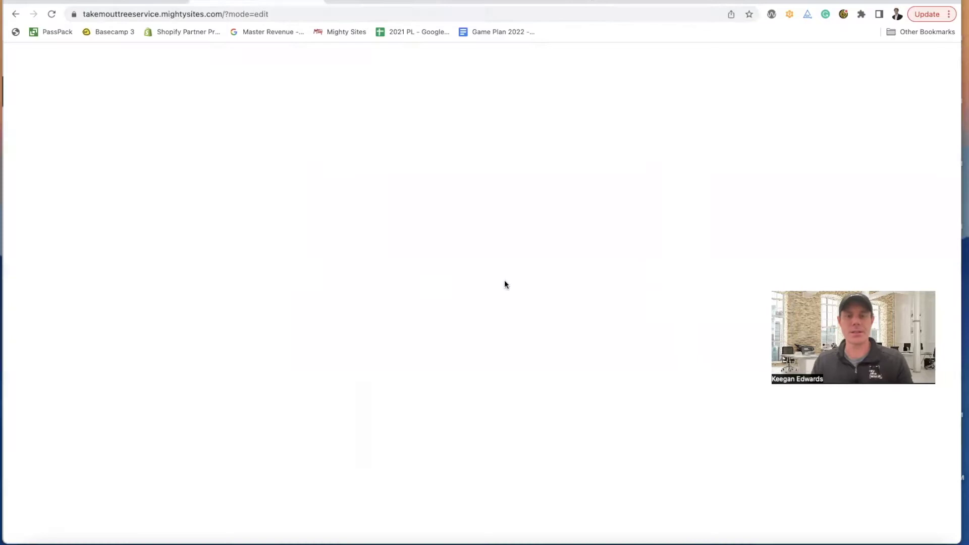
pyautogui.click(519, 383)
pyautogui.scroll(-5, 519, 382)
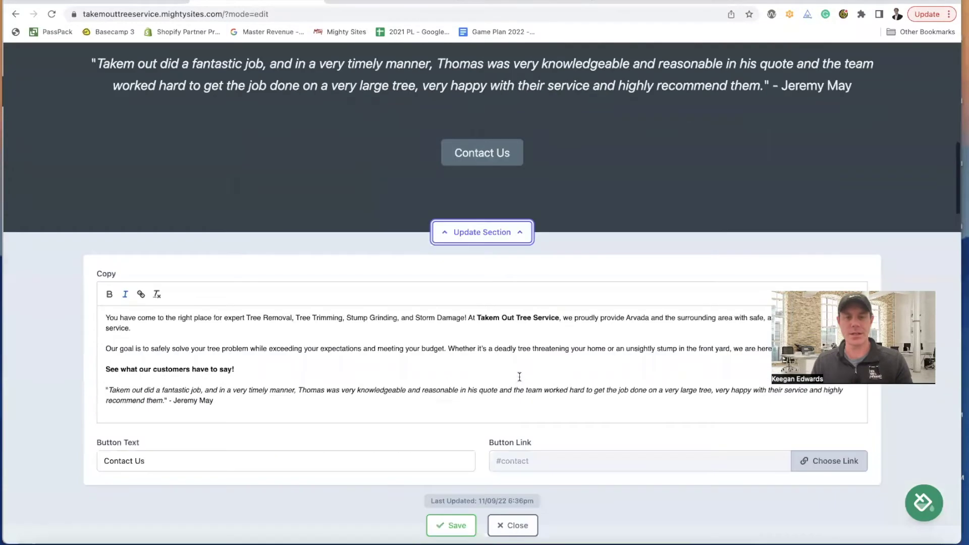
pyautogui.click(247, 264)
pyautogui.press('Return')
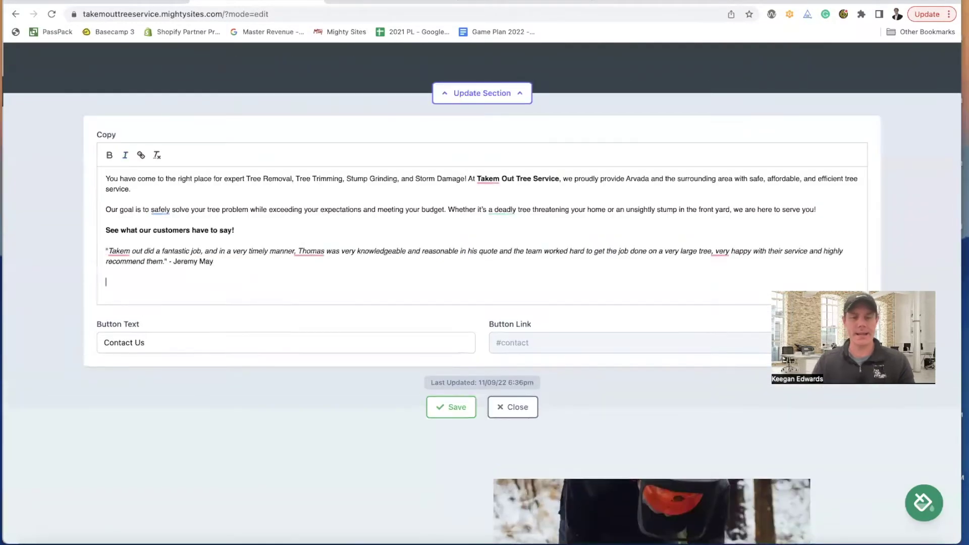
pyautogui.press('super+v')
pyautogui.click(105, 282)
pyautogui.write('"')
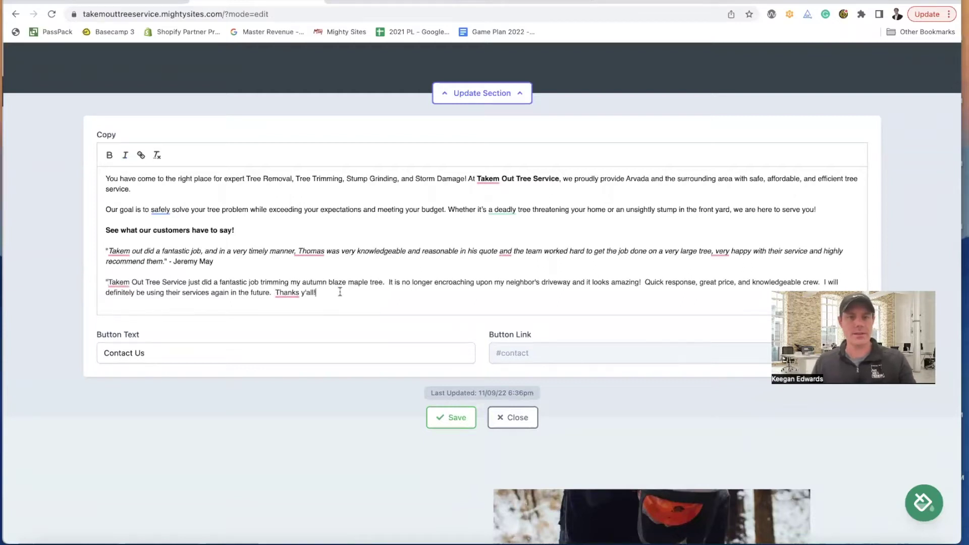
# - Italicise the second testimonial paragraph
pyautogui.moveTo(339, 292); pyautogui.dragTo(104, 281)
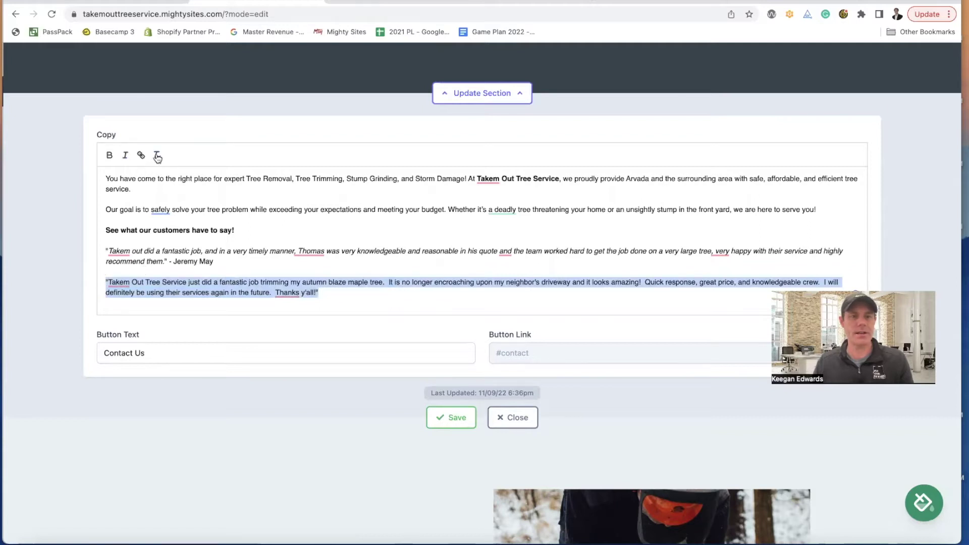
pyautogui.click(328, 303)
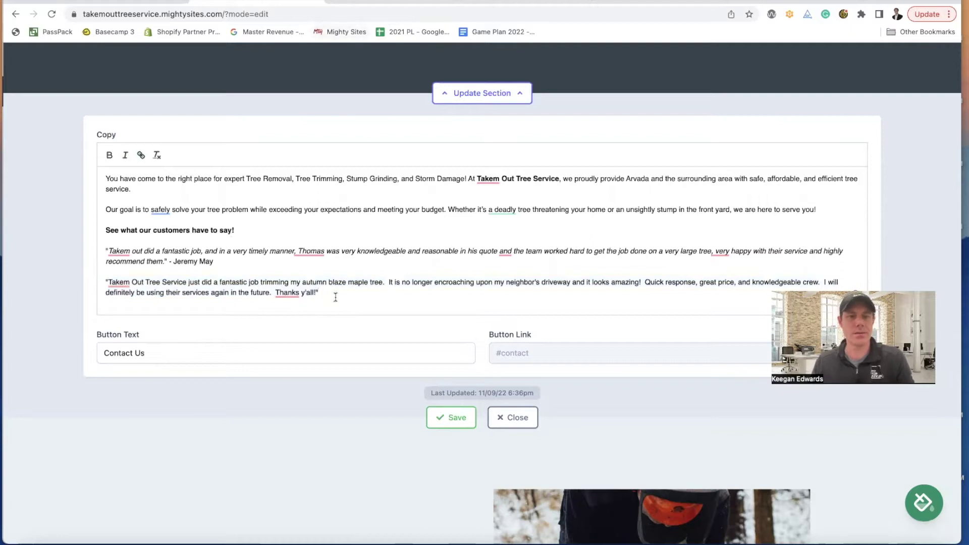
pyautogui.moveTo(335, 296); pyautogui.dragTo(99, 278)
pyautogui.click(125, 156)
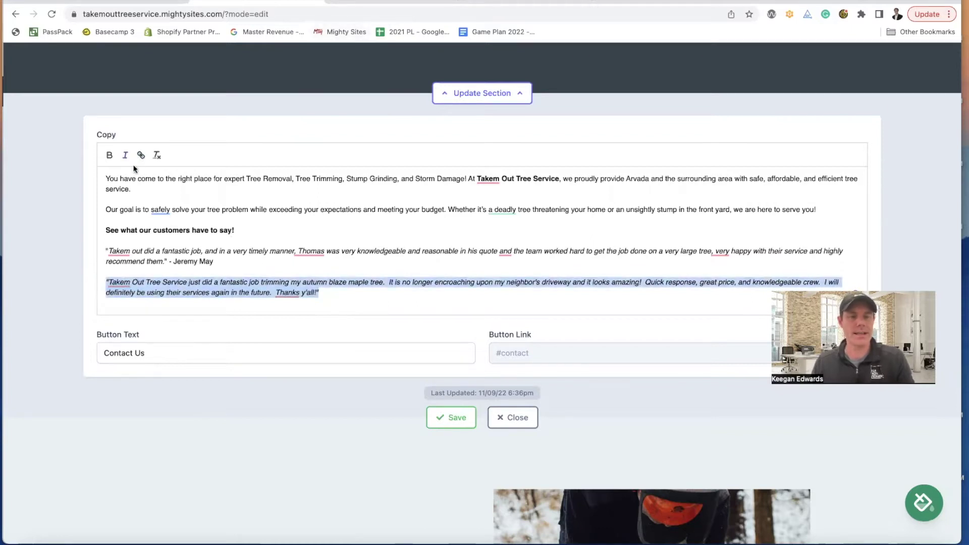
pyautogui.click(353, 296)
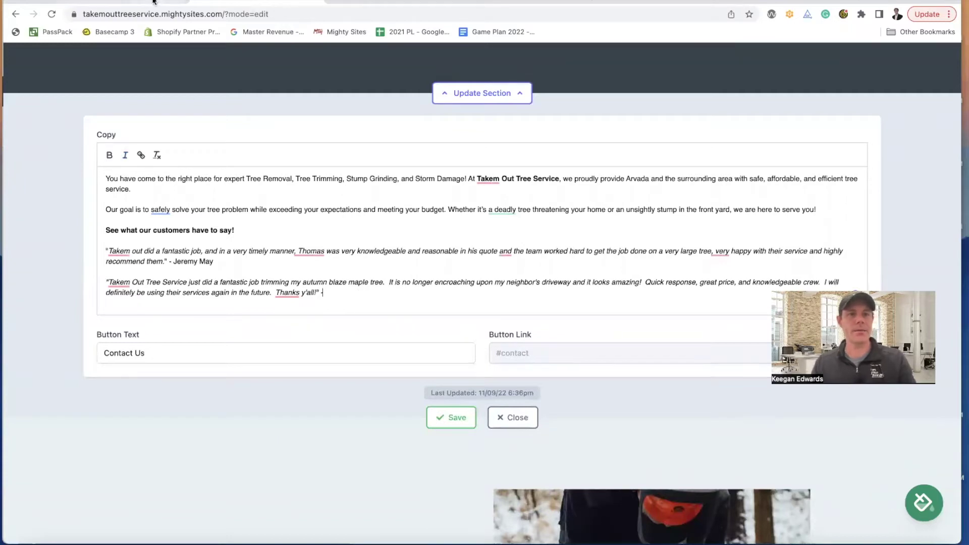
# - Credit the review to its reviewer's name in plain, unlinked text and save the section
pyautogui.click(419, 2)
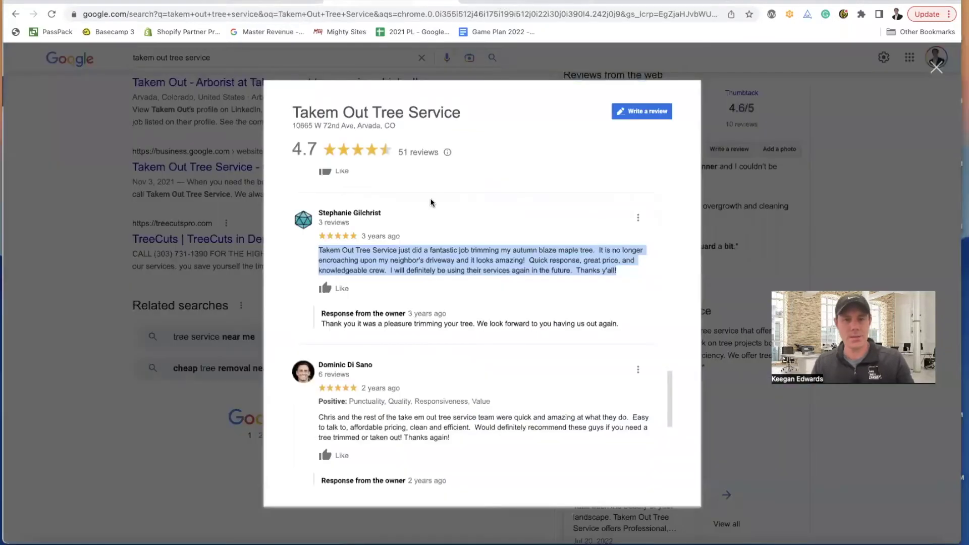
pyautogui.moveTo(385, 217); pyautogui.dragTo(324, 215)
pyautogui.press('super+c')
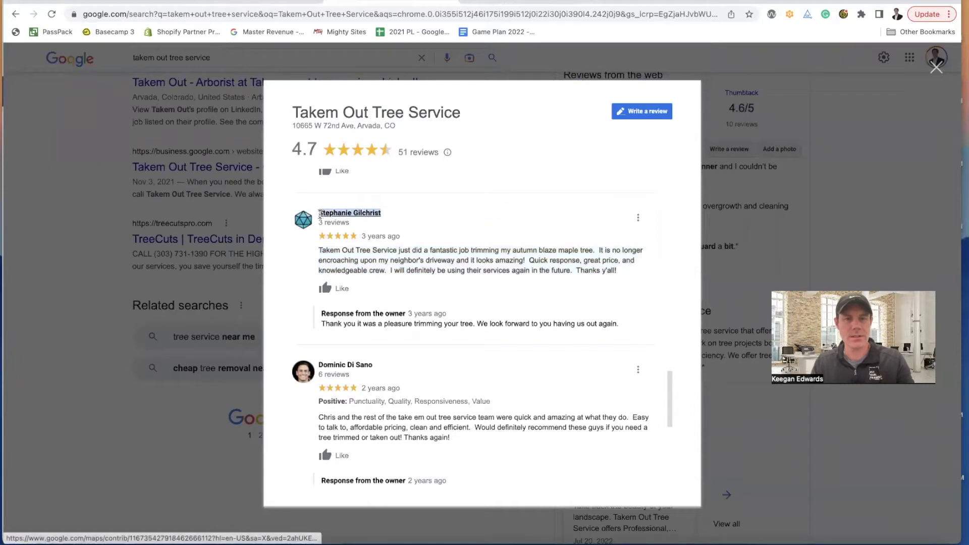
pyautogui.click(259, 5)
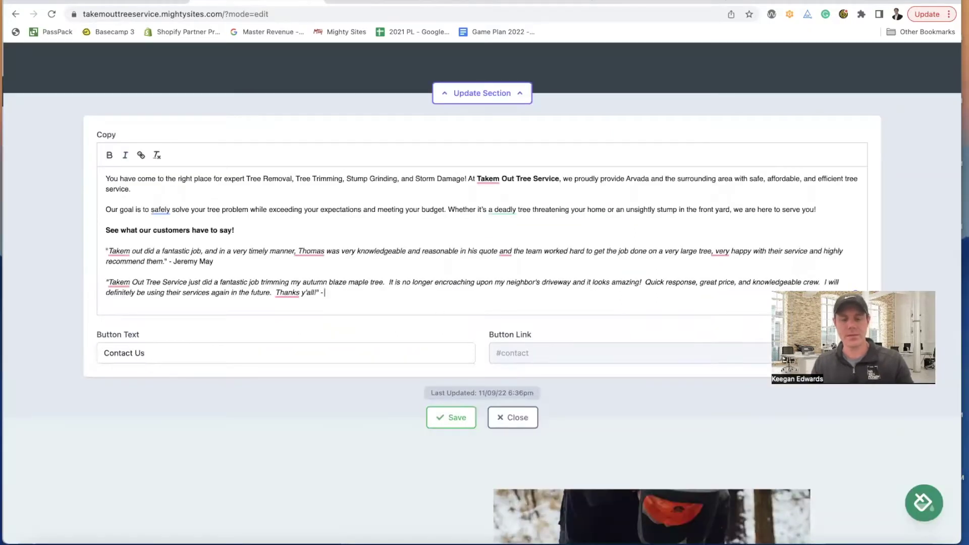
pyautogui.press('super+v')
pyautogui.moveTo(421, 292); pyautogui.dragTo(323, 292)
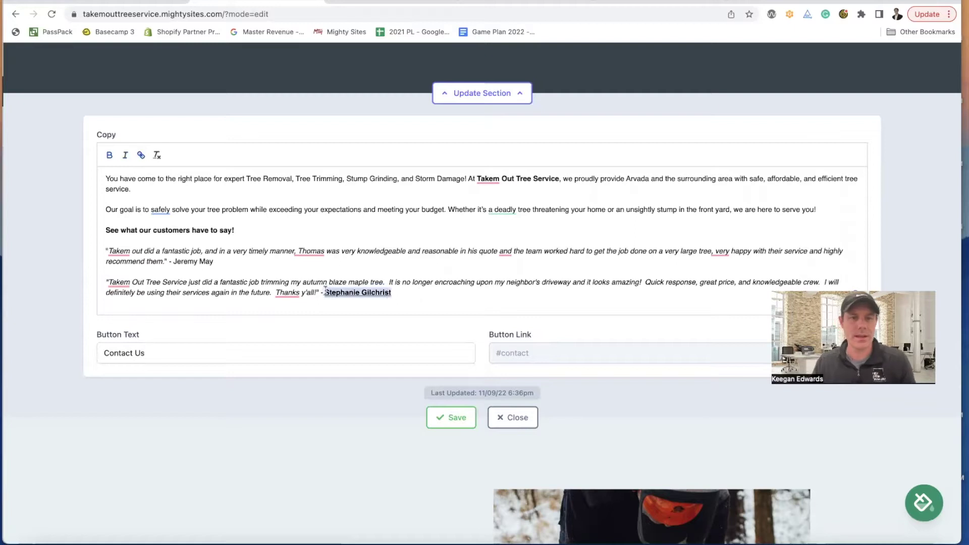
pyautogui.click(142, 155)
pyautogui.click(106, 155)
pyautogui.click(467, 295)
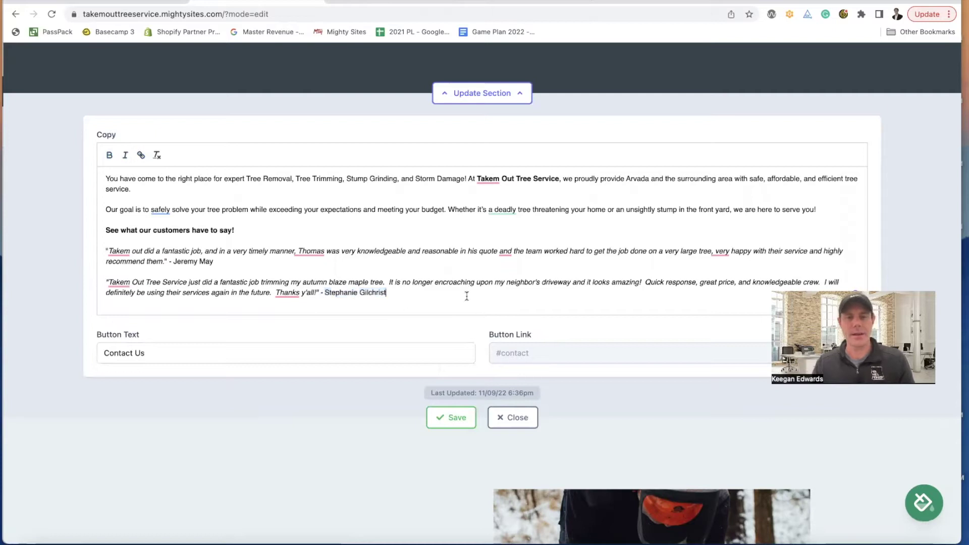
pyautogui.scroll(-1, 428, 329)
pyautogui.click(451, 416)
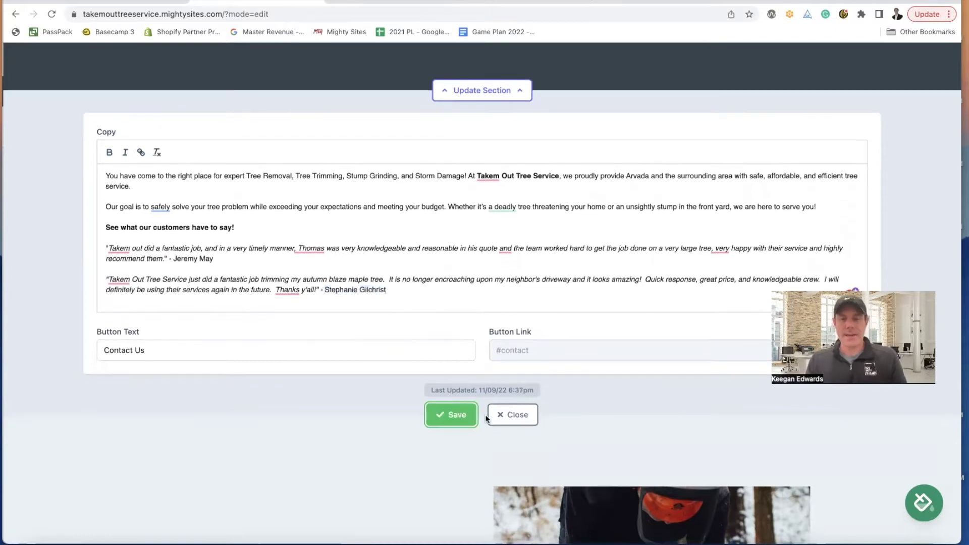
pyautogui.scroll(10, 521, 313)
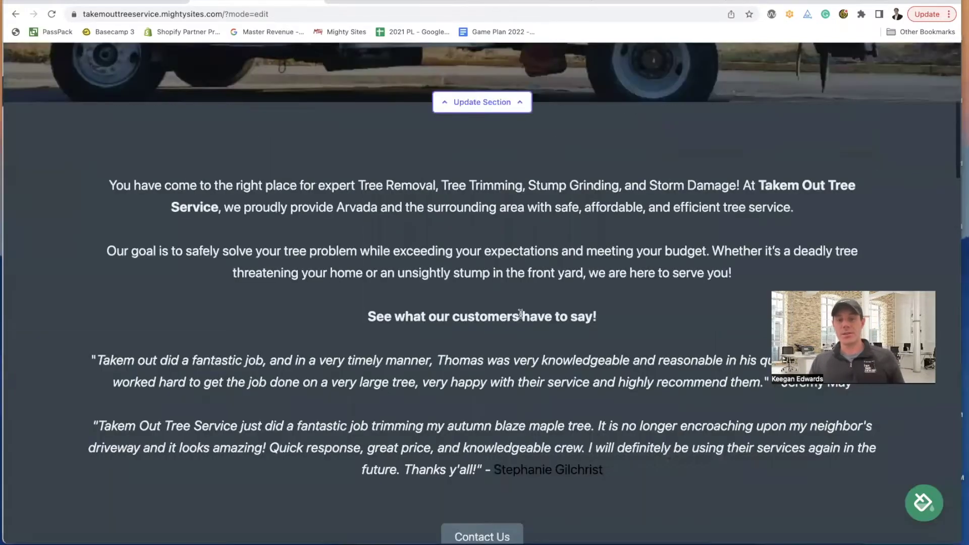
pyautogui.scroll(-2, 525, 430)
pyautogui.scroll(-1, 520, 442)
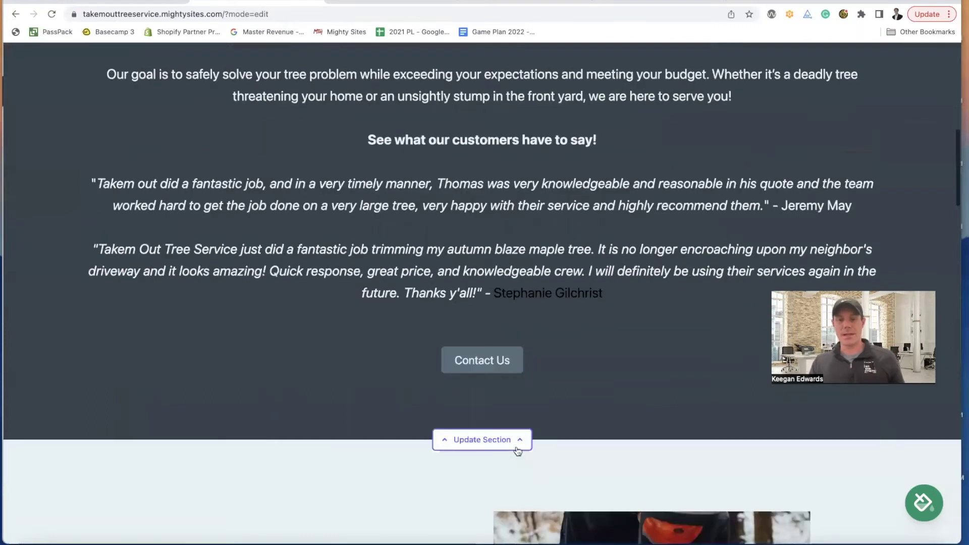
pyautogui.click(519, 441)
pyautogui.scroll(-2, 513, 441)
pyautogui.scroll(-3, 509, 440)
pyautogui.moveTo(386, 364); pyautogui.dragTo(324, 364)
pyautogui.scroll(8, 352, 251)
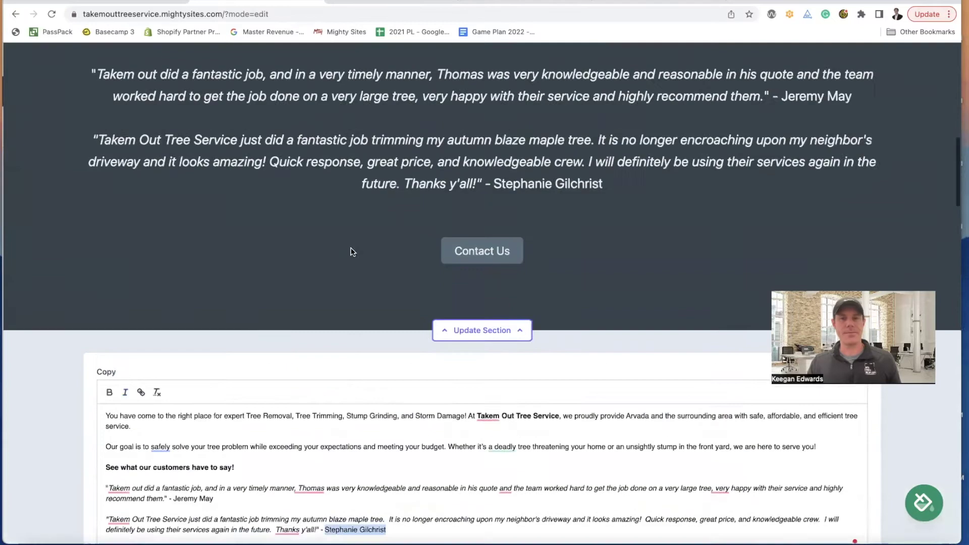
pyautogui.scroll(-10, 352, 250)
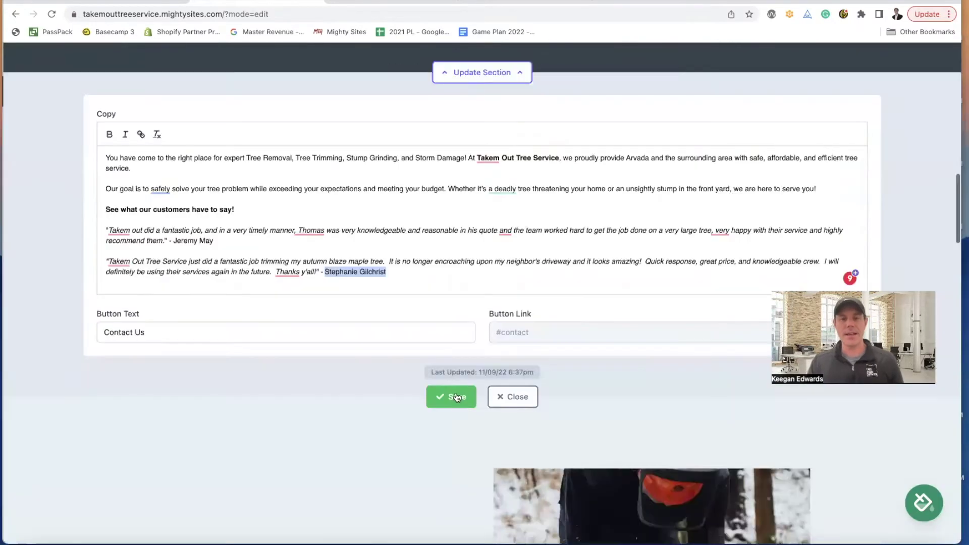
pyautogui.click(530, 406)
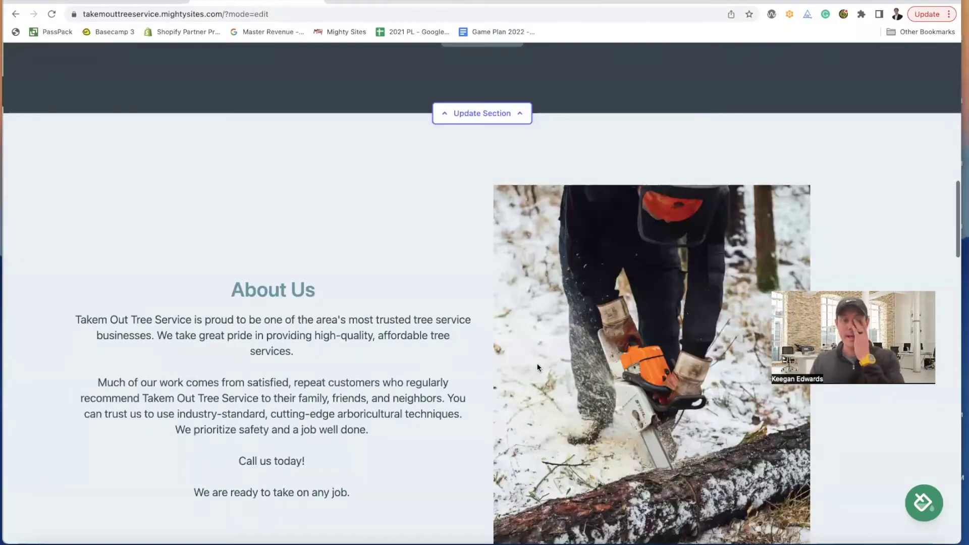
pyautogui.scroll(12, 537, 368)
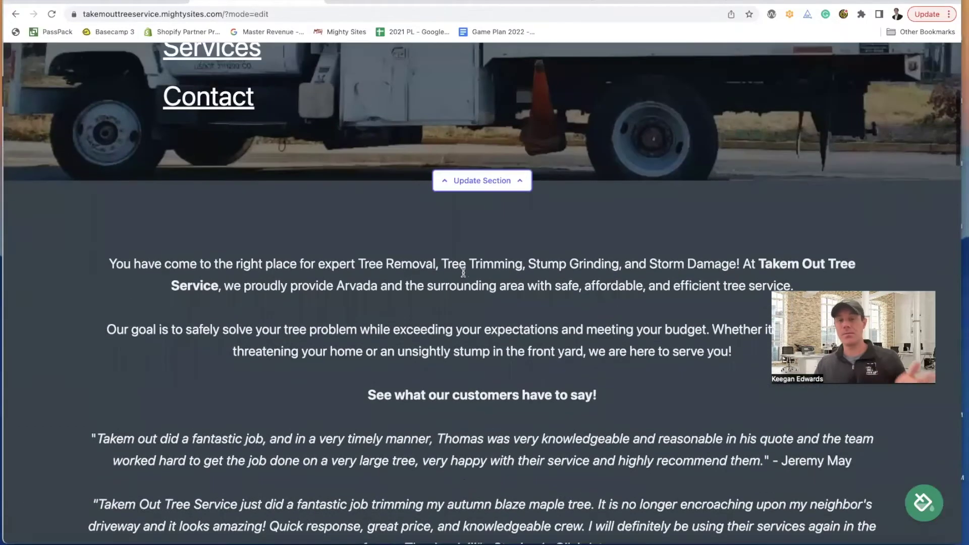
pyautogui.scroll(-3, 462, 271)
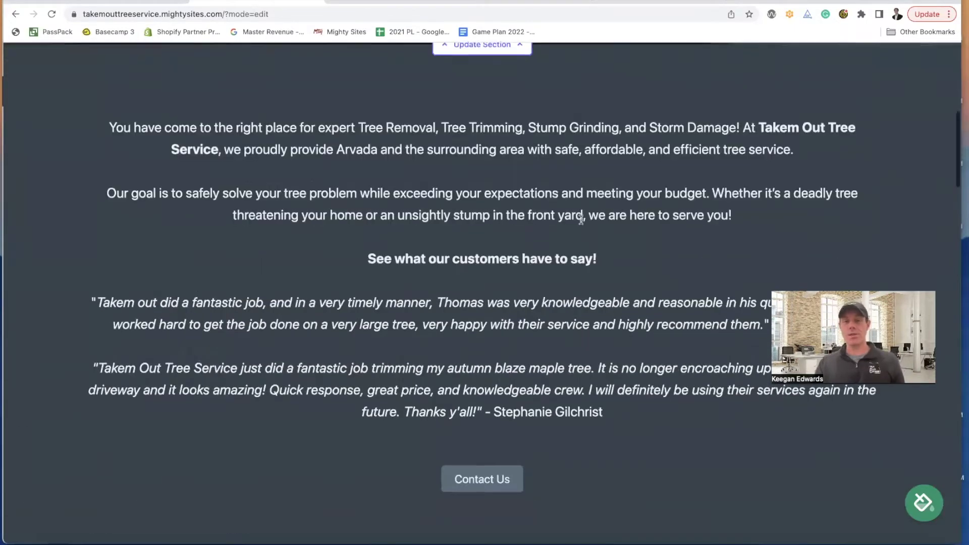
pyautogui.scroll(-2, 580, 220)
pyautogui.scroll(-3, 580, 220)
pyautogui.scroll(3, 556, 217)
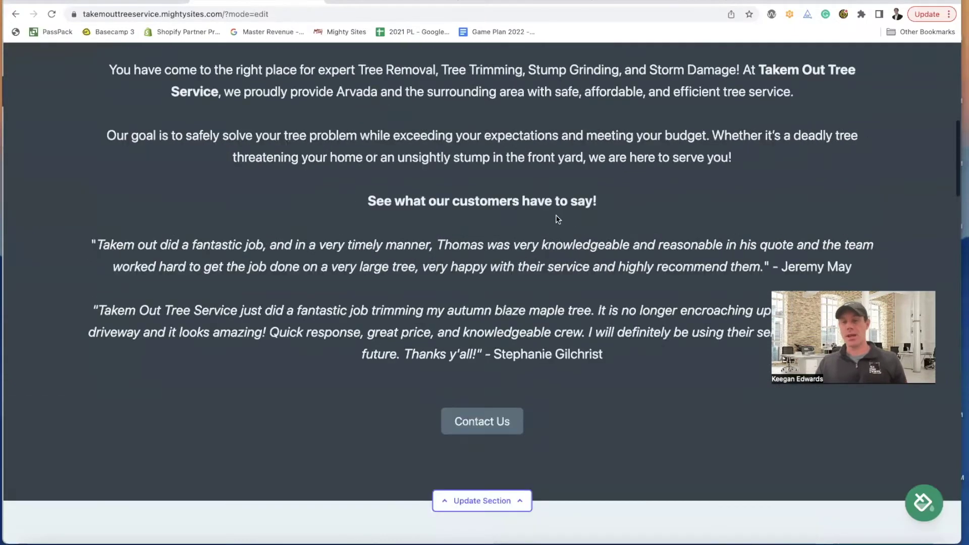
pyautogui.scroll(-2, 412, 239)
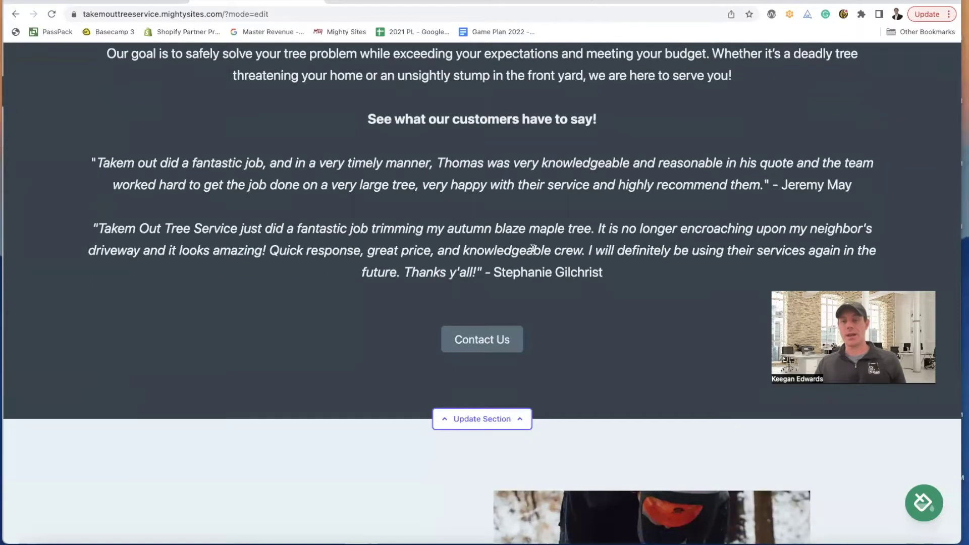
pyautogui.scroll(-8, 546, 248)
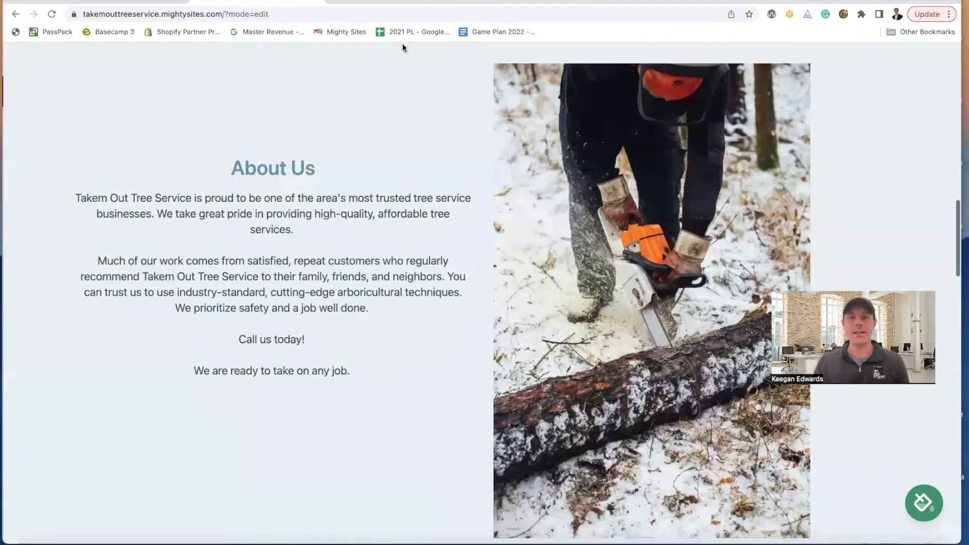
# - Close the Facebook photo and open the Take'm Out Tree Service page's About tab
pyautogui.click(525, 2)
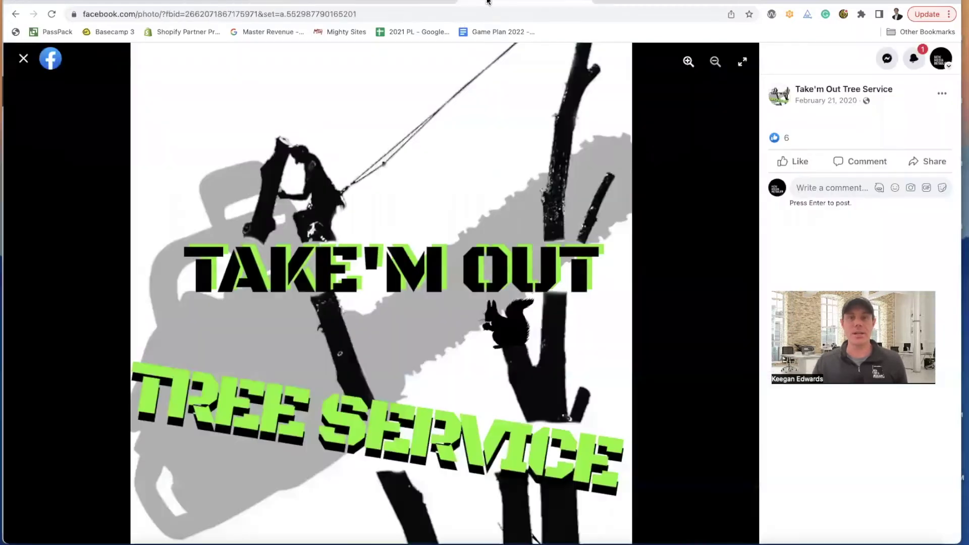
pyautogui.click(23, 59)
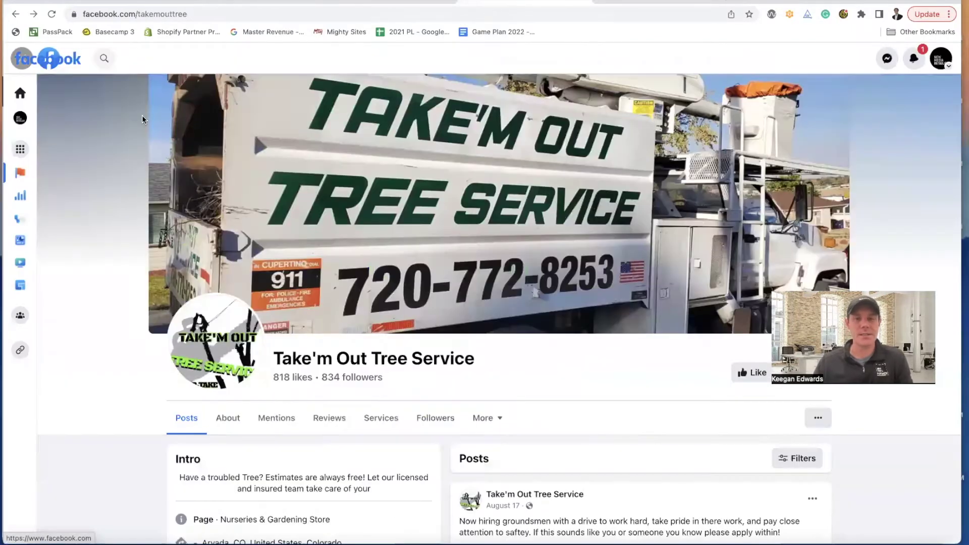
pyautogui.scroll(-3, 233, 227)
pyautogui.click(228, 281)
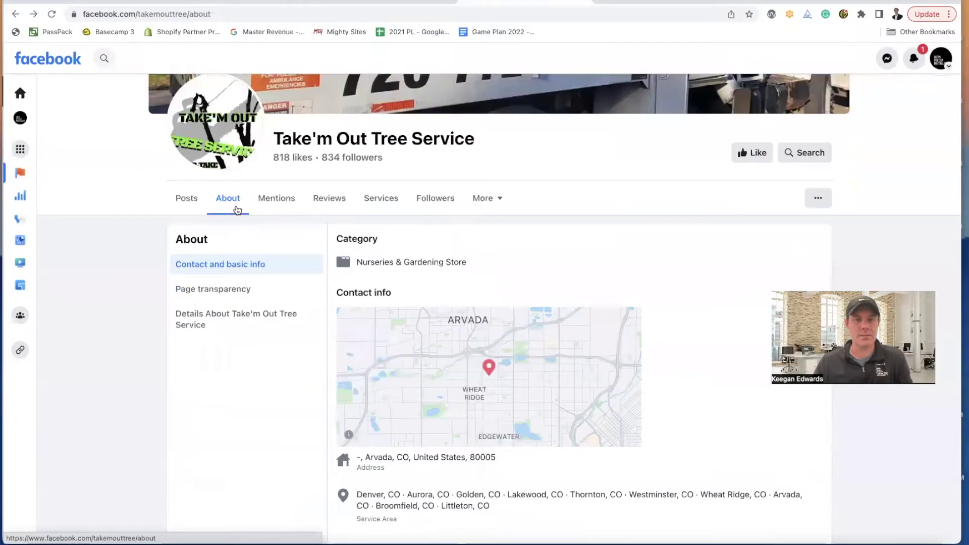
pyautogui.scroll(-3, 235, 208)
pyautogui.scroll(2, 237, 205)
# - Review the Details, Page transparency and Contact and basic info sections, then return to the site editor
pyautogui.click(238, 199)
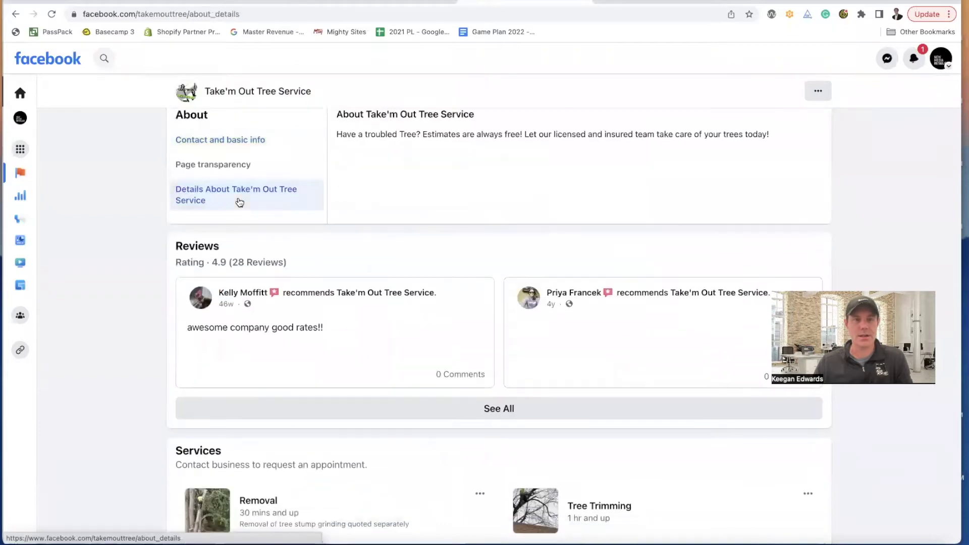
pyautogui.scroll(2, 270, 218)
pyautogui.click(273, 221)
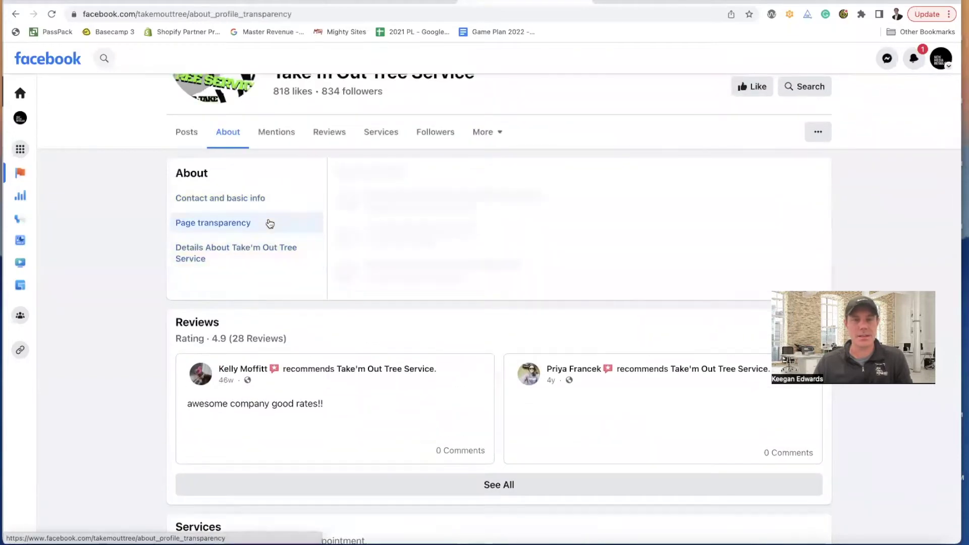
pyautogui.click(256, 202)
pyautogui.scroll(-6, 258, 204)
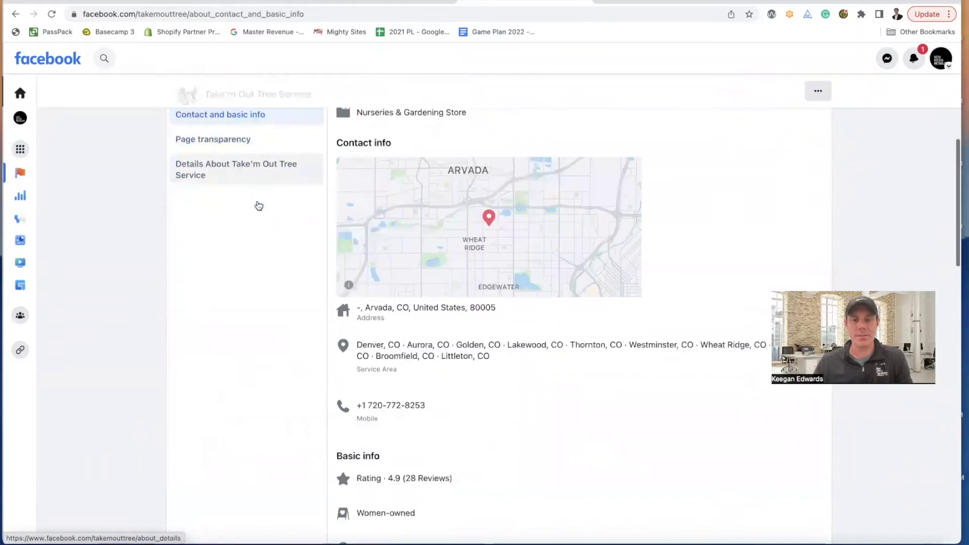
pyautogui.scroll(10, 258, 204)
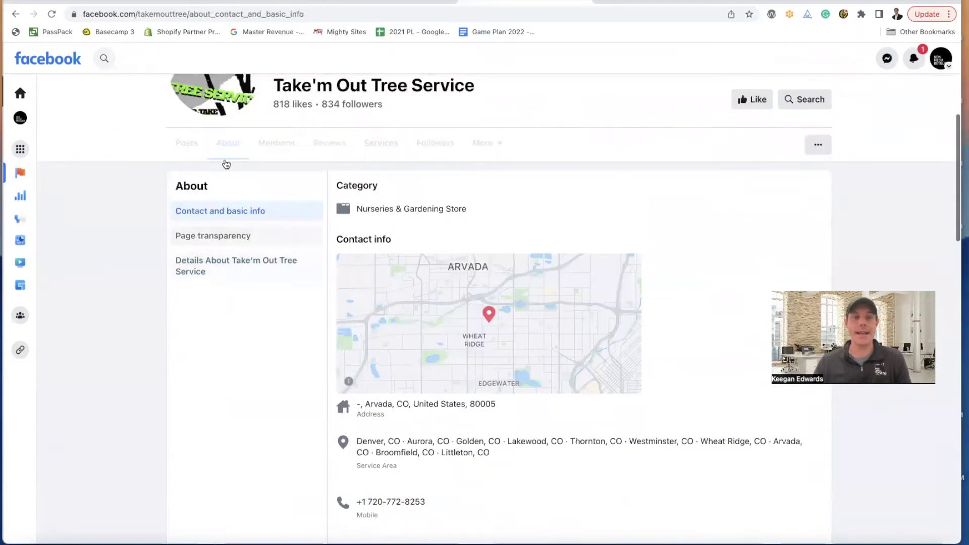
pyautogui.click(192, 210)
pyautogui.click(250, 3)
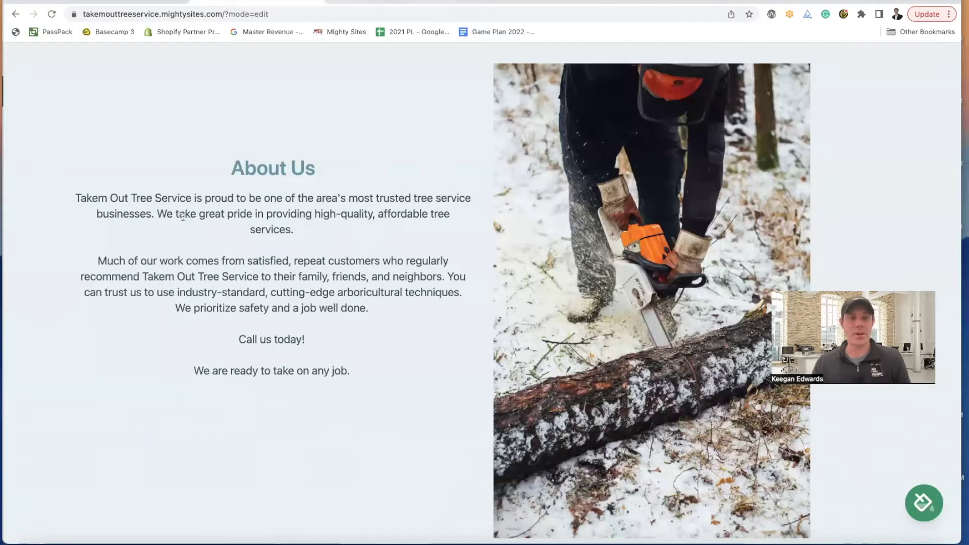
pyautogui.moveTo(77, 198); pyautogui.dragTo(191, 198)
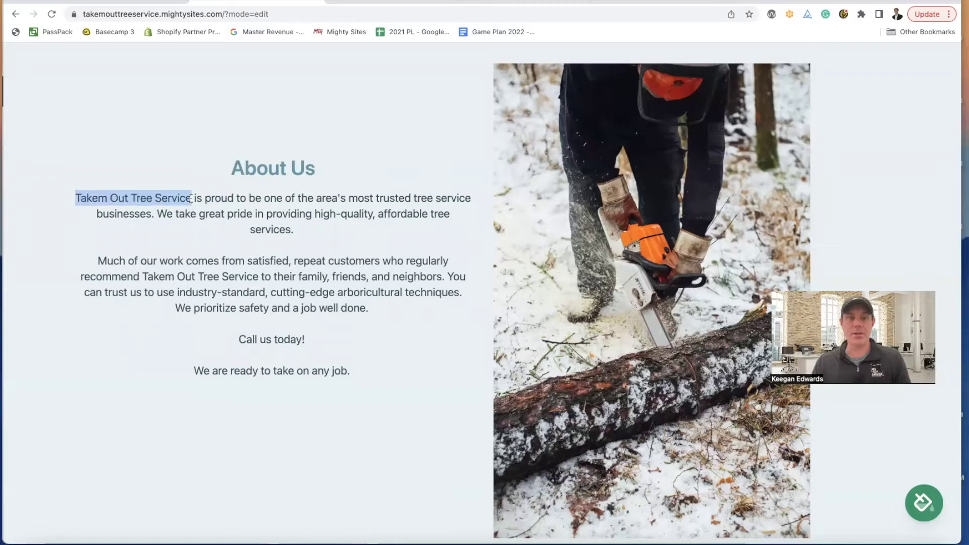
pyautogui.scroll(-1, 232, 293)
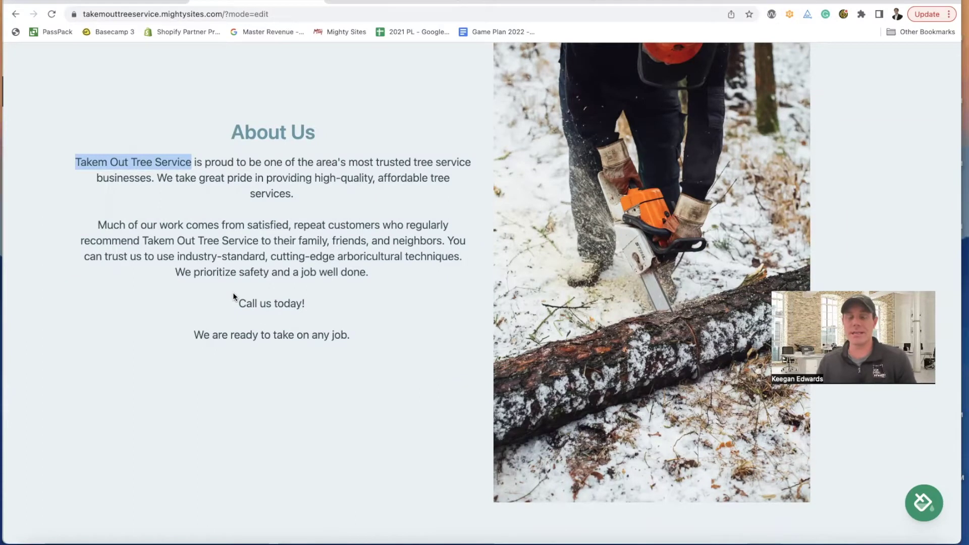
pyautogui.click(238, 294)
pyautogui.scroll(-2, 255, 313)
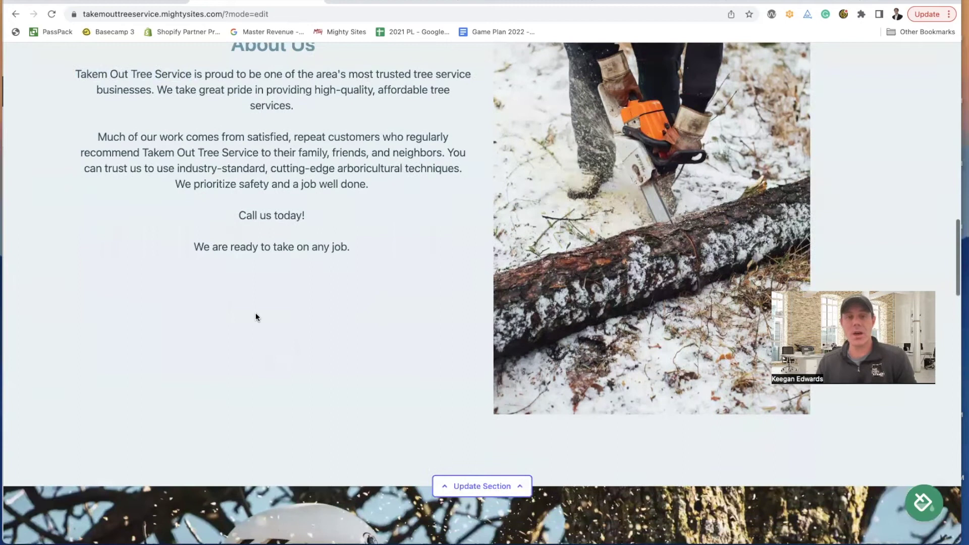
pyautogui.scroll(3, 255, 313)
pyautogui.scroll(-10, 256, 313)
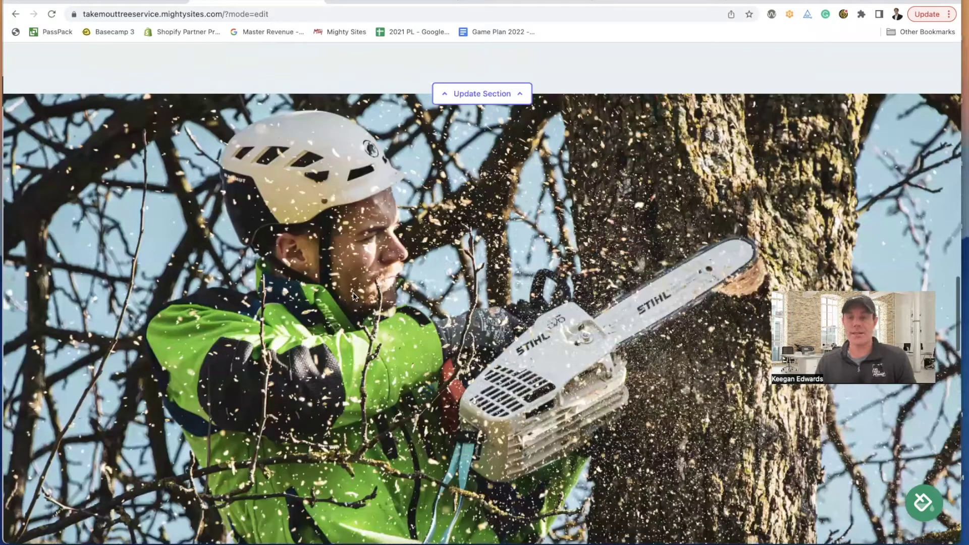
pyautogui.scroll(-1, 353, 293)
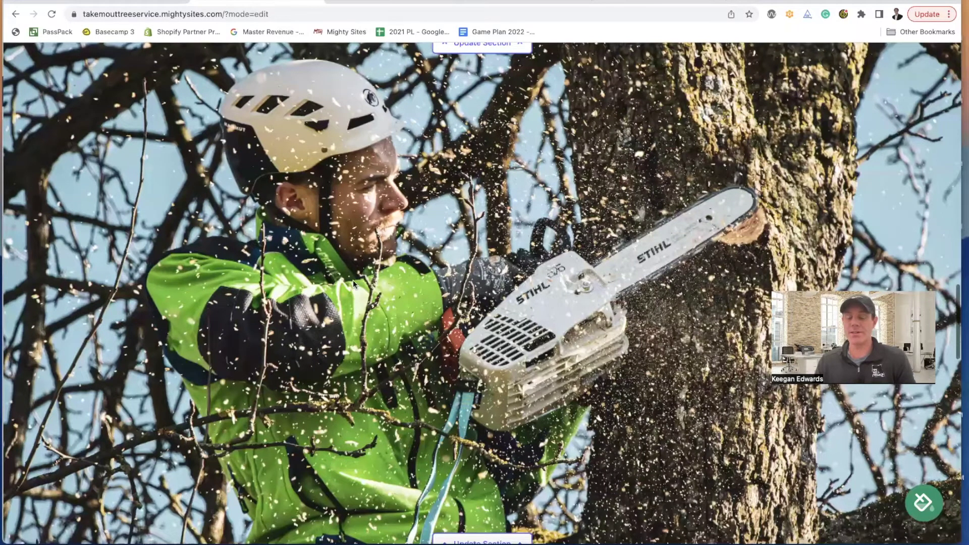
pyautogui.scroll(-1, 353, 280)
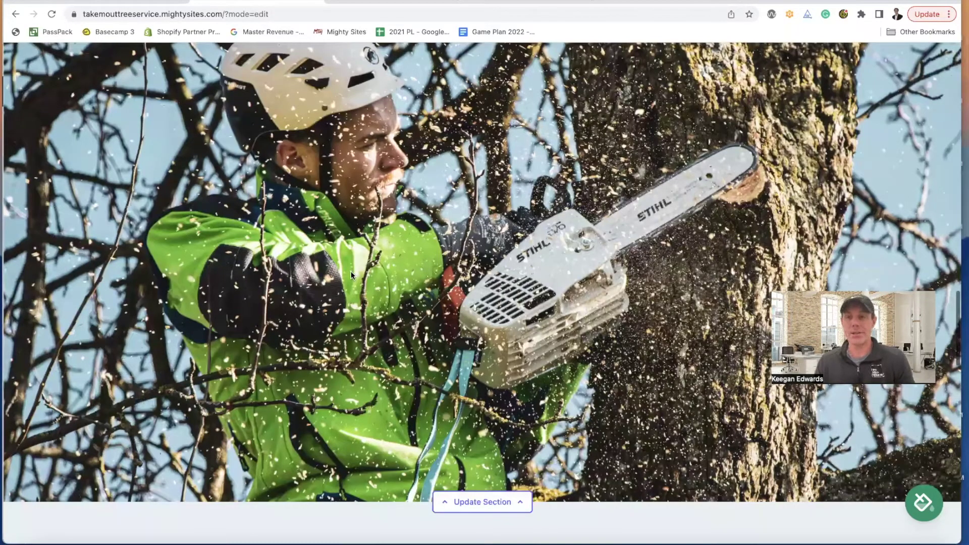
pyautogui.scroll(-10, 350, 271)
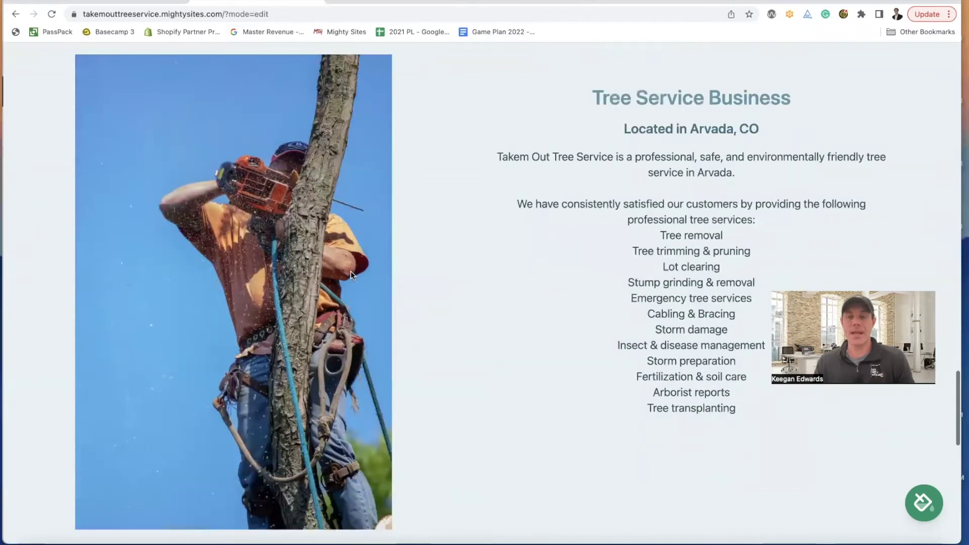
pyautogui.scroll(-1, 352, 276)
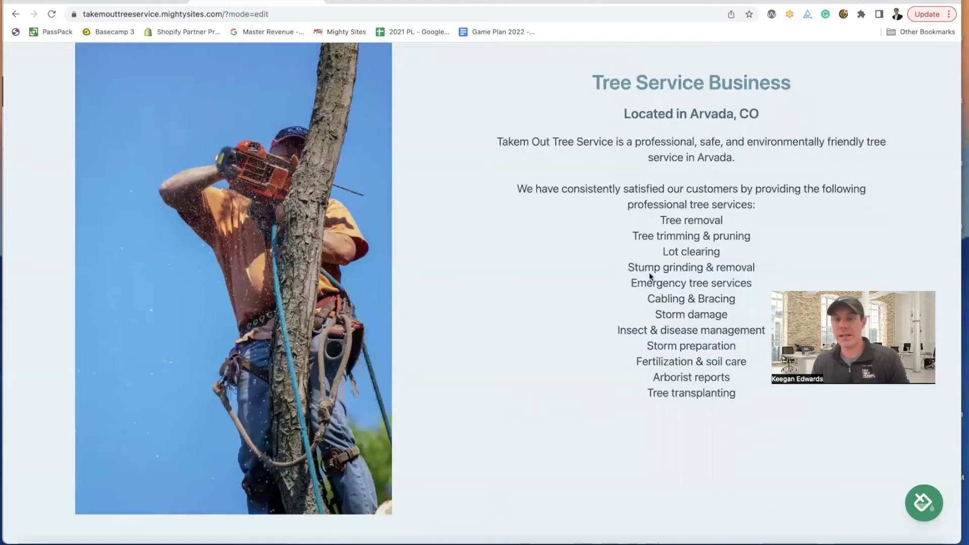
pyautogui.scroll(-3, 691, 273)
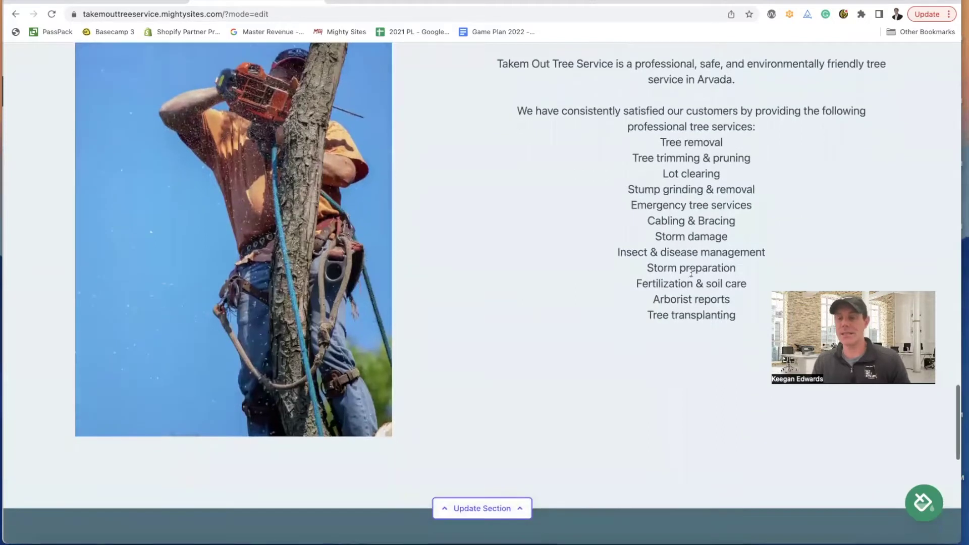
pyautogui.scroll(-15, 670, 207)
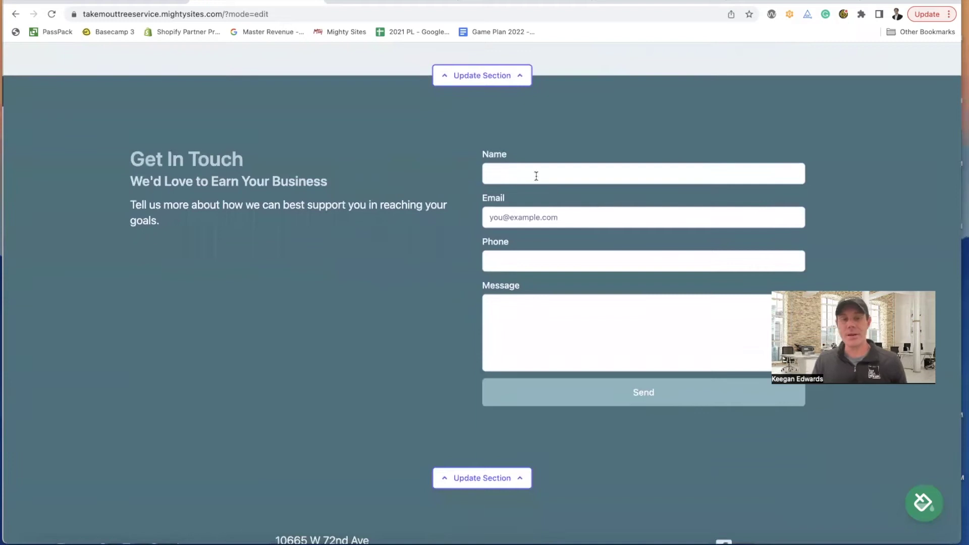
pyautogui.scroll(-3, 538, 176)
pyautogui.scroll(3, 537, 178)
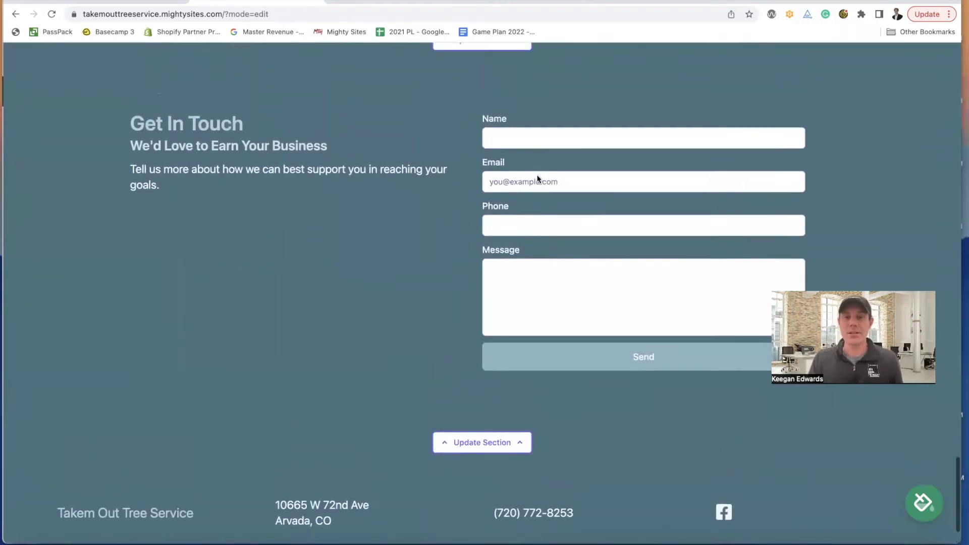
pyautogui.click(525, 148)
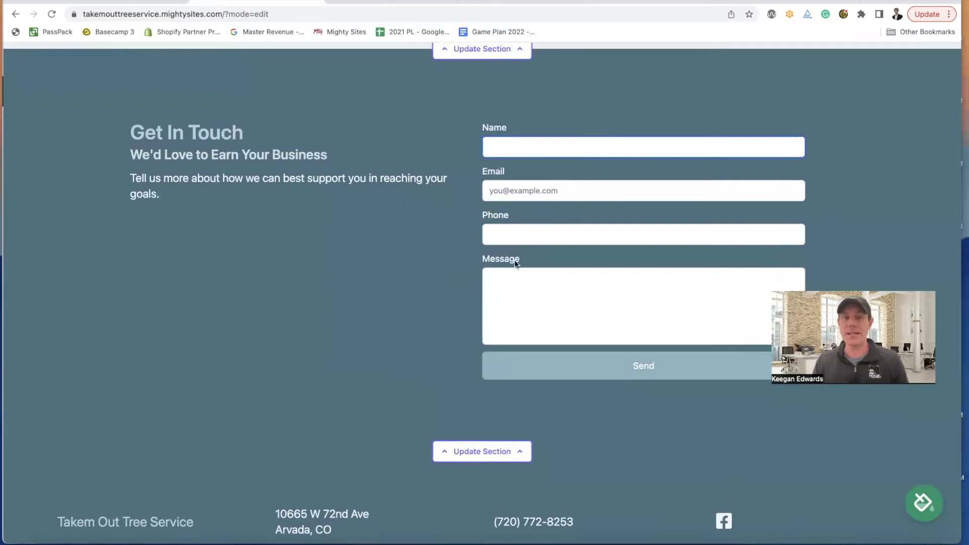
pyautogui.scroll(10, 401, 195)
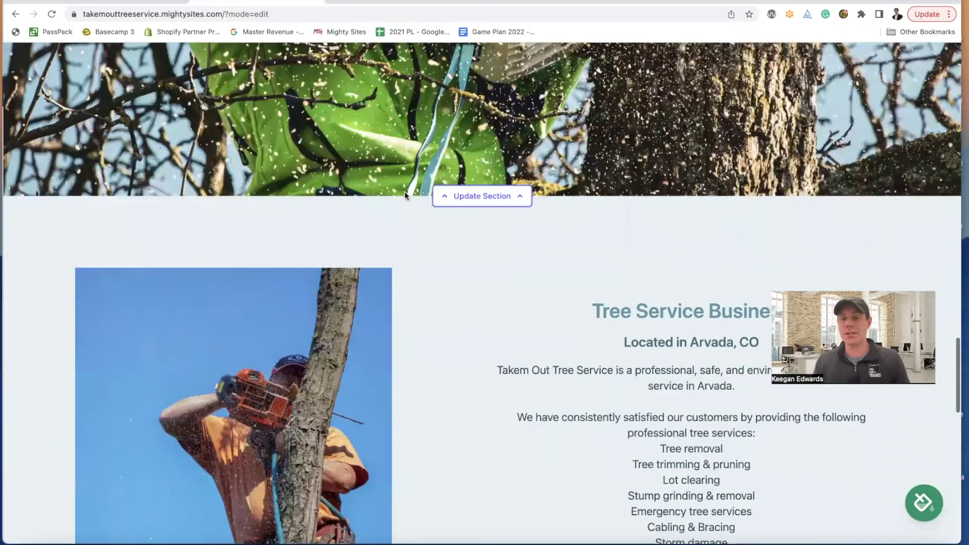
pyautogui.scroll(10, 404, 195)
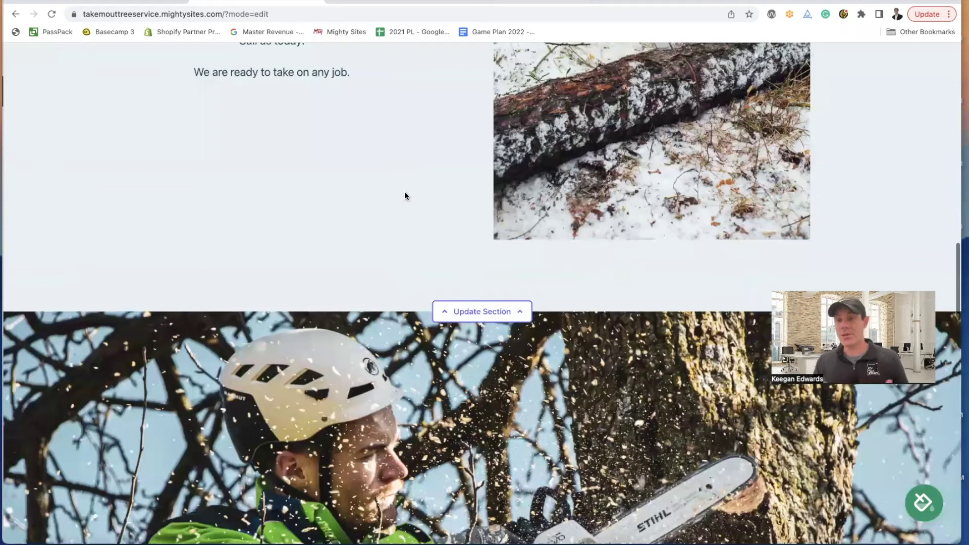
pyautogui.scroll(1, 405, 195)
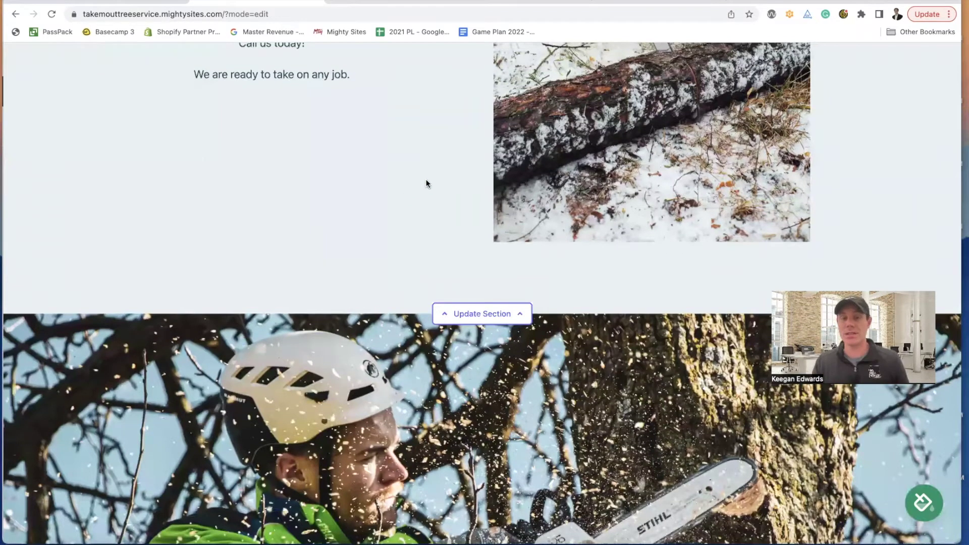
pyautogui.scroll(-6, 457, 158)
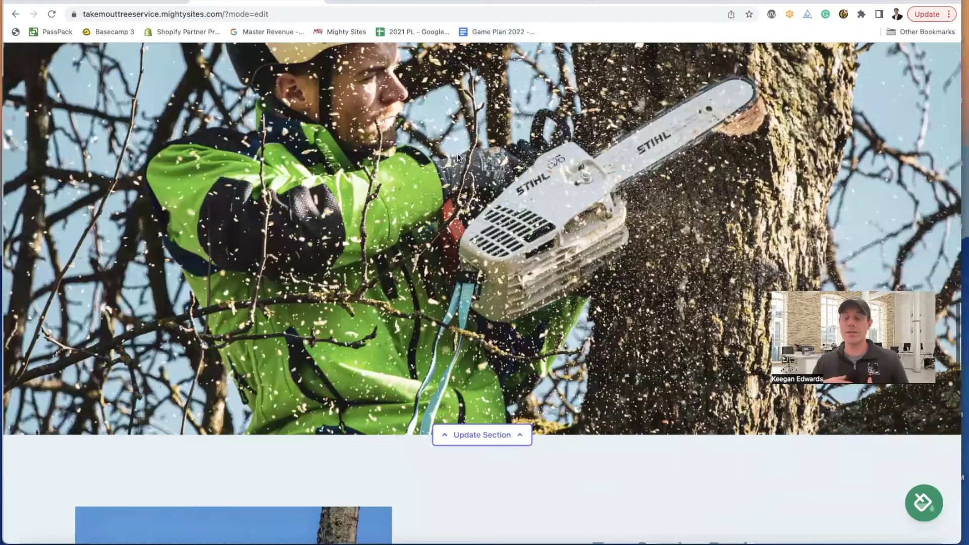
pyautogui.scroll(-5, 458, 158)
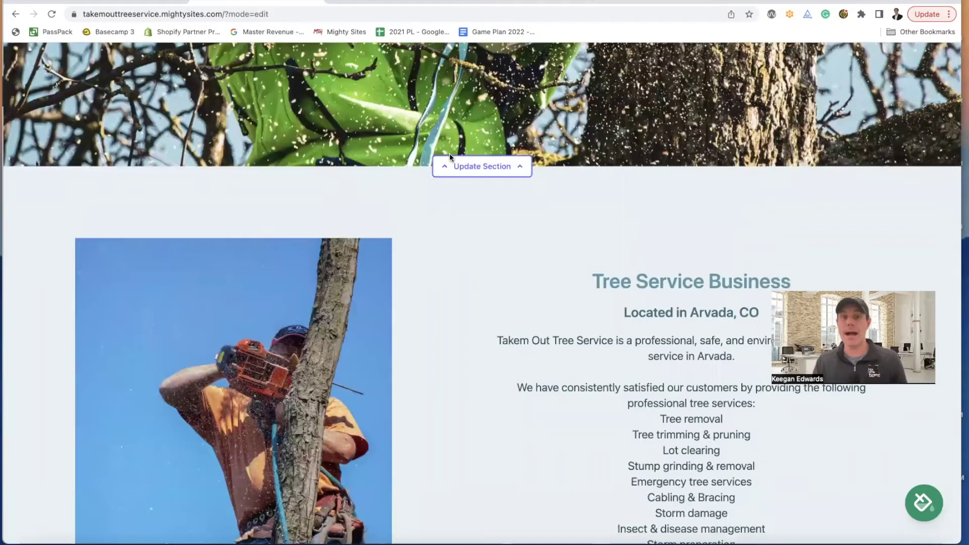
pyautogui.scroll(4, 449, 153)
pyautogui.scroll(10, 481, 119)
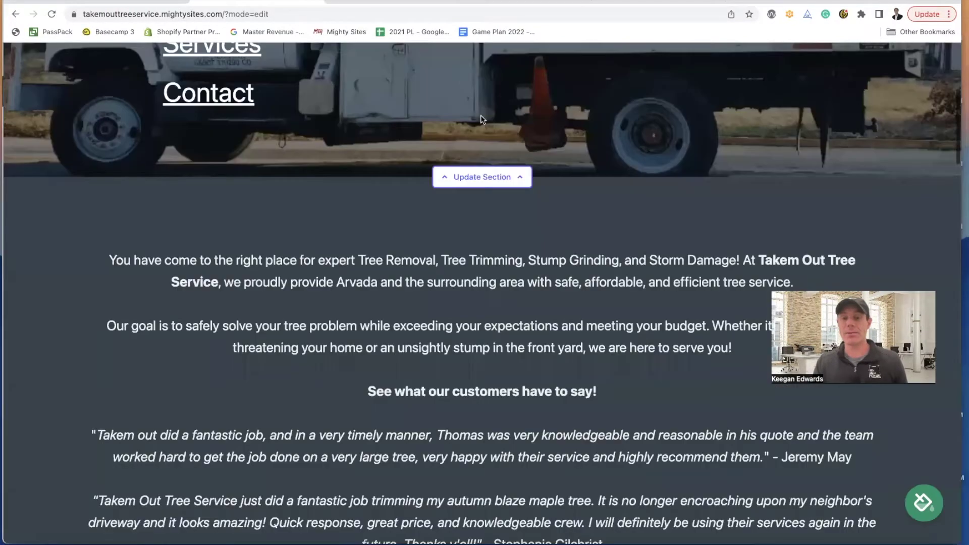
pyautogui.scroll(-15, 482, 119)
pyautogui.scroll(3, 614, 297)
# - Enter a test name and e-mail address in the Get In Touch form
pyautogui.click(521, 172)
pyautogui.write('Keegan')
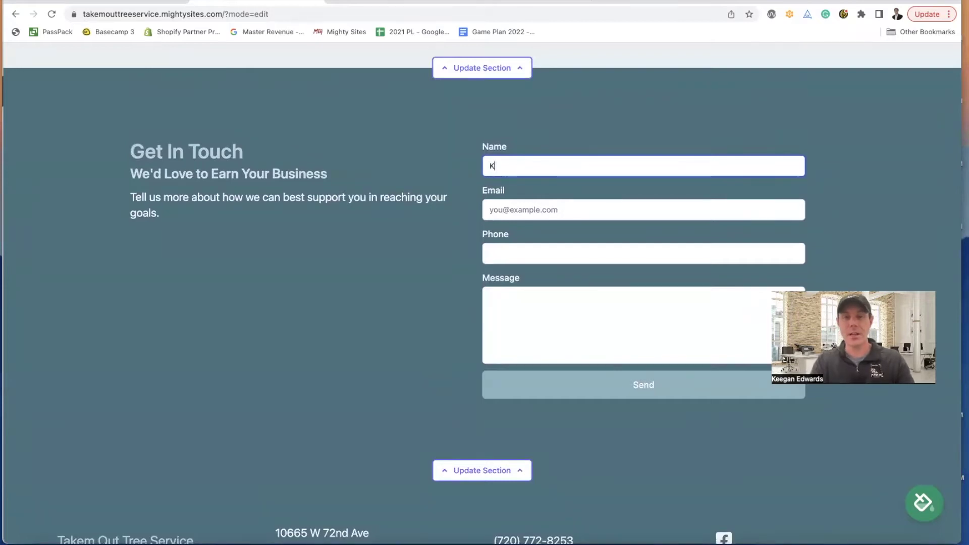
pyautogui.press('Tab')
pyautogui.press('Tab')
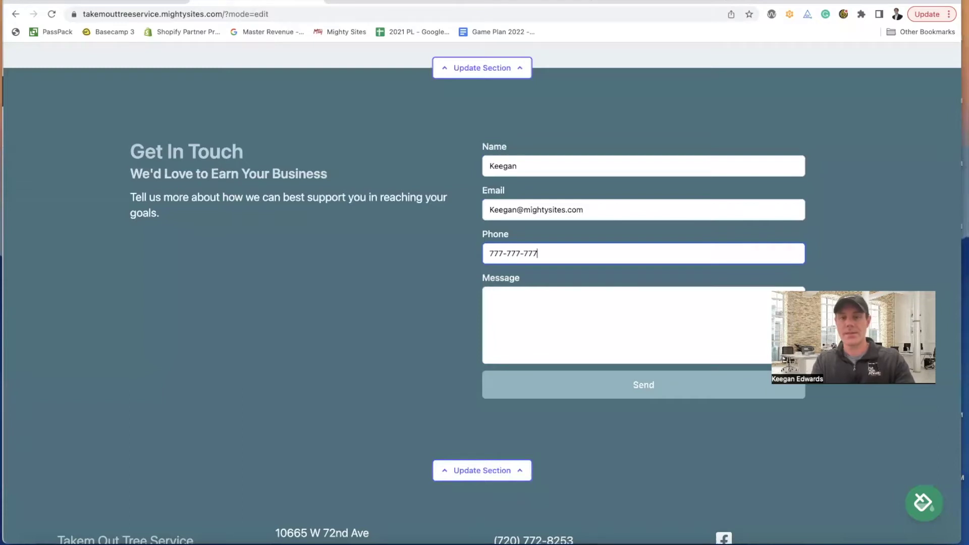
# - Write 'I am interested in your tree removal services' as the message and send it
pyautogui.click(538, 308)
pyautogui.write('ThisI am')
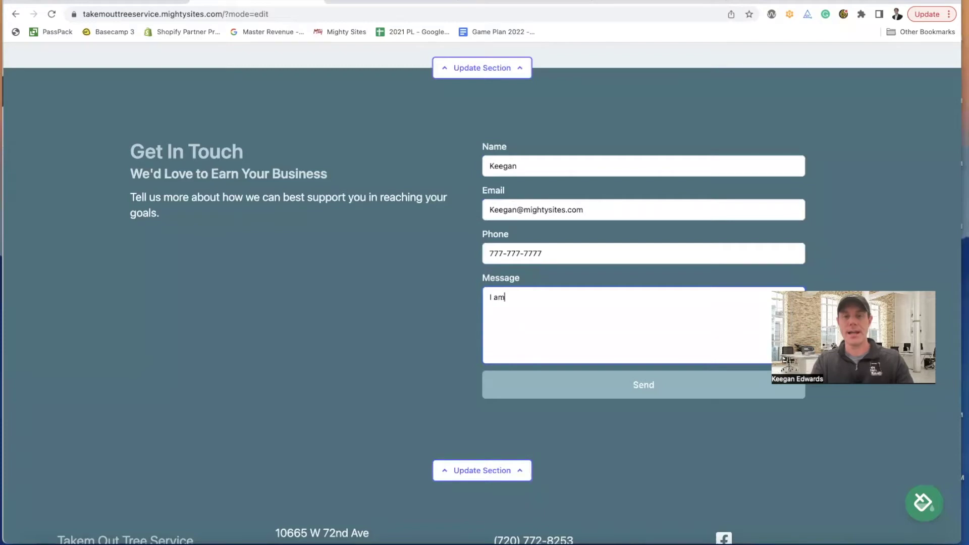
pyautogui.write(' interested in you')
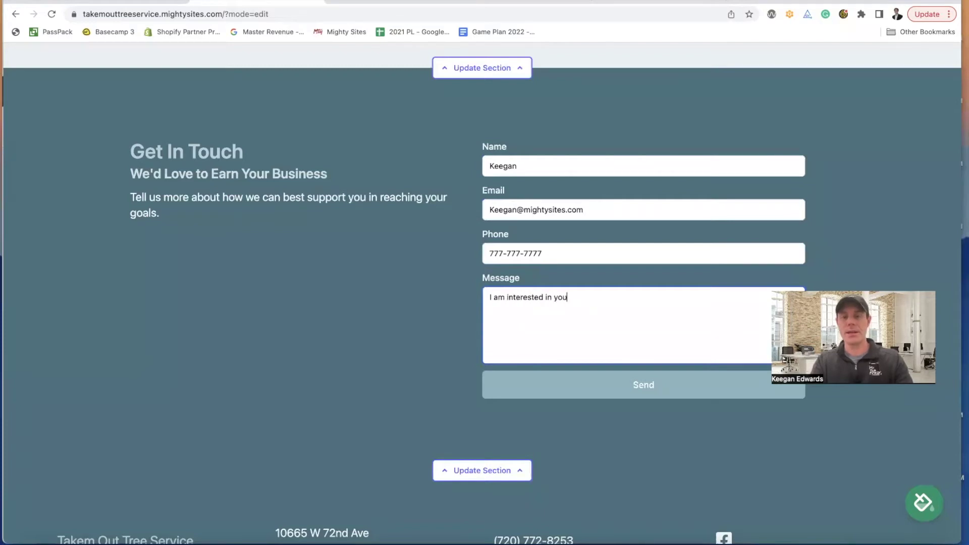
pyautogui.write('r tree removal services')
pyautogui.click(596, 392)
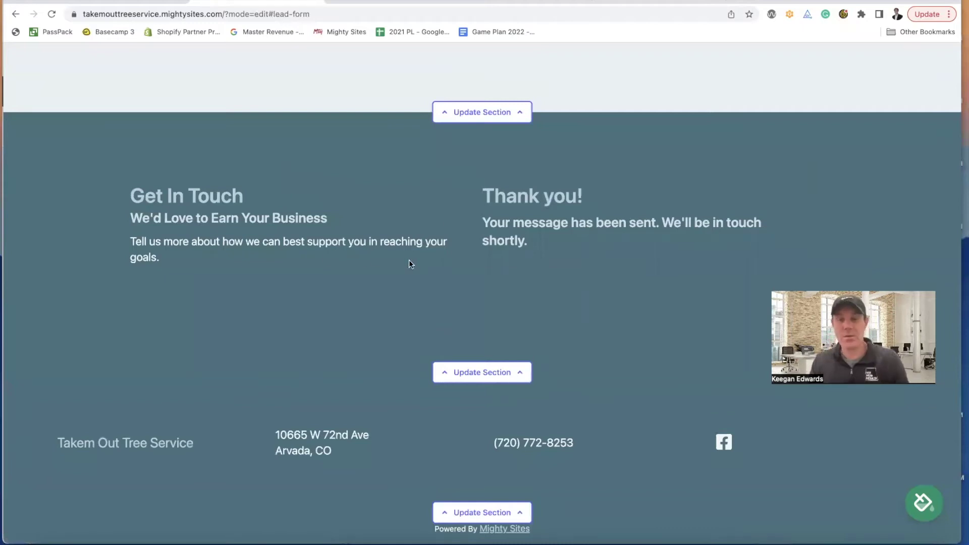
pyautogui.scroll(20, 408, 260)
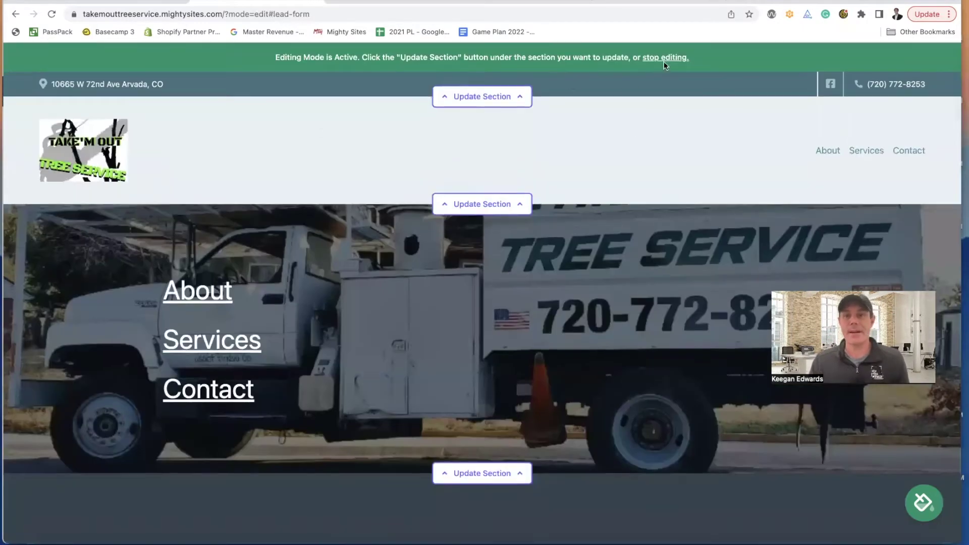
# - Stop editing, open the Site Dashboard's leads and view the test lead's tree-removal message
pyautogui.click(664, 58)
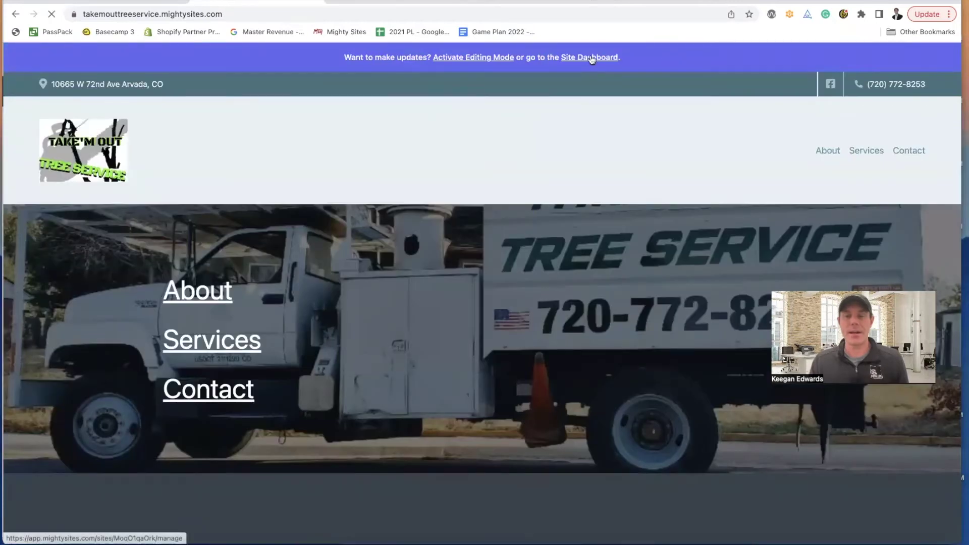
pyautogui.click(592, 59)
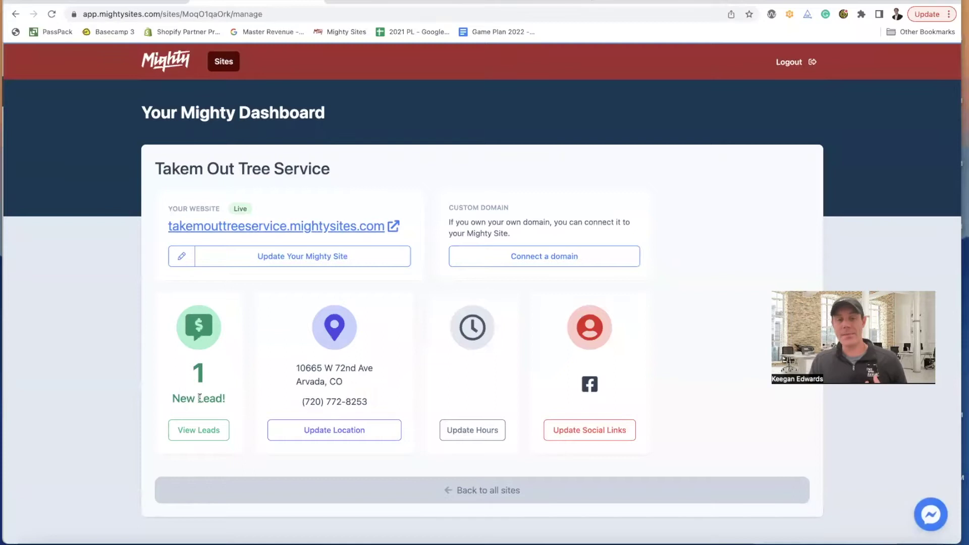
pyautogui.click(199, 430)
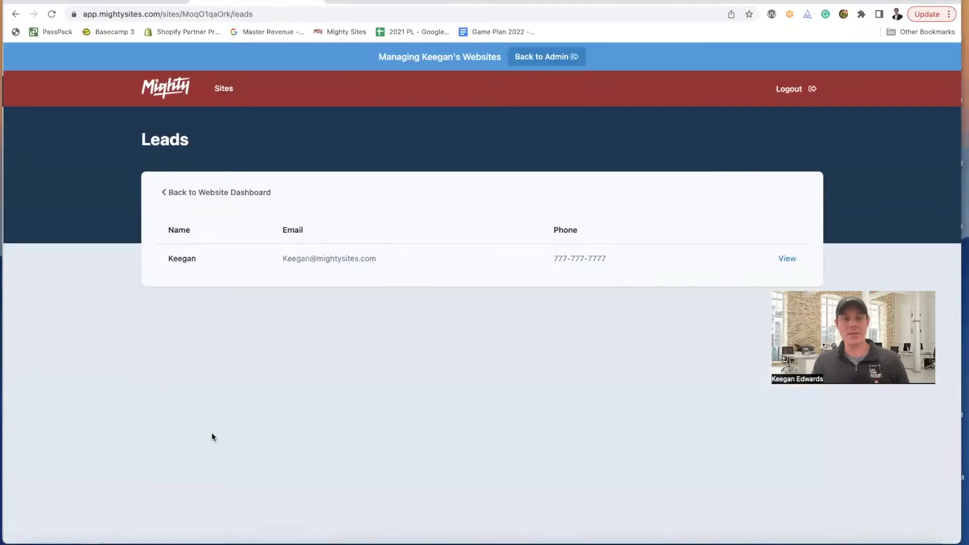
pyautogui.click(786, 258)
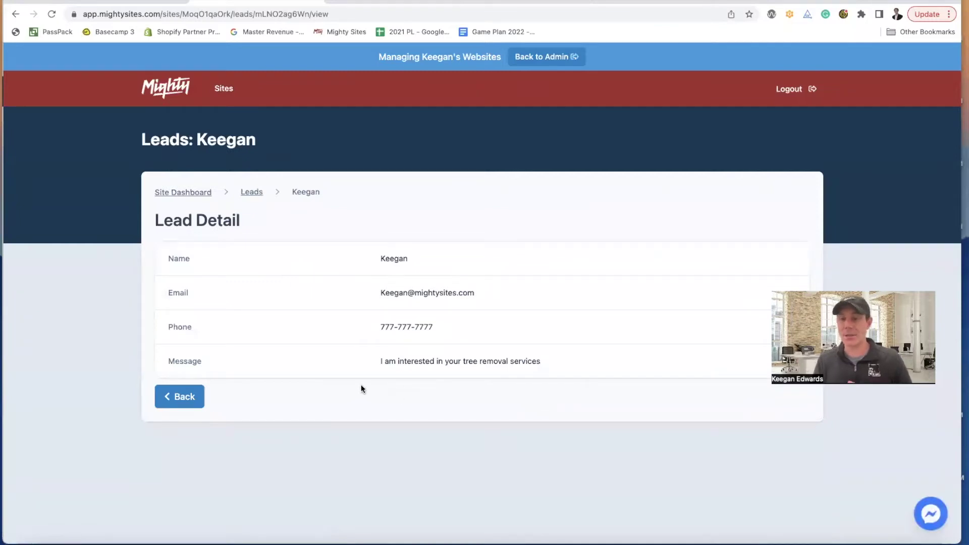
pyautogui.click(249, 193)
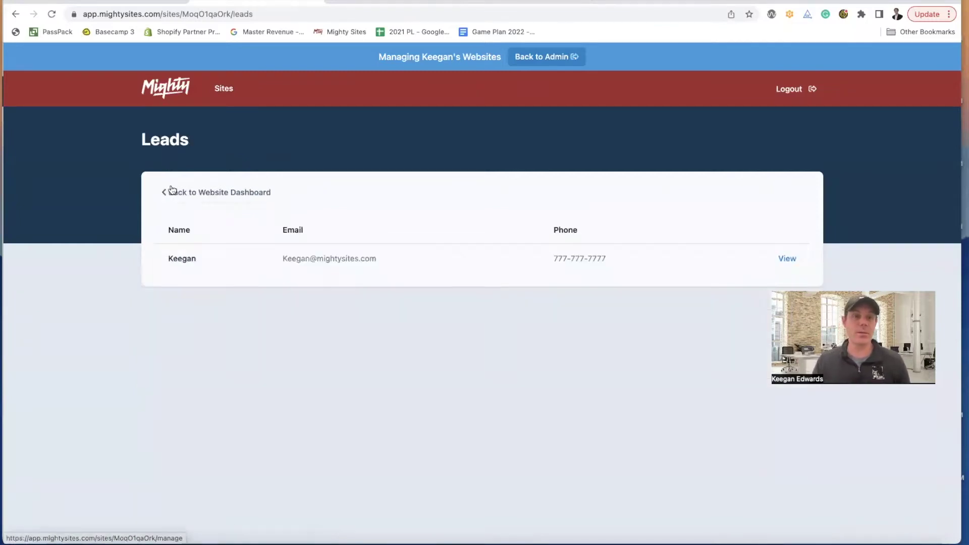
# - Go back to the website dashboard and choose 'Connect a domain'
pyautogui.click(172, 192)
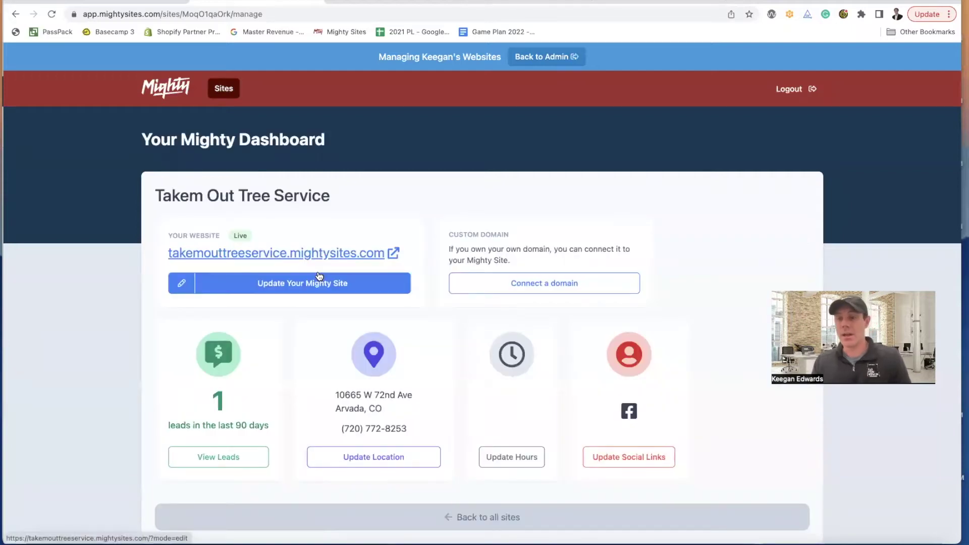
pyautogui.click(550, 284)
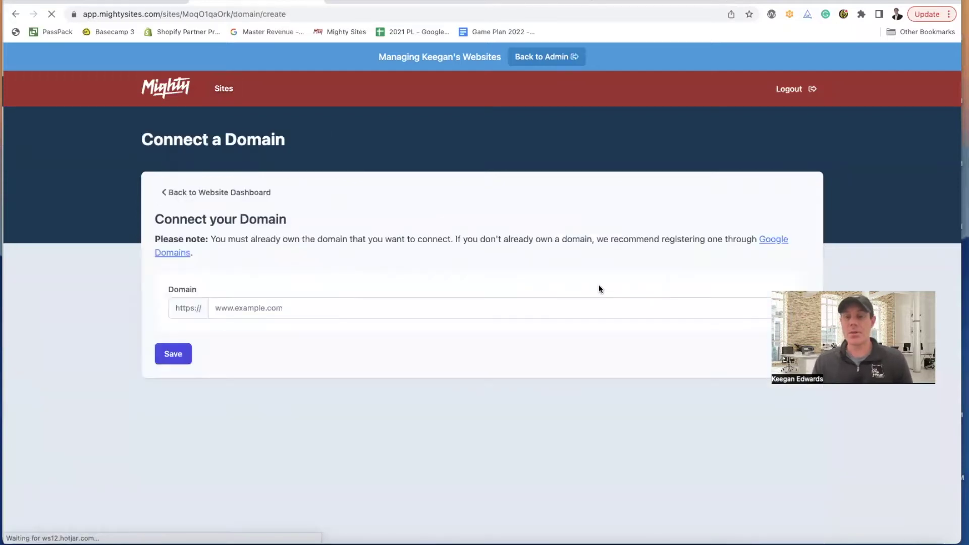
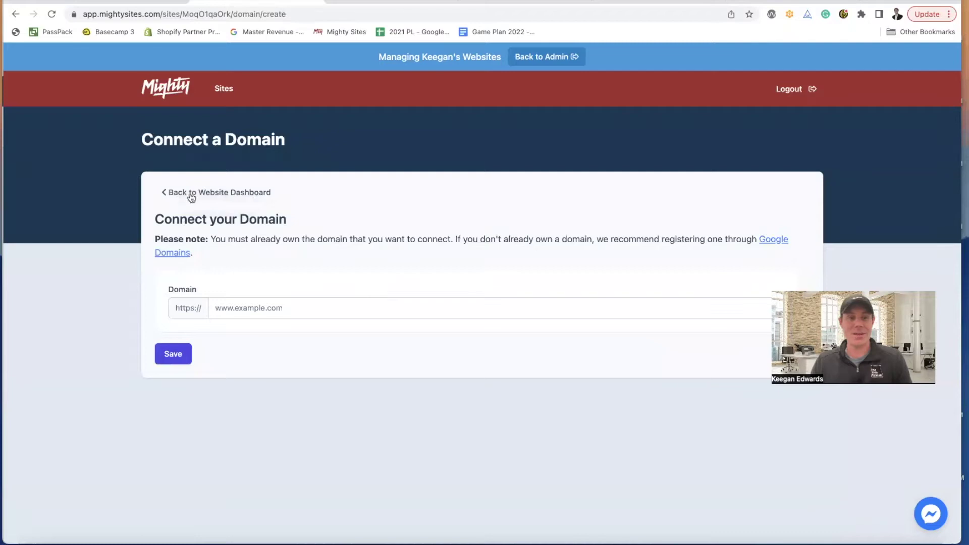
# - Leave Connect a Domain without saving and return to the Takem Out Tree Service site dashboard
pyautogui.click(192, 191)
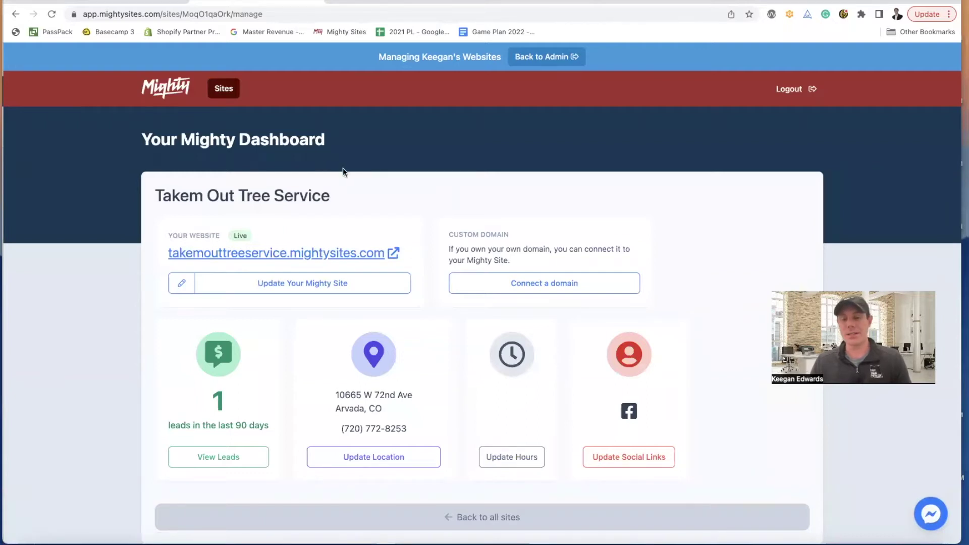
pyautogui.scroll(-1, 344, 168)
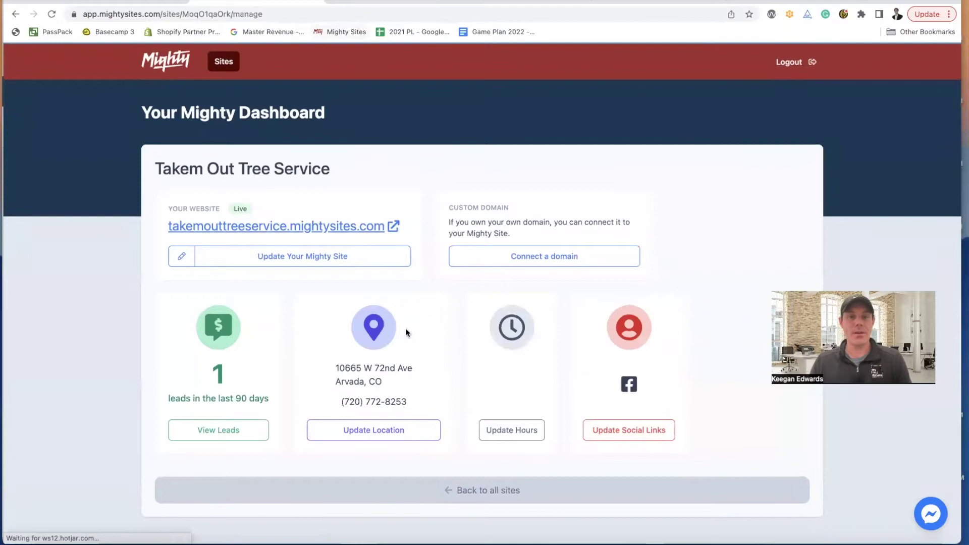
# - Open the Takem Out Tree Service site for editing and scroll down to the theme picker
pyautogui.click(338, 264)
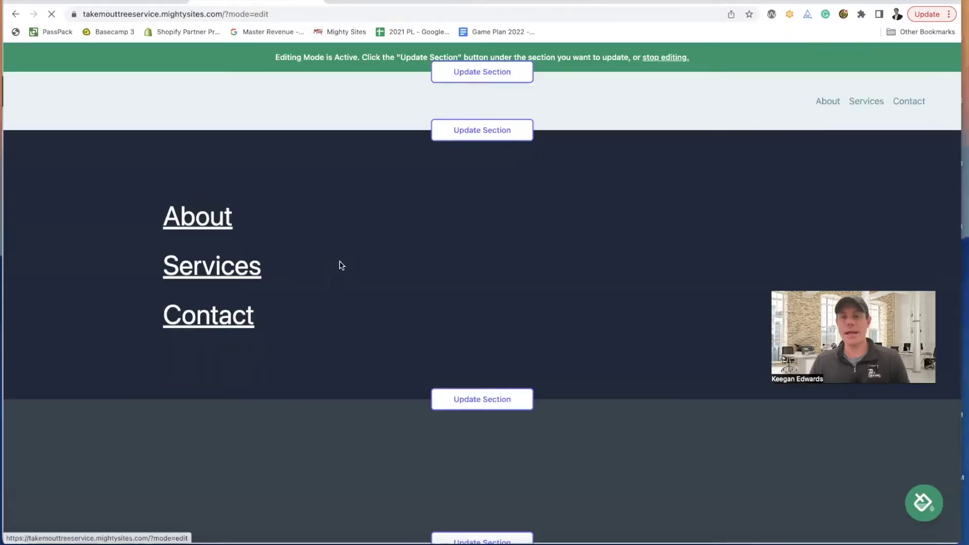
pyautogui.scroll(-4, 340, 266)
pyautogui.scroll(-6, 340, 267)
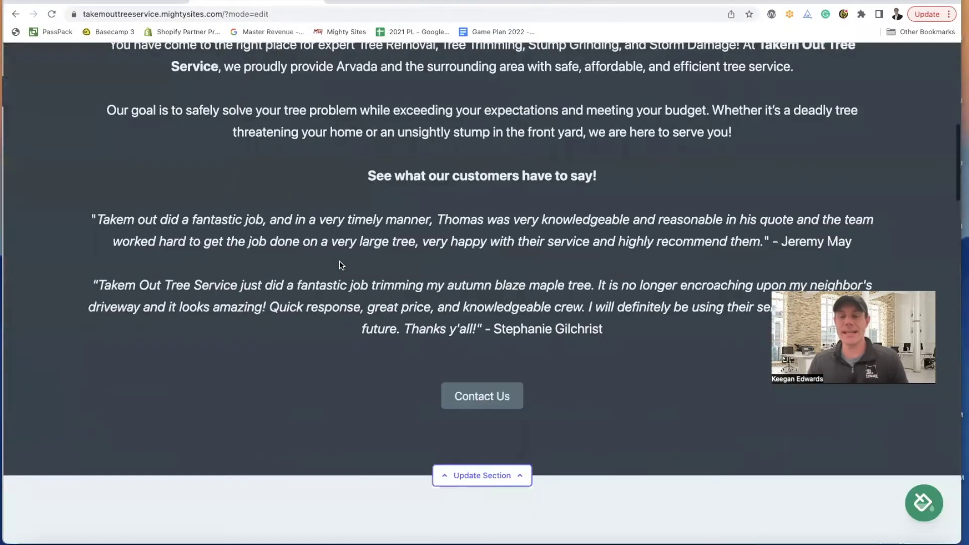
pyautogui.scroll(15, 516, 259)
pyautogui.scroll(-1, 516, 258)
pyautogui.scroll(-6, 516, 259)
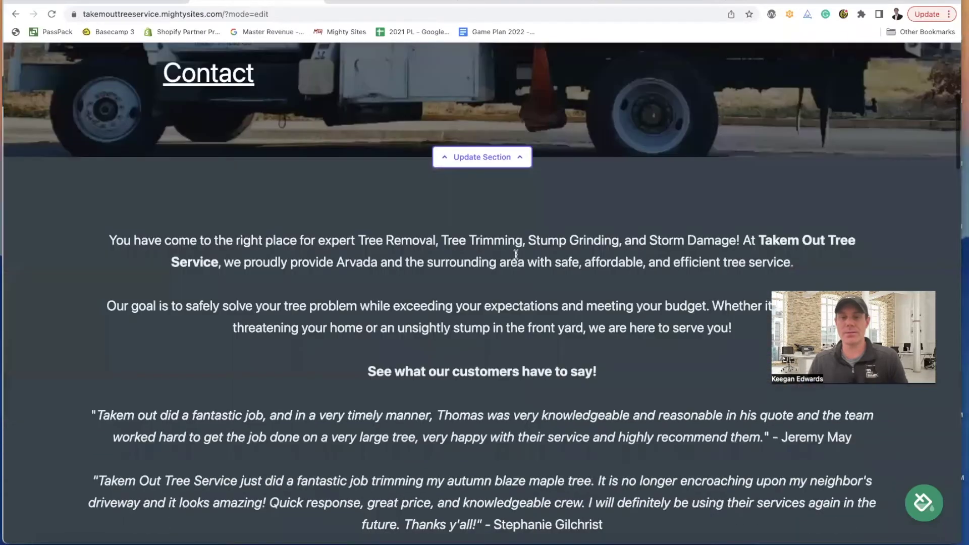
pyautogui.scroll(1, 516, 259)
pyautogui.scroll(-6, 516, 259)
pyautogui.scroll(-15, 516, 258)
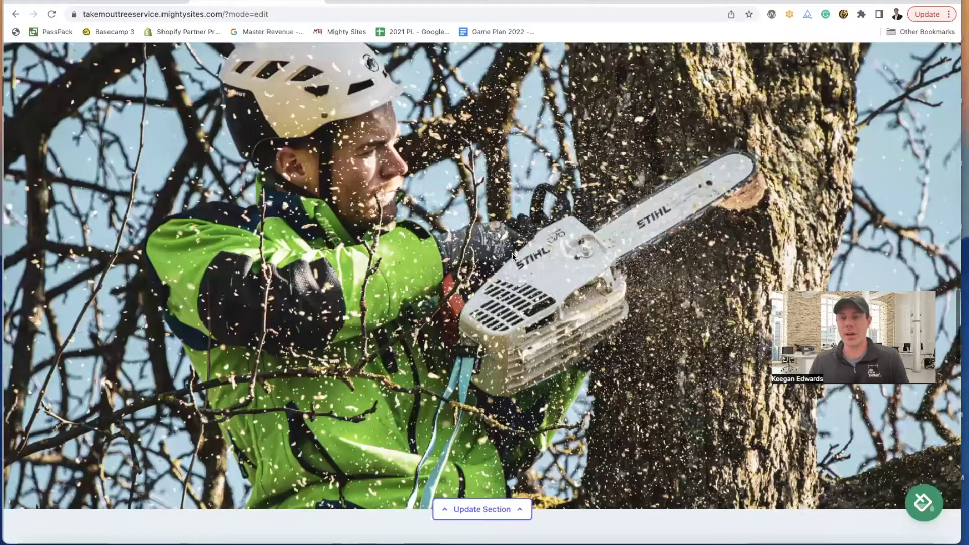
pyautogui.scroll(-10, 600, 344)
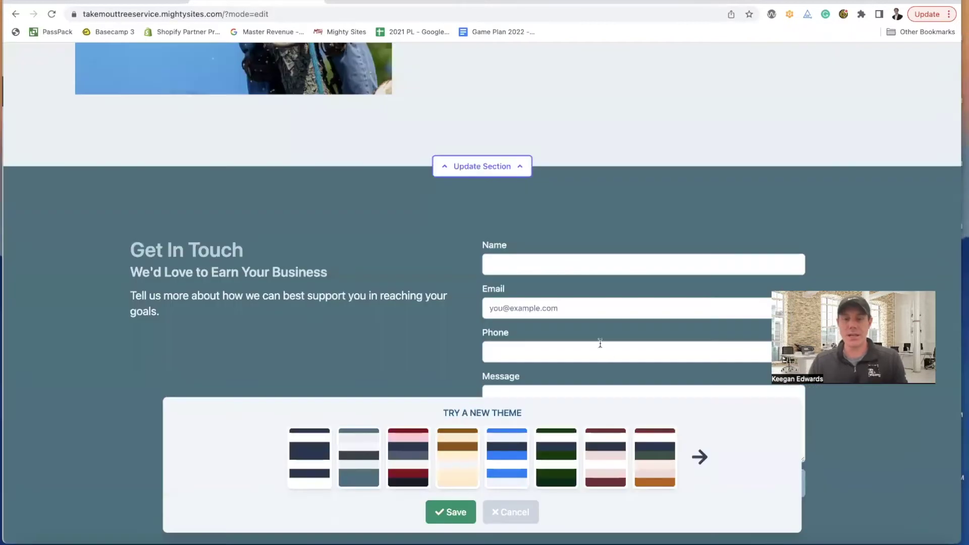
# - Page through the colour theme options, then cancel without changing the theme
pyautogui.click(706, 473)
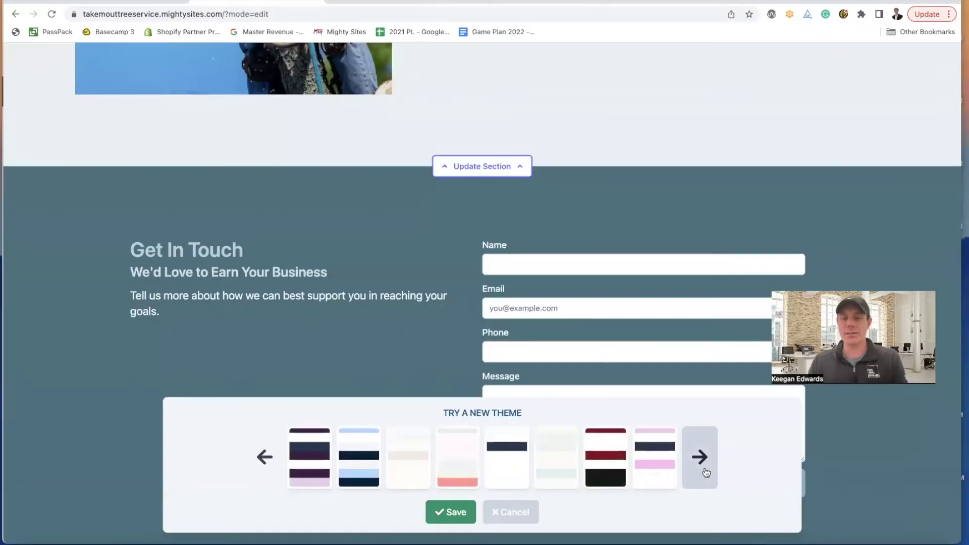
pyautogui.click(706, 472)
pyautogui.click(259, 462)
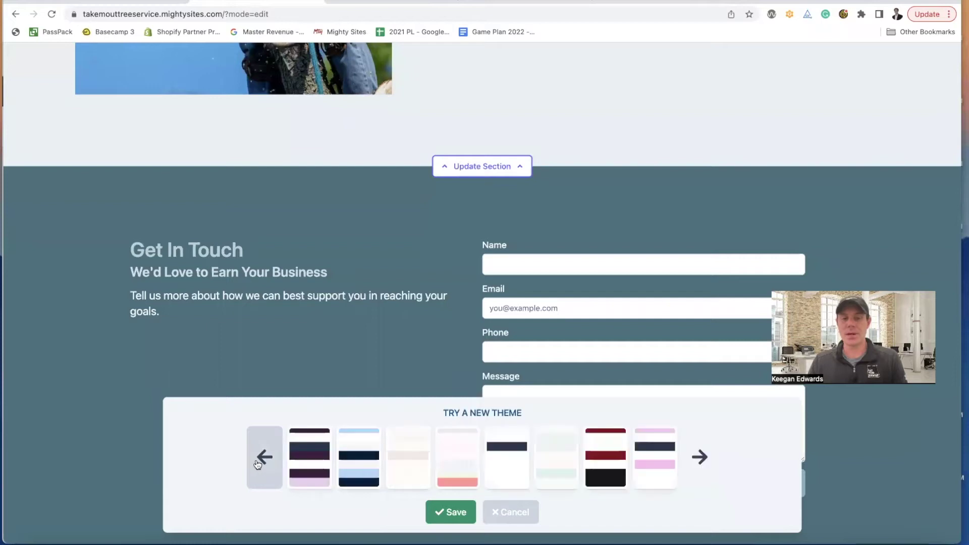
pyautogui.click(257, 463)
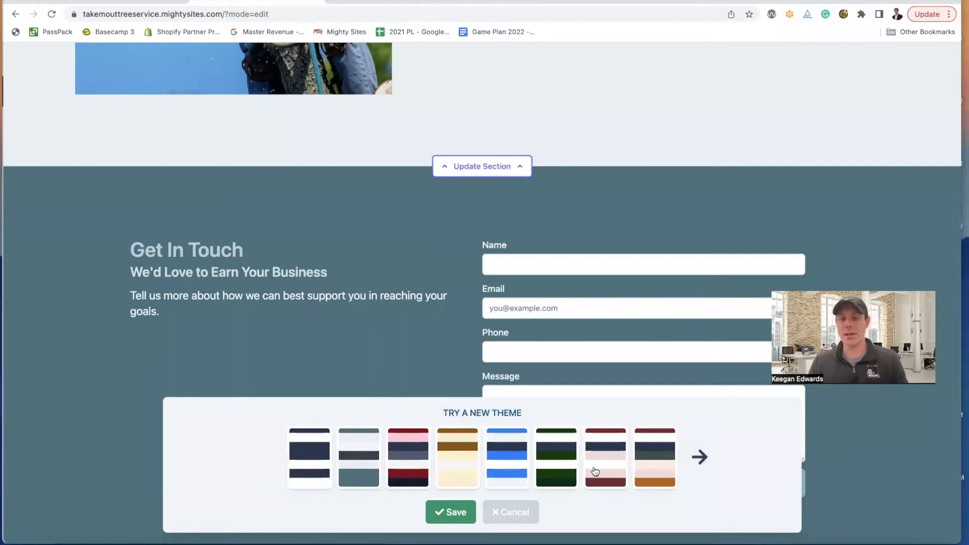
pyautogui.click(520, 517)
pyautogui.scroll(10, 568, 458)
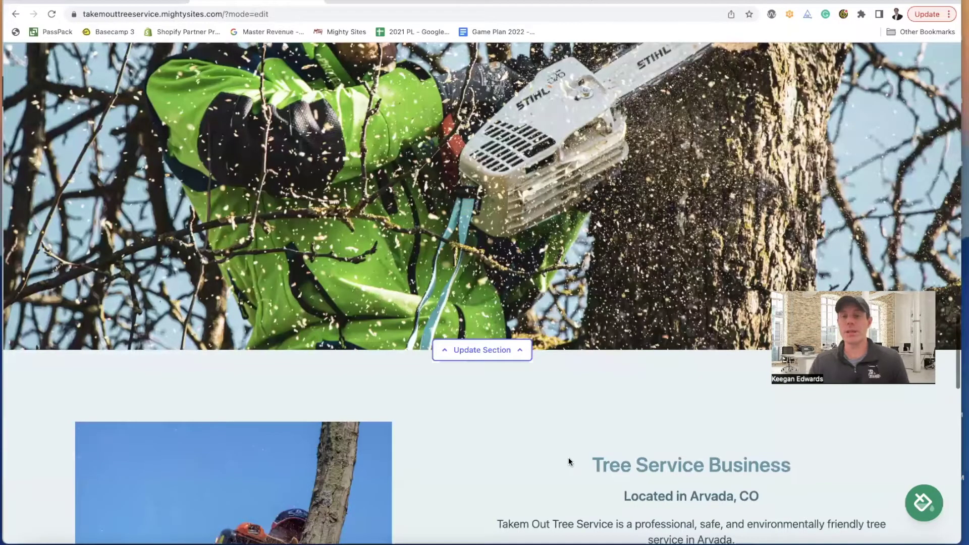
pyautogui.scroll(10, 569, 460)
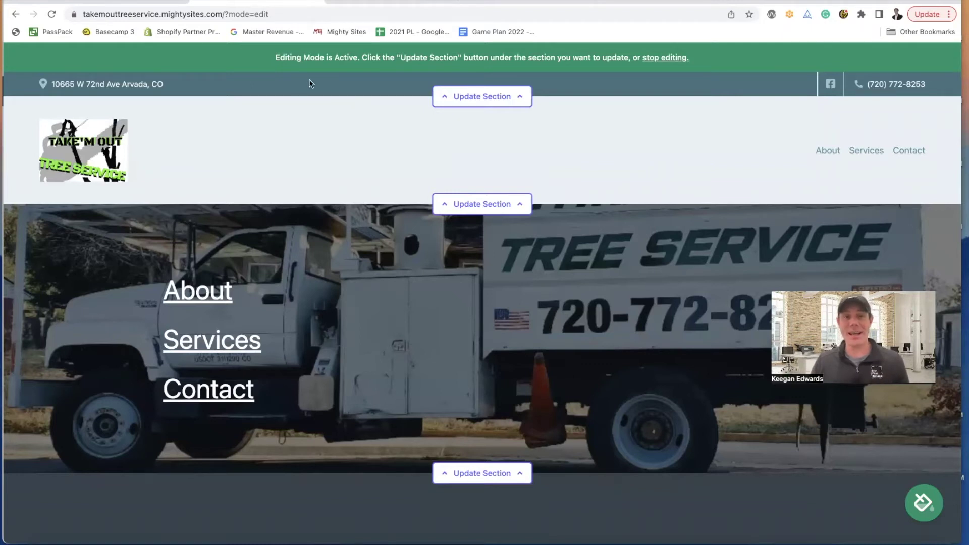
# - Stop editing and start adding a new website from the all-sites list
pyautogui.click(676, 58)
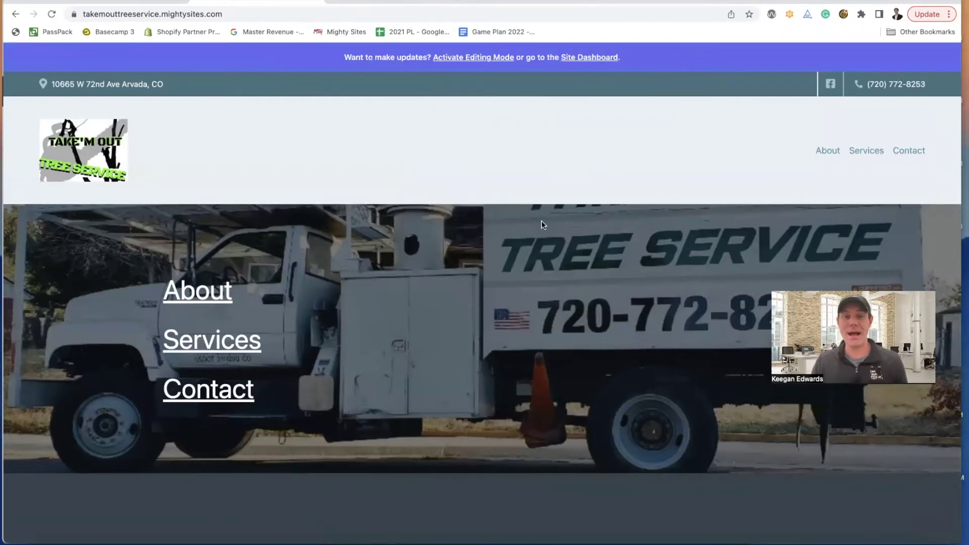
pyautogui.click(587, 57)
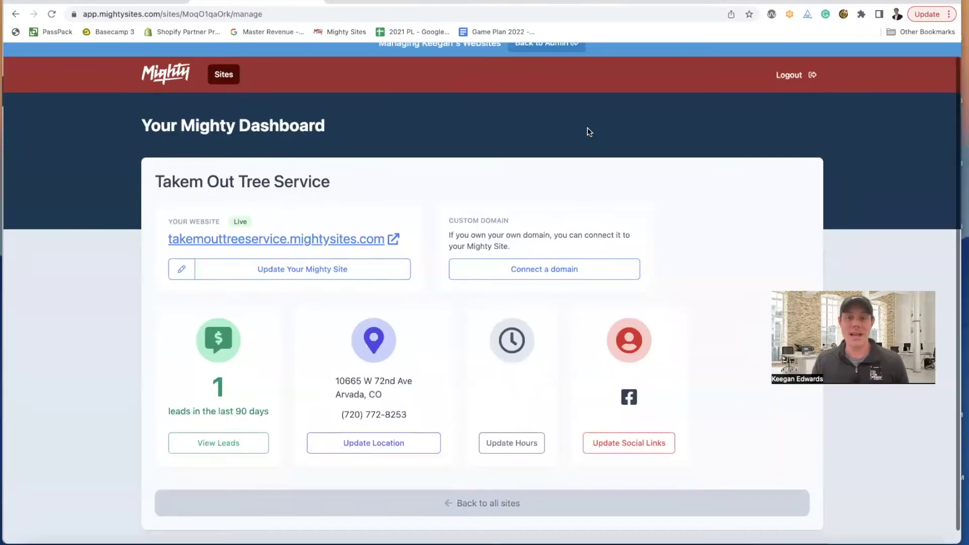
pyautogui.scroll(-1, 587, 132)
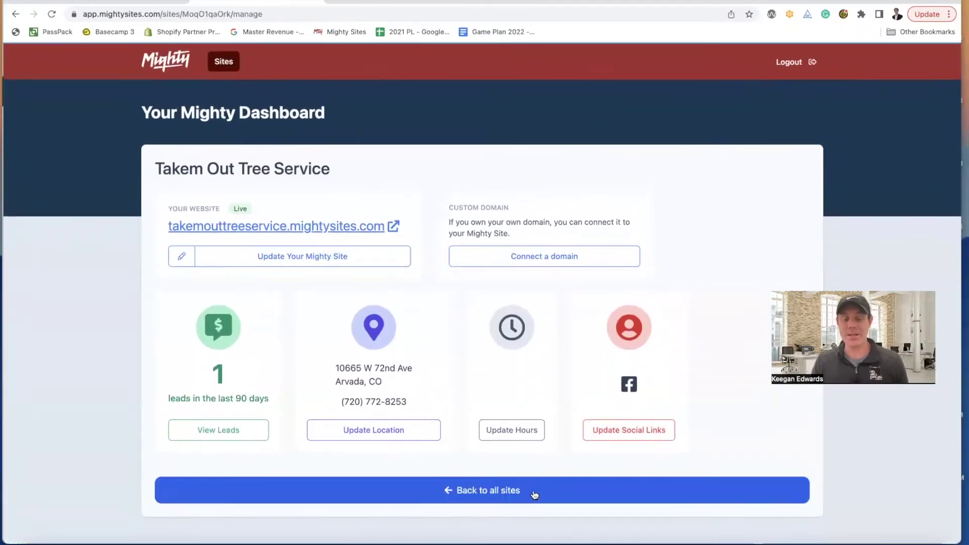
pyautogui.click(534, 493)
pyautogui.scroll(-15, 572, 427)
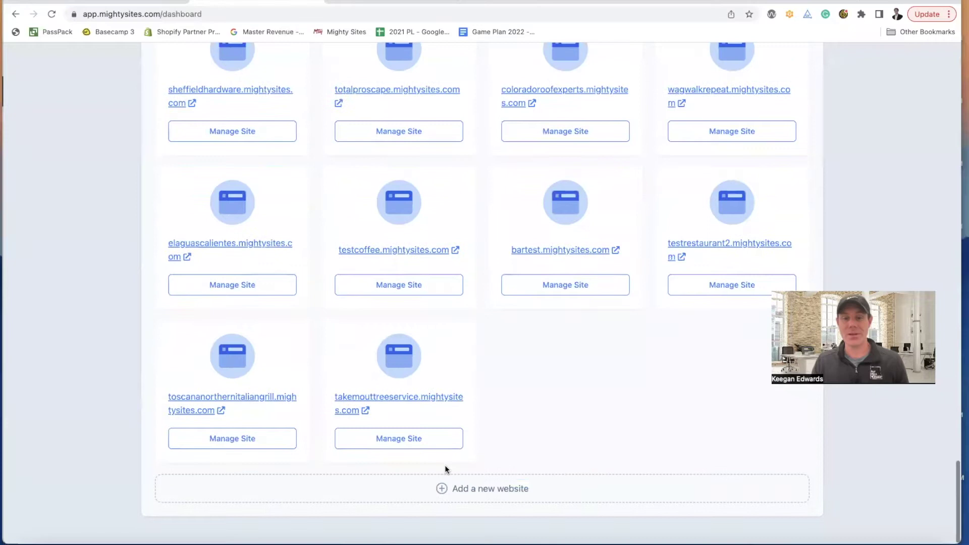
pyautogui.click(491, 498)
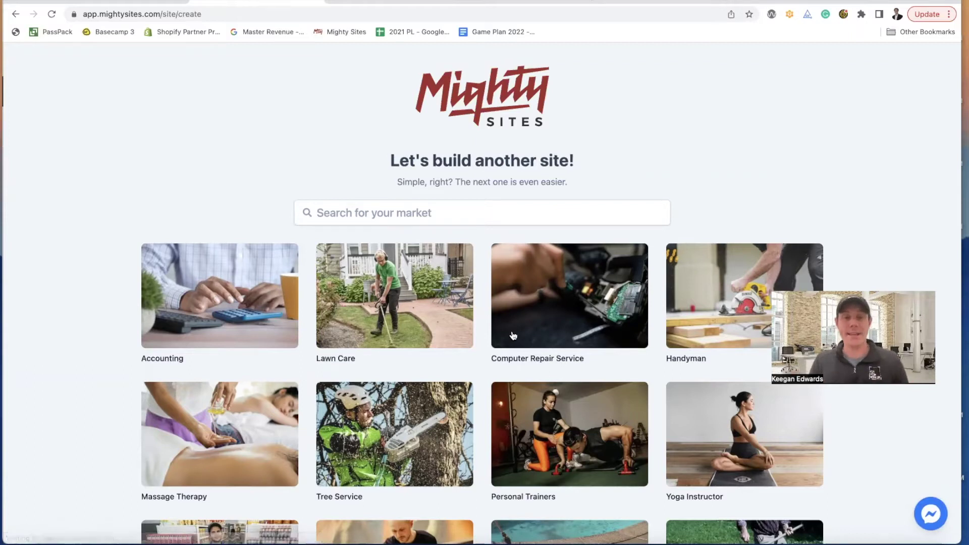
# - Glance at the Facebook and Sherlock Hound Denver Google tabs, then return to the new-site market page
pyautogui.click(579, 2)
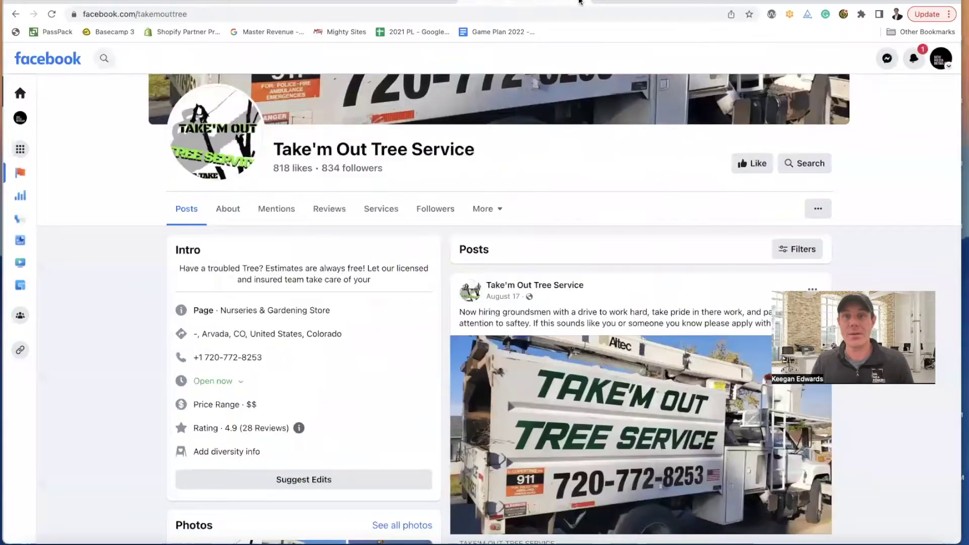
pyautogui.click(409, 2)
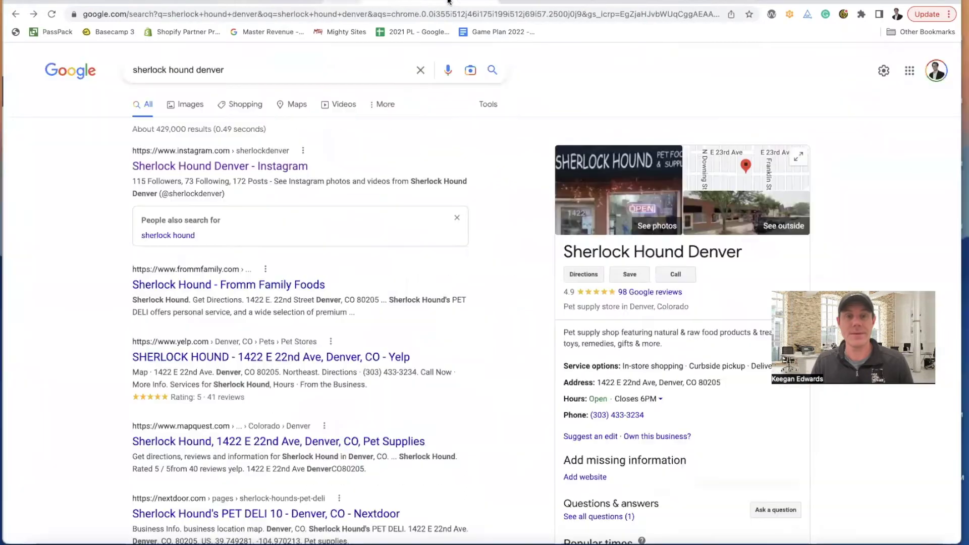
pyautogui.click(235, 3)
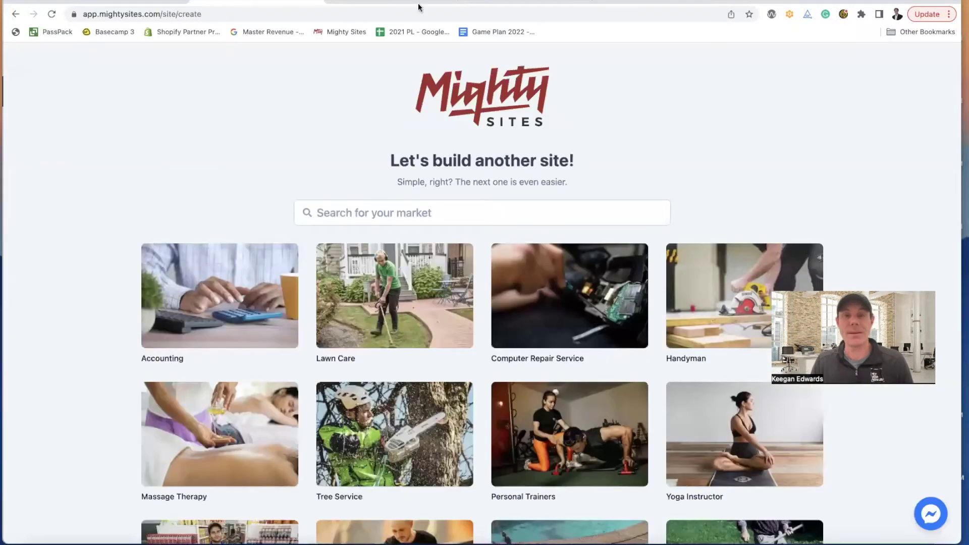
pyautogui.click(392, 3)
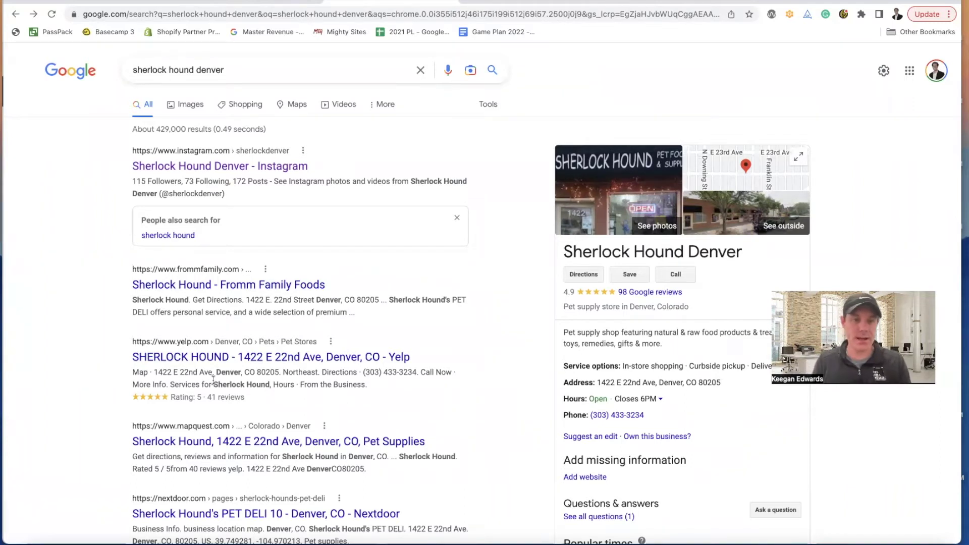
pyautogui.scroll(-3, 245, 416)
pyautogui.scroll(2, 282, 412)
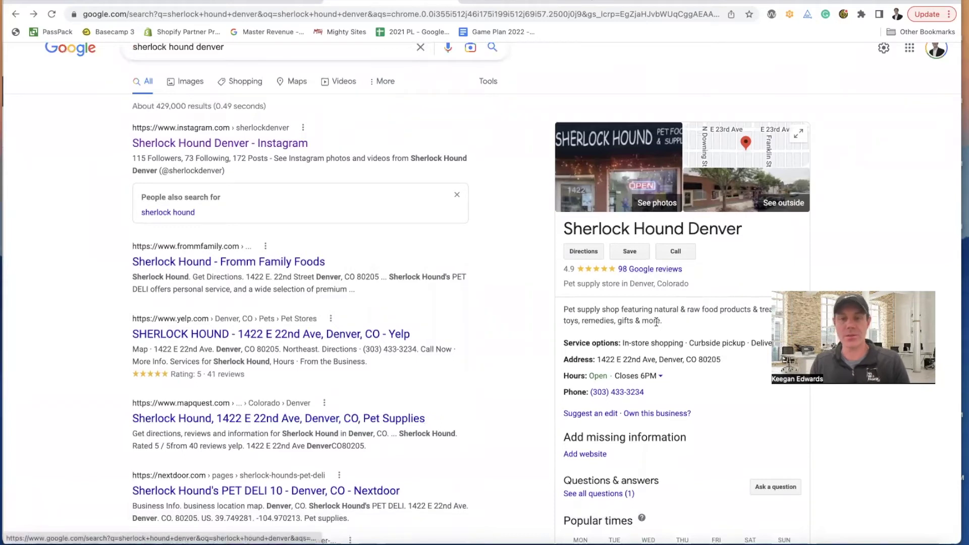
pyautogui.scroll(-2, 657, 323)
pyautogui.scroll(-3, 657, 326)
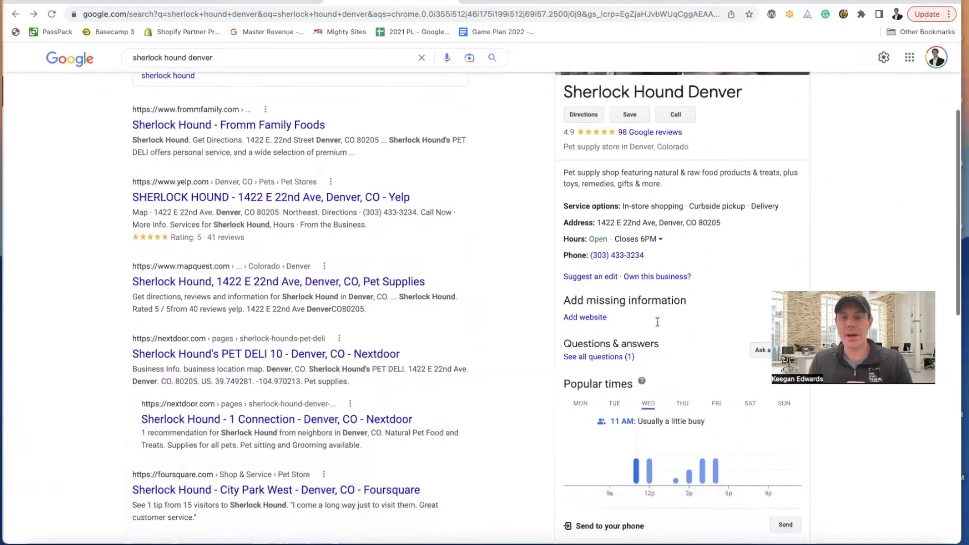
pyautogui.scroll(-3, 658, 324)
pyautogui.scroll(10, 658, 323)
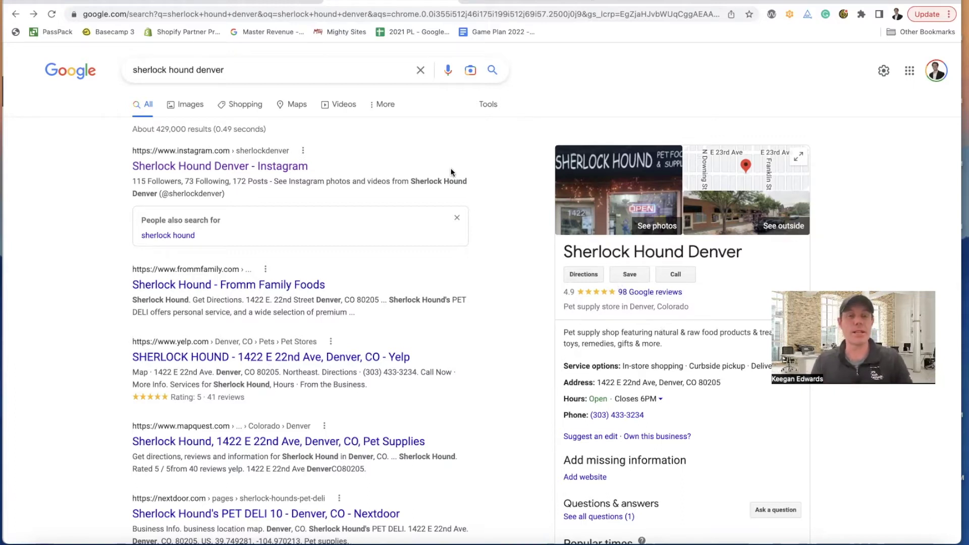
# - Search 'pet' and choose Pet Supply Store as the new site's market
pyautogui.click(292, 2)
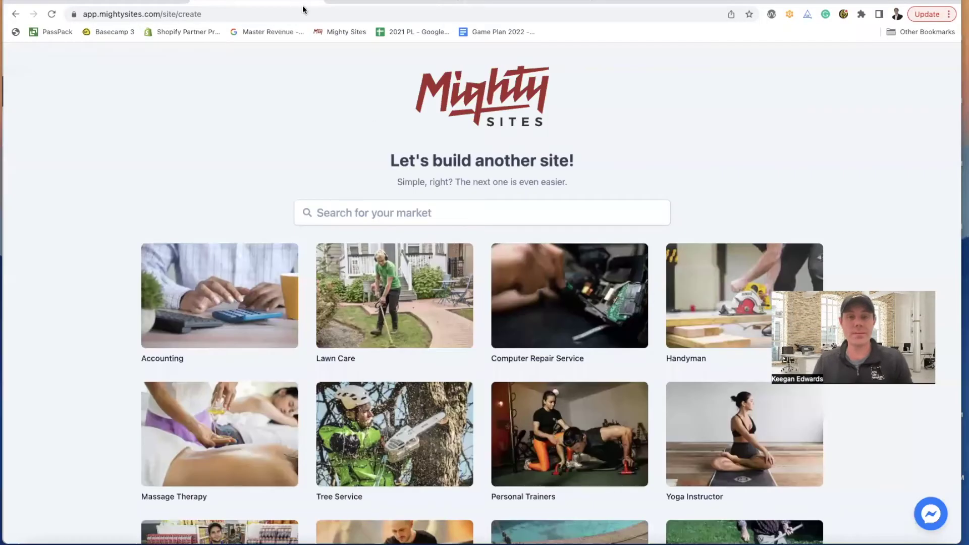
pyautogui.click(399, 210)
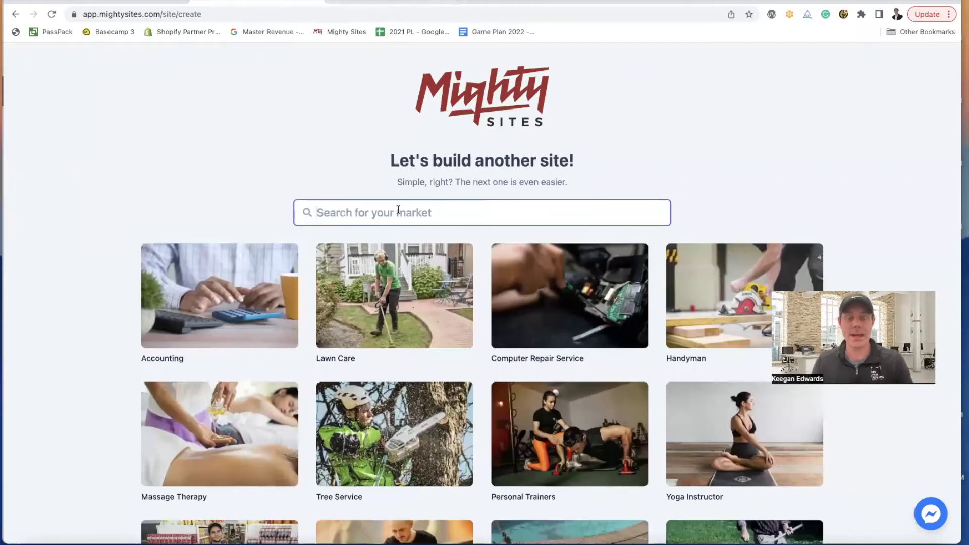
pyautogui.write('pet')
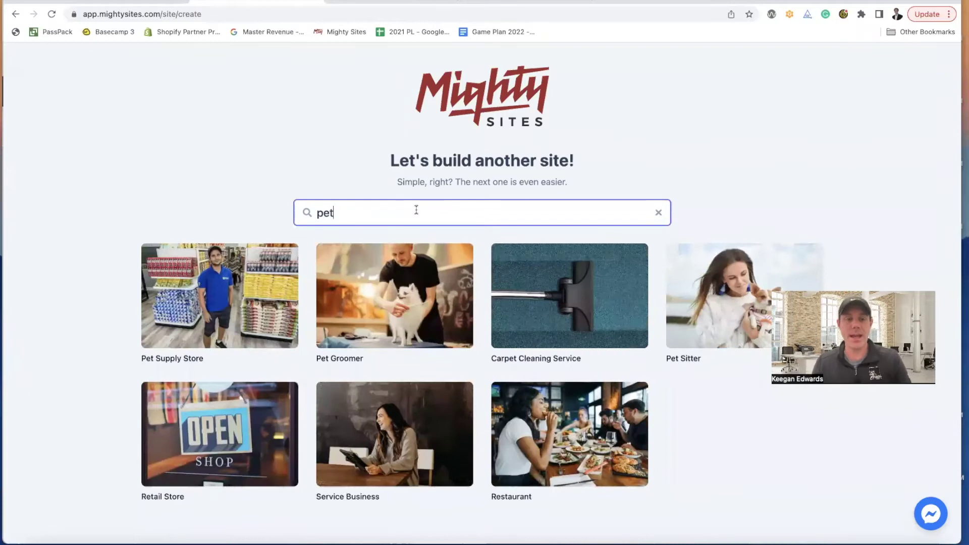
pyautogui.click(225, 278)
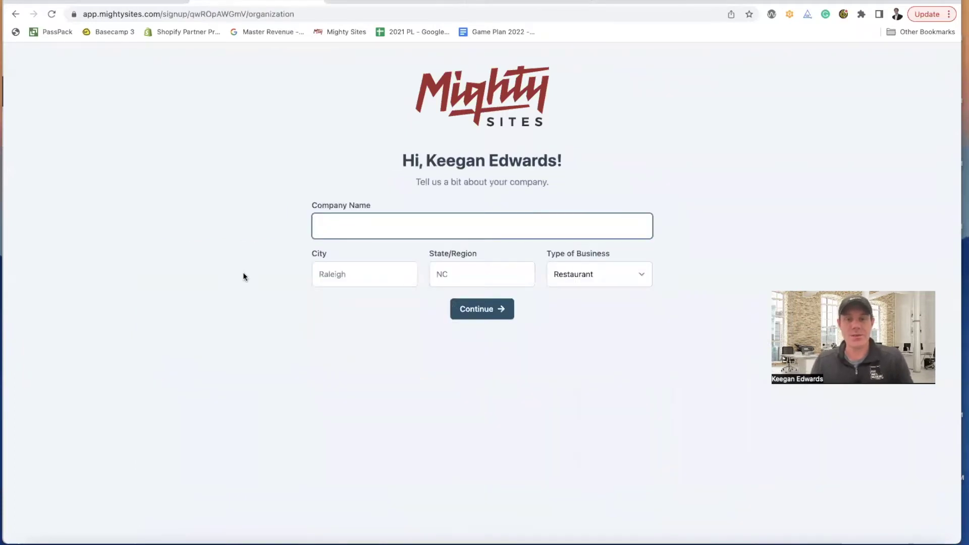
# - Copy the business name from Google and paste it as the Company Name
pyautogui.click(334, 2)
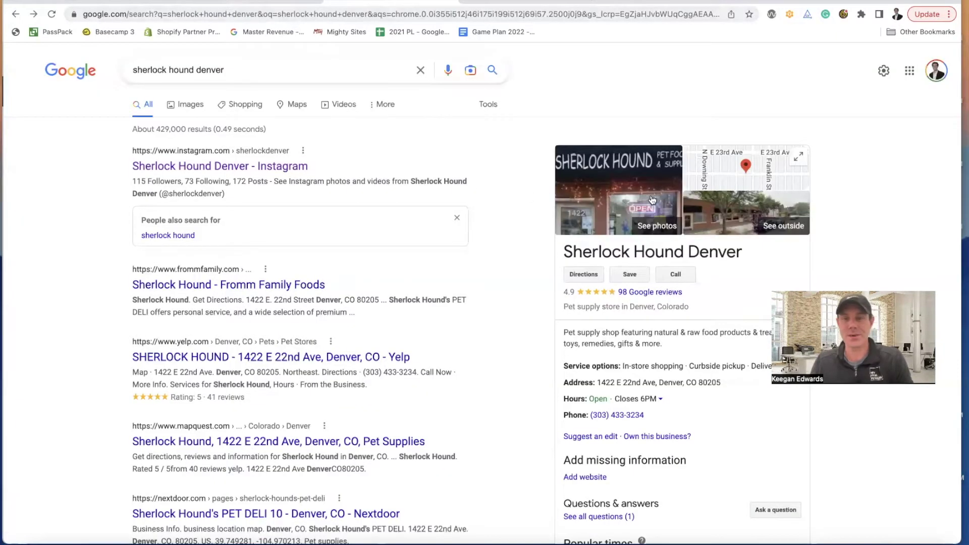
pyautogui.moveTo(750, 252); pyautogui.dragTo(577, 255)
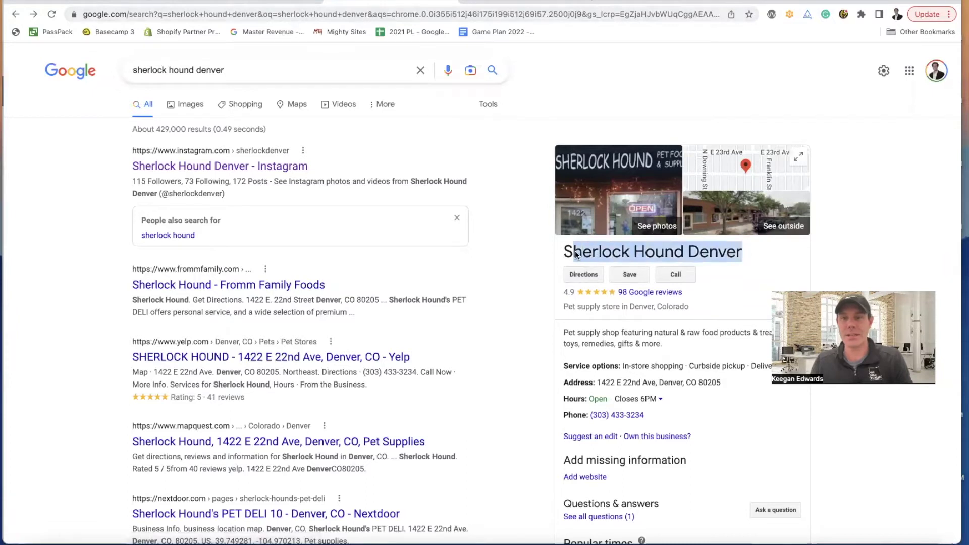
pyautogui.hotkey('ctrl', 'c')
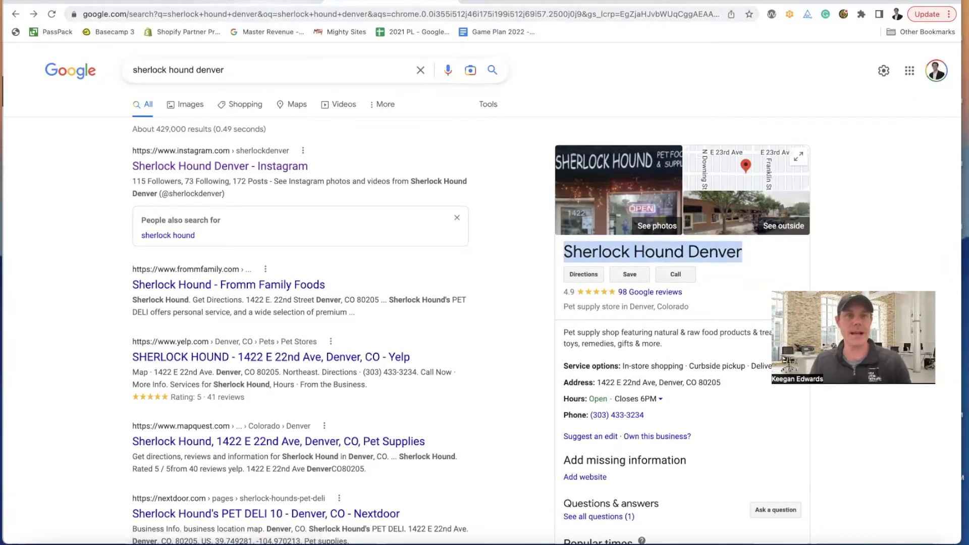
pyautogui.click(275, 4)
pyautogui.click(361, 235)
pyautogui.hotkey('ctrl', 'v')
# - Enter Denver as the city and CO as the state/region
pyautogui.click(373, 271)
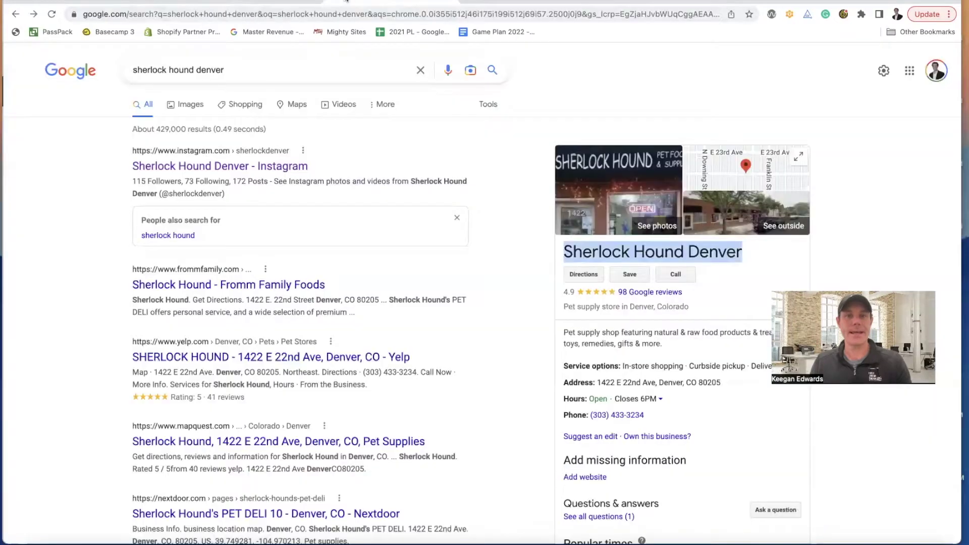
pyautogui.click(333, 2)
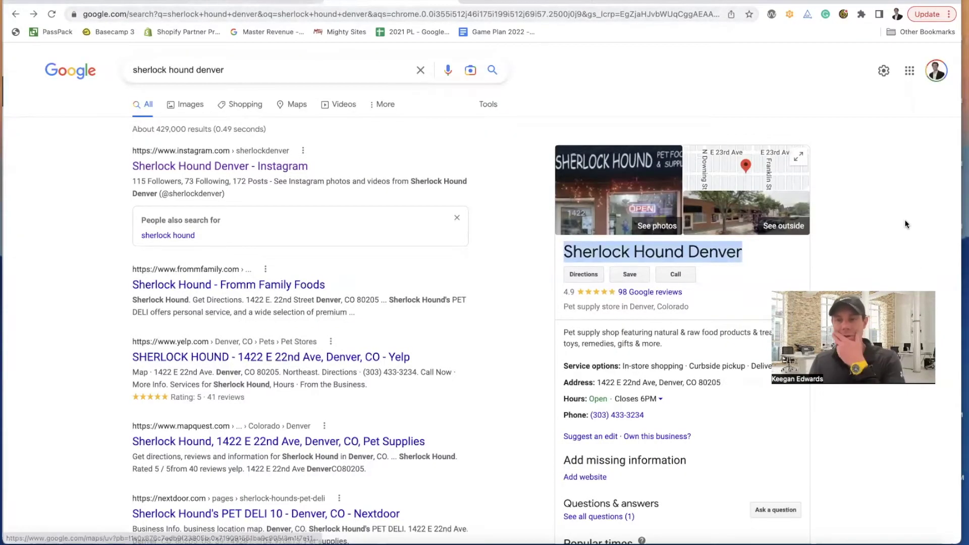
pyautogui.click(735, 260)
pyautogui.scroll(-2, 710, 312)
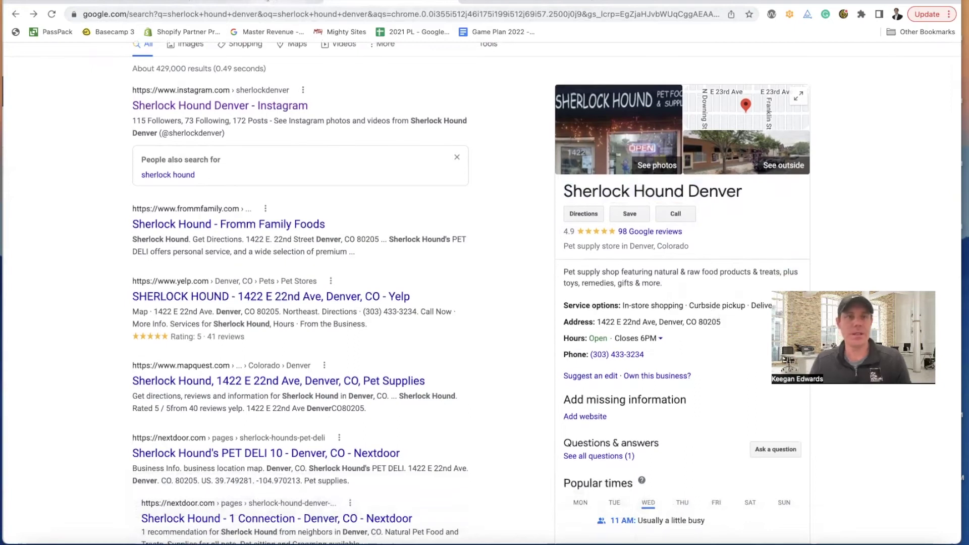
pyautogui.click(274, 2)
pyautogui.click(230, 2)
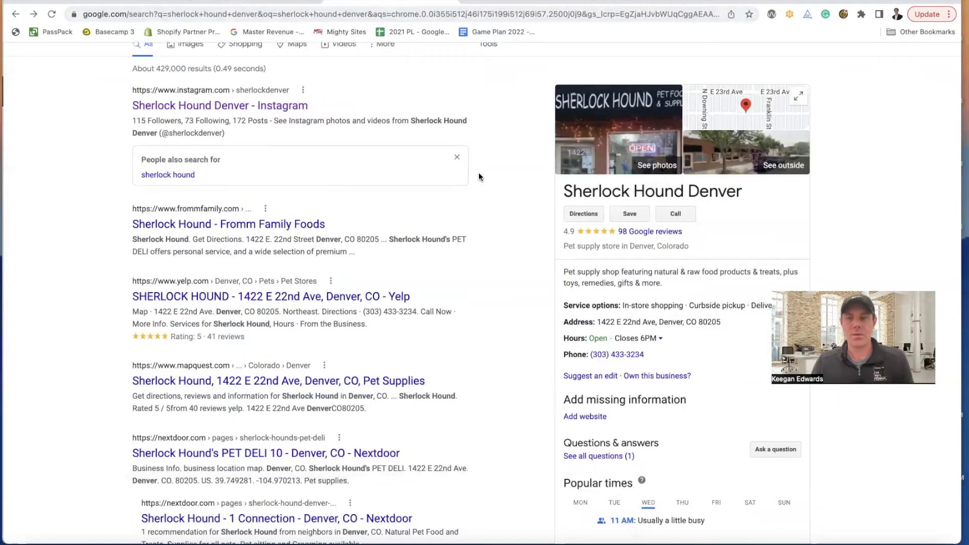
pyautogui.click(275, 2)
pyautogui.write('Denver')
pyautogui.press('Tab')
pyautogui.write('CO')
pyautogui.press('Tab')
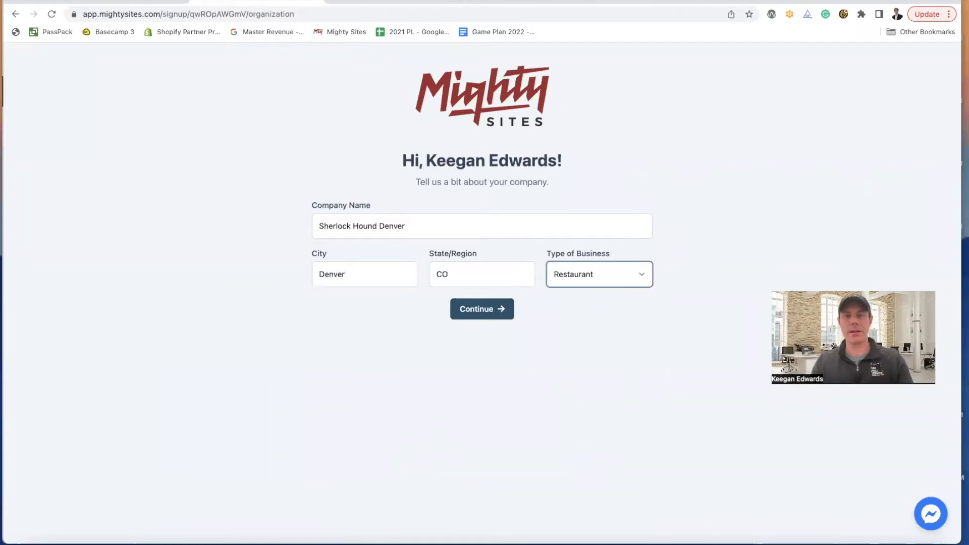
# - Set the business type to Retail, submit, and review Google's listing for contact details
pyautogui.click(617, 278)
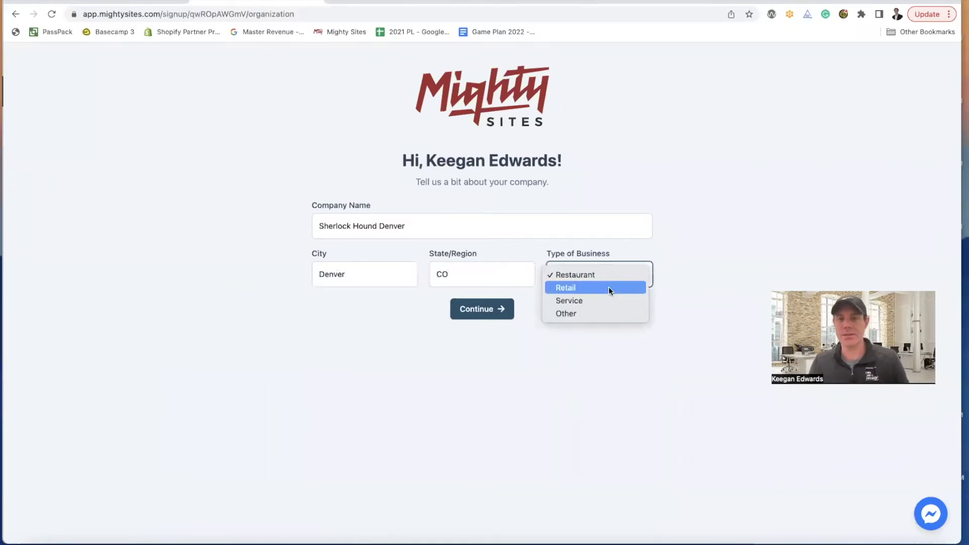
pyautogui.click(609, 287)
pyautogui.click(500, 313)
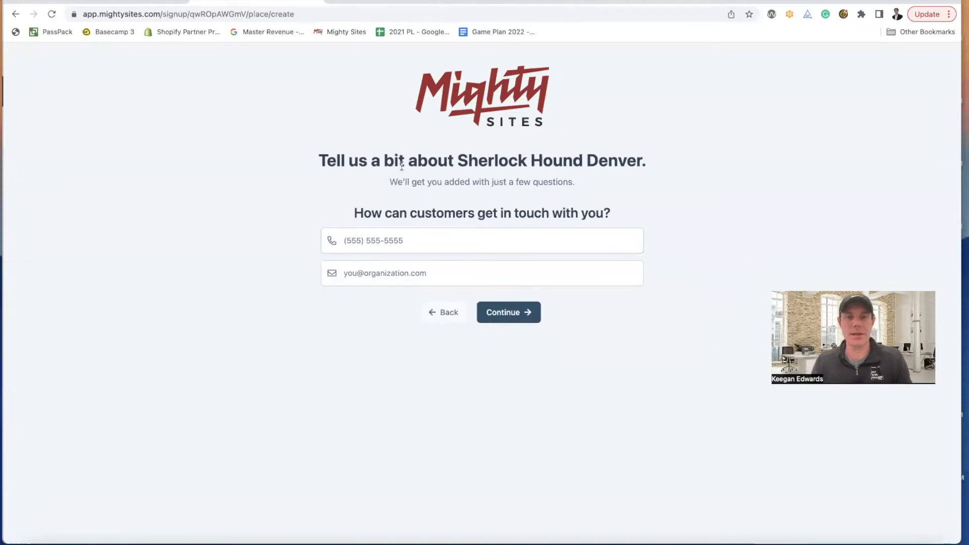
pyautogui.click(342, 1)
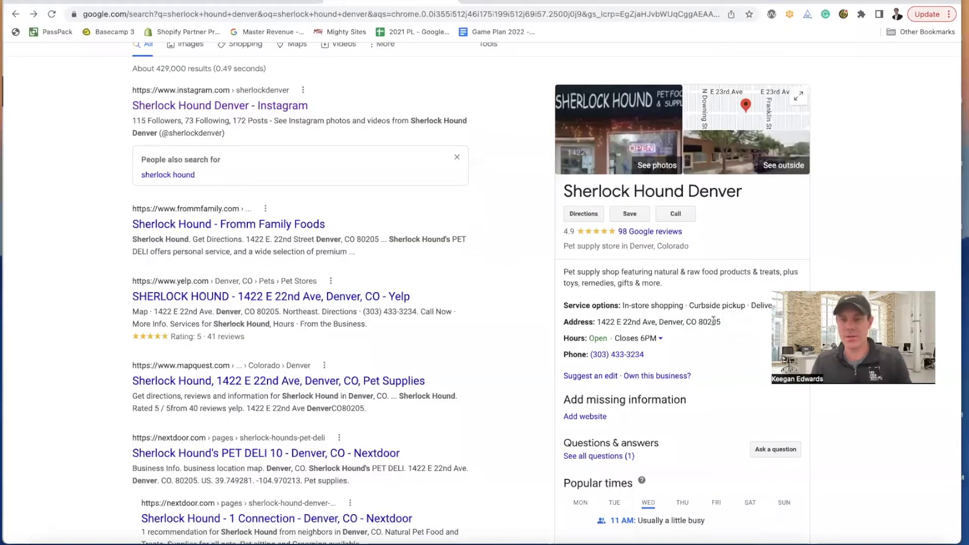
pyautogui.scroll(-3, 713, 319)
pyautogui.scroll(-3, 697, 308)
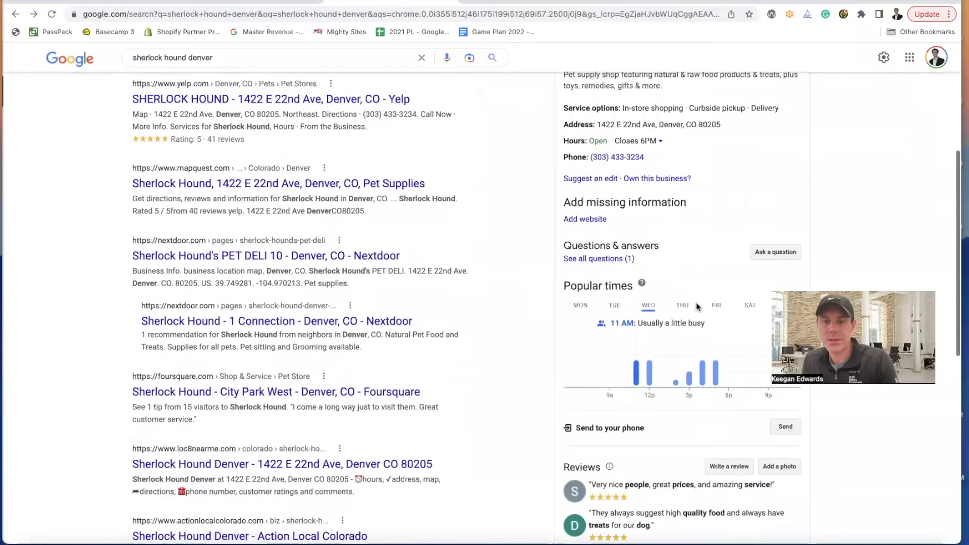
pyautogui.scroll(-6, 697, 308)
# - Copy the shop's phone number from Google into the phone field
pyautogui.scroll(-1, 696, 302)
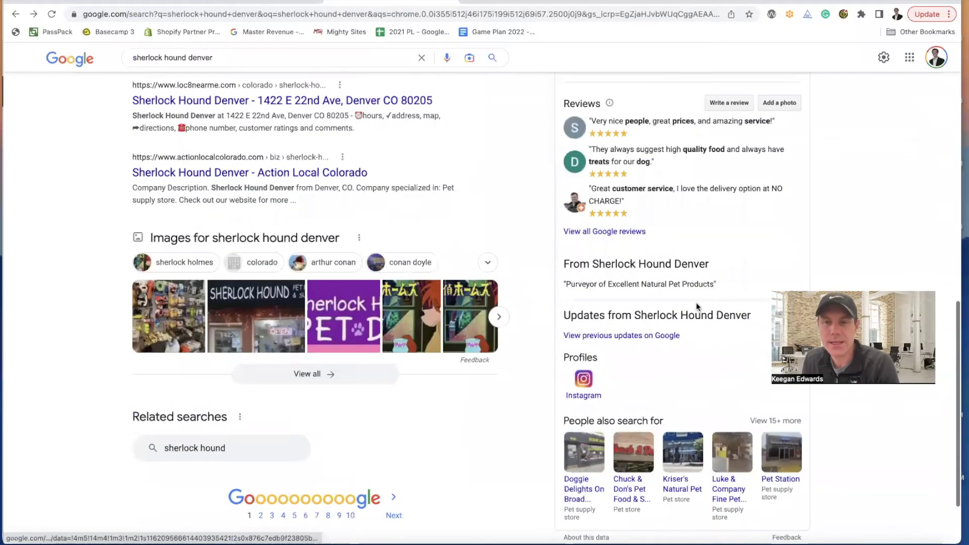
pyautogui.scroll(10, 696, 302)
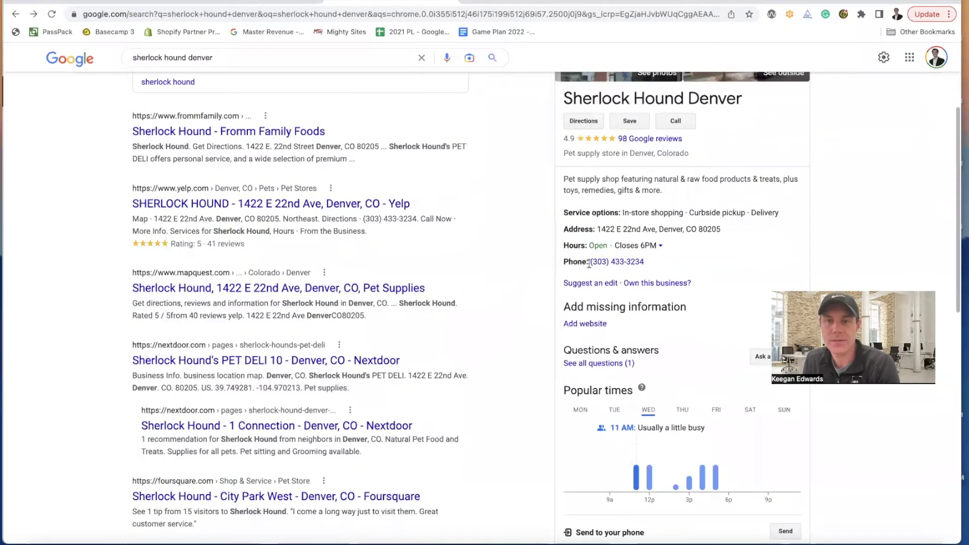
pyautogui.moveTo(589, 263); pyautogui.dragTo(645, 262)
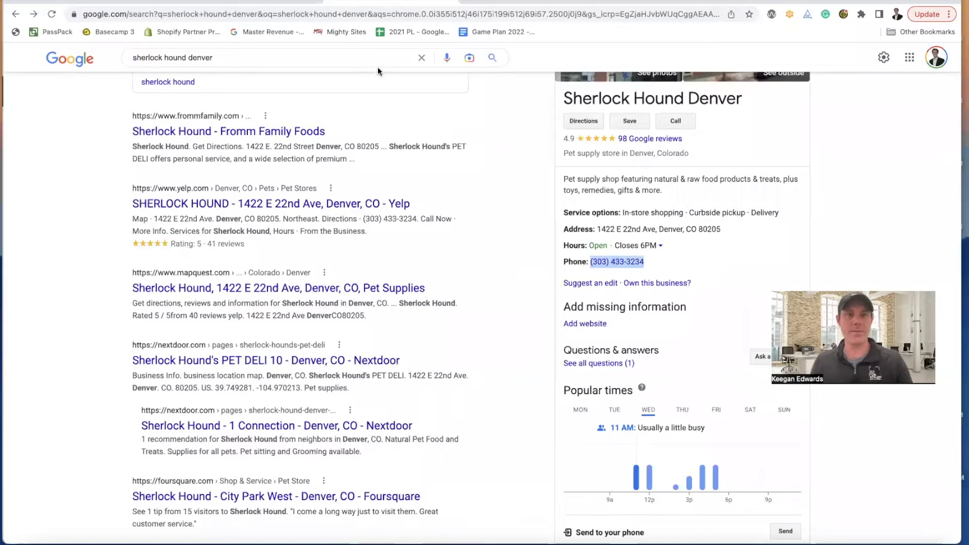
pyautogui.click(281, 5)
pyautogui.click(422, 244)
pyautogui.hotkey('ctrl', 'v')
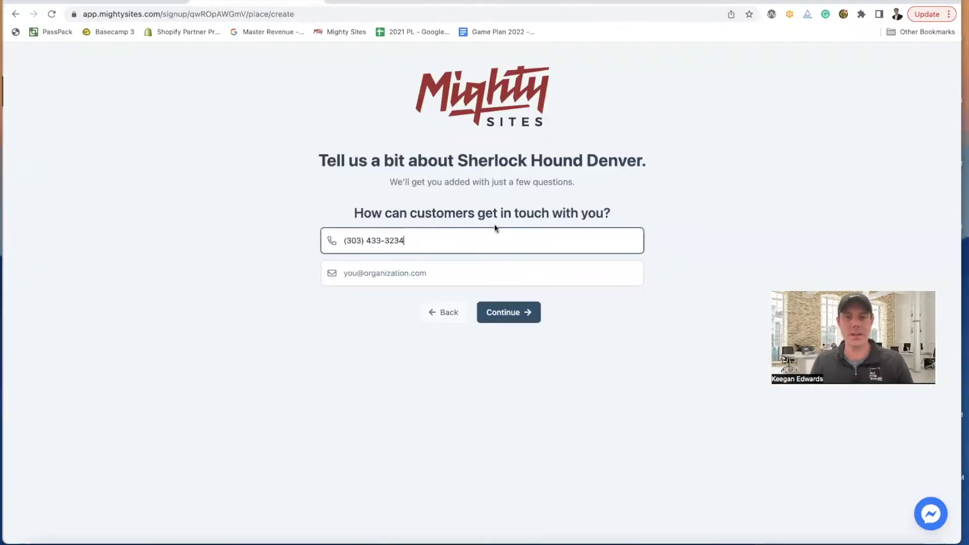
# - Copy the shop's full street address from Google and submit the contact details
pyautogui.click(368, 2)
pyautogui.click(723, 231)
pyautogui.moveTo(723, 233); pyautogui.dragTo(597, 232)
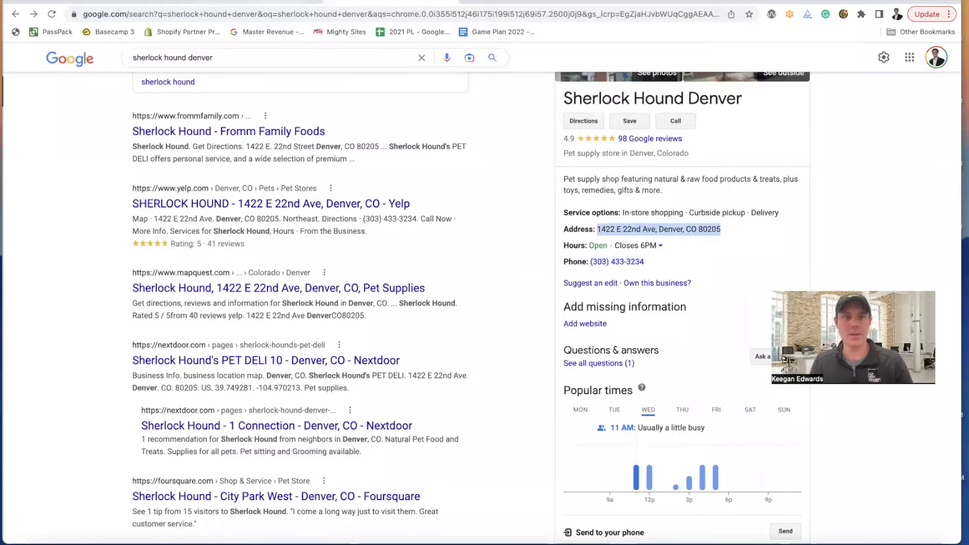
pyautogui.click(282, 3)
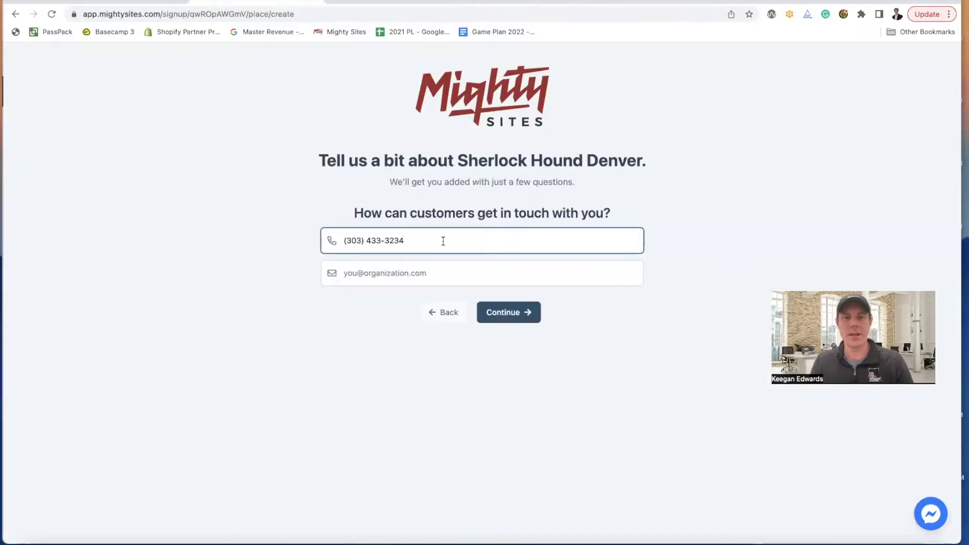
pyautogui.click(368, 2)
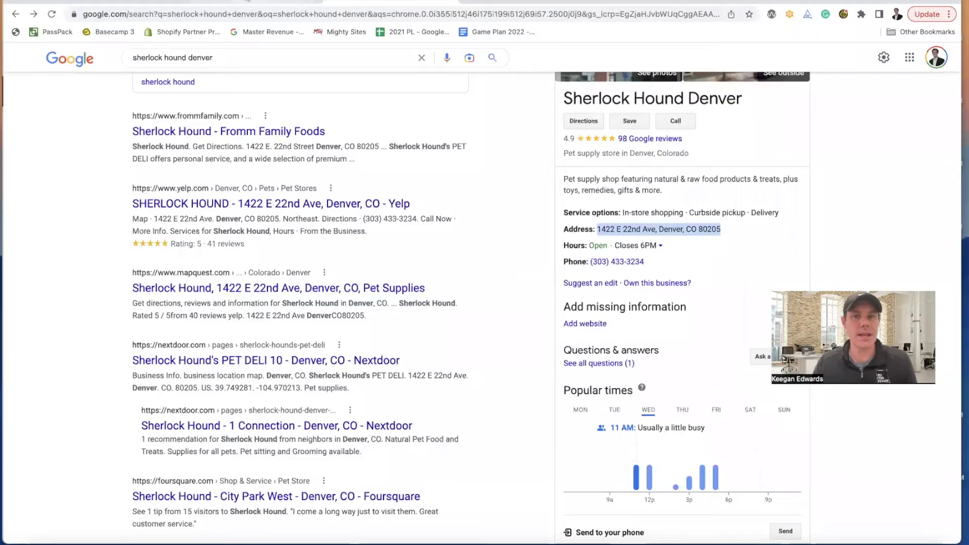
pyautogui.scroll(3, 776, 270)
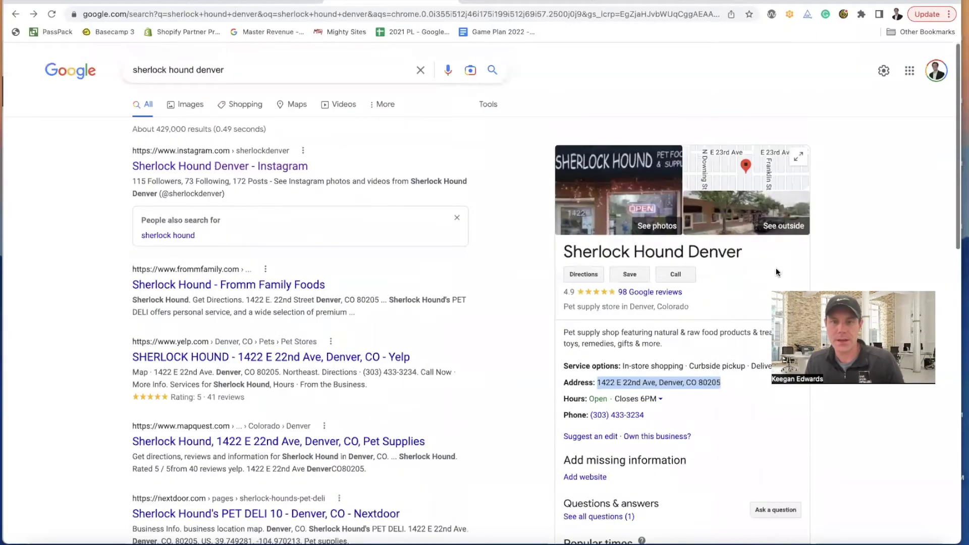
pyautogui.scroll(-5, 777, 273)
pyautogui.scroll(2, 776, 273)
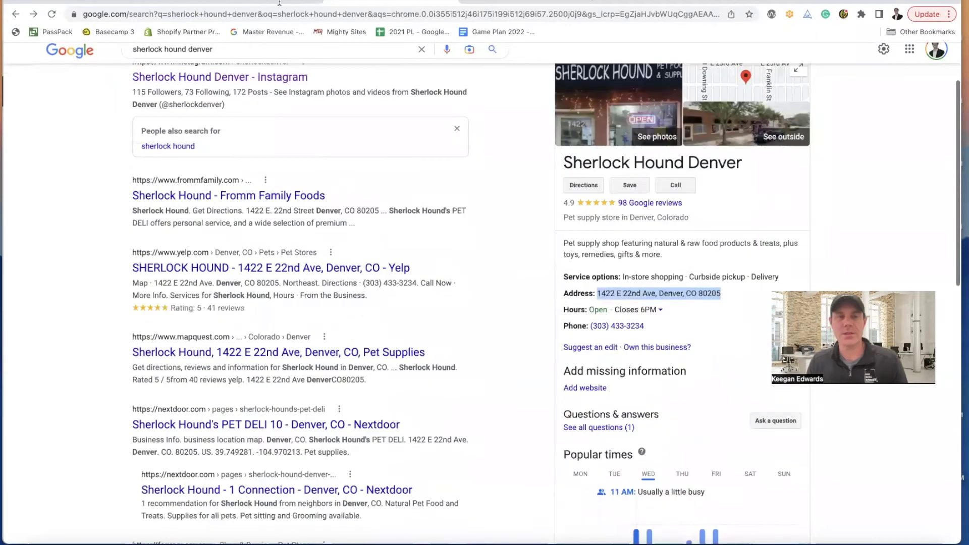
pyautogui.click(279, 3)
pyautogui.click(504, 312)
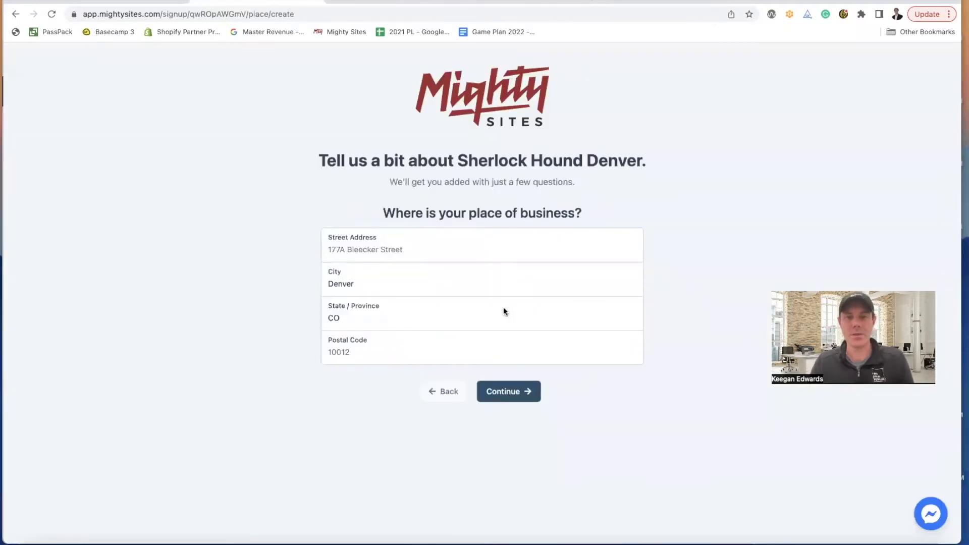
# - Paste the address into Street Address, moving the ZIP to Postal Code and removing city/state
pyautogui.click(411, 243)
pyautogui.press('super+v')
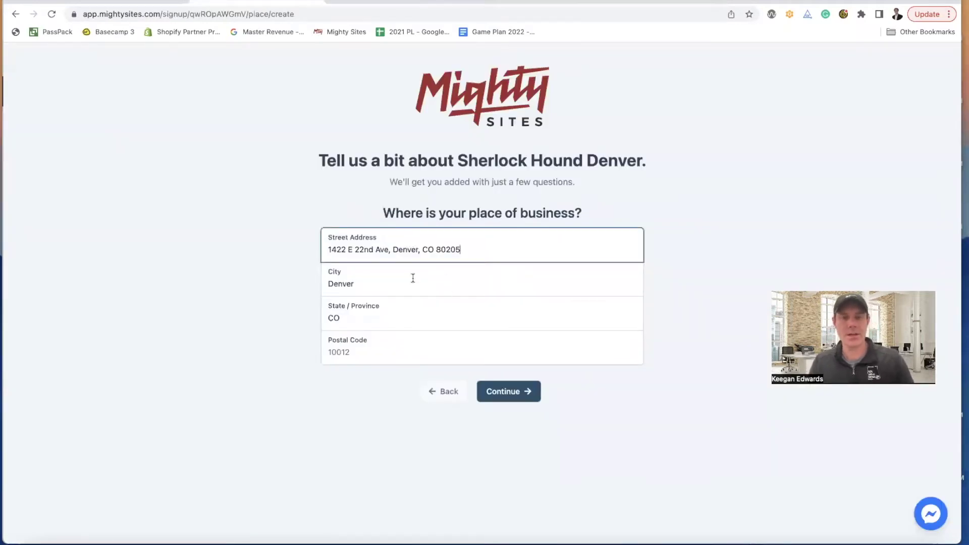
pyautogui.moveTo(460, 252); pyautogui.dragTo(434, 253)
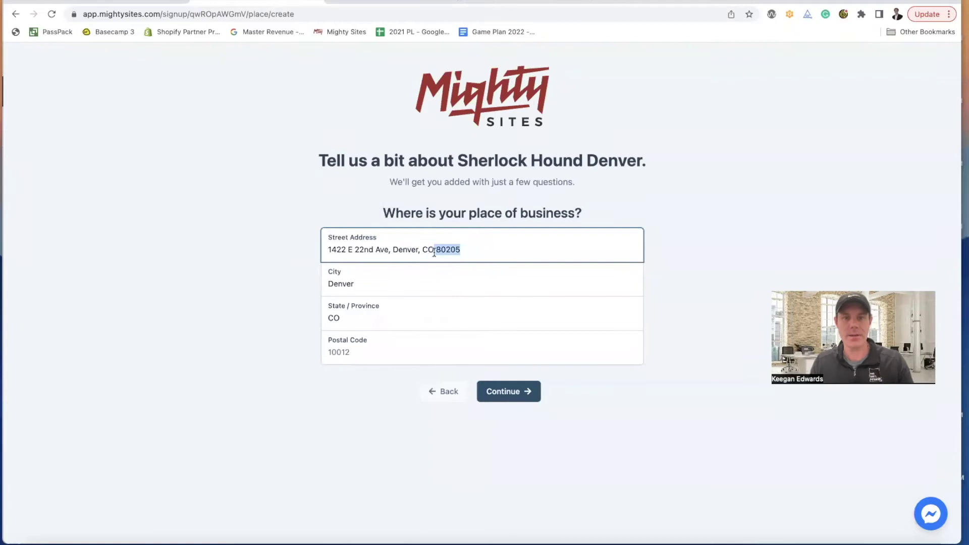
pyautogui.press('super+x')
pyautogui.click(402, 353)
pyautogui.press('super+v')
pyautogui.press('Home')
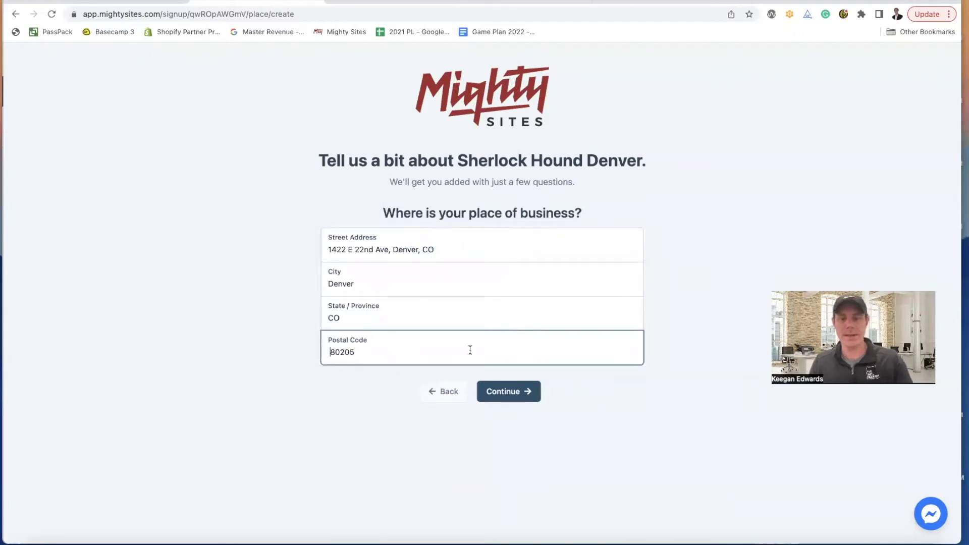
pyautogui.moveTo(443, 249); pyautogui.dragTo(396, 248)
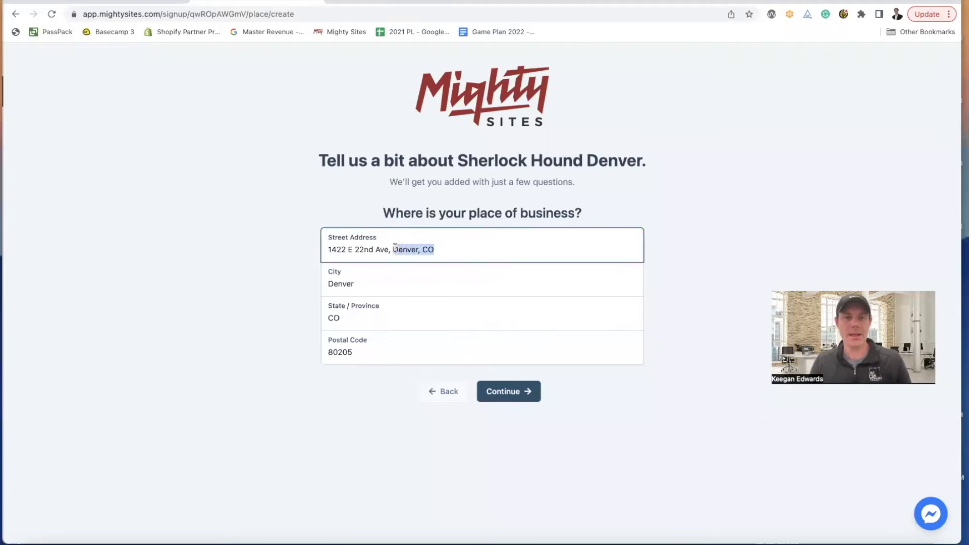
pyautogui.press('BackSpace')
pyautogui.press('BackSpace')
pyautogui.press('BackSpace')
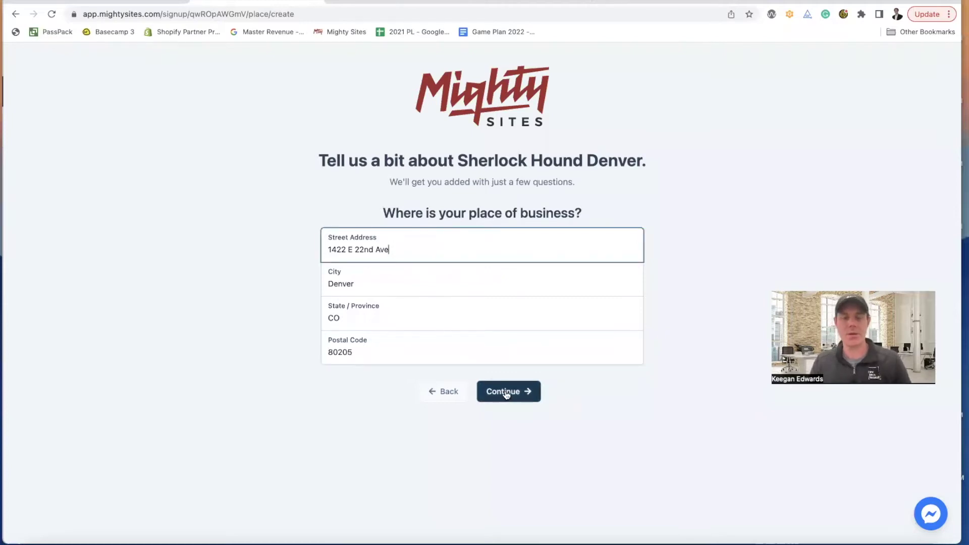
pyautogui.click(507, 395)
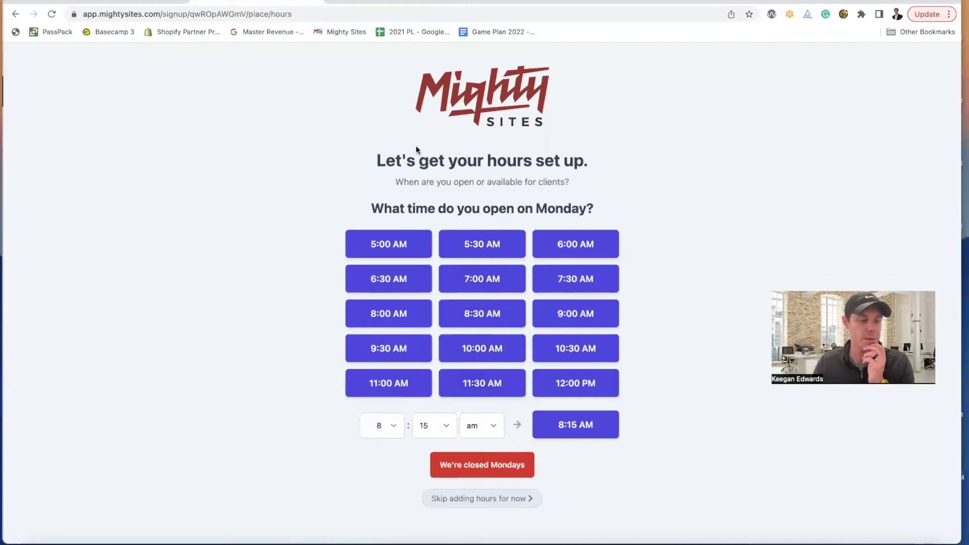
# - Set 11:00 AM–6:00 PM opening hours and apply them to Tuesday through Friday
pyautogui.click(354, 2)
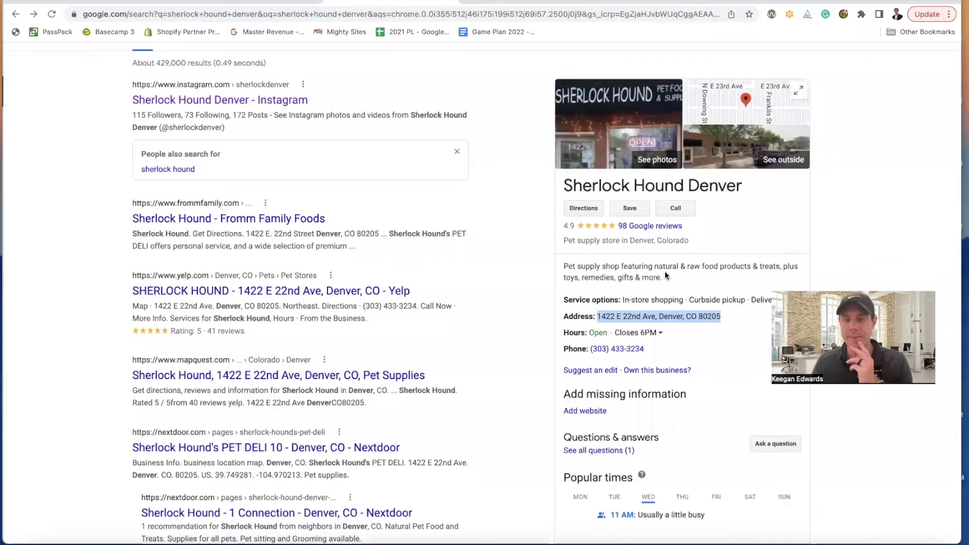
pyautogui.scroll(-1, 669, 289)
pyautogui.click(661, 310)
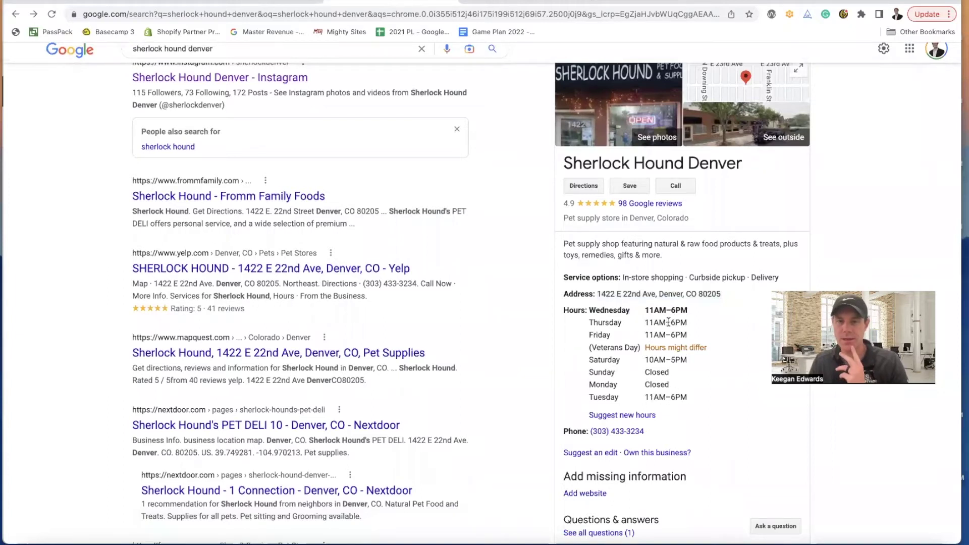
pyautogui.click(232, 3)
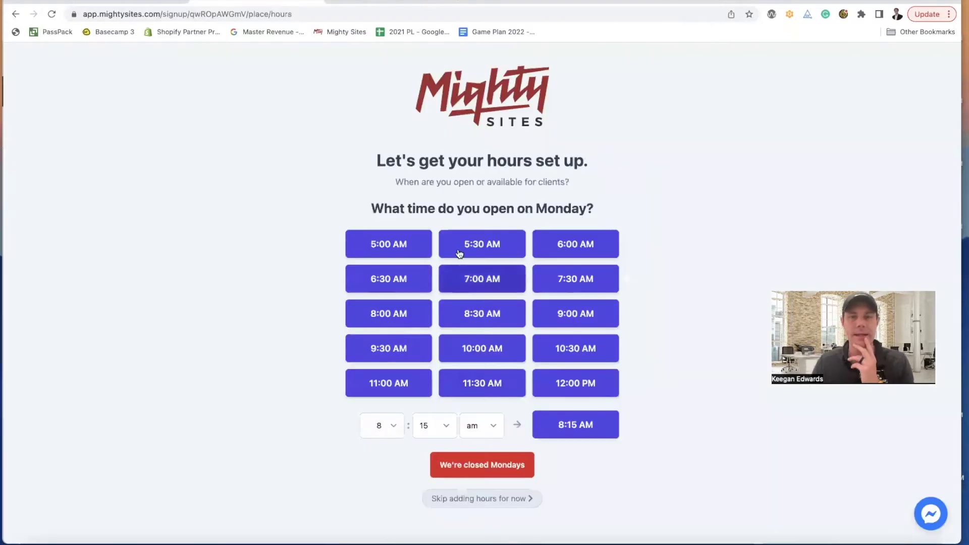
pyautogui.click(400, 385)
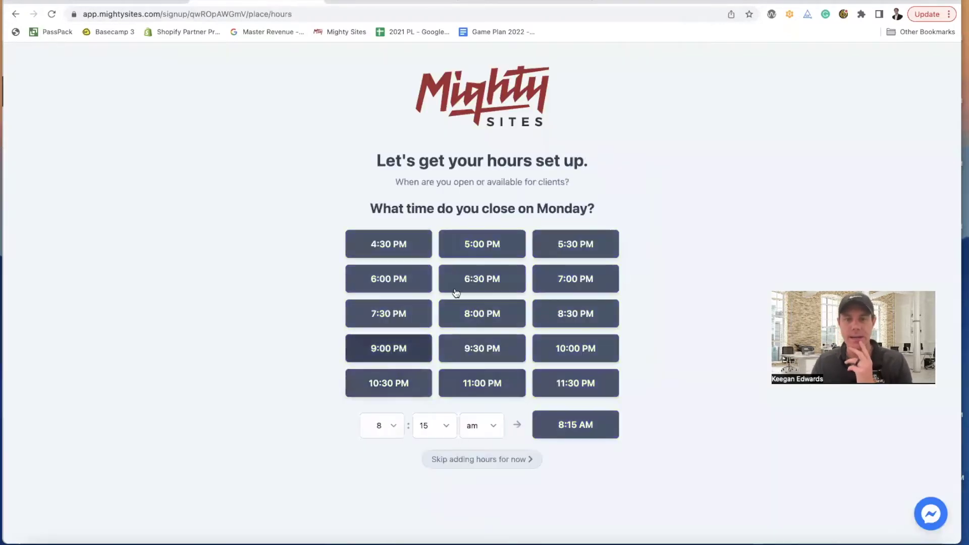
pyautogui.click(398, 284)
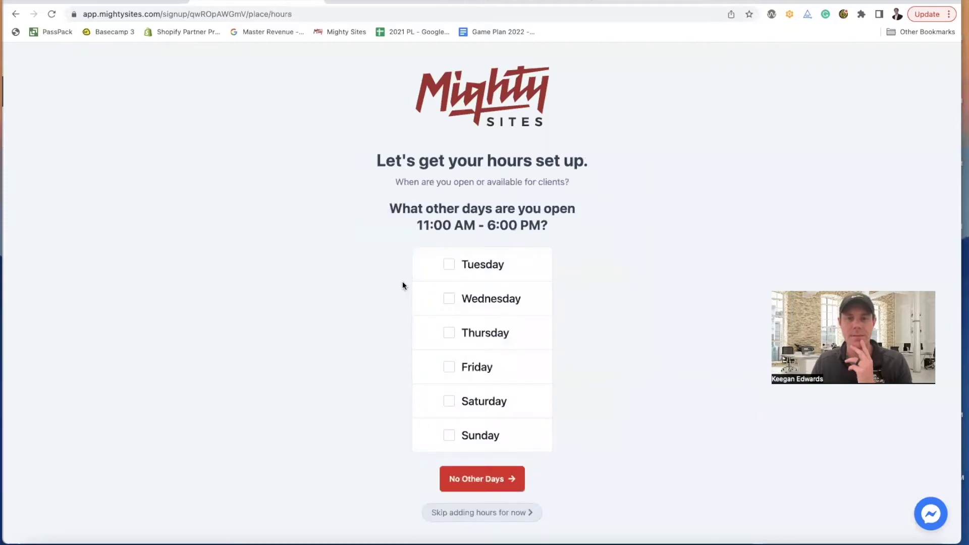
pyautogui.click(449, 266)
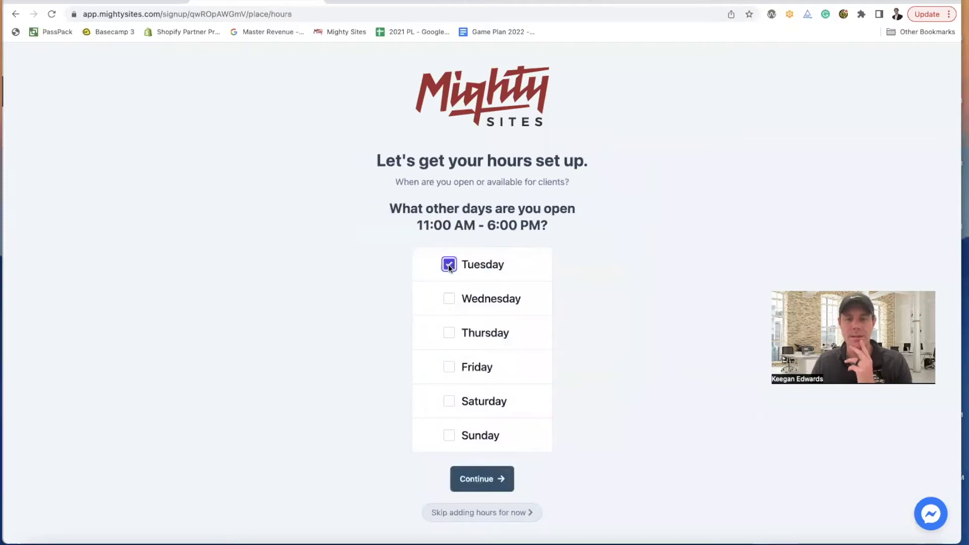
pyautogui.click(451, 298)
pyautogui.click(451, 334)
pyautogui.click(449, 368)
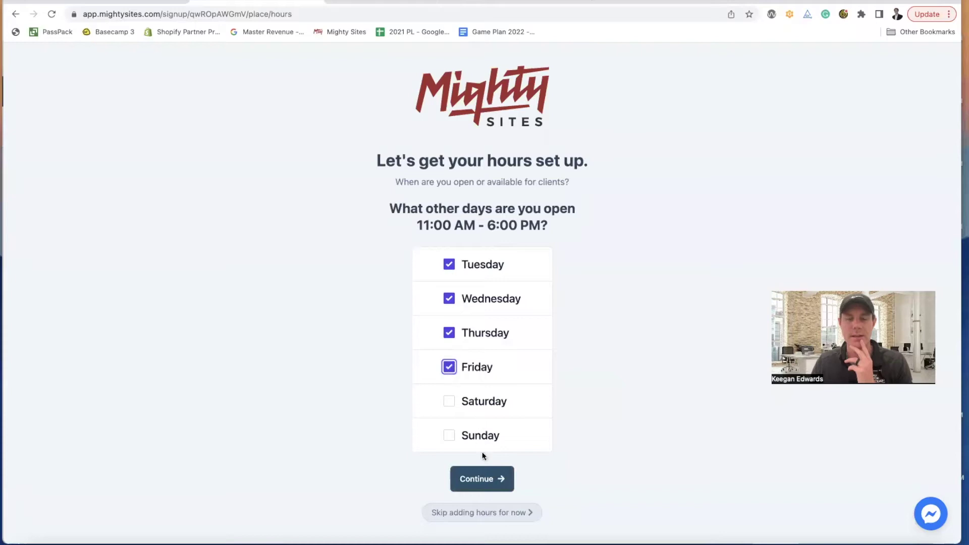
pyautogui.click(492, 476)
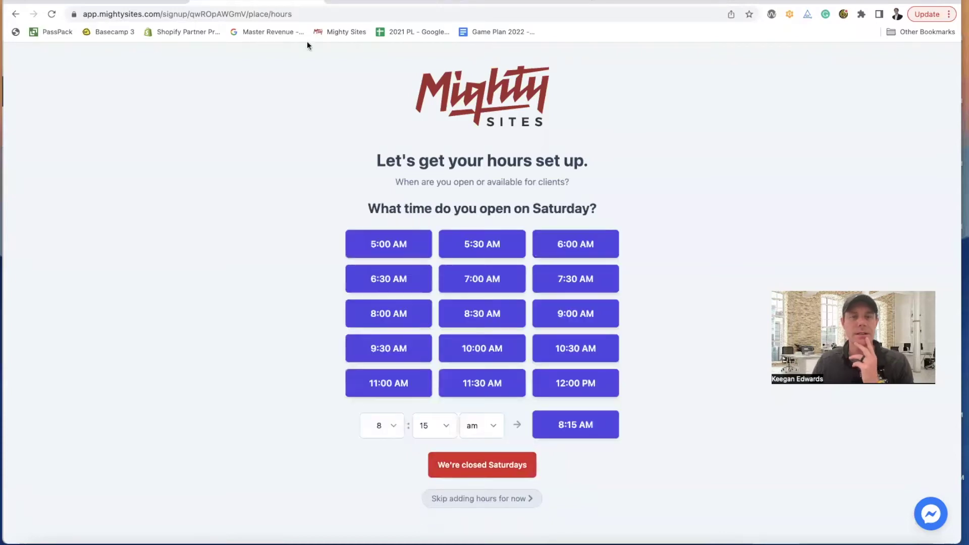
# - Give Saturday 10:00 AM–5:00 PM hours, with no other days, and mark Sundays closed
pyautogui.click(357, 4)
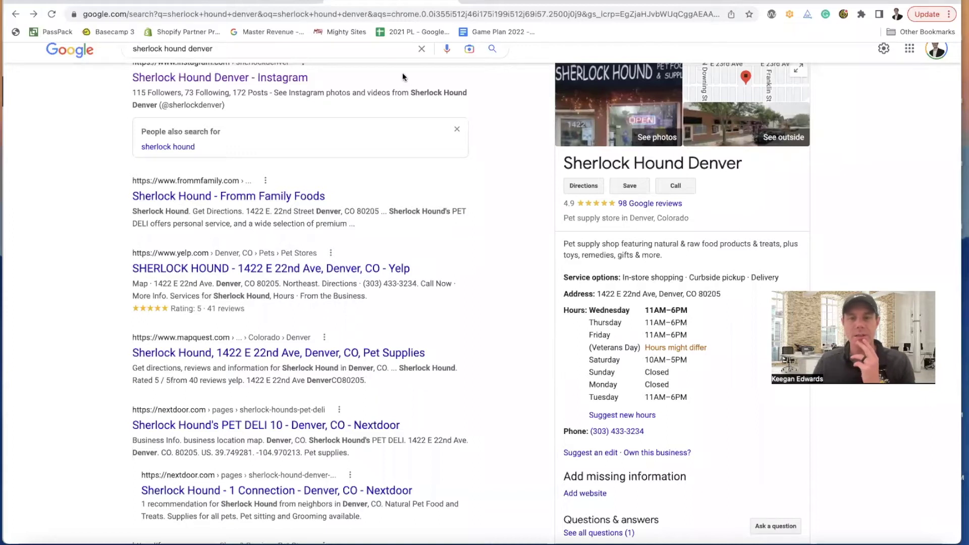
pyautogui.click(269, 2)
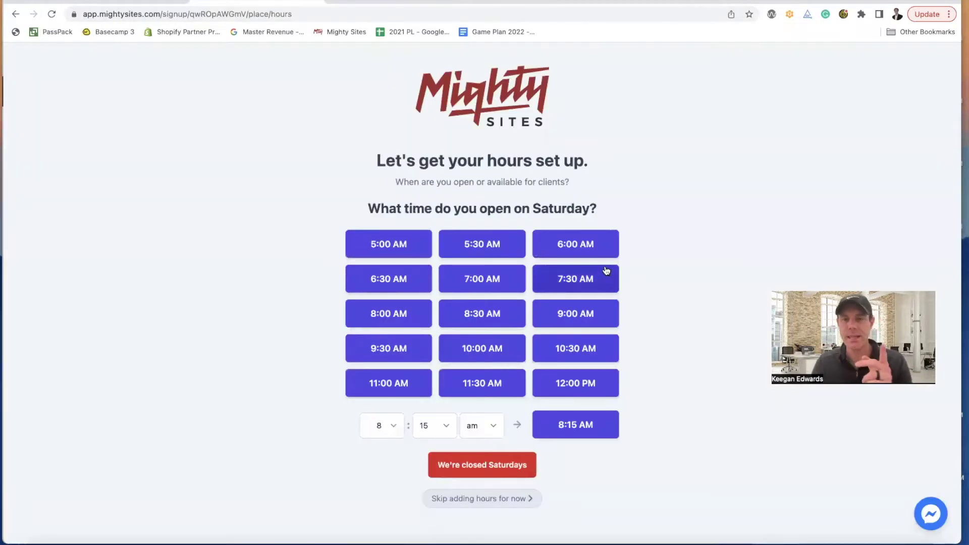
pyautogui.click(304, 5)
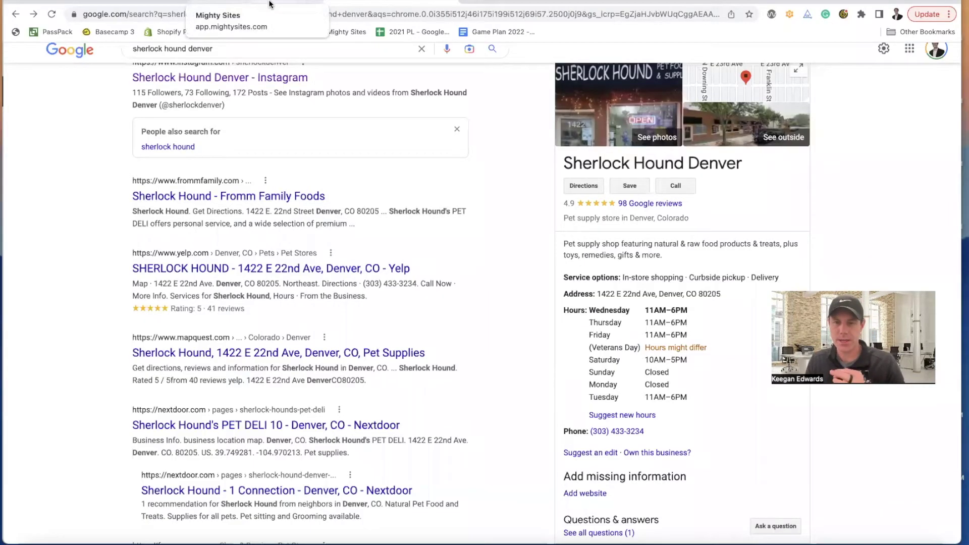
pyautogui.click(269, 4)
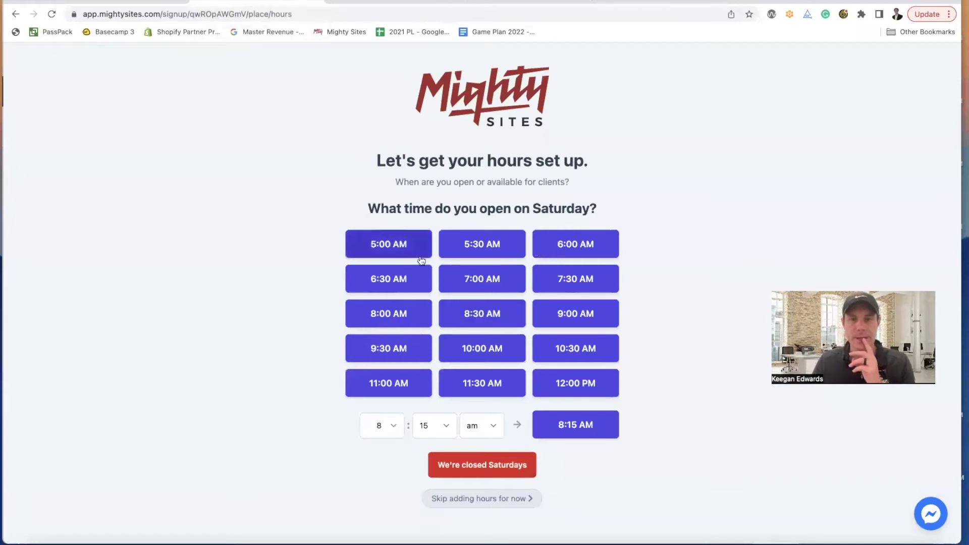
pyautogui.click(474, 349)
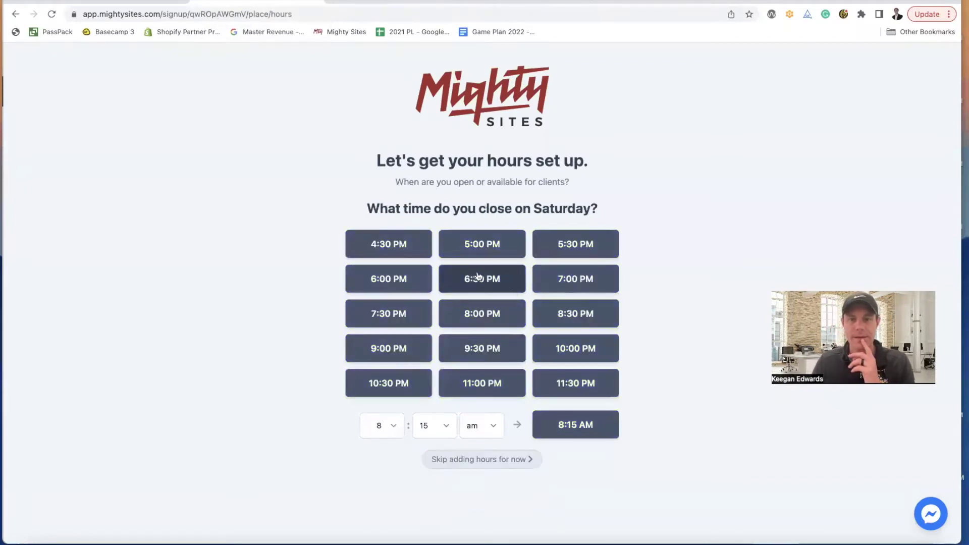
pyautogui.click(479, 247)
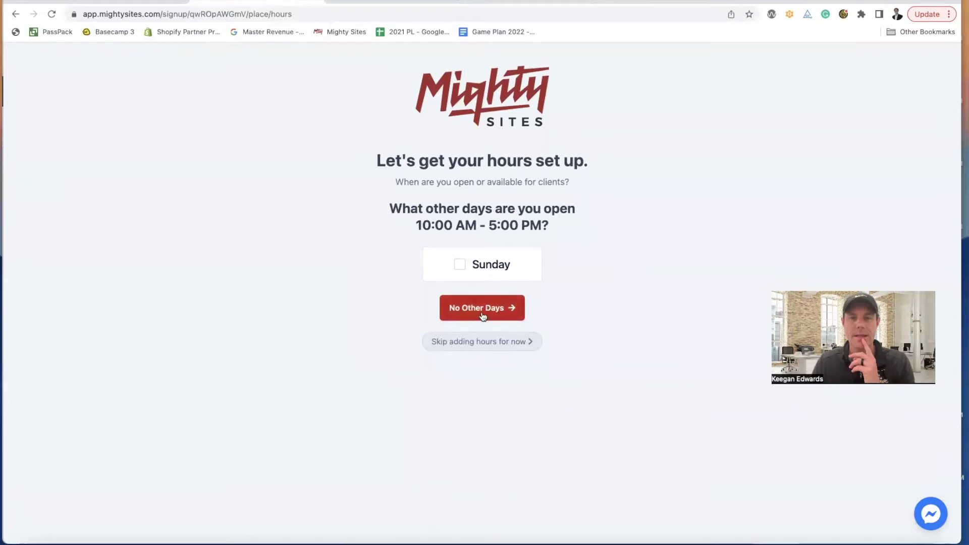
pyautogui.click(481, 316)
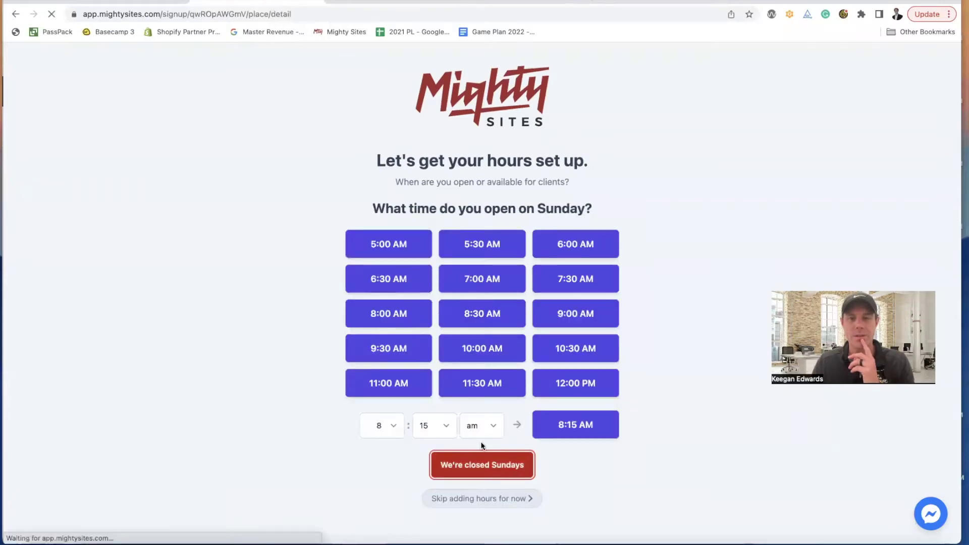
pyautogui.click(482, 465)
pyautogui.scroll(-1, 492, 212)
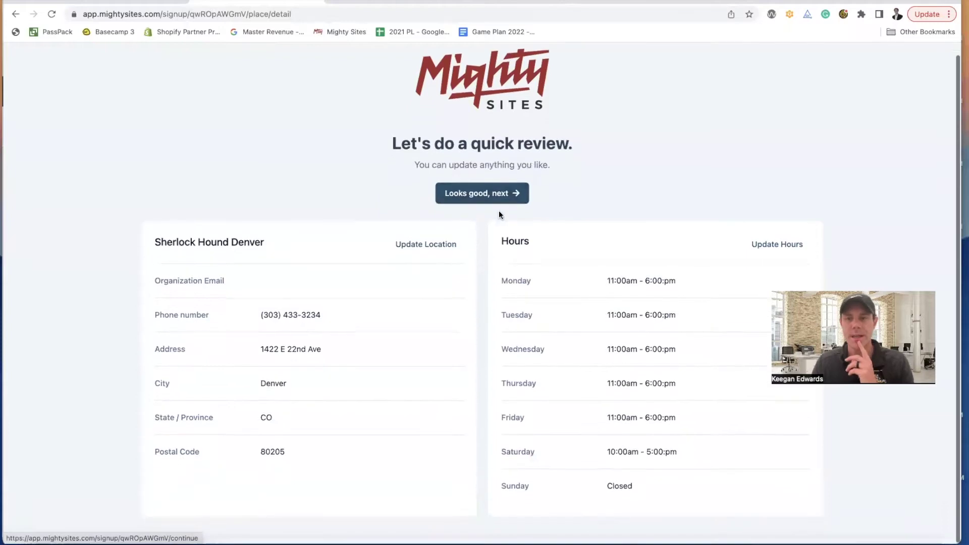
# - Edit the listed hours to mark Monday as closed and save them
pyautogui.click(780, 251)
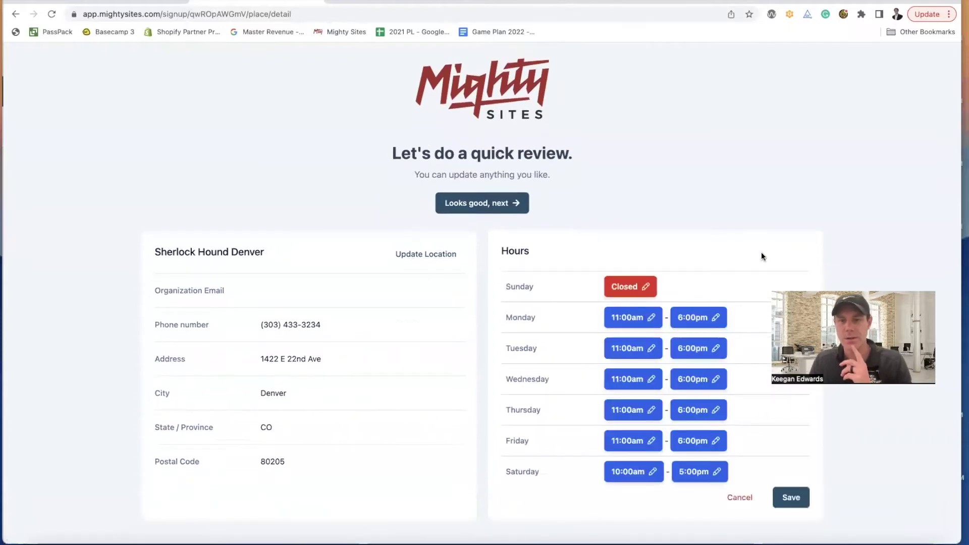
pyautogui.click(652, 318)
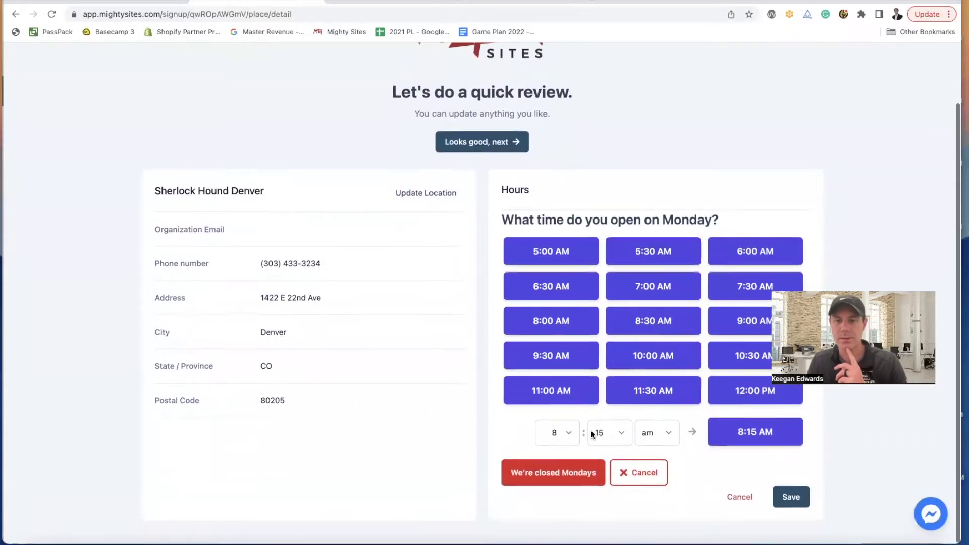
pyautogui.click(583, 472)
pyautogui.click(791, 497)
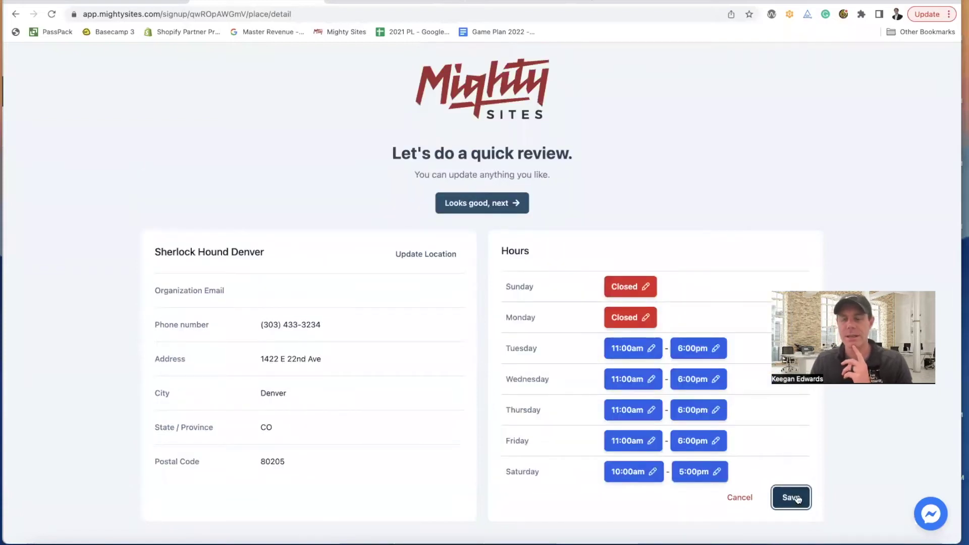
pyautogui.scroll(-1, 362, 317)
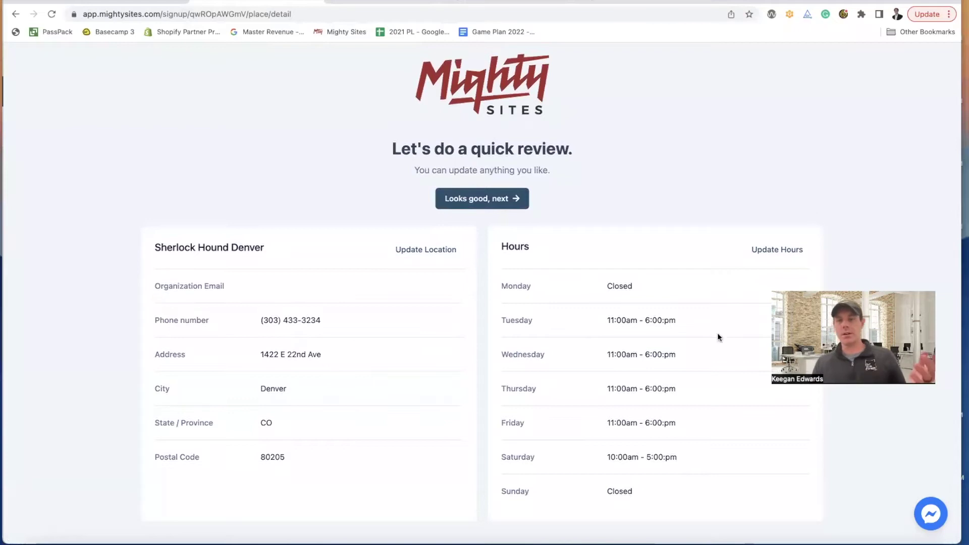
# - Accept the reviewed details and scroll through the newly generated Sherlock Hound Denver site
pyautogui.click(475, 200)
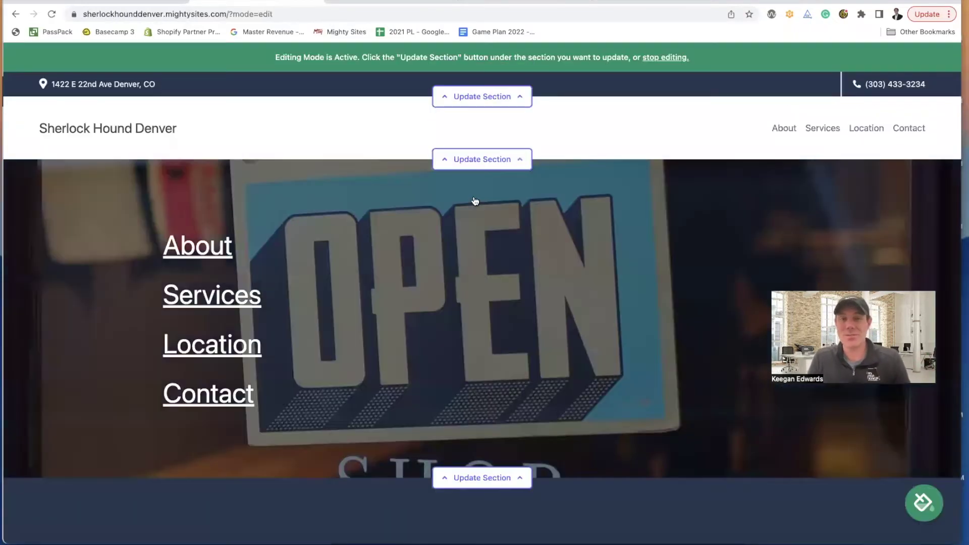
pyautogui.scroll(-10, 519, 260)
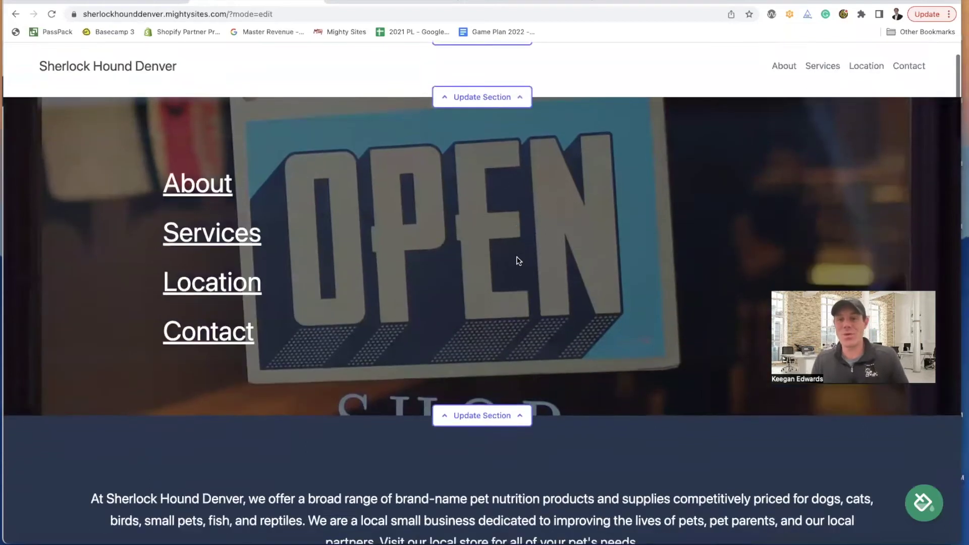
pyautogui.scroll(-14, 517, 259)
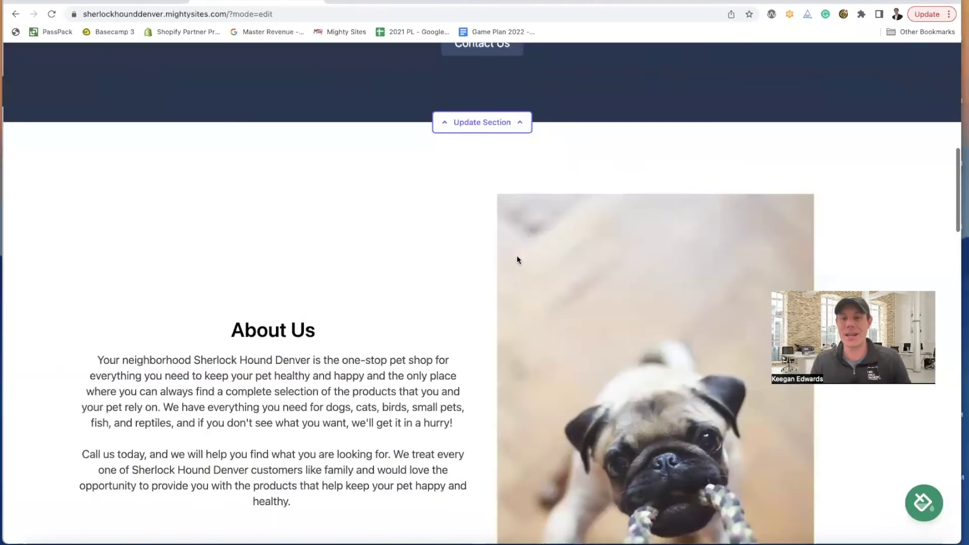
pyautogui.scroll(-6, 516, 259)
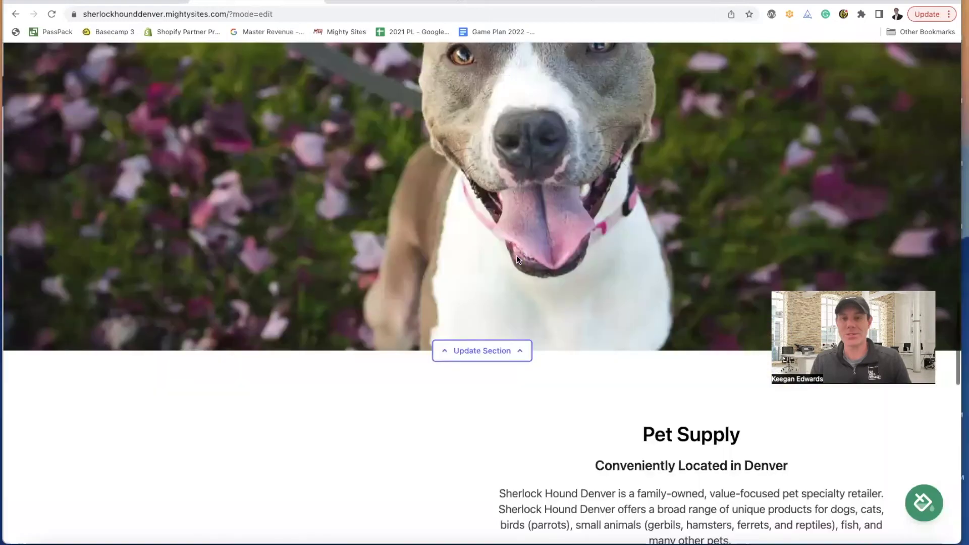
pyautogui.scroll(-11, 518, 259)
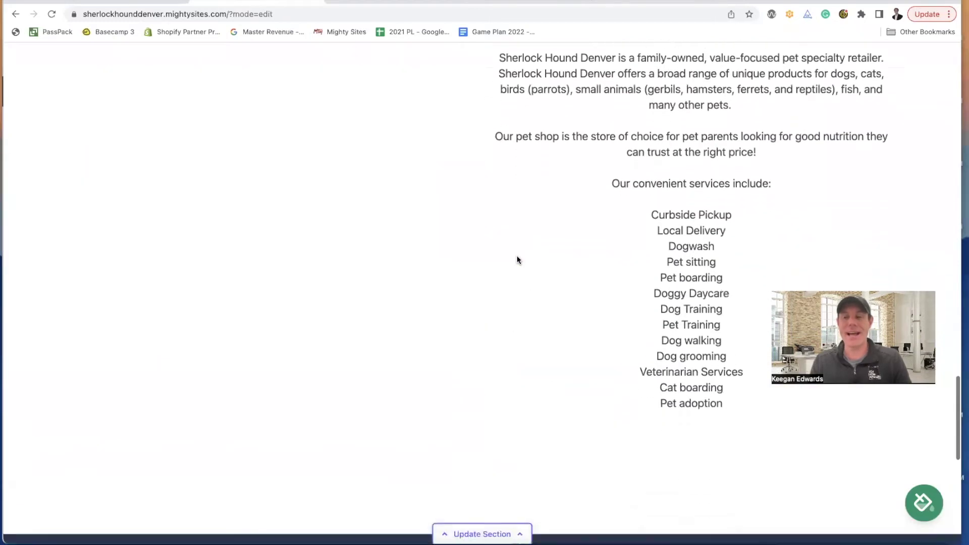
pyautogui.scroll(-7, 517, 260)
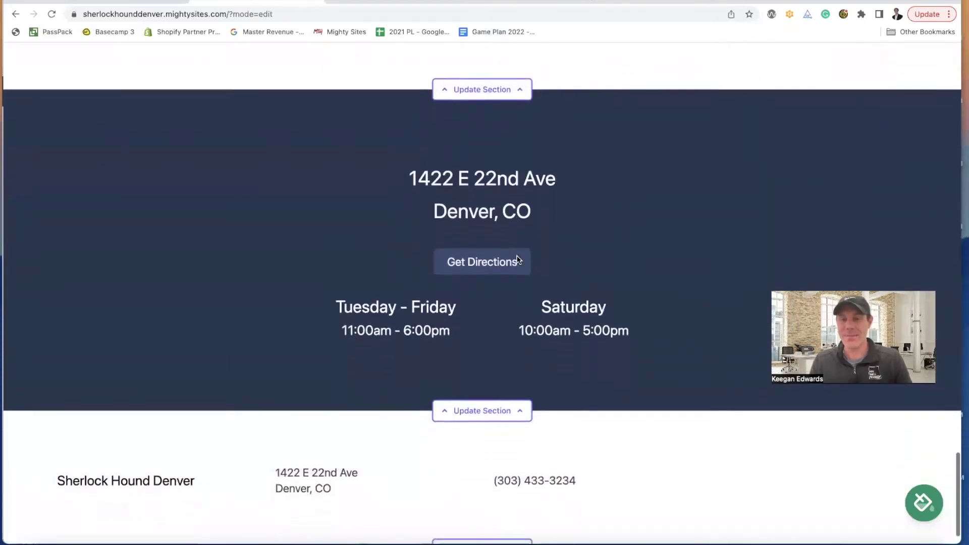
pyautogui.scroll(13, 519, 261)
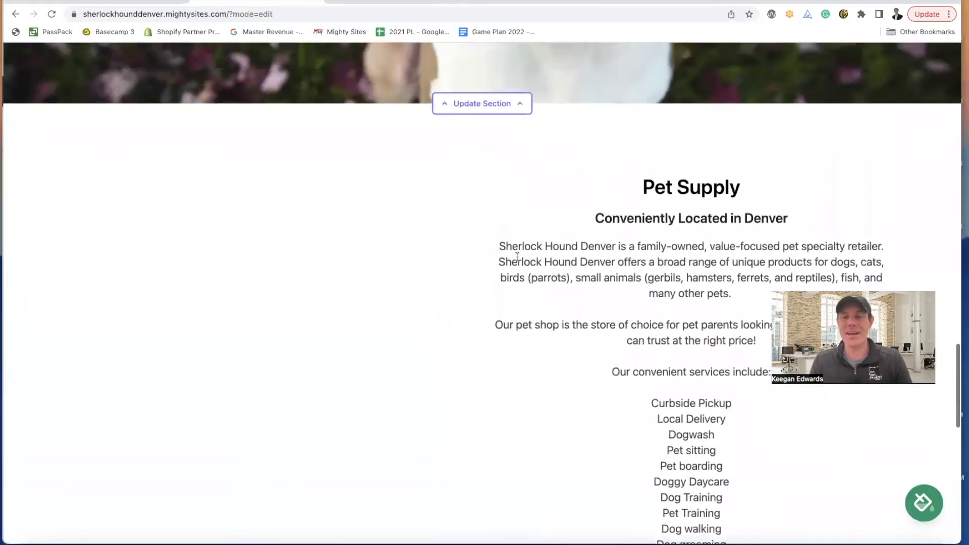
pyautogui.scroll(-1, 671, 260)
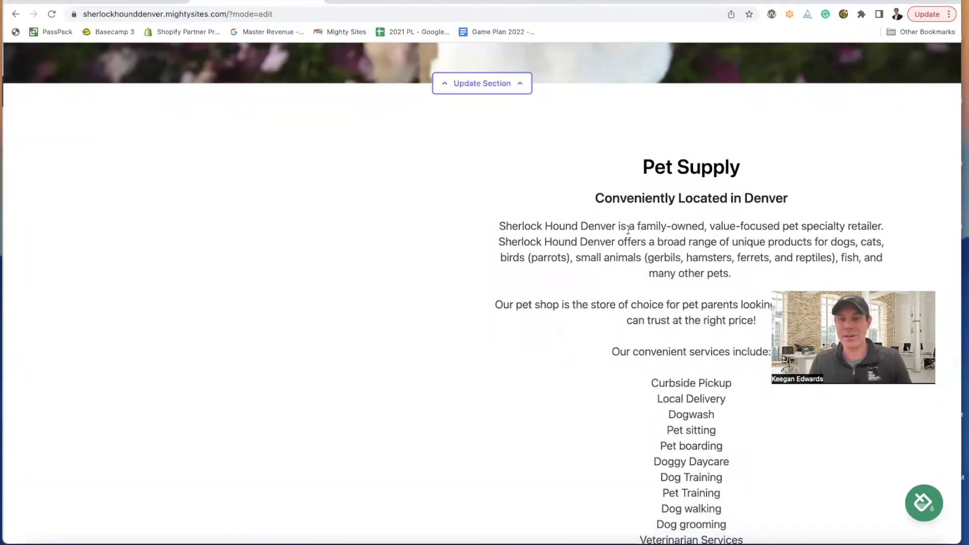
pyautogui.scroll(-8, 629, 235)
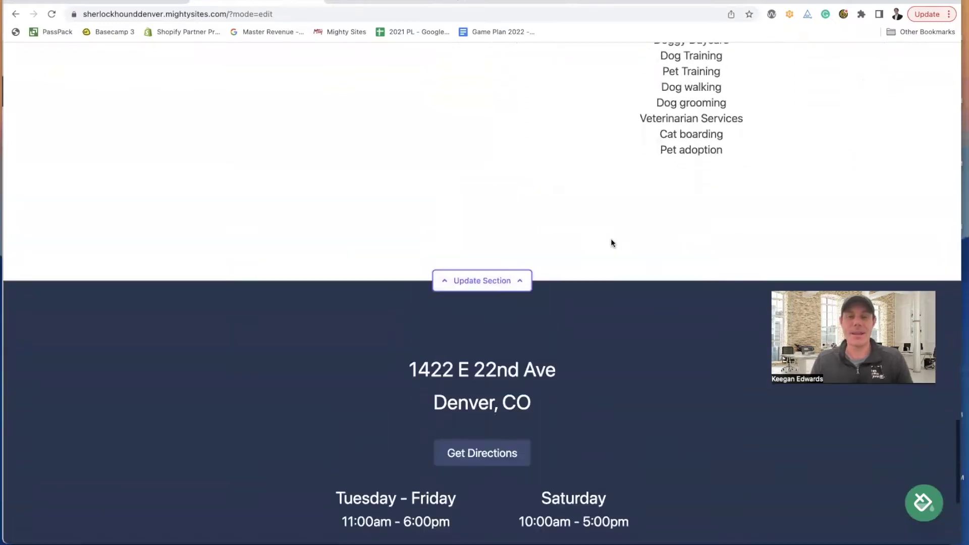
pyautogui.scroll(13, 611, 243)
pyautogui.scroll(20, 613, 241)
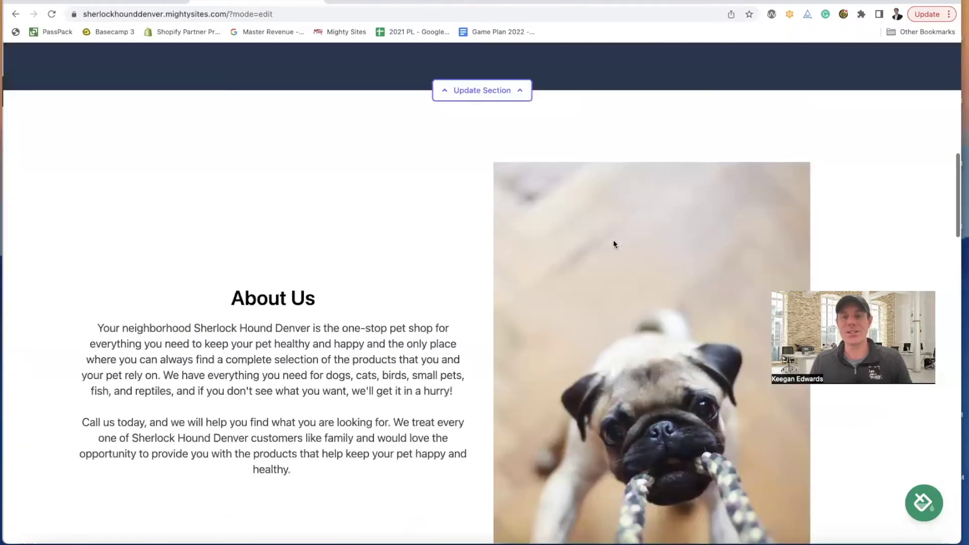
pyautogui.scroll(3, 677, 262)
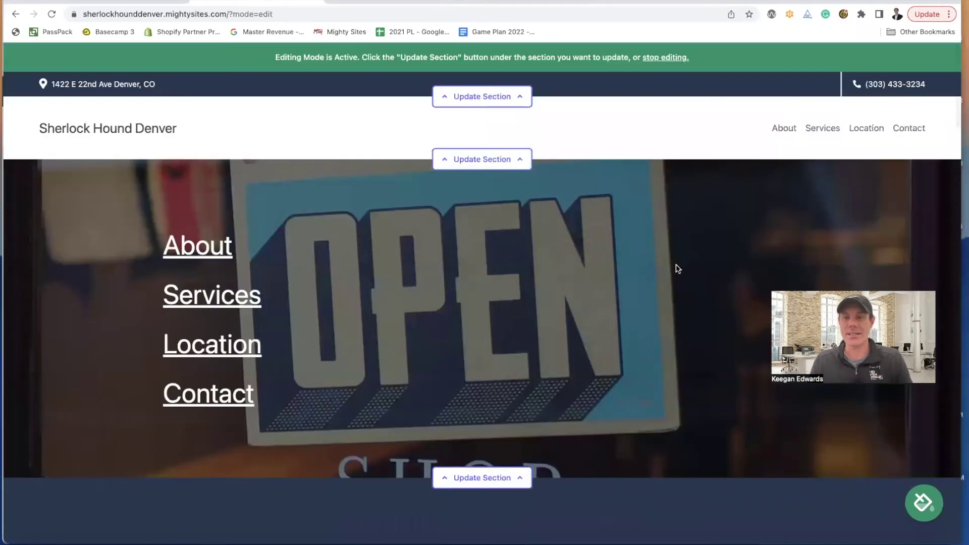
pyautogui.scroll(-20, 677, 263)
pyautogui.scroll(10, 454, 217)
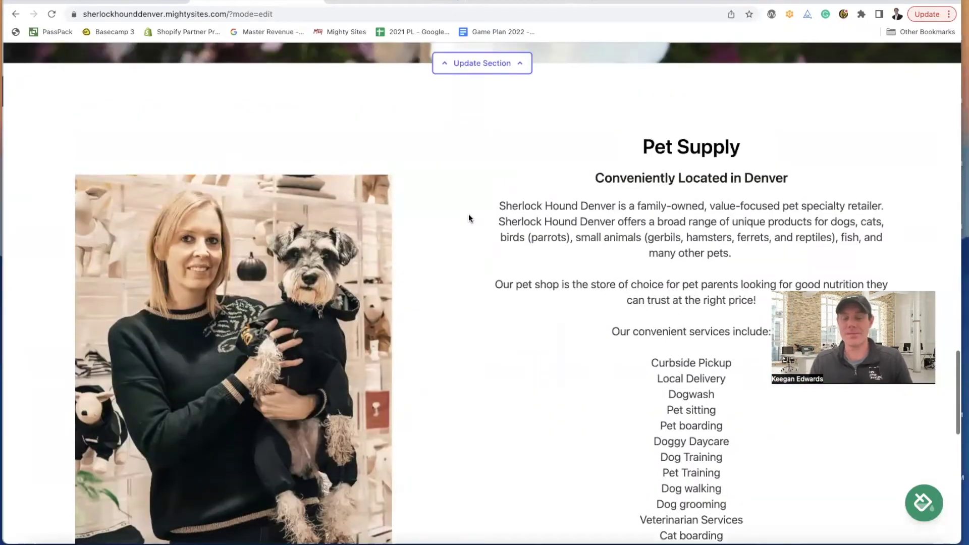
pyautogui.scroll(-11, 468, 218)
pyautogui.scroll(12, 470, 218)
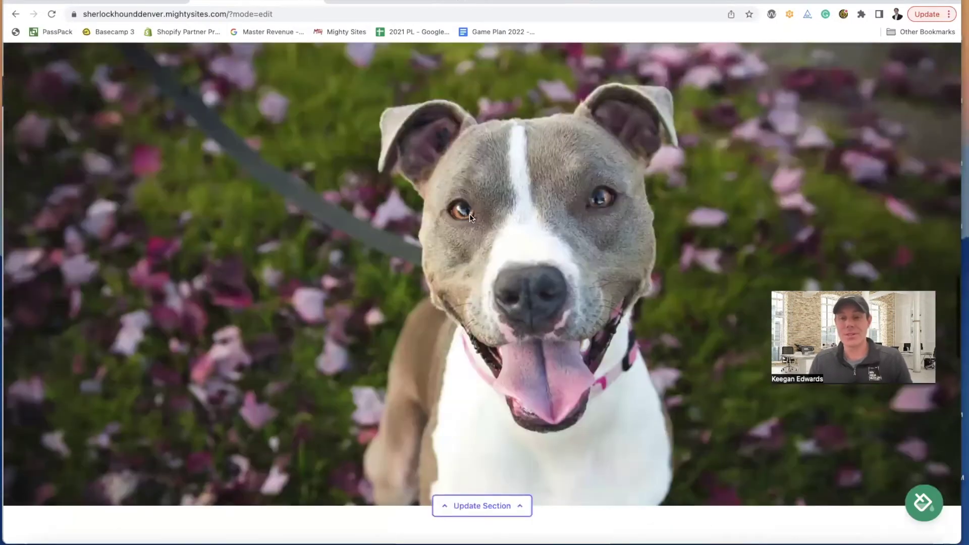
pyautogui.scroll(10, 469, 217)
pyautogui.scroll(2, 470, 218)
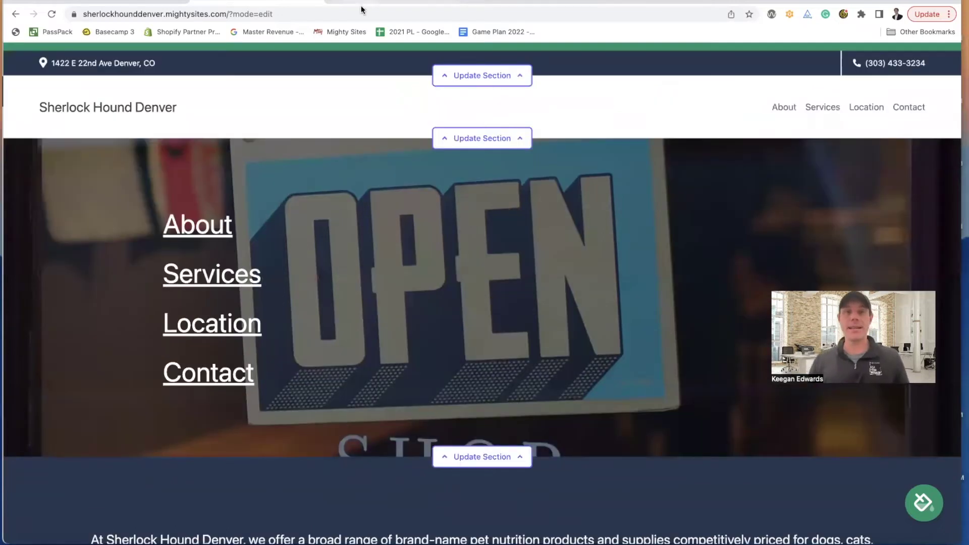
pyautogui.hotkey('ctrl', 'Tab')
pyautogui.scroll(3, 573, 228)
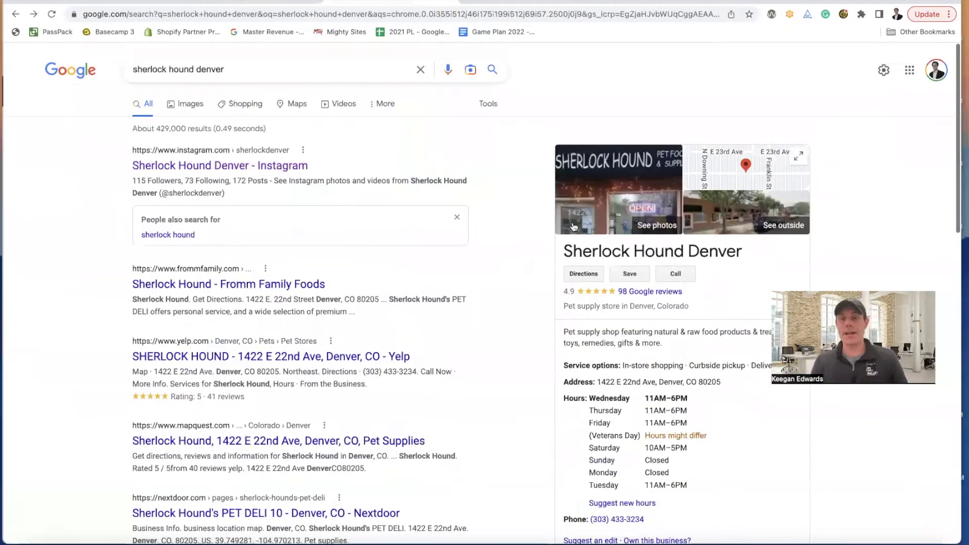
# - Open the shop's Instagram profile from its Google result and copy the profile URL
pyautogui.click(268, 1)
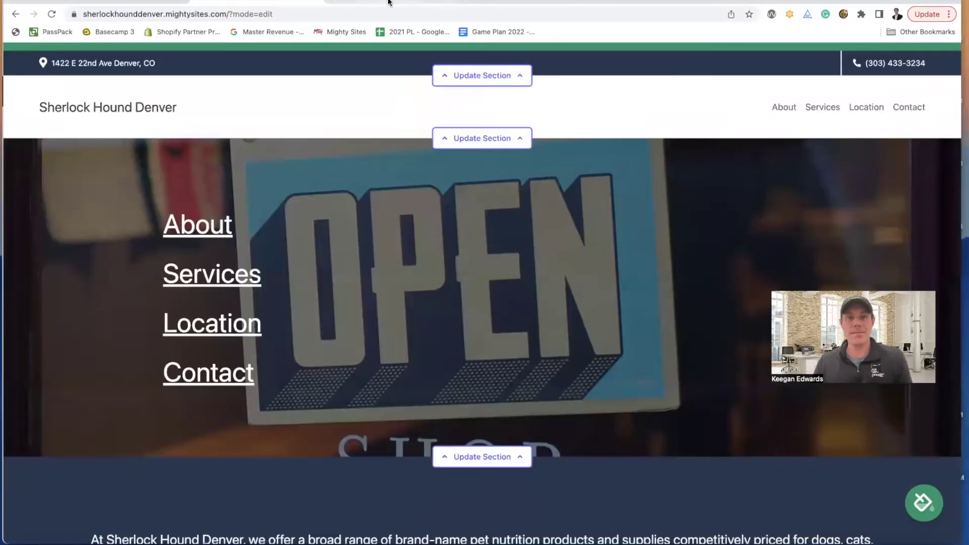
pyautogui.click(484, 76)
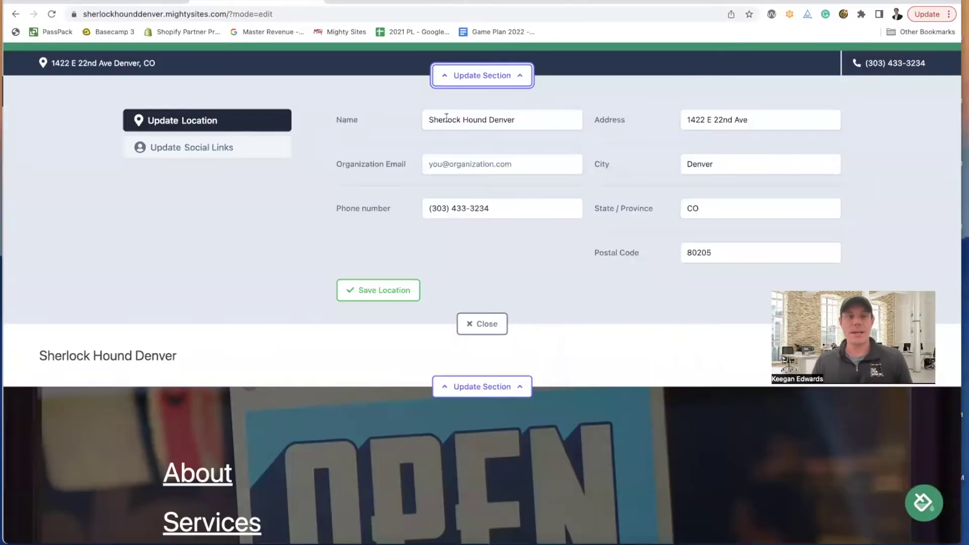
pyautogui.click(346, 9)
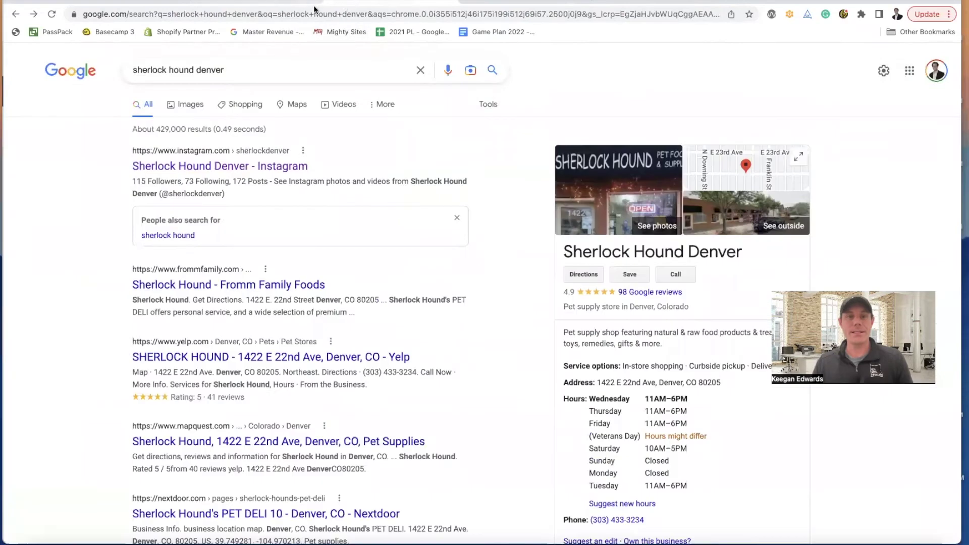
pyautogui.rightClick(243, 168)
pyautogui.click(273, 172)
pyautogui.click(474, 7)
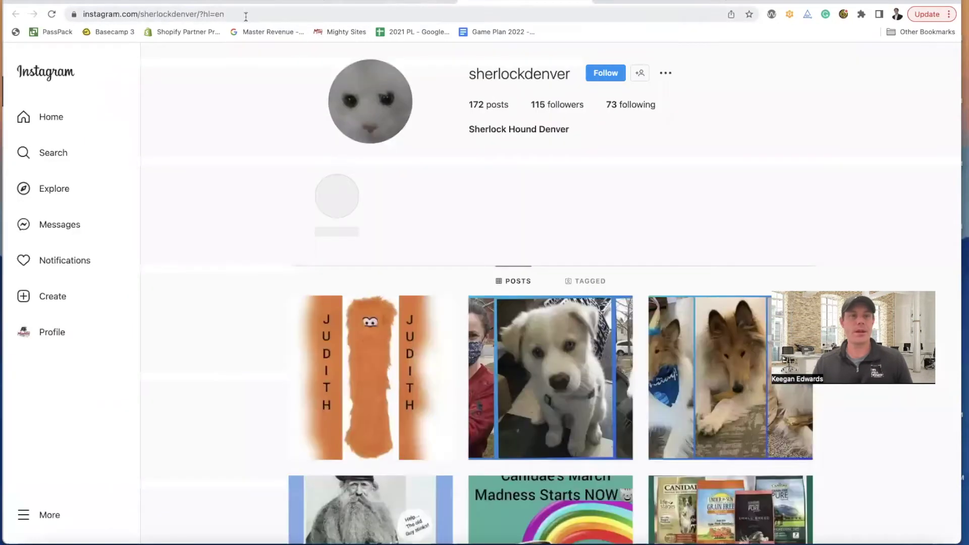
pyautogui.click(248, 14)
pyautogui.press('super+c')
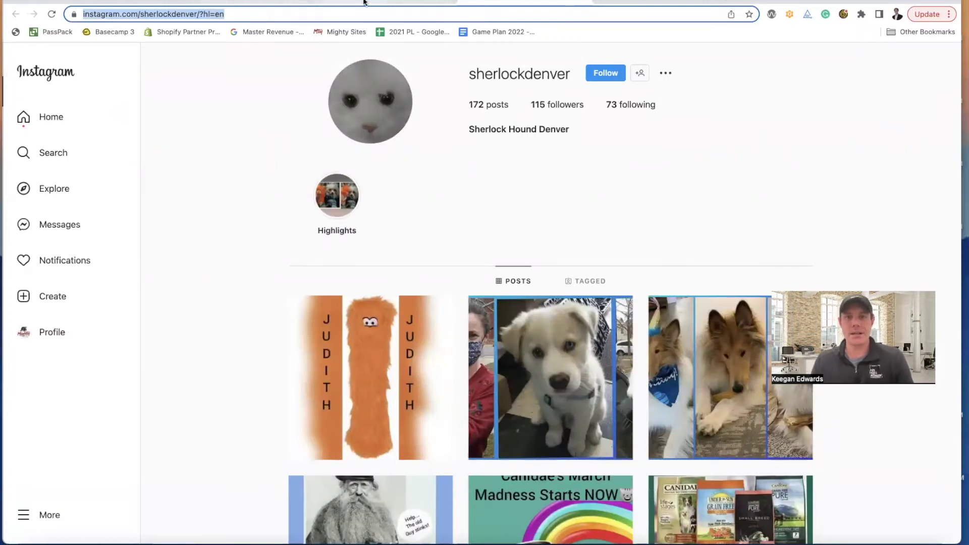
pyautogui.click(262, 2)
# - Paste the URL into the Instagram social link, then save the social links and the location details
pyautogui.click(259, 2)
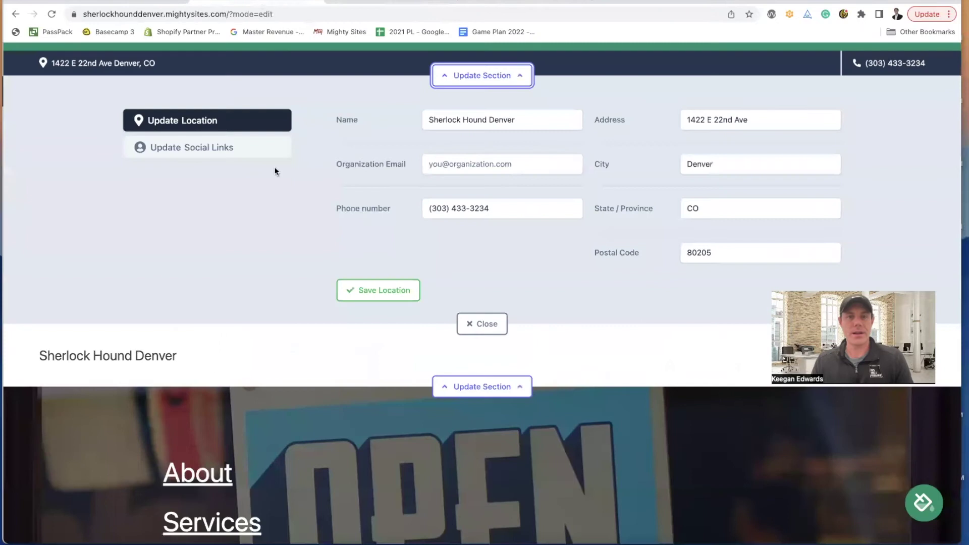
pyautogui.click(190, 151)
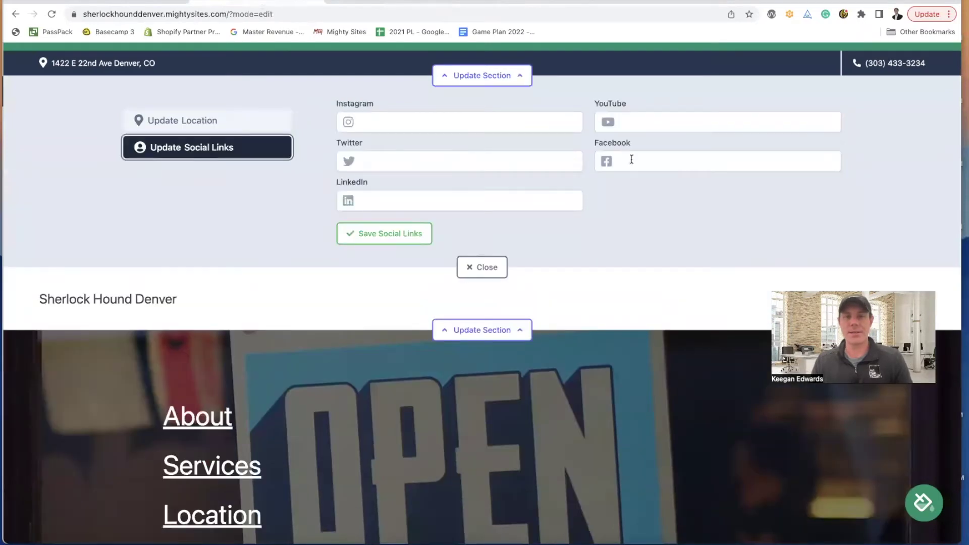
pyautogui.click(448, 121)
pyautogui.press('super+v')
pyautogui.click(676, 246)
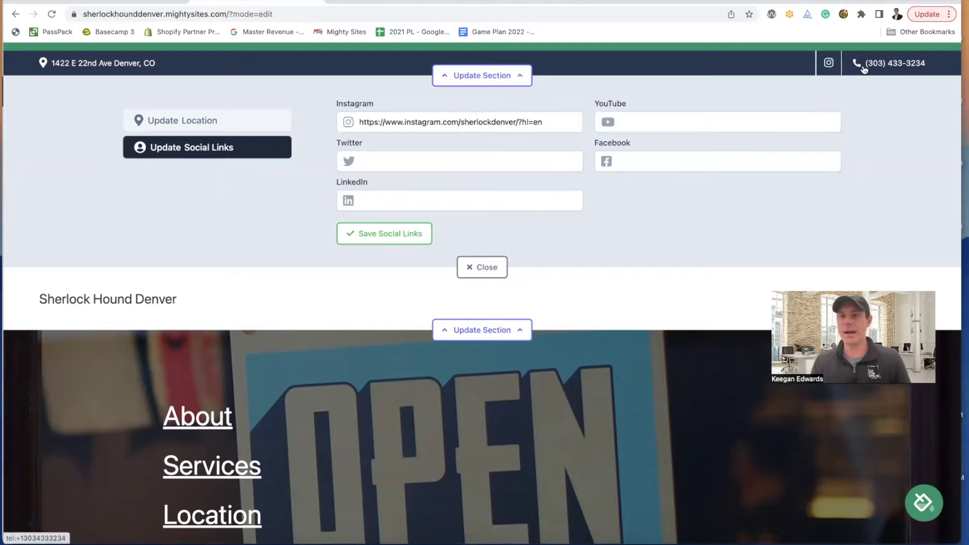
pyautogui.click(385, 238)
pyautogui.click(212, 124)
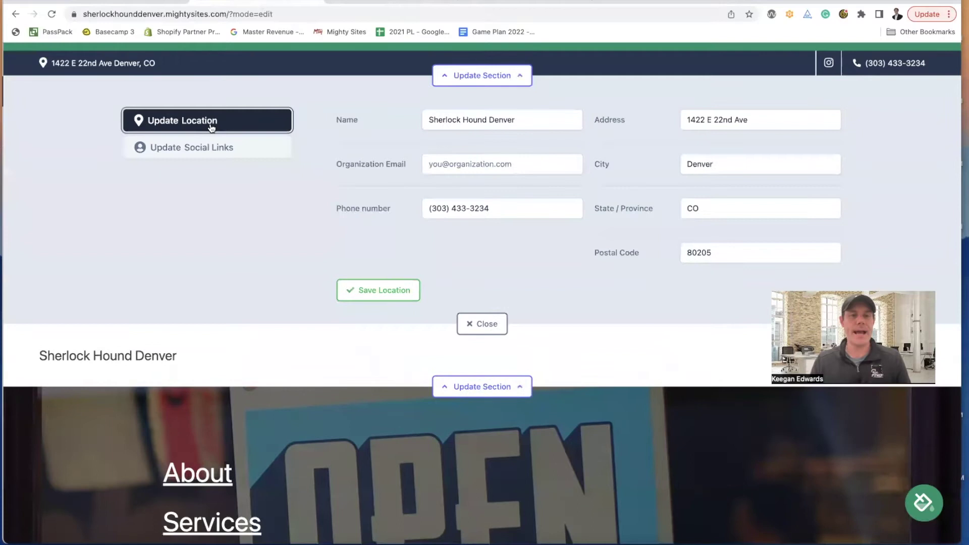
pyautogui.click(377, 298)
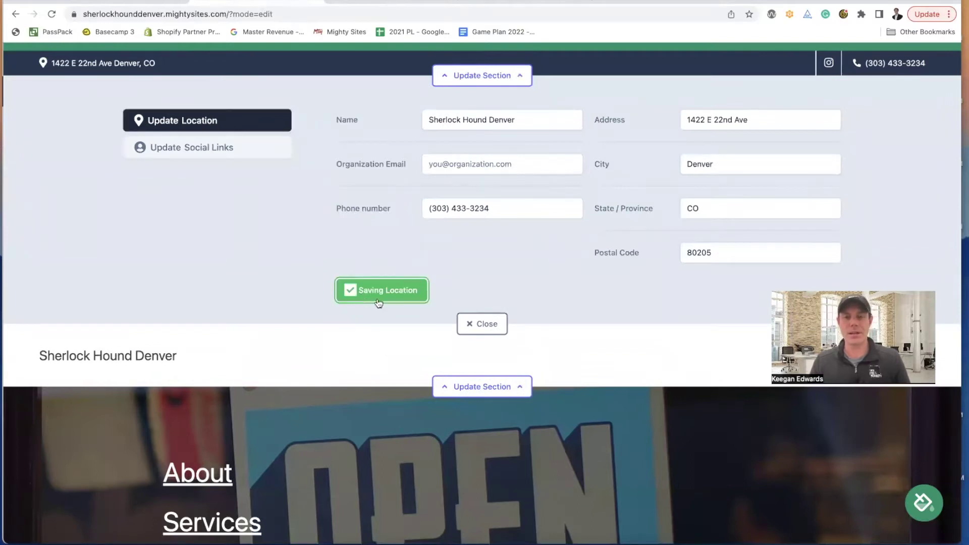
pyautogui.click(474, 324)
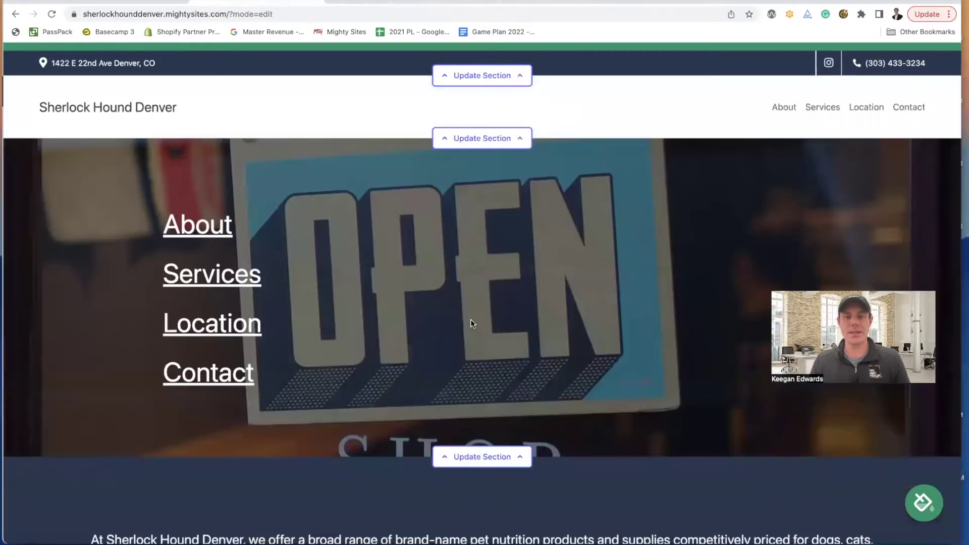
# - Look over the shop's Instagram profile and its Google storefront photos
pyautogui.click(498, 143)
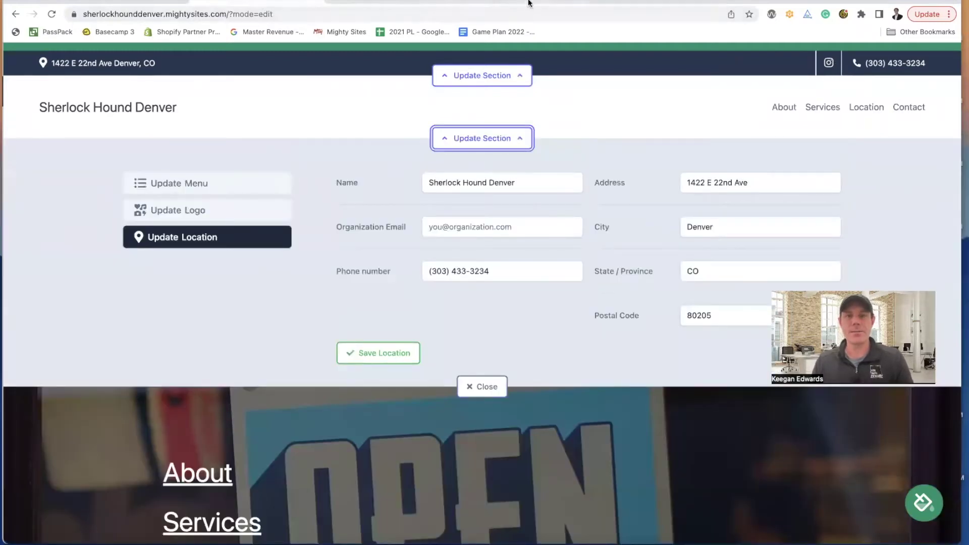
pyautogui.click(525, 8)
pyautogui.scroll(-15, 444, 204)
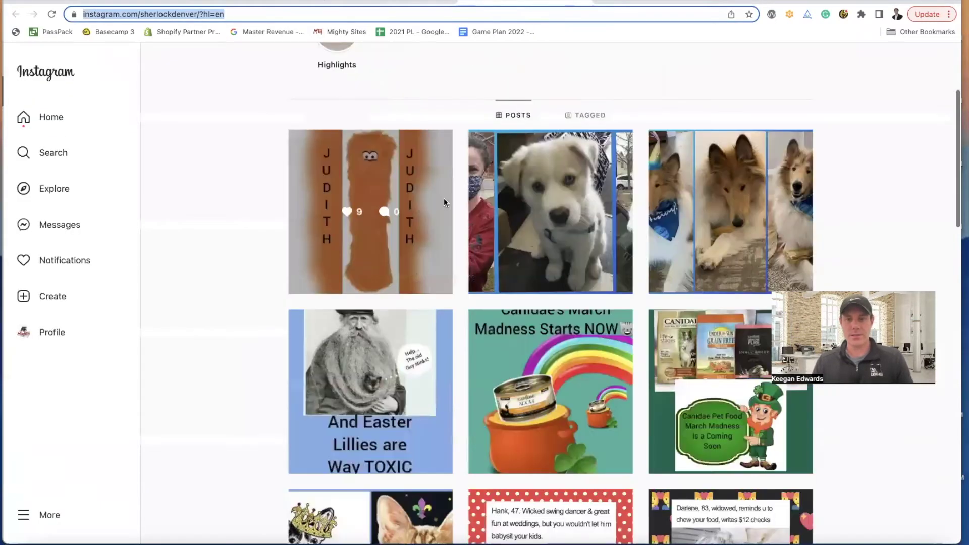
pyautogui.scroll(10, 365, 76)
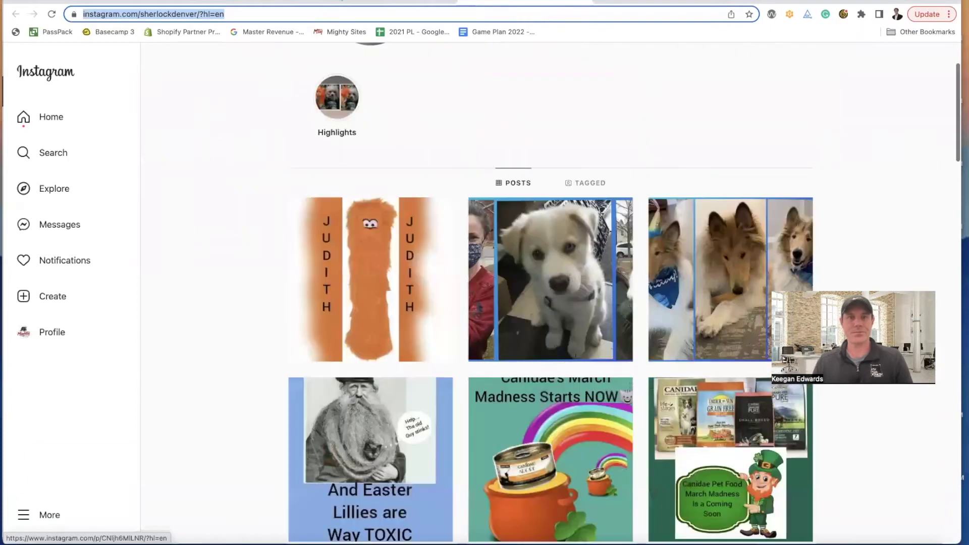
pyautogui.click(348, 1)
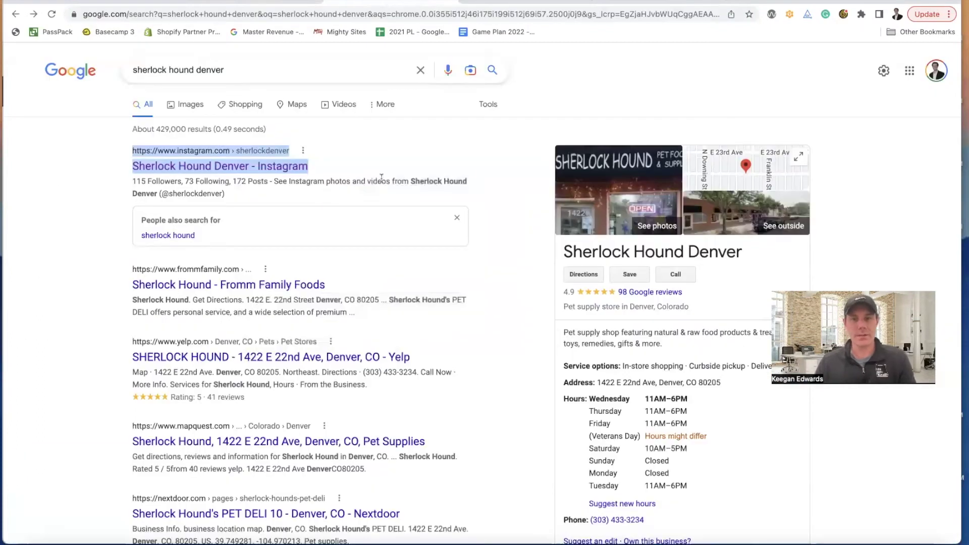
pyautogui.click(617, 207)
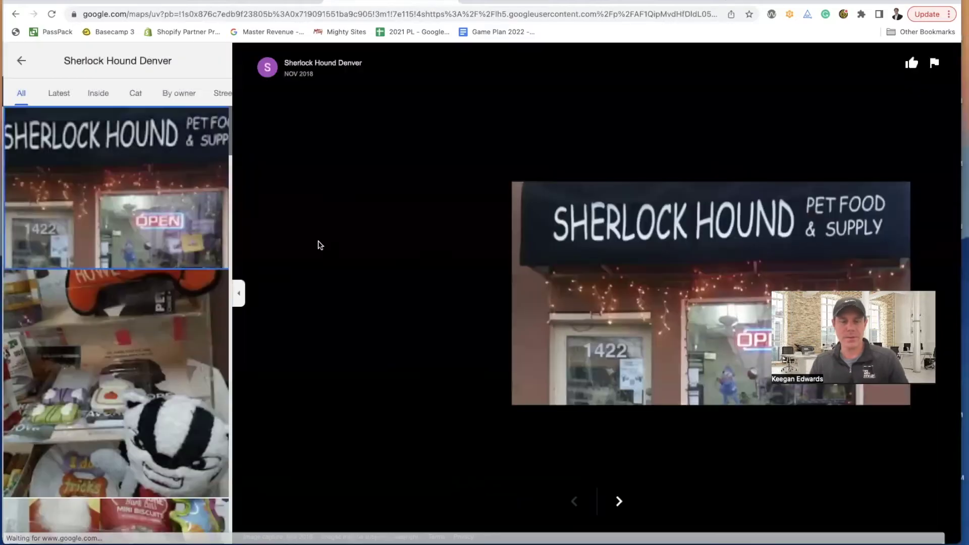
pyautogui.scroll(-5, 81, 287)
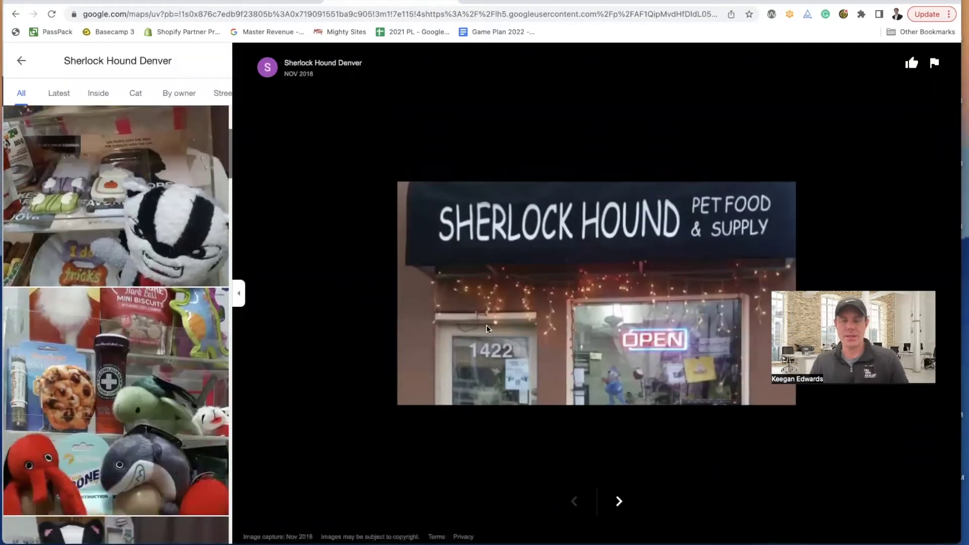
pyautogui.scroll(-10, 207, 343)
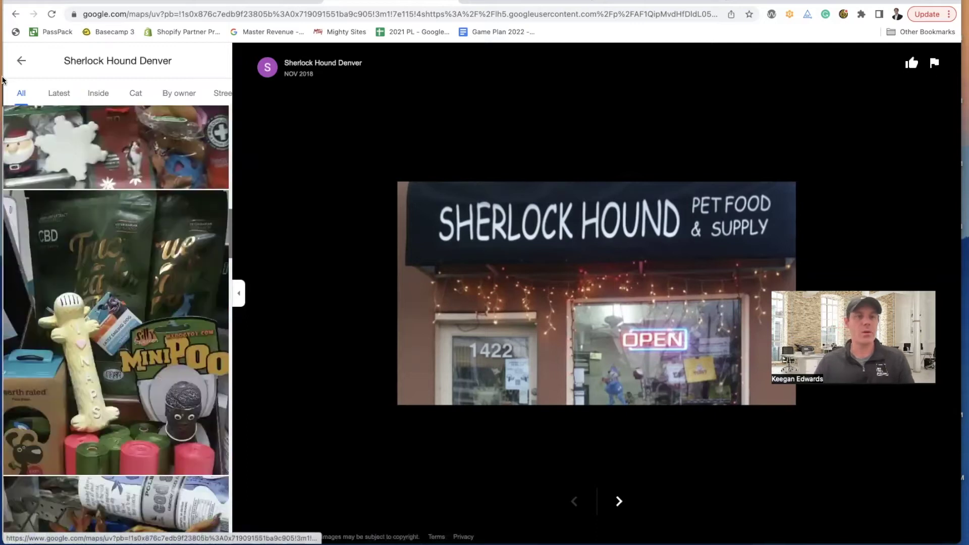
pyautogui.click(21, 60)
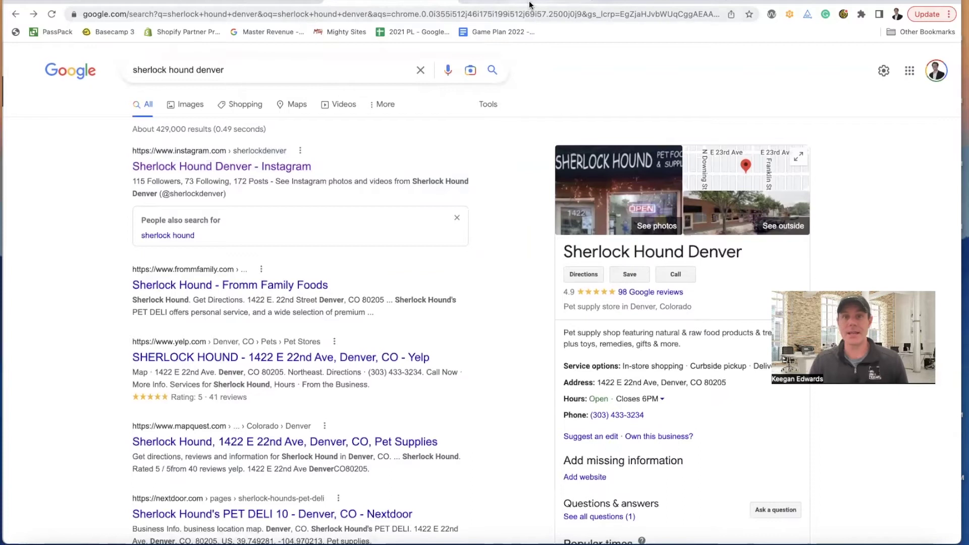
pyautogui.click(222, 5)
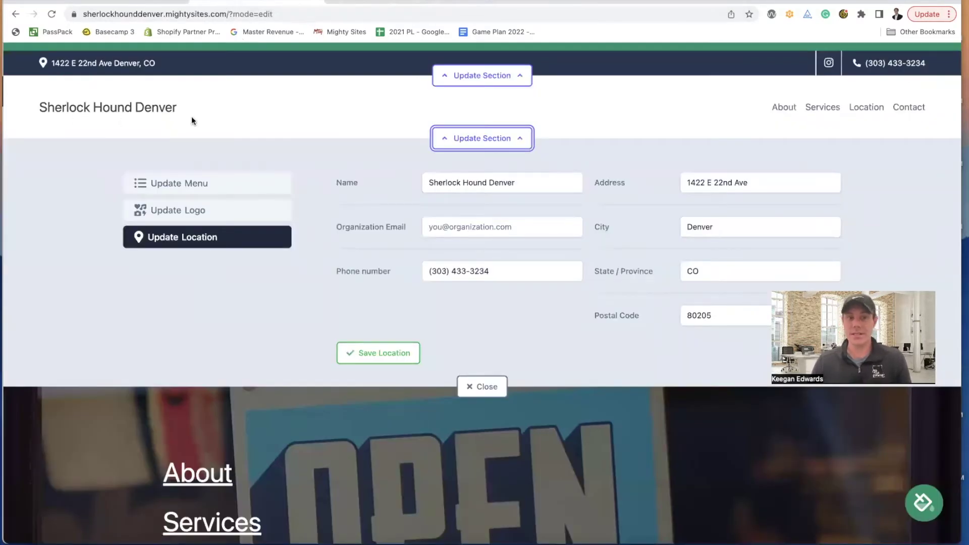
# - Bring up the header's Update Logo options, then load canva.com in a new tab
pyautogui.click(175, 209)
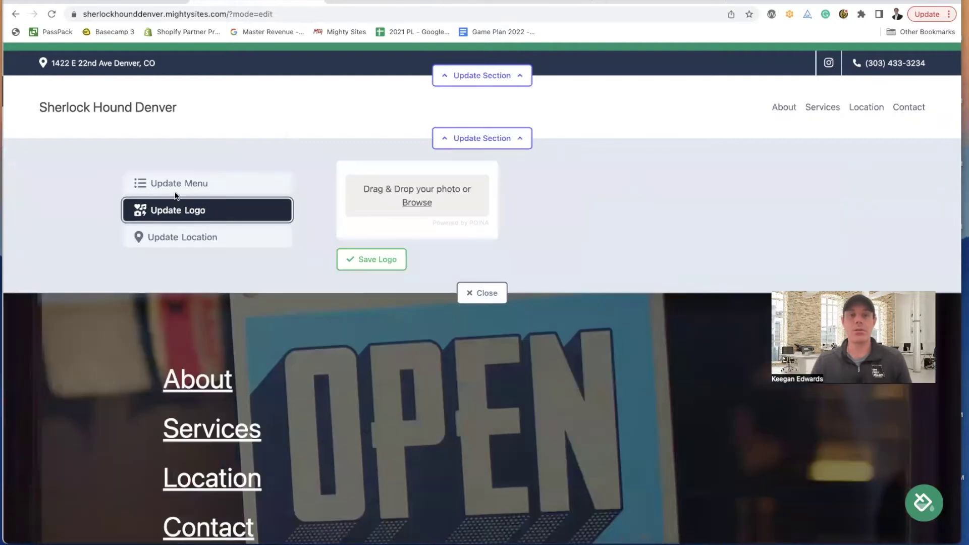
pyautogui.click(180, 190)
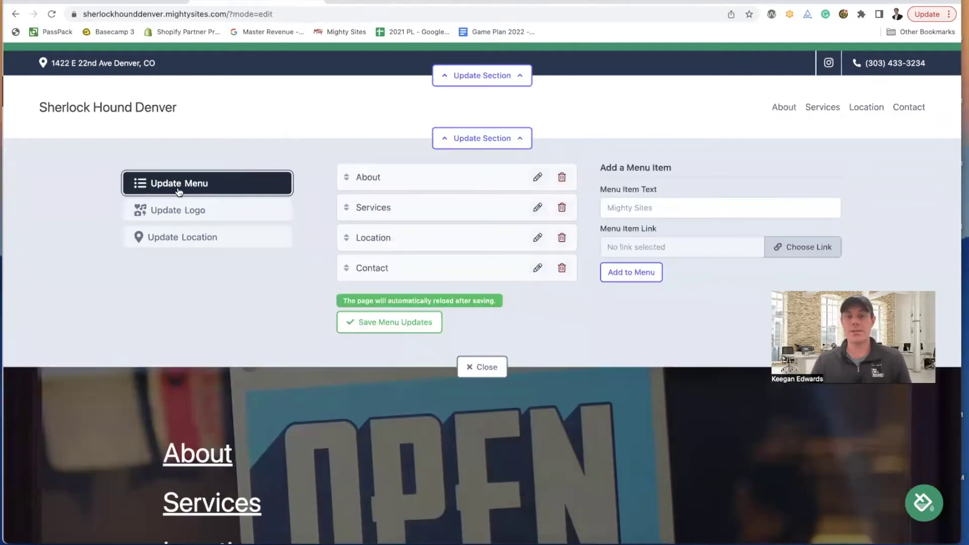
pyautogui.click(203, 217)
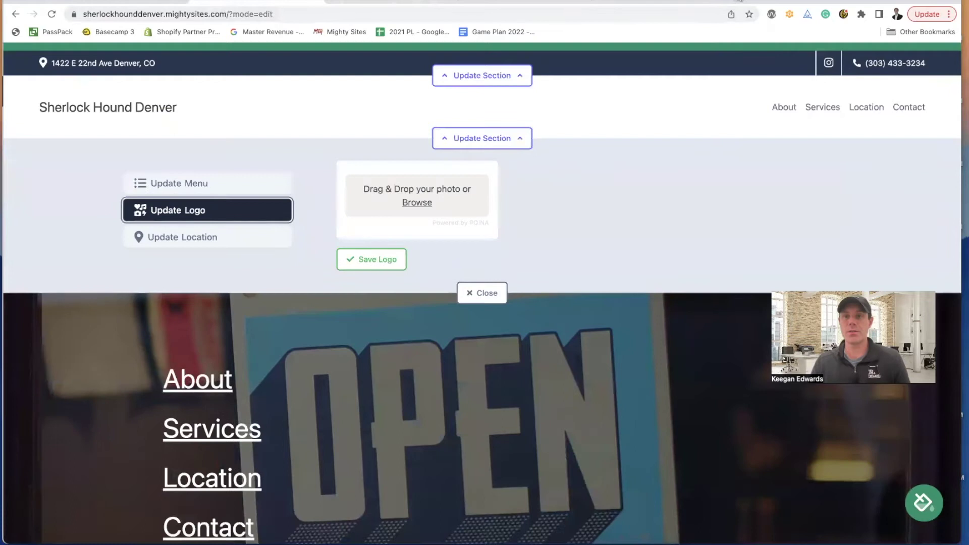
pyautogui.hotkey('ctrl', 't')
pyautogui.write('canva.com')
pyautogui.press('Return')
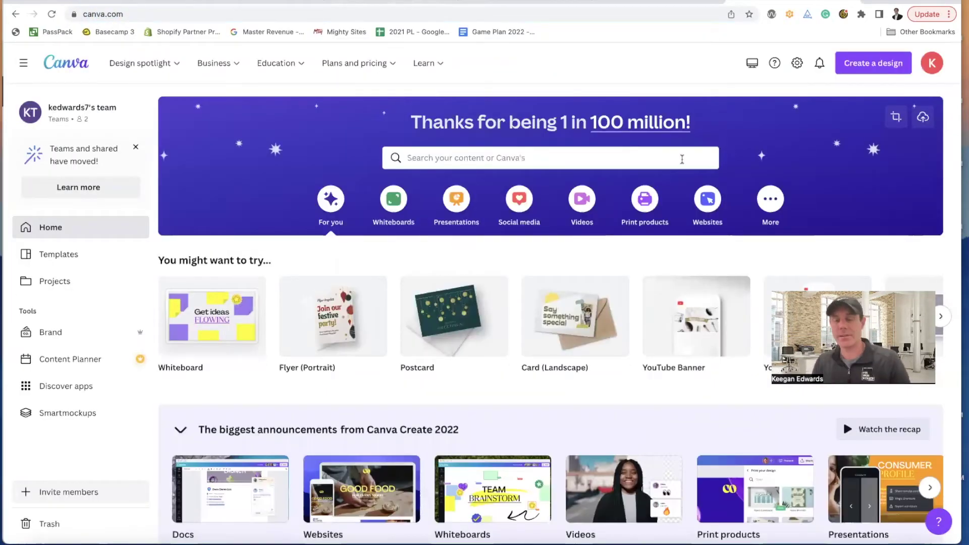
# - Create a new 500 × 500 px Canva logo design and drop in the Pet Shop template
pyautogui.click(872, 63)
pyautogui.write('logo')
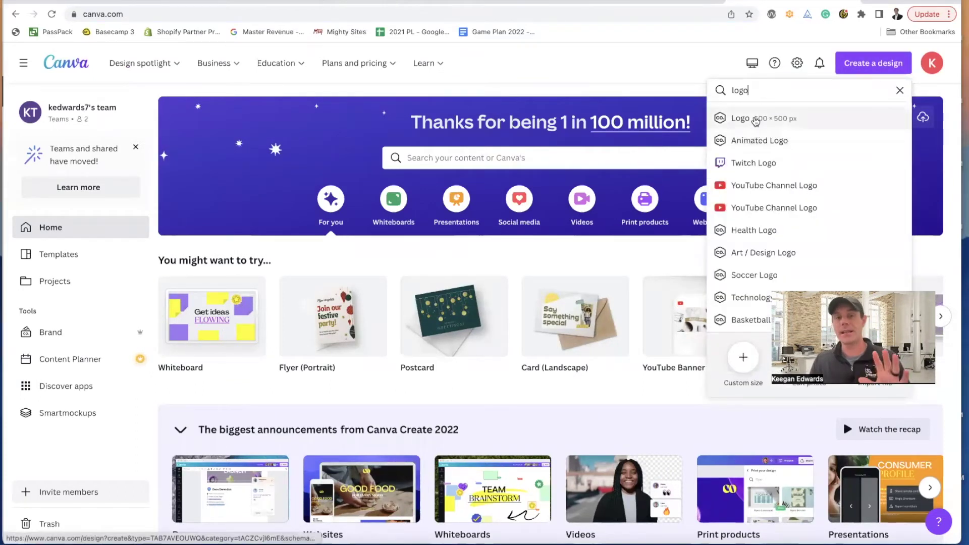
pyautogui.click(756, 121)
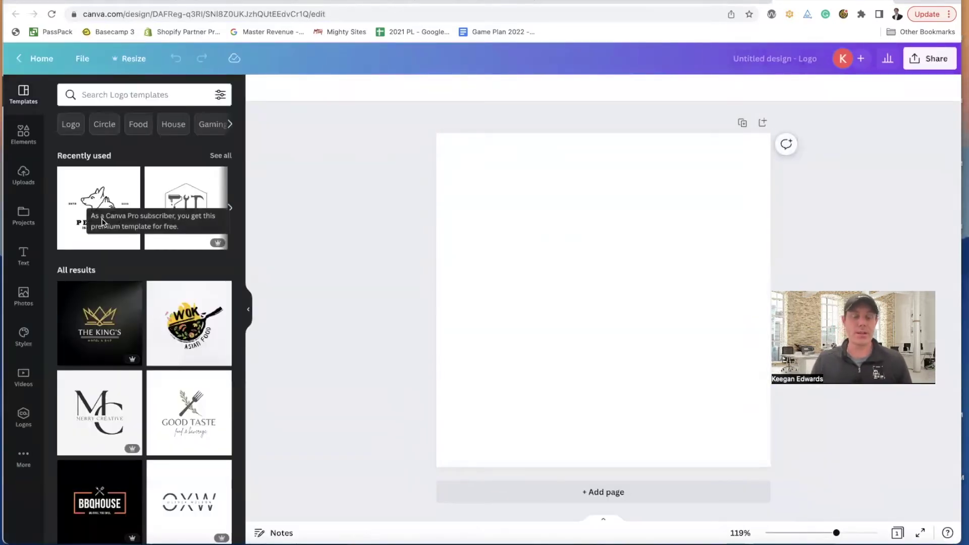
pyautogui.moveTo(81, 203); pyautogui.dragTo(480, 223)
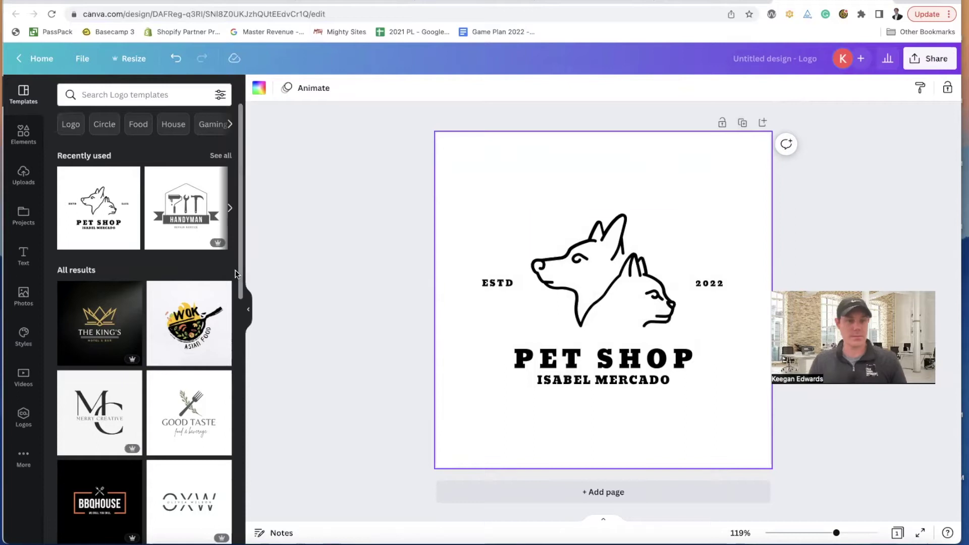
# - Search templates for 'pet store', undo Pet Shop, and apply the Burner Pet Store template
pyautogui.click(152, 96)
pyautogui.write('pet')
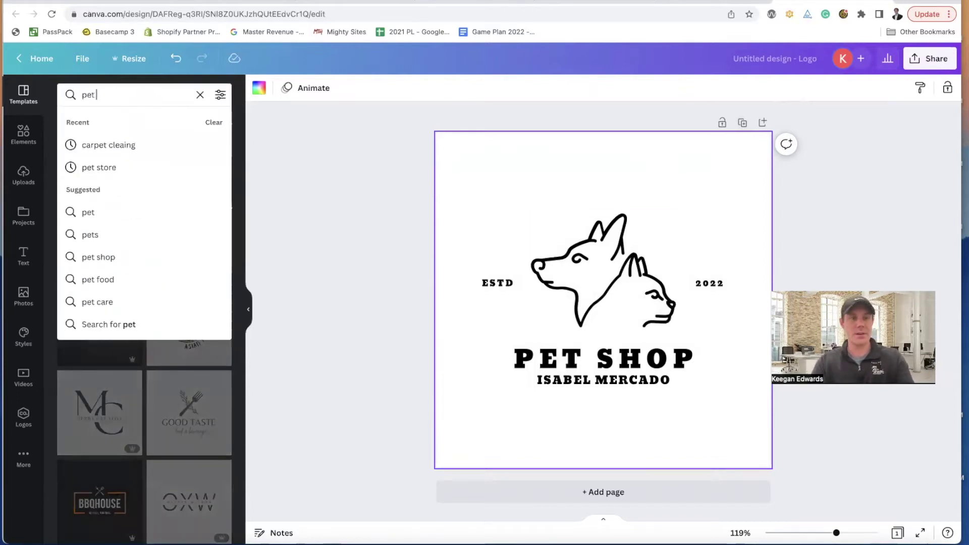
pyautogui.write(' store')
pyautogui.press('Return')
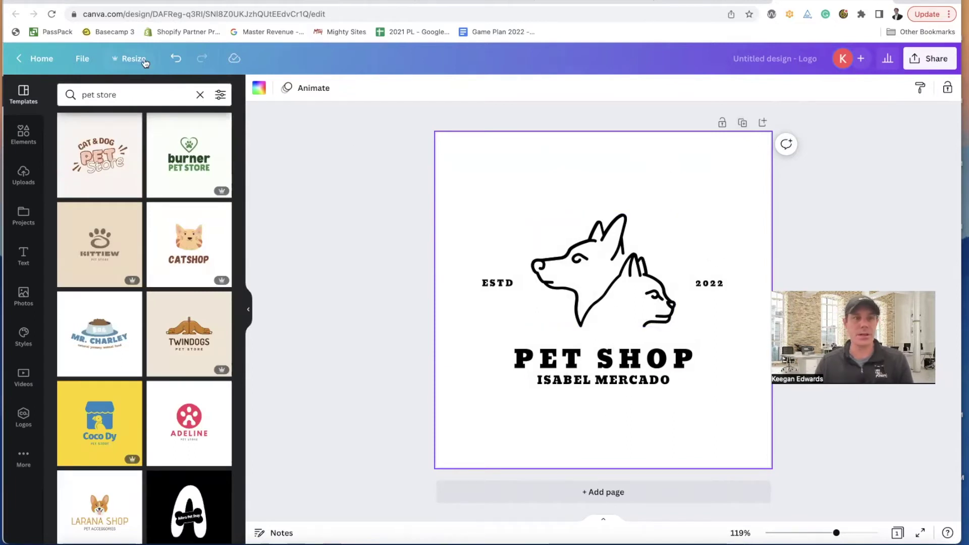
pyautogui.click(176, 58)
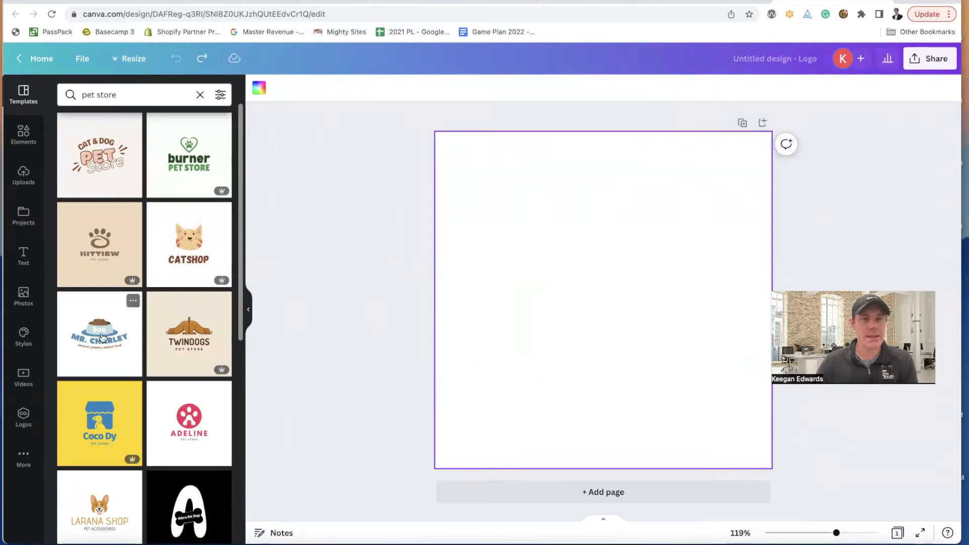
pyautogui.moveTo(182, 171); pyautogui.dragTo(237, 174)
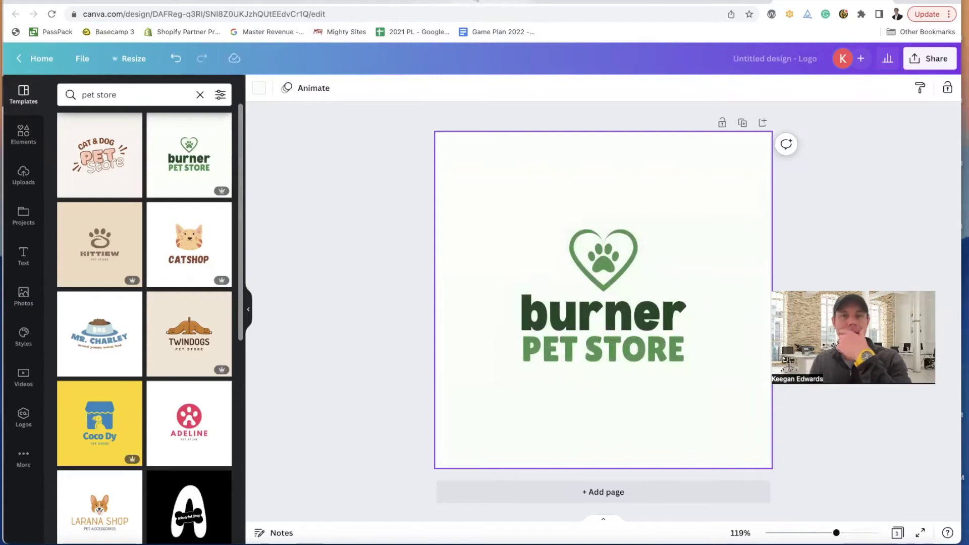
# - Replace 'burner' with 'Sherlock' and widen its text box to fit one line
pyautogui.click(604, 318)
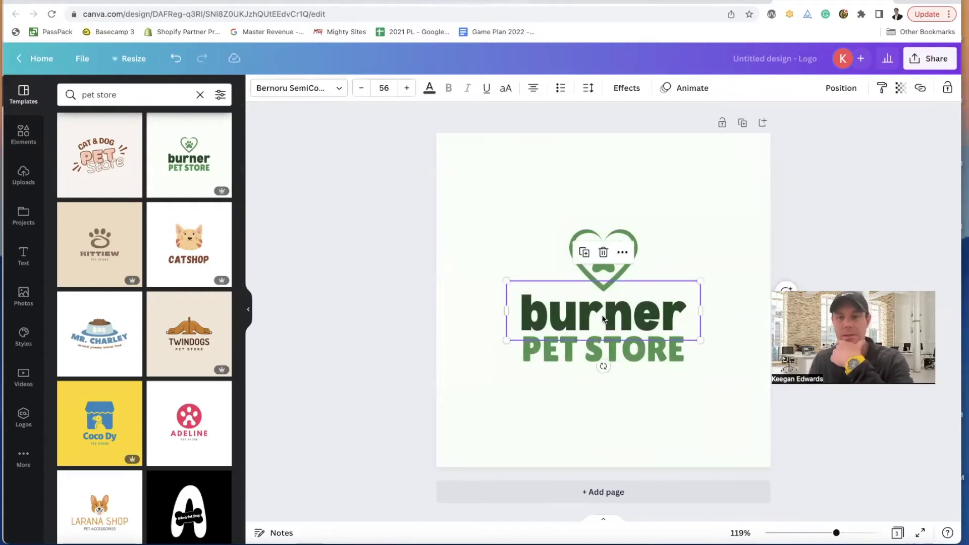
pyautogui.click(603, 316)
pyautogui.write('Sherlock')
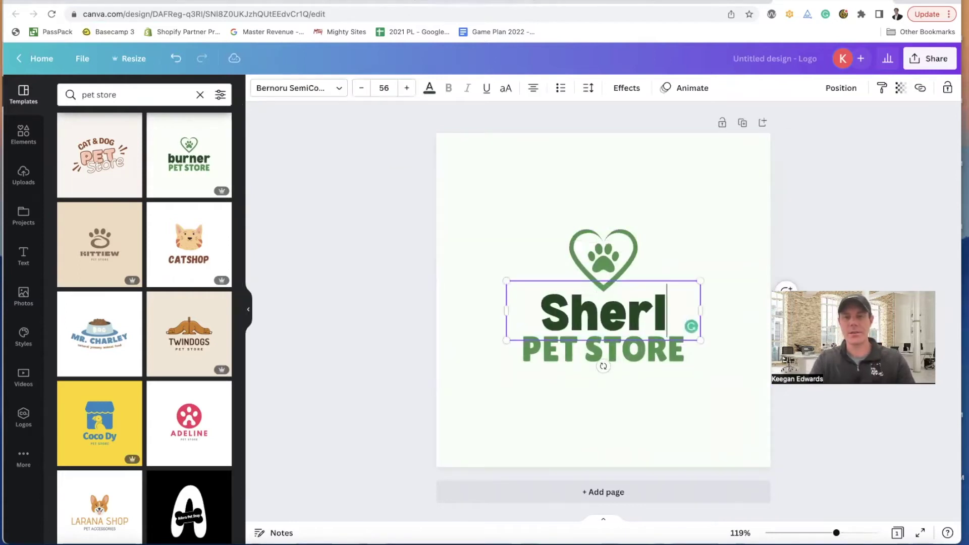
pyautogui.moveTo(701, 334); pyautogui.dragTo(721, 329)
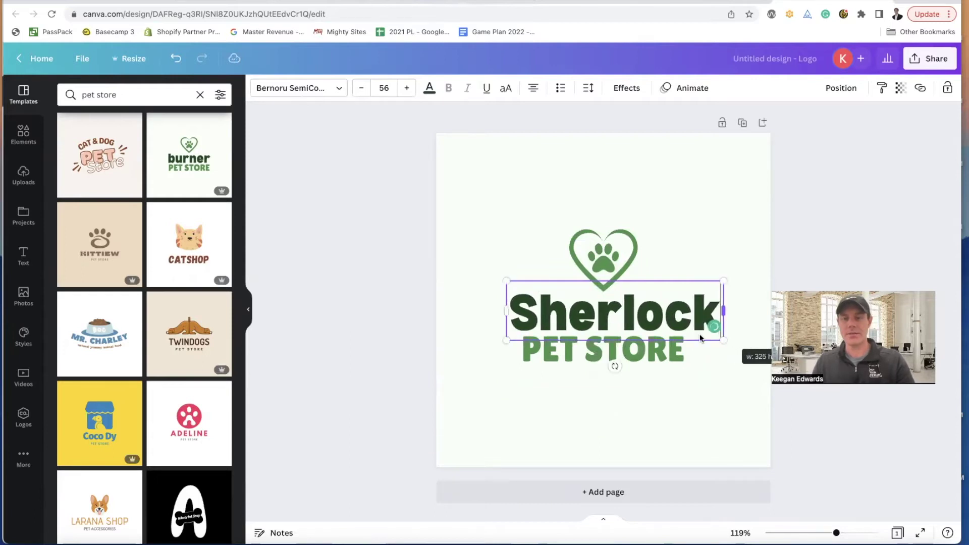
# - Change PET STORE to HOUND, centre Sherlock under the heart, and title the design 'Sherlock Hound Logo'
pyautogui.click(620, 352)
pyautogui.click(620, 352)
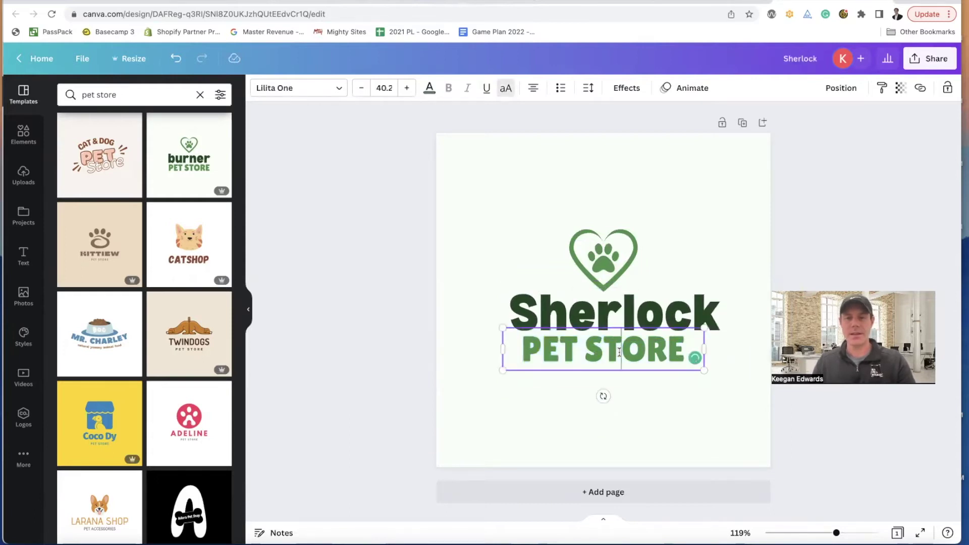
pyautogui.write('HOUND')
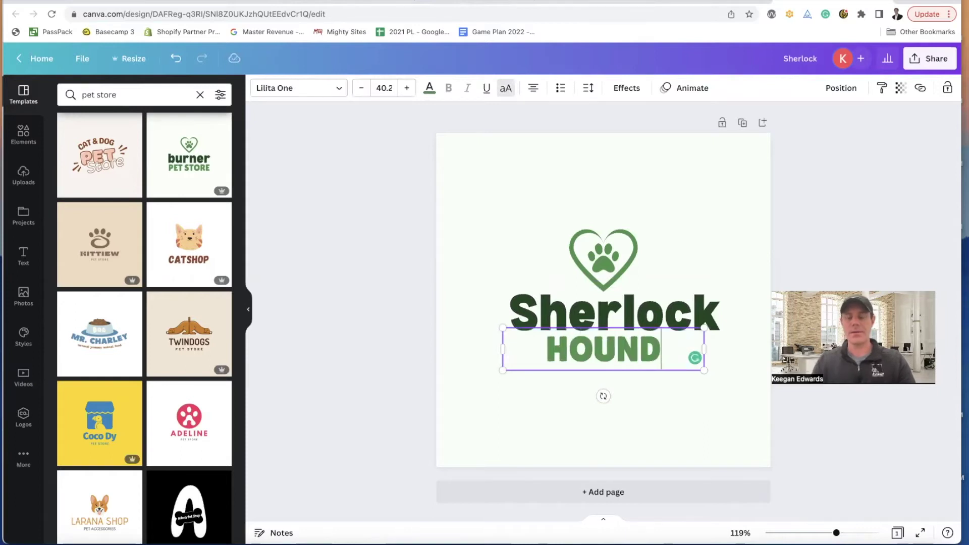
pyautogui.click(679, 430)
pyautogui.moveTo(615, 327); pyautogui.dragTo(606, 322)
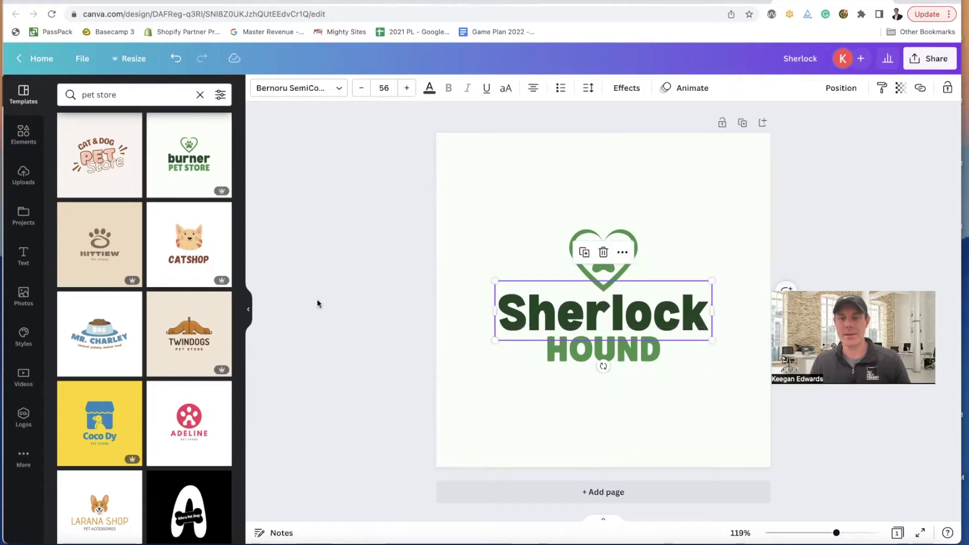
pyautogui.click(334, 300)
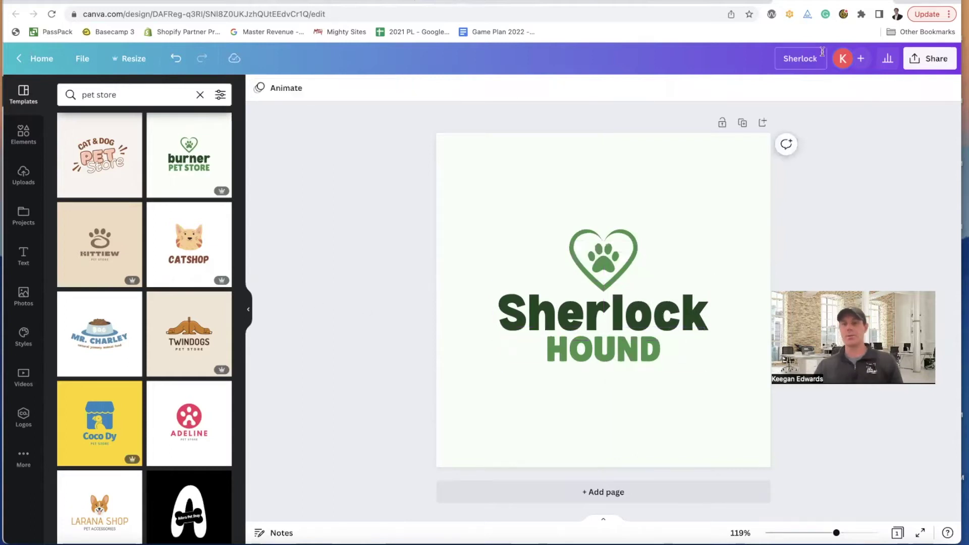
pyautogui.write('Hound Logo')
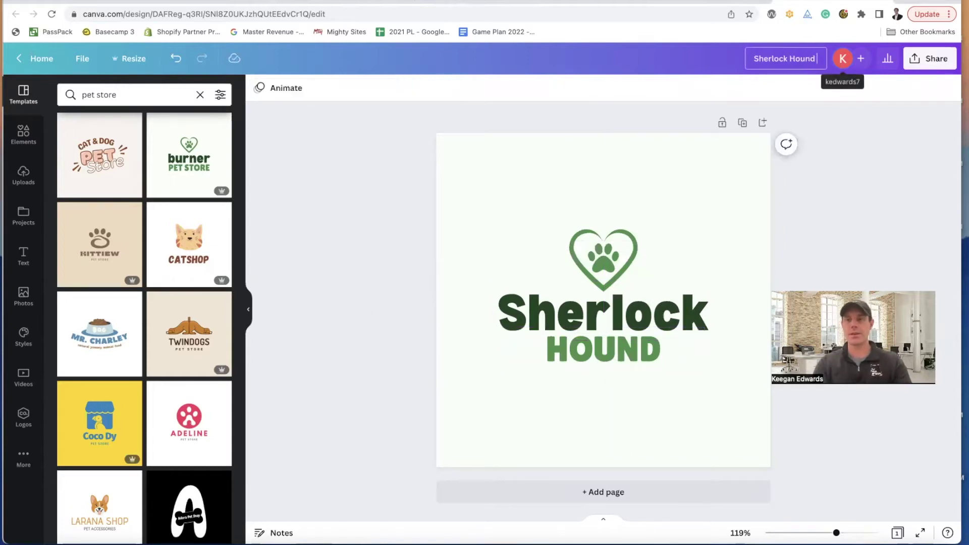
# - Use Share > Download with File type JPG, then go back to the Mighty Sites tab
pyautogui.click(922, 64)
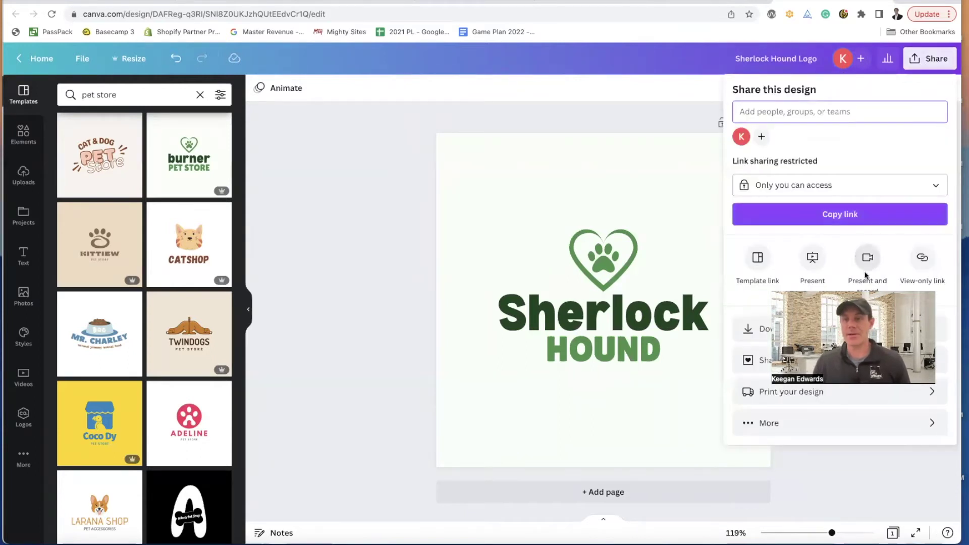
pyautogui.click(752, 329)
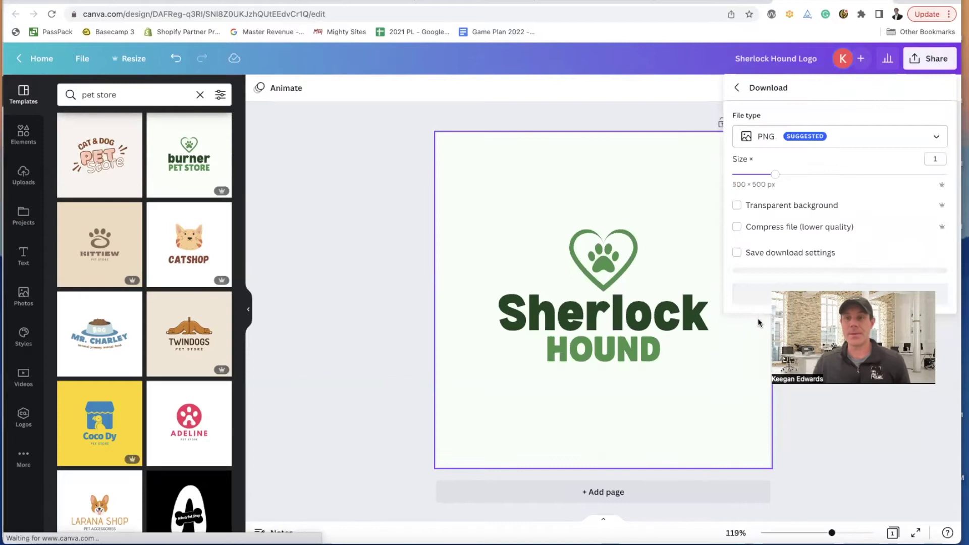
pyautogui.click(762, 136)
pyautogui.click(783, 170)
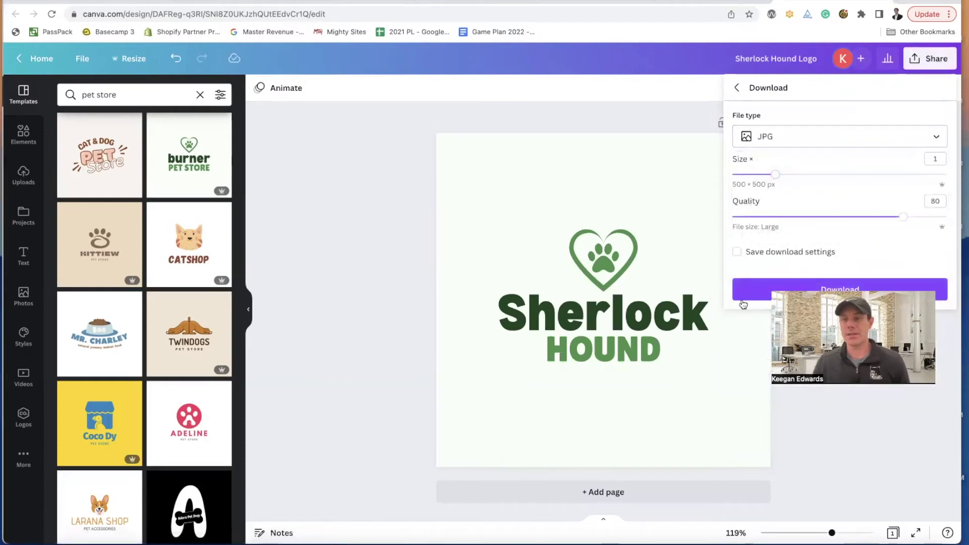
pyautogui.click(738, 290)
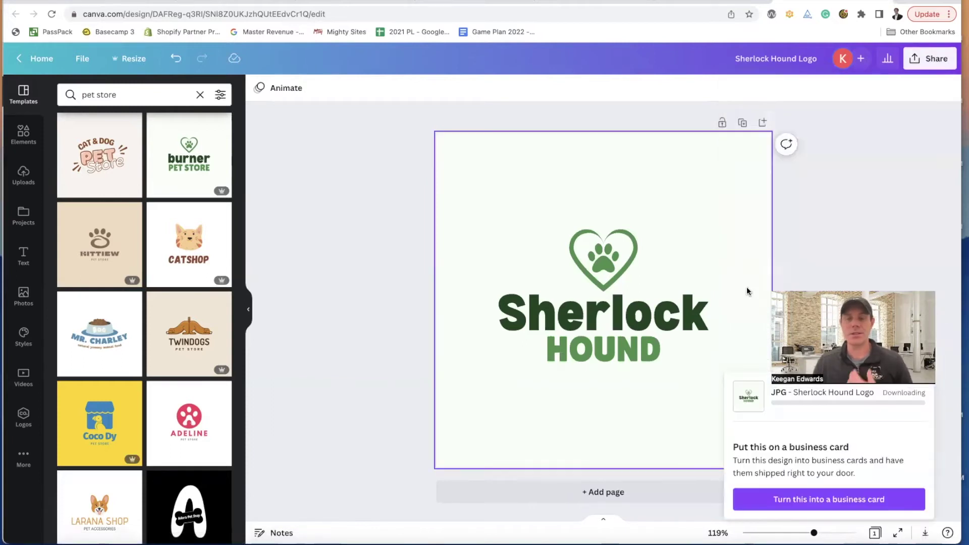
pyautogui.click(288, 4)
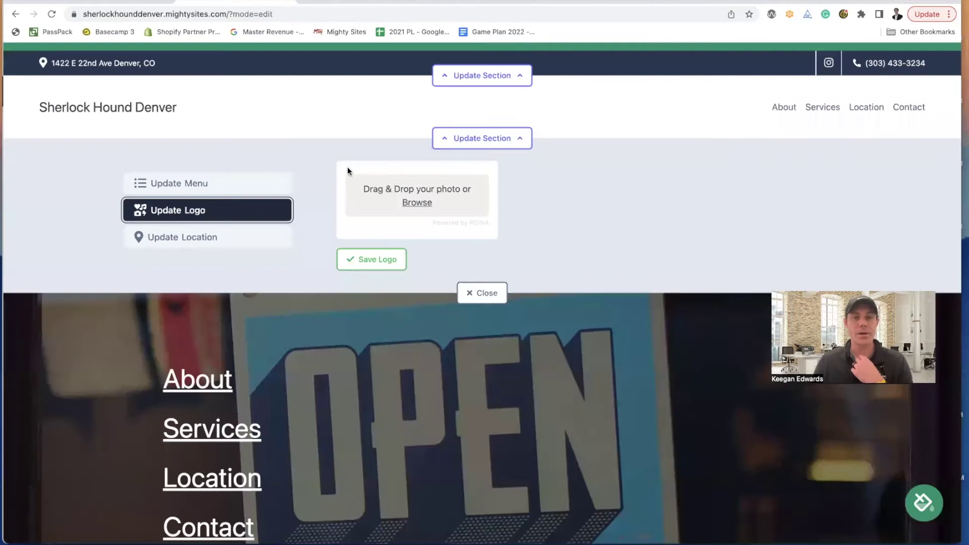
# - Upload Sherlock Hound Logo.jpg as the header logo and save it
pyautogui.click(422, 203)
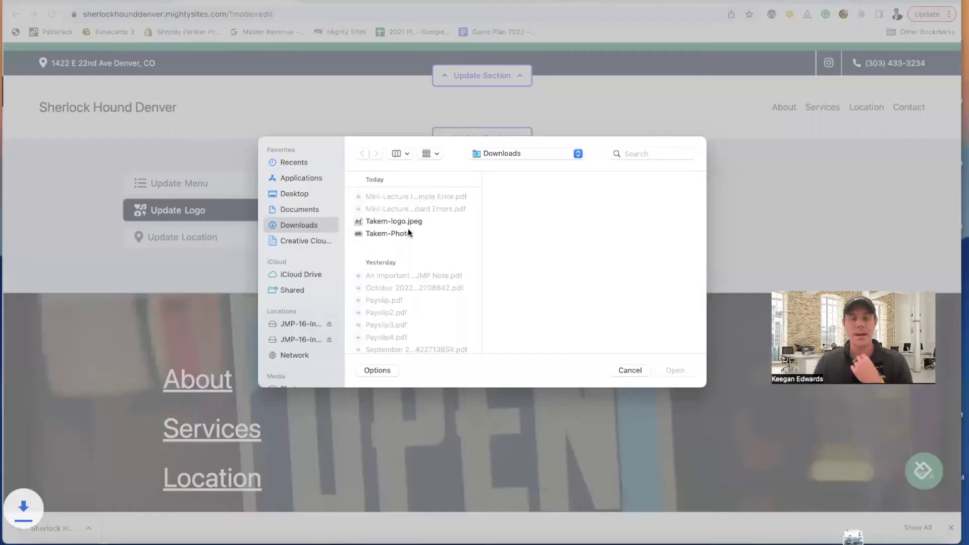
pyautogui.press('Escape')
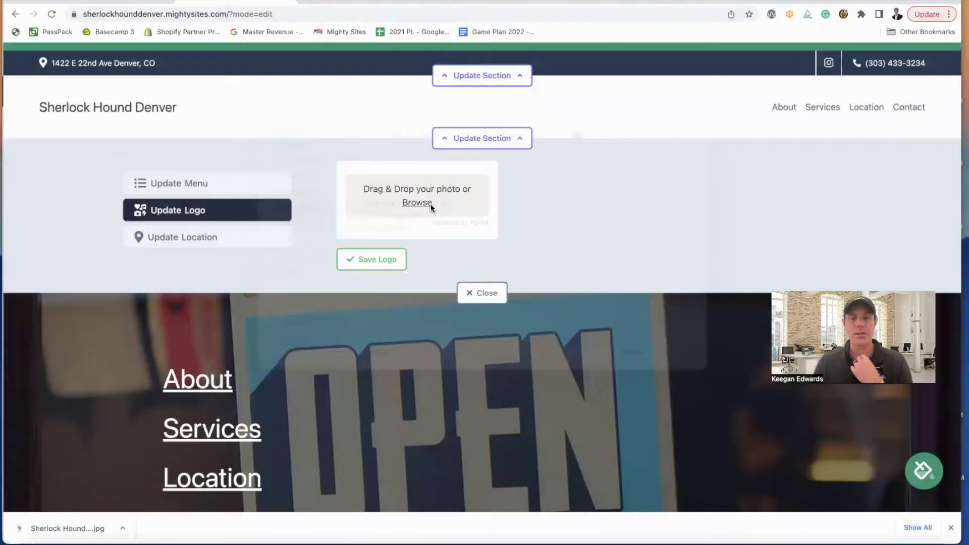
pyautogui.click(431, 204)
pyautogui.click(402, 222)
pyautogui.click(680, 370)
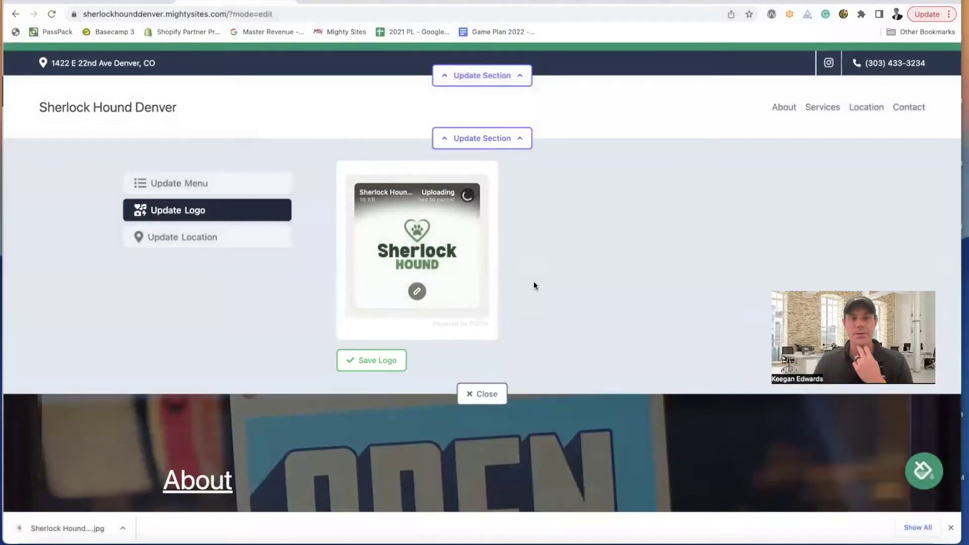
pyautogui.click(389, 357)
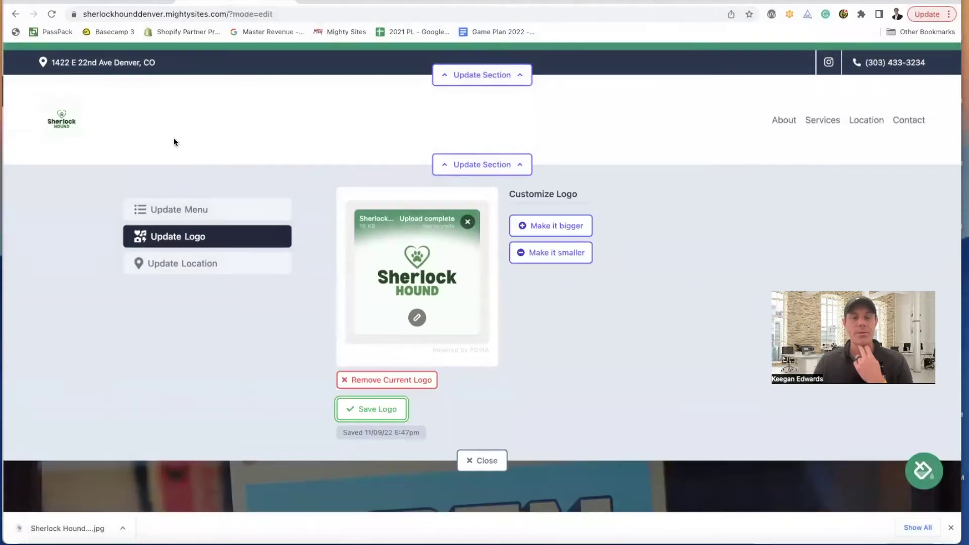
# - Enlarge the header logo three steps, shrink it one step, and open it in the image editor
pyautogui.click(575, 229)
pyautogui.click(575, 236)
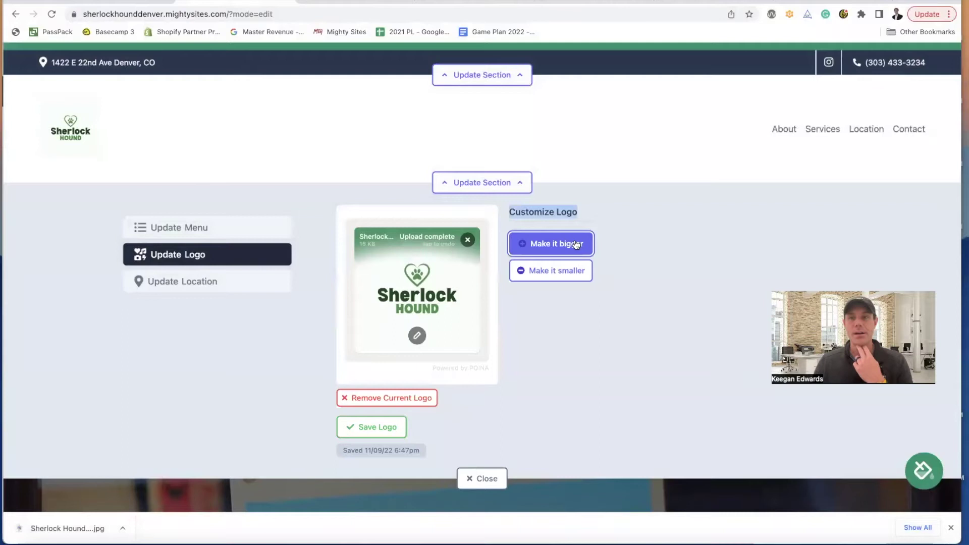
pyautogui.click(574, 243)
pyautogui.tripleClick(579, 280)
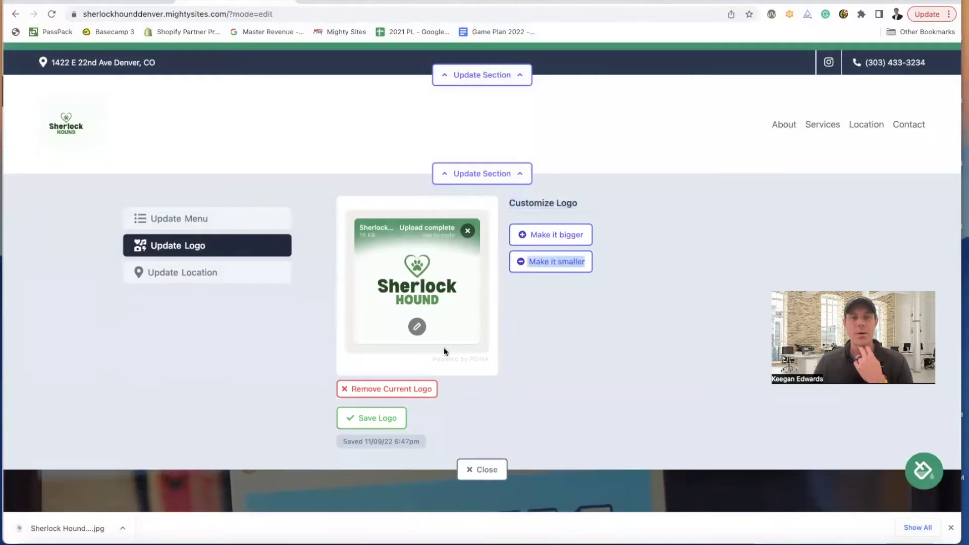
pyautogui.click(422, 326)
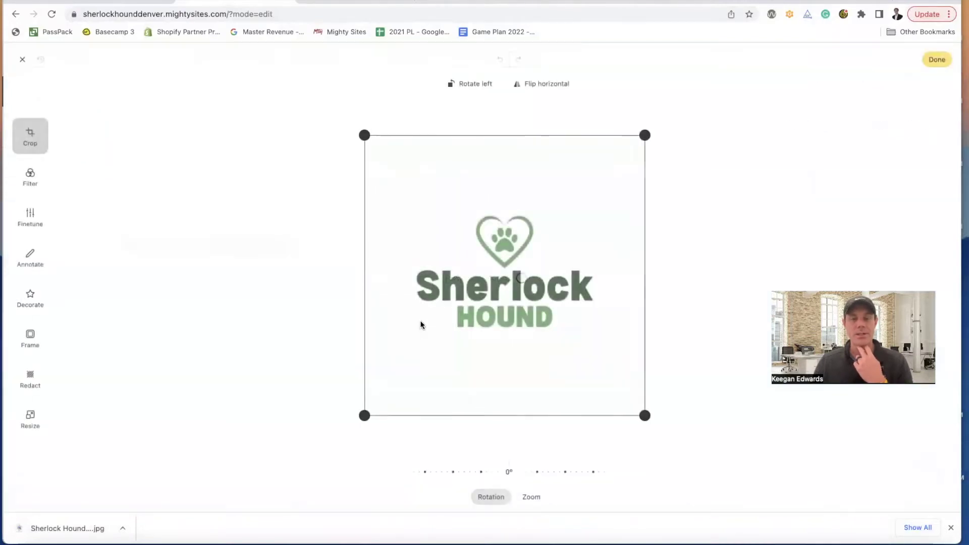
# - Crop the empty space above and below the logo, then save it and close the logo panel
pyautogui.moveTo(364, 135); pyautogui.dragTo(358, 204)
pyautogui.moveTo(644, 417); pyautogui.dragTo(635, 340)
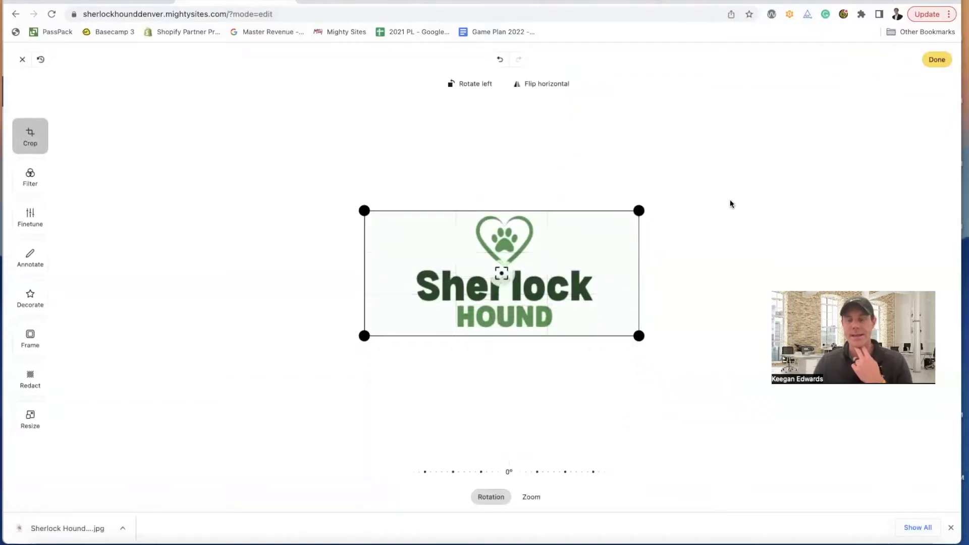
pyautogui.click(937, 59)
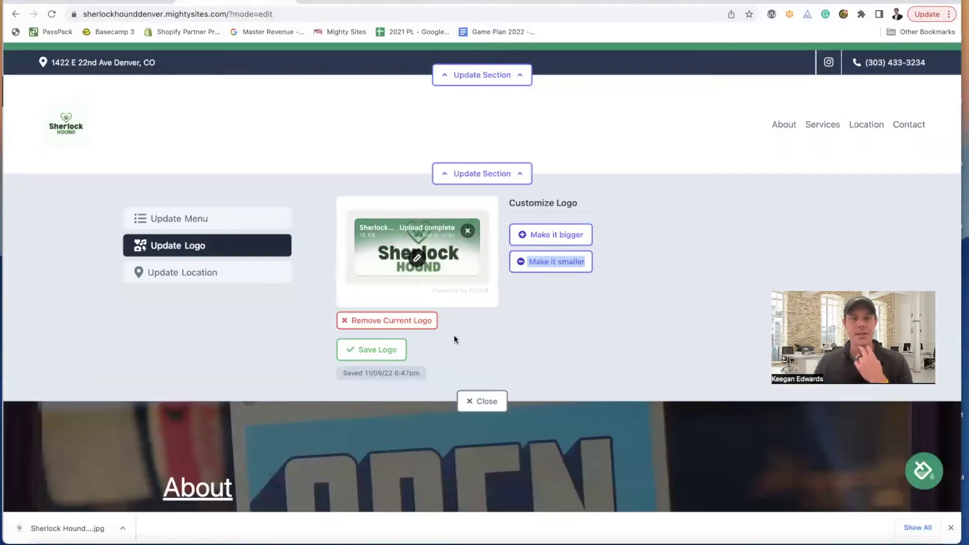
pyautogui.click(369, 348)
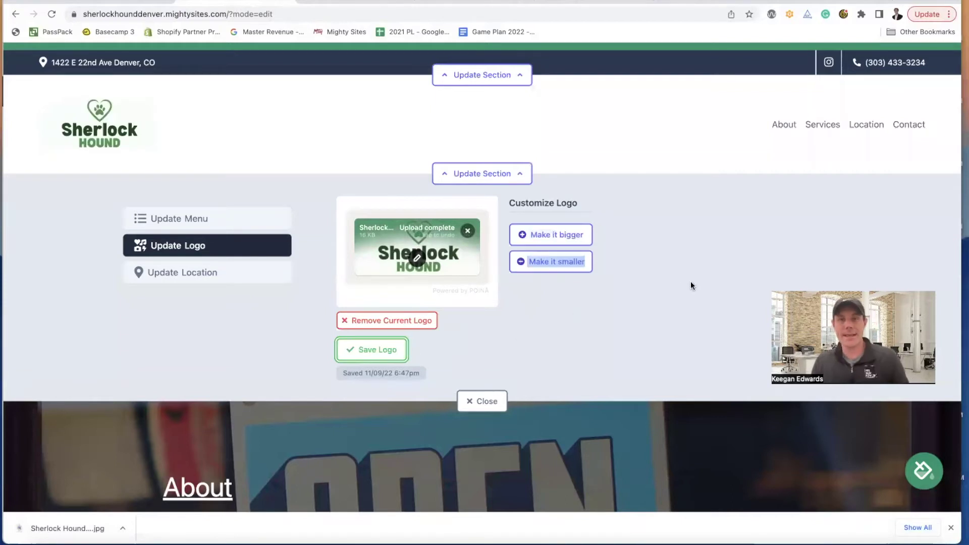
pyautogui.click(484, 402)
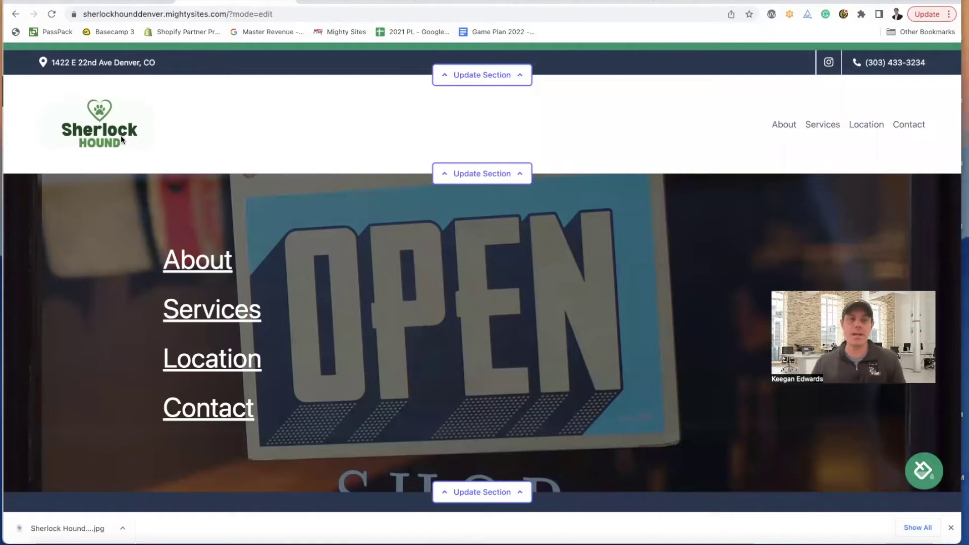
# - Reopen the logo in the image editor and try the Warm, Mono and Wash filters, adjustments and frames
pyautogui.click(461, 180)
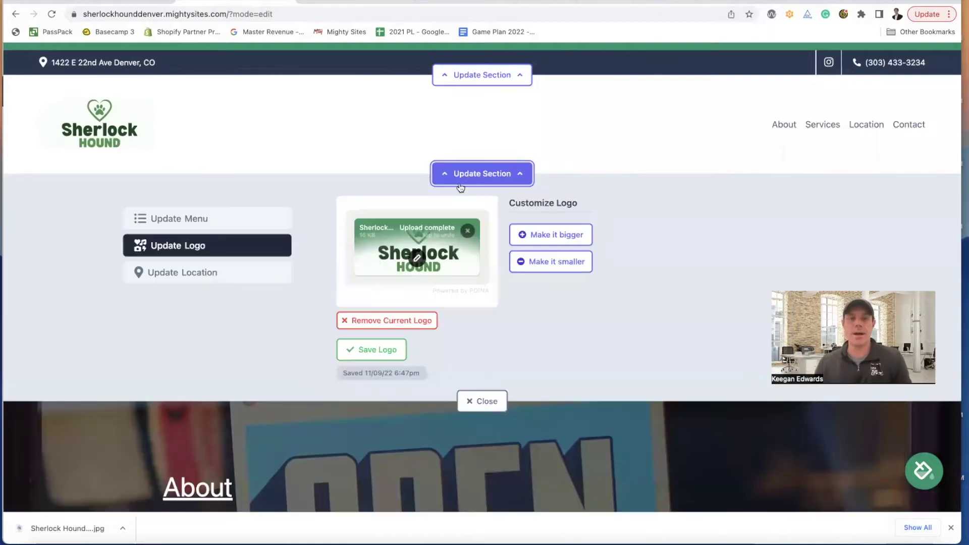
pyautogui.click(416, 256)
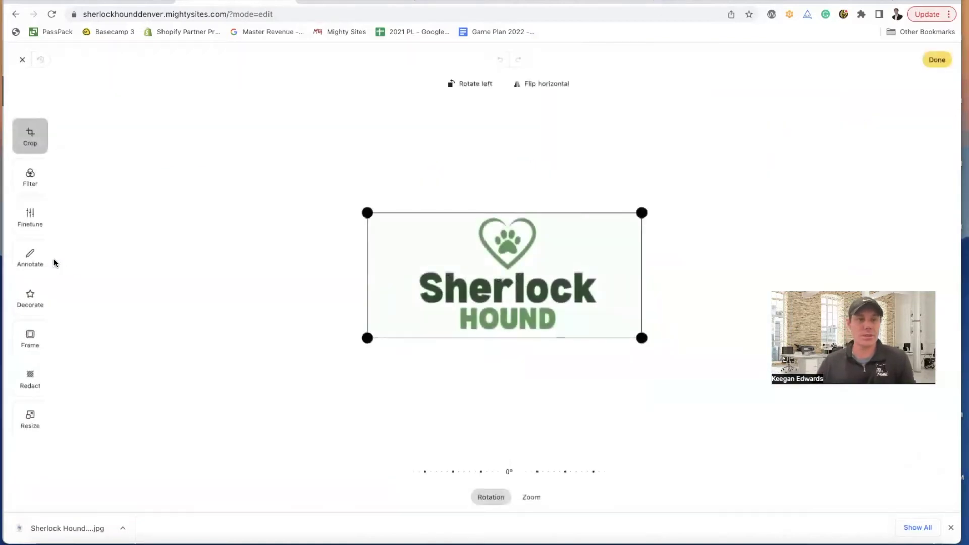
pyautogui.click(30, 183)
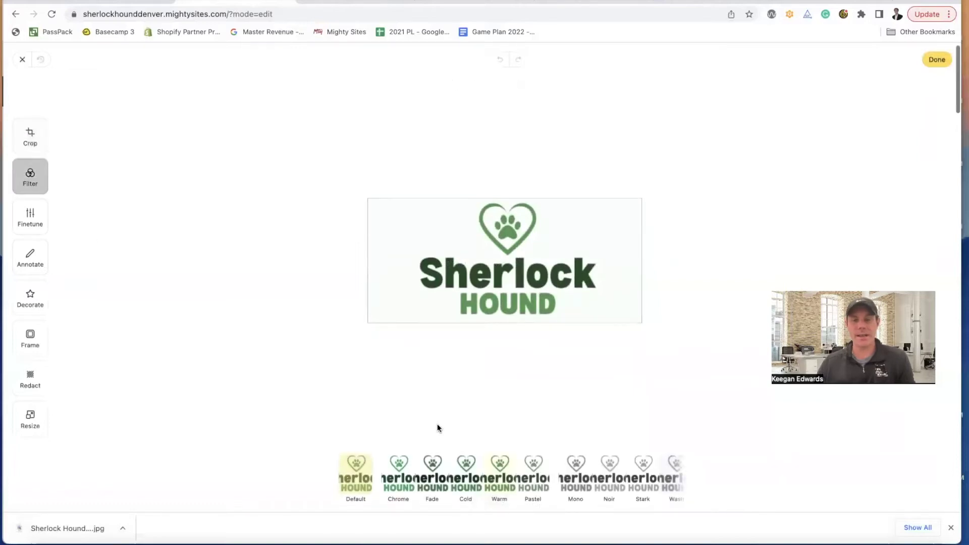
pyautogui.click(493, 482)
pyautogui.click(578, 470)
pyautogui.click(667, 472)
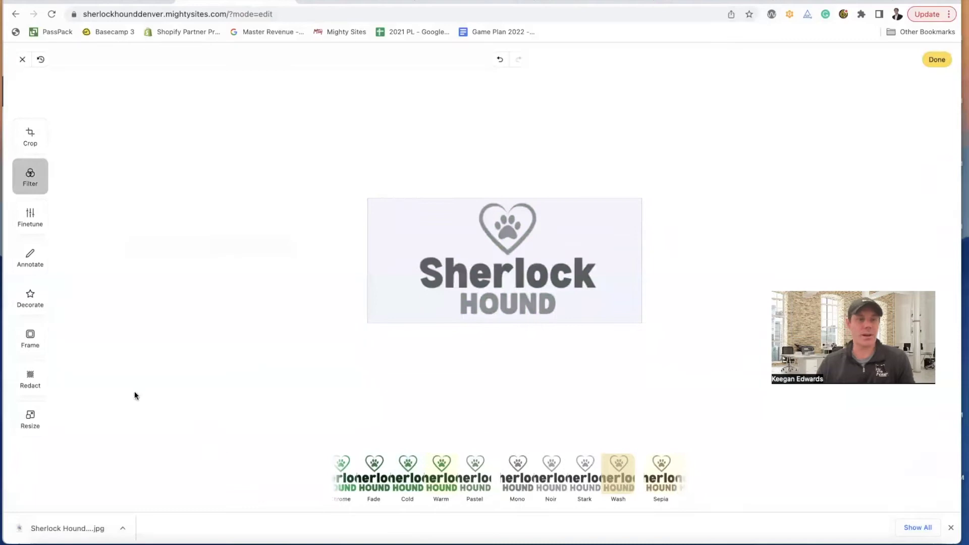
pyautogui.click(30, 258)
pyautogui.click(30, 219)
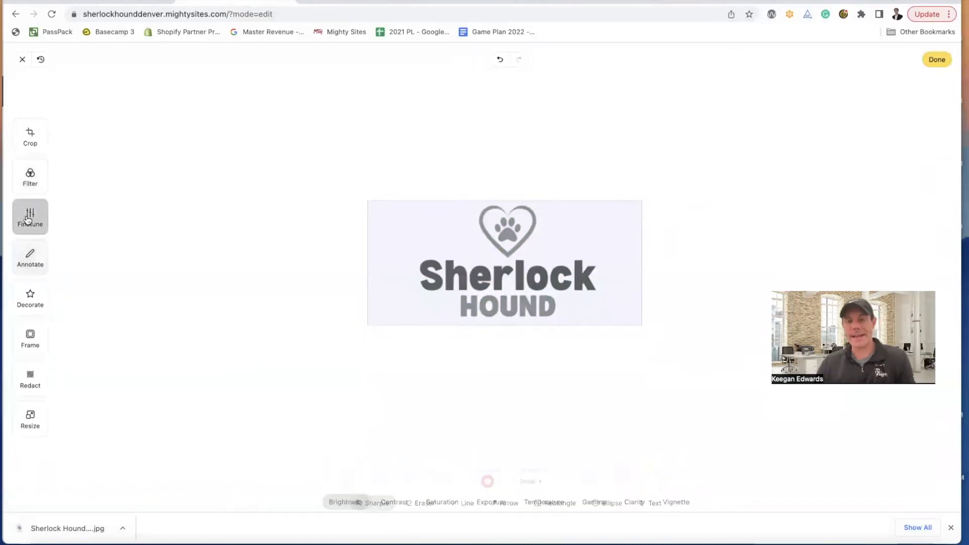
pyautogui.click(29, 186)
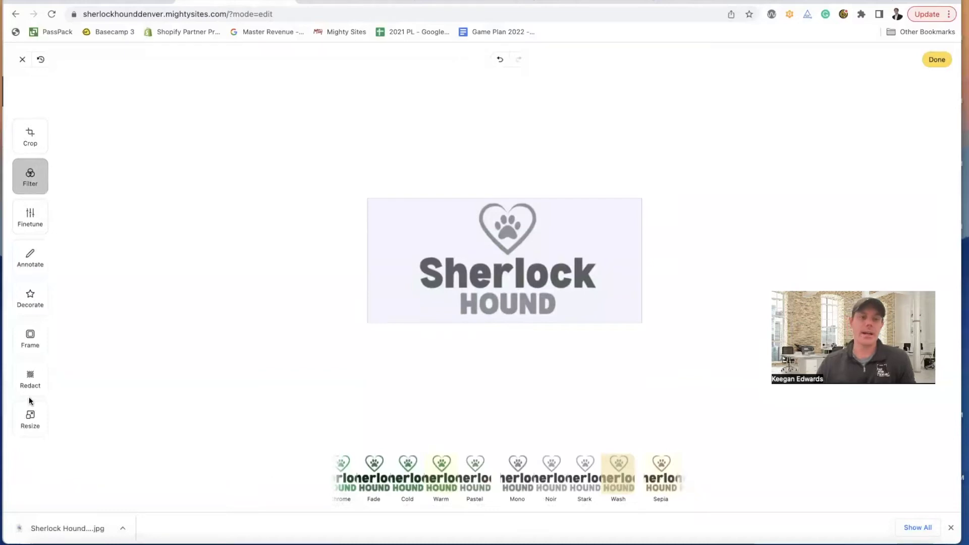
pyautogui.click(31, 341)
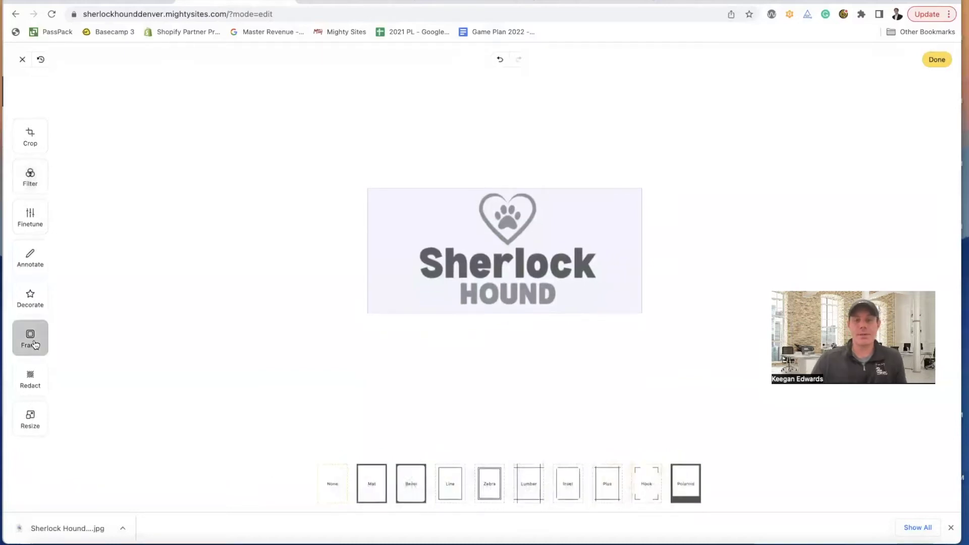
# - Close the image editor without changes, then save the logo and close the panel
pyautogui.click(22, 59)
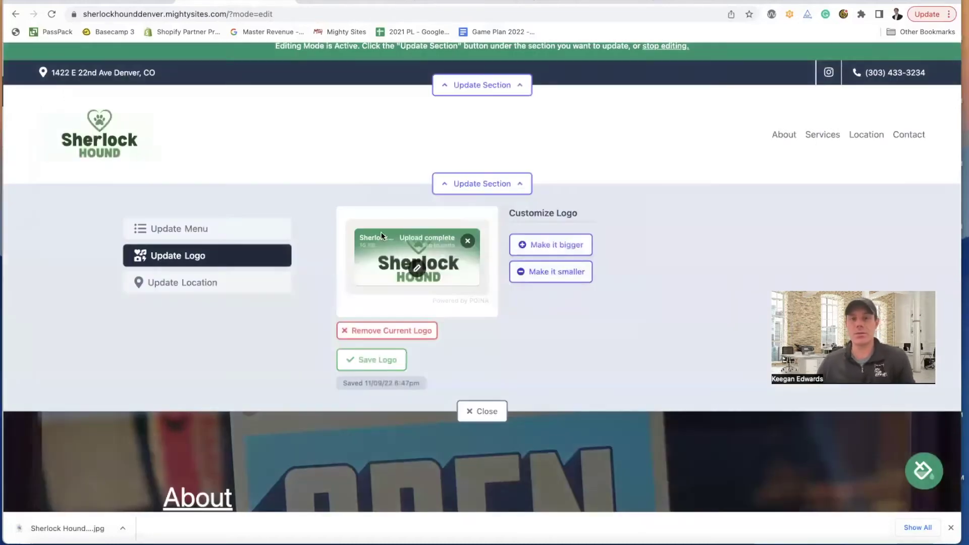
pyautogui.click(389, 360)
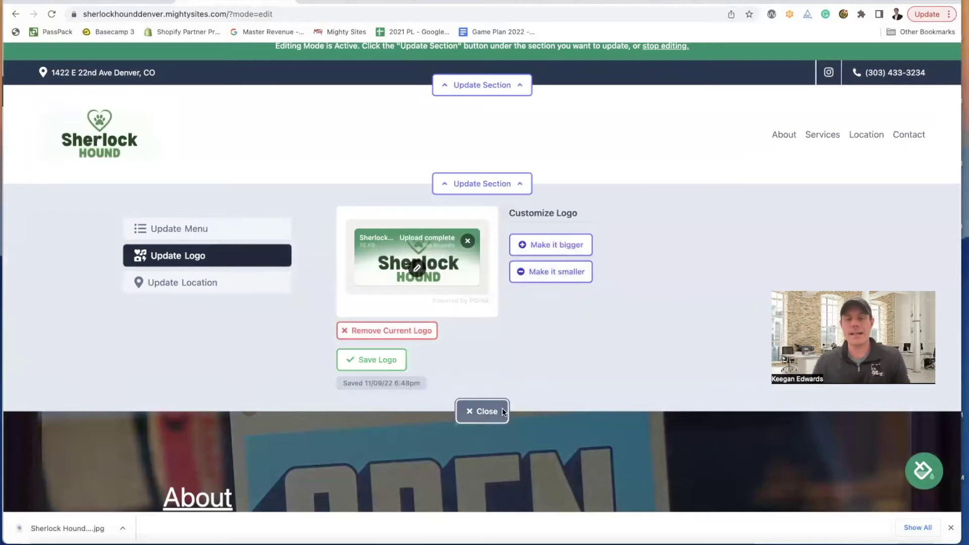
pyautogui.click(482, 411)
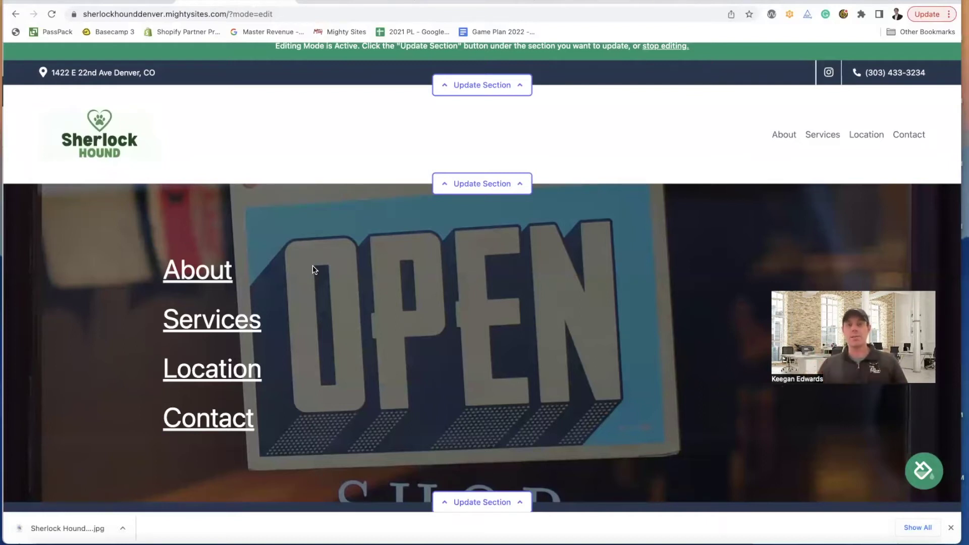
pyautogui.click(451, 5)
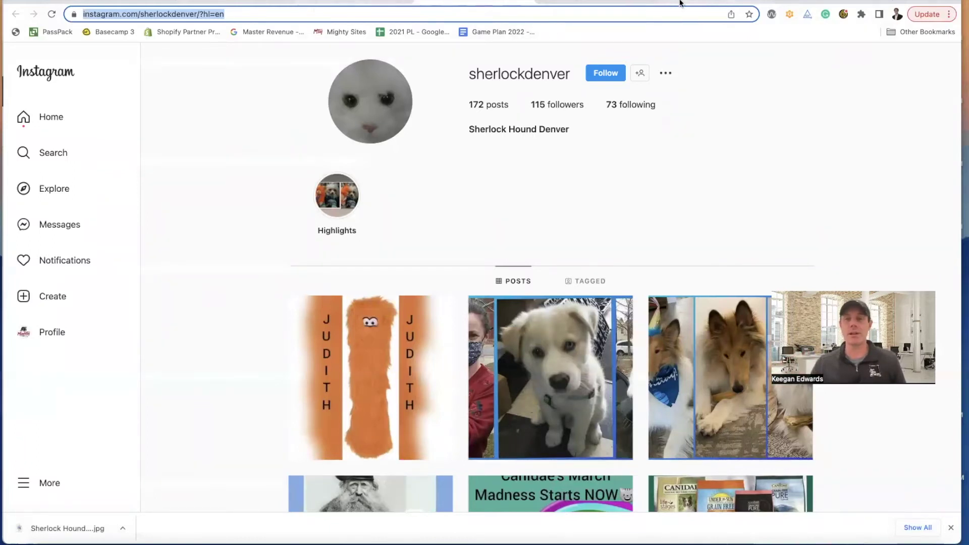
# - Glance at the 'sherlock hound denver' Google results, then go back to the Mighty Sites editing tab
pyautogui.click(479, 6)
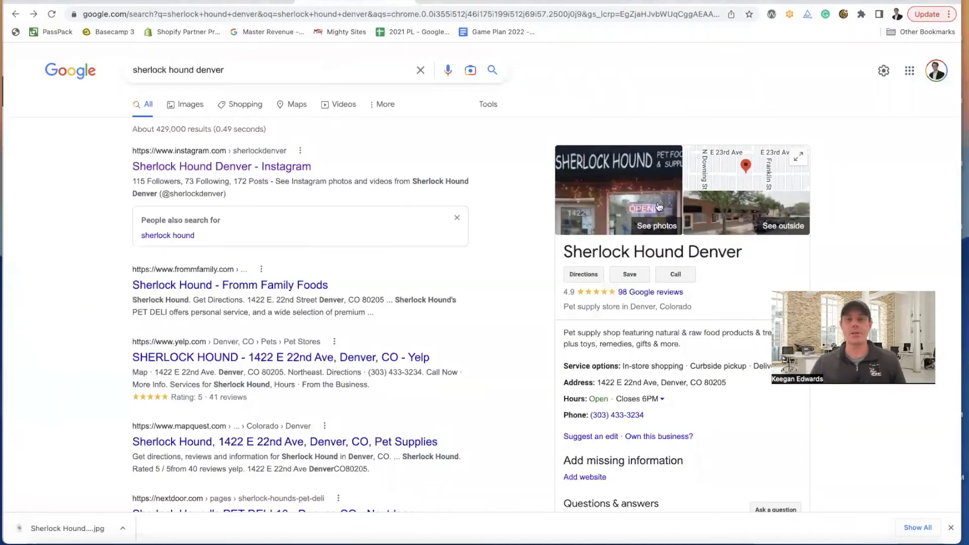
pyautogui.click(253, 1)
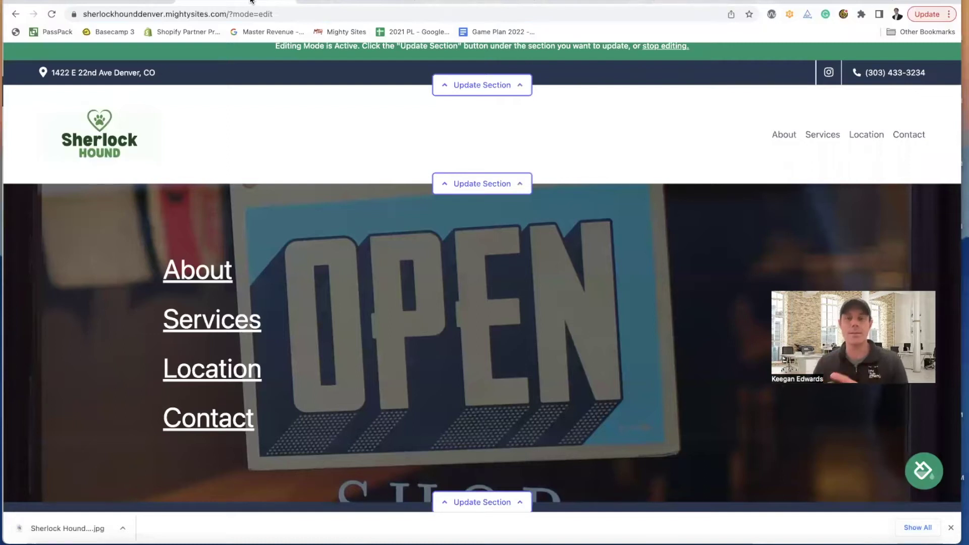
# - Switch from the site editor back to the store's sherlockdenver Instagram profile
pyautogui.scroll(1, 407, 140)
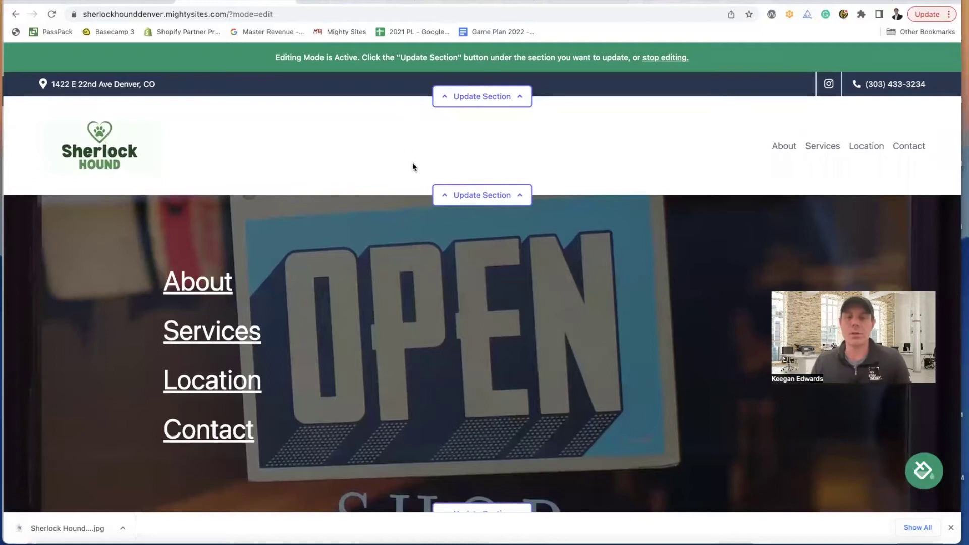
pyautogui.scroll(-3, 413, 162)
pyautogui.scroll(3, 413, 162)
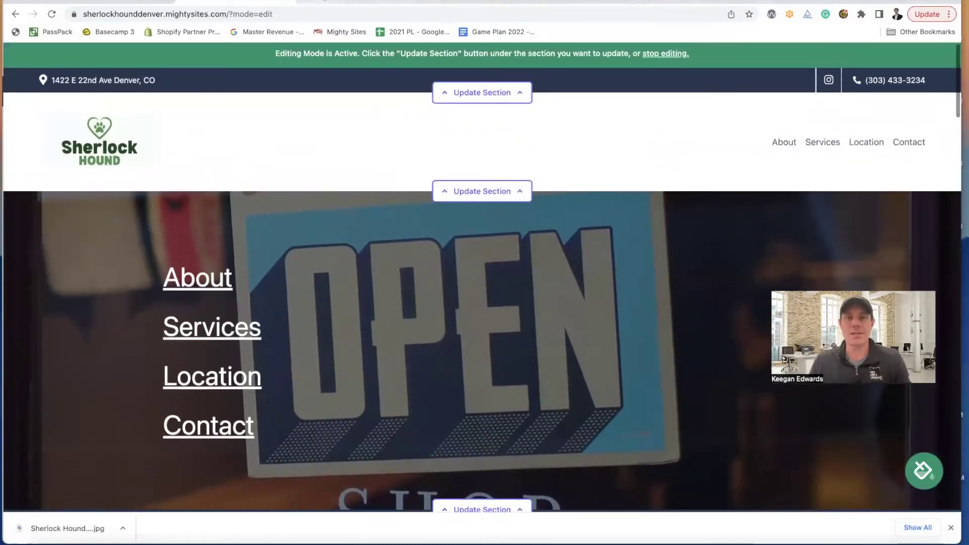
pyautogui.click(425, 3)
# - Return to the Sherlock Hound store's Google photos, briefly checking the site editor
pyautogui.scroll(-6, 616, 226)
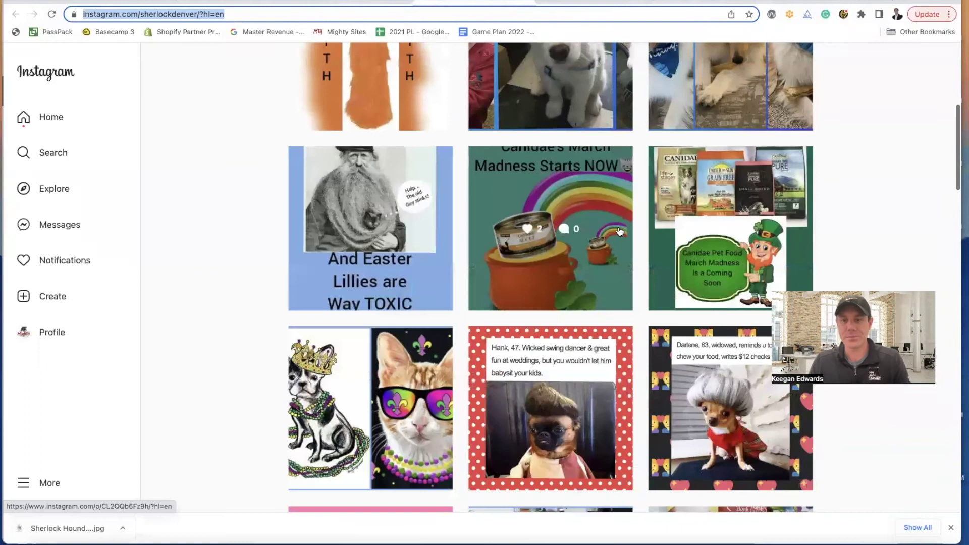
pyautogui.scroll(6, 621, 231)
pyautogui.click(374, 2)
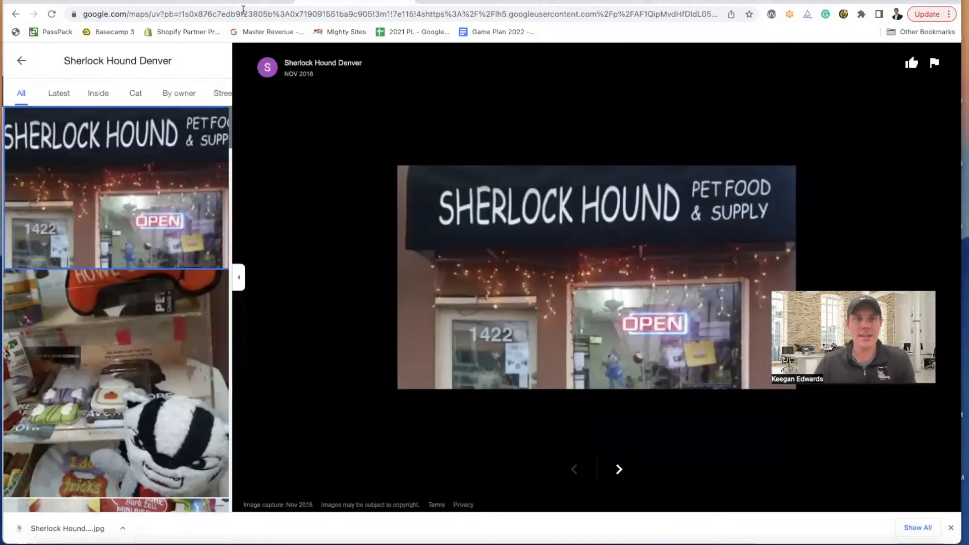
pyautogui.click(248, 3)
pyautogui.scroll(-3, 407, 201)
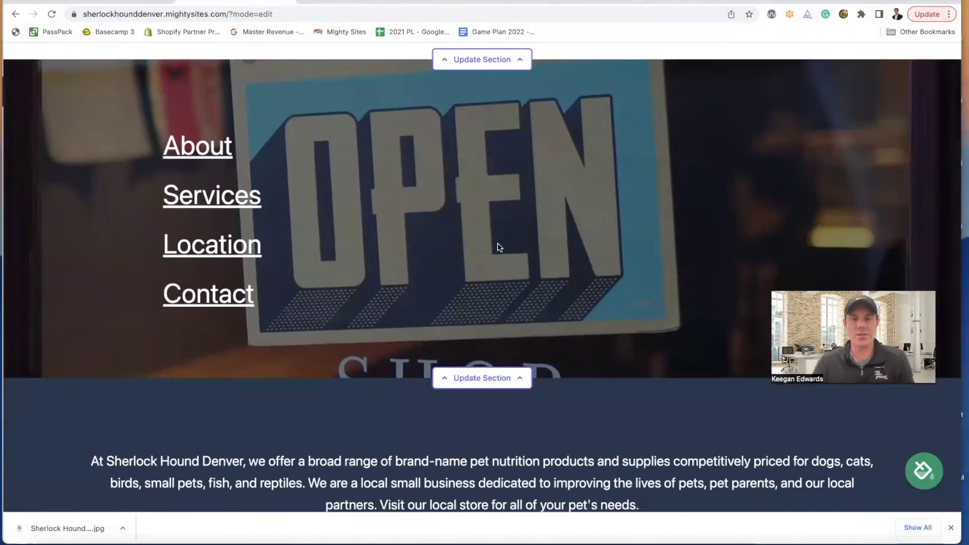
pyautogui.click(341, 4)
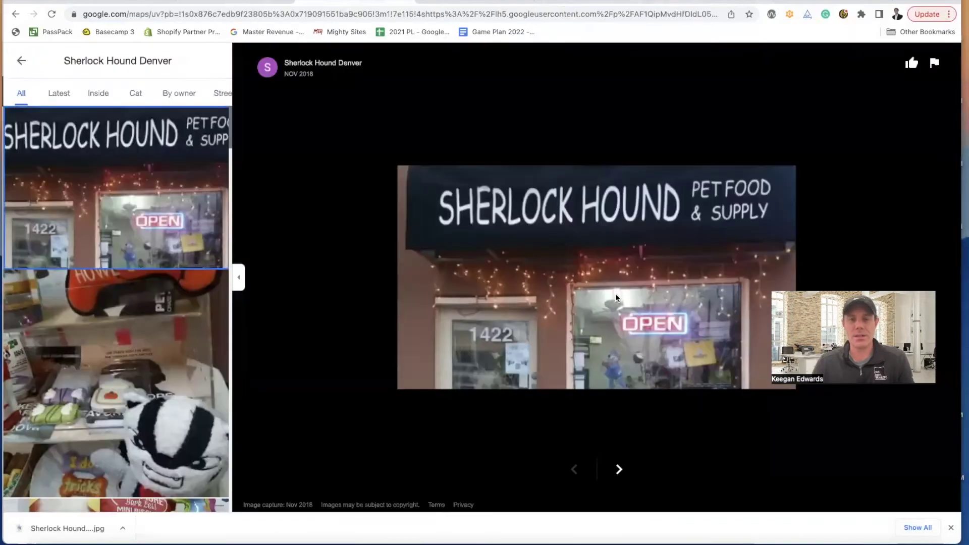
pyautogui.scroll(-10, 133, 301)
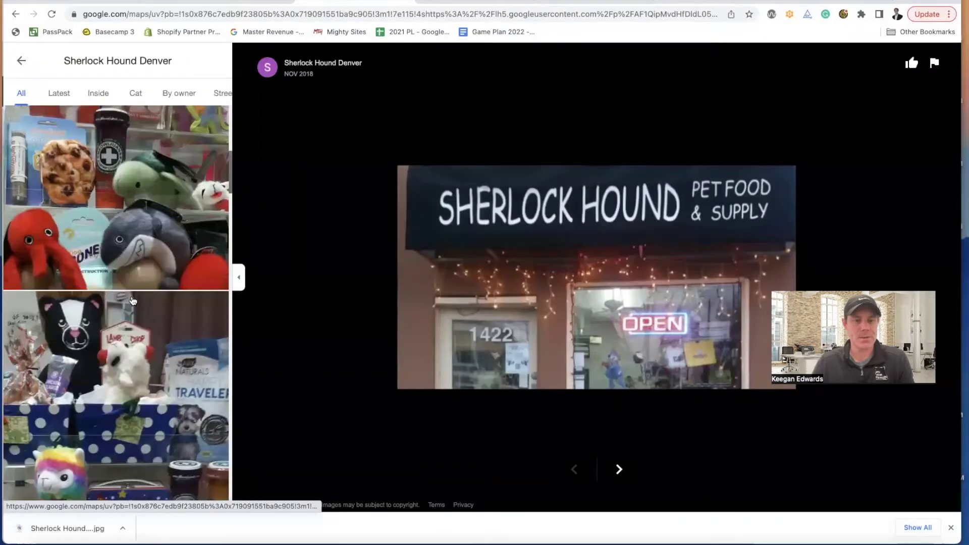
pyautogui.scroll(-10, 132, 301)
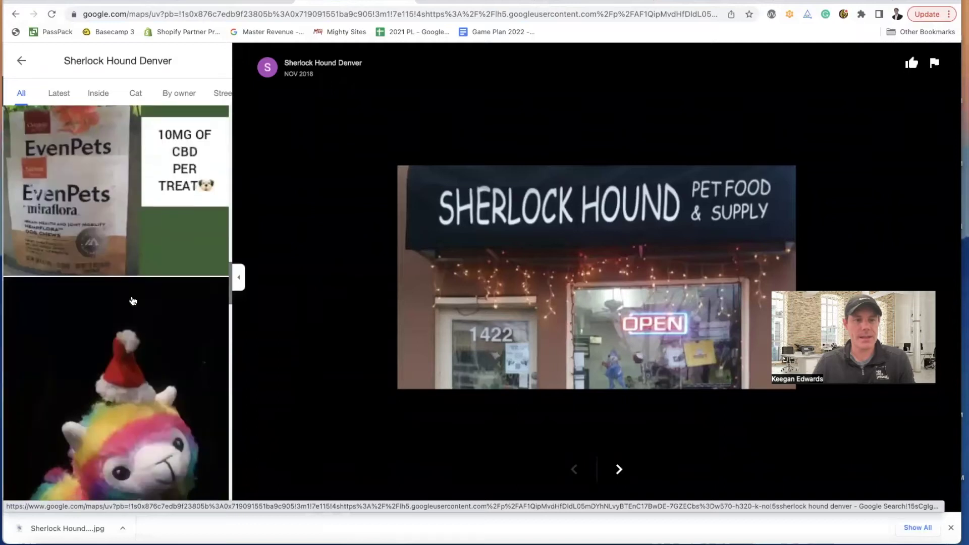
pyautogui.scroll(-10, 133, 301)
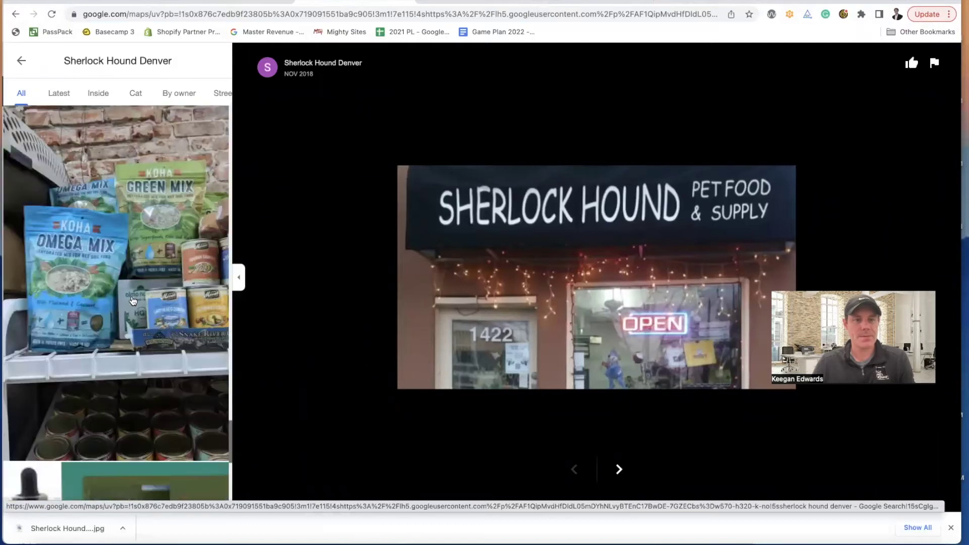
pyautogui.scroll(-5, 133, 300)
# - Open Street View & 360° imagery and walk along E 22nd Ave to face the storefront
pyautogui.click(97, 93)
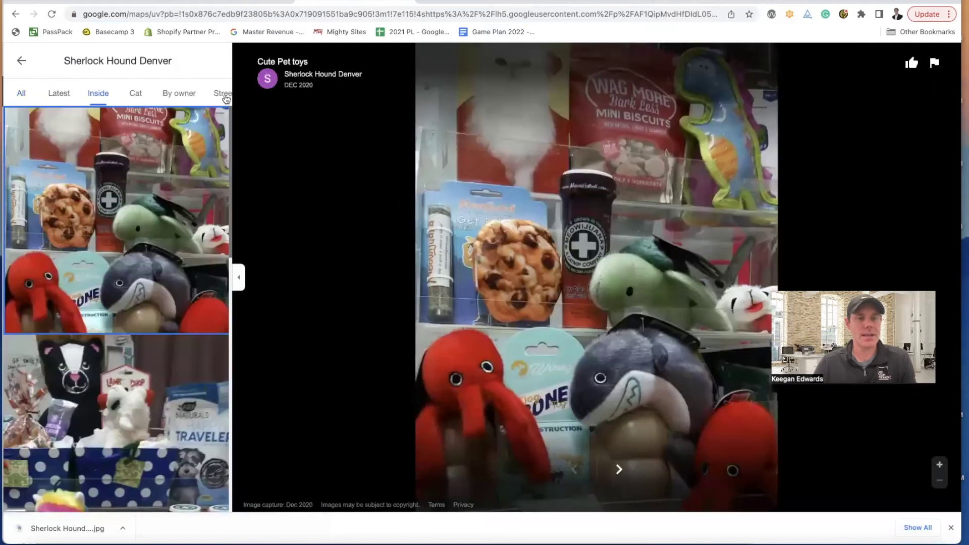
pyautogui.click(223, 94)
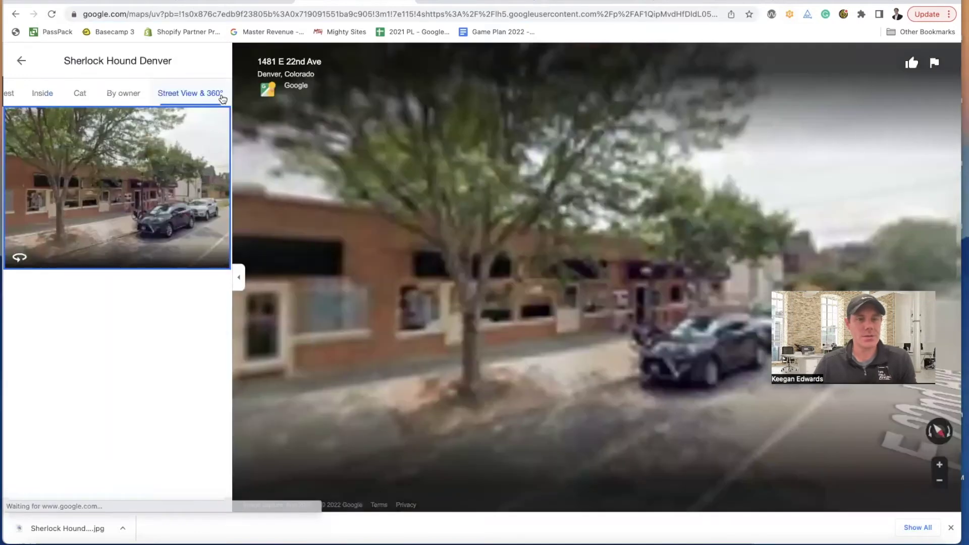
pyautogui.moveTo(678, 350); pyautogui.dragTo(343, 344)
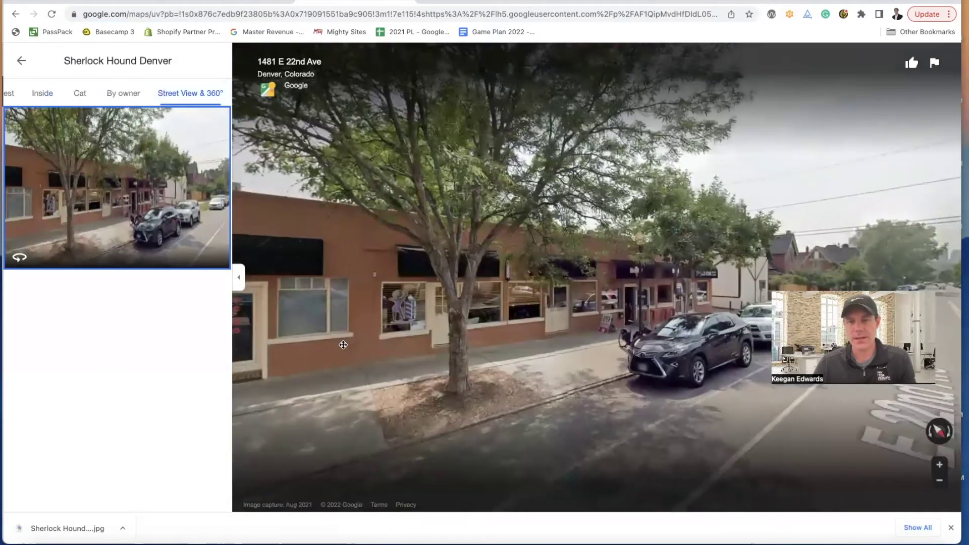
pyautogui.click(551, 364)
pyautogui.moveTo(467, 375); pyautogui.dragTo(697, 359)
pyautogui.click(538, 391)
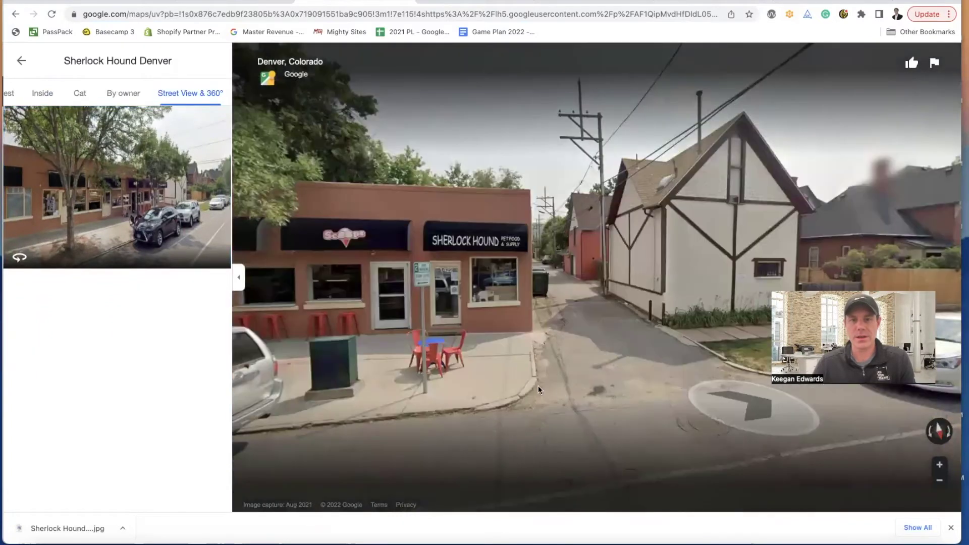
pyautogui.click(585, 393)
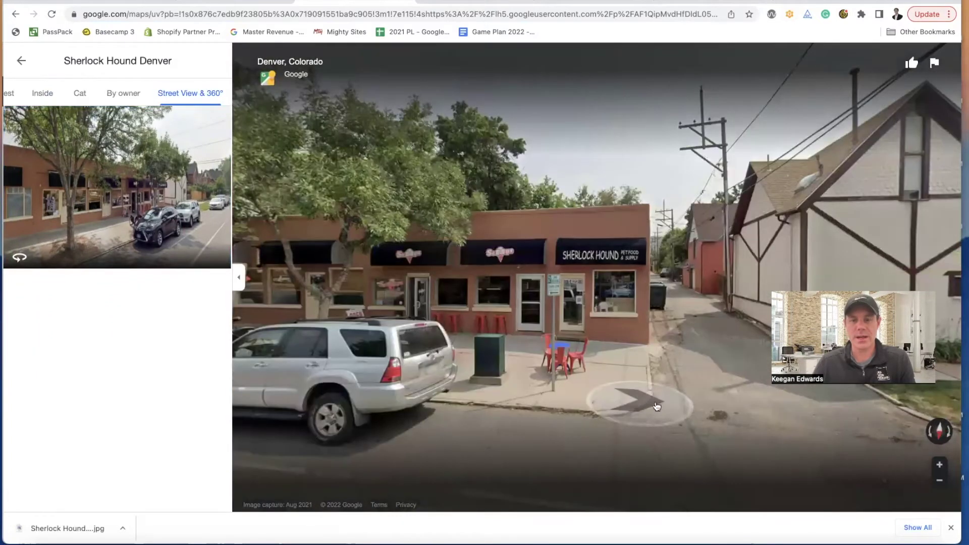
pyautogui.click(657, 408)
pyautogui.click(739, 409)
pyautogui.click(739, 409)
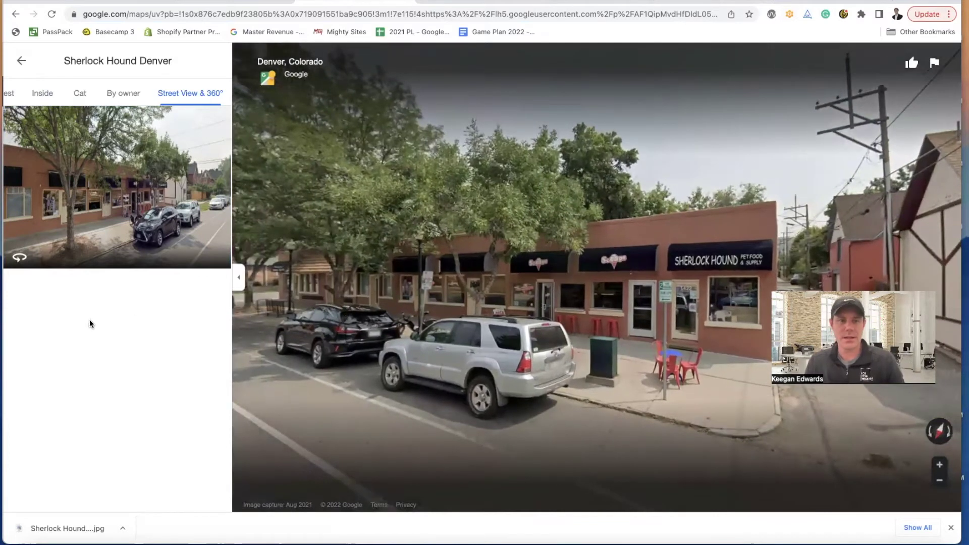
pyautogui.click(556, 349)
pyautogui.click(555, 350)
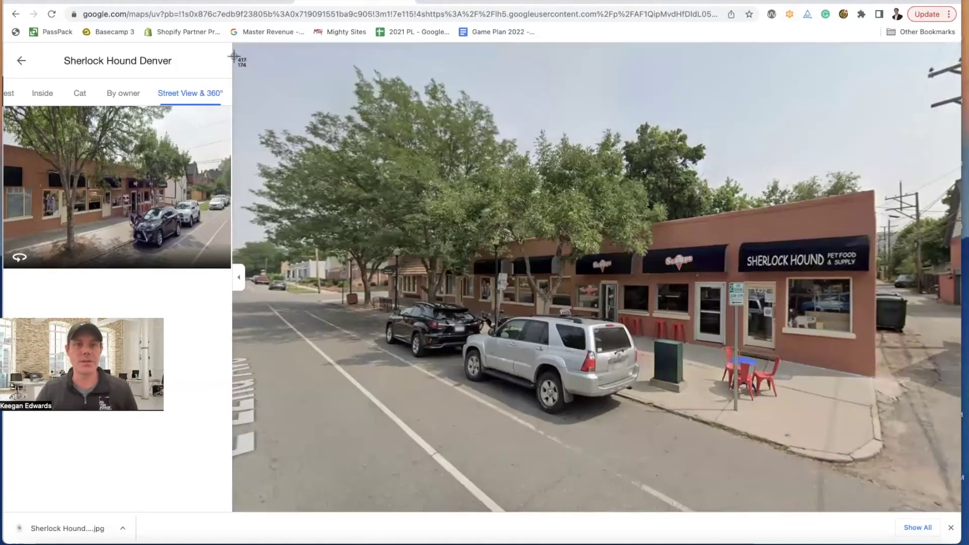
# - Screenshot the storefront Street View with Cmd+Shift+4 and return to the site editor
pyautogui.moveTo(233, 57)
pyautogui.mouseDown()
pyautogui.moveTo(808, 261)
pyautogui.moveTo(905, 461)
pyautogui.moveTo(960, 504)
pyautogui.mouseUp()
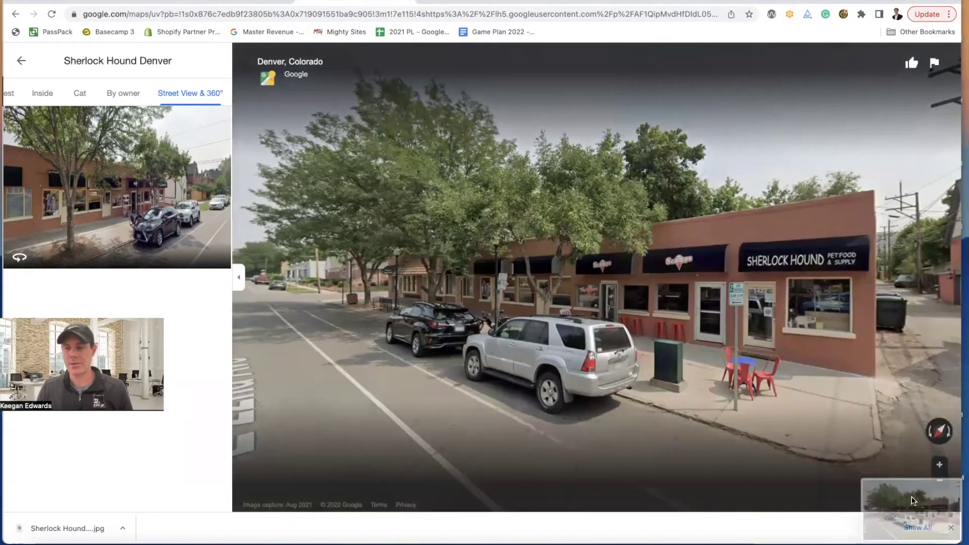
pyautogui.moveTo(900, 502); pyautogui.dragTo(967, 502)
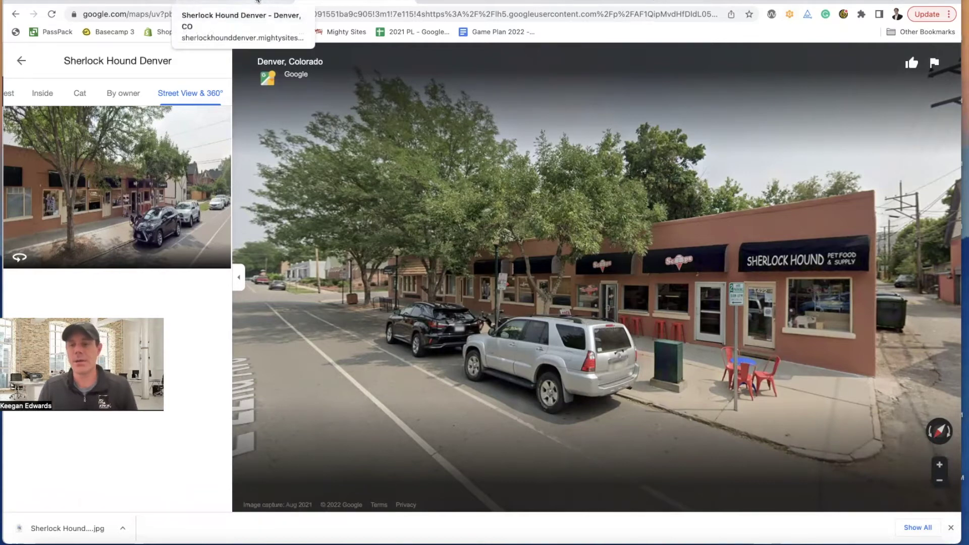
pyautogui.click(257, 1)
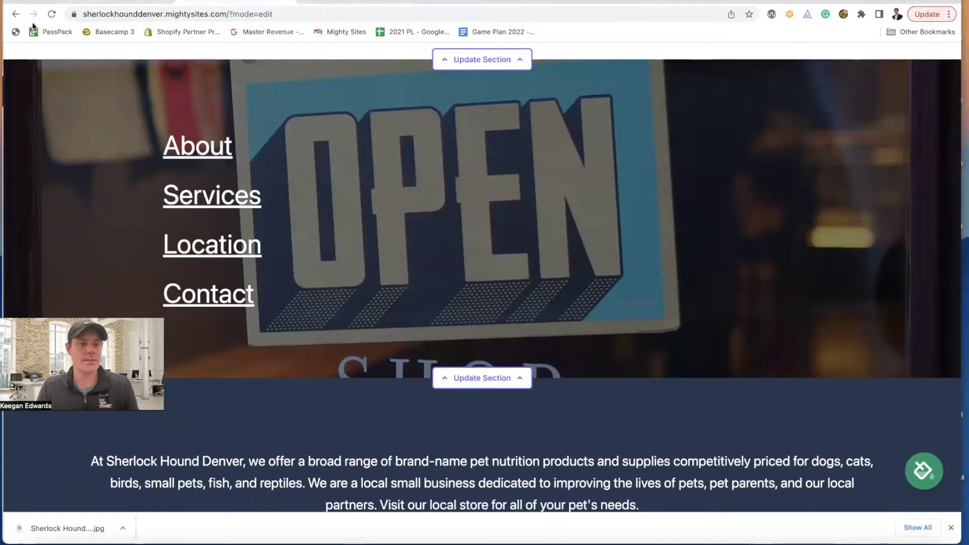
# - Open the newest screenshot in Preview and export it as JPEG 'Sherlock Hound' to Downloads
pyautogui.click(35, 544)
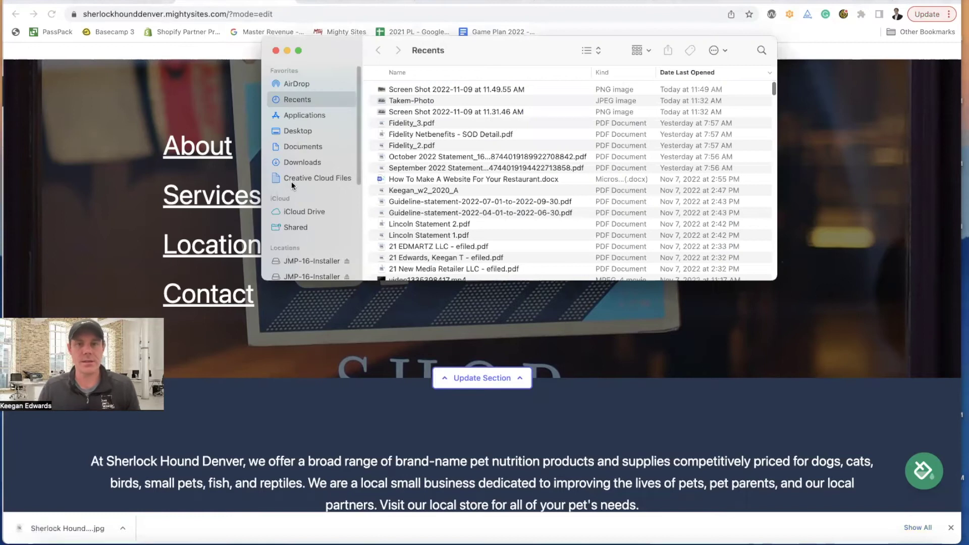
pyautogui.doubleClick(398, 90)
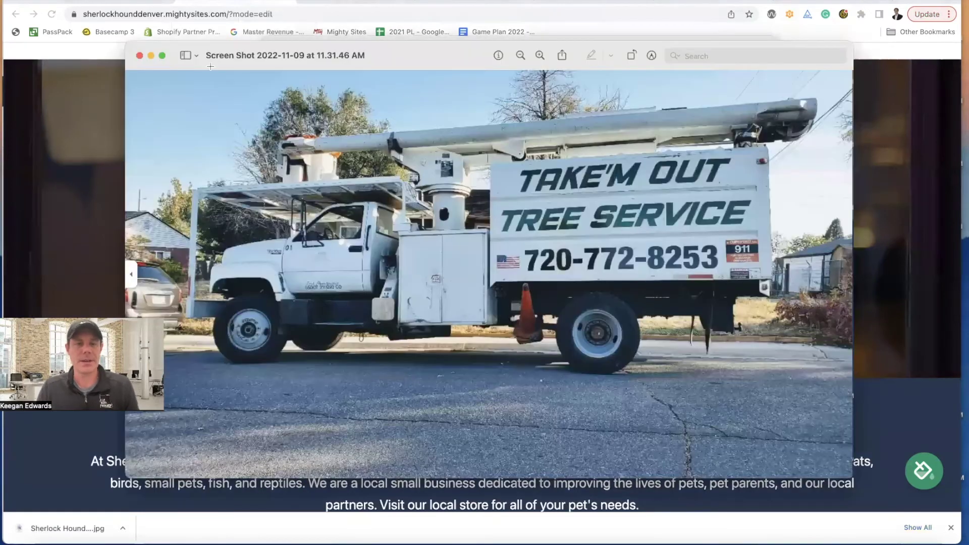
pyautogui.click(73, 0)
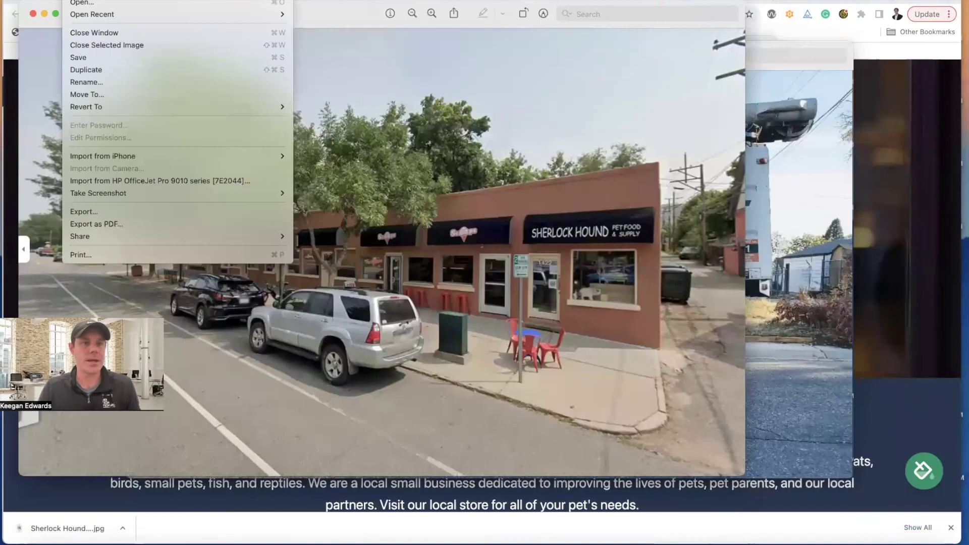
pyautogui.click(140, 211)
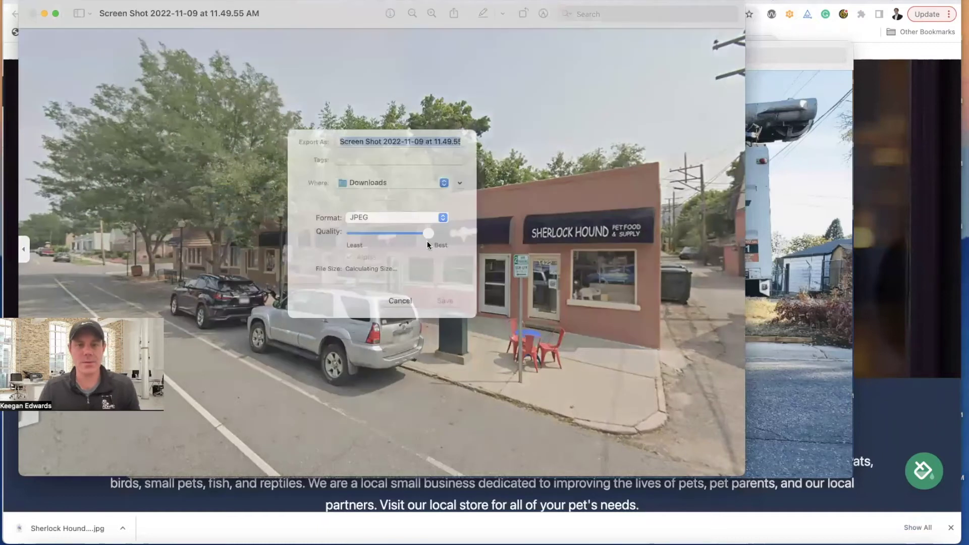
pyautogui.write('Sherlock Hound')
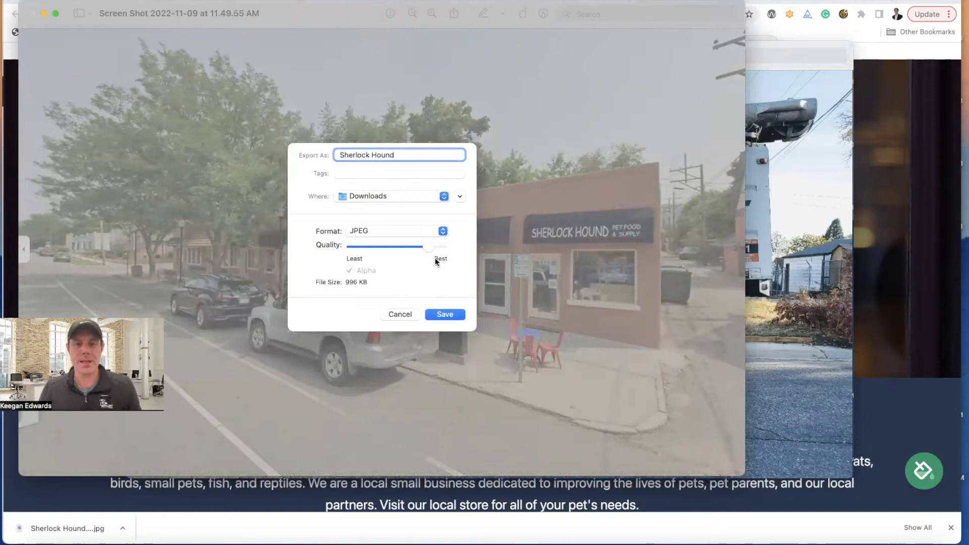
pyautogui.click(461, 314)
# - Upload the Sherlock Hound JPEG from Downloads as the hero section image, save and close
pyautogui.click(894, 262)
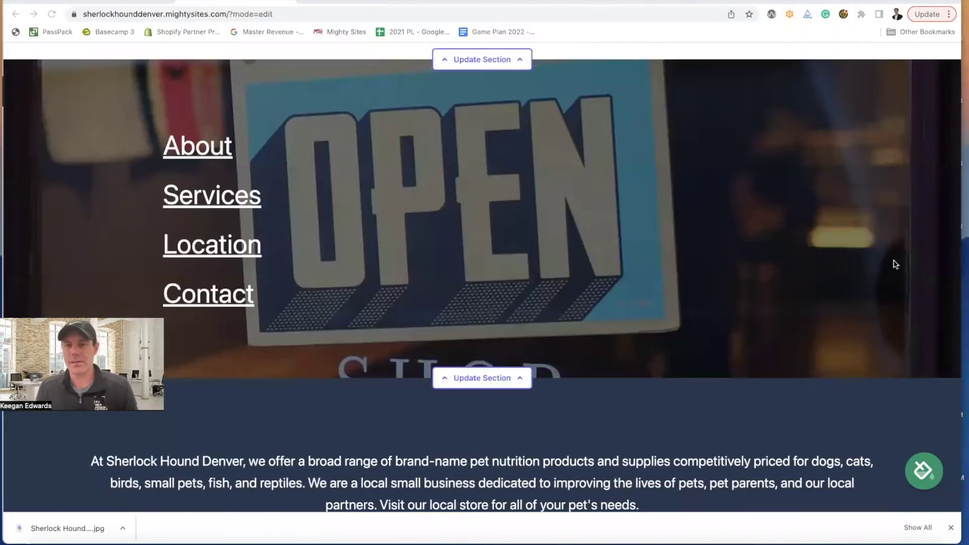
pyautogui.click(518, 380)
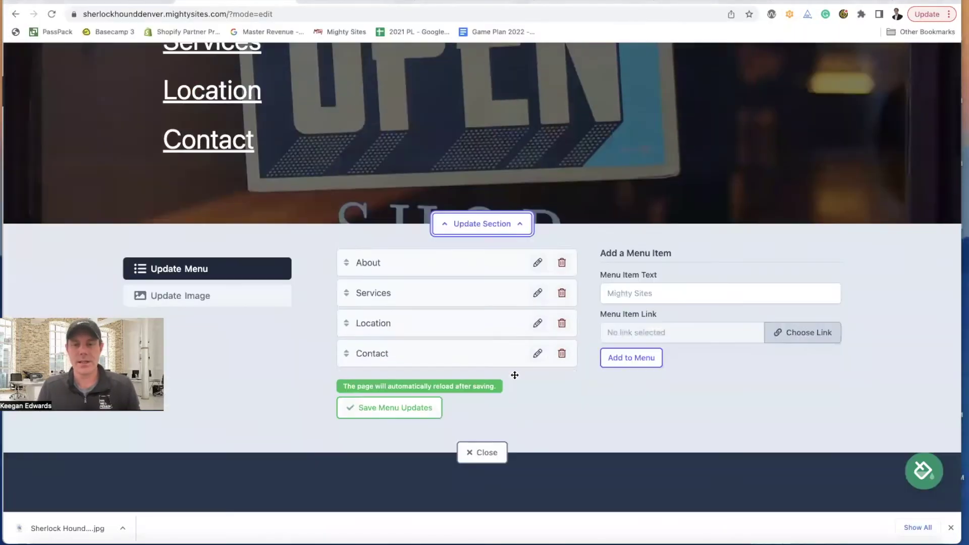
pyautogui.click(180, 211)
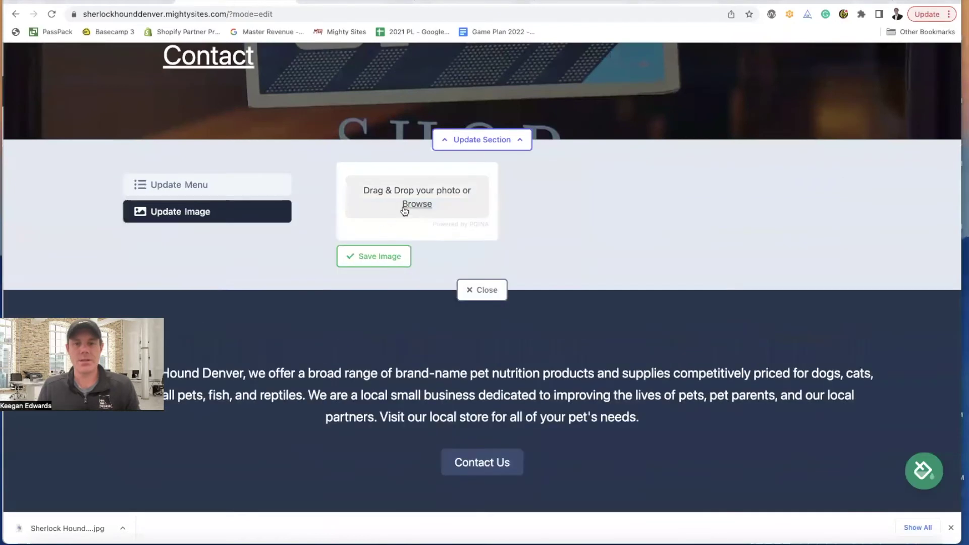
pyautogui.click(402, 207)
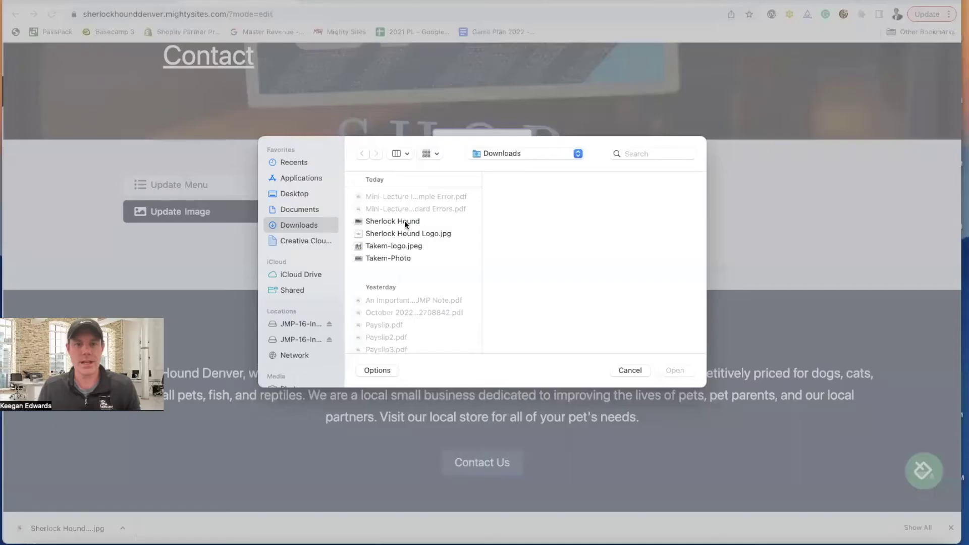
pyautogui.click(404, 222)
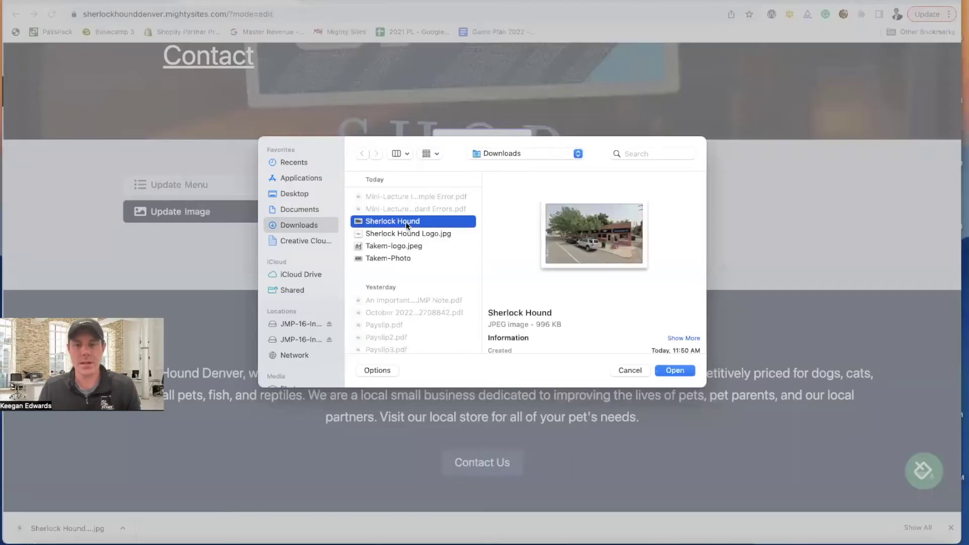
pyautogui.click(675, 371)
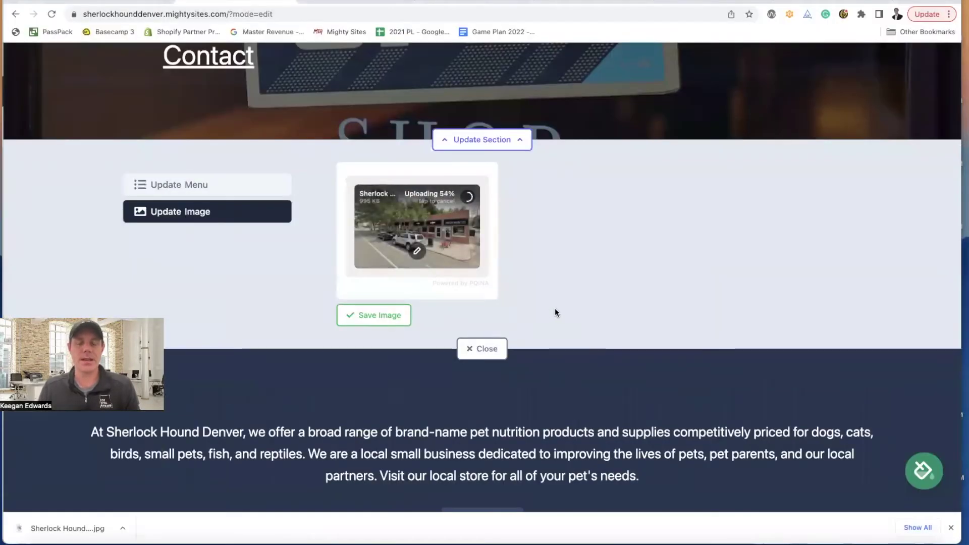
pyautogui.click(384, 317)
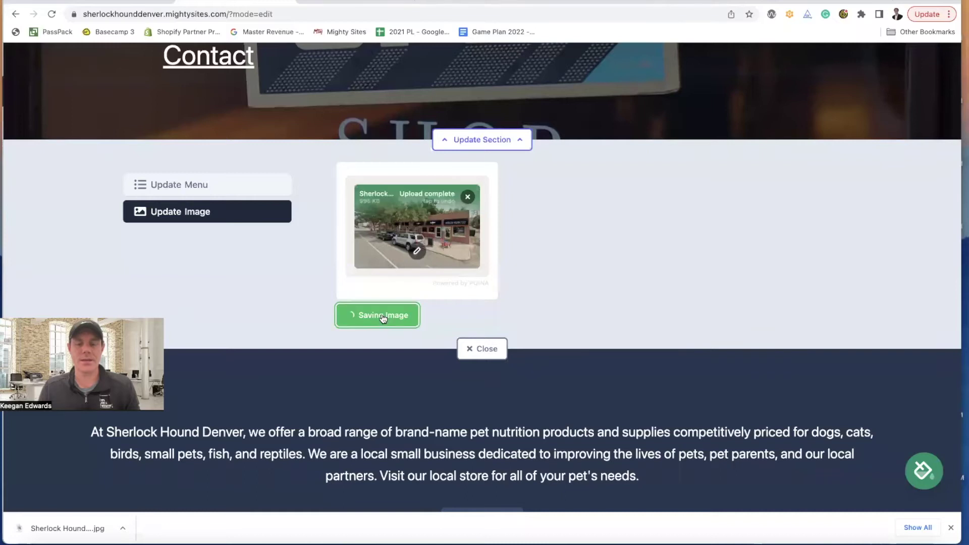
pyautogui.click(487, 367)
pyautogui.scroll(8, 581, 380)
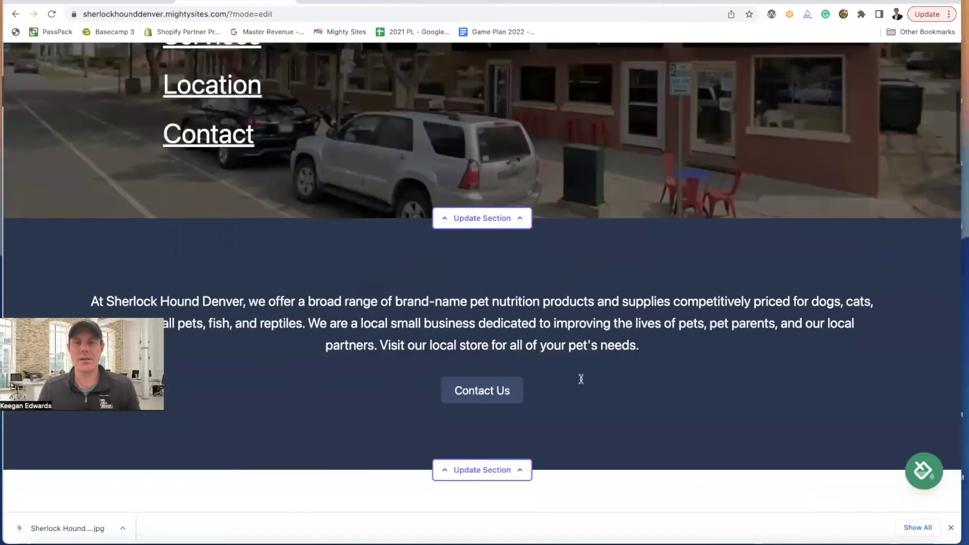
pyautogui.scroll(-3, 582, 383)
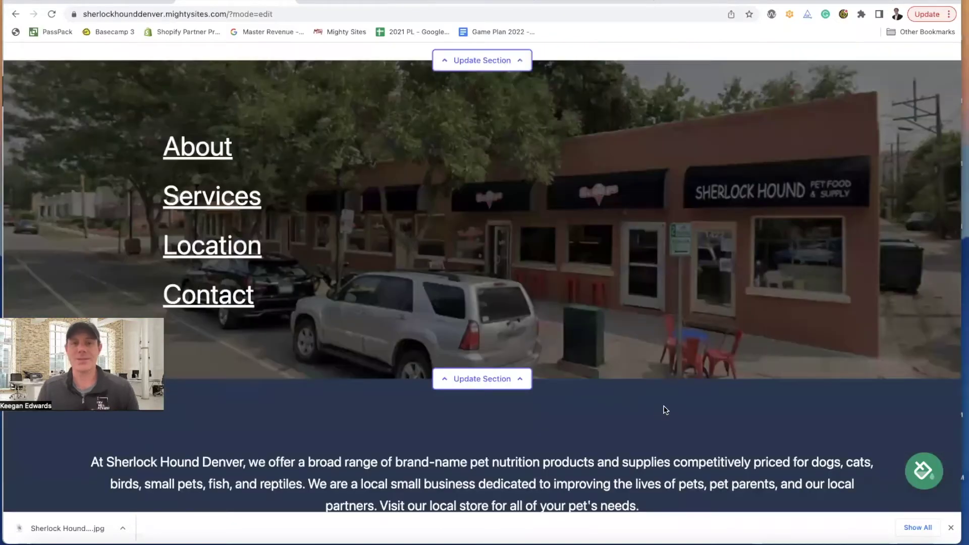
# - Open the section editor for the dark text block below the hero
pyautogui.scroll(3, 666, 376)
pyautogui.scroll(-1, 666, 371)
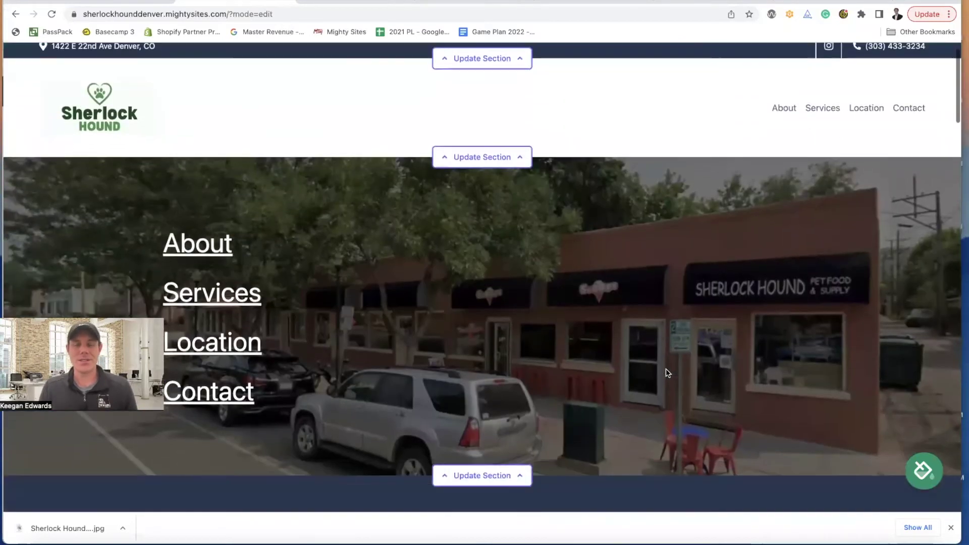
pyautogui.scroll(2, 666, 373)
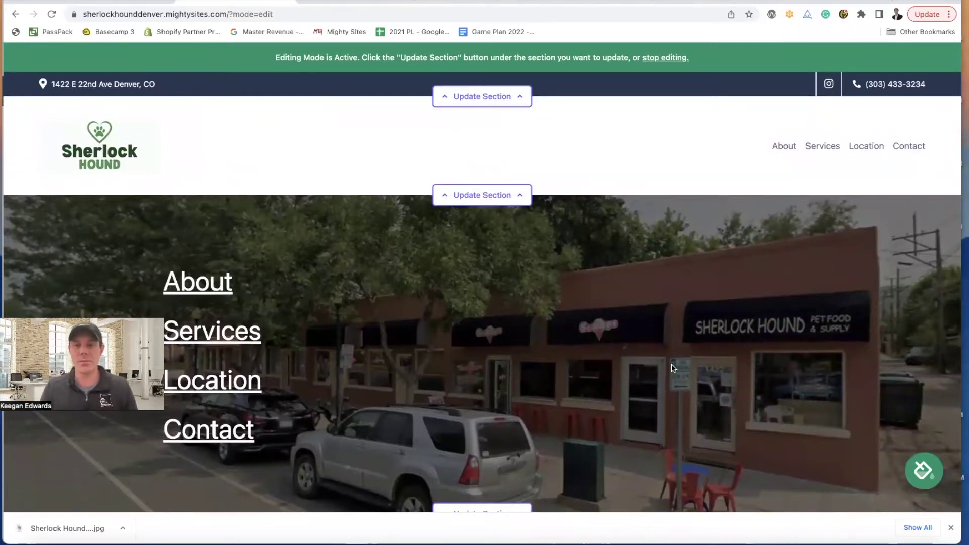
pyautogui.scroll(-3, 666, 371)
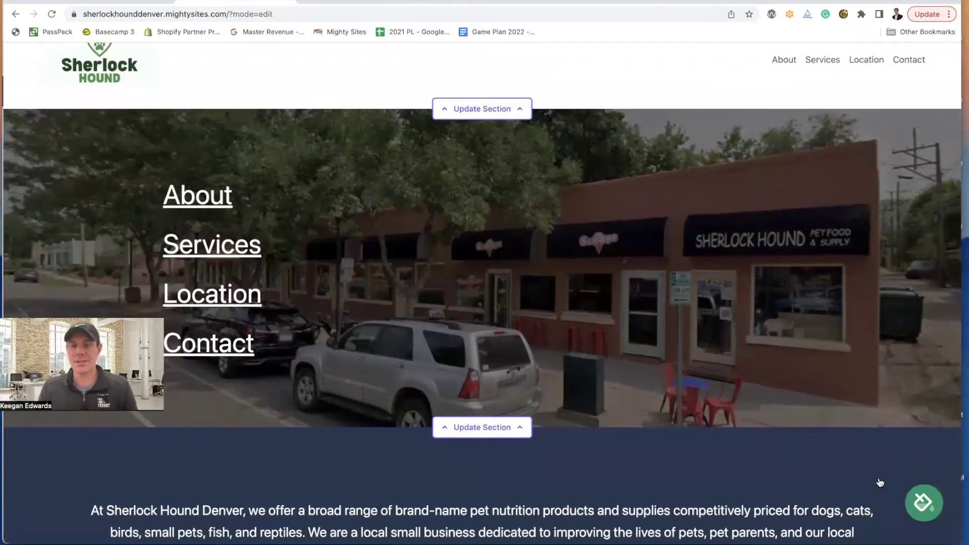
pyautogui.scroll(2, 735, 395)
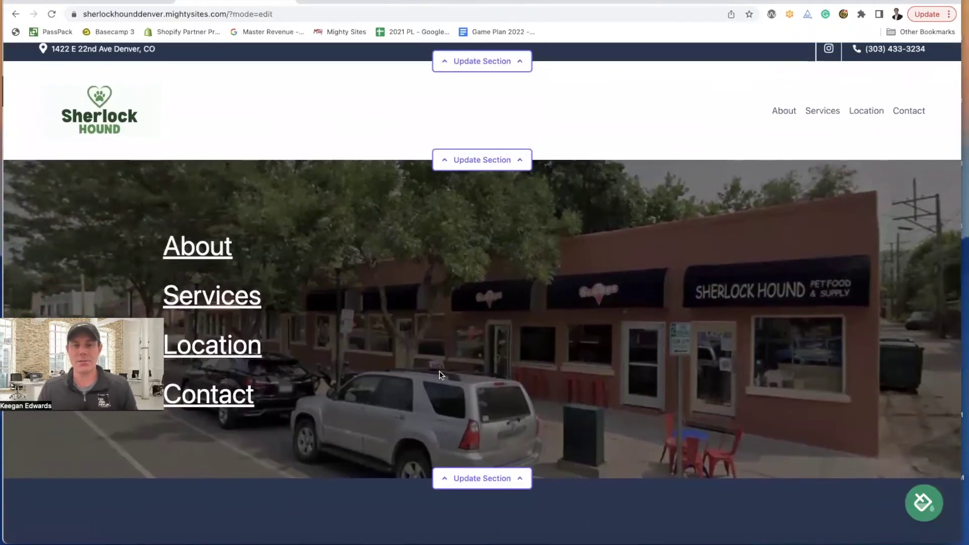
pyautogui.scroll(-2, 442, 375)
pyautogui.scroll(3, 449, 376)
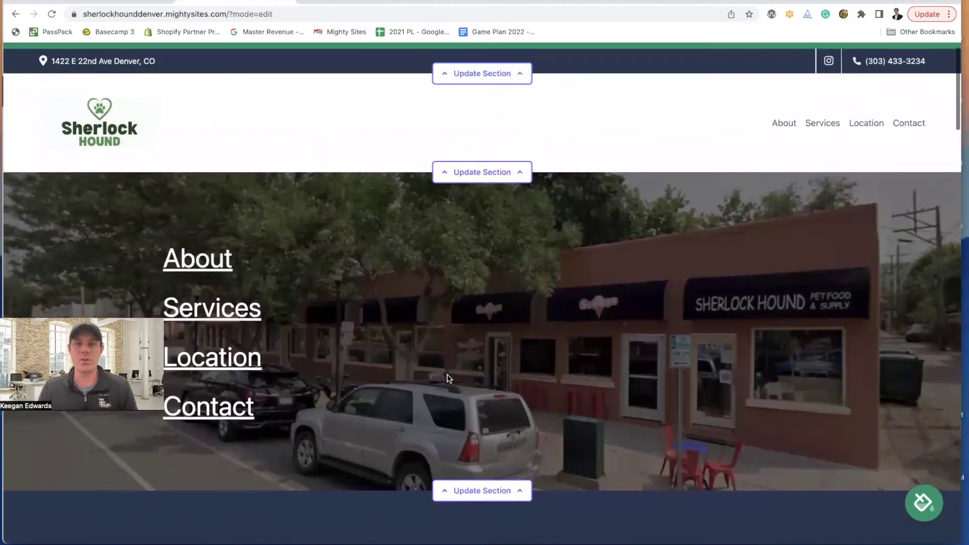
pyautogui.scroll(-7, 448, 379)
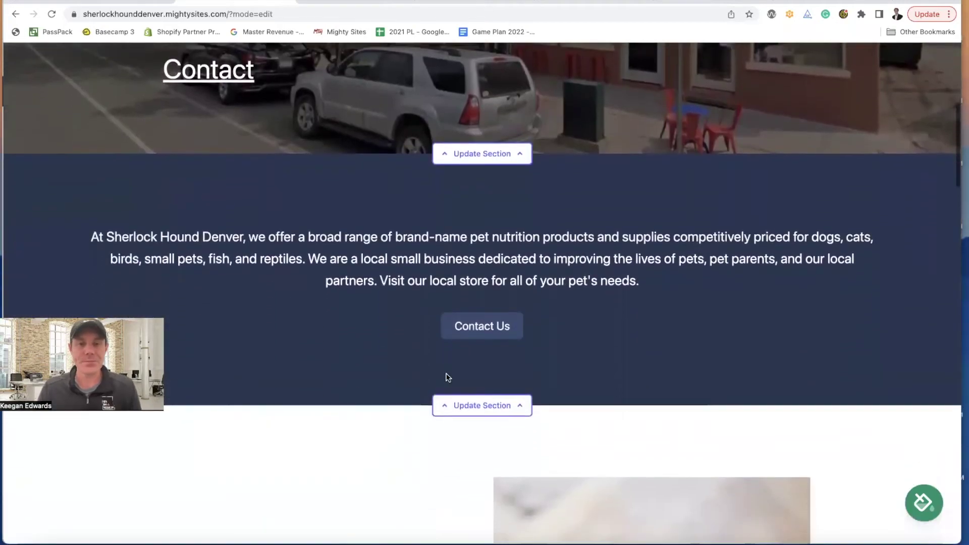
pyautogui.click(503, 368)
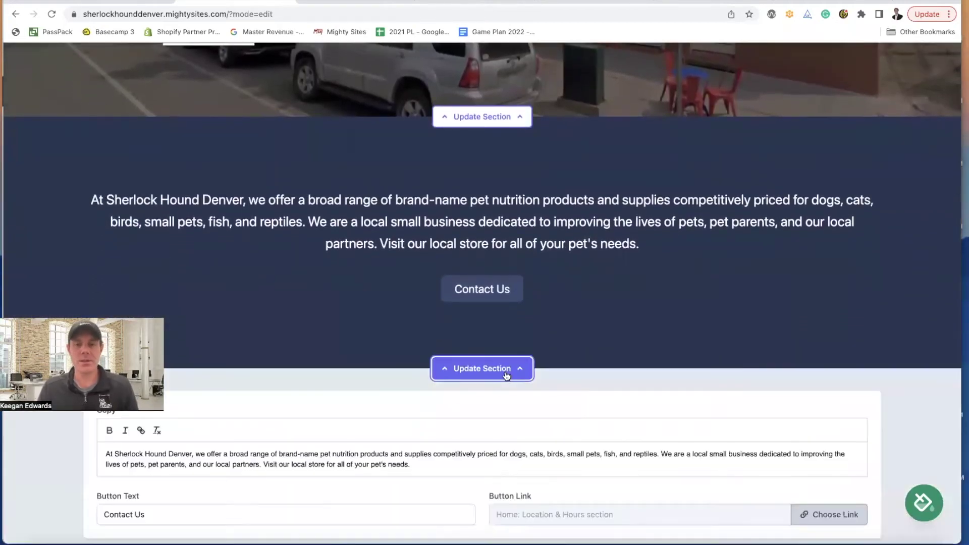
pyautogui.scroll(-1, 510, 370)
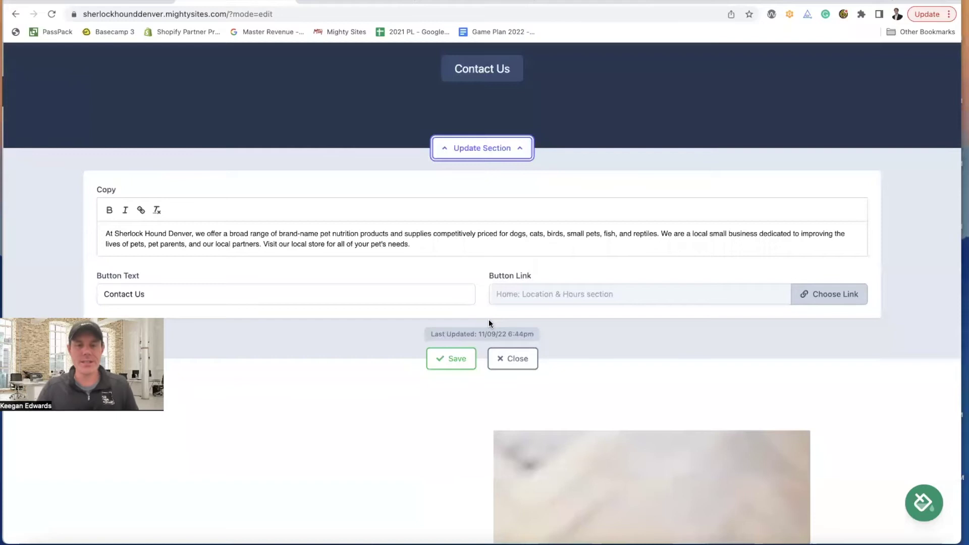
pyautogui.scroll(10, 530, 281)
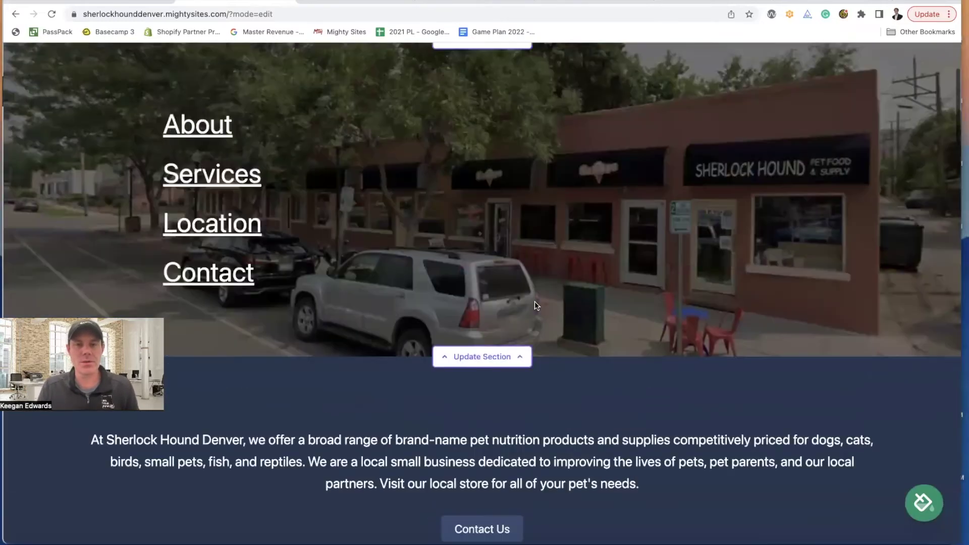
pyautogui.scroll(3, 535, 306)
pyautogui.scroll(-3, 535, 305)
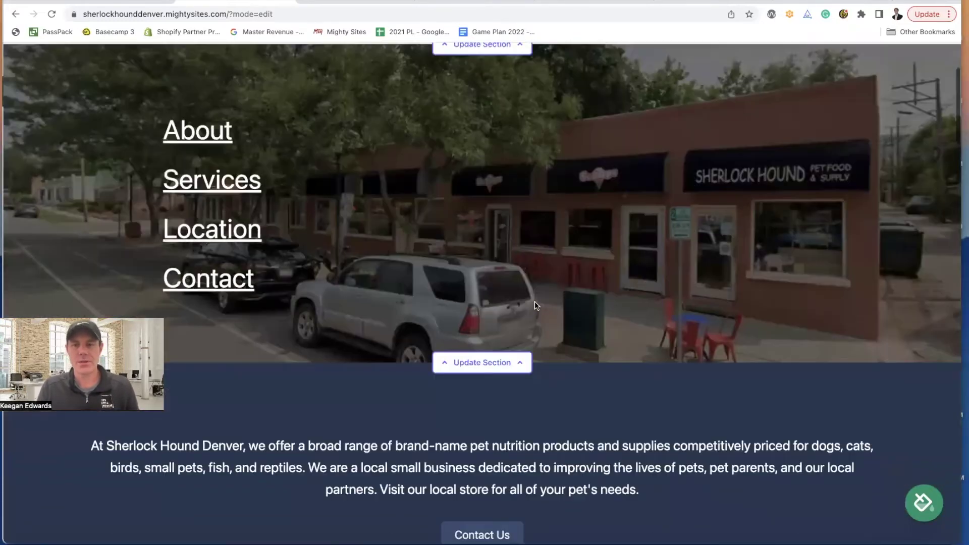
pyautogui.scroll(-5, 535, 306)
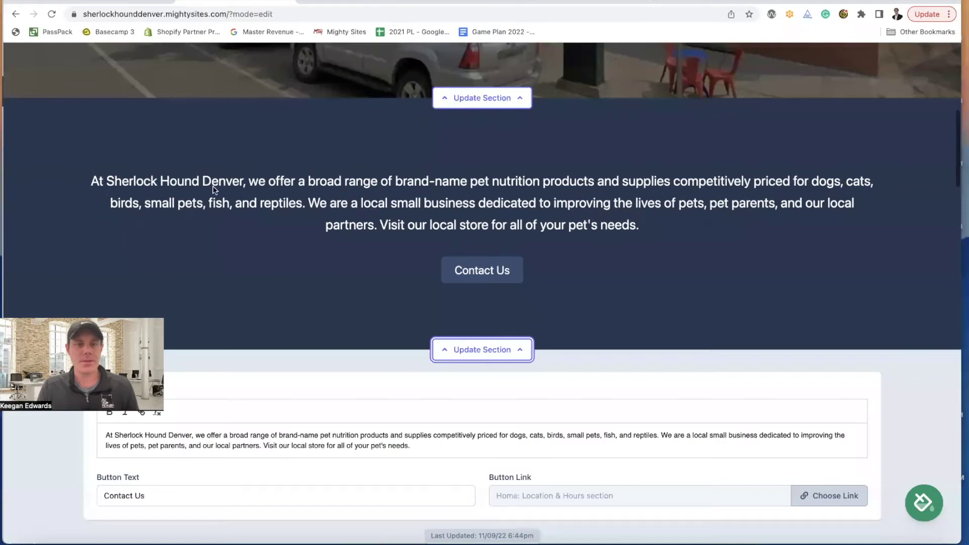
pyautogui.scroll(-3, 504, 288)
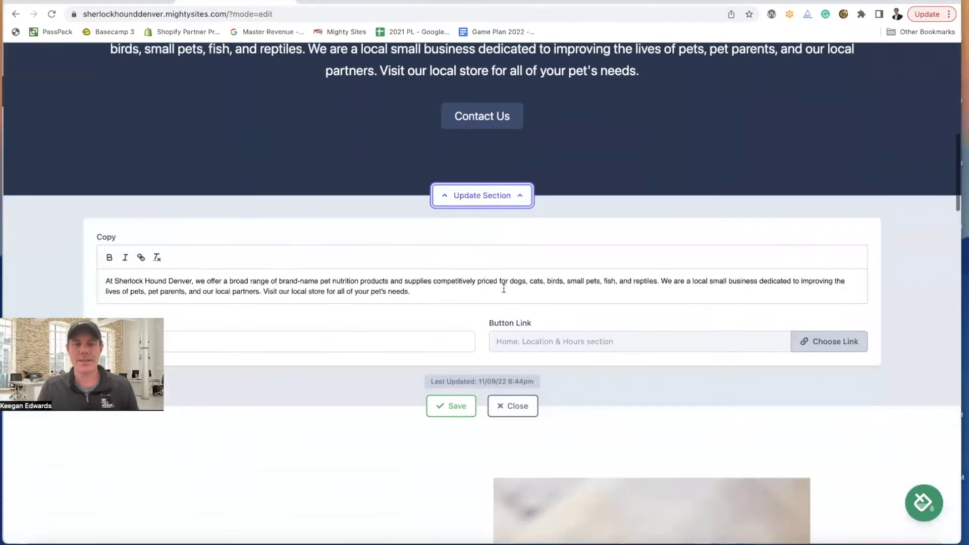
# - Replace the copy with bold 'See what our wonderful customers have to say about our pet supply store!'
pyautogui.moveTo(433, 291); pyautogui.dragTo(105, 279)
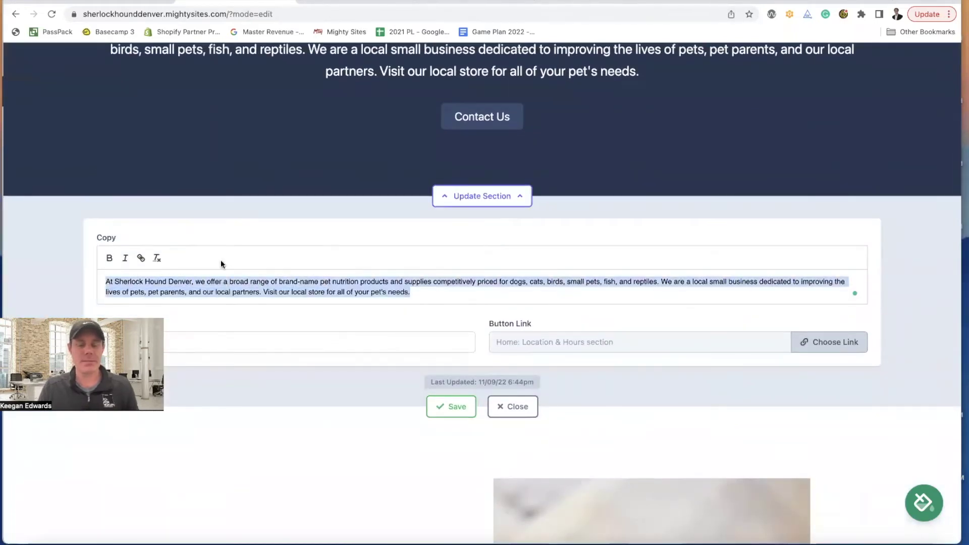
pyautogui.press('BackSpace')
pyautogui.write('He')
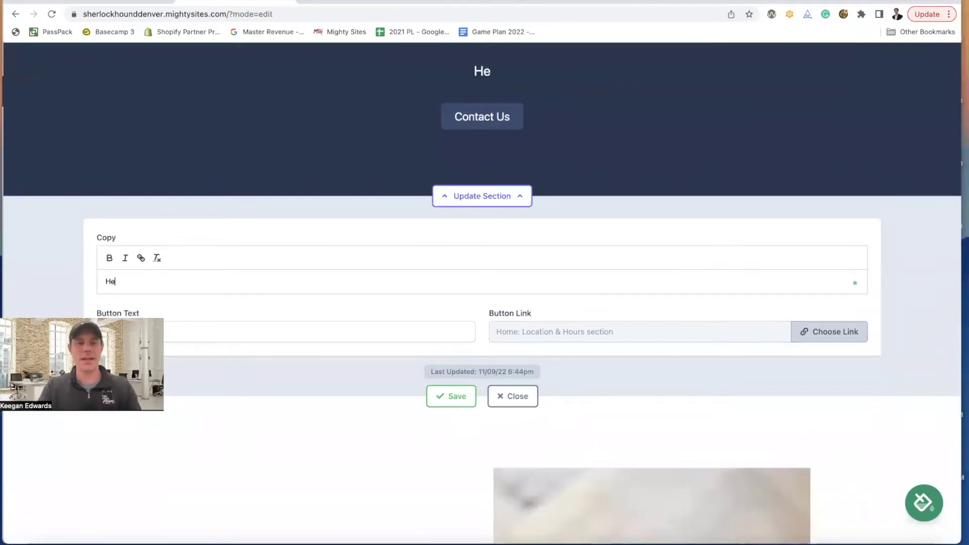
pyautogui.write('arSwe')
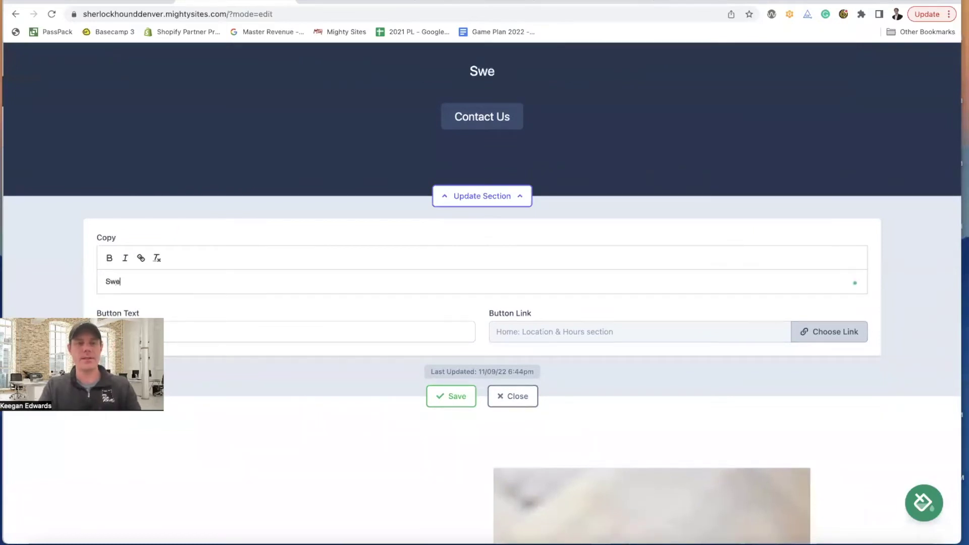
pyautogui.write(' what ou')
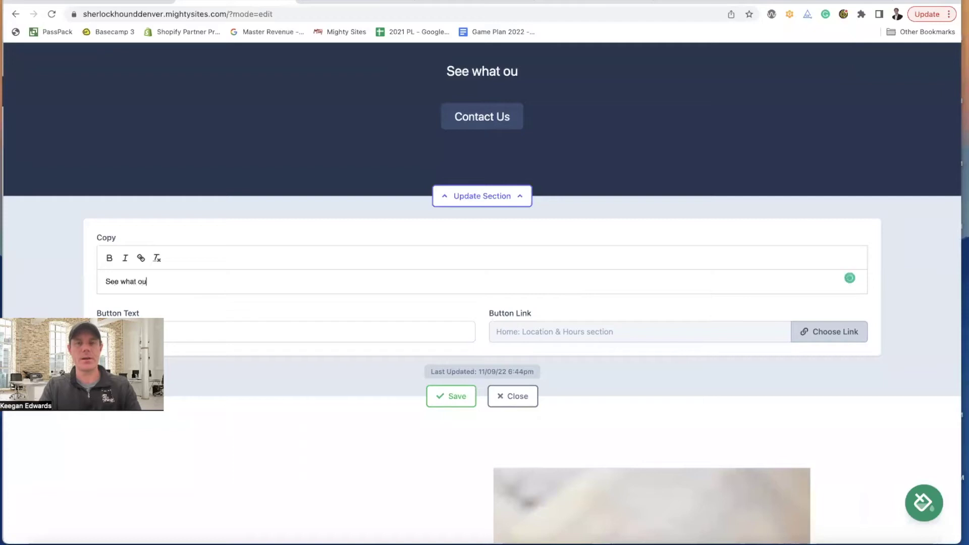
pyautogui.write('r wonderful cu')
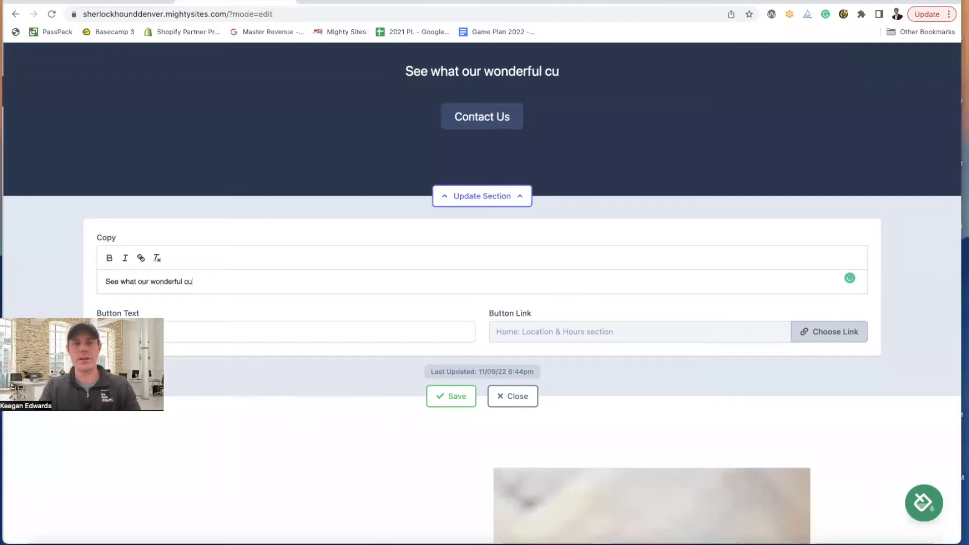
pyautogui.write('stomers have to say ')
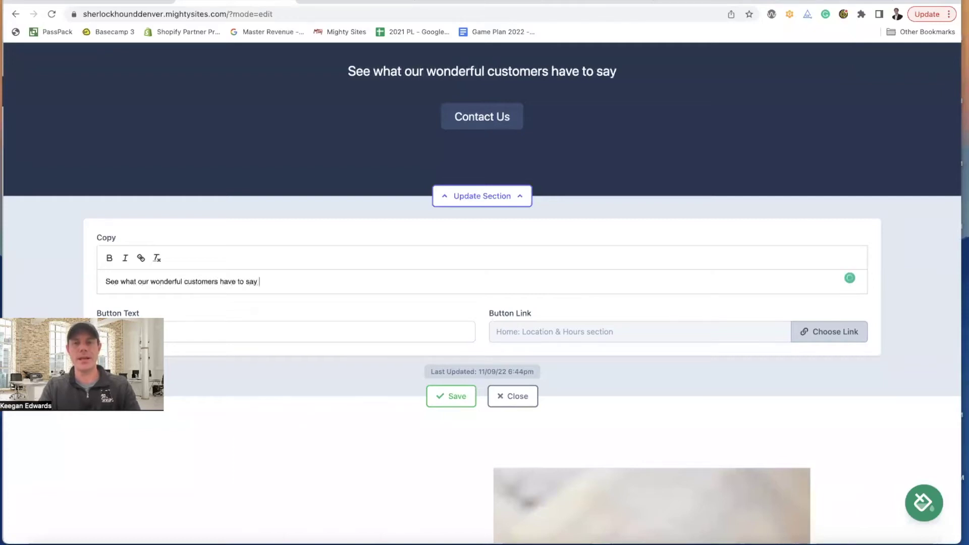
pyautogui.write('about our pet supply store!')
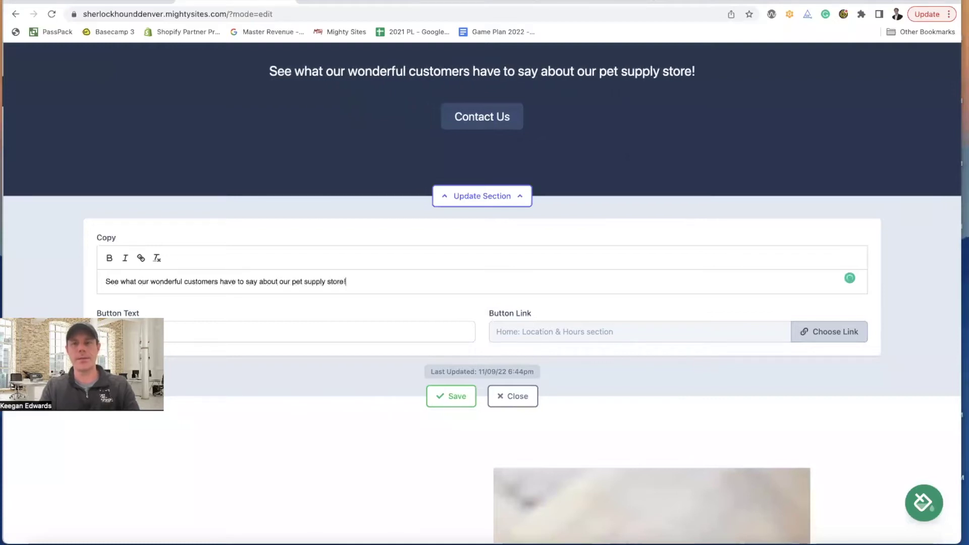
pyautogui.press('Return')
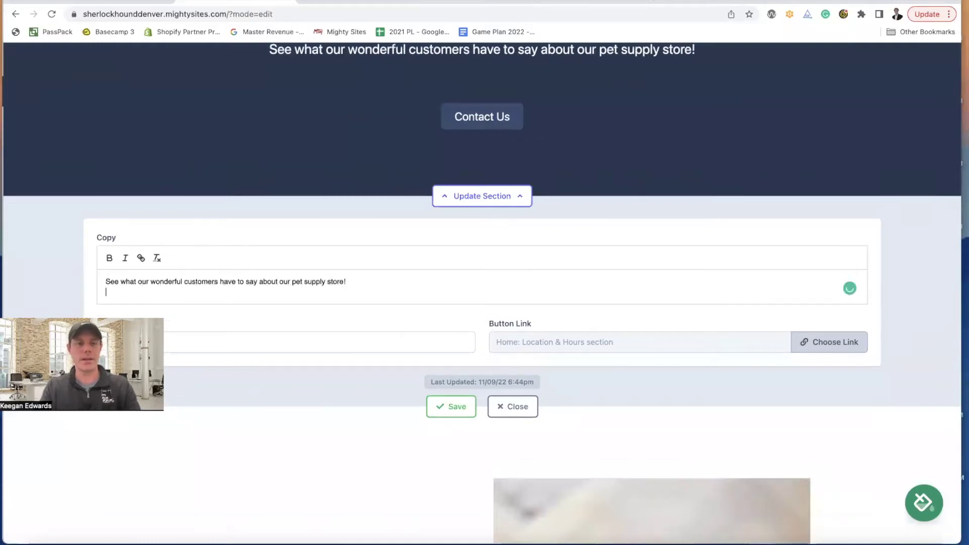
pyautogui.moveTo(399, 282); pyautogui.dragTo(114, 287)
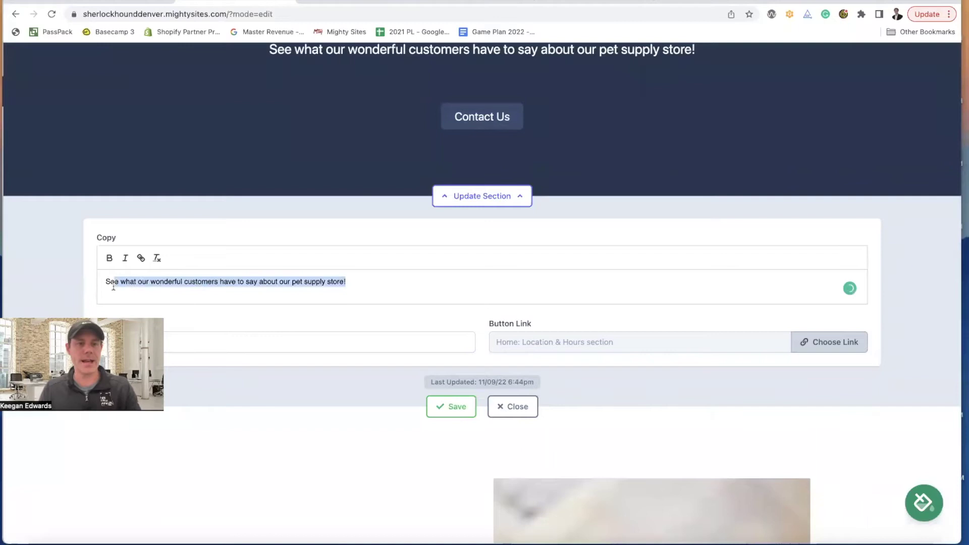
pyautogui.click(108, 260)
pyautogui.click(395, 283)
pyautogui.press('Return')
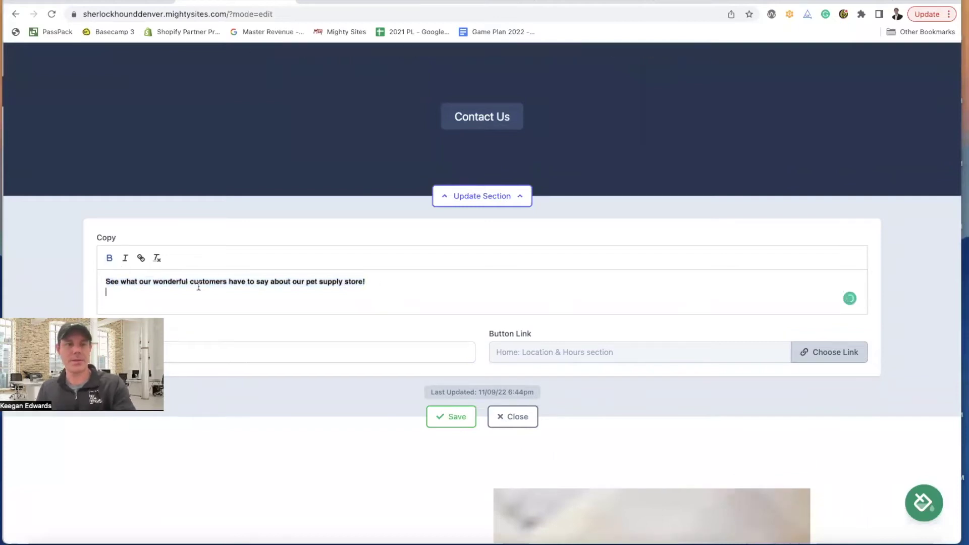
pyautogui.scroll(6, 308, 217)
pyautogui.scroll(-2, 389, 133)
pyautogui.click(249, 2)
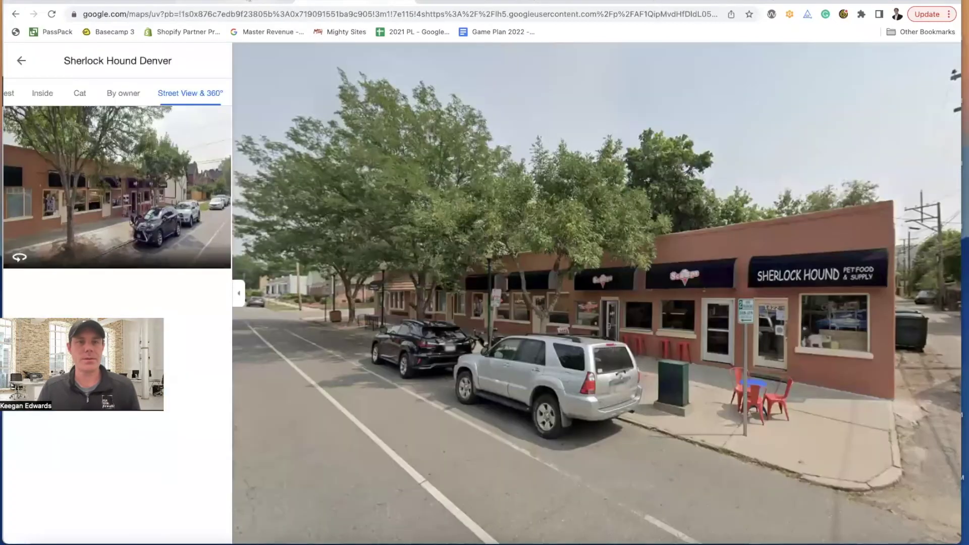
# - Open the 98 Google reviews and copy the five-star review about the dog Oscar
pyautogui.click(21, 61)
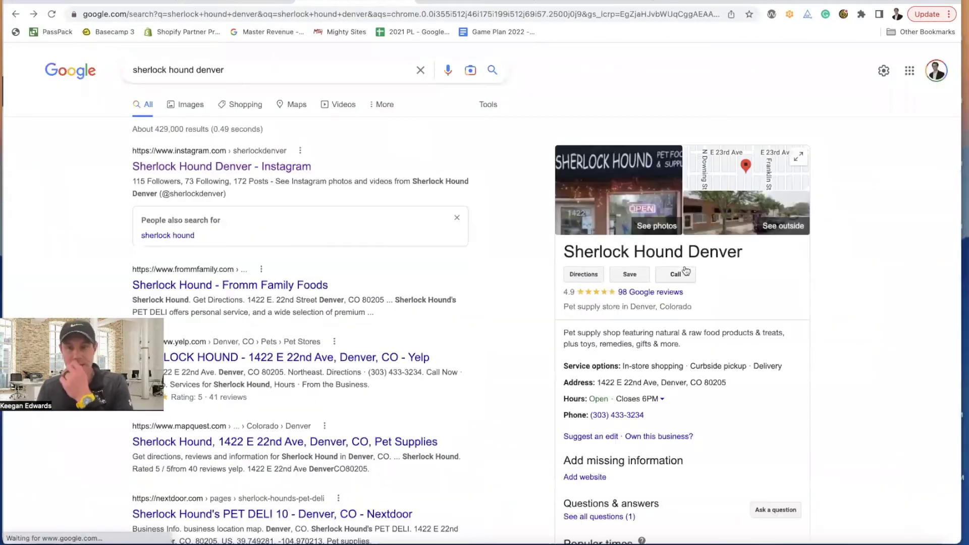
pyautogui.click(643, 293)
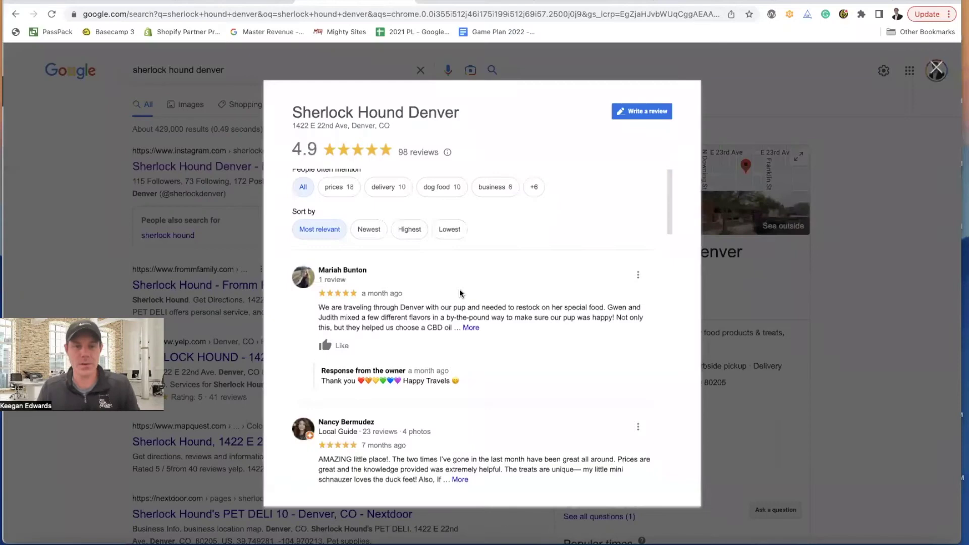
pyautogui.scroll(-3, 378, 339)
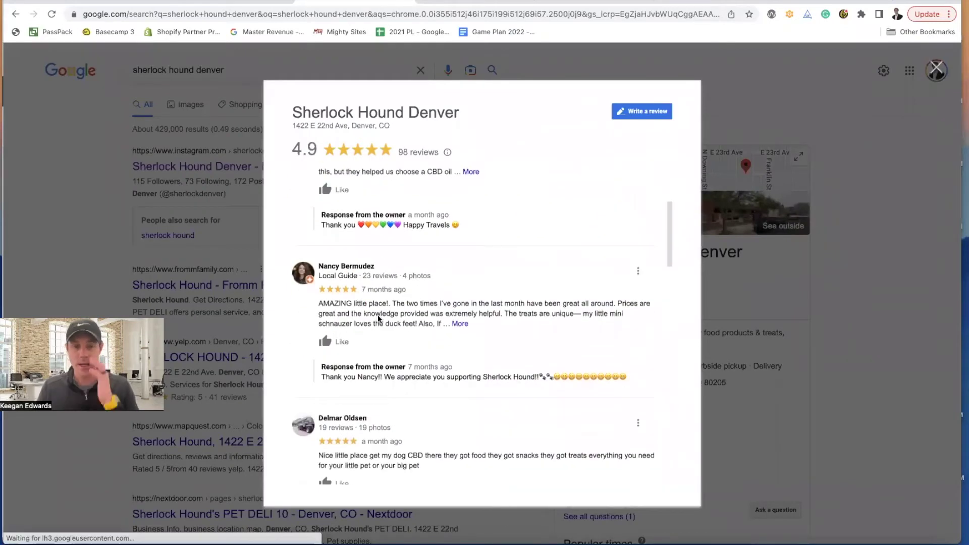
pyautogui.scroll(-4, 379, 317)
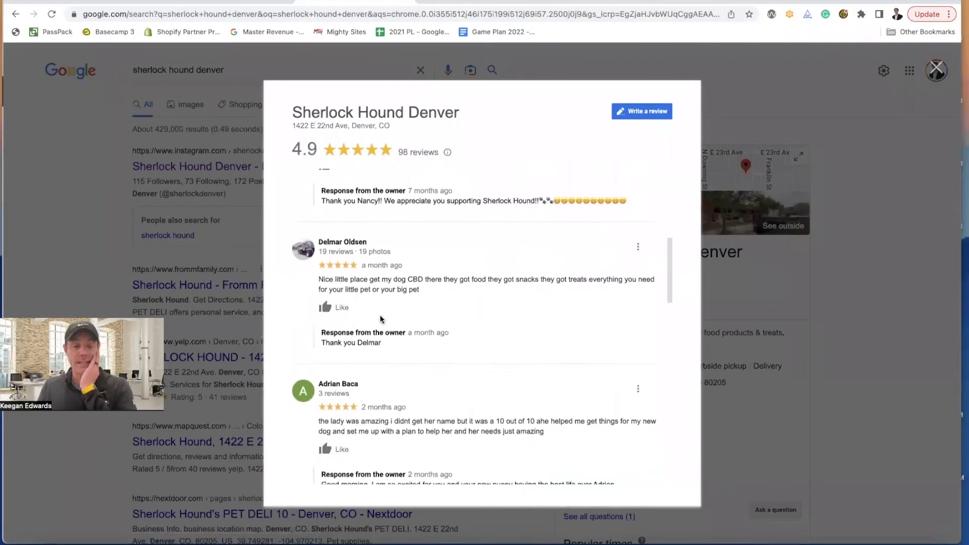
pyautogui.scroll(-5, 383, 319)
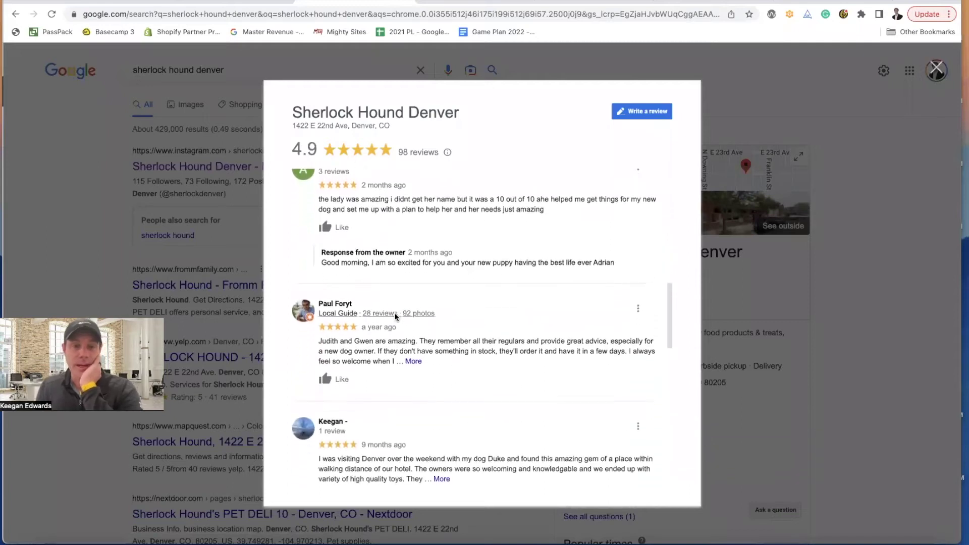
pyautogui.scroll(-2, 405, 321)
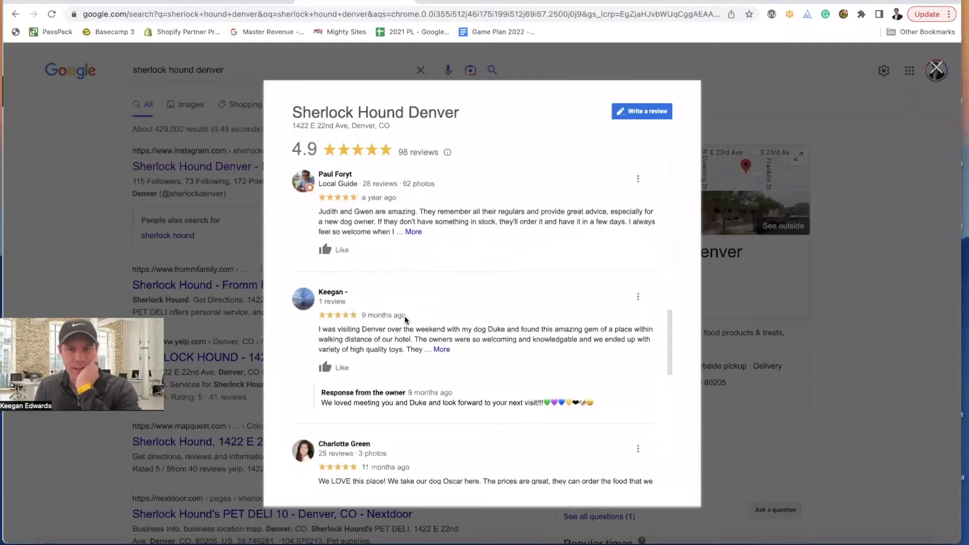
pyautogui.scroll(-3, 404, 320)
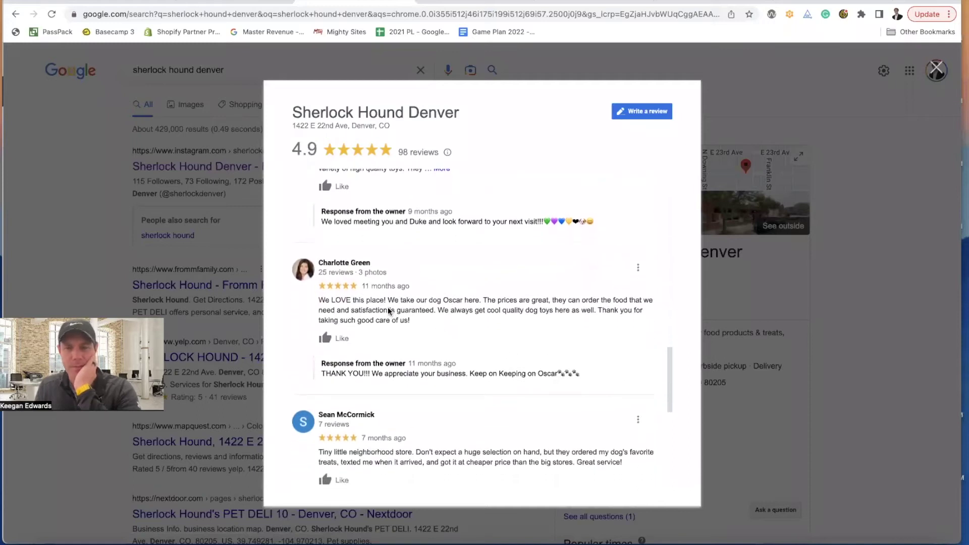
pyautogui.moveTo(322, 301); pyautogui.dragTo(442, 322)
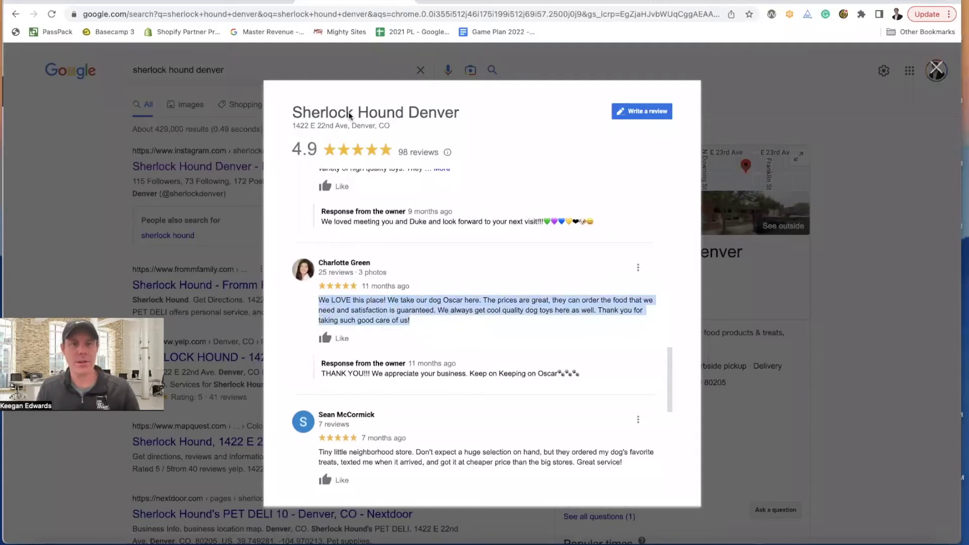
pyautogui.hotkey('ctrl', 'Tab')
pyautogui.scroll(-6, 537, 276)
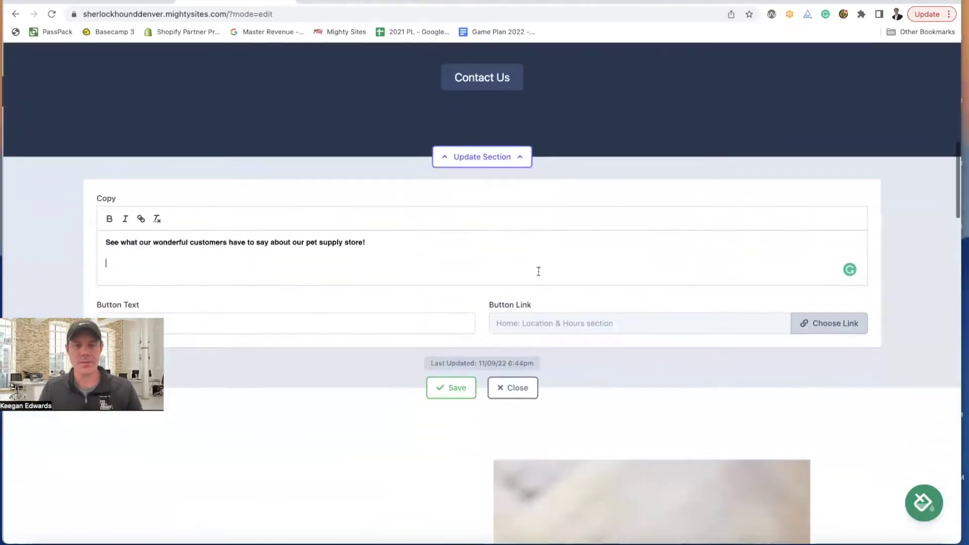
# - Paste the Oscar review on a new line under the intro sentence and italicise it
pyautogui.scroll(-1, 539, 272)
pyautogui.click(402, 196)
pyautogui.press('Return')
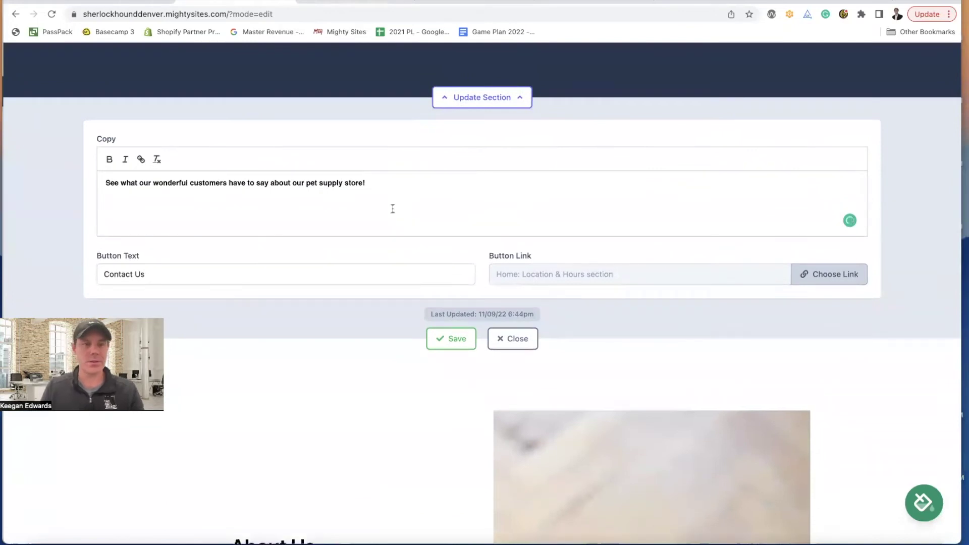
pyautogui.press('BackSpace')
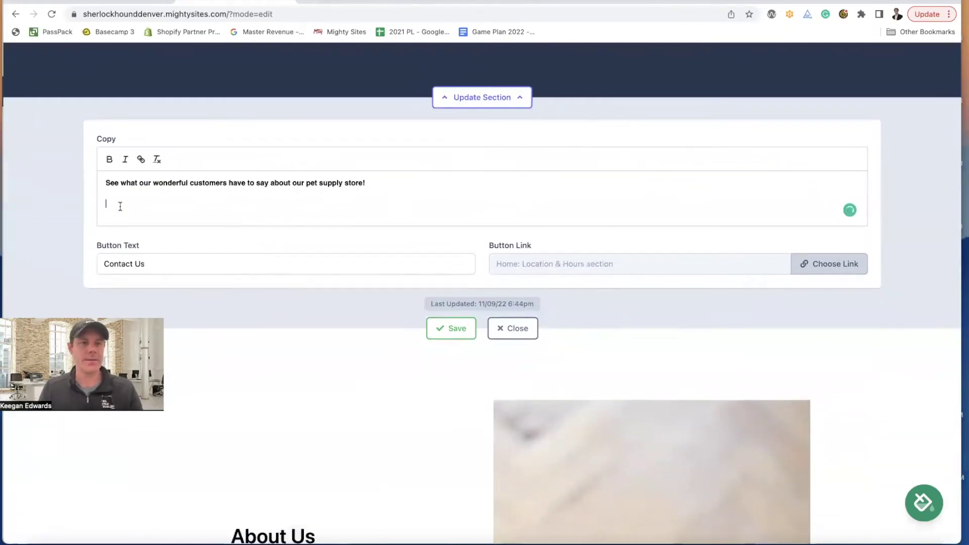
pyautogui.rightClick(120, 206)
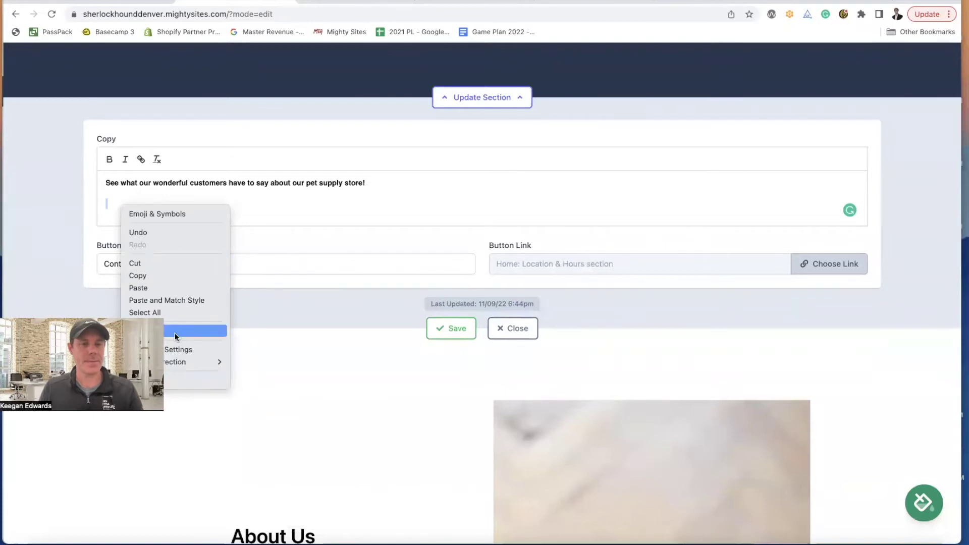
pyautogui.click(111, 203)
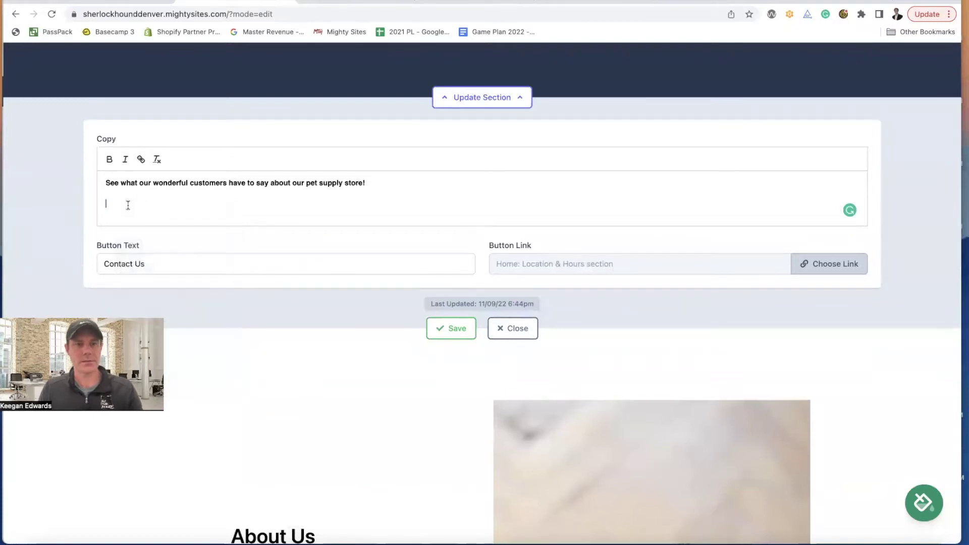
pyautogui.press('super+v')
pyautogui.moveTo(121, 213); pyautogui.dragTo(90, 194)
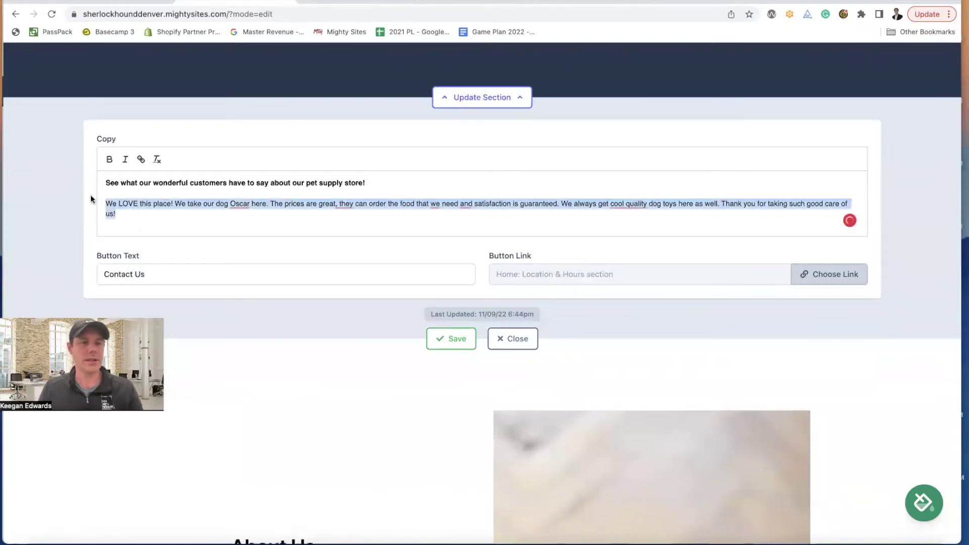
pyautogui.click(124, 160)
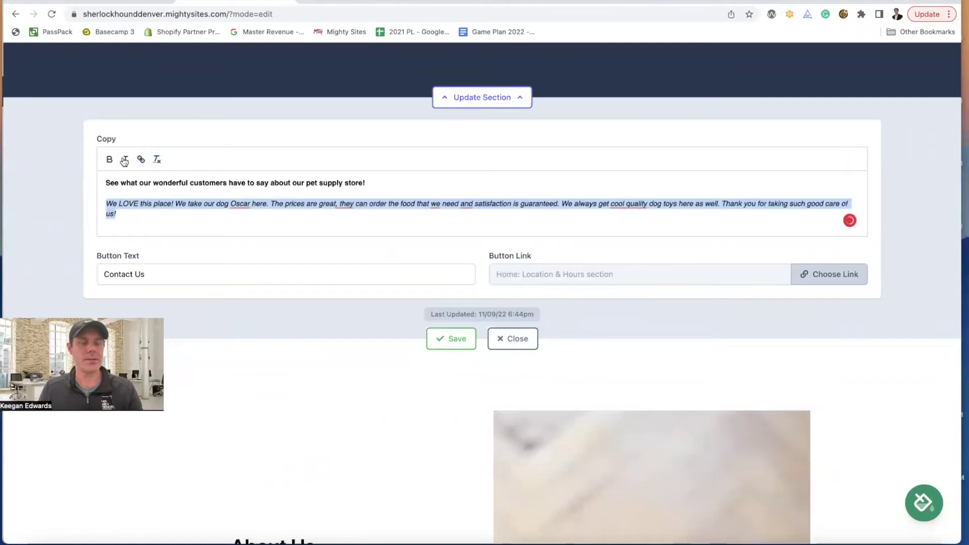
# - Wrap the review in quotation marks and credit the reviewer's name in non-italic text
pyautogui.click(149, 221)
pyautogui.write('"')
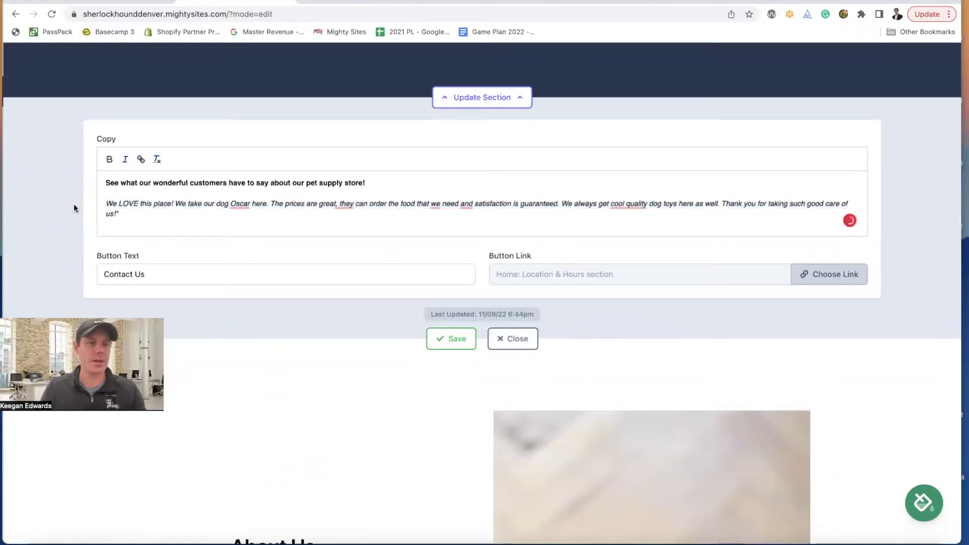
pyautogui.click(107, 203)
pyautogui.write('"')
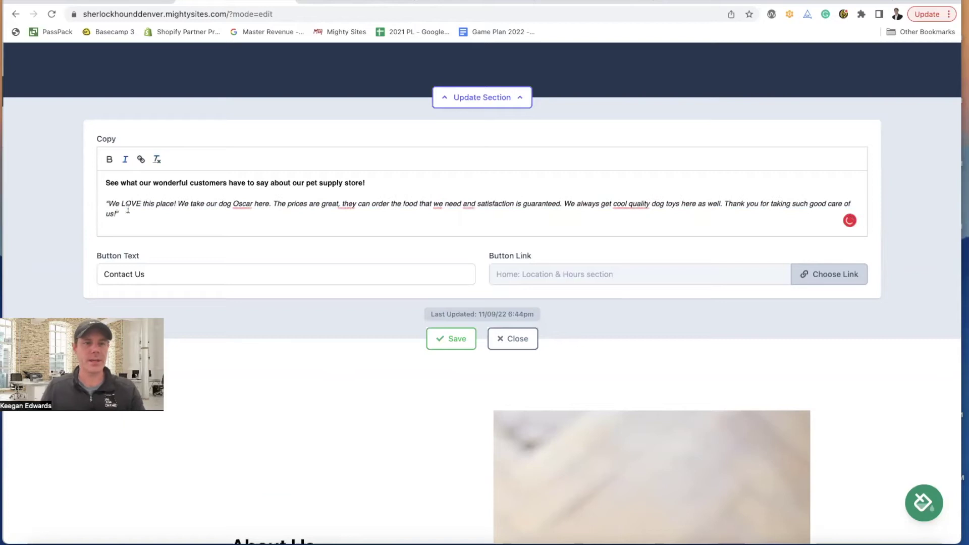
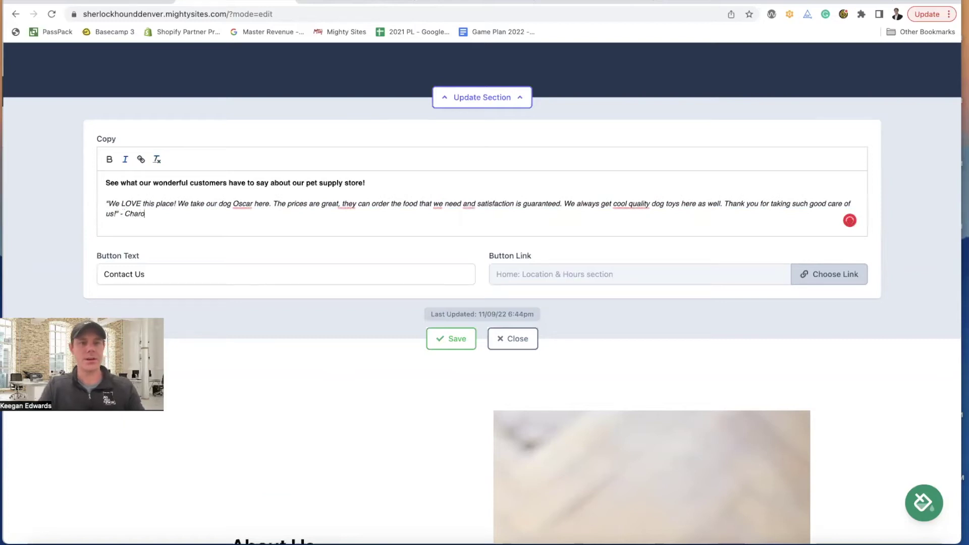
pyautogui.moveTo(177, 214); pyautogui.dragTo(129, 213)
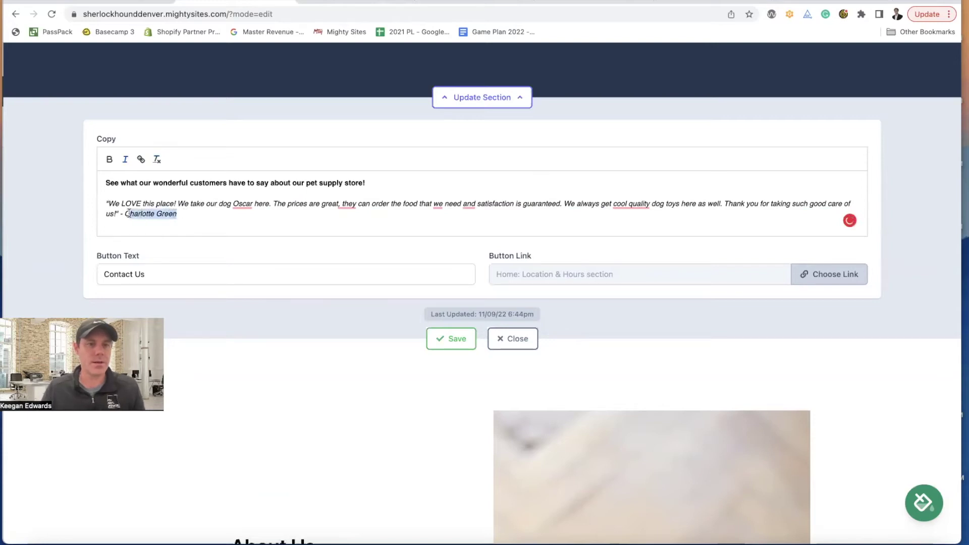
pyautogui.click(124, 160)
pyautogui.click(229, 221)
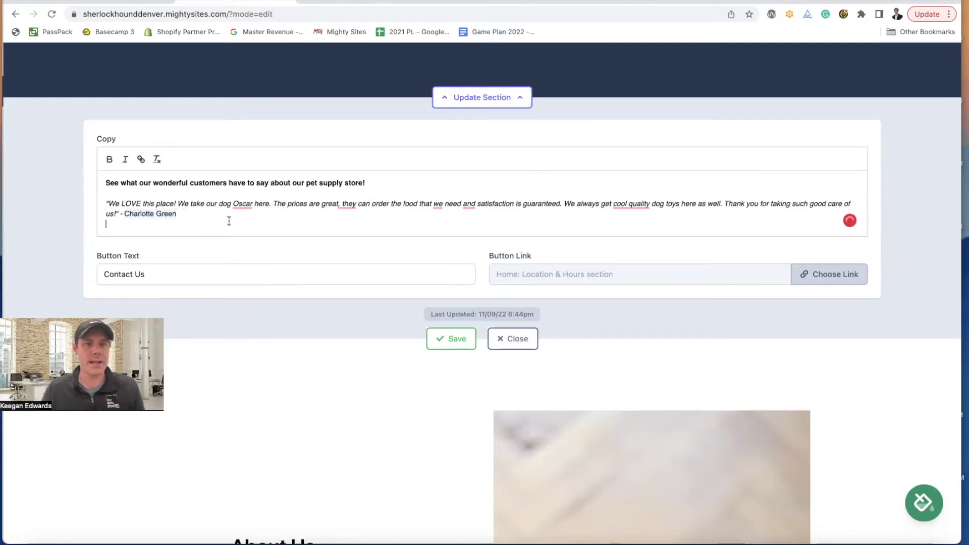
pyautogui.press('Return')
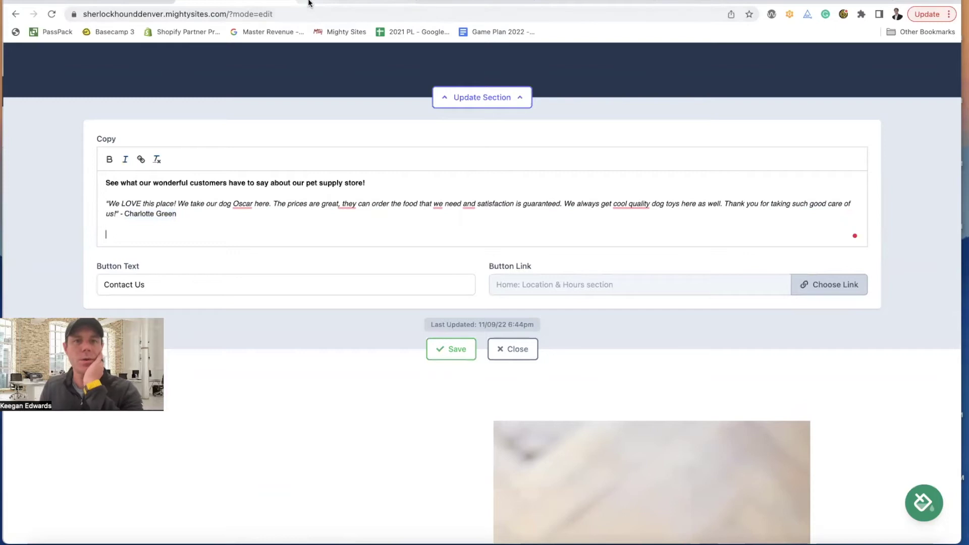
pyautogui.click(309, 4)
# - Expand and select the full five-star review about special orders and home delivery
pyautogui.scroll(-6, 398, 216)
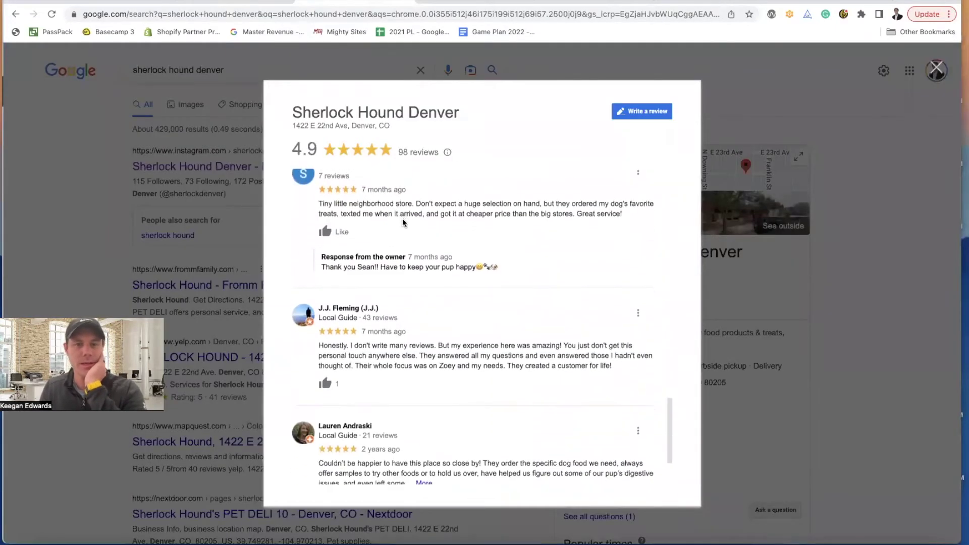
pyautogui.scroll(-2, 404, 224)
pyautogui.scroll(2, 404, 223)
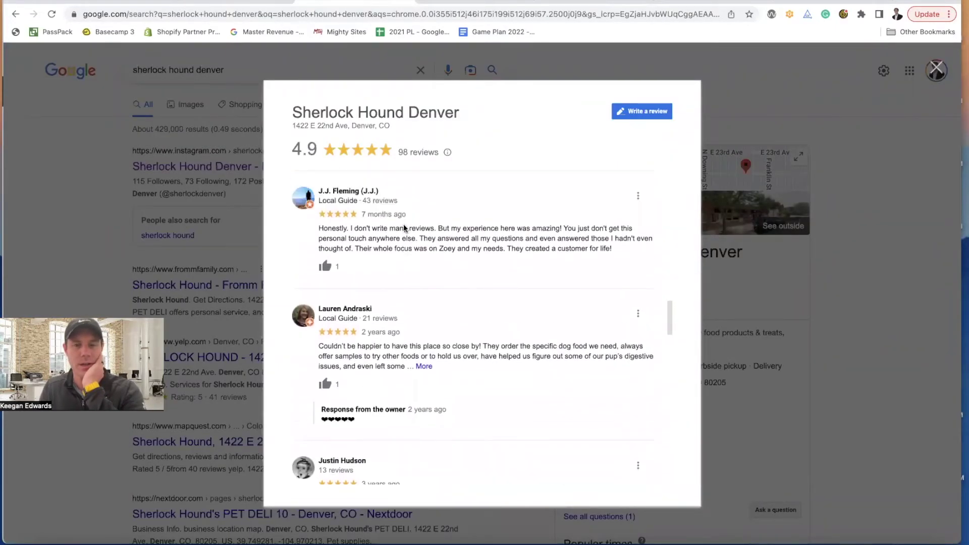
pyautogui.scroll(-3, 401, 227)
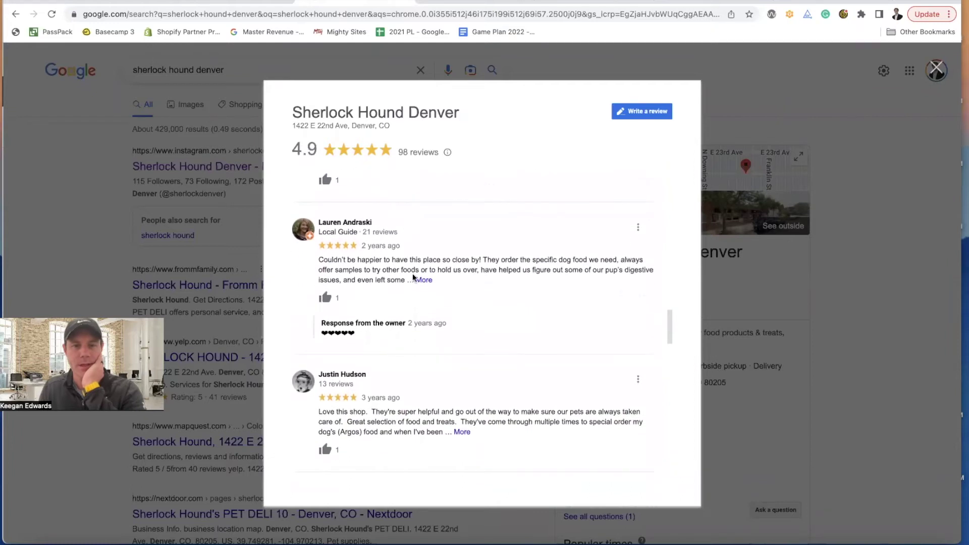
pyautogui.click(424, 280)
pyautogui.scroll(-1, 434, 277)
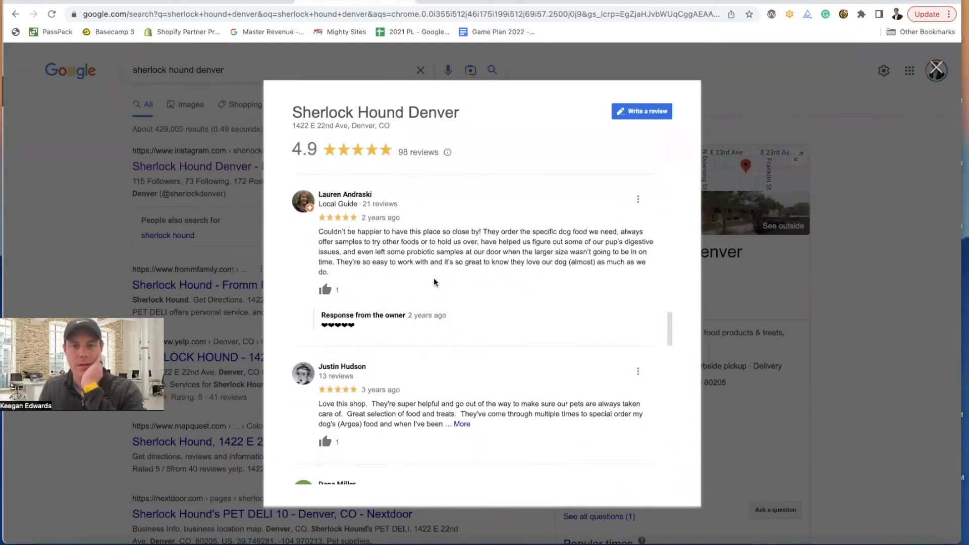
pyautogui.scroll(-5, 435, 278)
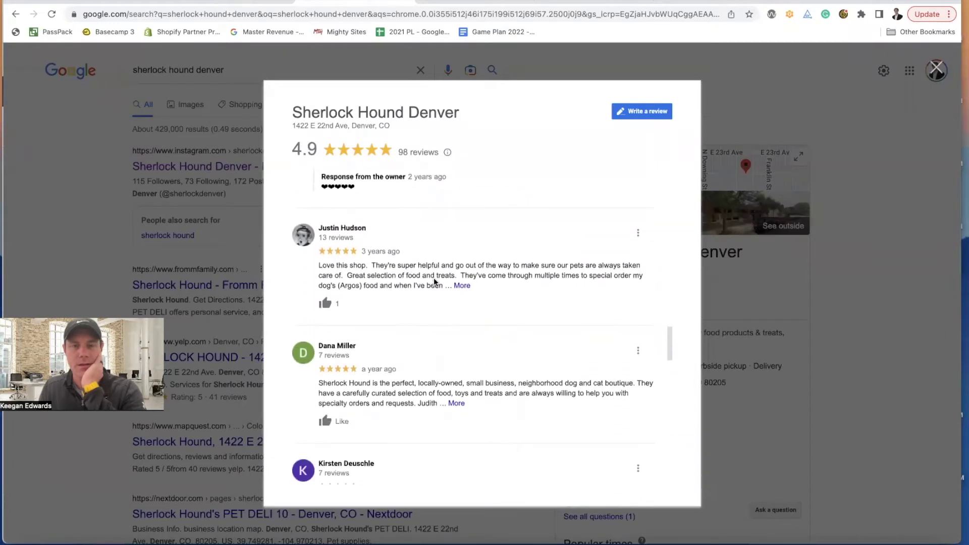
pyautogui.click(461, 287)
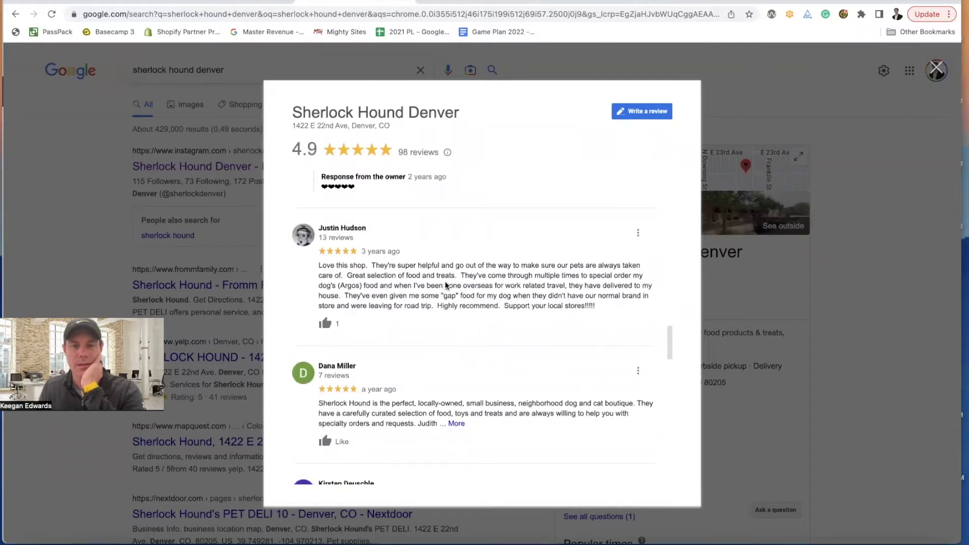
pyautogui.moveTo(318, 265); pyautogui.dragTo(574, 307)
pyautogui.press('super+c')
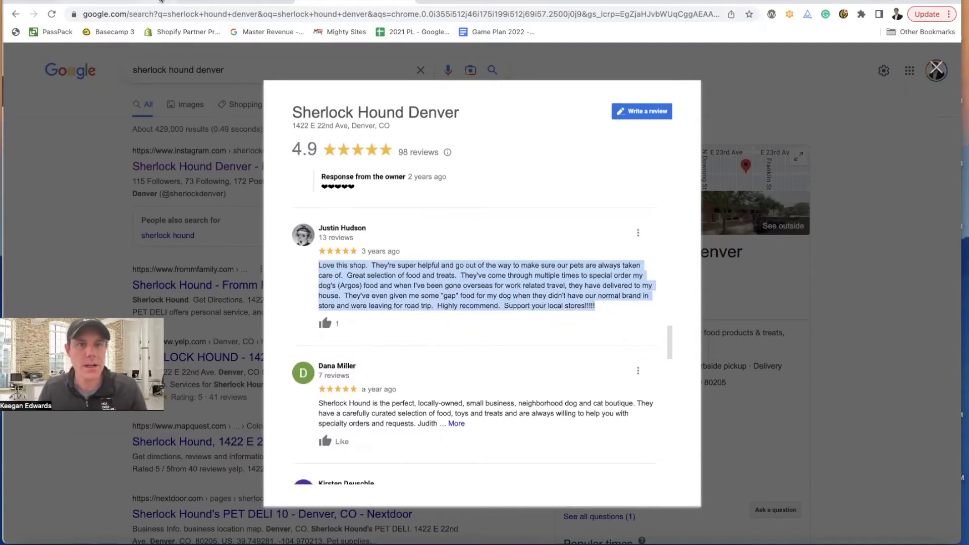
pyautogui.click(184, 2)
# - Paste the home-delivery review below the Oscar testimonial and wrap it in quotation marks
pyautogui.press('super+v')
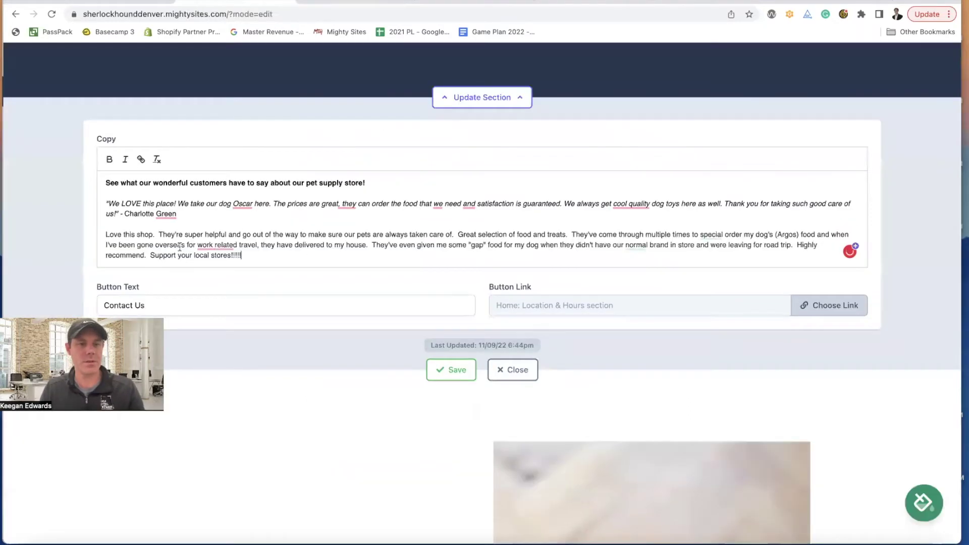
pyautogui.click(105, 234)
pyautogui.write('"')
pyautogui.click(245, 256)
pyautogui.write('"')
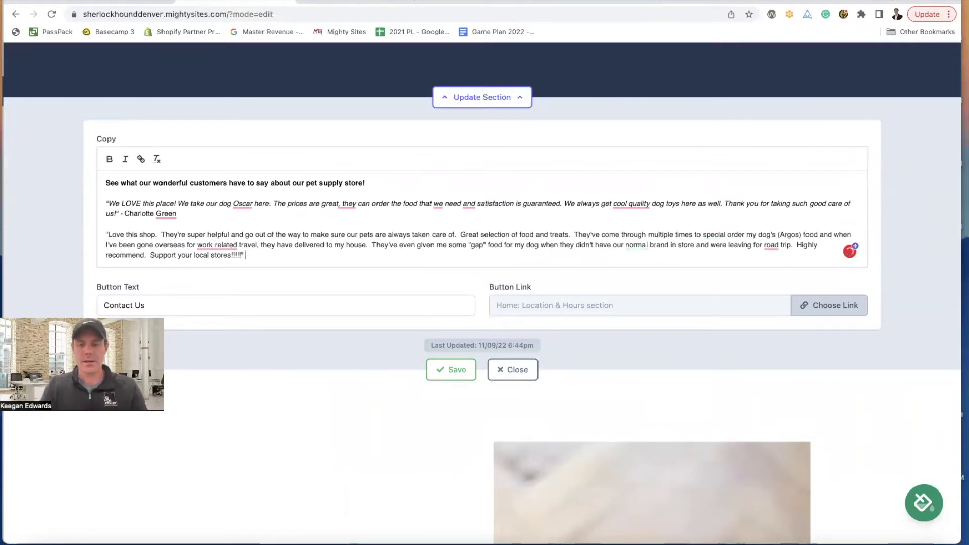
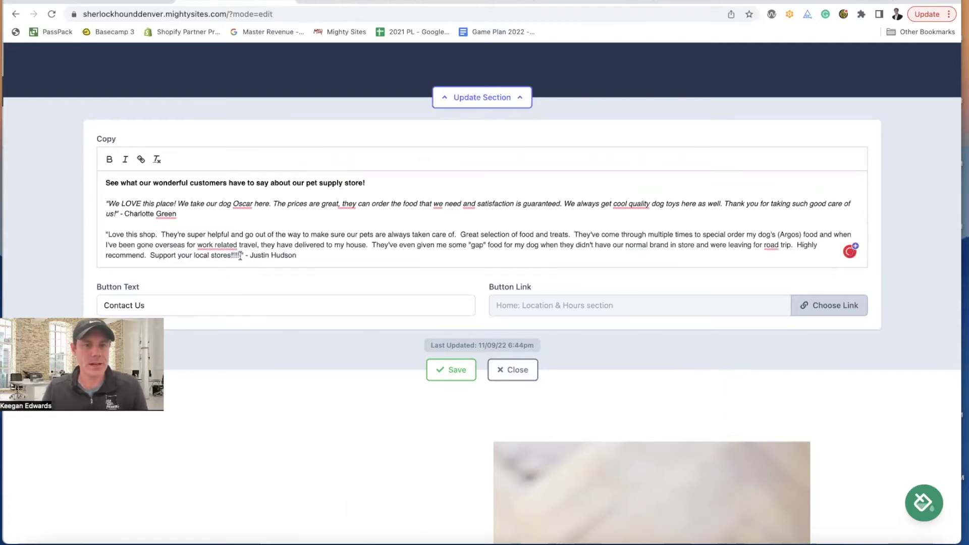
# - Select the second testimonial's quoted text and make it italic to match the first
pyautogui.moveTo(241, 255); pyautogui.dragTo(101, 235)
pyautogui.moveTo(323, 254); pyautogui.dragTo(85, 237)
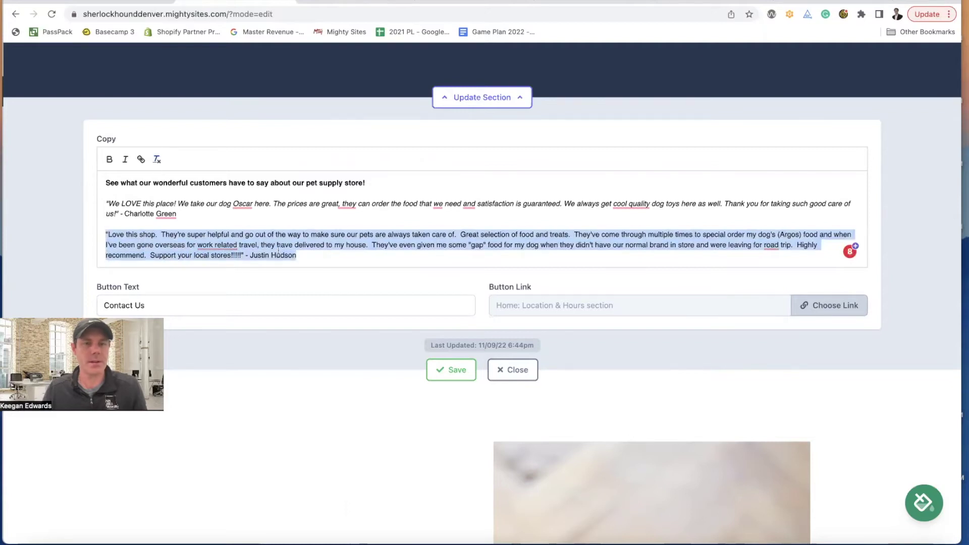
pyautogui.click(251, 255)
pyautogui.moveTo(241, 255); pyautogui.dragTo(111, 234)
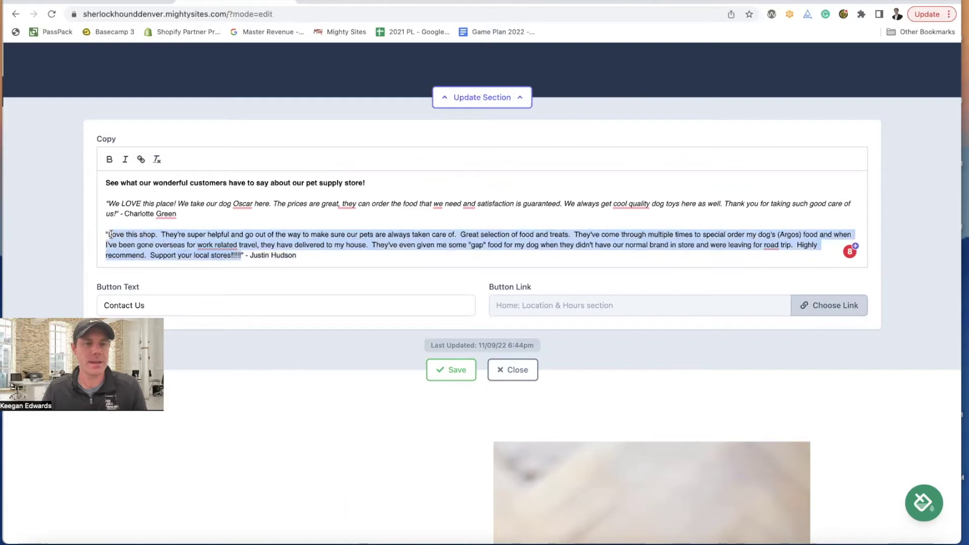
pyautogui.click(126, 161)
pyautogui.click(336, 263)
# - Save the testimonial section changes and collapse its editor
pyautogui.click(474, 366)
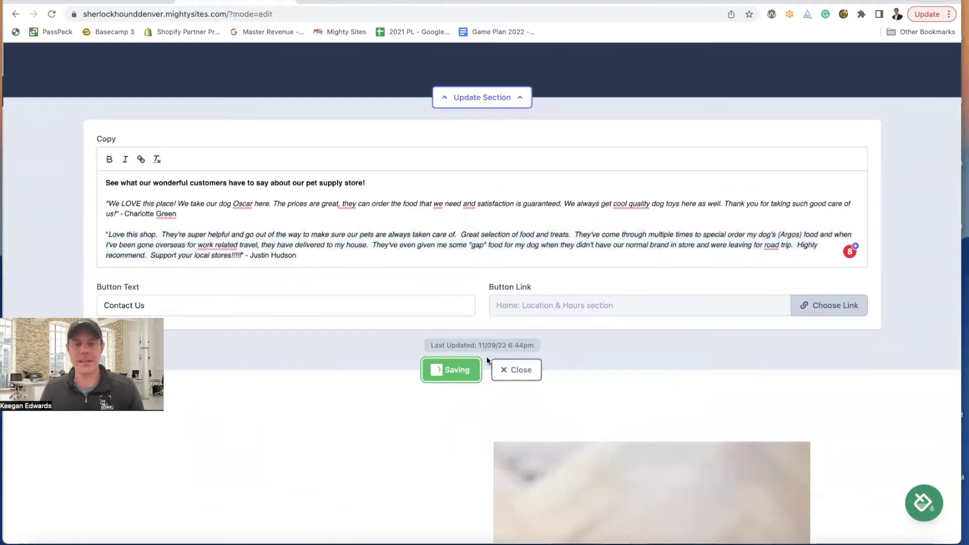
pyautogui.scroll(5, 537, 324)
pyautogui.scroll(3, 537, 322)
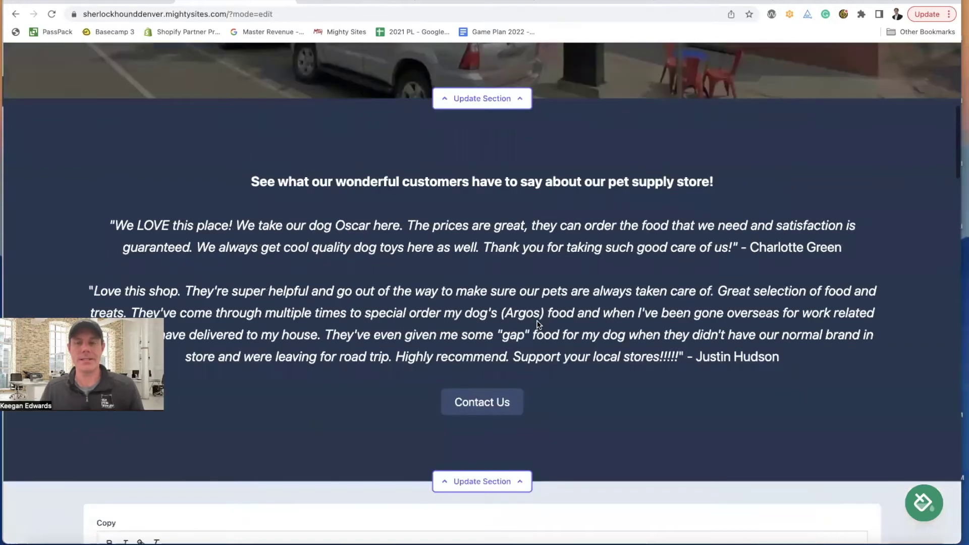
pyautogui.scroll(-1, 537, 324)
pyautogui.scroll(1, 537, 324)
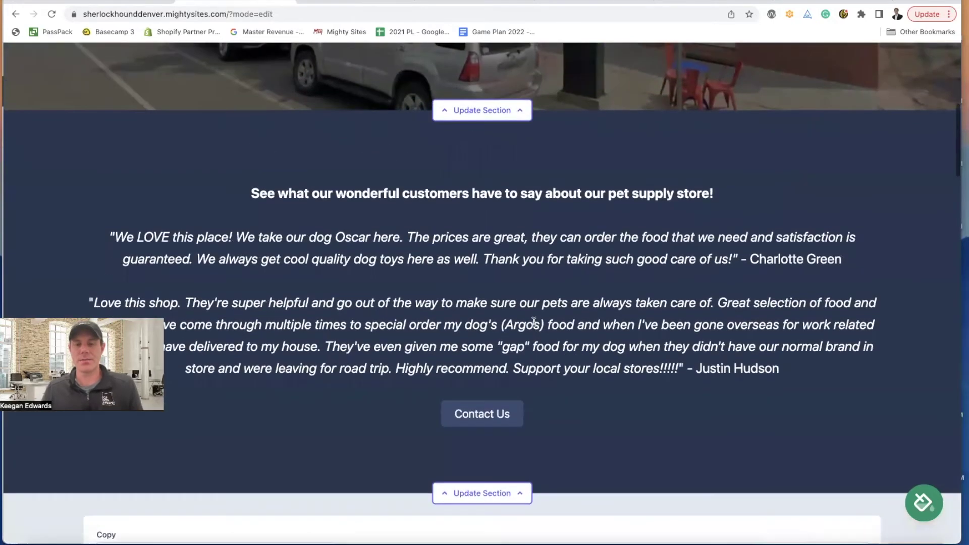
pyautogui.scroll(-2, 537, 325)
pyautogui.scroll(-2, 538, 329)
pyautogui.click(502, 321)
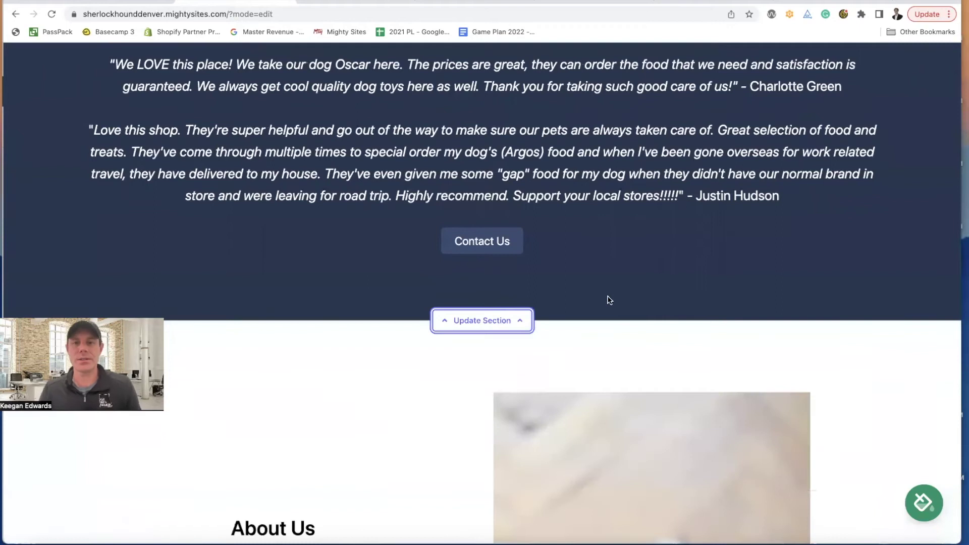
# - Scroll the page to check both italic testimonials, then return to the store's Google reviews
pyautogui.scroll(8, 608, 297)
pyautogui.scroll(-2, 606, 290)
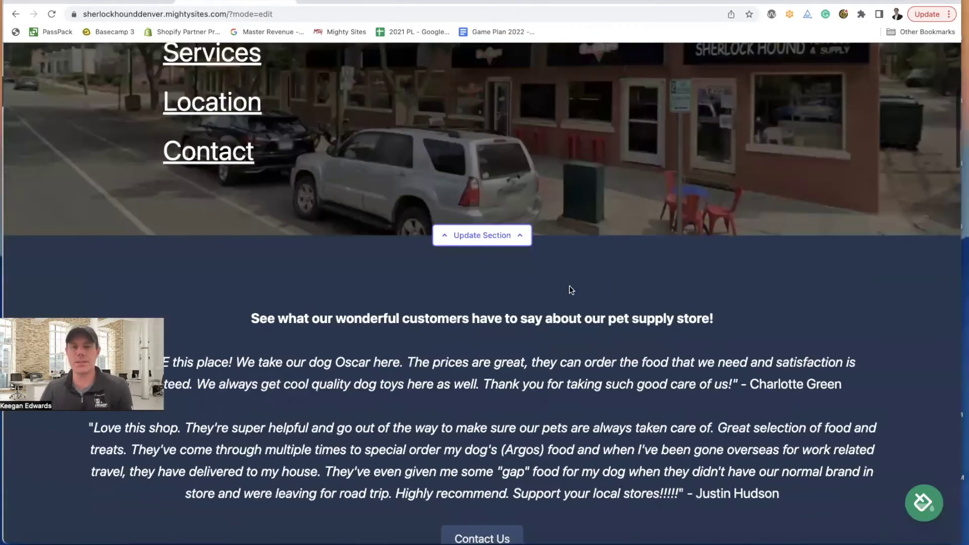
pyautogui.scroll(6, 569, 288)
pyautogui.scroll(-6, 756, 202)
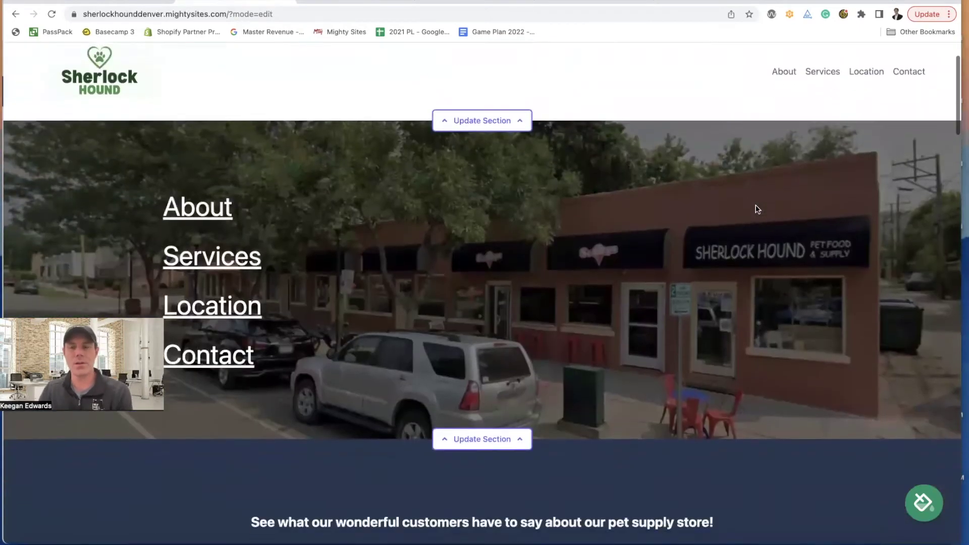
pyautogui.scroll(-3, 517, 271)
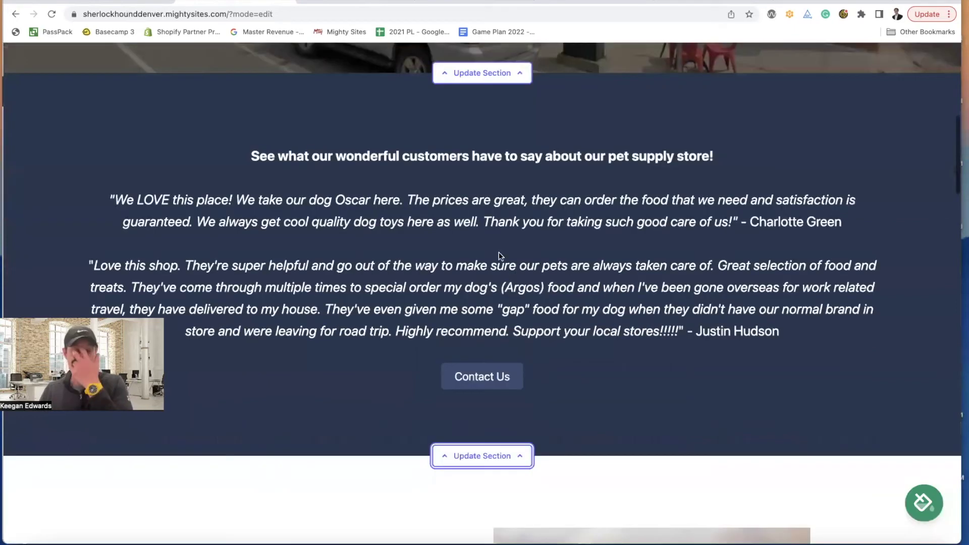
pyautogui.scroll(-2, 502, 252)
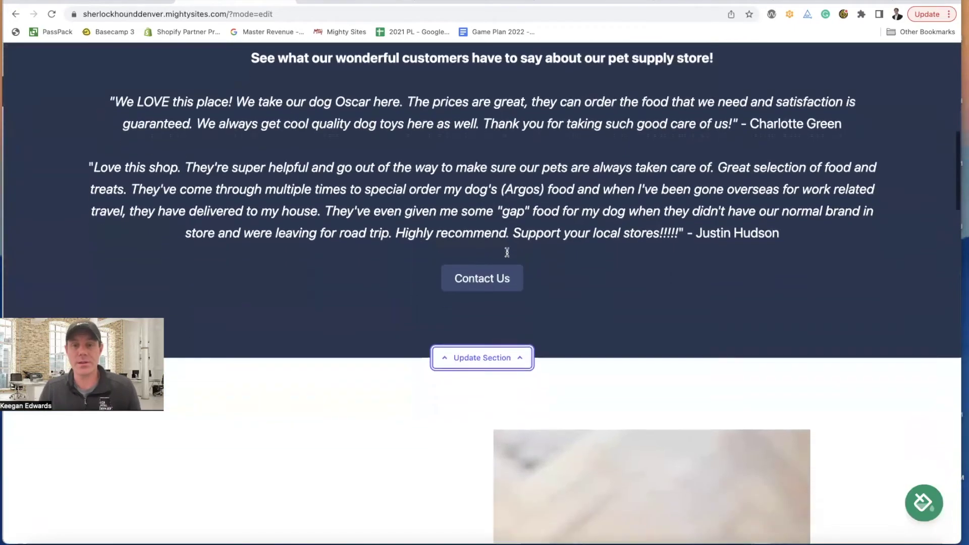
pyautogui.scroll(-5, 507, 252)
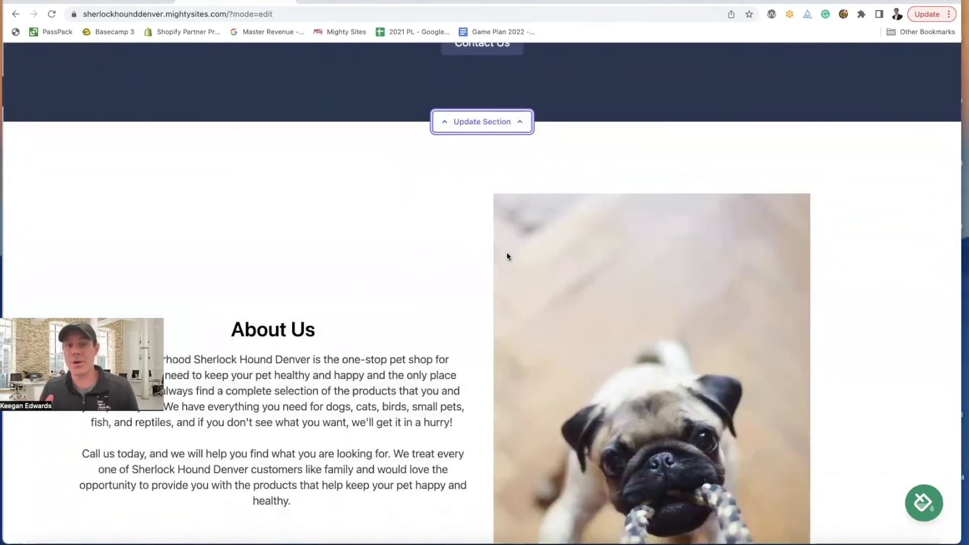
pyautogui.scroll(-4, 507, 256)
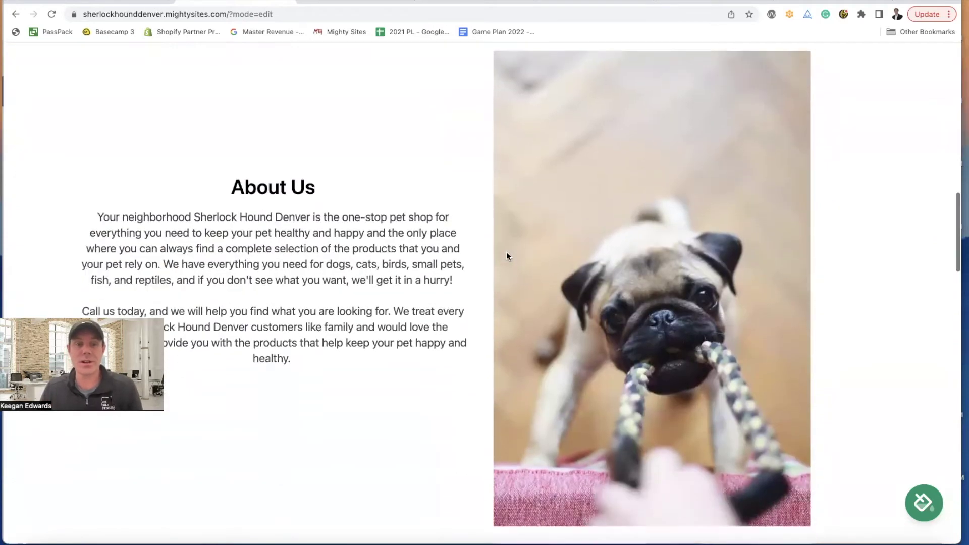
pyautogui.scroll(-1, 669, 352)
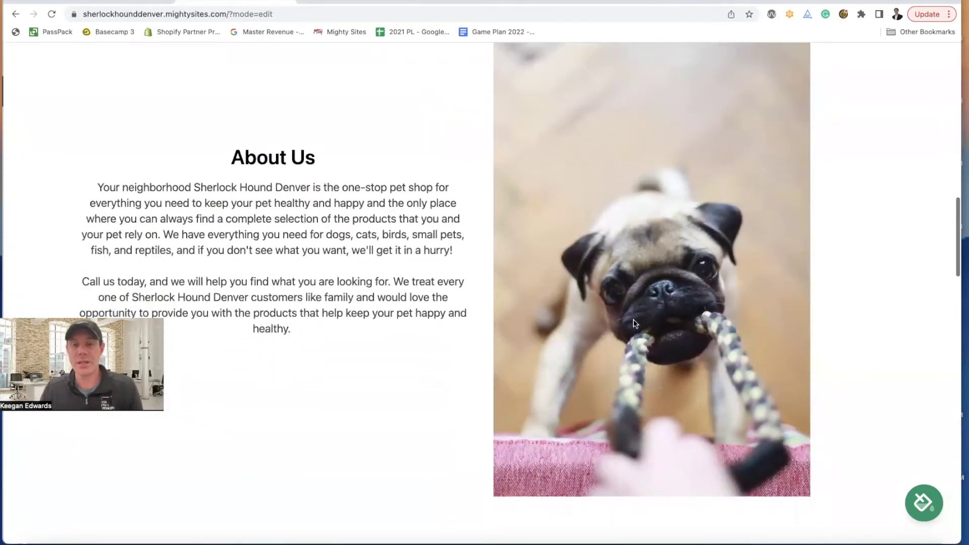
pyautogui.scroll(-2, 635, 324)
pyautogui.click(349, 3)
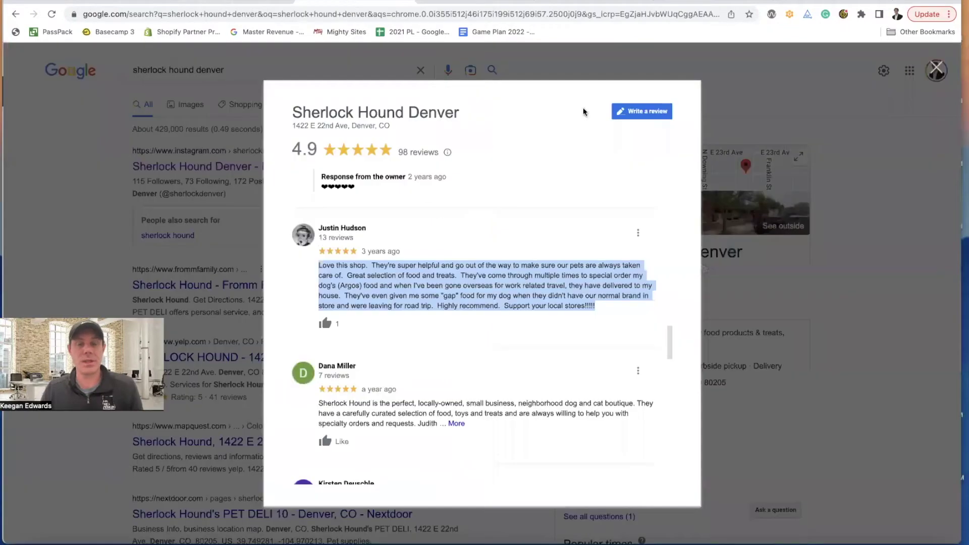
# - Close the reviews popup and open Sherlock Hound Denver's photo gallery in Google Maps
pyautogui.click(765, 125)
pyautogui.click(637, 216)
pyautogui.scroll(-6, 152, 249)
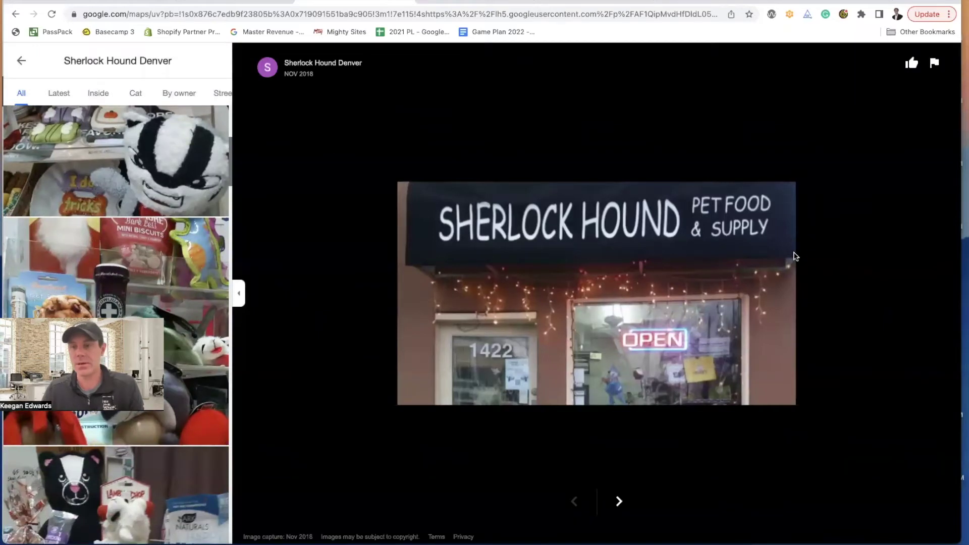
pyautogui.scroll(-10, 174, 284)
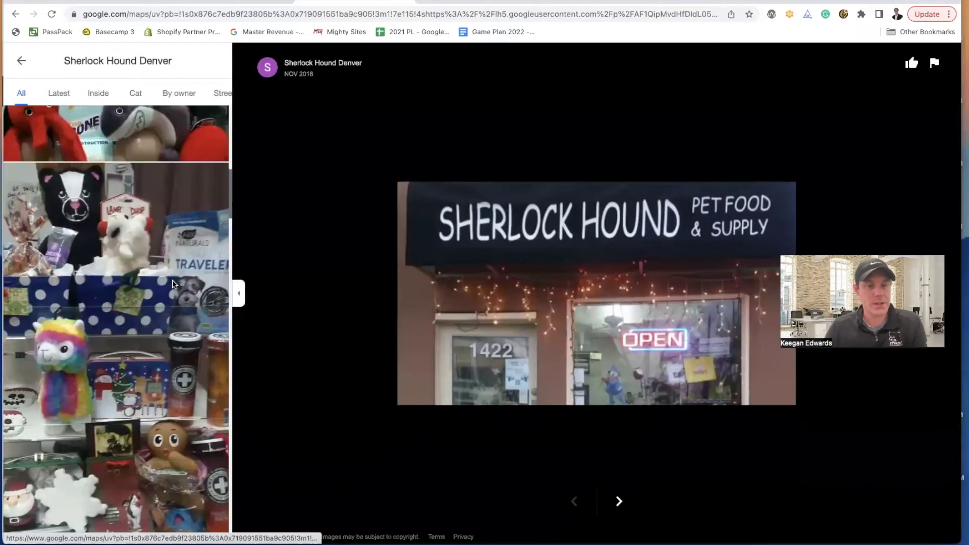
pyautogui.scroll(-15, 173, 283)
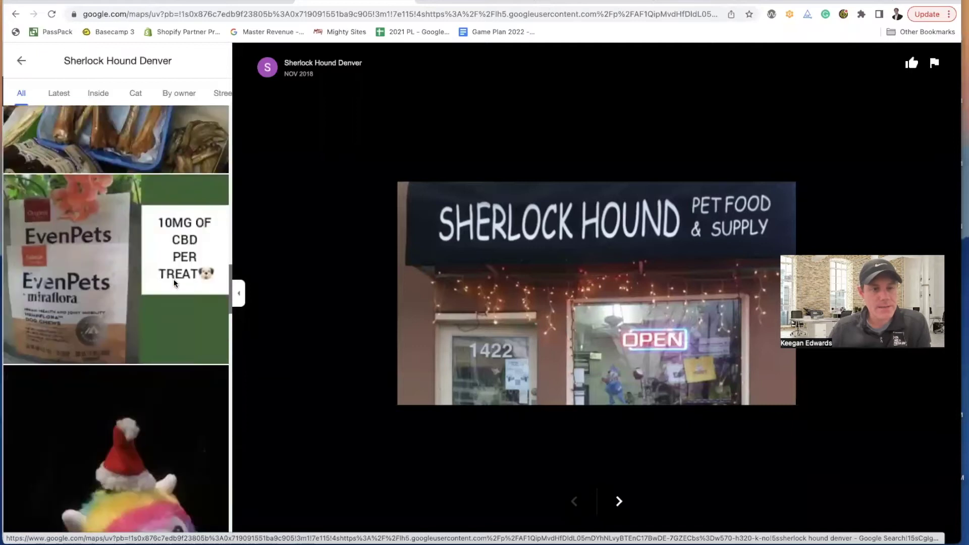
pyautogui.scroll(-15, 173, 283)
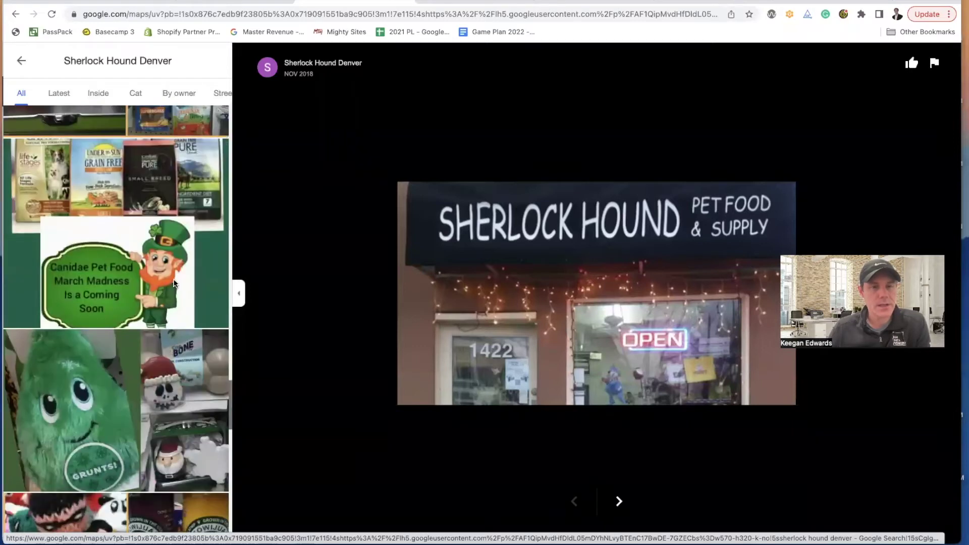
pyautogui.scroll(1, 173, 283)
# - View gallery photos large, including the Santa toy wall and the June 2018 KOHA food shelf
pyautogui.click(173, 283)
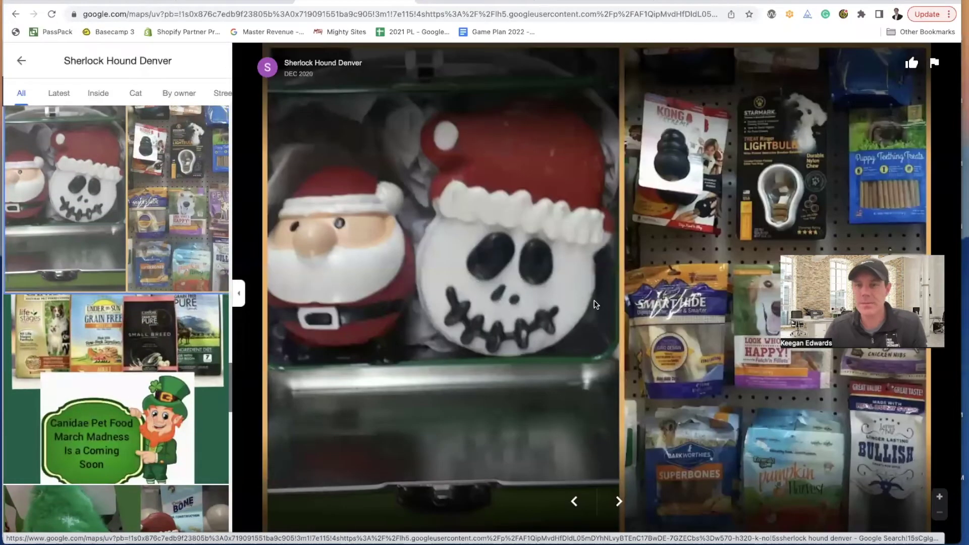
pyautogui.scroll(-4, 125, 316)
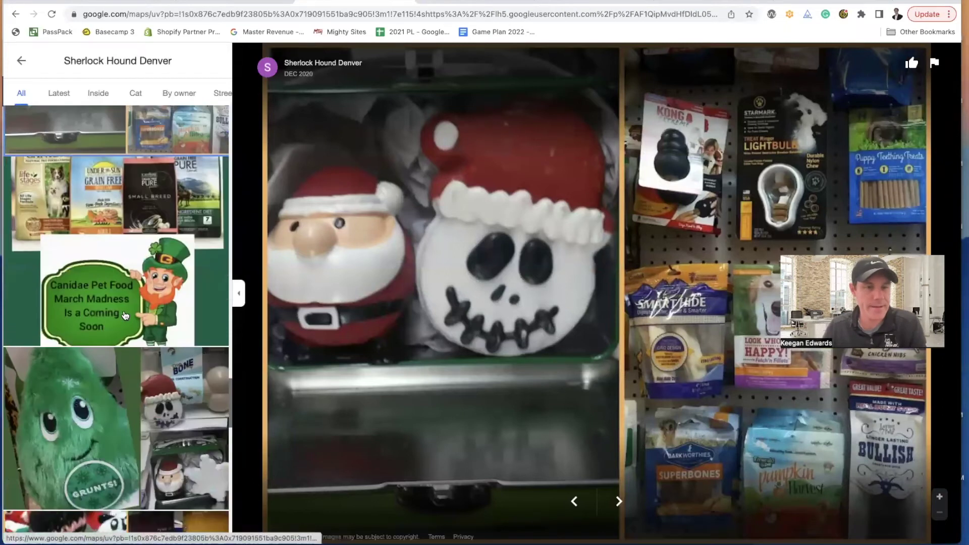
pyautogui.scroll(-8, 126, 316)
pyautogui.click(126, 316)
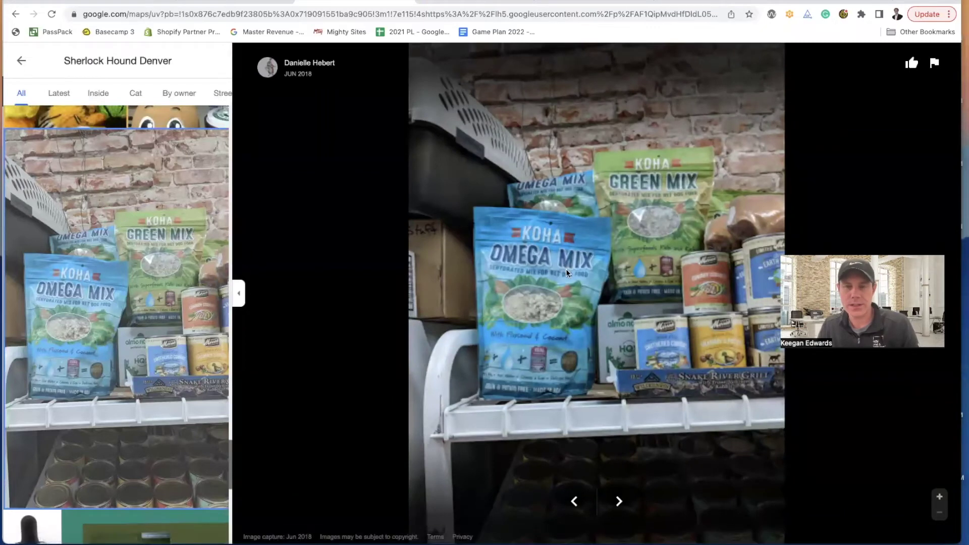
pyautogui.scroll(-10, 119, 266)
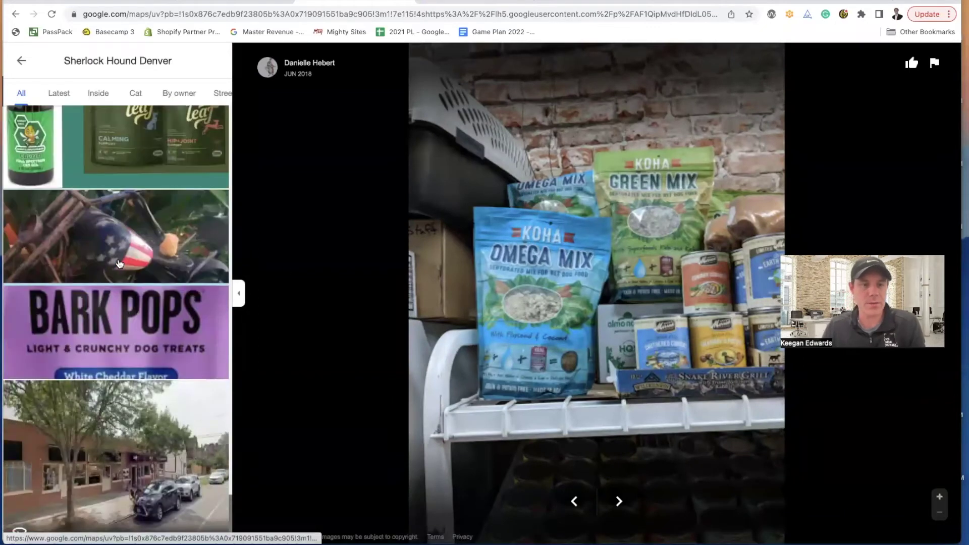
pyautogui.scroll(-15, 133, 278)
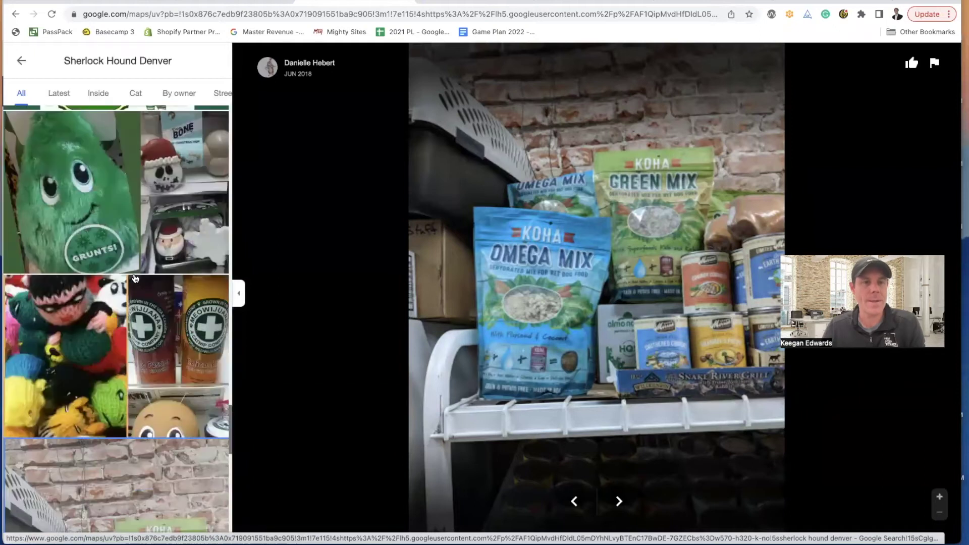
pyautogui.scroll(10, 135, 278)
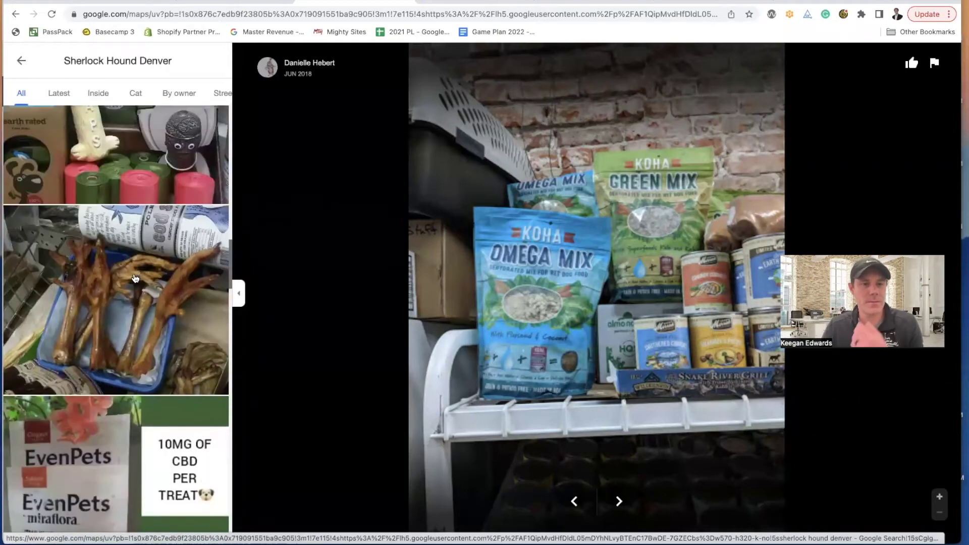
pyautogui.scroll(10, 136, 275)
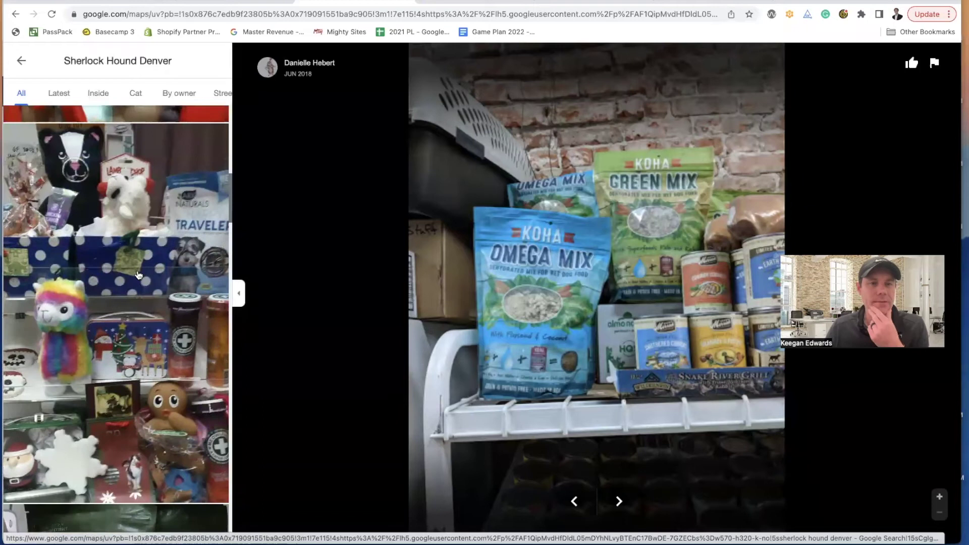
pyautogui.scroll(10, 138, 275)
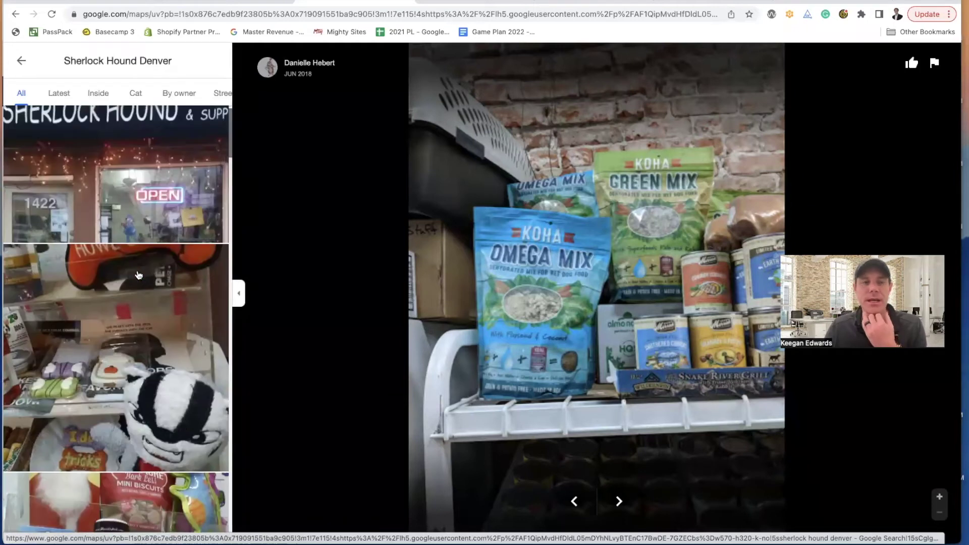
pyautogui.scroll(-5, 138, 275)
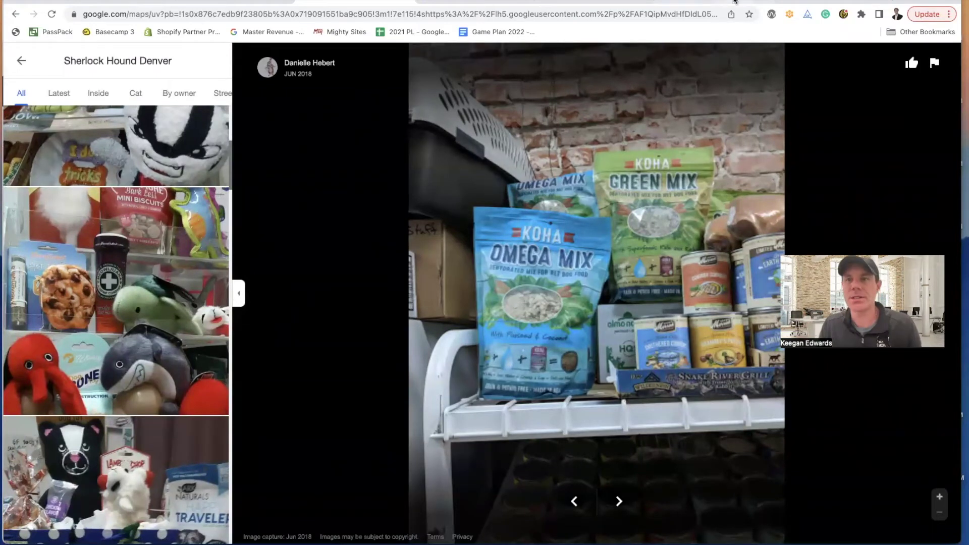
# - Scroll through the pet shop's Instagram post grid looking for a usable photo
pyautogui.click(455, 3)
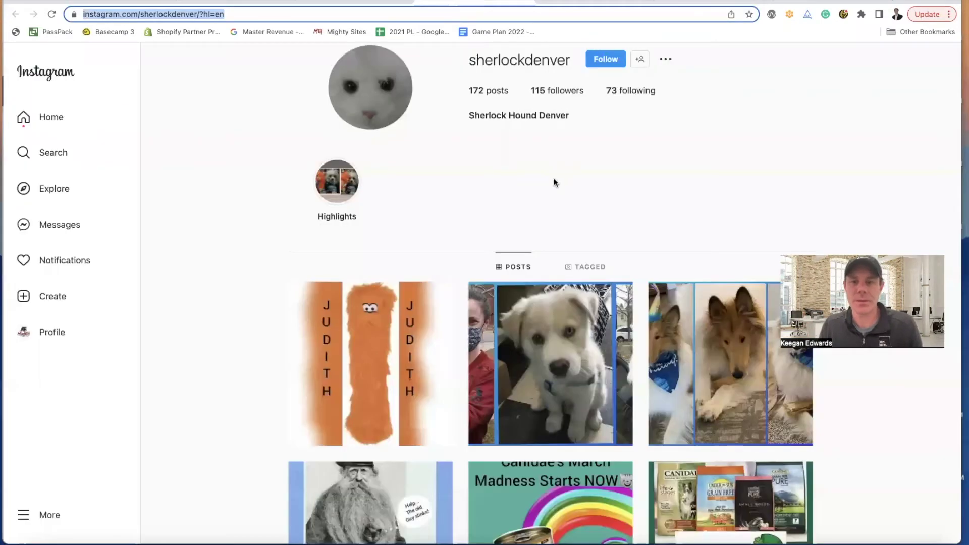
pyautogui.scroll(-8, 548, 180)
pyautogui.scroll(-5, 549, 181)
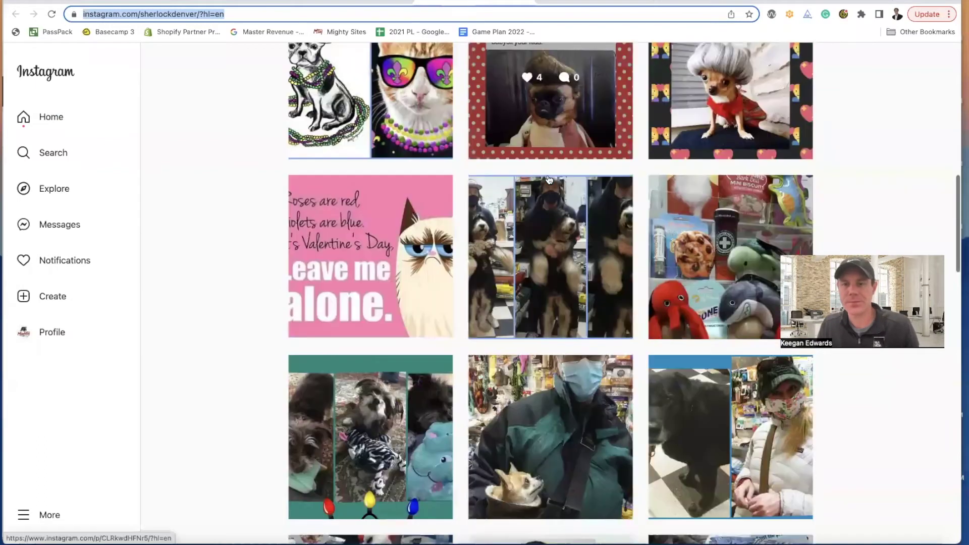
pyautogui.scroll(-5, 550, 179)
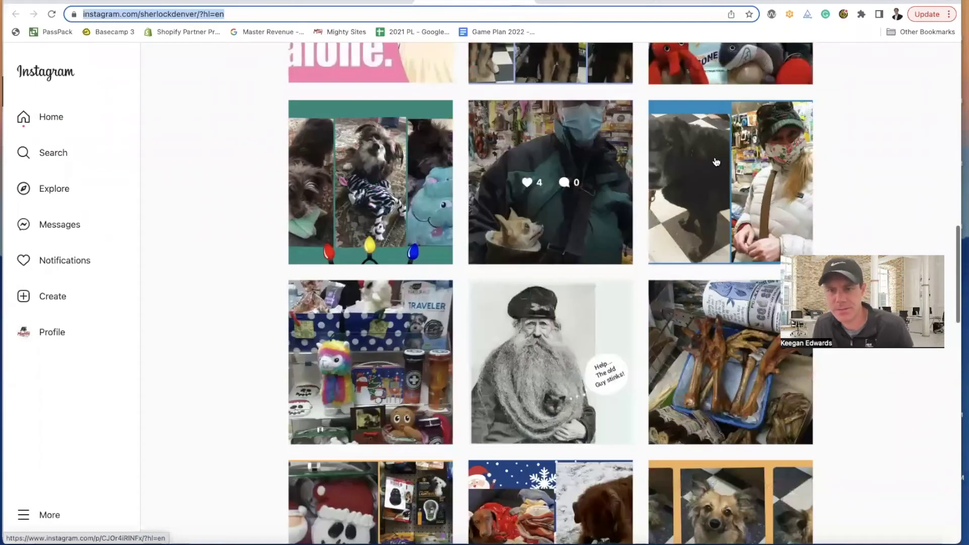
pyautogui.scroll(-2, 716, 158)
pyautogui.scroll(-6, 439, 236)
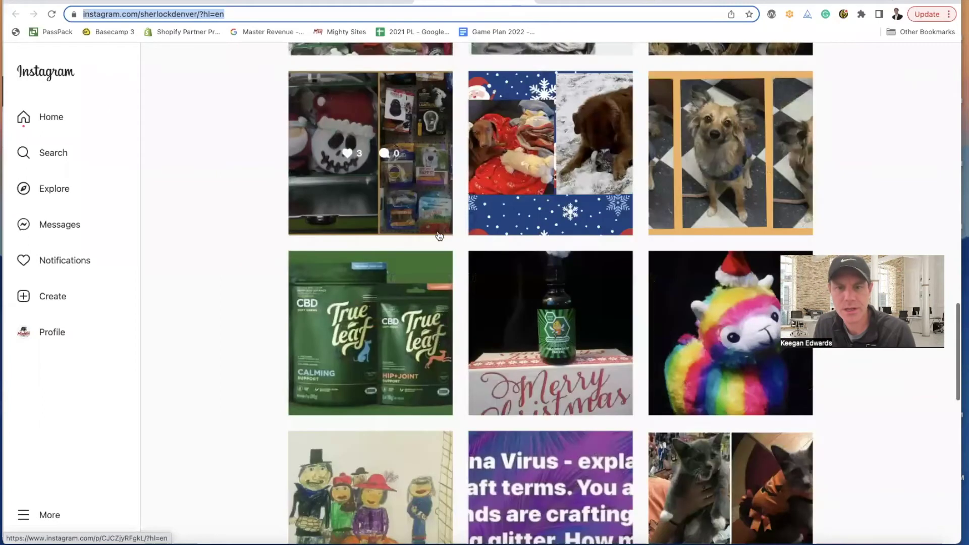
pyautogui.scroll(-7, 439, 235)
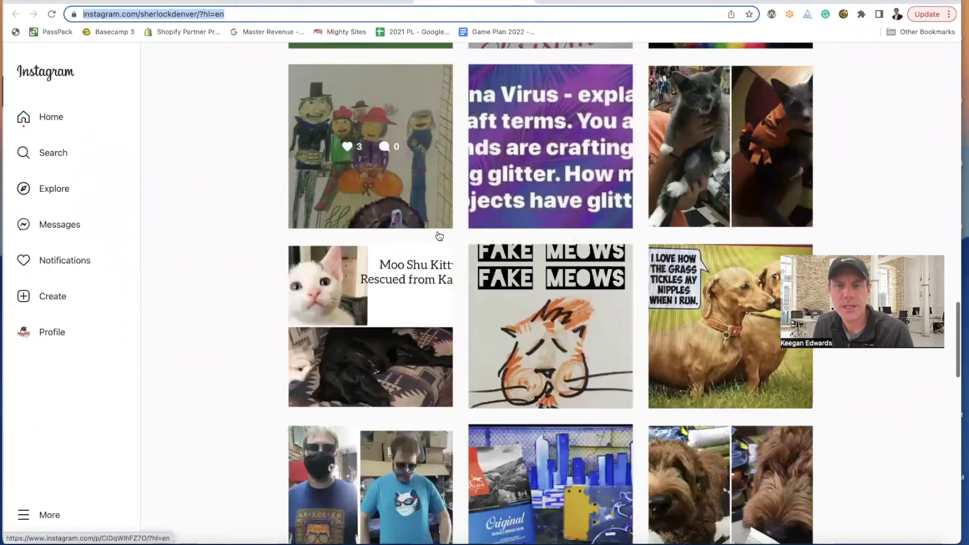
pyautogui.scroll(-5, 440, 235)
pyautogui.scroll(-2, 439, 236)
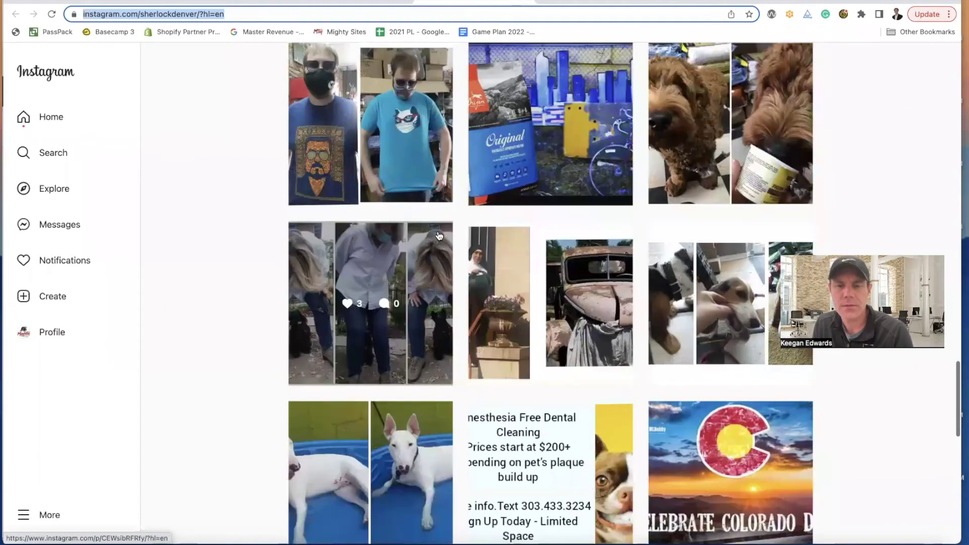
pyautogui.scroll(-5, 440, 236)
pyautogui.scroll(-5, 440, 236)
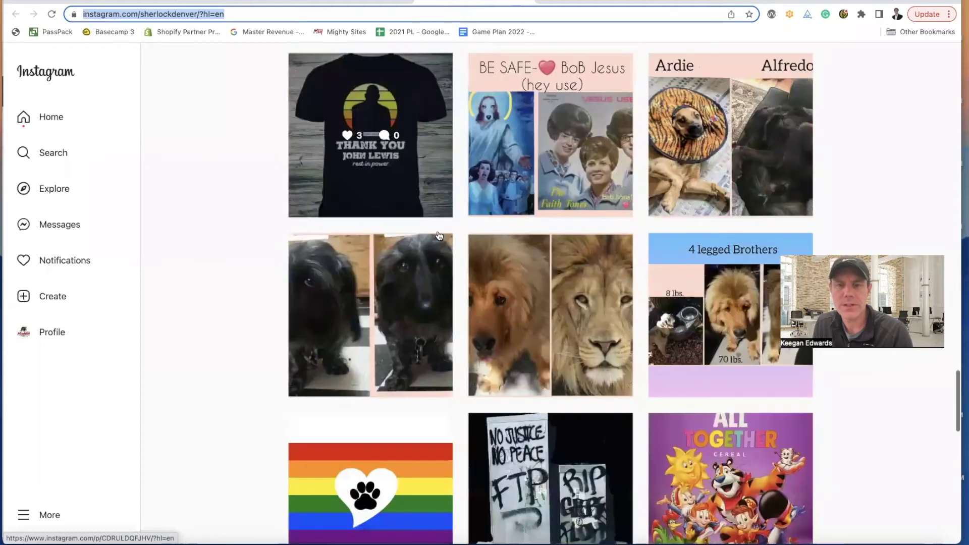
pyautogui.scroll(-10, 439, 236)
pyautogui.scroll(-3, 439, 236)
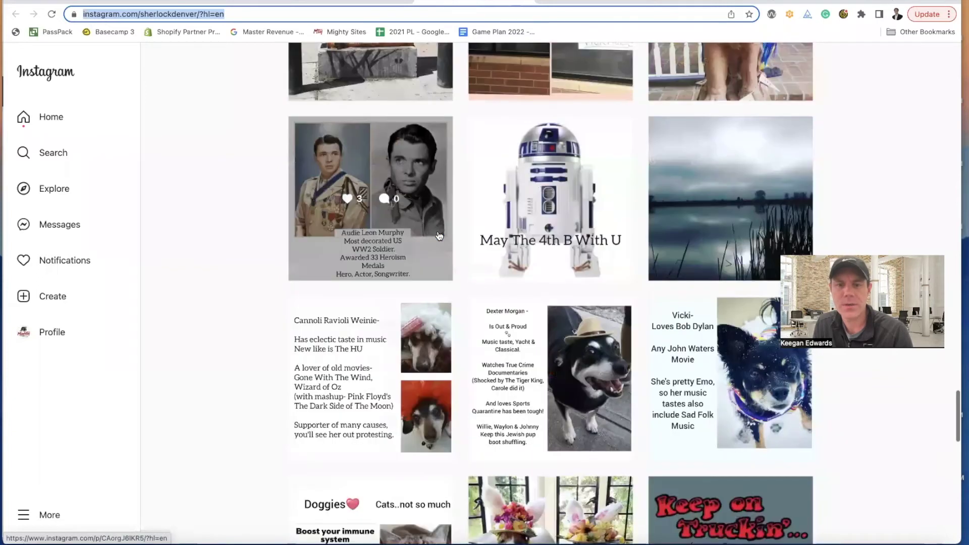
pyautogui.scroll(-2, 439, 236)
pyautogui.scroll(-5, 439, 236)
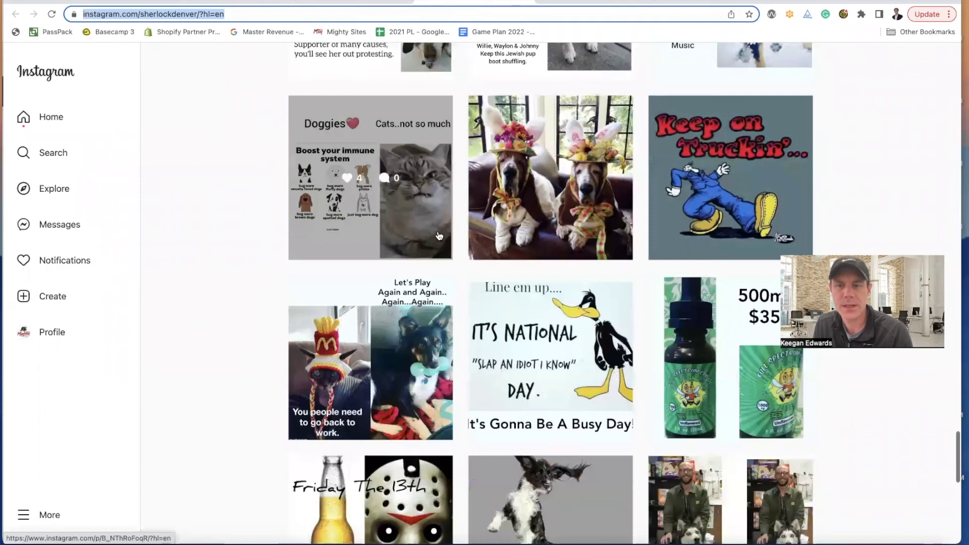
pyautogui.scroll(-4, 439, 236)
pyautogui.scroll(-1, 667, 234)
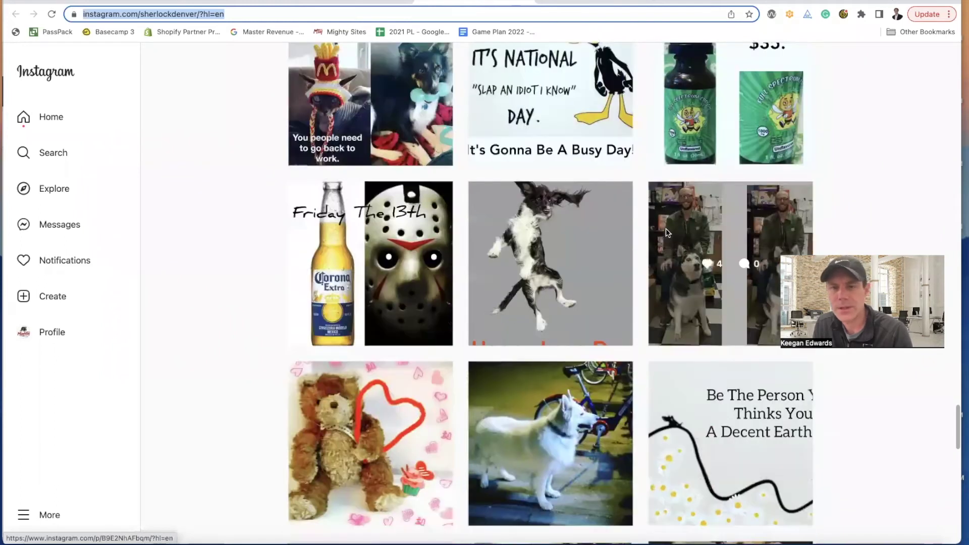
# - Open the husky post, close it, and return to the Sherlock Hound site editor
pyautogui.click(665, 229)
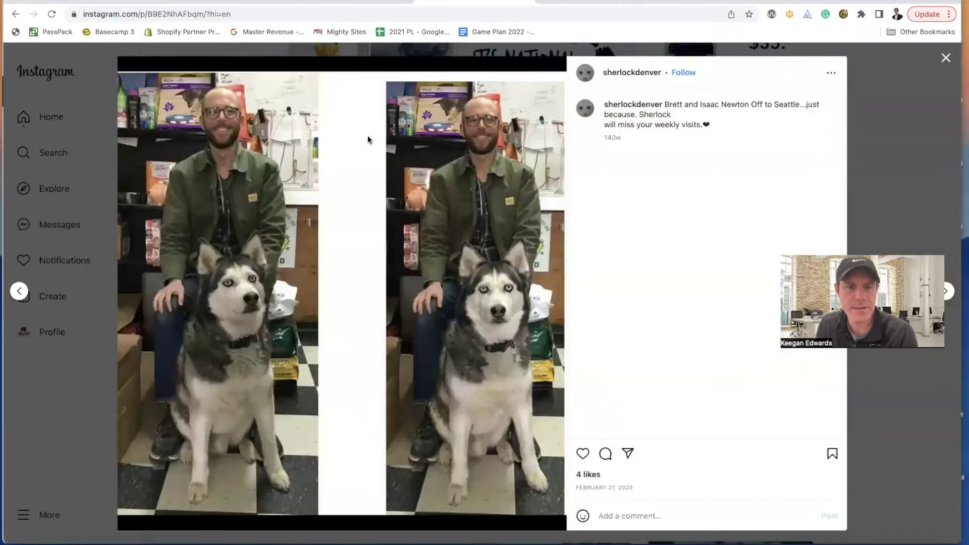
pyautogui.click(907, 98)
pyautogui.scroll(-5, 731, 176)
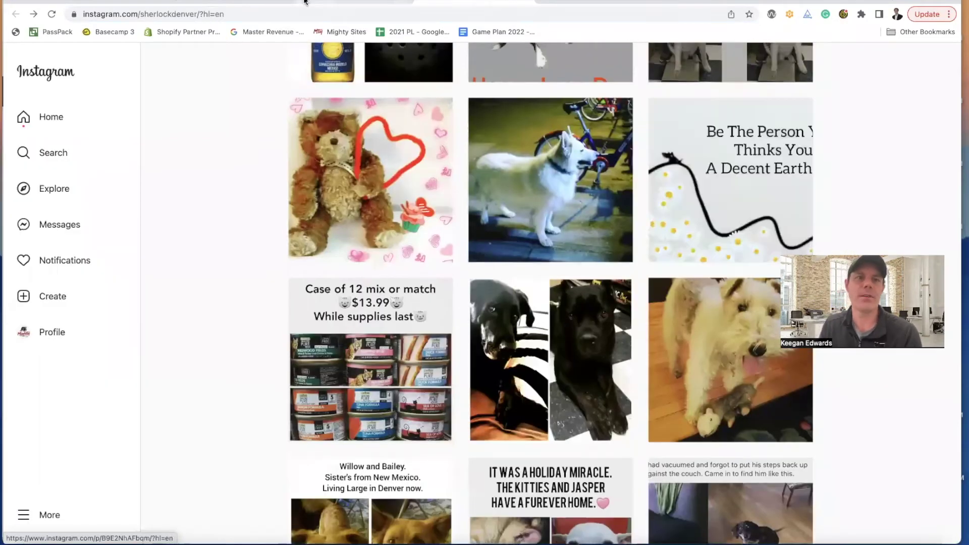
pyautogui.click(237, 2)
# - Scroll up and down through the Sherlock Hound site's sections in edit mode
pyautogui.scroll(-10, 530, 176)
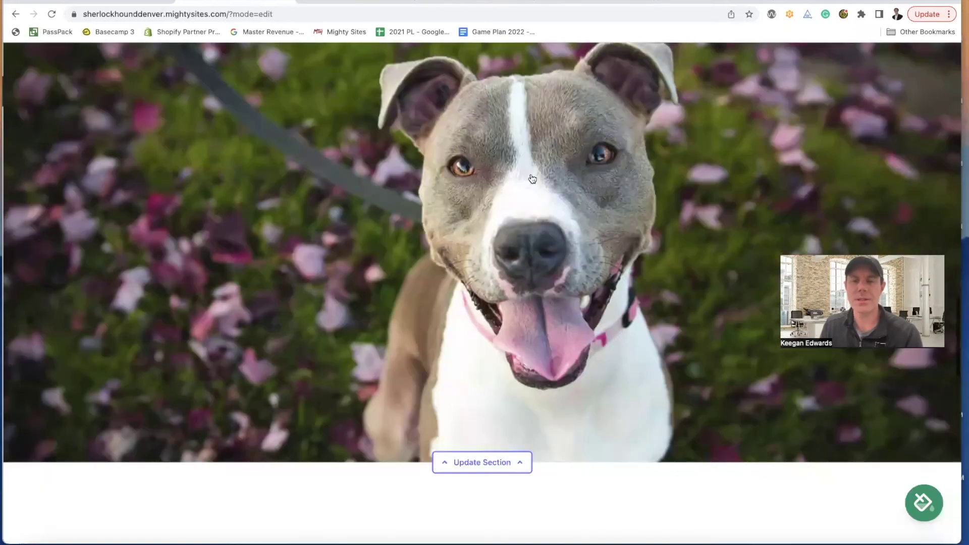
pyautogui.scroll(5, 532, 178)
pyautogui.scroll(5, 689, 223)
pyautogui.scroll(-8, 681, 211)
pyautogui.scroll(-5, 672, 213)
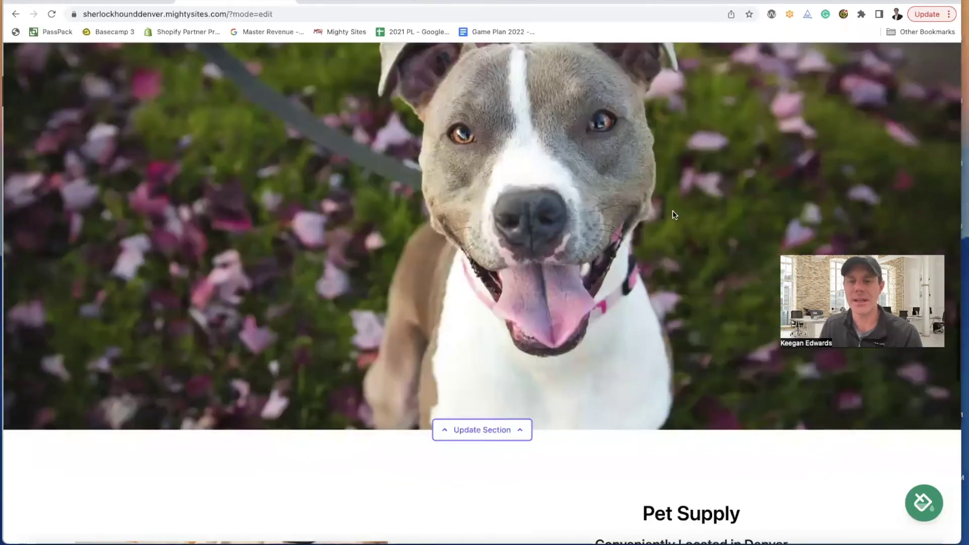
pyautogui.scroll(-6, 671, 212)
pyautogui.scroll(-4, 433, 242)
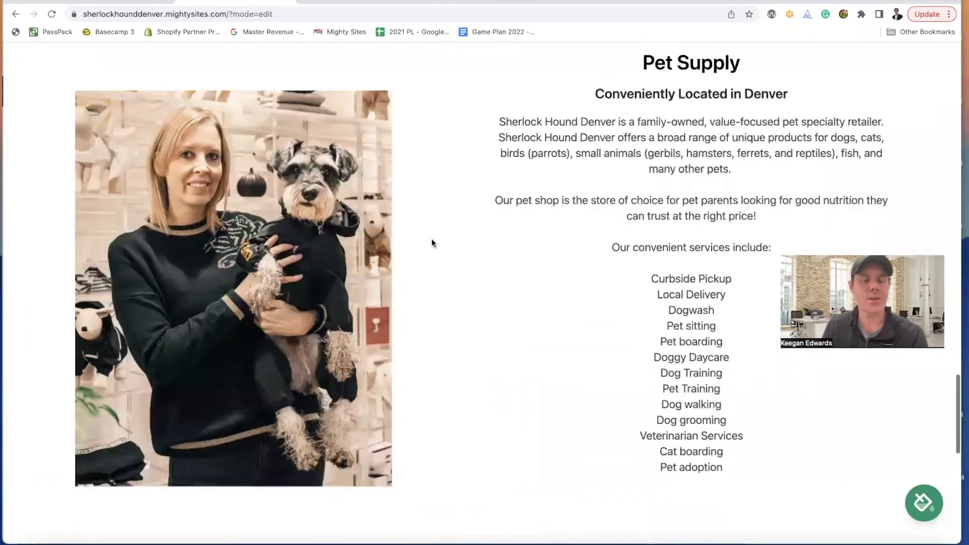
pyautogui.scroll(-7, 434, 243)
pyautogui.scroll(-4, 434, 242)
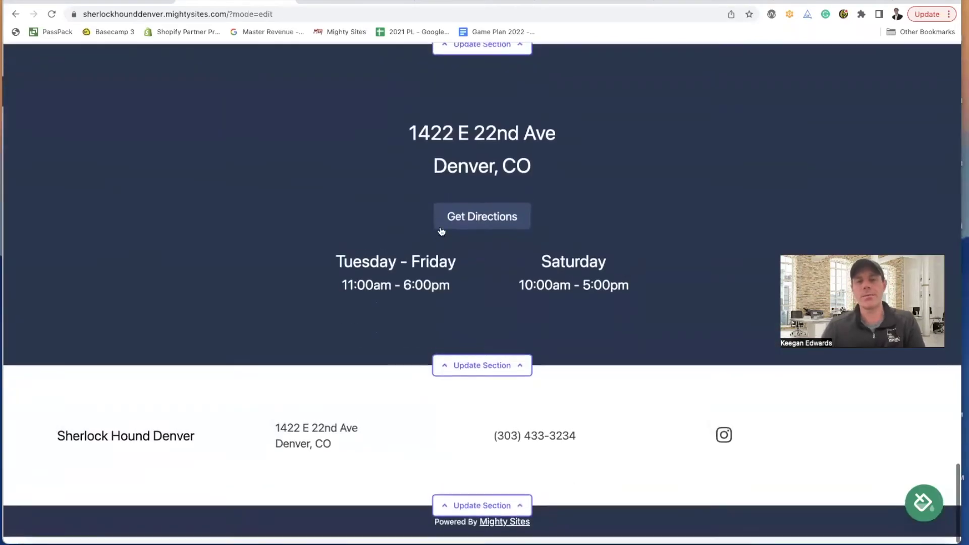
pyautogui.scroll(9, 439, 227)
pyautogui.scroll(2, 438, 229)
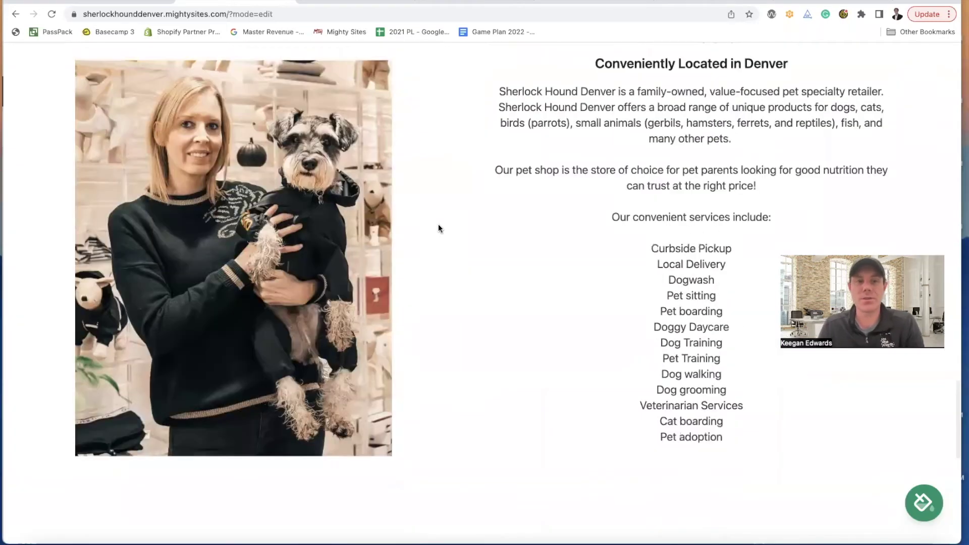
pyautogui.scroll(1, 438, 228)
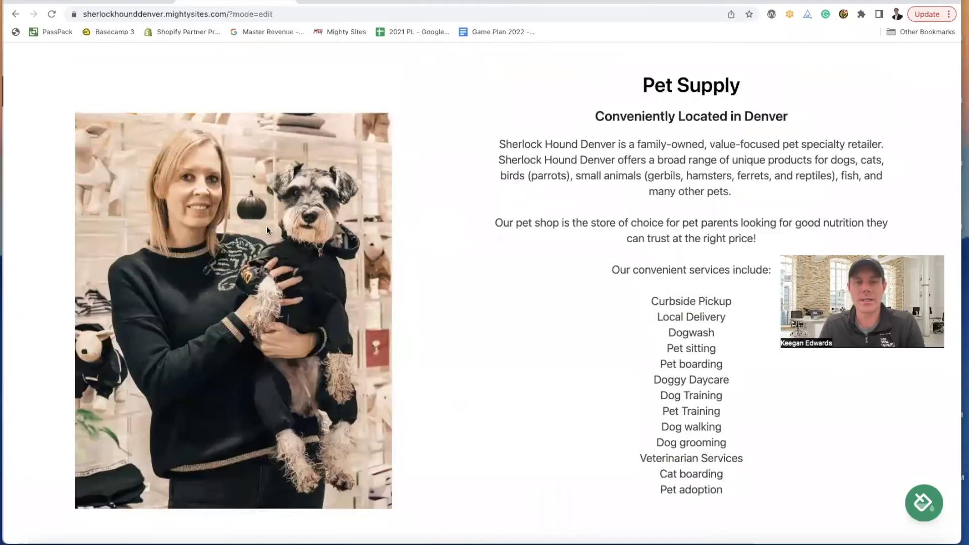
pyautogui.scroll(4, 269, 226)
pyautogui.scroll(7, 414, 228)
pyautogui.scroll(6, 607, 209)
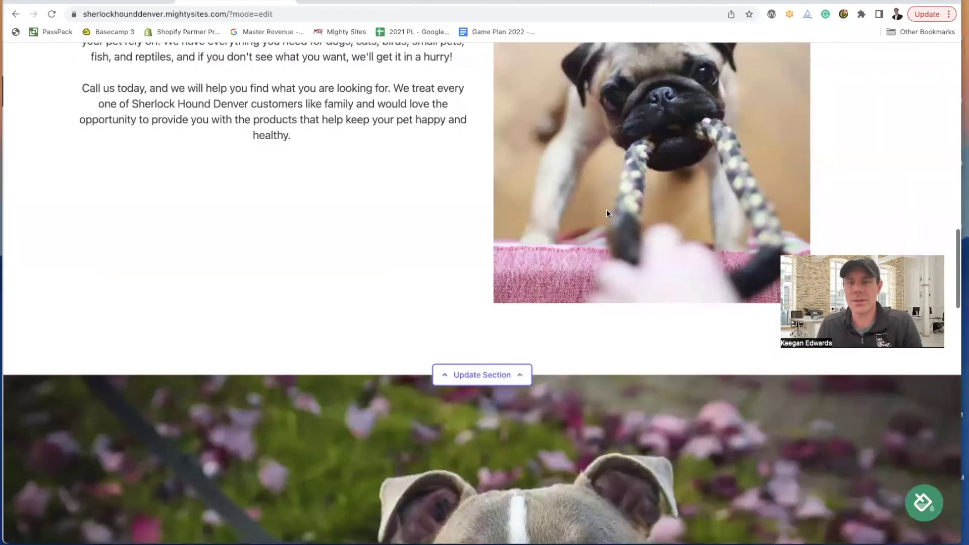
pyautogui.scroll(-7, 595, 214)
pyautogui.scroll(-8, 201, 163)
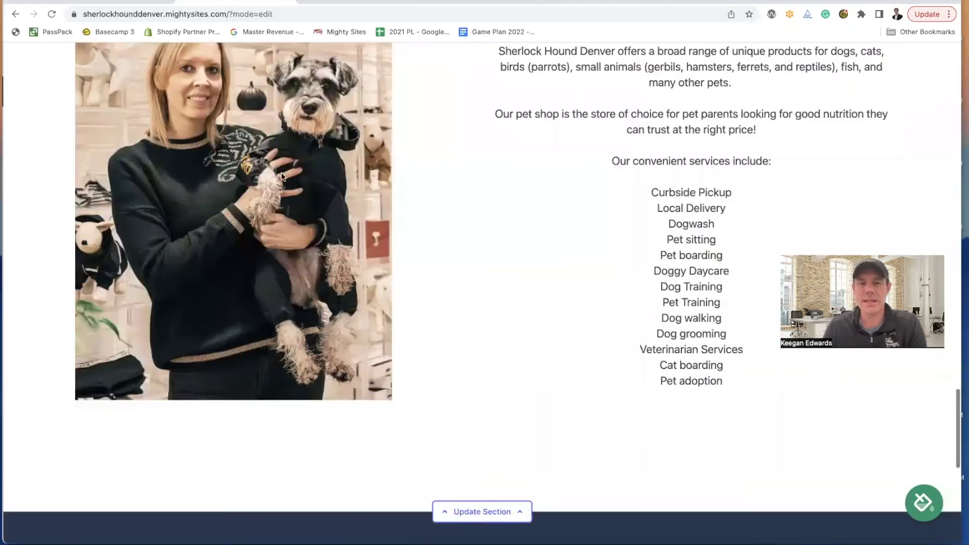
pyautogui.scroll(2, 275, 174)
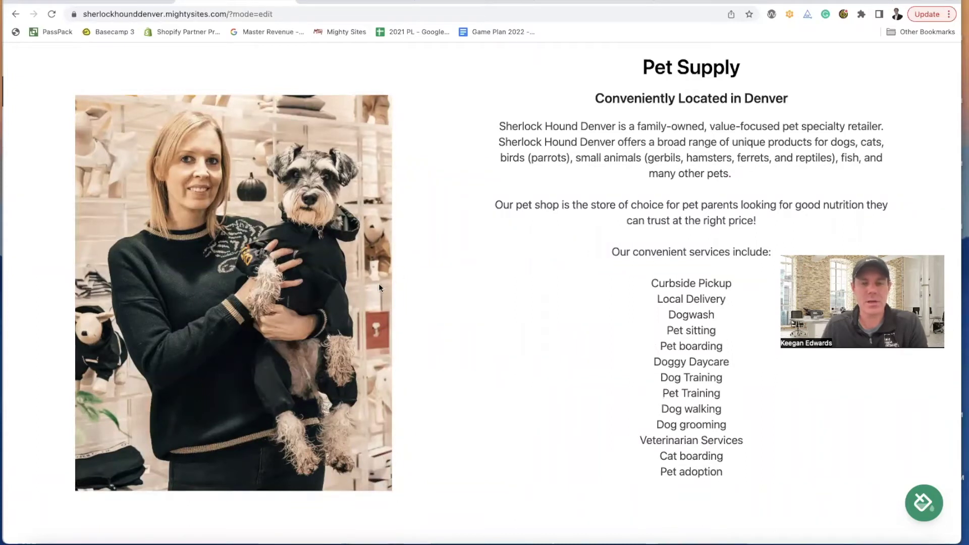
pyautogui.scroll(-2, 284, 275)
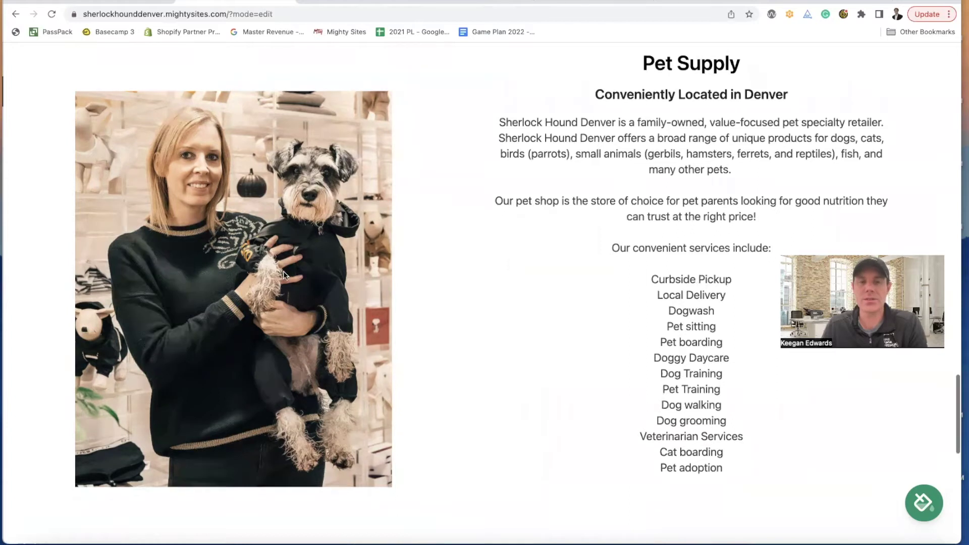
pyautogui.scroll(-5, 284, 276)
pyautogui.scroll(7, 286, 275)
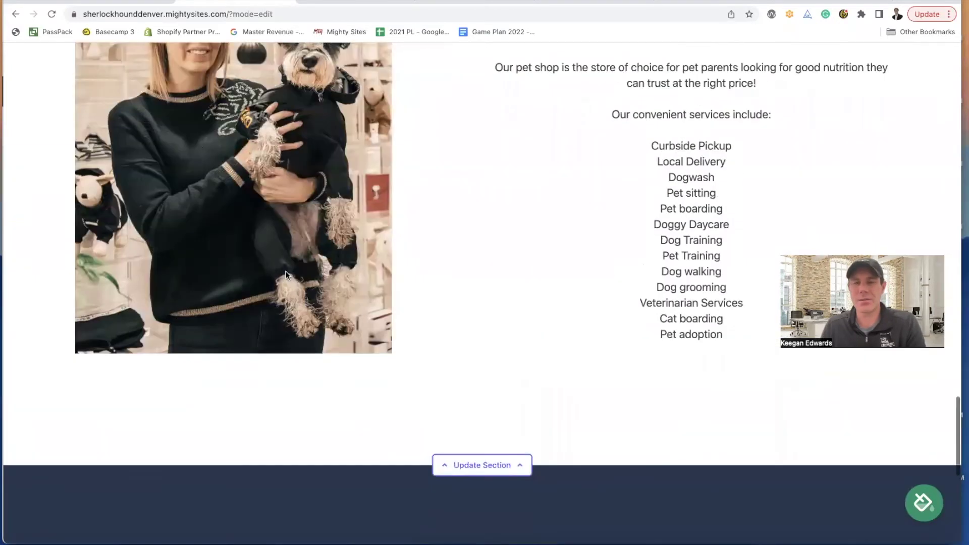
pyautogui.scroll(-5, 286, 275)
pyautogui.scroll(-5, 288, 275)
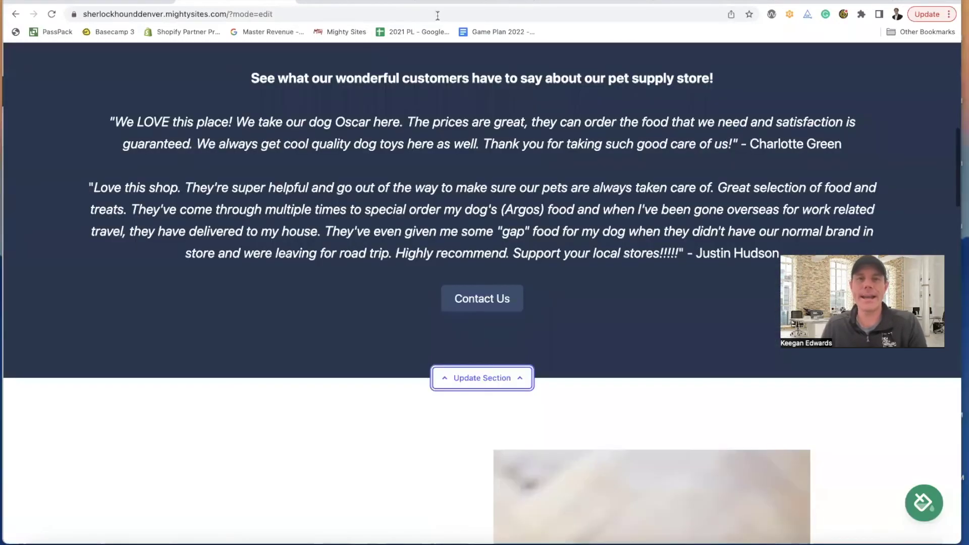
# - Skim the shop's Instagram grid, then go back to its Google Maps photos
pyautogui.click(440, 5)
pyautogui.scroll(-3, 479, 212)
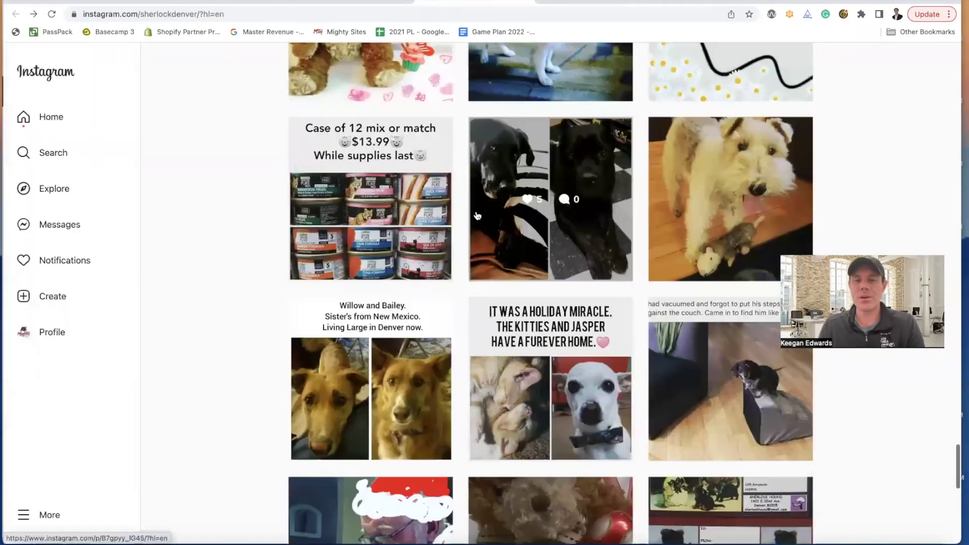
pyautogui.scroll(-5, 478, 210)
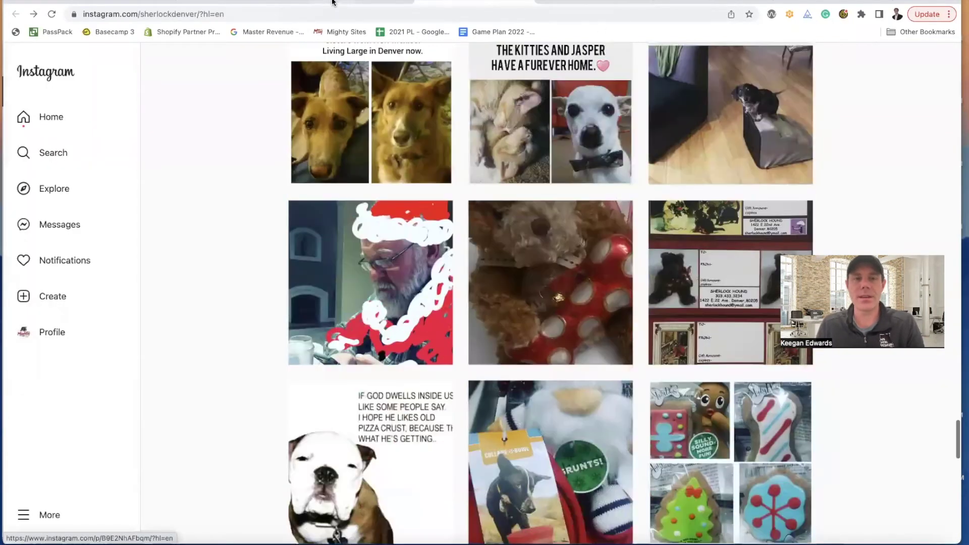
pyautogui.click(331, 2)
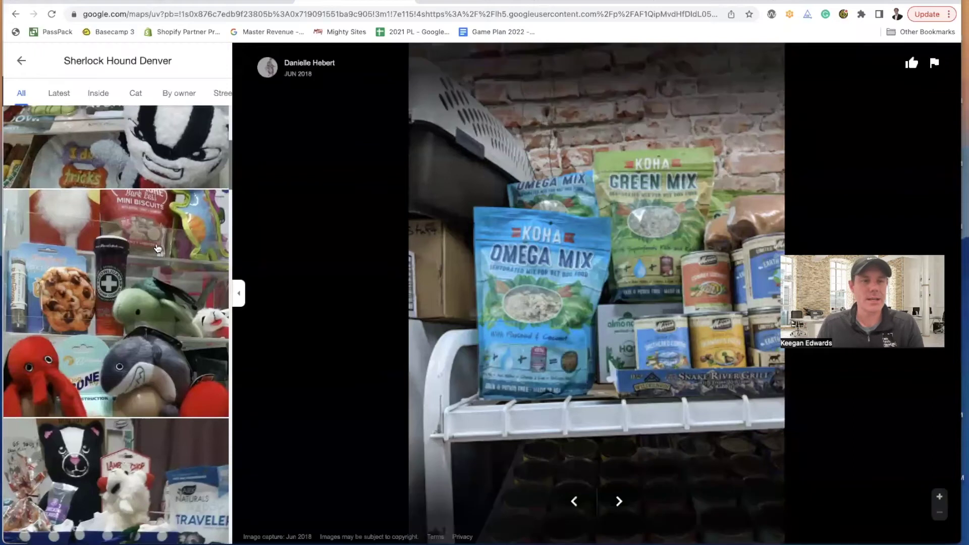
# - Step past the Cute Pet toys and badger toy photos to the November 2018 PET FOOD & SUPPLY storefront
pyautogui.click(157, 248)
pyautogui.scroll(3, 124, 235)
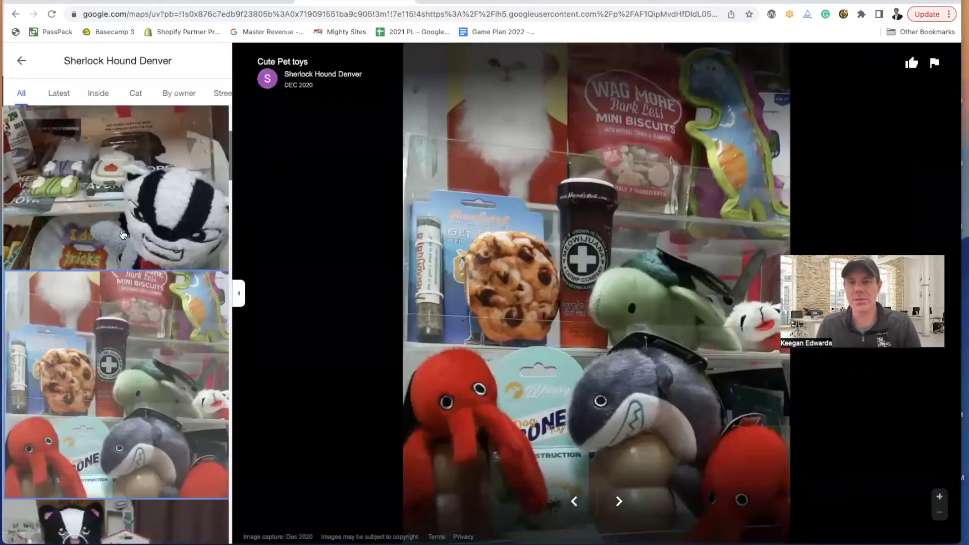
pyautogui.scroll(1, 125, 235)
pyautogui.click(124, 235)
pyautogui.scroll(3, 125, 235)
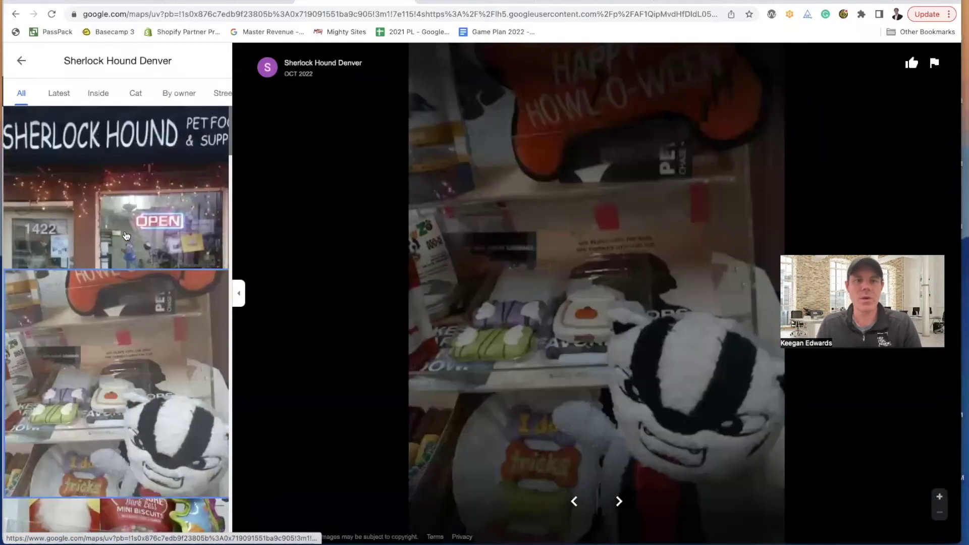
pyautogui.click(125, 236)
pyautogui.scroll(-6, 125, 235)
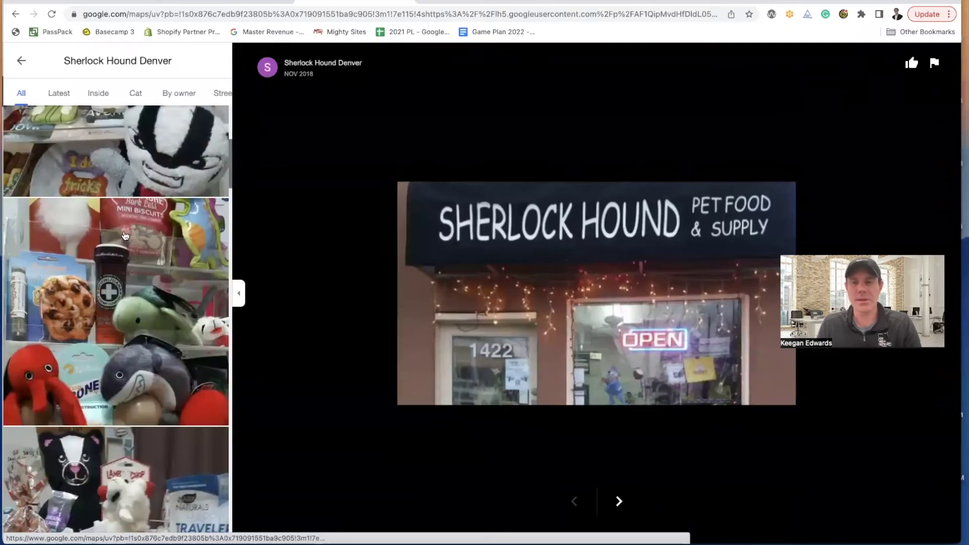
pyautogui.scroll(-7, 125, 235)
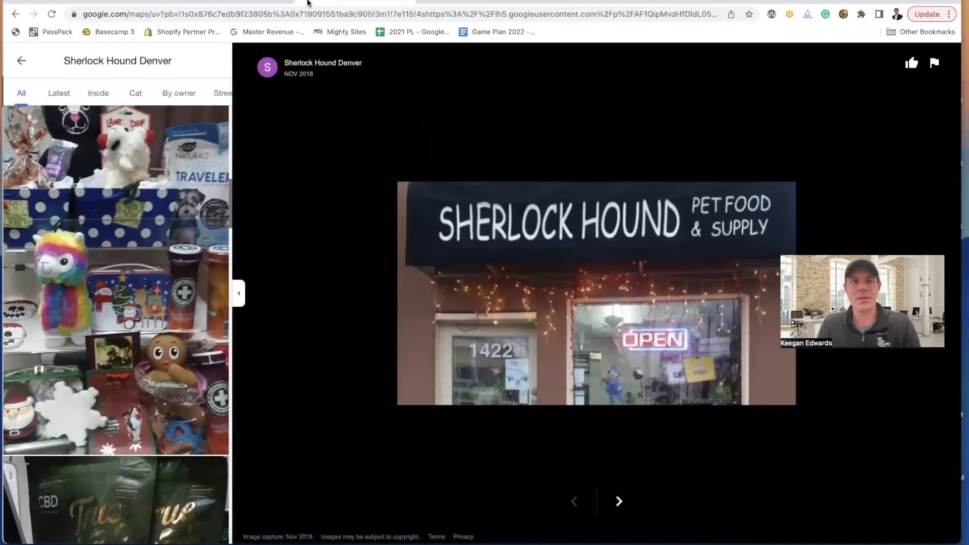
# - Return to the Sherlock Hound editor and scroll down to the Pet Supply section's edit form
pyautogui.click(259, 2)
pyautogui.scroll(-8, 462, 158)
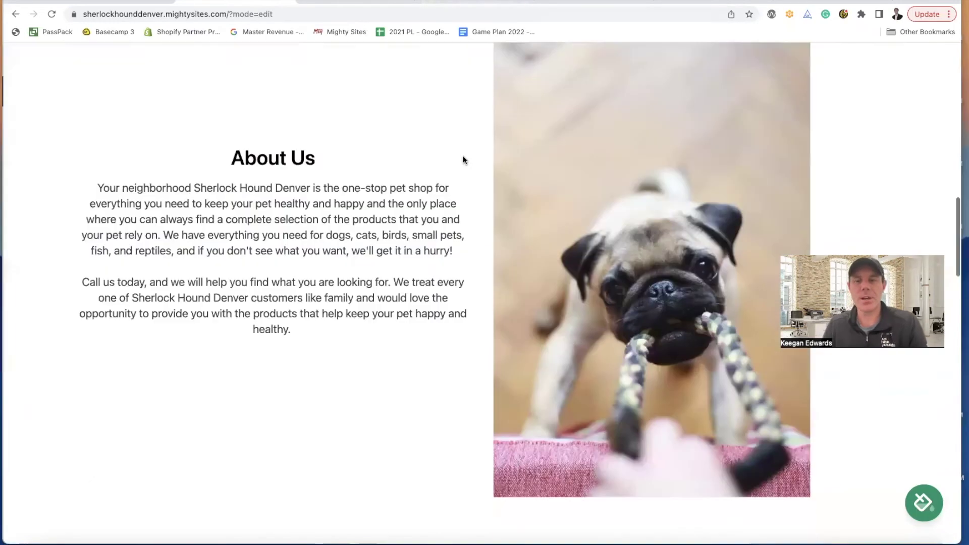
pyautogui.scroll(-13, 464, 160)
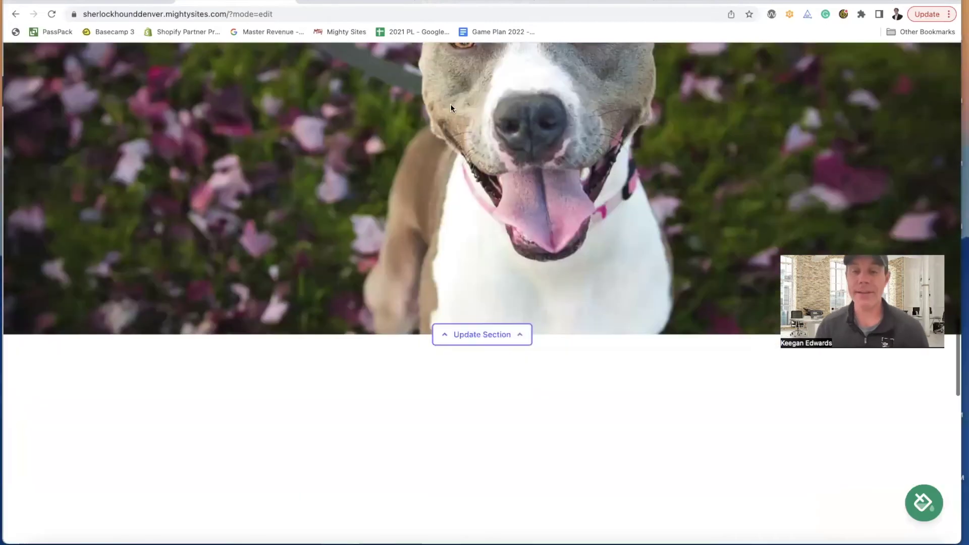
pyautogui.scroll(-7, 449, 111)
pyautogui.scroll(1, 353, 202)
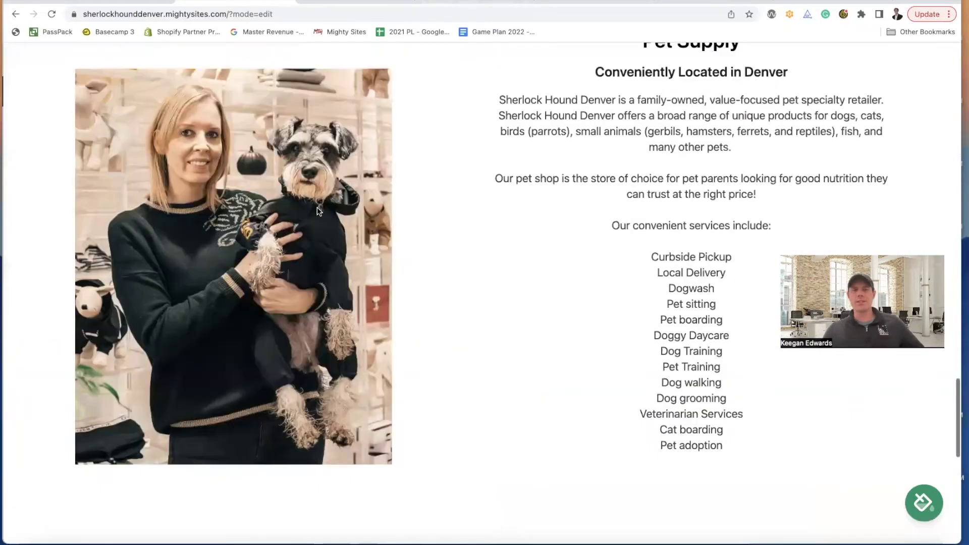
pyautogui.scroll(-3, 386, 211)
pyautogui.scroll(4, 391, 214)
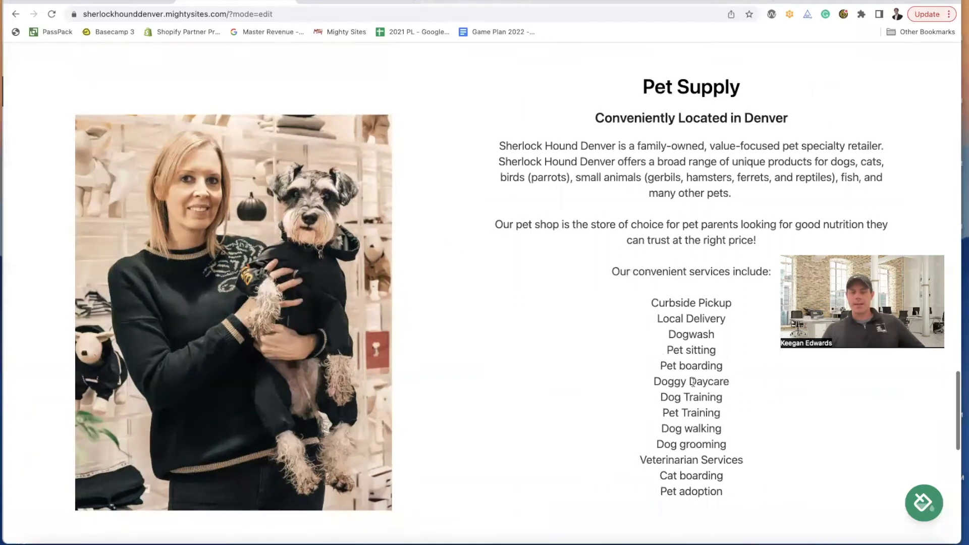
pyautogui.scroll(-2, 692, 382)
pyautogui.scroll(15, 610, 383)
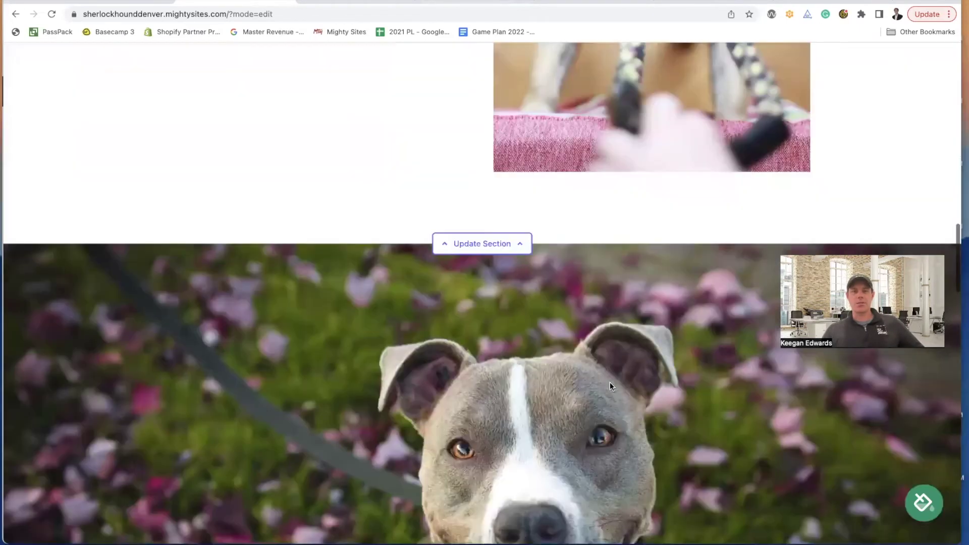
pyautogui.scroll(10, 610, 382)
pyautogui.scroll(-3, 313, 258)
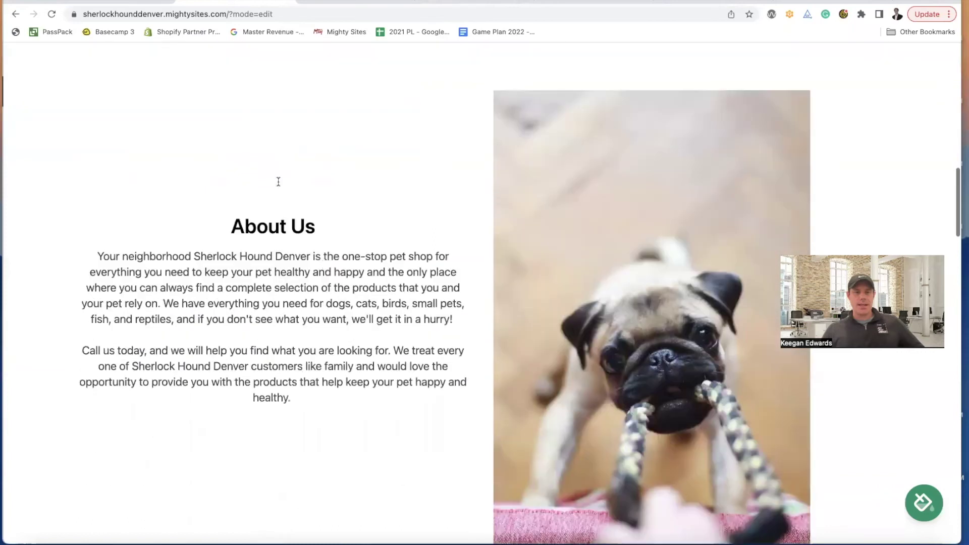
pyautogui.scroll(-3, 278, 182)
pyautogui.scroll(-5, 278, 183)
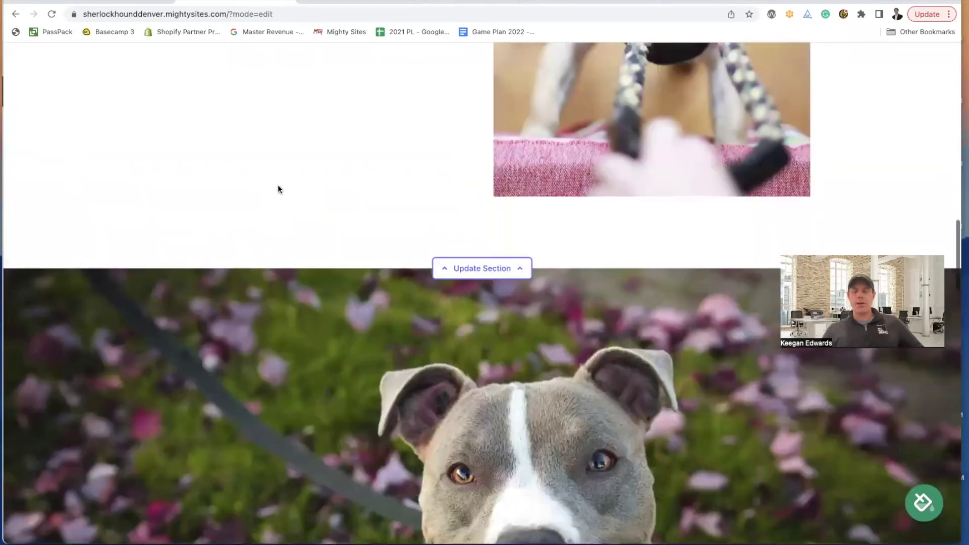
pyautogui.scroll(-8, 279, 185)
pyautogui.scroll(-9, 672, 260)
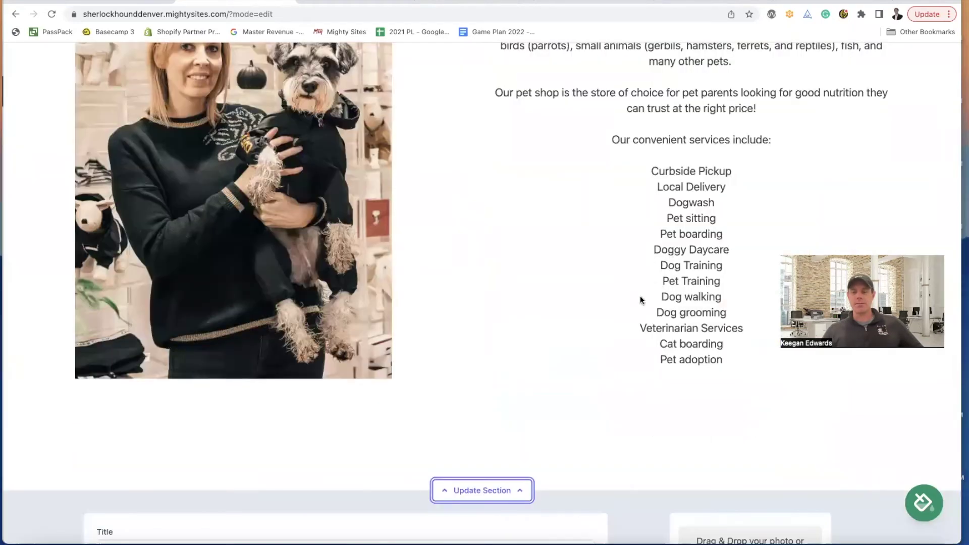
pyautogui.scroll(-2, 646, 288)
# - Delete the Dog Training, Doggy Daycare and Pet boarding entries from the services list
pyautogui.scroll(-9, 681, 151)
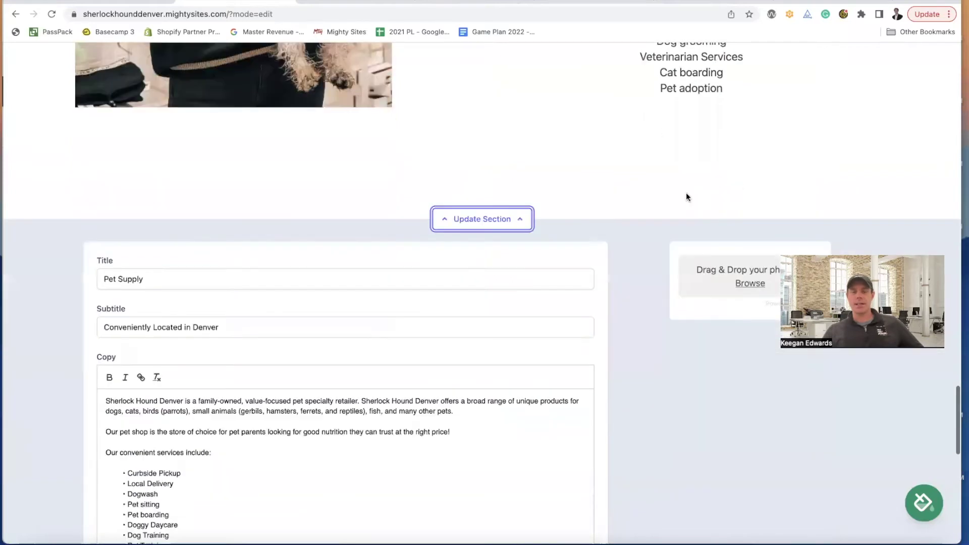
pyautogui.scroll(-1, 176, 317)
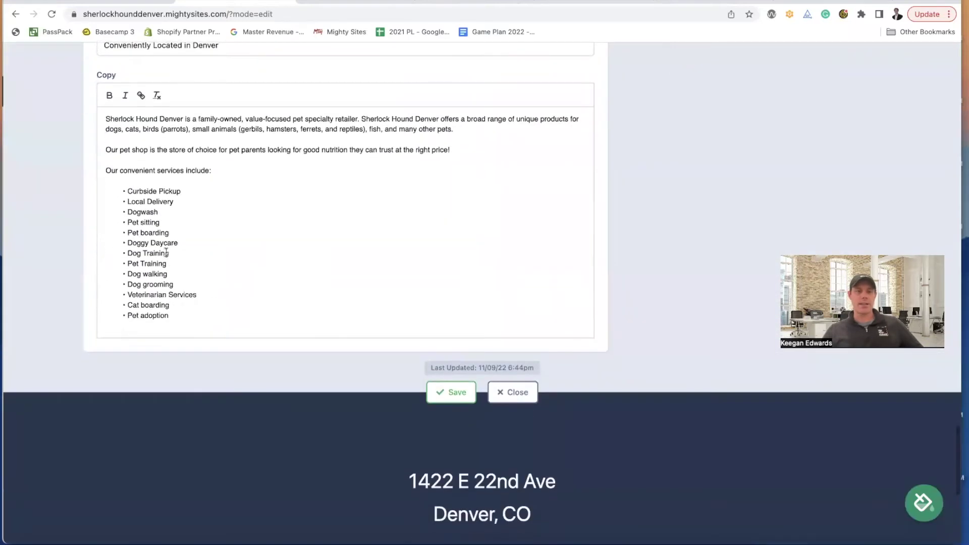
pyautogui.moveTo(172, 253); pyautogui.dragTo(125, 251)
pyautogui.press('BackSpace')
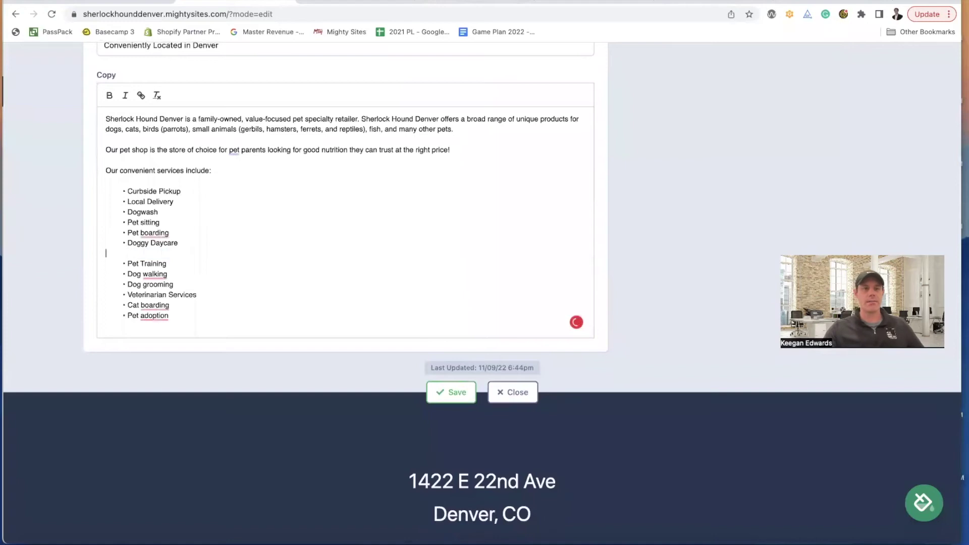
pyautogui.press('BackSpace')
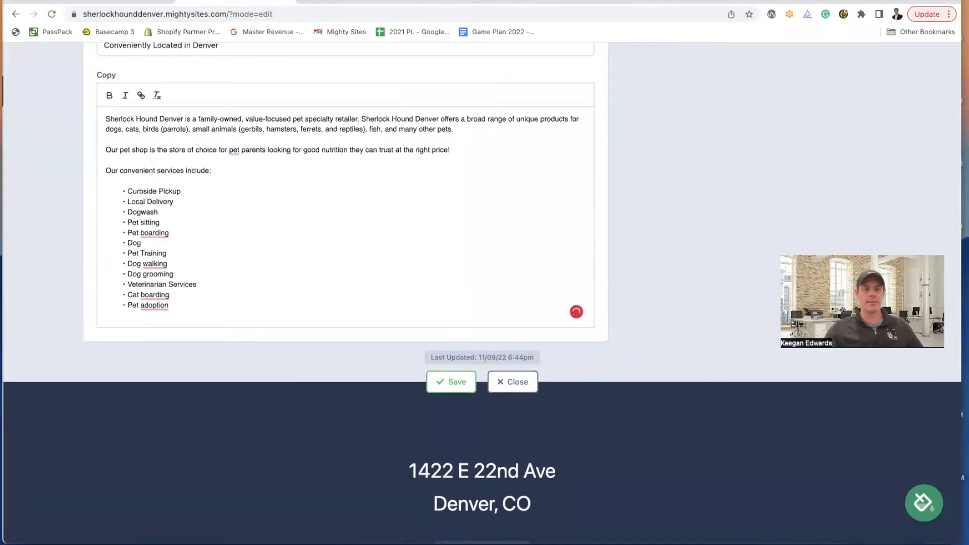
pyautogui.press('BackSpace')
pyautogui.press('BackSpace')
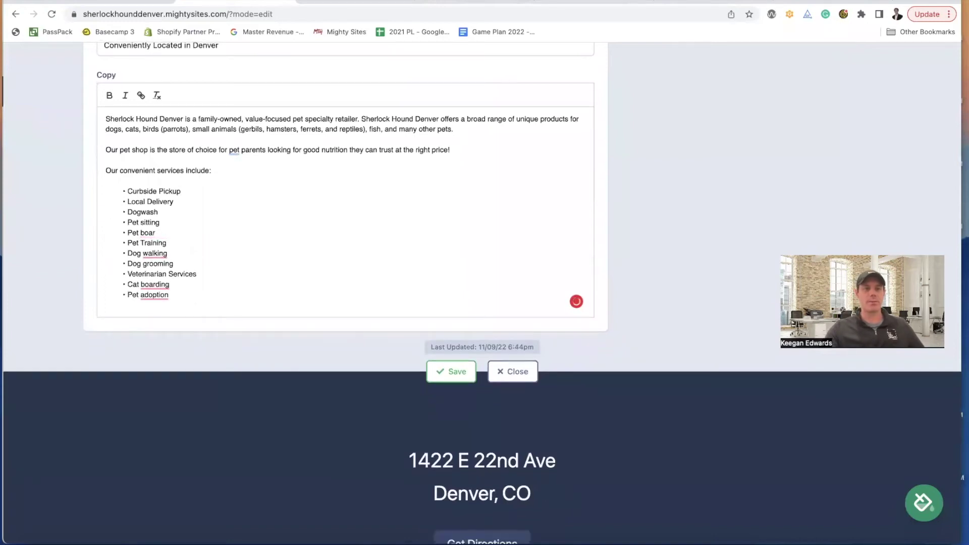
pyautogui.press('BackSpace')
pyautogui.press('BackSpace')
pyautogui.press('BackSpace')
# - Remove the Dogwash and Veterinarian Services entries, then save and close the section editor
pyautogui.press('BackSpace')
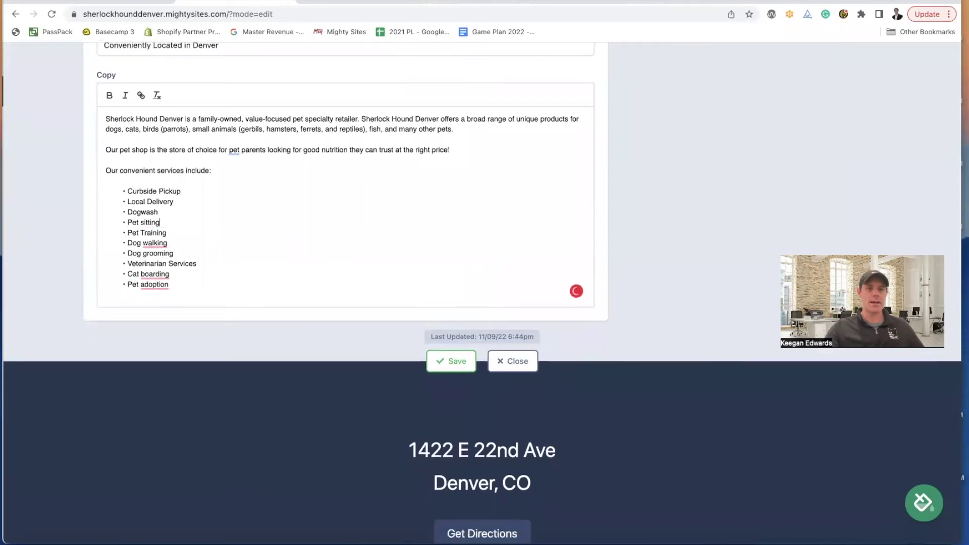
pyautogui.moveTo(159, 211); pyautogui.dragTo(103, 211)
pyautogui.press('BackSpace')
pyautogui.press('BackSpace')
pyautogui.press('BackSpace')
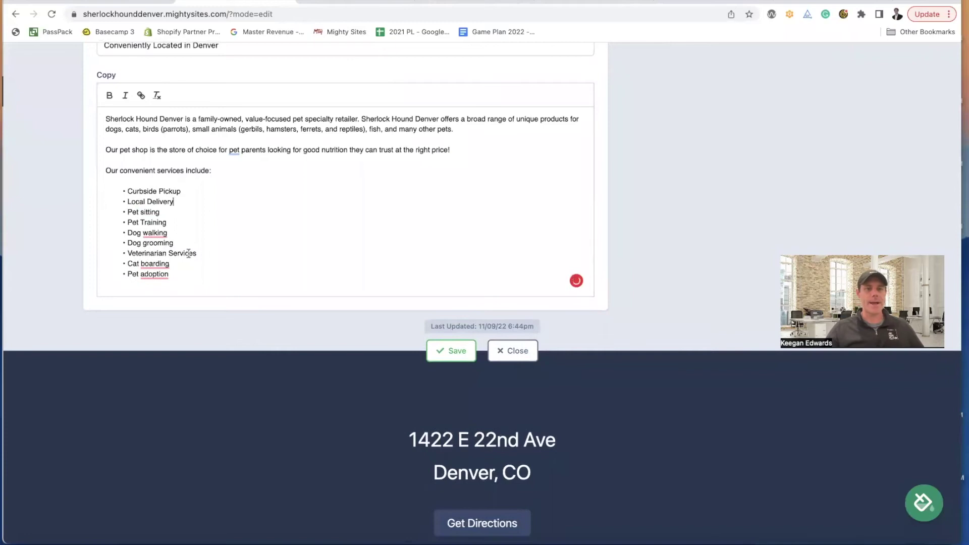
pyautogui.moveTo(202, 254); pyautogui.dragTo(100, 253)
pyautogui.press('BackSpace')
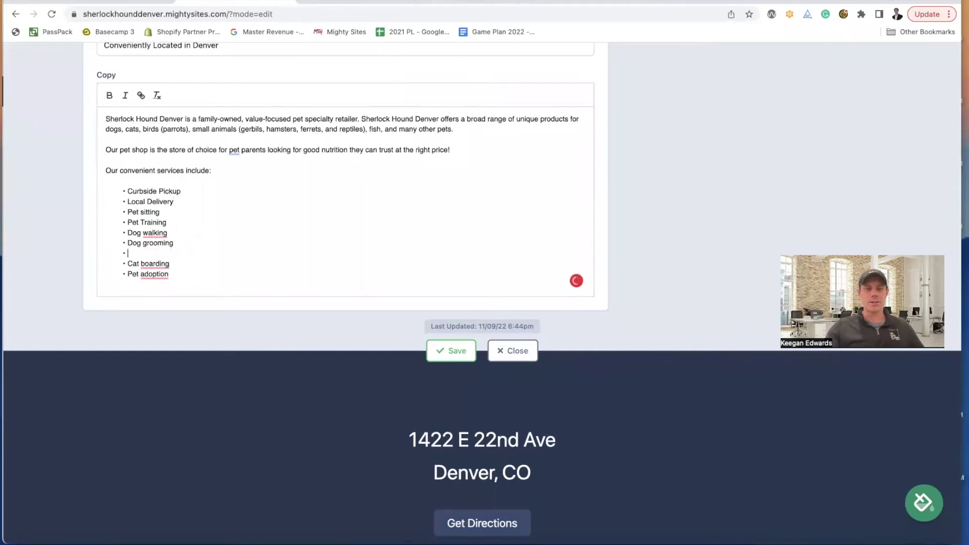
pyautogui.press('BackSpace')
pyautogui.click(451, 340)
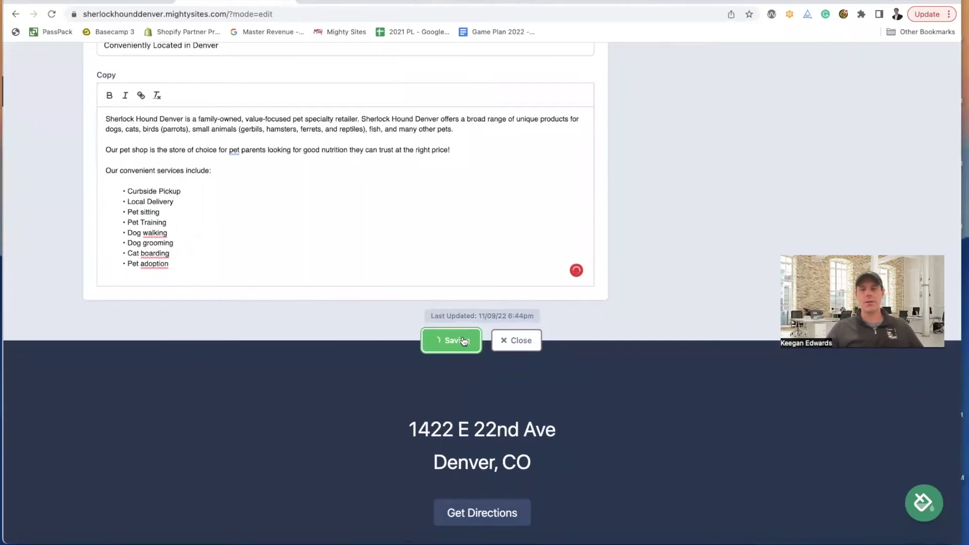
pyautogui.click(508, 342)
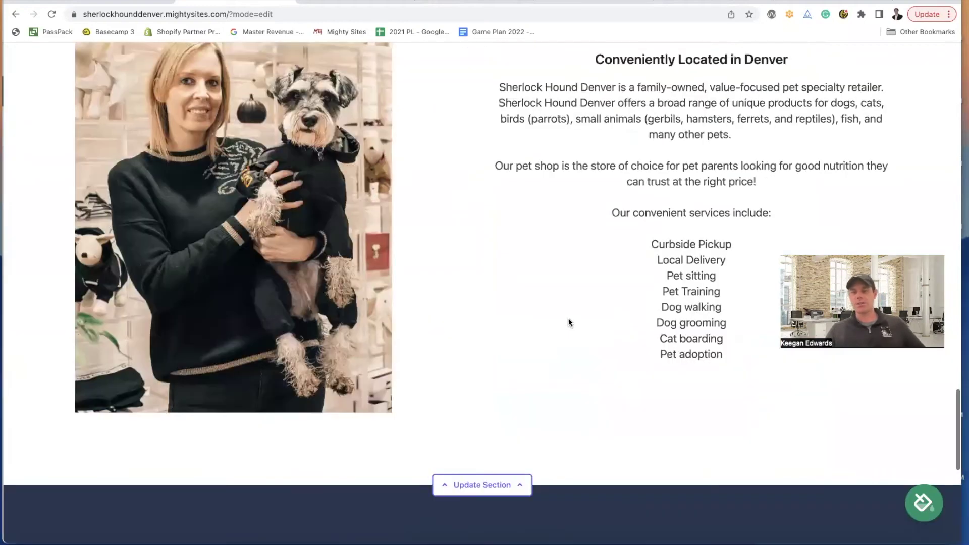
pyautogui.scroll(2, 569, 323)
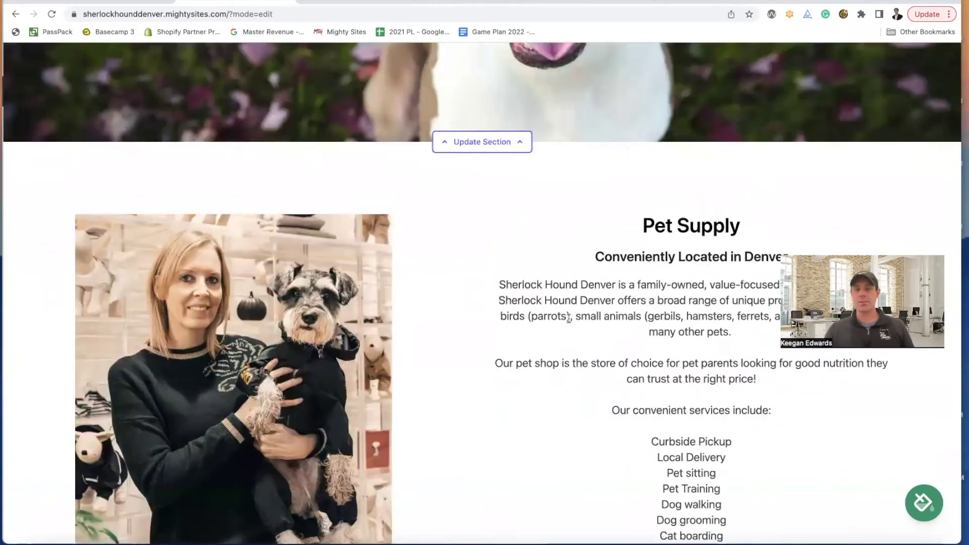
pyautogui.scroll(-3, 608, 342)
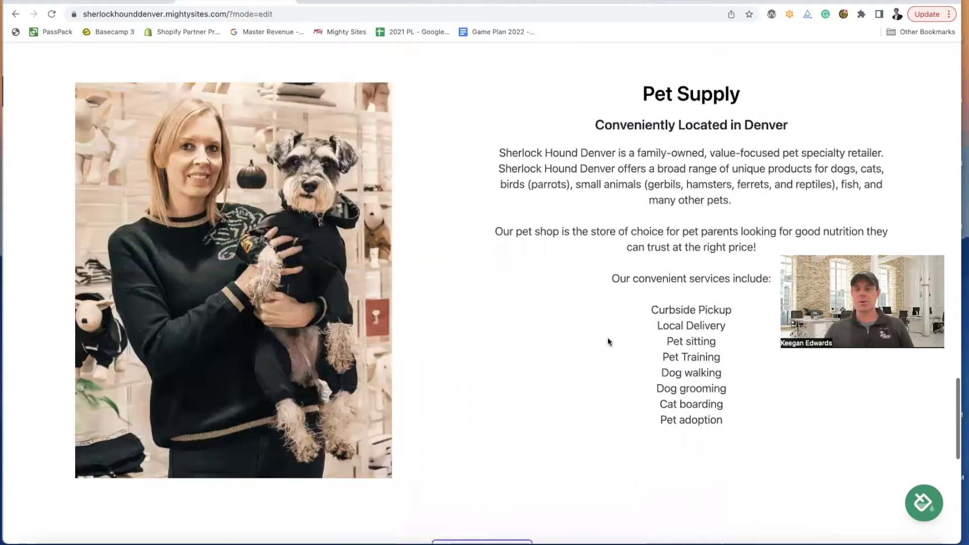
pyautogui.scroll(5, 608, 342)
pyautogui.scroll(15, 608, 342)
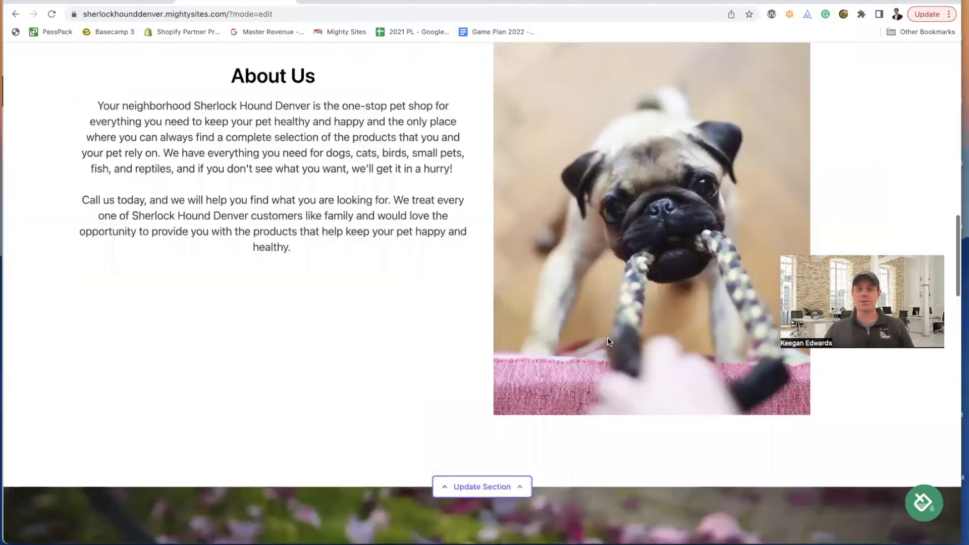
pyautogui.scroll(17, 609, 342)
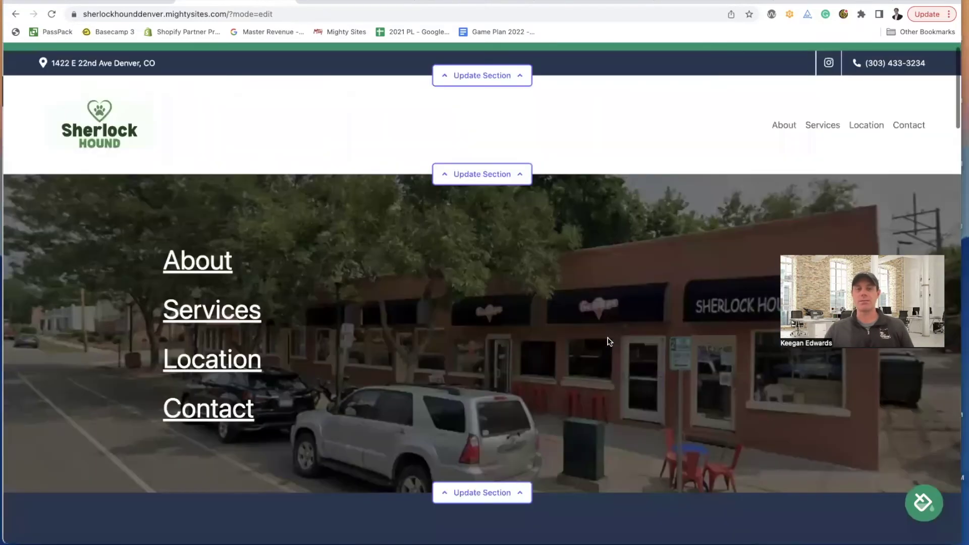
pyautogui.scroll(-6, 608, 342)
pyautogui.scroll(-12, 609, 342)
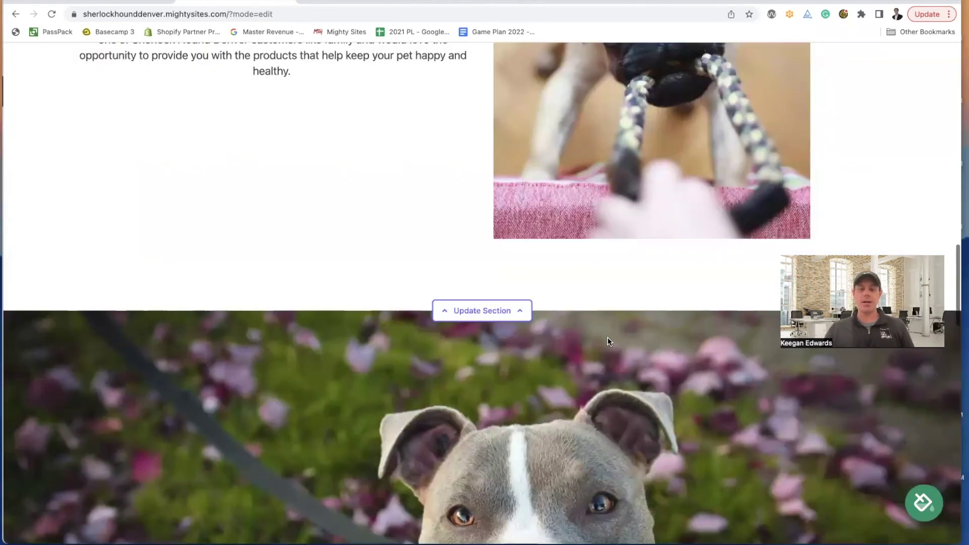
pyautogui.scroll(-10, 608, 342)
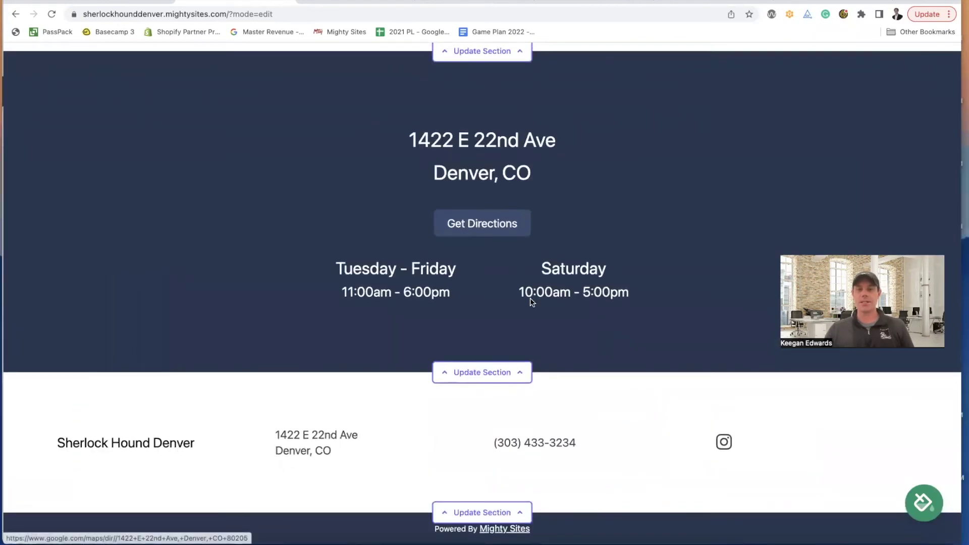
pyautogui.scroll(20, 531, 300)
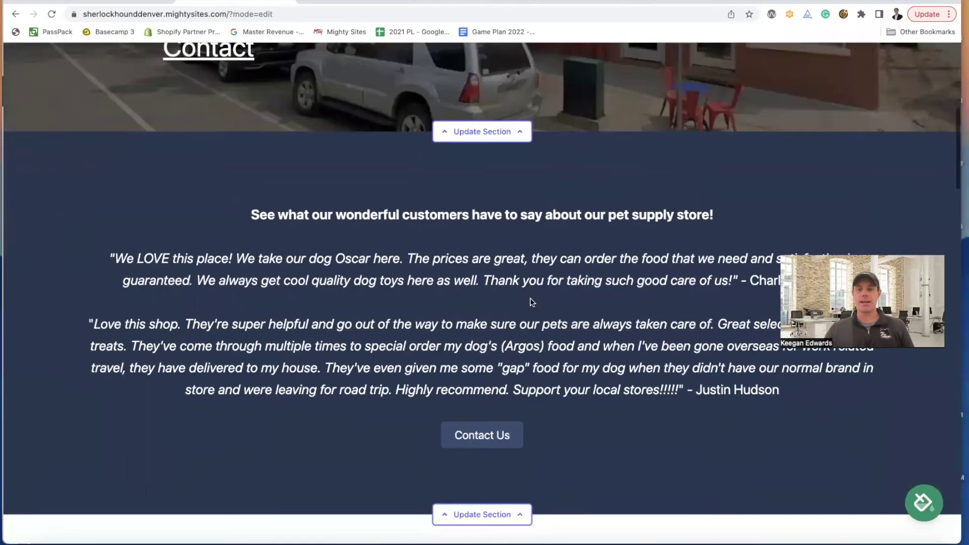
pyautogui.scroll(-5, 530, 302)
# - Link the testimonials' Contact Us button to Click to Call, save, and test the call prompt
pyautogui.click(516, 288)
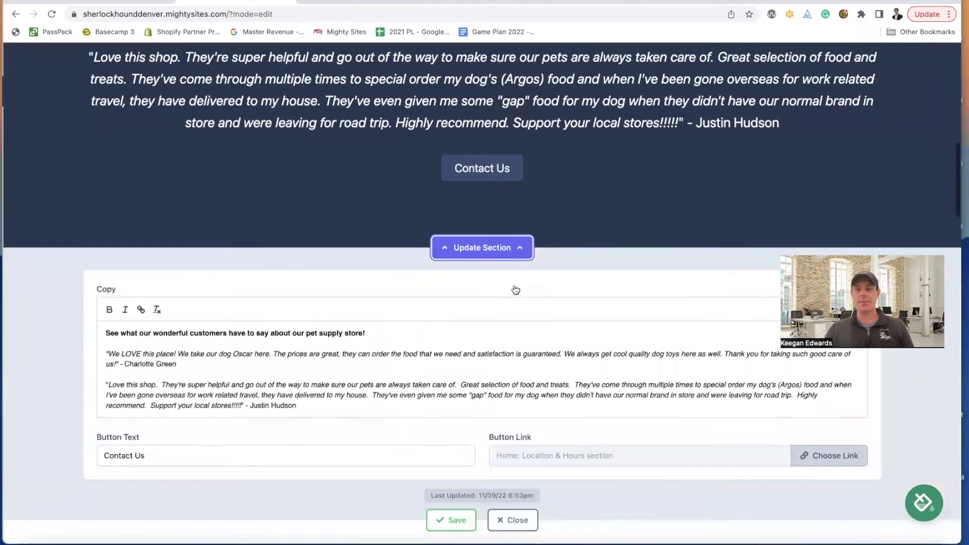
pyautogui.scroll(-6, 588, 274)
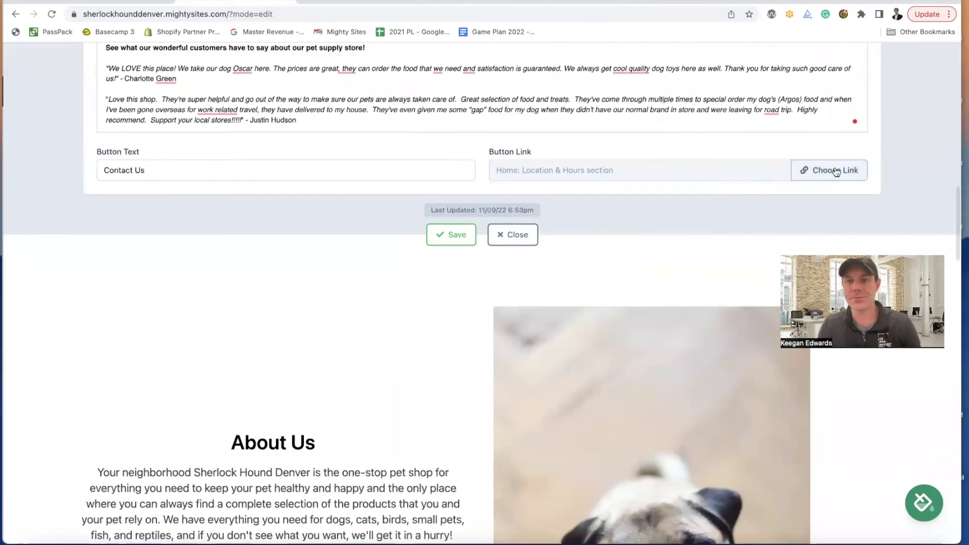
pyautogui.click(836, 172)
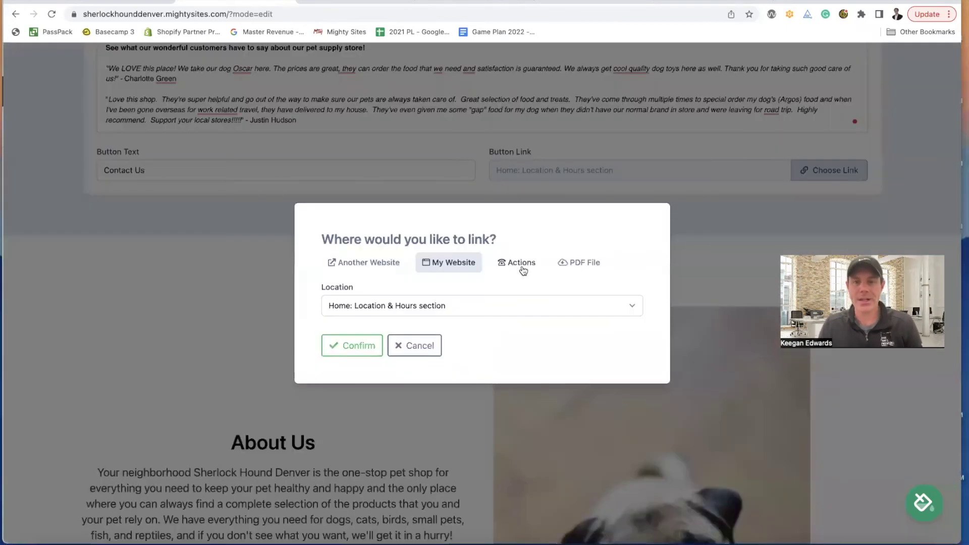
pyautogui.click(523, 271)
pyautogui.click(390, 262)
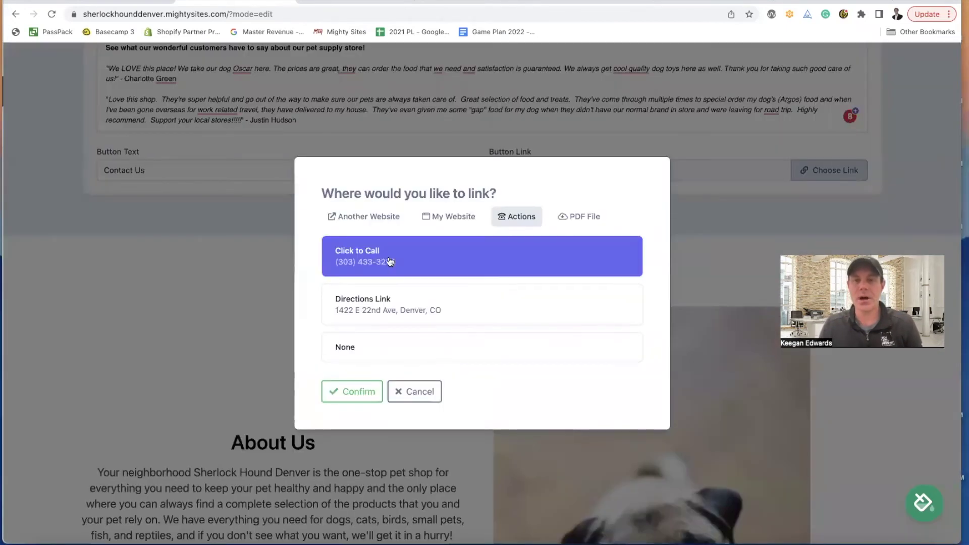
pyautogui.click(372, 390)
pyautogui.click(462, 240)
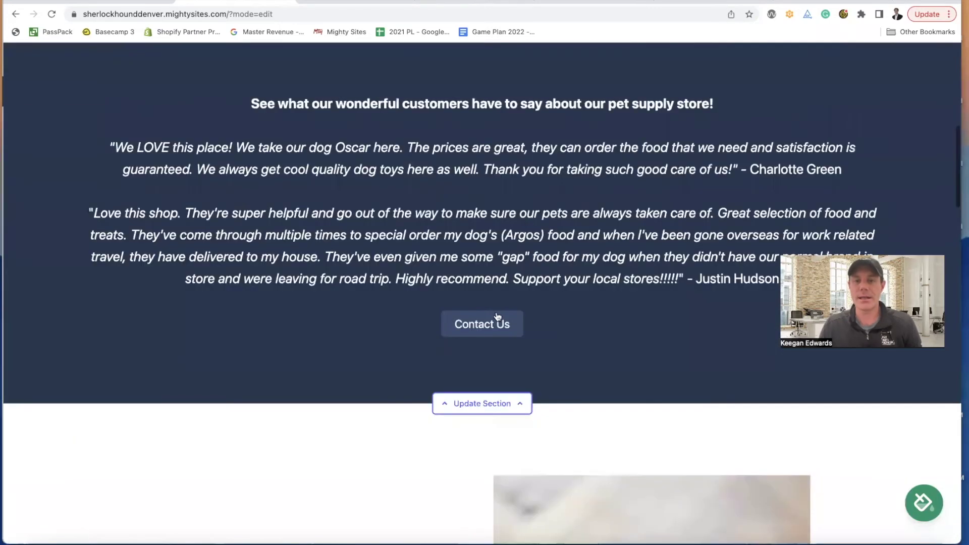
pyautogui.click(484, 328)
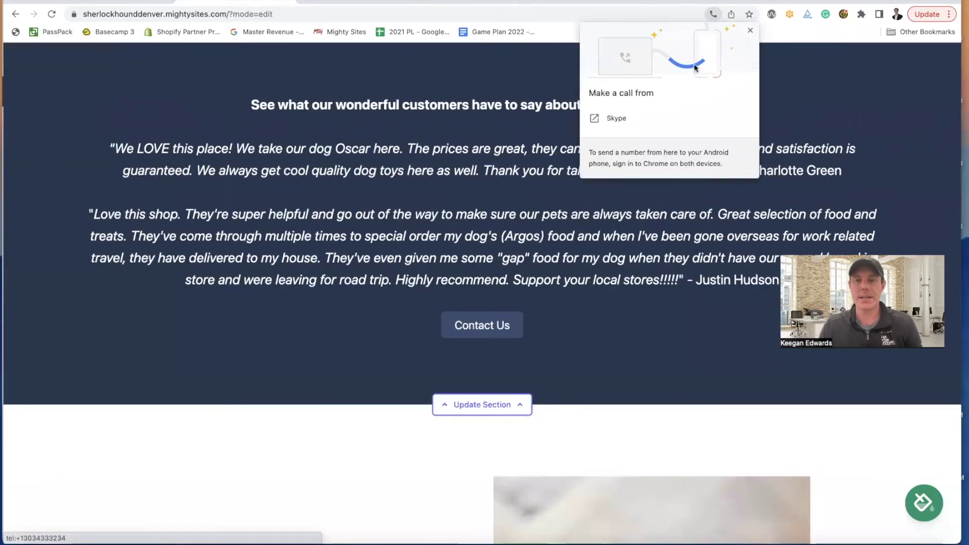
pyautogui.click(751, 30)
# - Relink the Contact Us button to the store's Directions Link and close the section editor
pyautogui.click(522, 405)
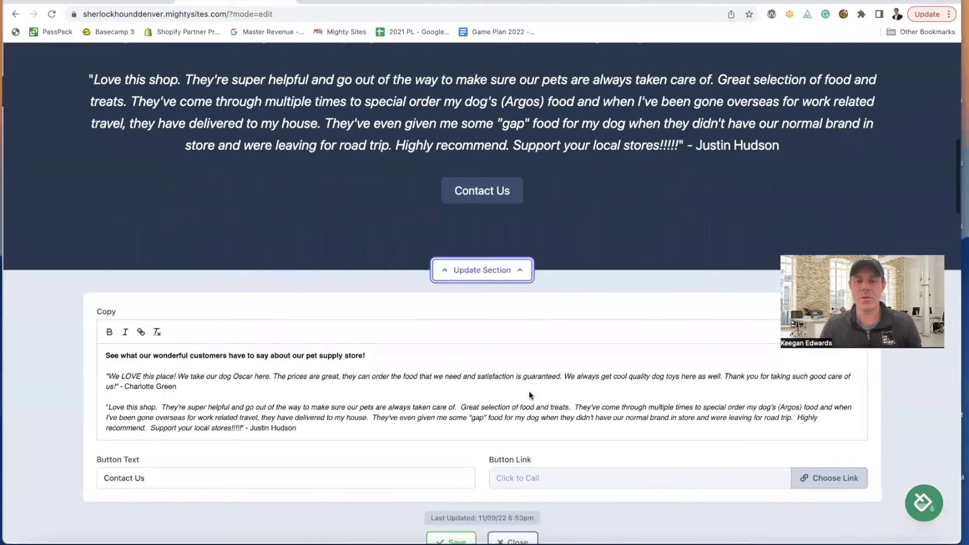
pyautogui.scroll(-3, 546, 363)
pyautogui.scroll(-4, 565, 333)
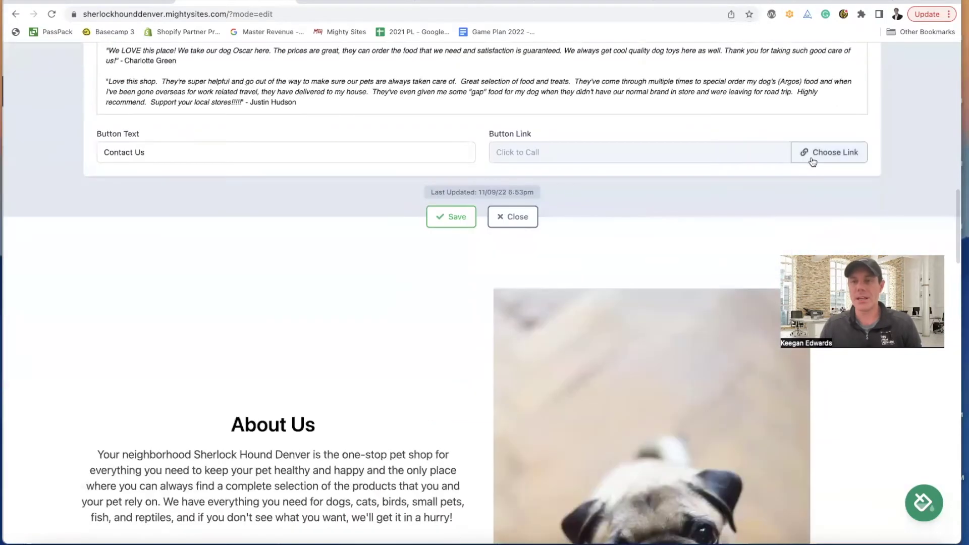
pyautogui.click(812, 162)
pyautogui.click(426, 300)
pyautogui.click(356, 389)
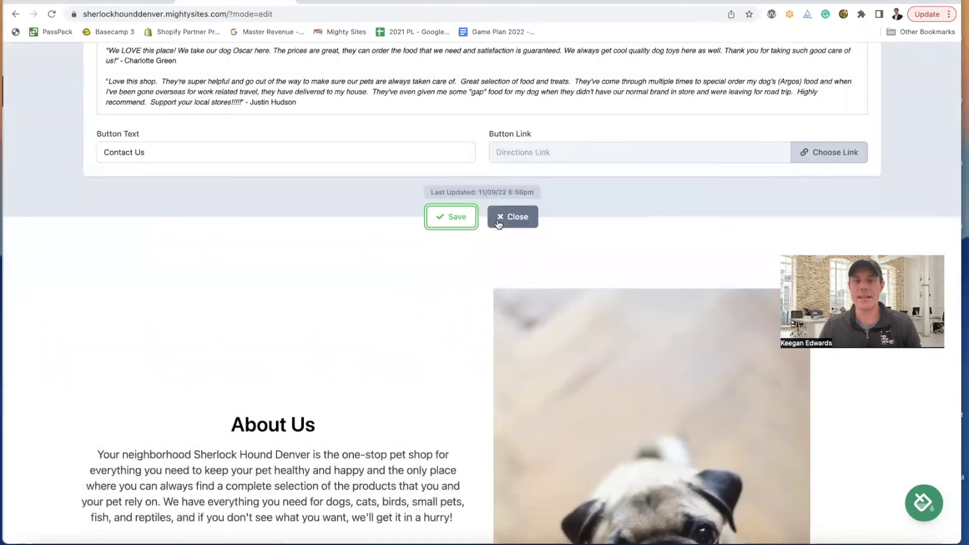
pyautogui.click(503, 218)
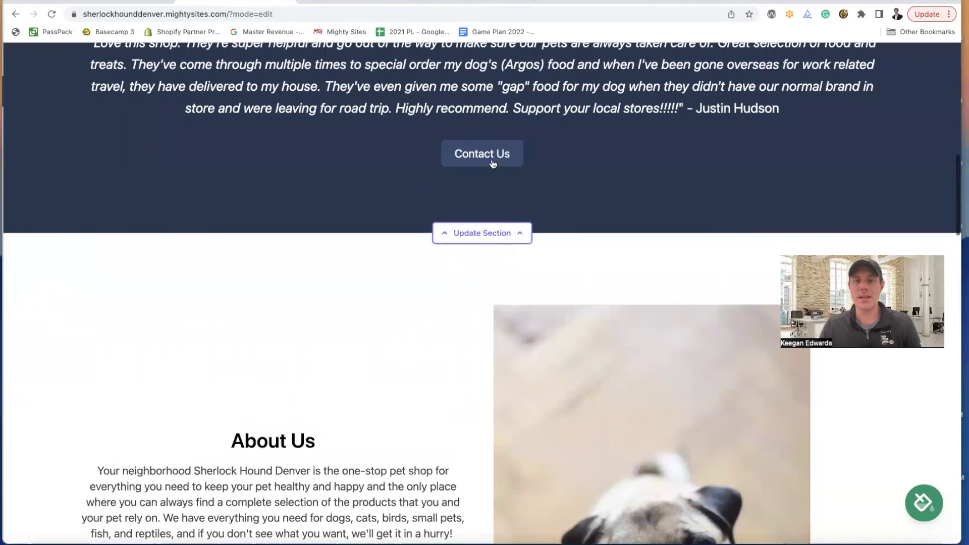
# - Test that Contact Us opens store directions, then return to the site editor
pyautogui.click(489, 159)
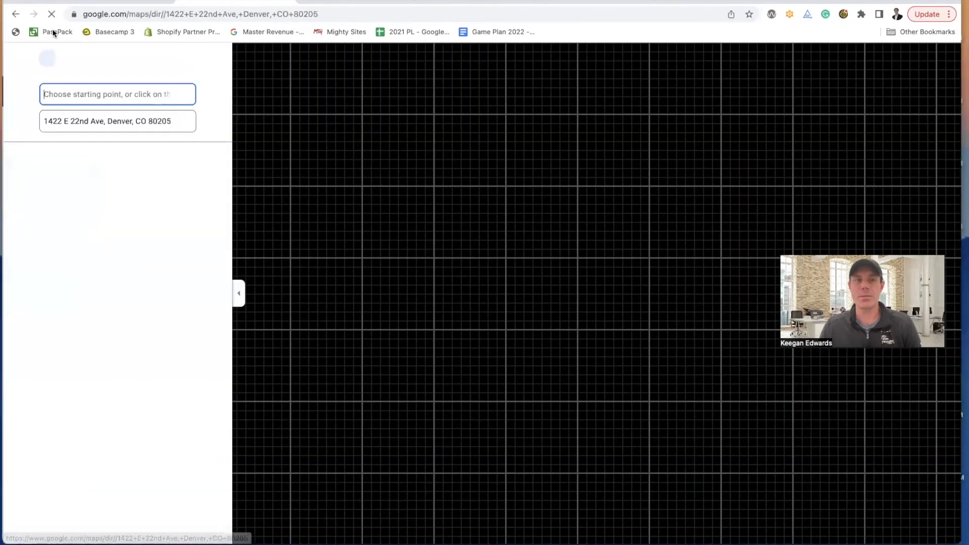
pyautogui.click(14, 15)
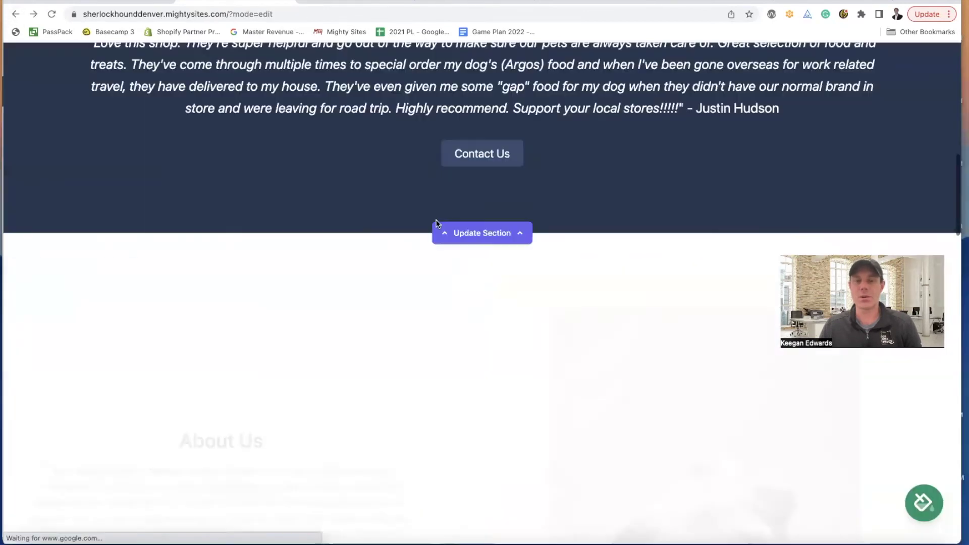
pyautogui.scroll(3, 436, 224)
pyautogui.scroll(9, 435, 222)
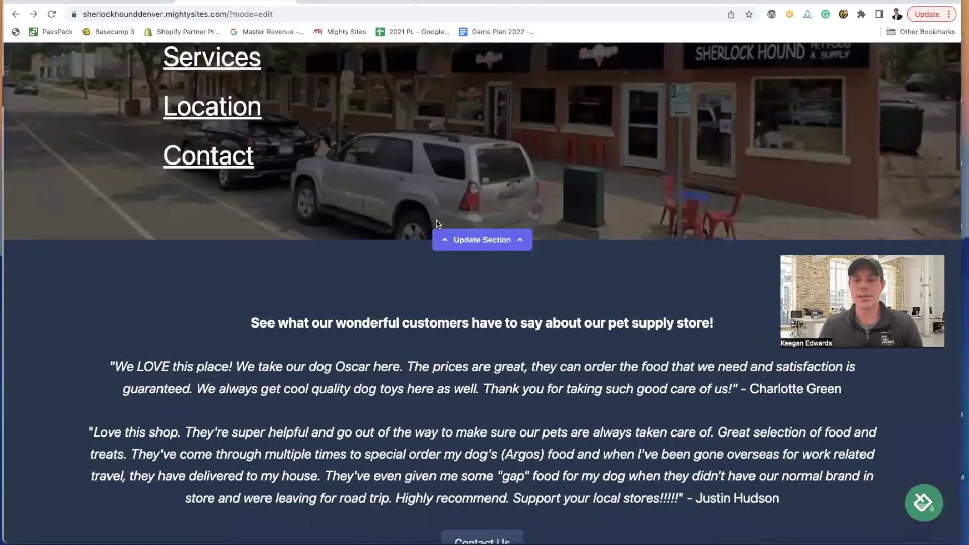
pyautogui.scroll(-12, 438, 225)
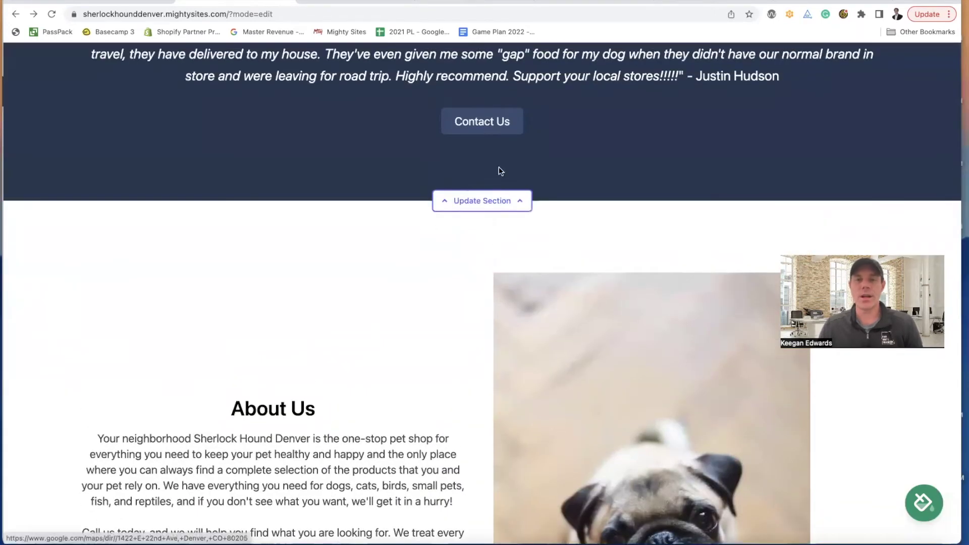
# - Switch the Contact Us button back to Click to Call and save the testimonials section
pyautogui.click(482, 201)
pyautogui.scroll(-3, 669, 324)
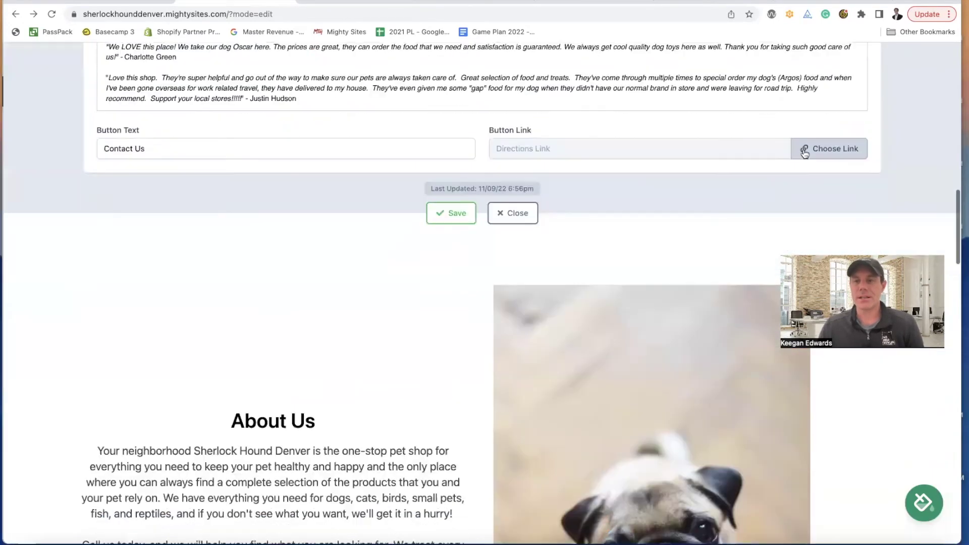
pyautogui.click(823, 171)
pyautogui.click(397, 257)
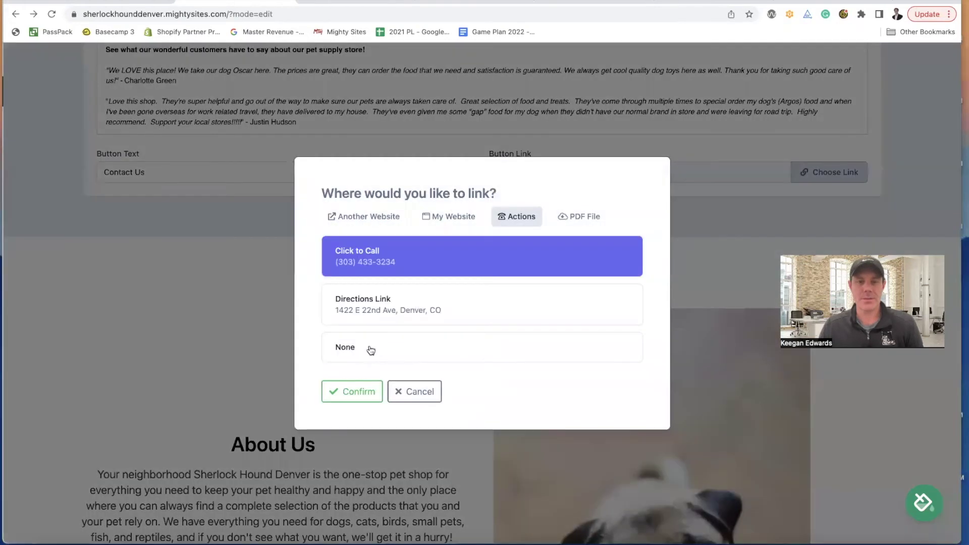
pyautogui.click(353, 391)
pyautogui.click(444, 237)
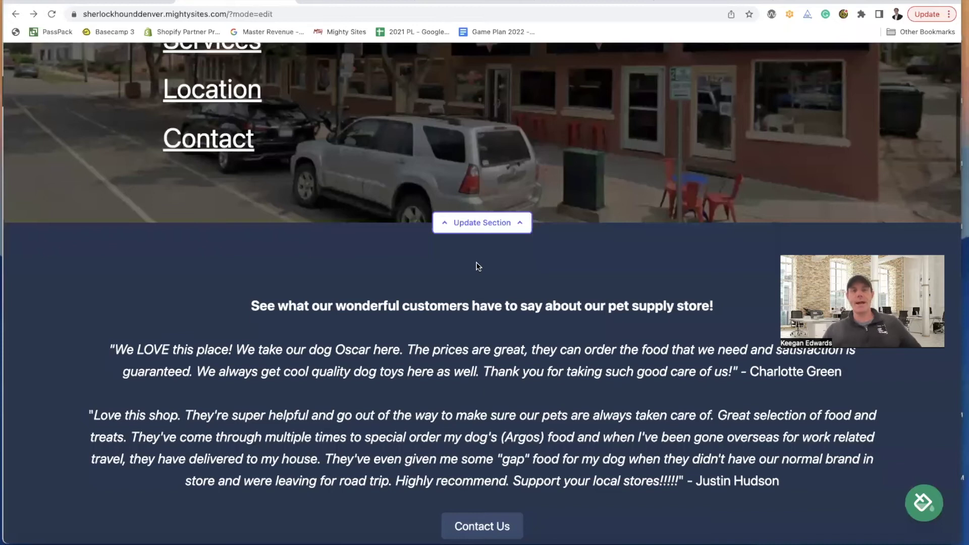
pyautogui.scroll(6, 479, 266)
pyautogui.scroll(-4, 478, 266)
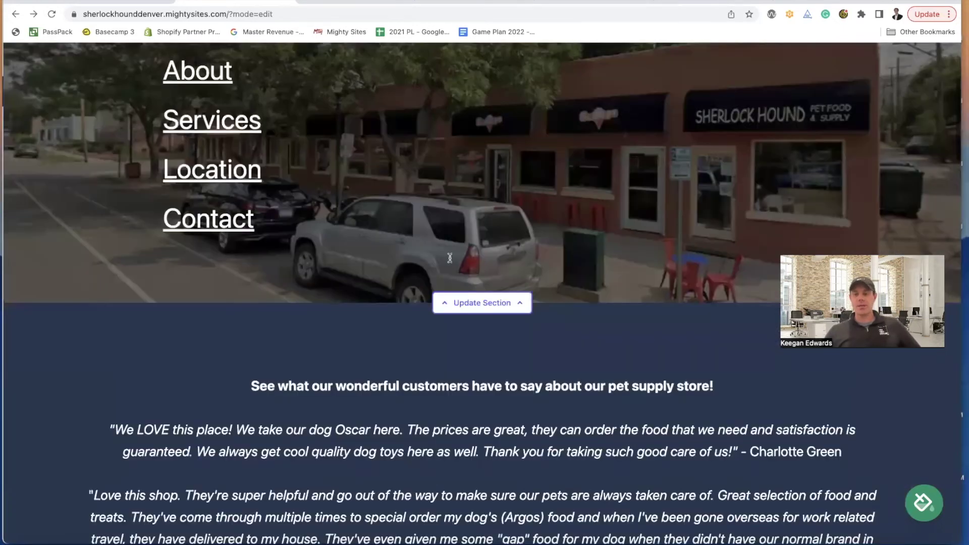
# - Open the colour theme picker and preview the blue and grey-teal themes
pyautogui.scroll(-5, 898, 433)
pyautogui.click(922, 500)
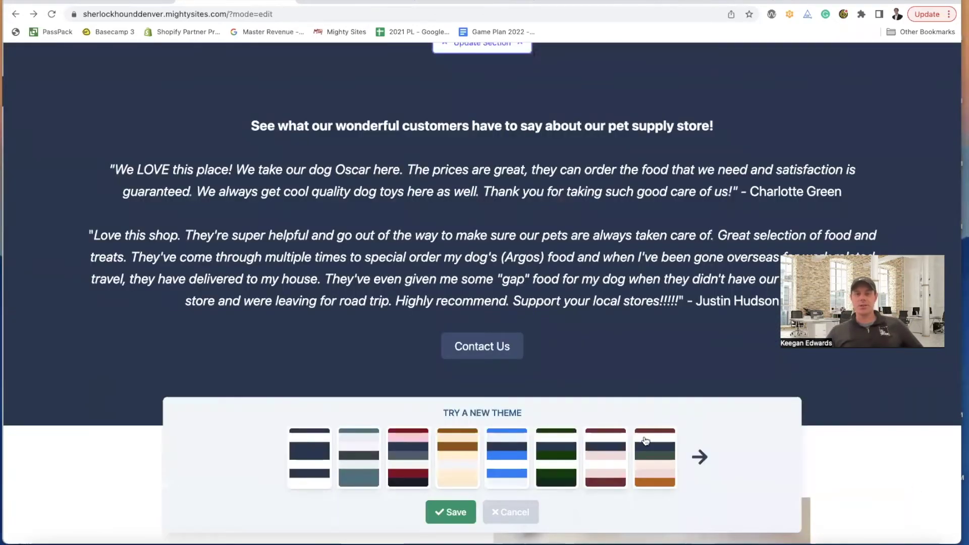
pyautogui.click(507, 460)
pyautogui.scroll(10, 550, 283)
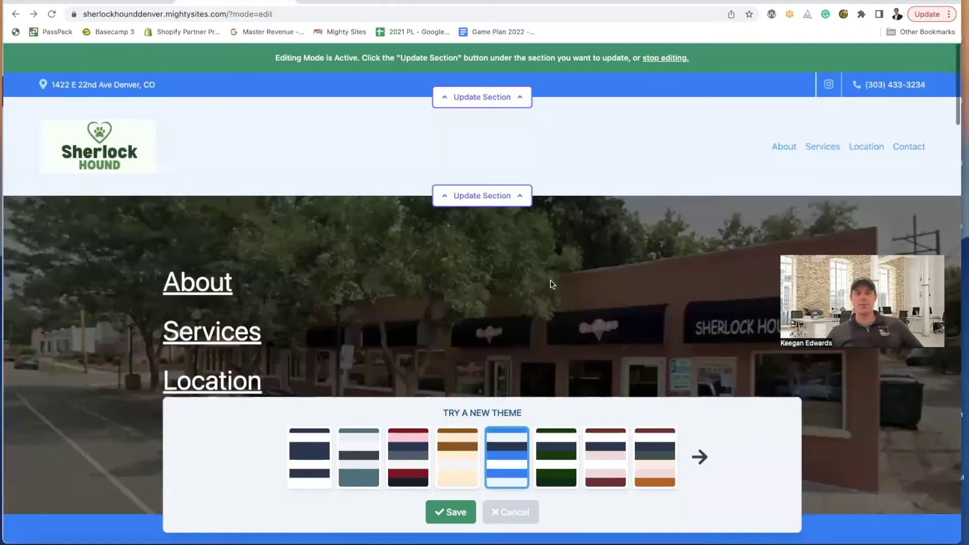
pyautogui.scroll(-3, 550, 284)
pyautogui.scroll(-5, 550, 284)
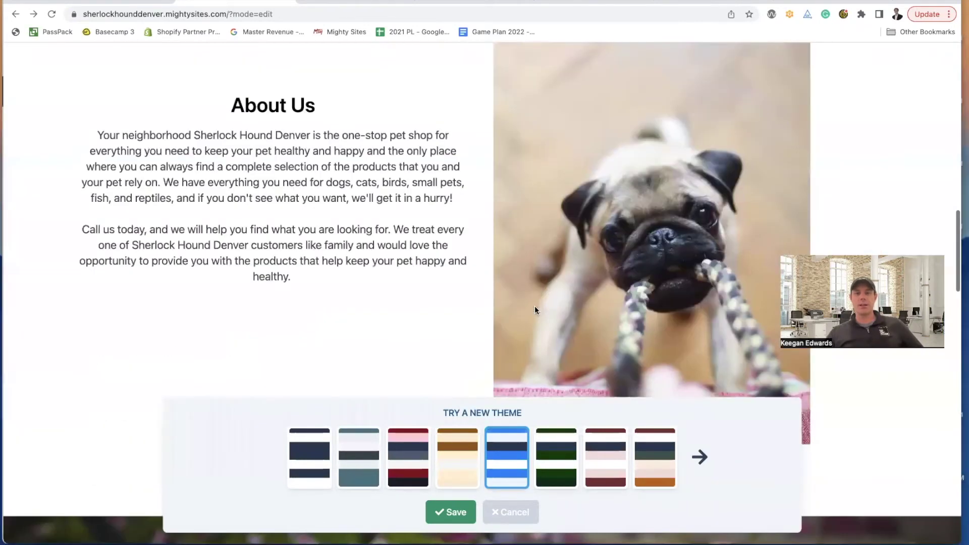
pyautogui.click(358, 457)
pyautogui.scroll(15, 417, 324)
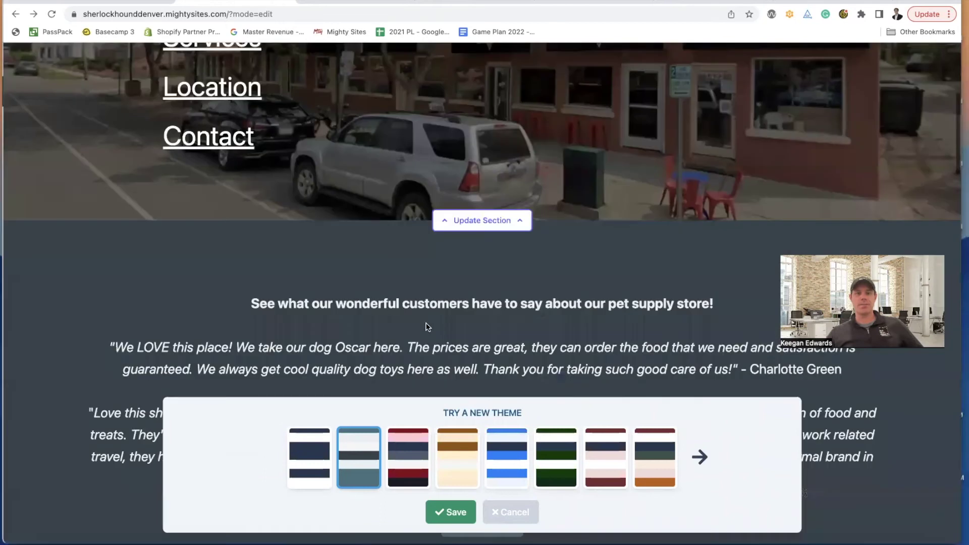
pyautogui.scroll(-1, 231, 213)
pyautogui.scroll(-6, 232, 213)
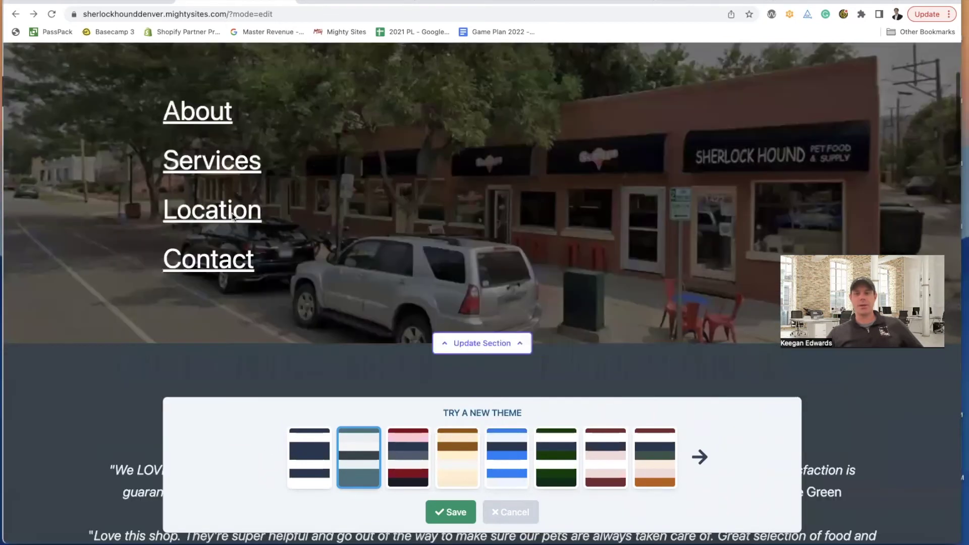
# - Try the pink-and-navy, green, maroon, and maroon-green-orange themes across the page
pyautogui.click(408, 457)
pyautogui.scroll(-2, 542, 477)
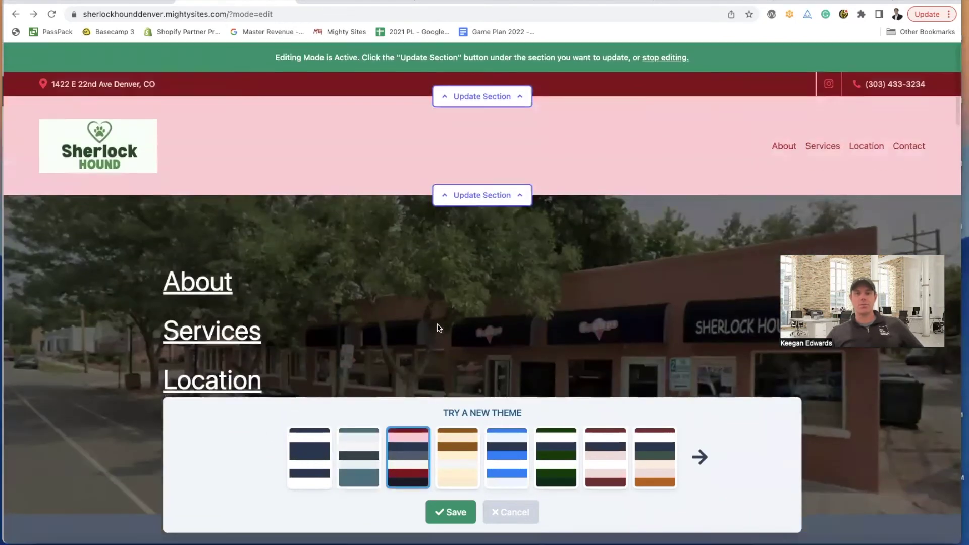
pyautogui.click(541, 477)
pyautogui.click(605, 467)
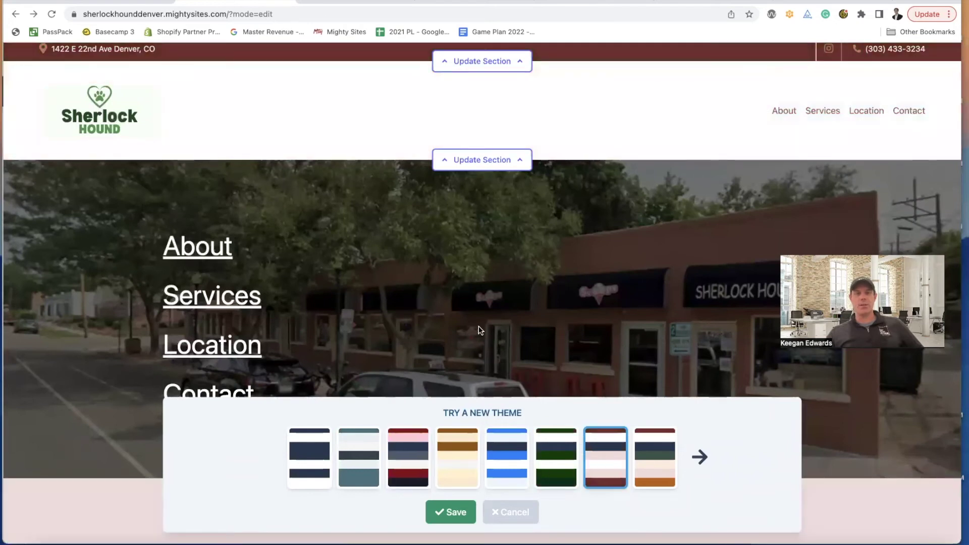
pyautogui.click(658, 466)
pyautogui.scroll(-10, 535, 301)
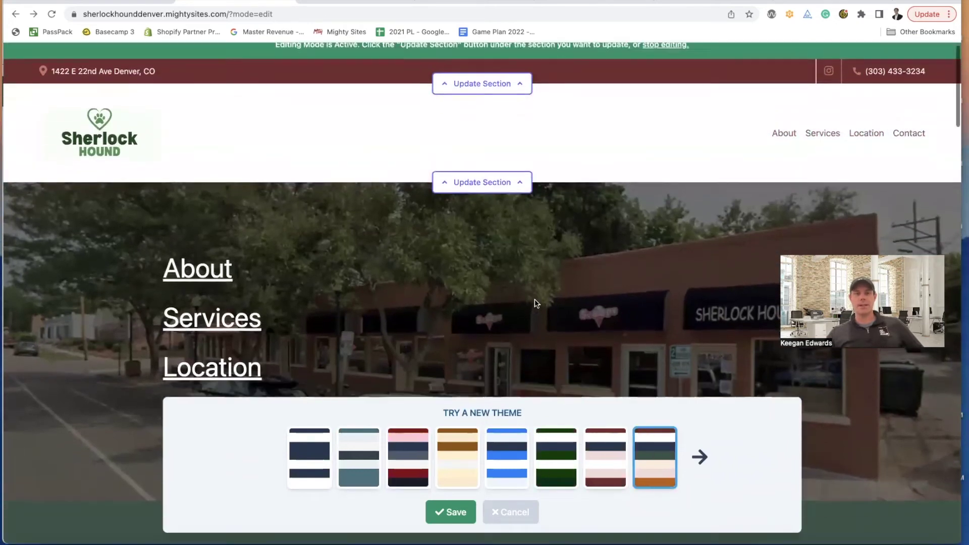
pyautogui.scroll(-15, 535, 302)
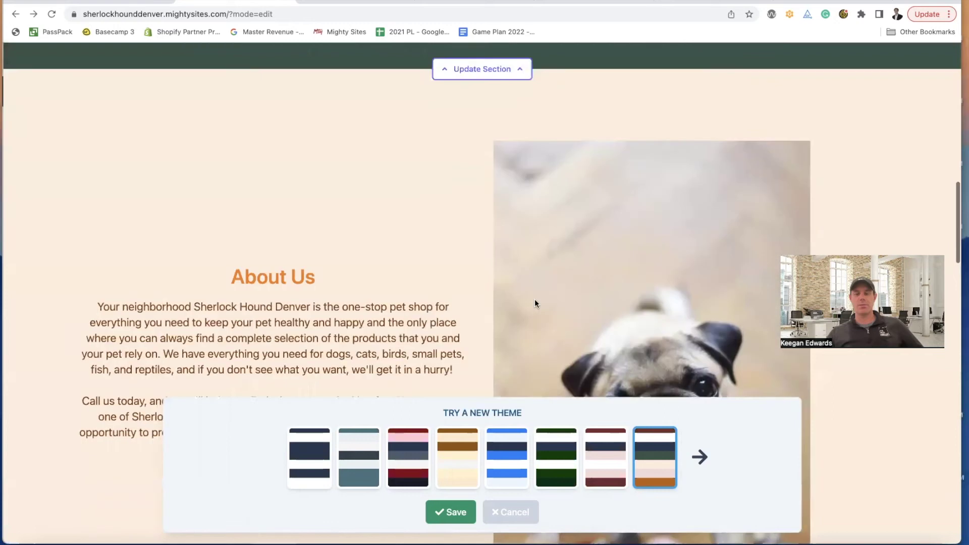
pyautogui.scroll(-15, 535, 298)
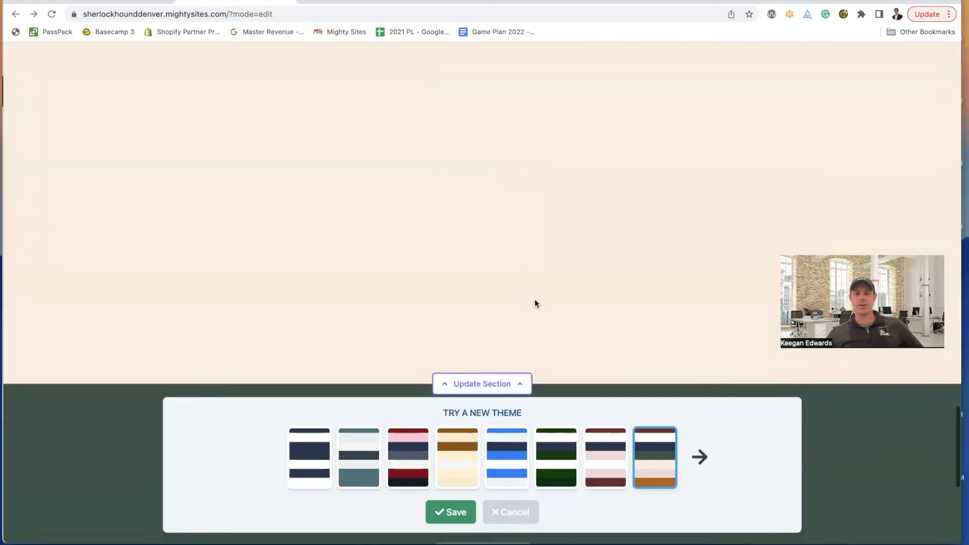
pyautogui.scroll(20, 535, 298)
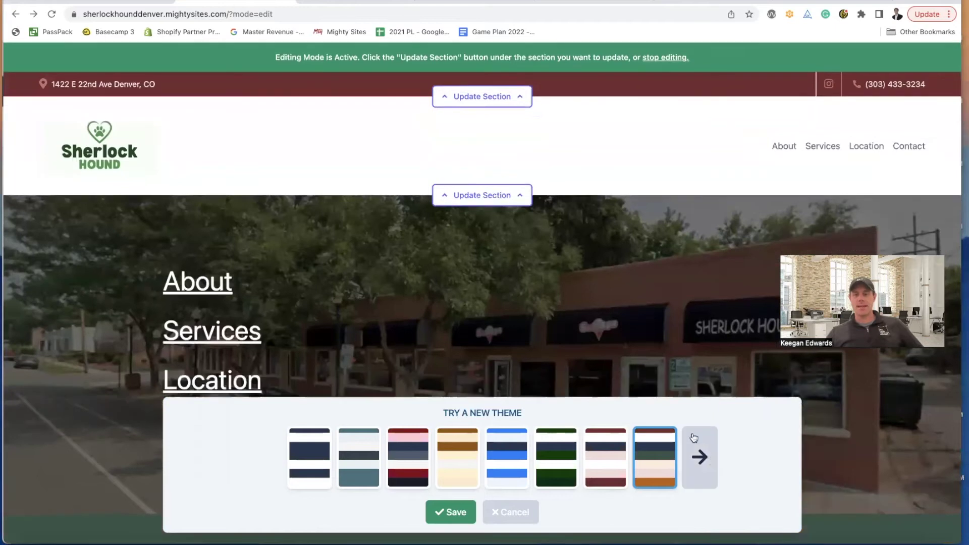
# - Apply the purple colour theme and scroll the page to preview it
pyautogui.click(699, 457)
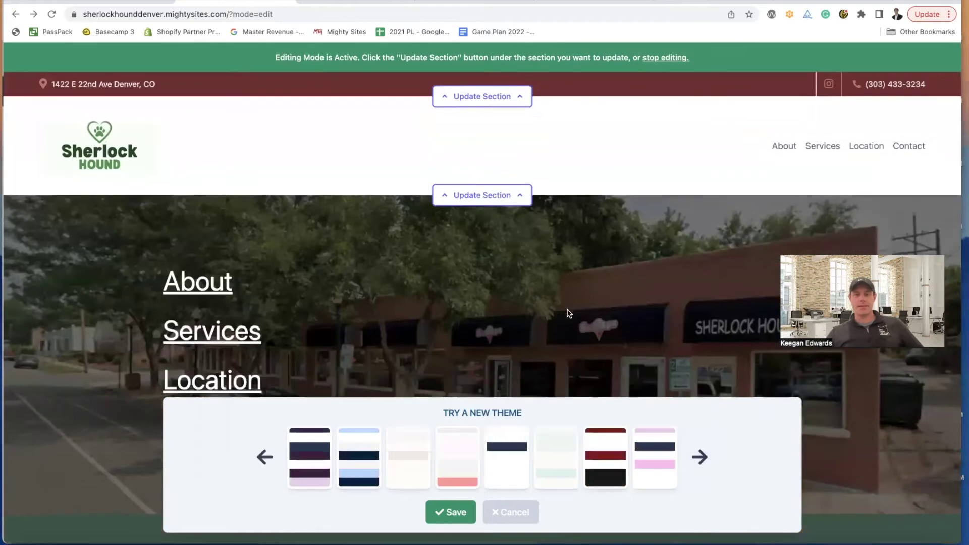
pyautogui.click(309, 457)
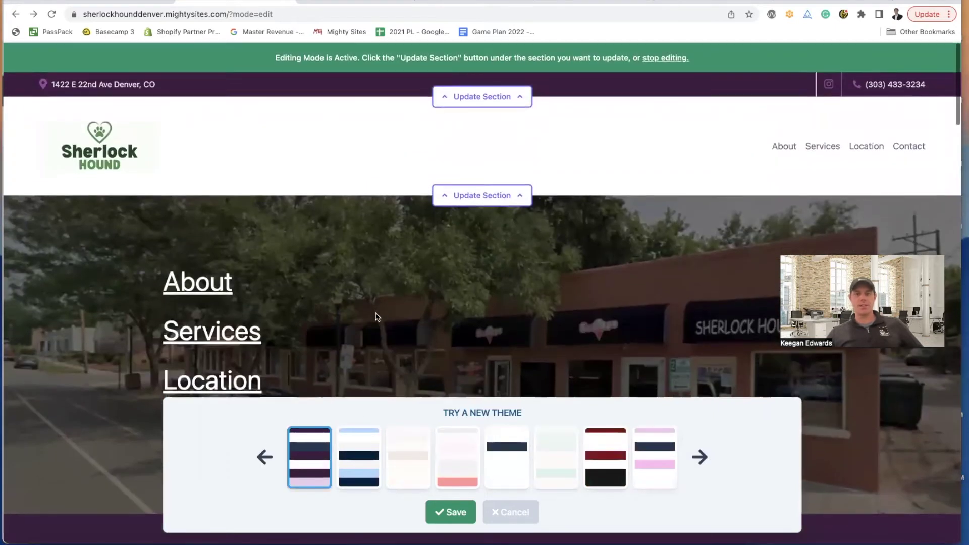
pyautogui.scroll(-3, 377, 316)
pyautogui.scroll(-10, 378, 317)
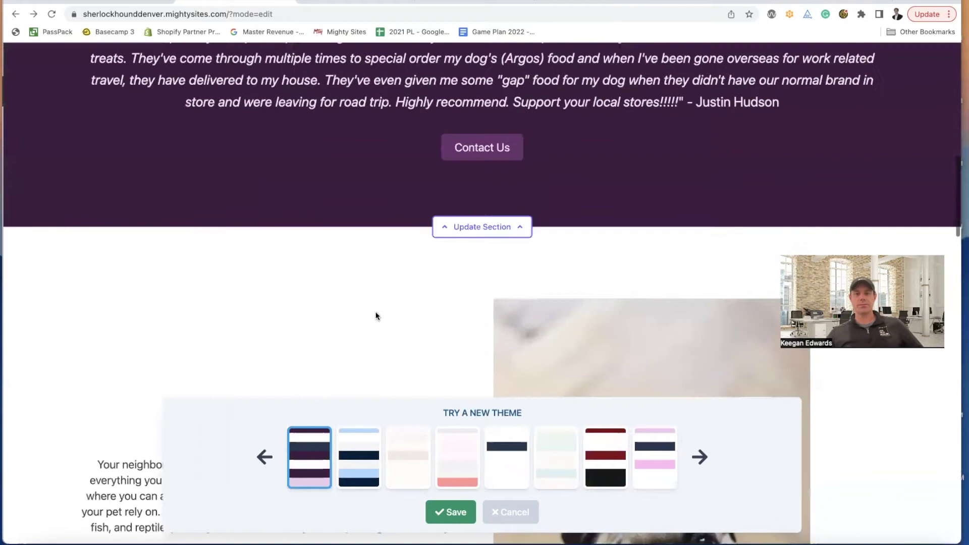
pyautogui.scroll(-15, 377, 317)
pyautogui.scroll(10, 378, 313)
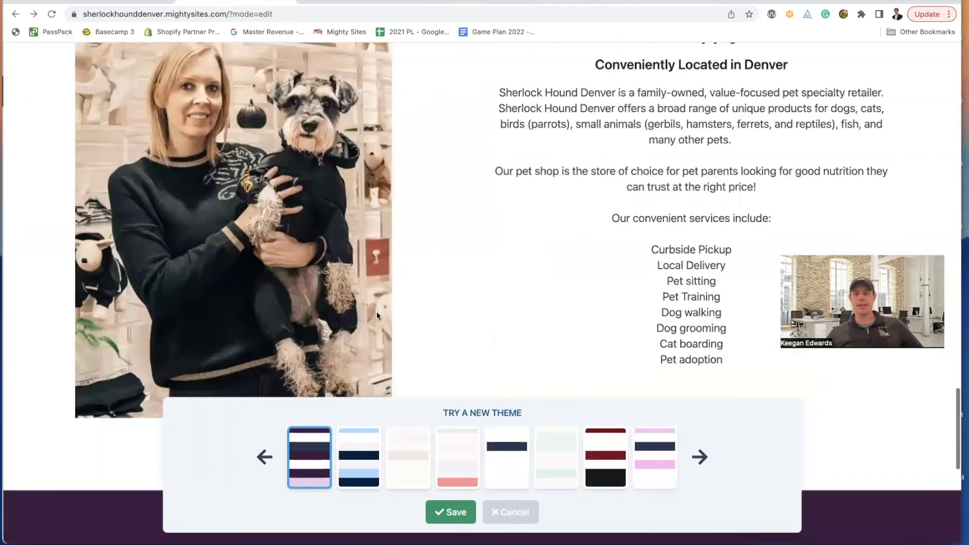
pyautogui.scroll(15, 327, 179)
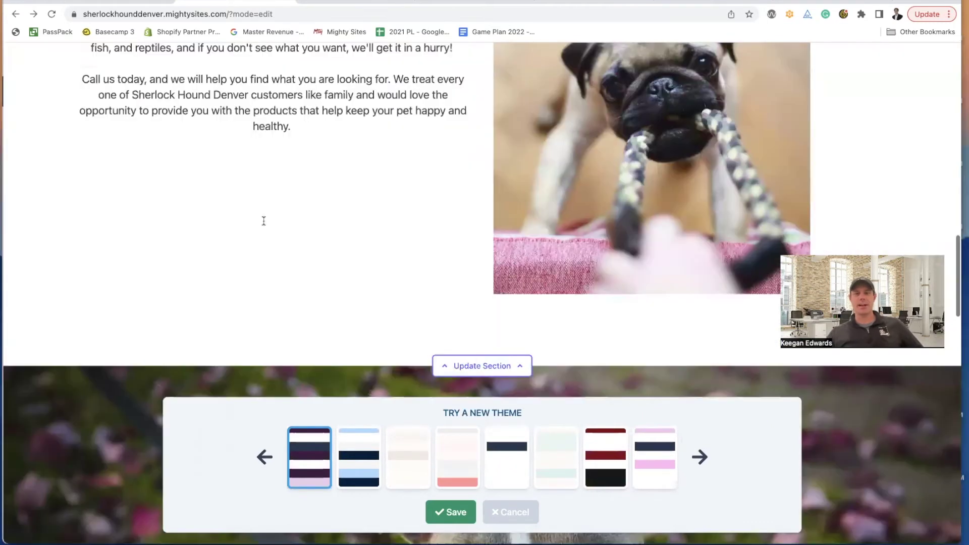
pyautogui.scroll(3, 363, 226)
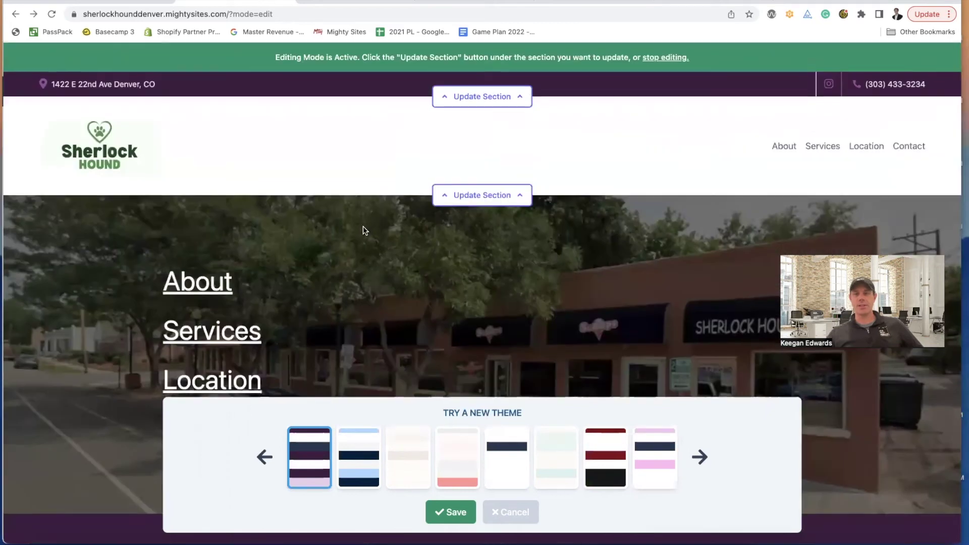
# - Try light pink, mint, red-and-black, white-header and pink-navy themes, then reapply purple
pyautogui.click(640, 449)
pyautogui.scroll(-5, 544, 448)
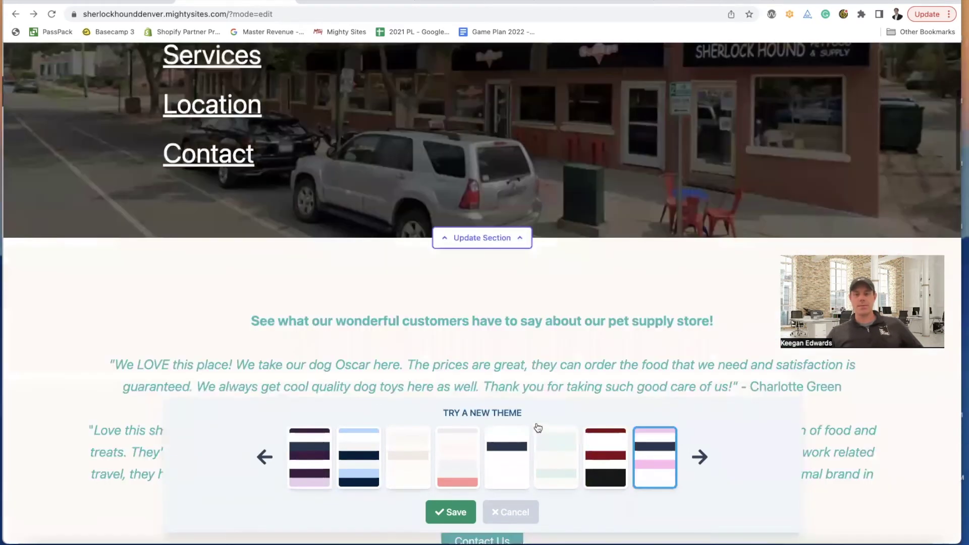
pyautogui.click(538, 429)
pyautogui.scroll(4, 504, 347)
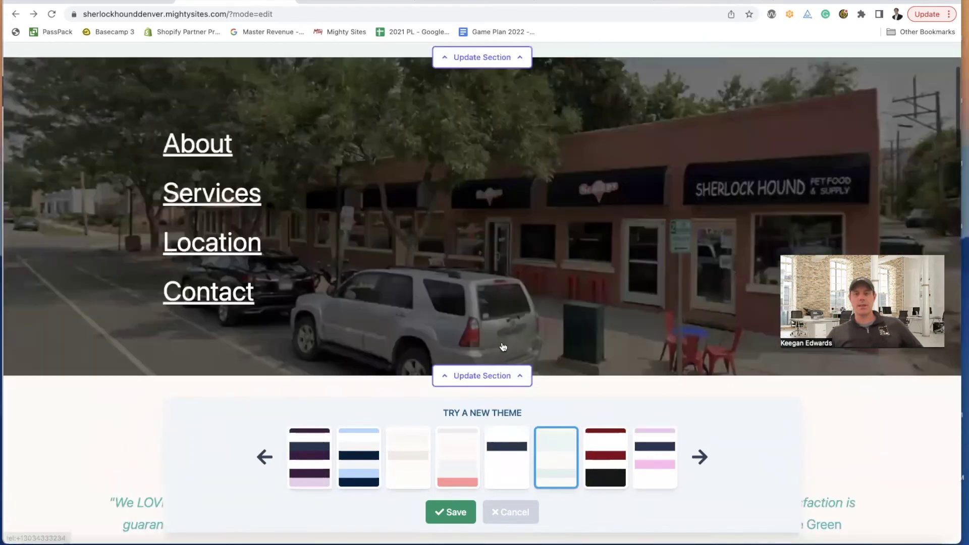
pyautogui.click(627, 481)
pyautogui.click(699, 462)
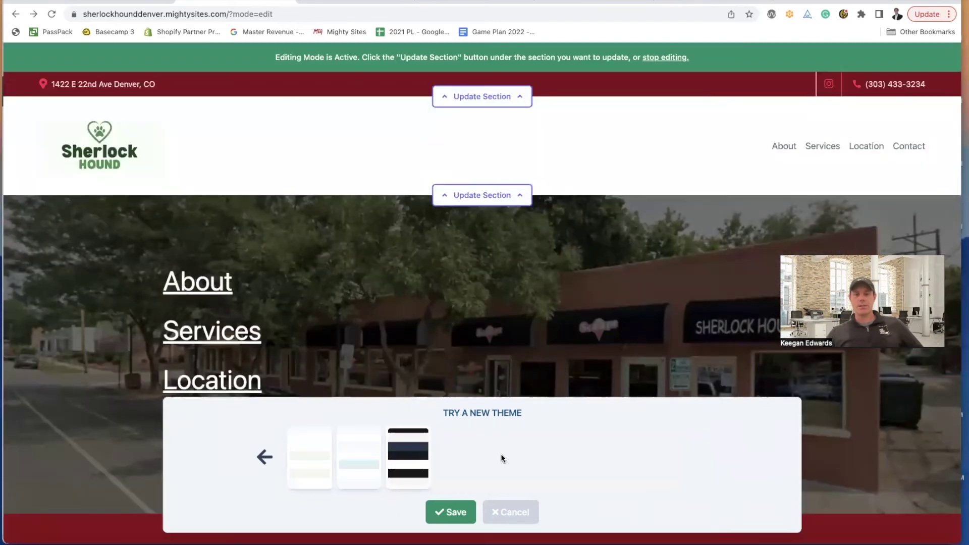
pyautogui.click(313, 464)
pyautogui.click(264, 457)
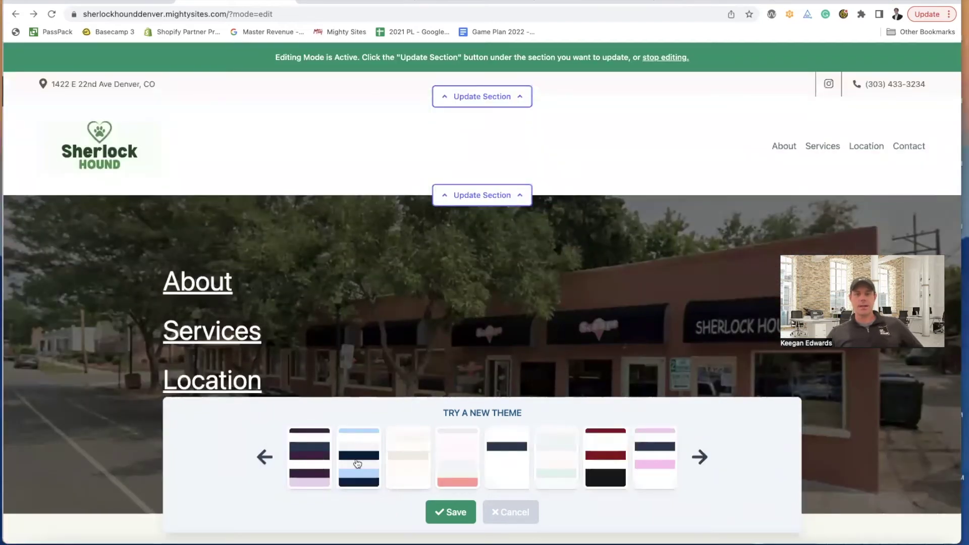
pyautogui.click(646, 457)
pyautogui.click(313, 463)
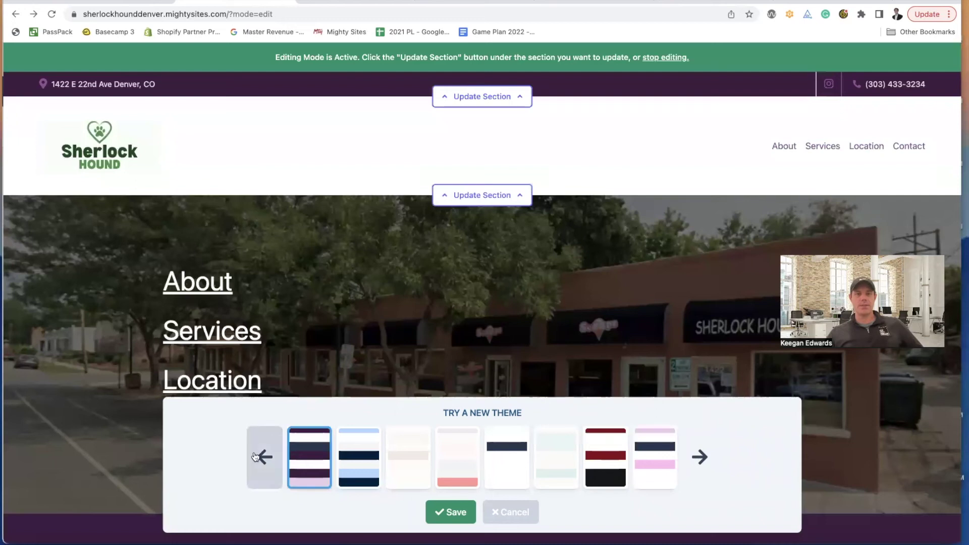
# - Browse the remaining theme sets and keep the purple theme
pyautogui.click(702, 457)
pyautogui.click(704, 458)
pyautogui.scroll(-8, 307, 301)
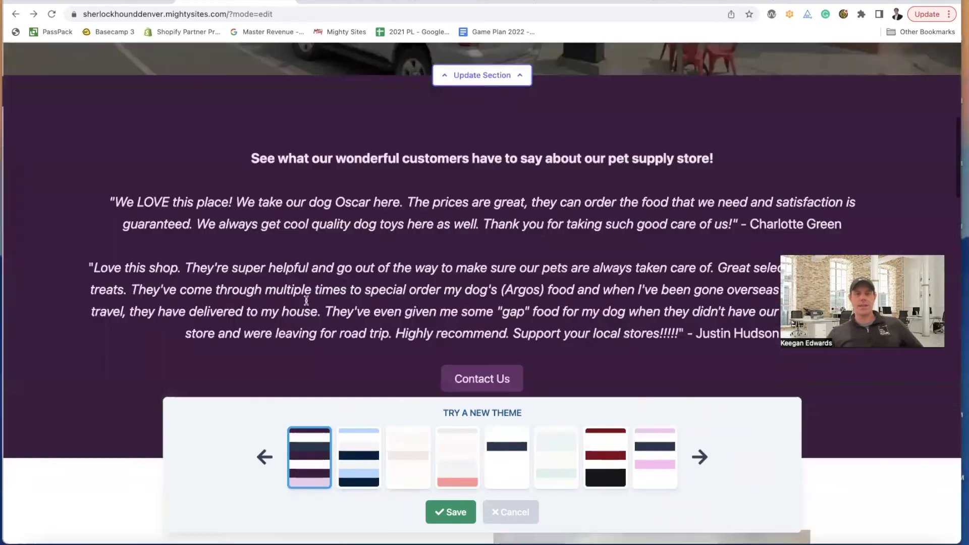
pyautogui.scroll(-6, 355, 345)
pyautogui.click(472, 520)
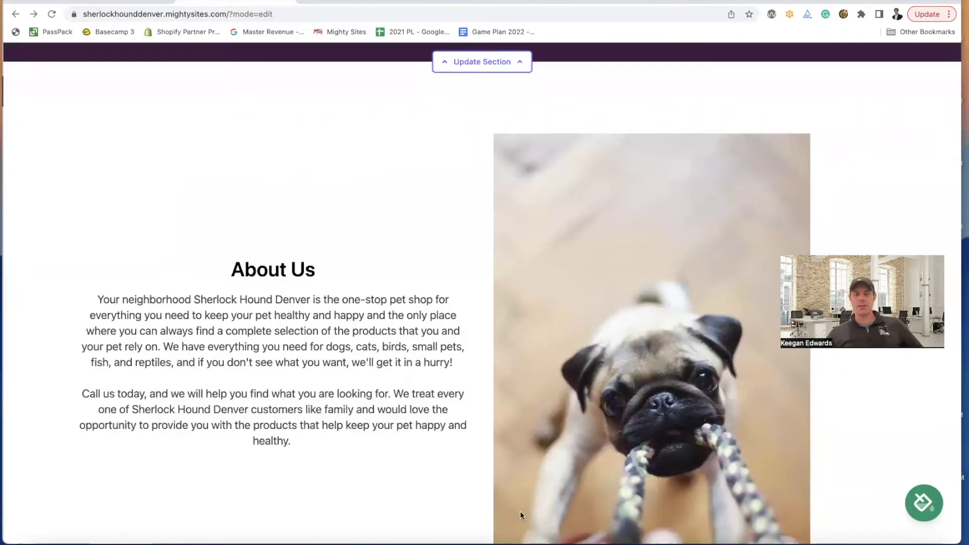
# - Look over the purple site, then bring up the Sherlock Hound Logo design in Canva
pyautogui.scroll(10, 495, 489)
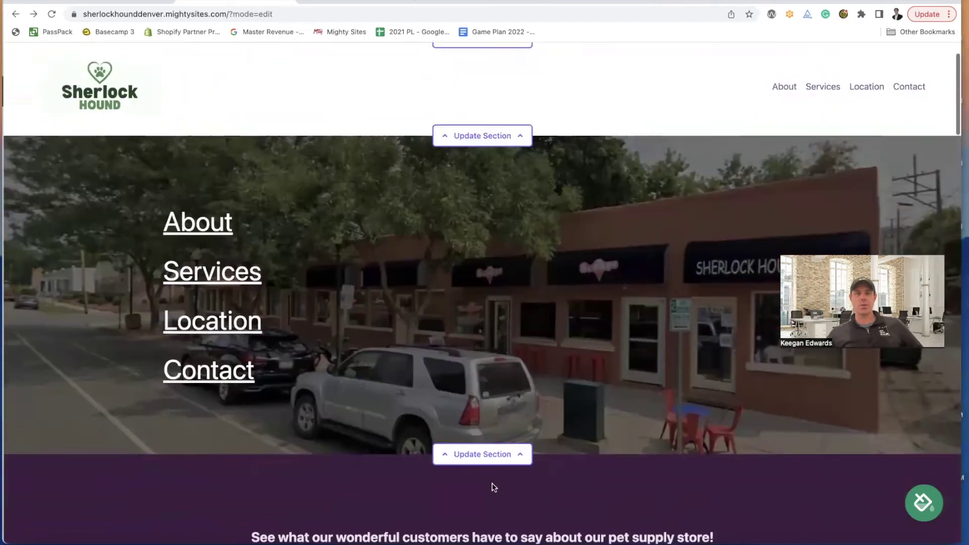
pyautogui.scroll(-10, 494, 488)
pyautogui.scroll(10, 493, 487)
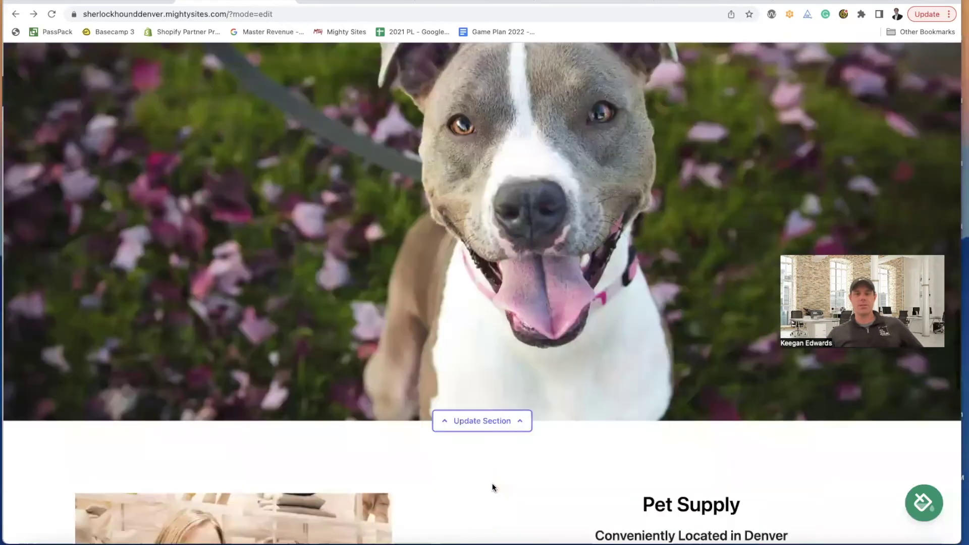
pyautogui.scroll(-10, 494, 487)
pyautogui.scroll(15, 494, 487)
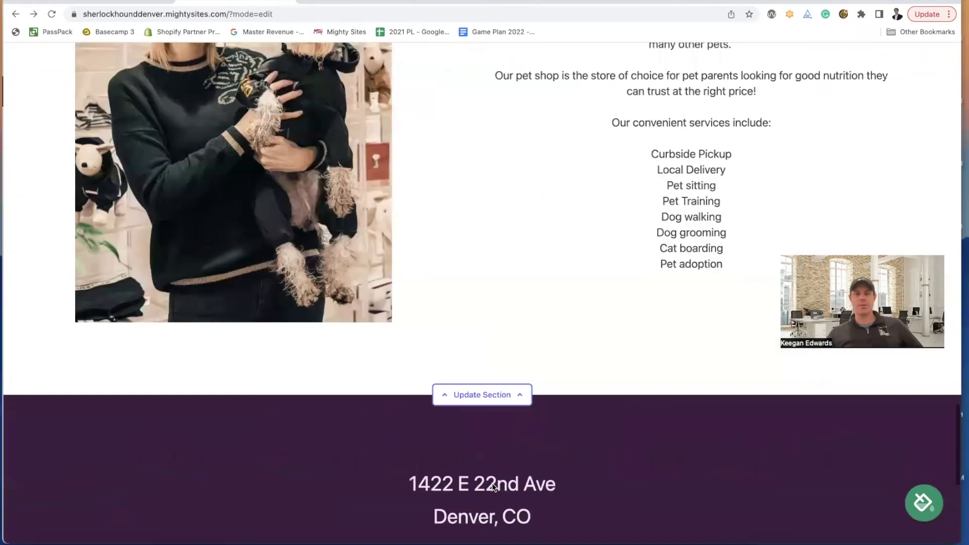
pyautogui.scroll(2, 485, 455)
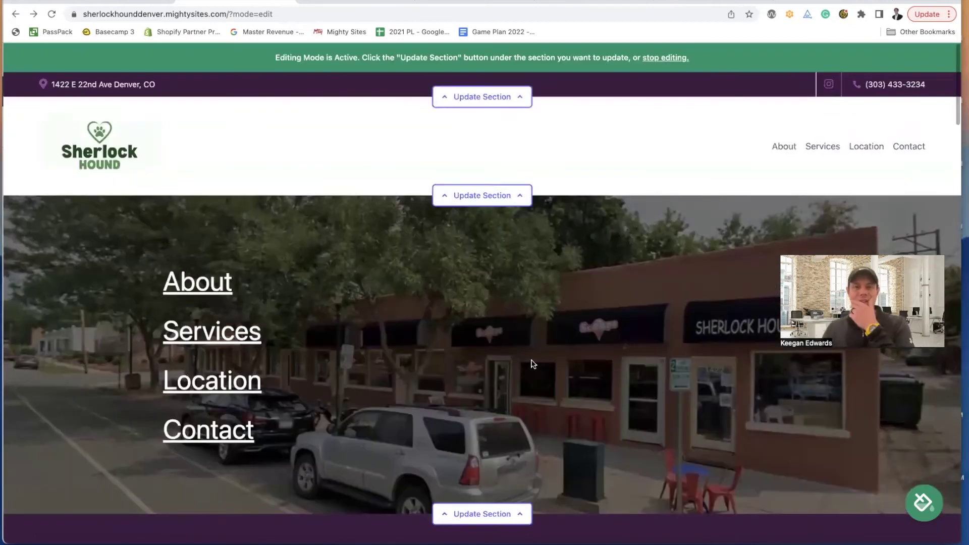
pyautogui.scroll(-3, 533, 363)
pyautogui.scroll(3, 511, 333)
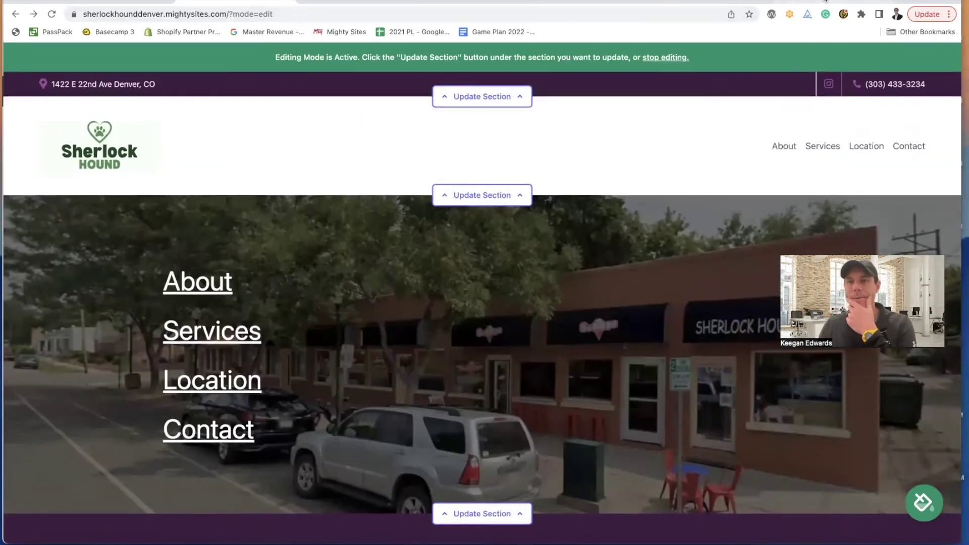
pyautogui.click(811, 1)
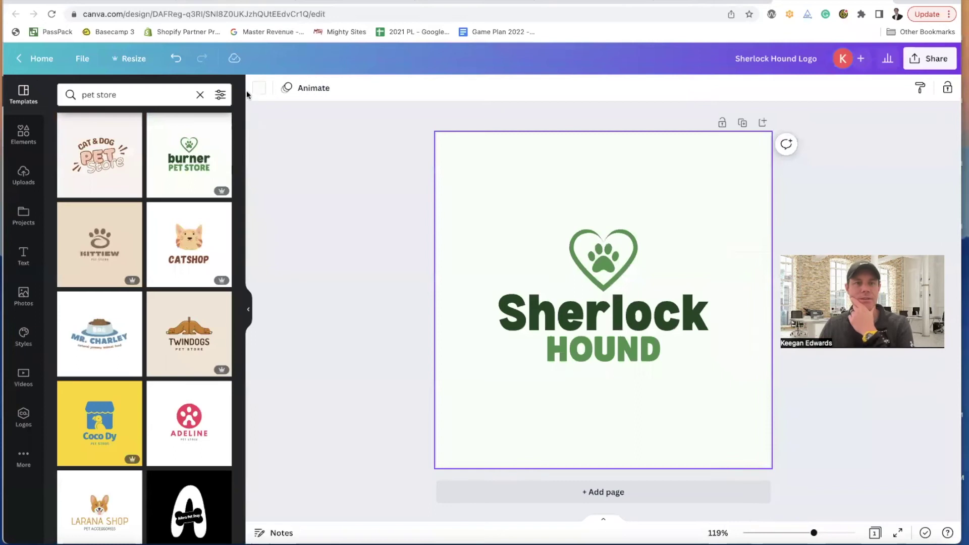
# - Set the logo background to pure white, #ffffff, after trying purple shades
pyautogui.click(259, 87)
pyautogui.click(69, 226)
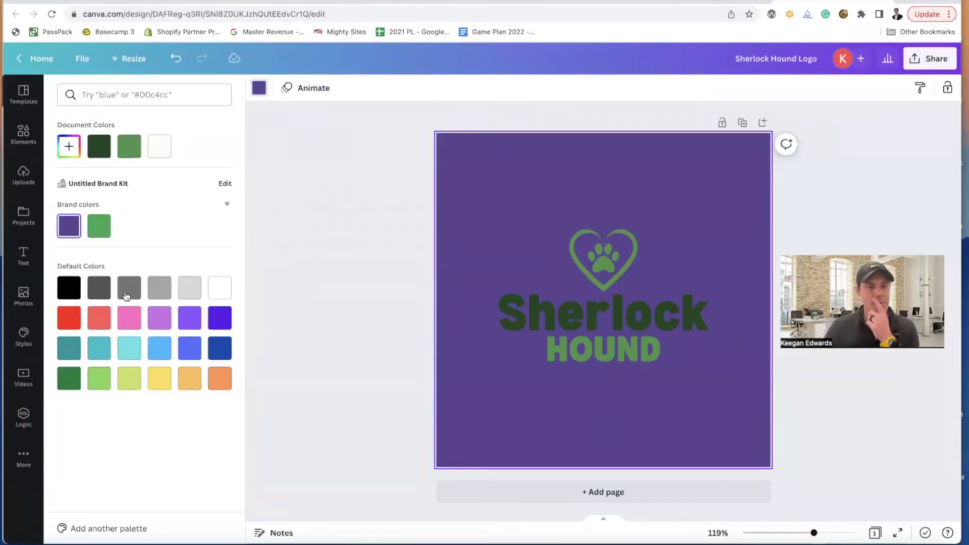
pyautogui.click(154, 327)
pyautogui.click(166, 151)
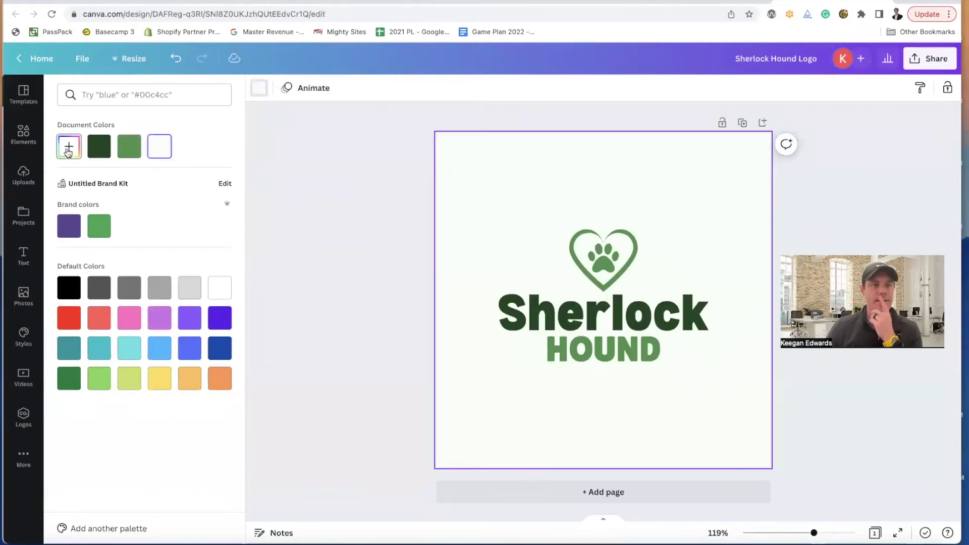
pyautogui.click(69, 147)
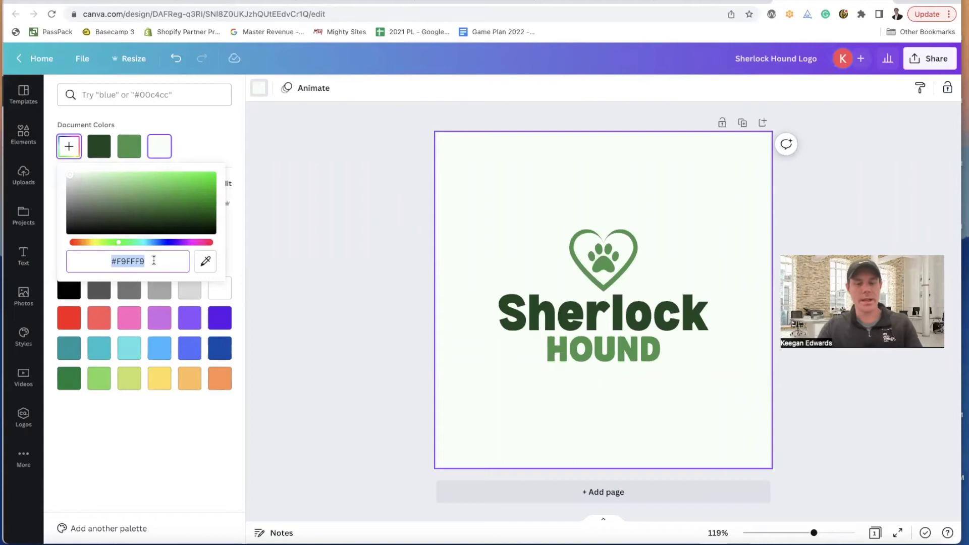
pyautogui.write('#ffffff')
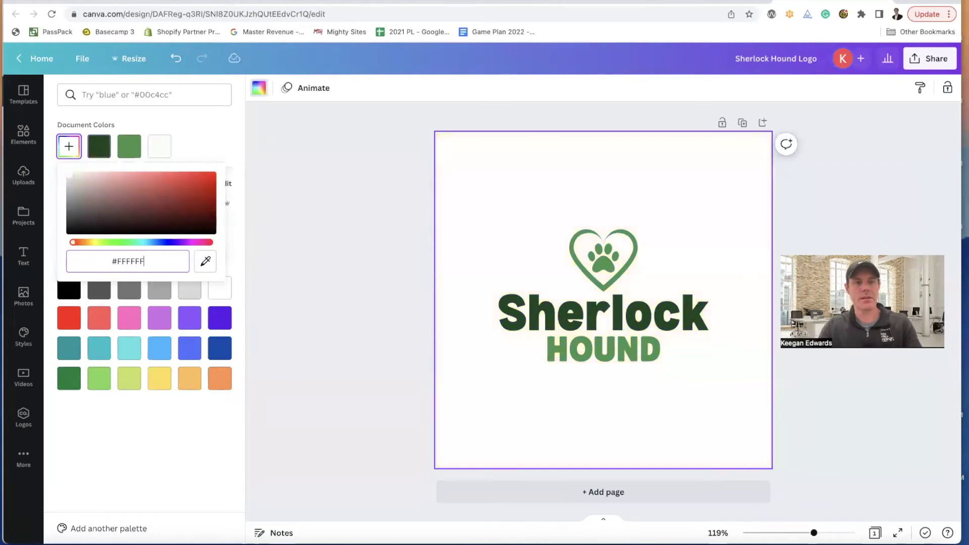
pyautogui.press('Escape')
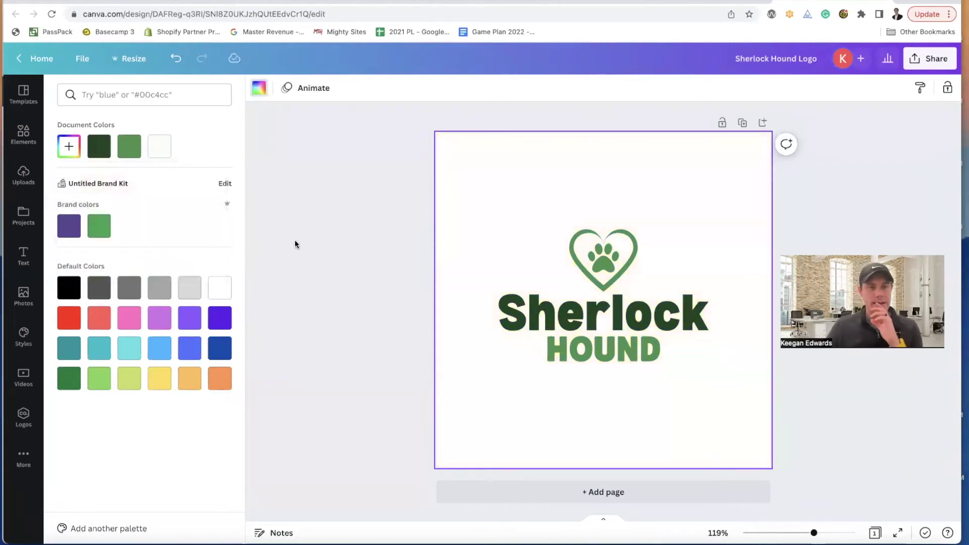
pyautogui.click(296, 244)
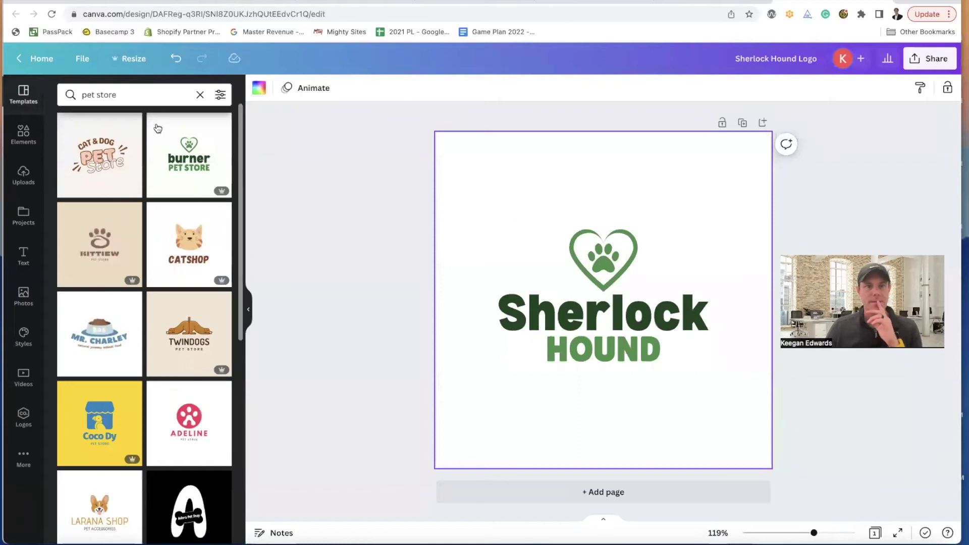
# - Colour the Sherlock and HOUND text with the purple brand colour
pyautogui.click(24, 136)
pyautogui.click(605, 324)
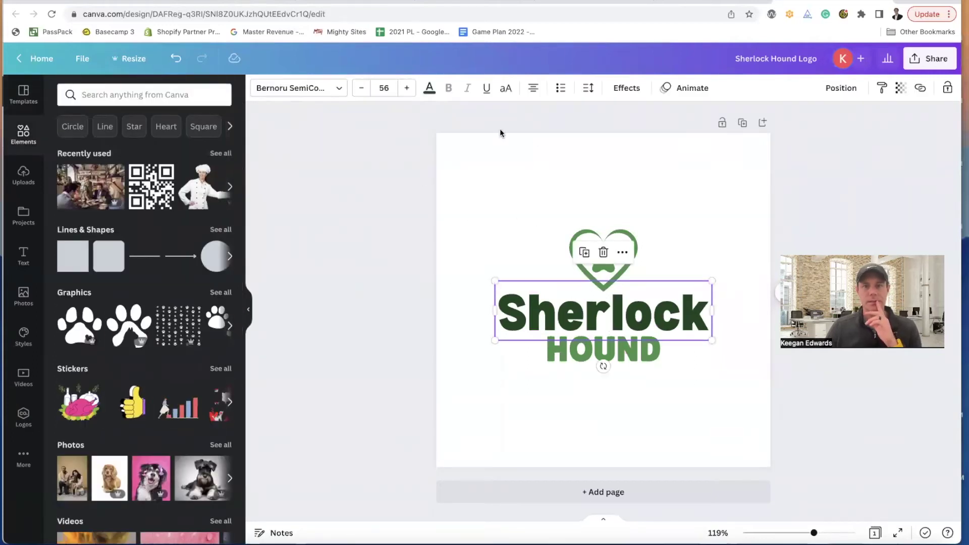
pyautogui.click(430, 89)
pyautogui.click(69, 226)
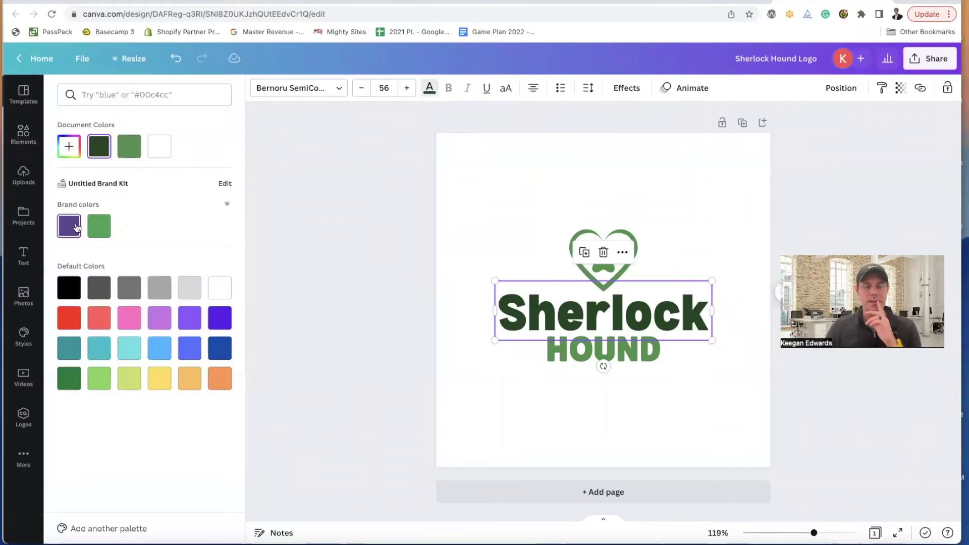
pyautogui.click(601, 359)
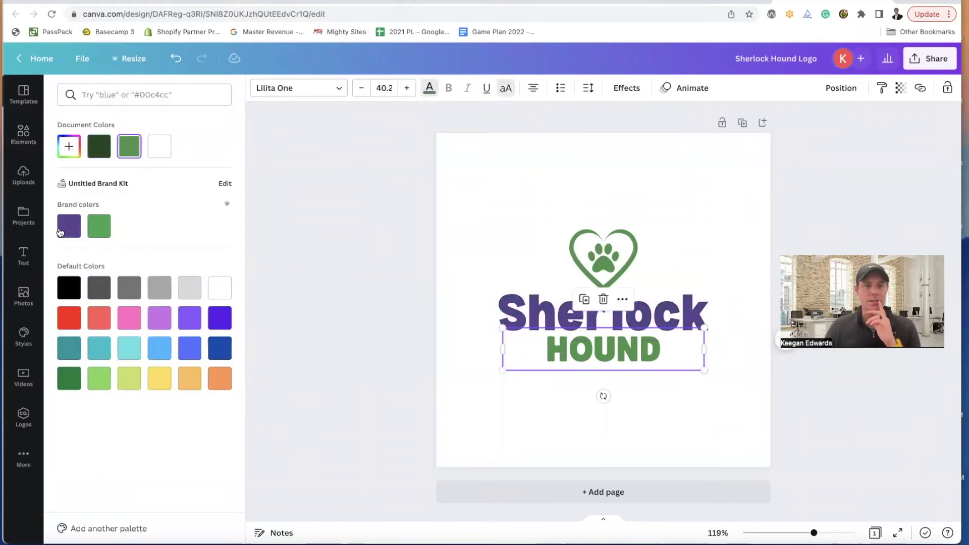
pyautogui.click(60, 232)
# - Recolour the heart paw graphic purple and deselect it to review the logo
pyautogui.click(604, 258)
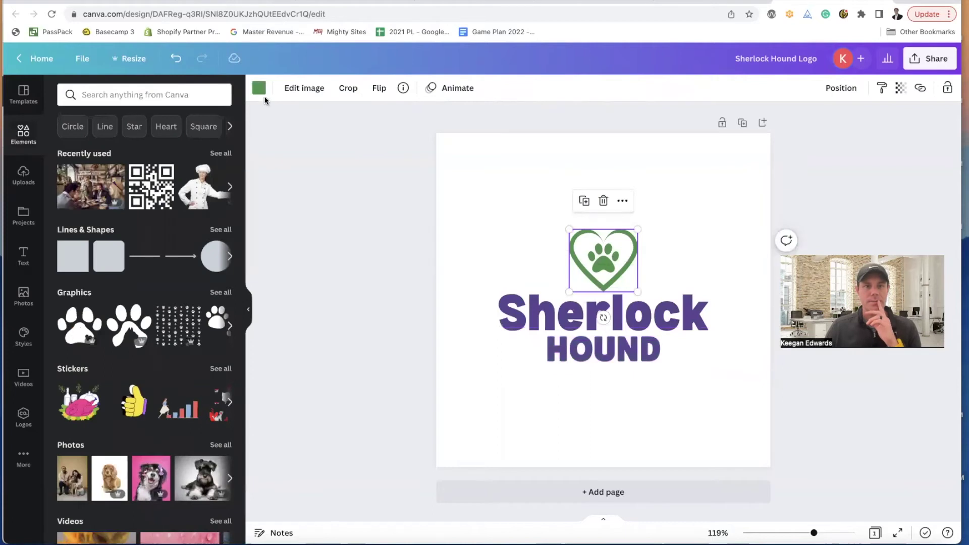
pyautogui.click(259, 89)
pyautogui.click(129, 150)
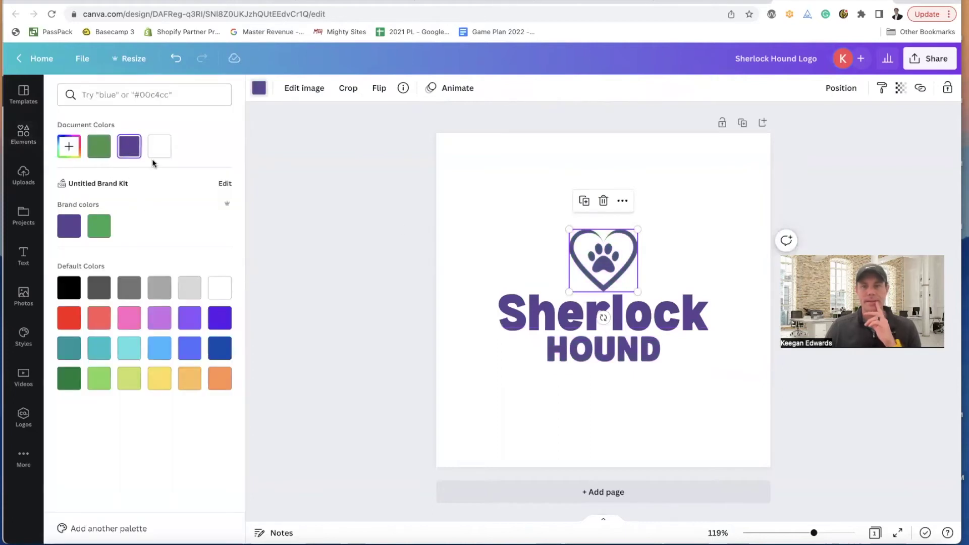
pyautogui.click(414, 223)
pyautogui.click(479, 223)
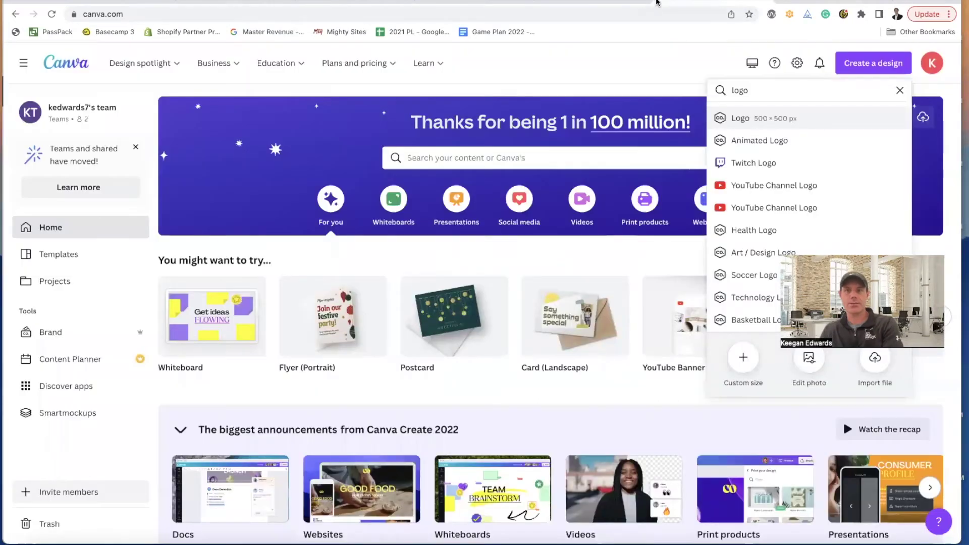
# - Glance at the site editor, then rename the design to 'Sherlock Hound Logo 2'
pyautogui.click(235, 3)
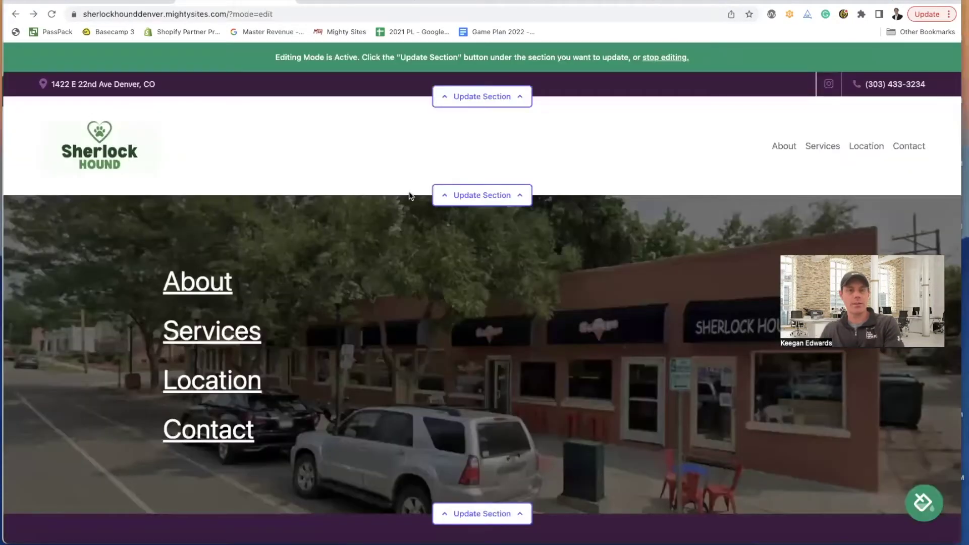
pyautogui.scroll(-3, 408, 196)
pyautogui.scroll(2, 402, 195)
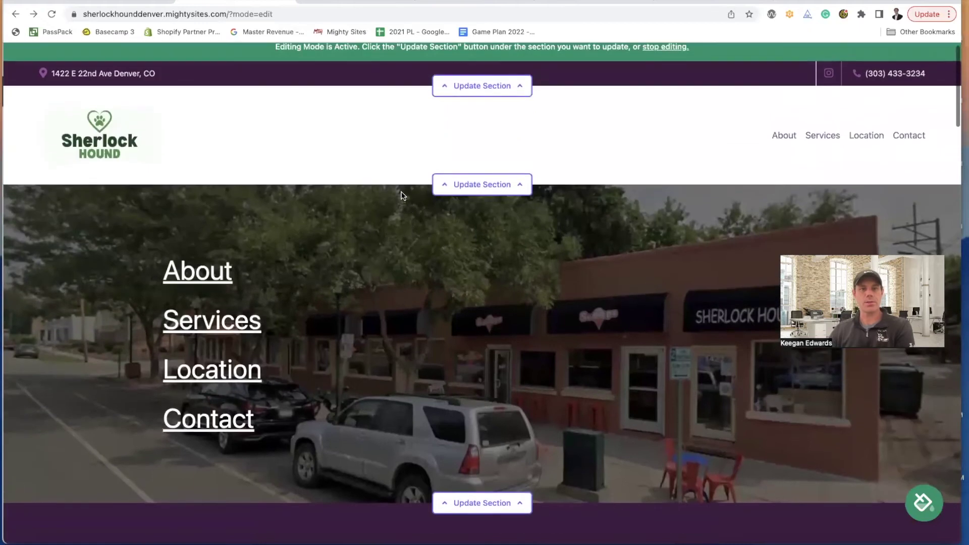
pyautogui.click(802, 2)
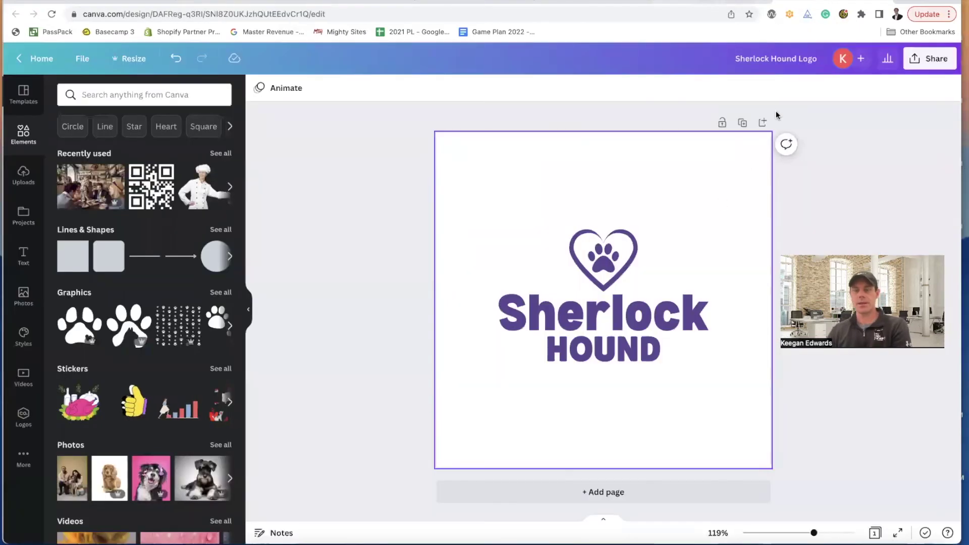
pyautogui.click(822, 58)
pyautogui.write('2')
pyautogui.press('Return')
# - Download the logo design as a JPG file
pyautogui.click(932, 64)
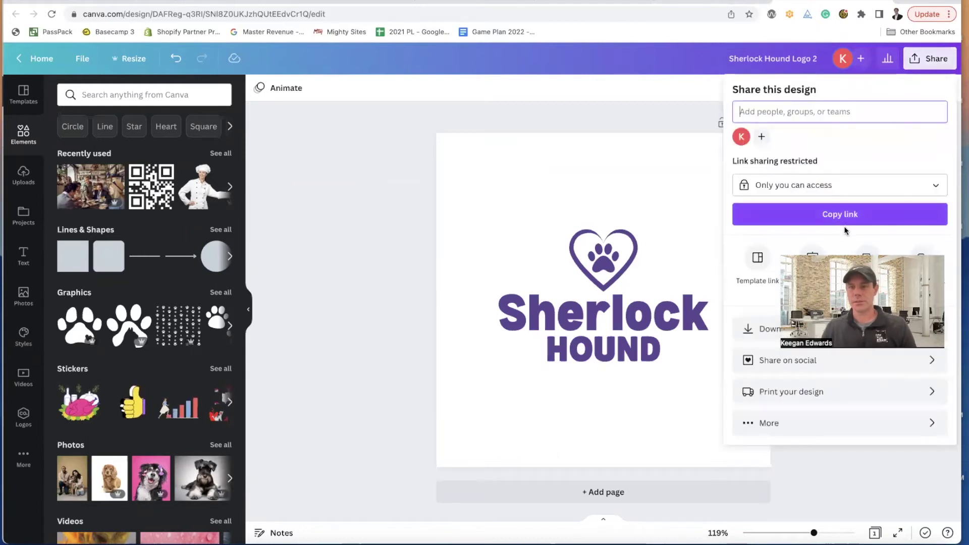
pyautogui.click(759, 329)
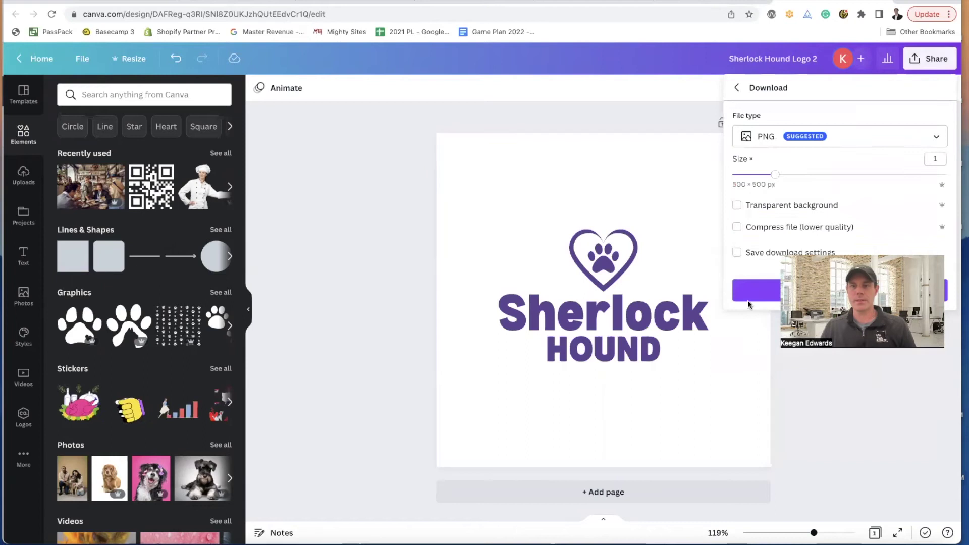
pyautogui.click(784, 140)
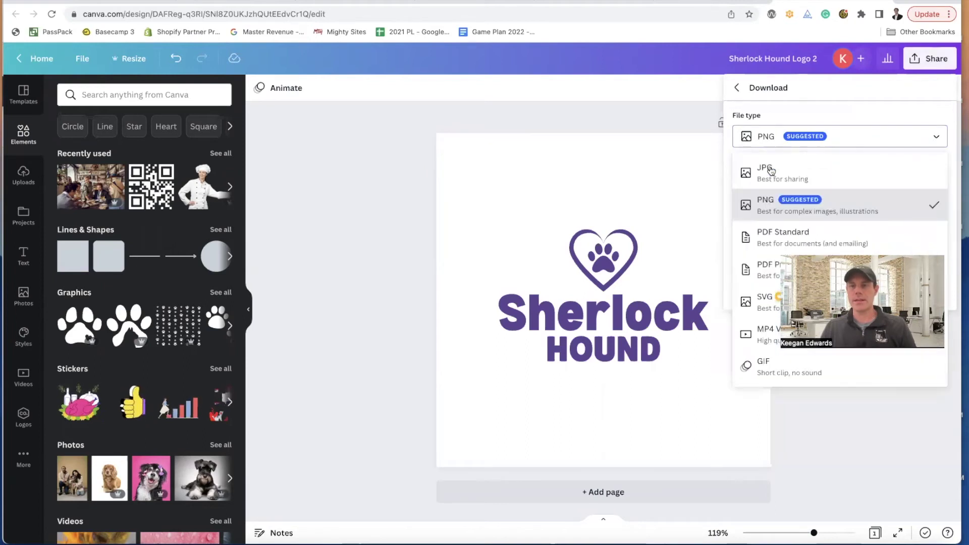
pyautogui.click(770, 185)
pyautogui.click(747, 287)
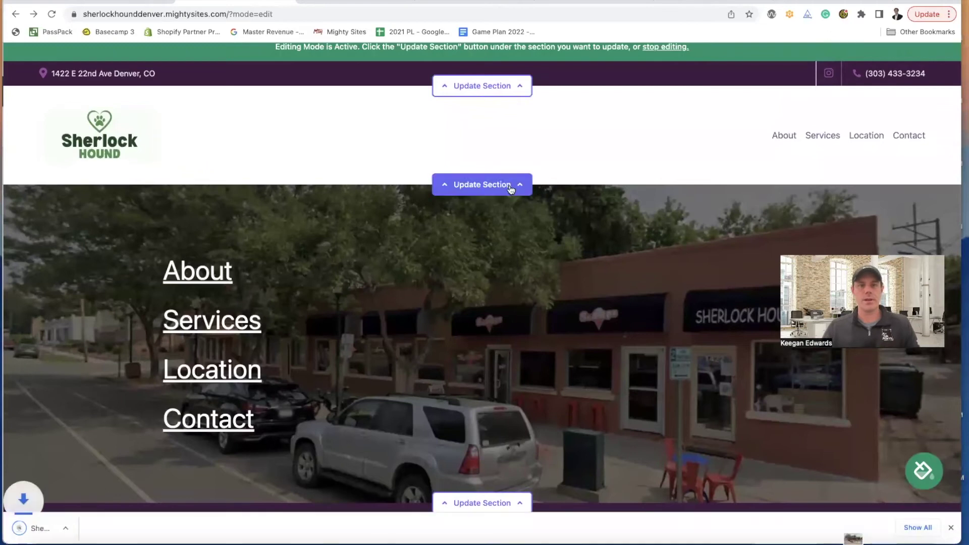
# - Upload Sherlock Hound Logo 2.jpg as the header logo and save it
pyautogui.click(513, 185)
pyautogui.click(253, 260)
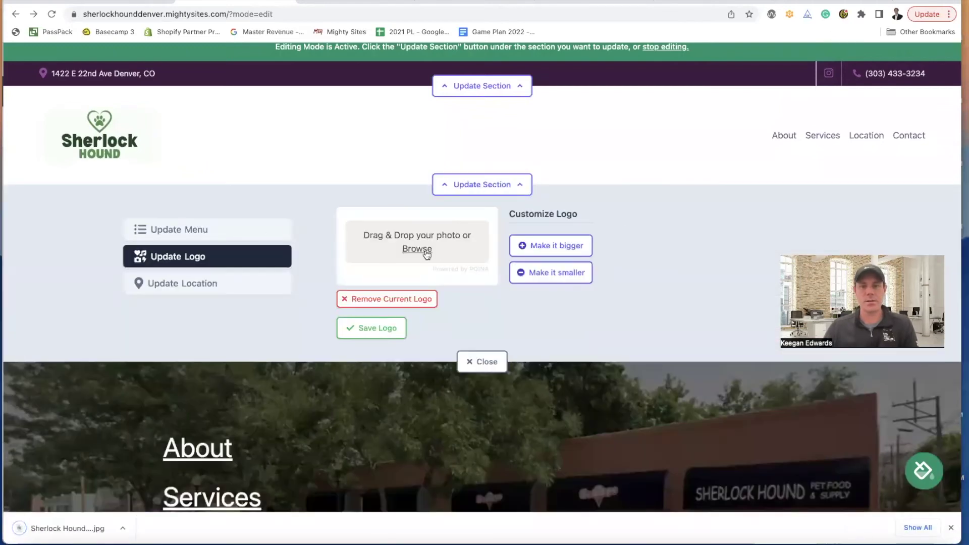
pyautogui.click(424, 250)
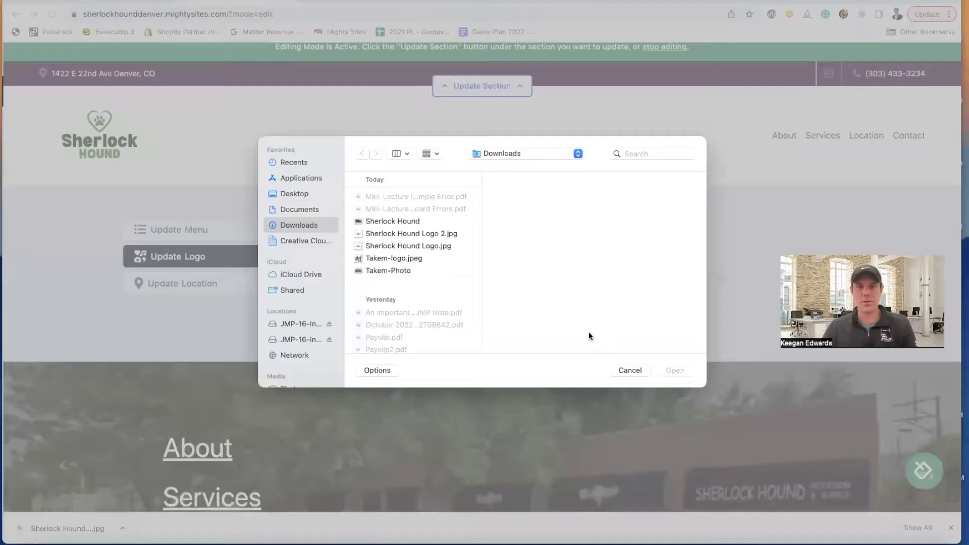
pyautogui.click(412, 233)
pyautogui.click(671, 370)
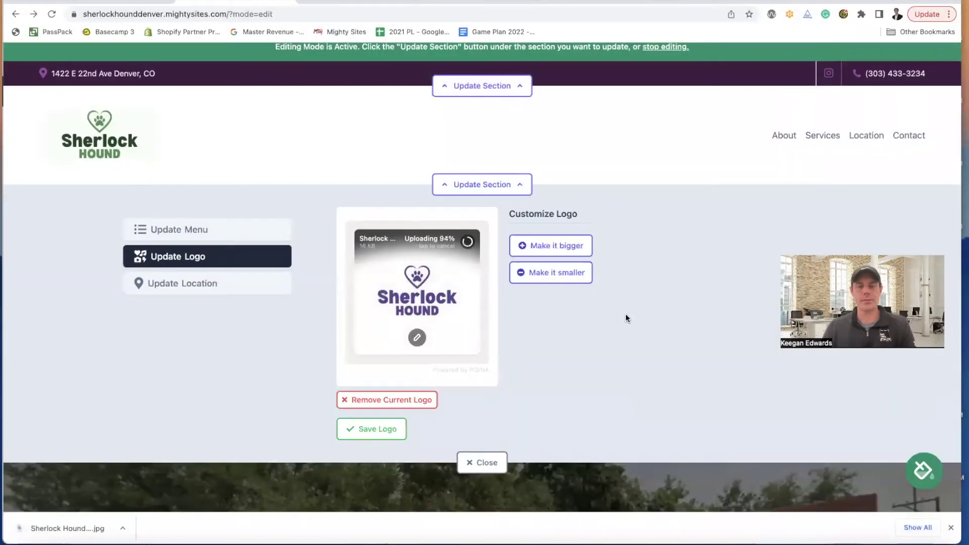
pyautogui.click(373, 429)
# - Crop the empty space above and below the logo, save it, and close the panel
pyautogui.click(417, 338)
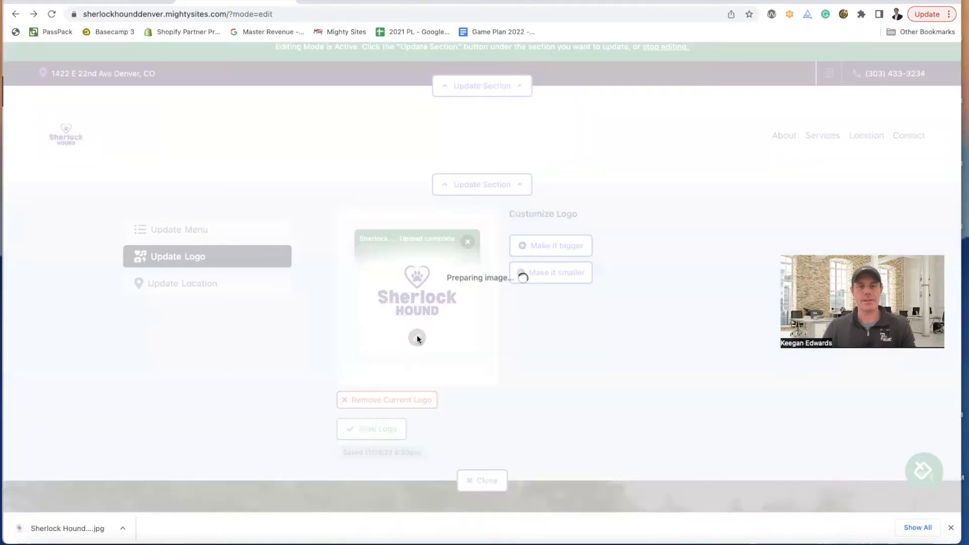
pyautogui.moveTo(362, 132); pyautogui.dragTo(362, 210)
pyautogui.moveTo(644, 415); pyautogui.dragTo(639, 328)
pyautogui.click(938, 61)
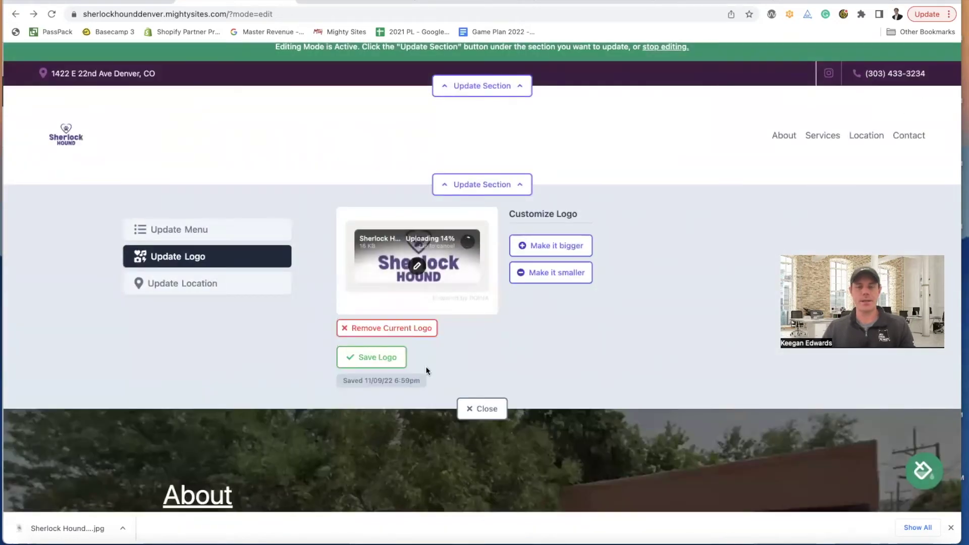
pyautogui.click(378, 368)
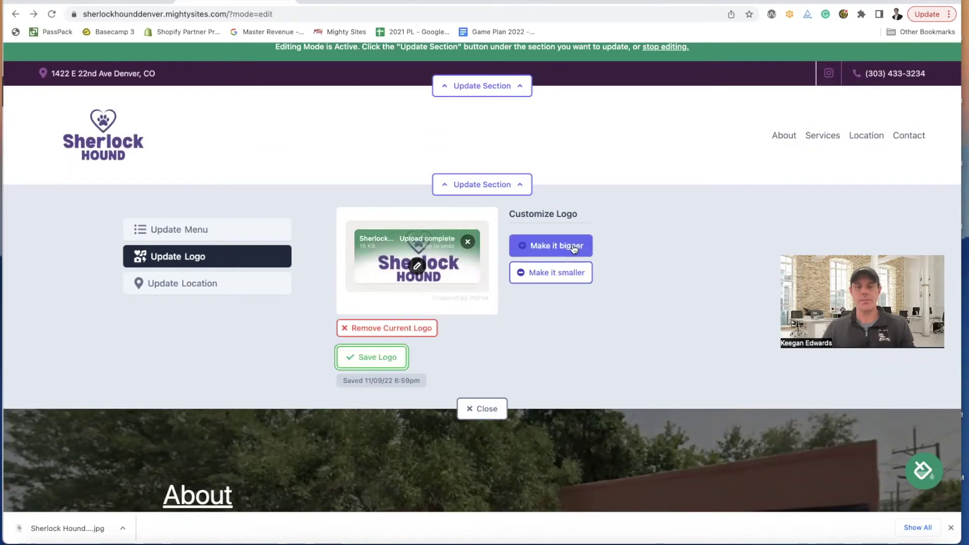
pyautogui.click(492, 412)
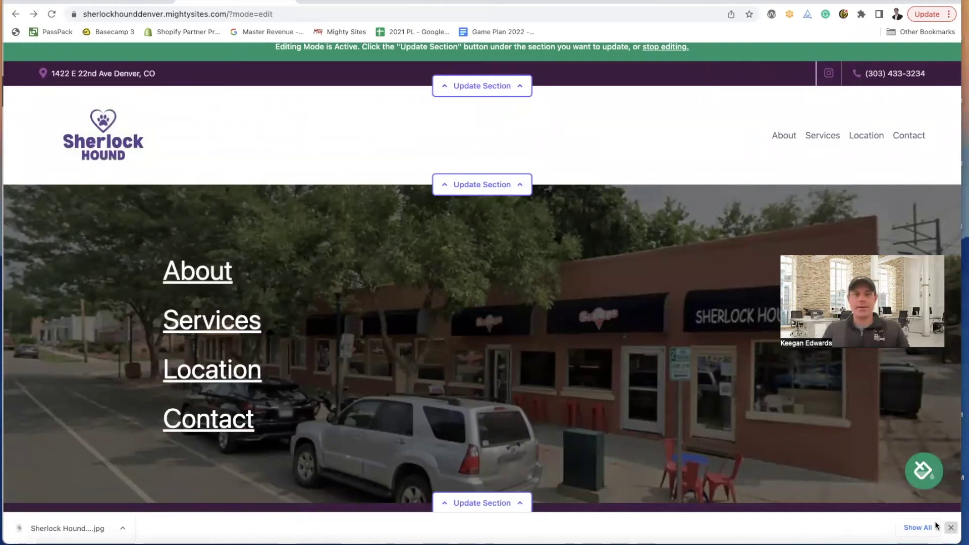
pyautogui.scroll(-6, 610, 362)
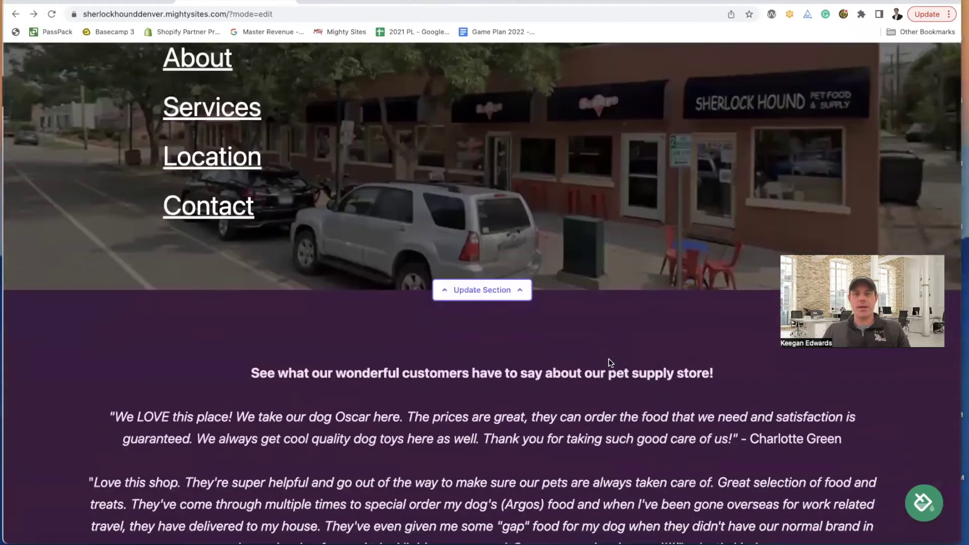
pyautogui.scroll(-6, 609, 360)
pyautogui.scroll(-10, 609, 359)
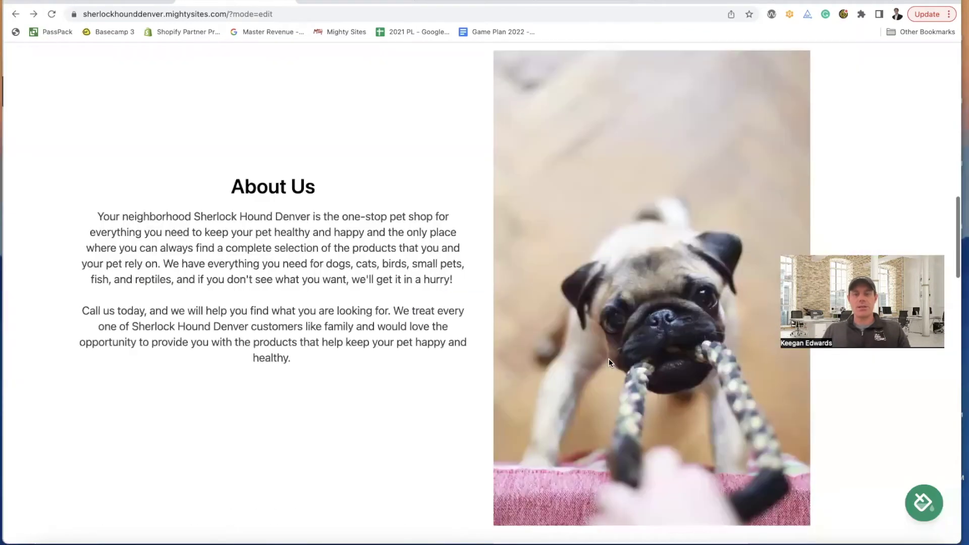
pyautogui.scroll(-6, 608, 360)
pyautogui.scroll(-10, 609, 360)
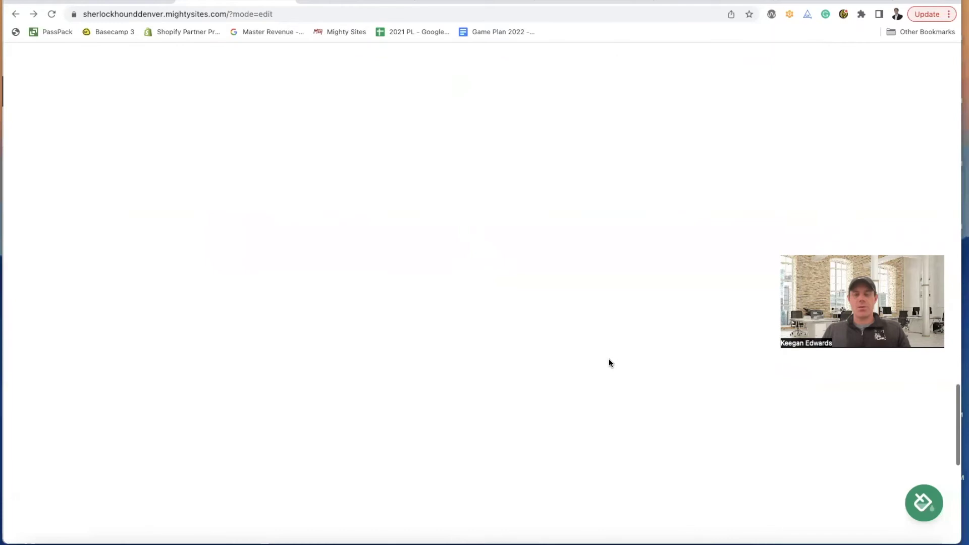
pyautogui.scroll(-4, 610, 362)
pyautogui.scroll(-10, 610, 360)
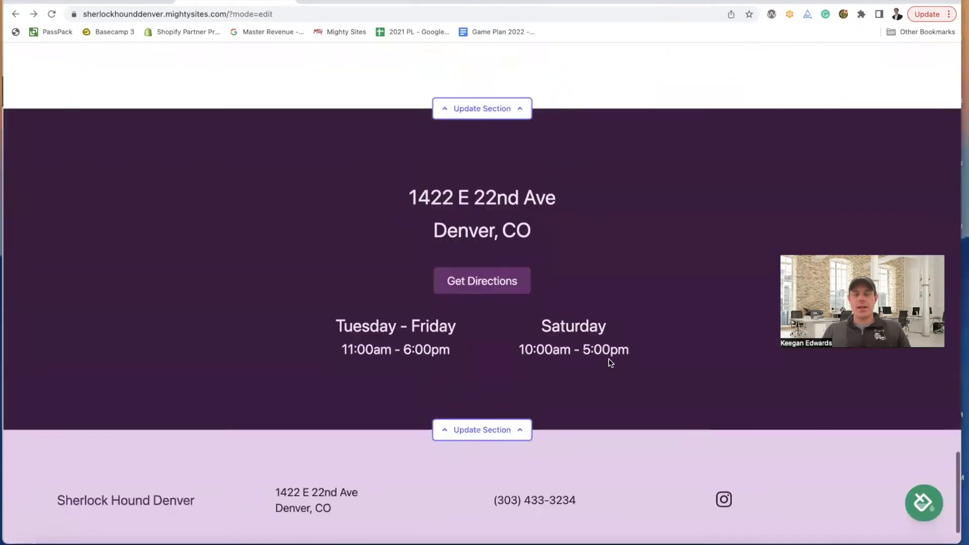
pyautogui.scroll(8, 610, 362)
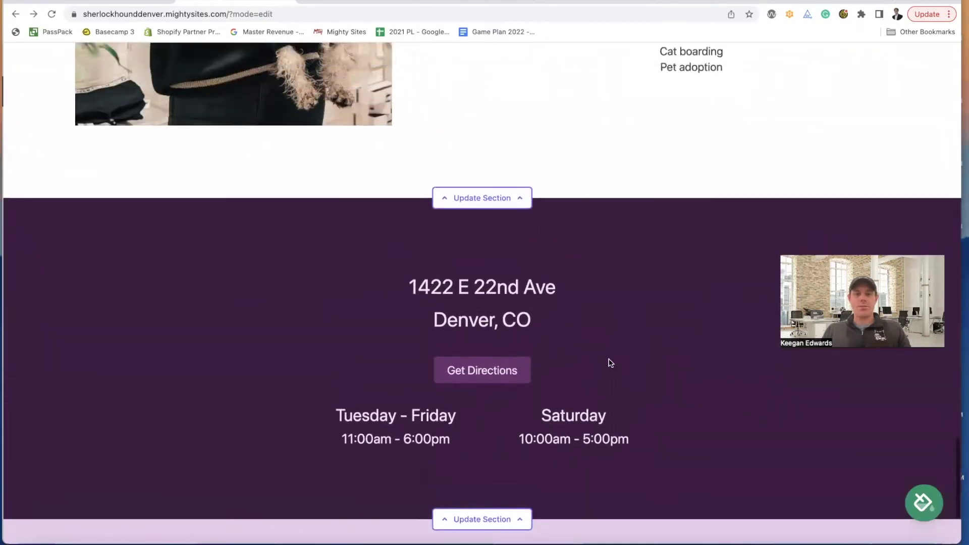
pyautogui.scroll(8, 609, 362)
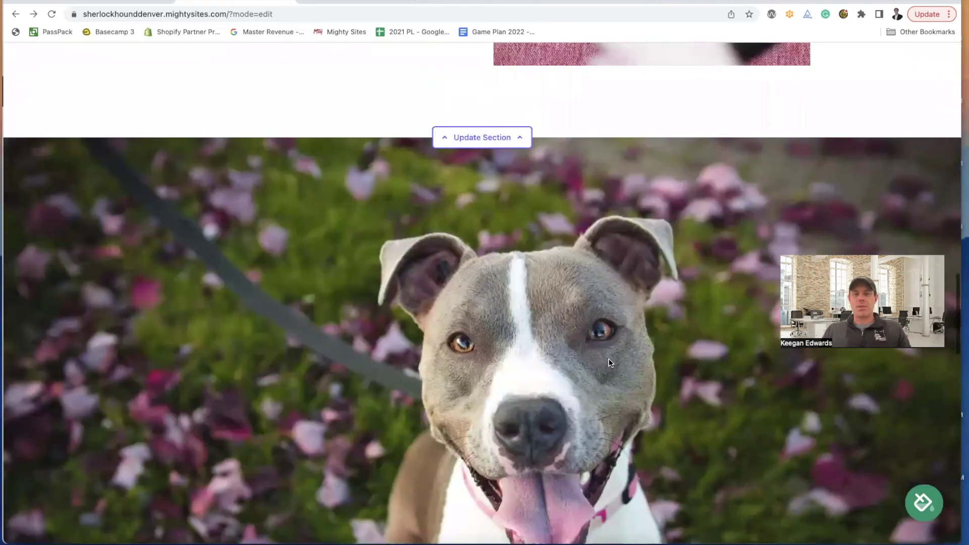
pyautogui.scroll(8, 610, 361)
pyautogui.scroll(10, 610, 361)
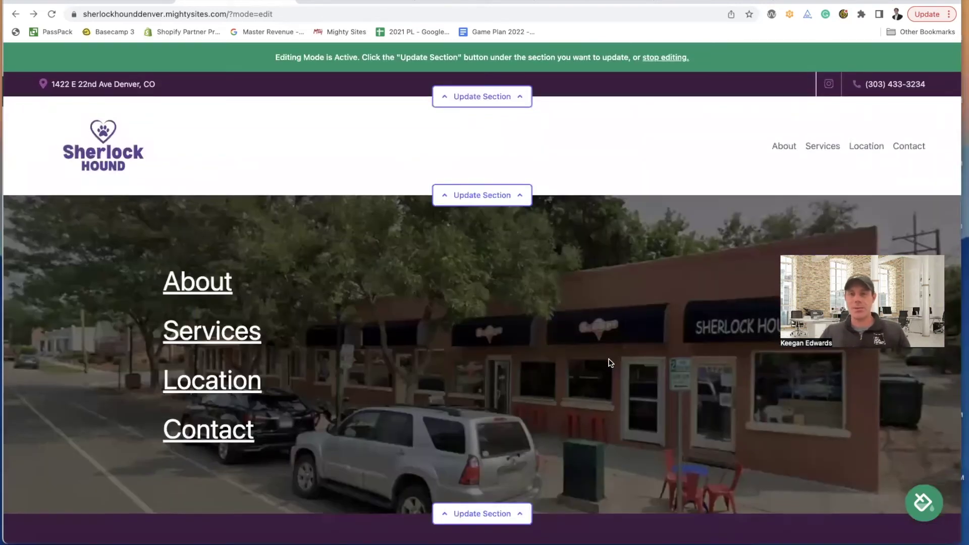
# - Stop editing and open the live Sherlock Hound Denver site from its dashboard
pyautogui.click(652, 59)
pyautogui.click(602, 58)
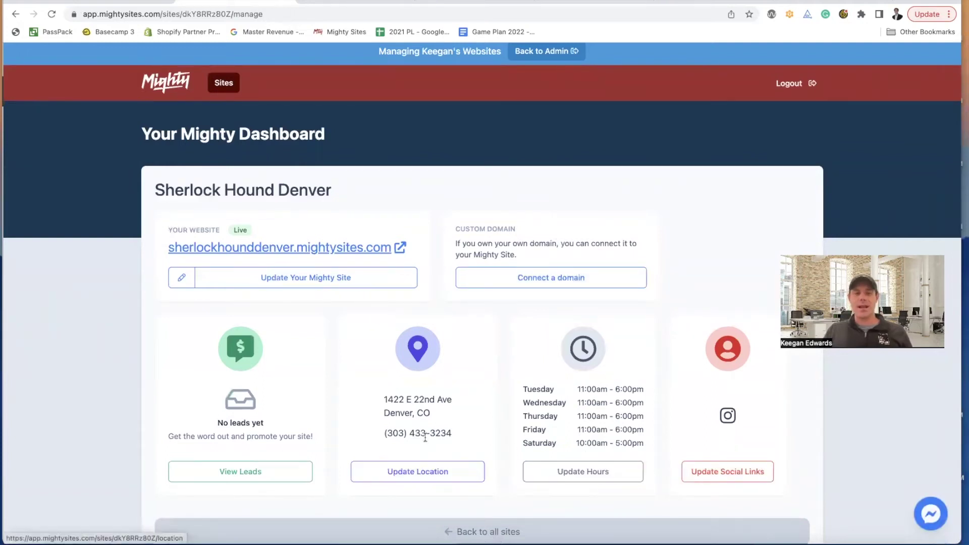
pyautogui.click(356, 248)
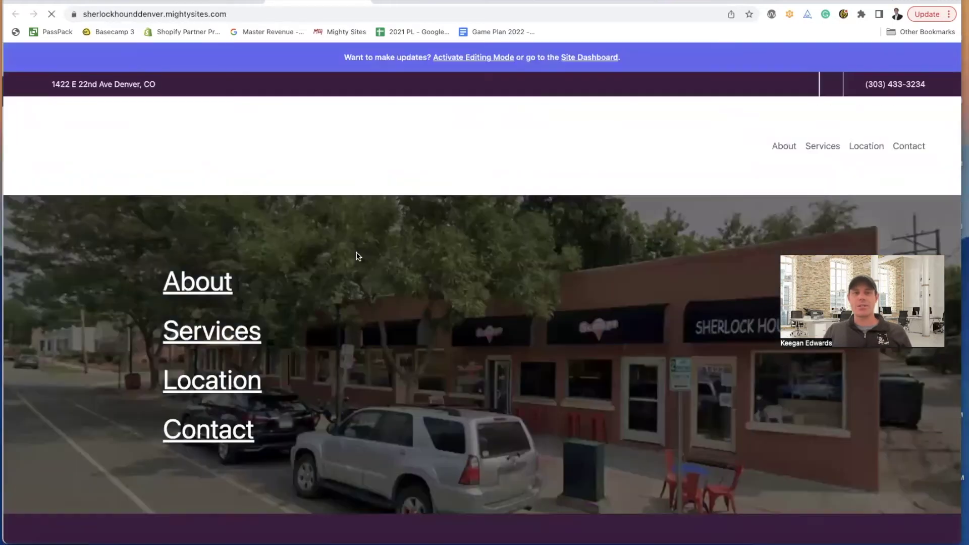
# - Scroll through the live site, then return to the site's dashboard
pyautogui.scroll(-9, 389, 276)
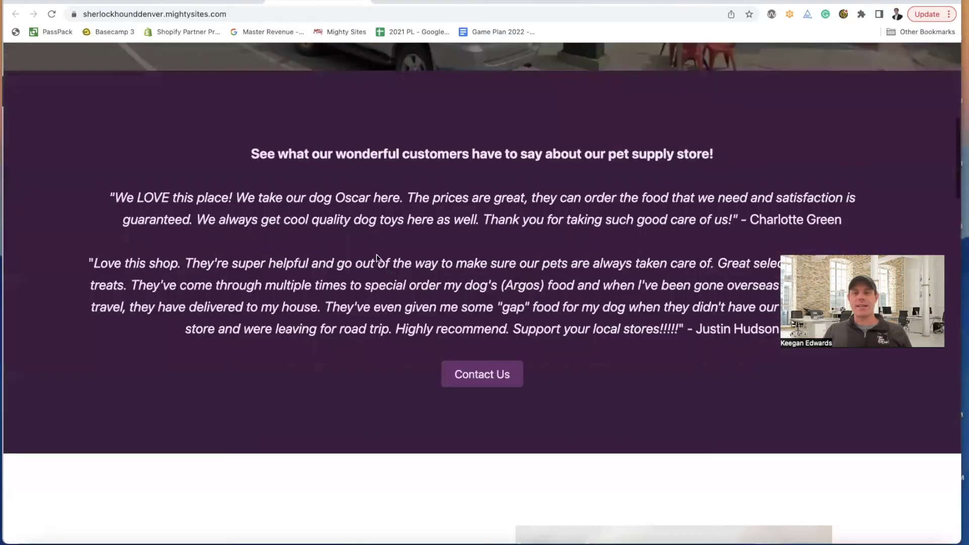
pyautogui.scroll(9, 385, 252)
pyautogui.scroll(-4, 387, 251)
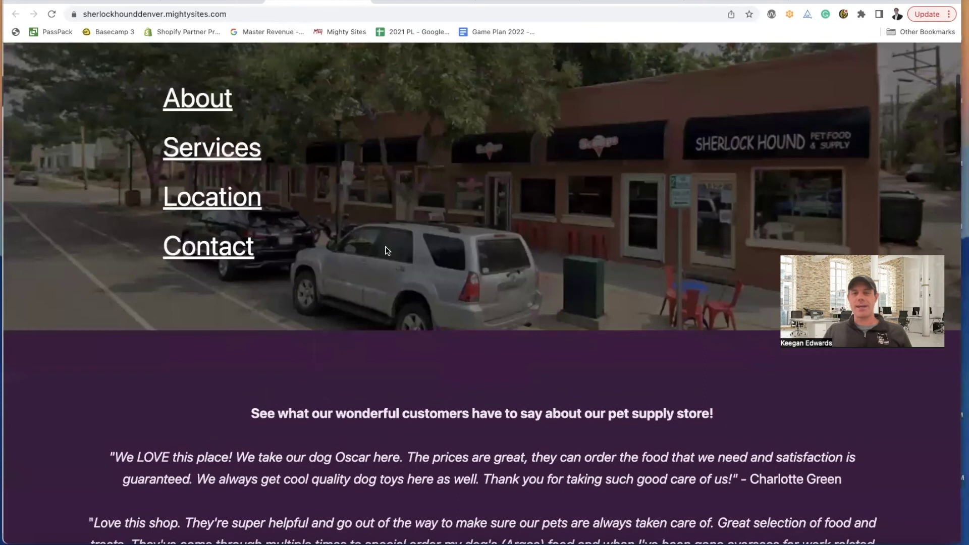
pyautogui.scroll(-20, 388, 251)
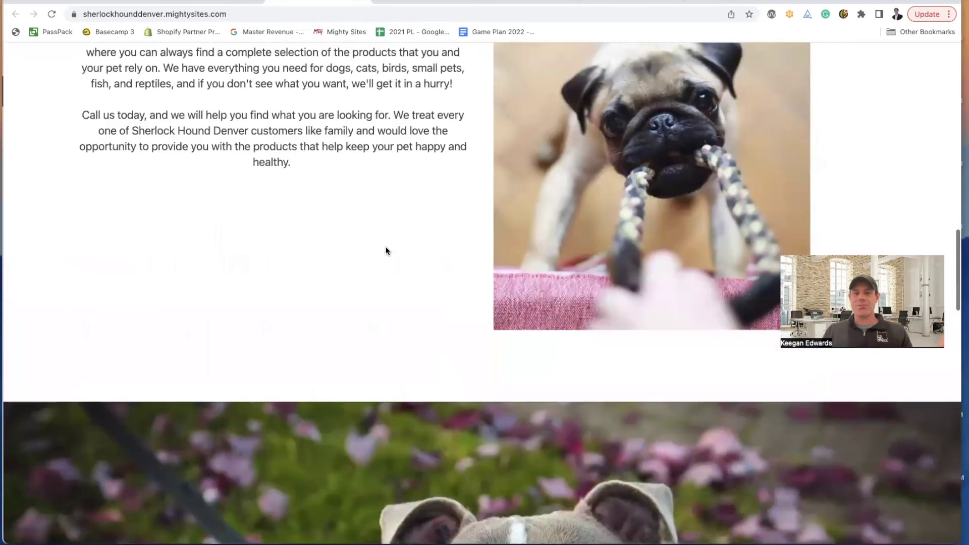
pyautogui.scroll(-20, 387, 251)
pyautogui.scroll(20, 387, 251)
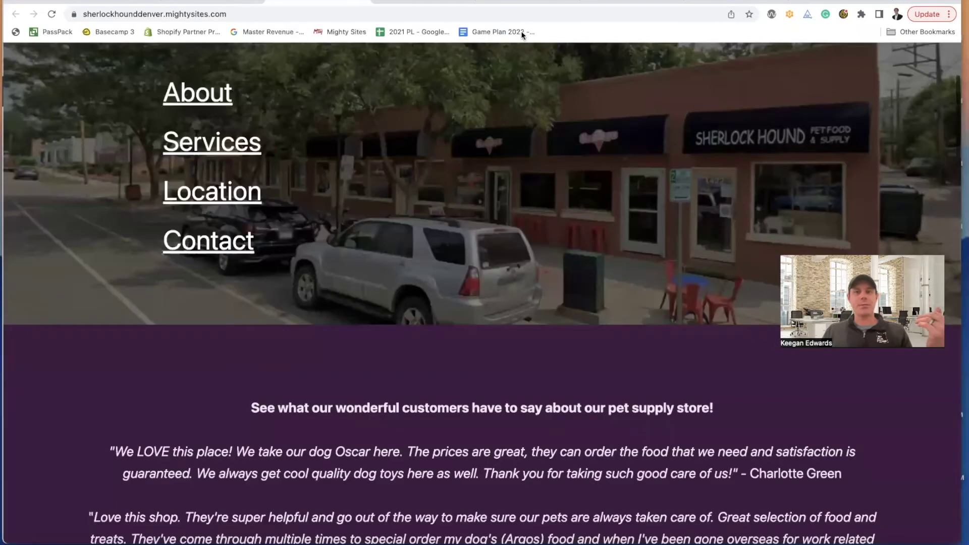
pyautogui.scroll(4, 329, 101)
pyautogui.click(584, 58)
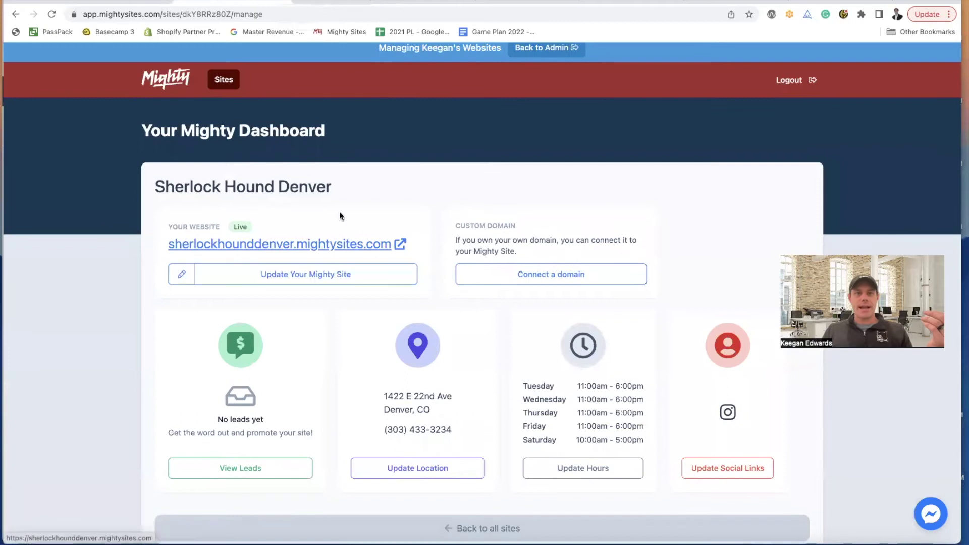
pyautogui.scroll(-2, 604, 515)
# - From the list of all sites, start creating a new website
pyautogui.click(551, 496)
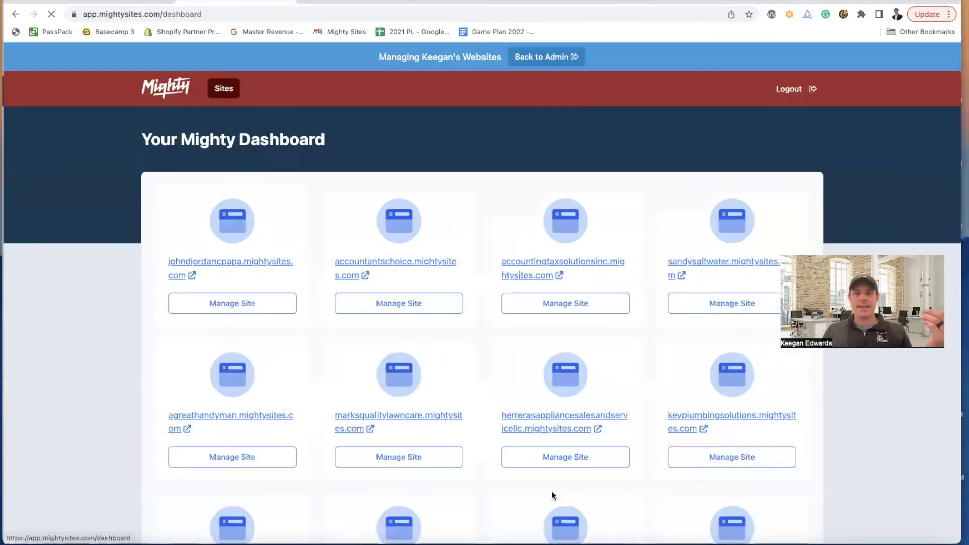
pyautogui.scroll(-10, 552, 490)
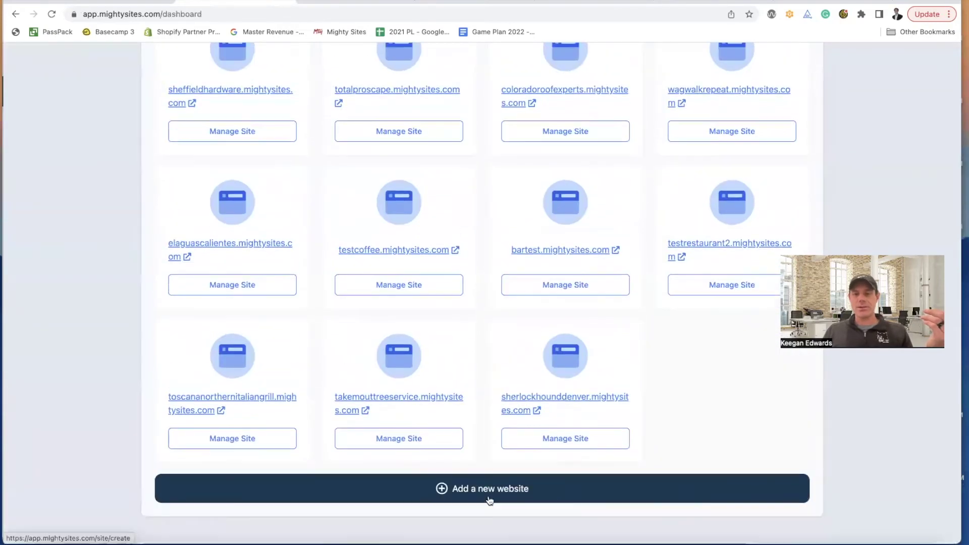
pyautogui.click(493, 499)
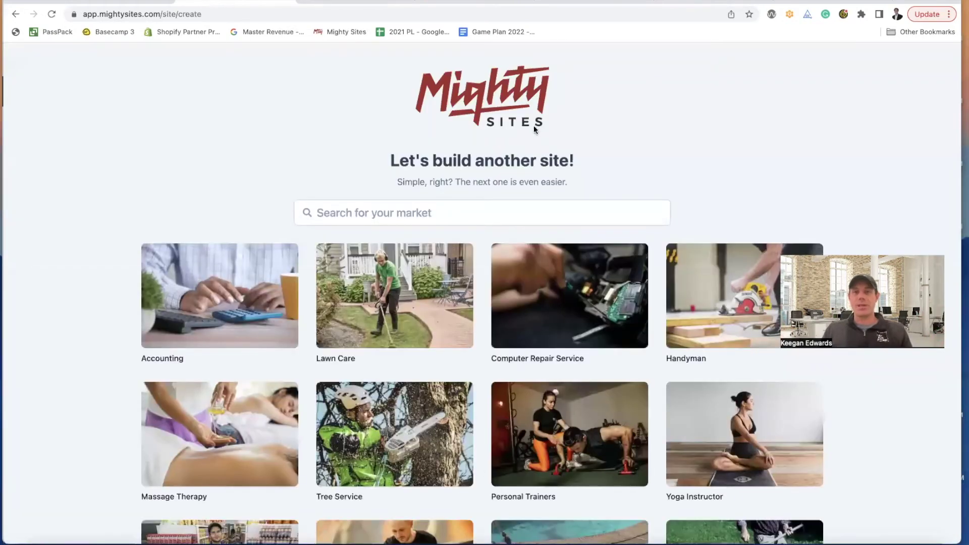
# - Check the Phở Hong search results, close the old Maps photo tab, and focus the market search box
pyautogui.click(508, 5)
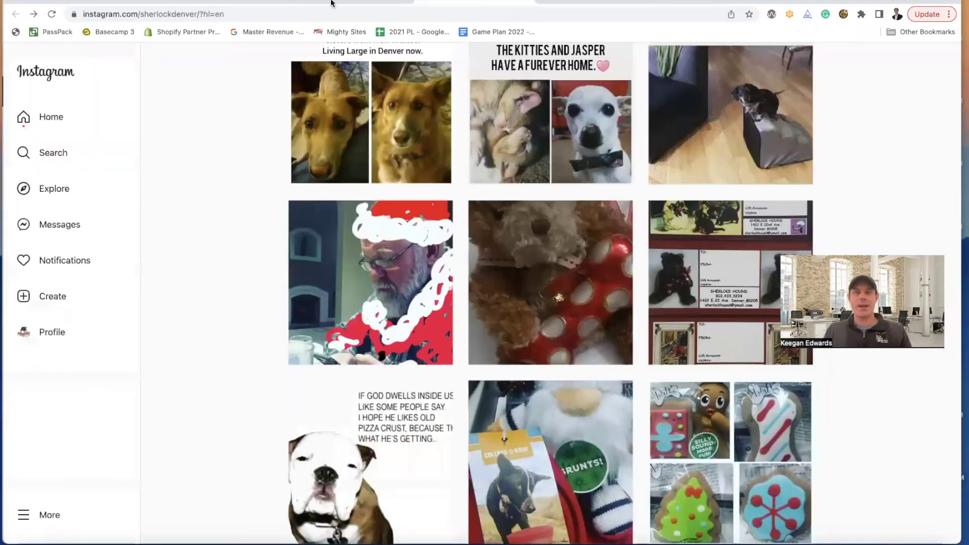
pyautogui.click(331, 2)
pyautogui.click(405, 2)
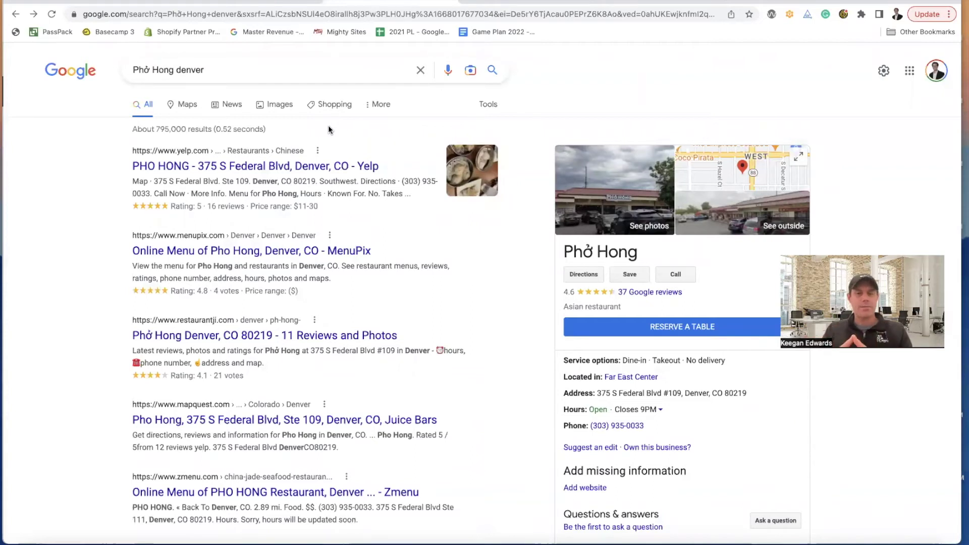
pyautogui.click(230, 2)
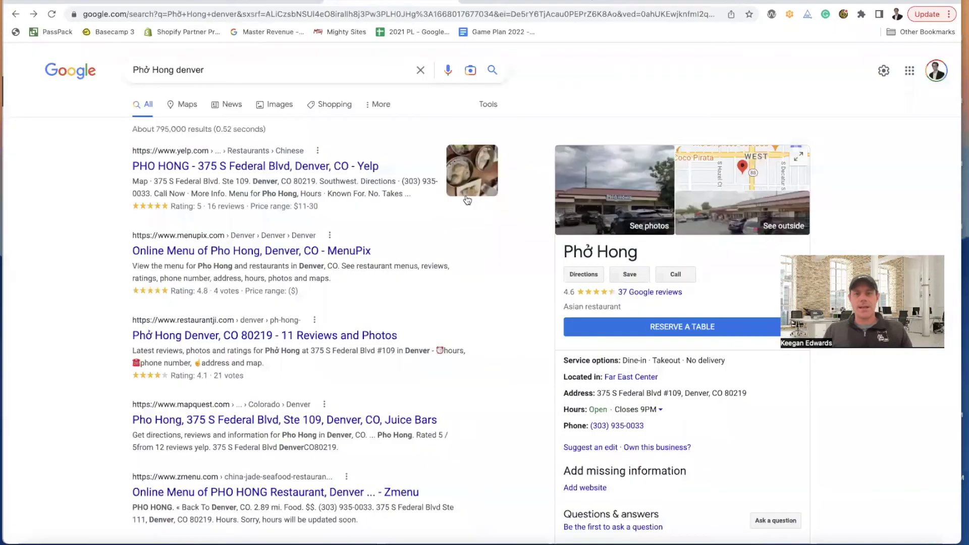
pyautogui.click(393, 3)
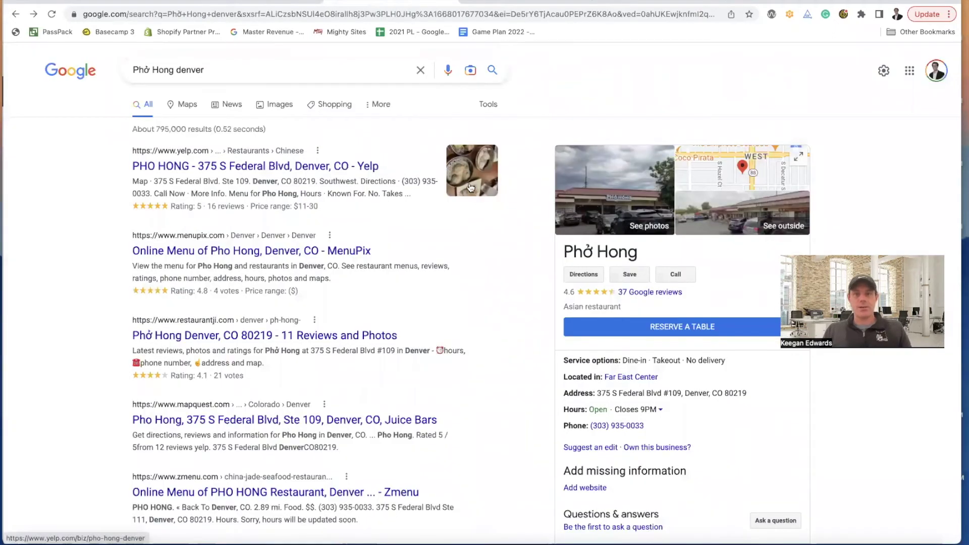
pyautogui.click(272, 2)
pyautogui.click(400, 220)
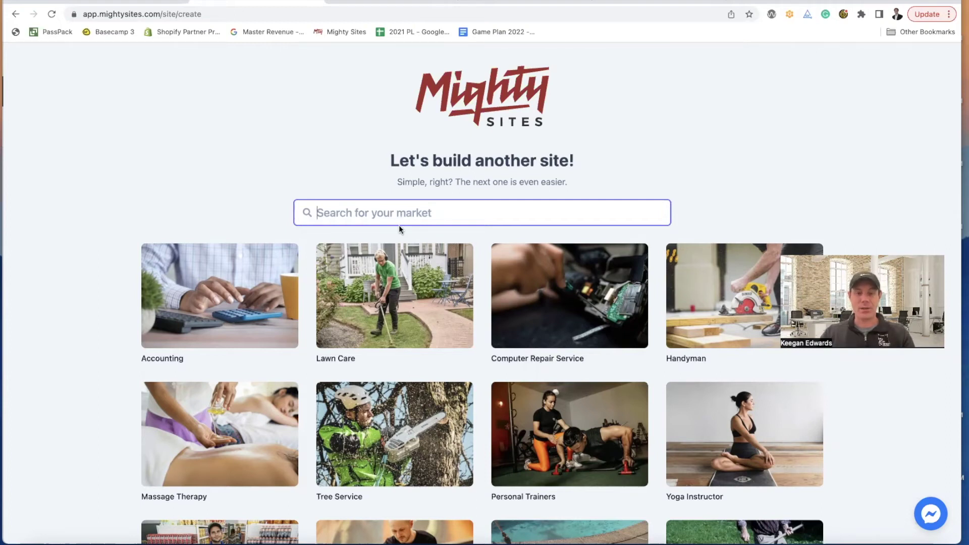
# - Choose the Asian Restaurant market and paste 'Phở Hong' from Google as the company name
pyautogui.write('asian')
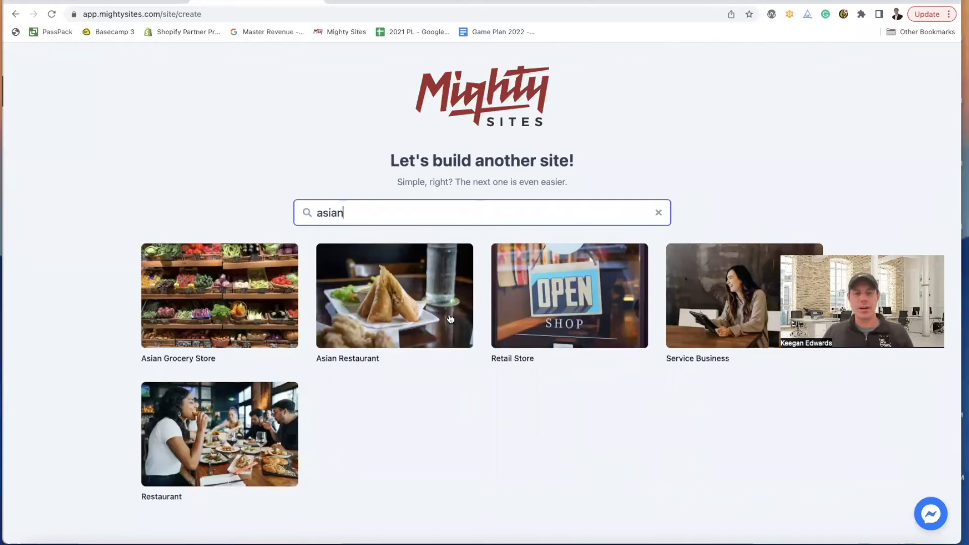
pyautogui.click(360, 309)
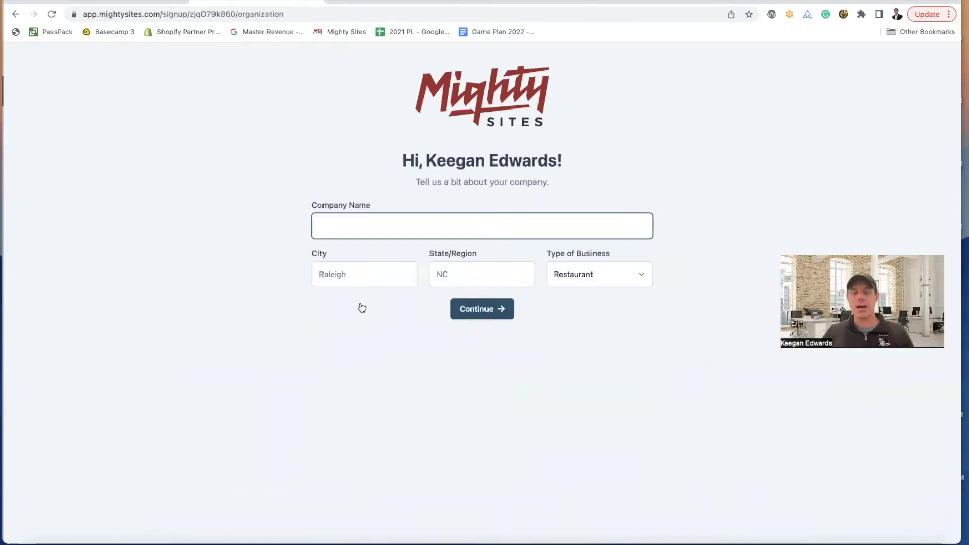
pyautogui.hotkey('ctrl', 'Tab')
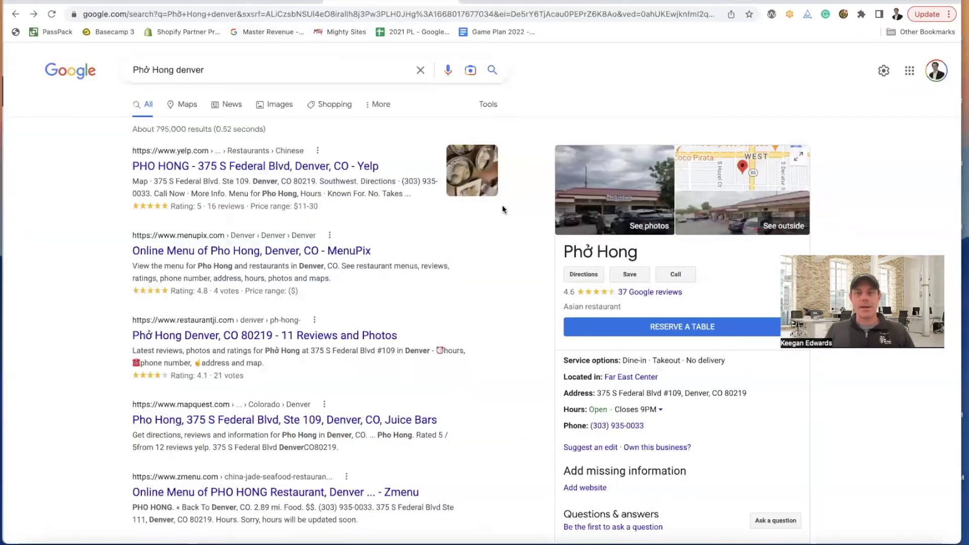
pyautogui.moveTo(649, 244); pyautogui.dragTo(566, 254)
pyautogui.press('super+c')
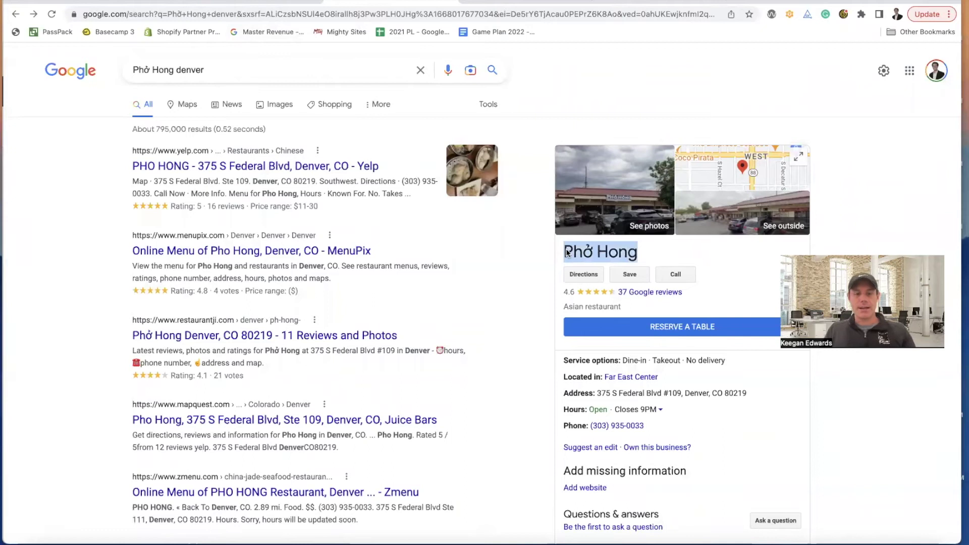
pyautogui.click(274, 2)
pyautogui.press('super+v')
# - Enter Denver as the city and CO as the state, then continue
pyautogui.click(367, 279)
pyautogui.click(368, 3)
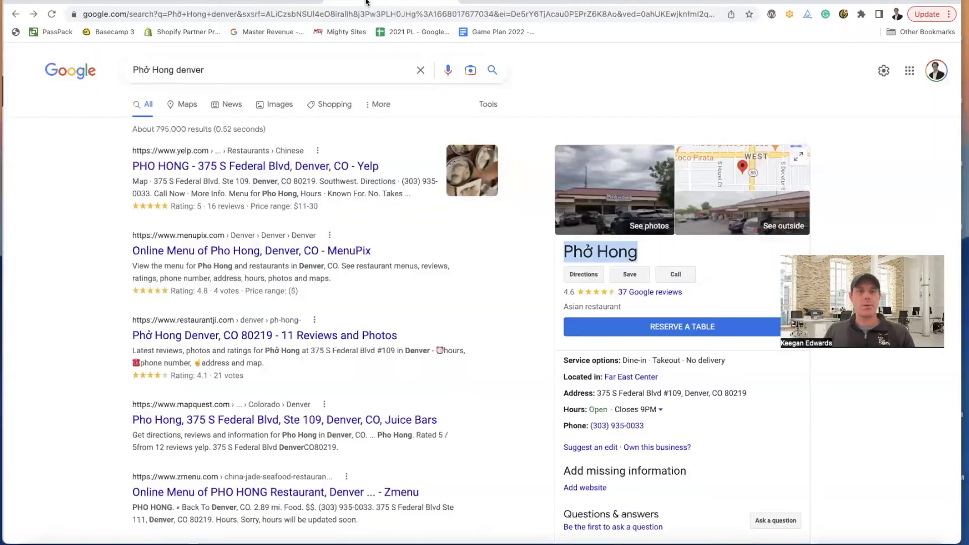
pyautogui.scroll(-1, 621, 326)
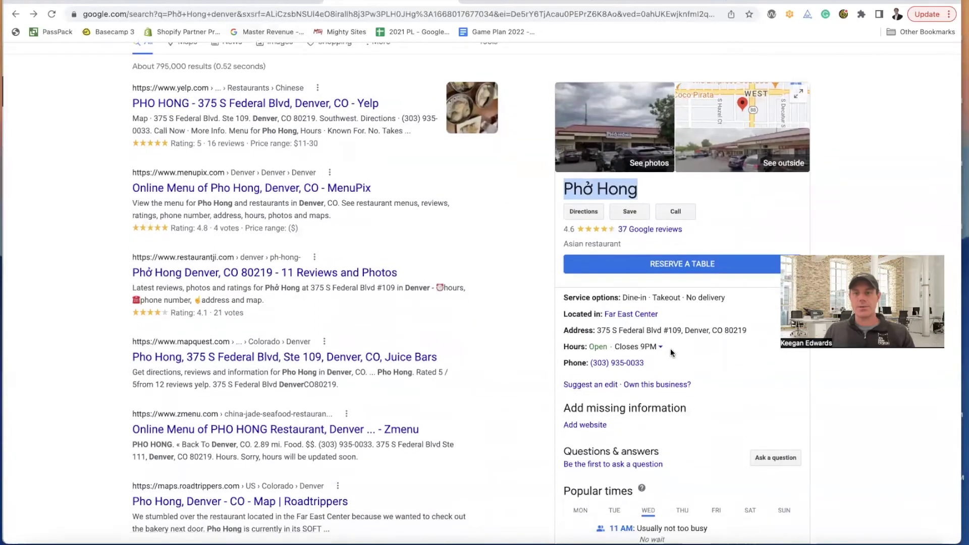
pyautogui.click(275, 3)
pyautogui.click(369, 5)
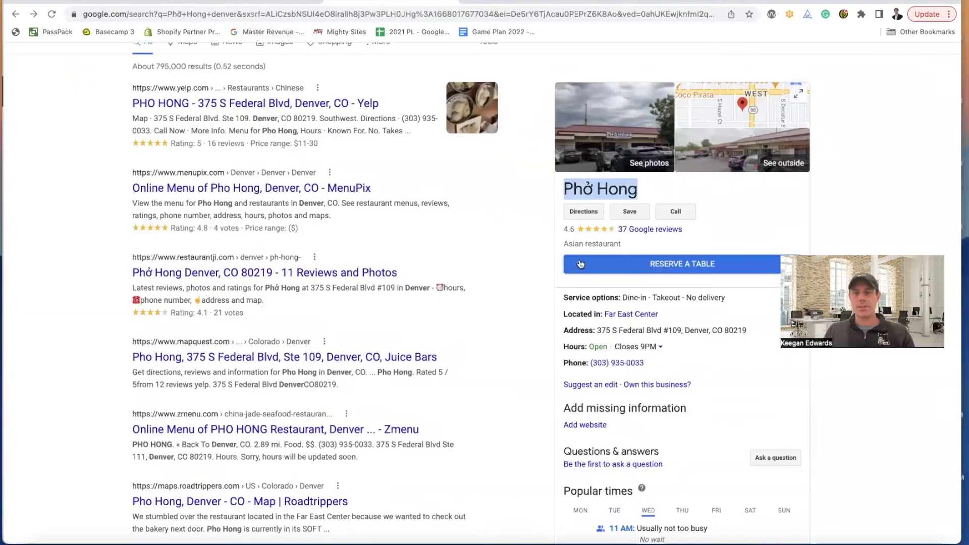
pyautogui.click(241, 2)
pyautogui.write('Denver')
pyautogui.press('Tab')
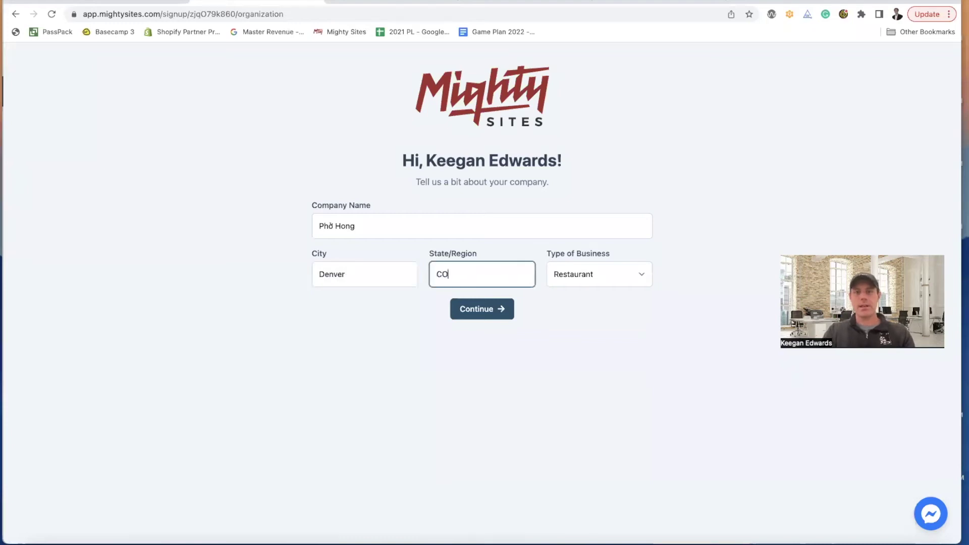
pyautogui.click(510, 316)
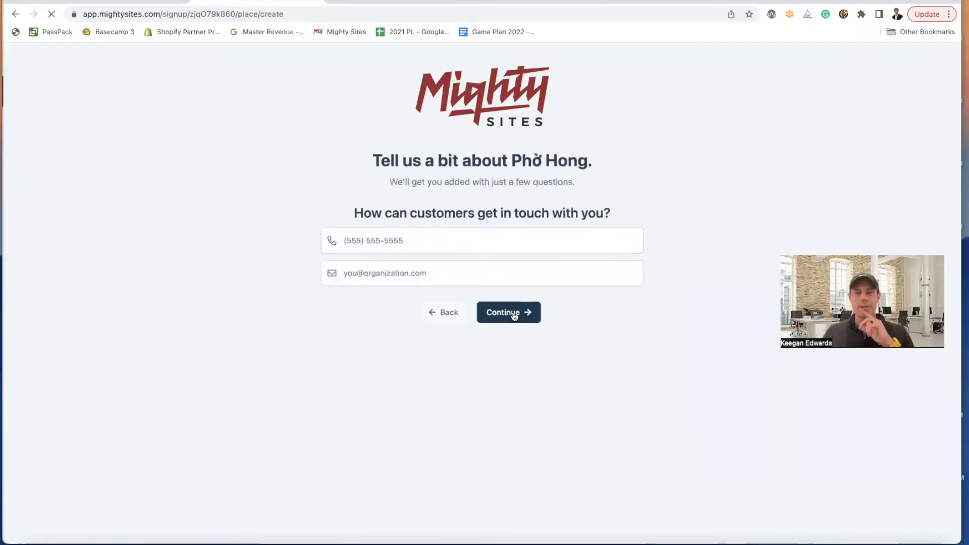
# - Copy the phone number from Phở Hong's Google knowledge panel into the business phone field
pyautogui.click(339, 2)
pyautogui.scroll(-1, 690, 317)
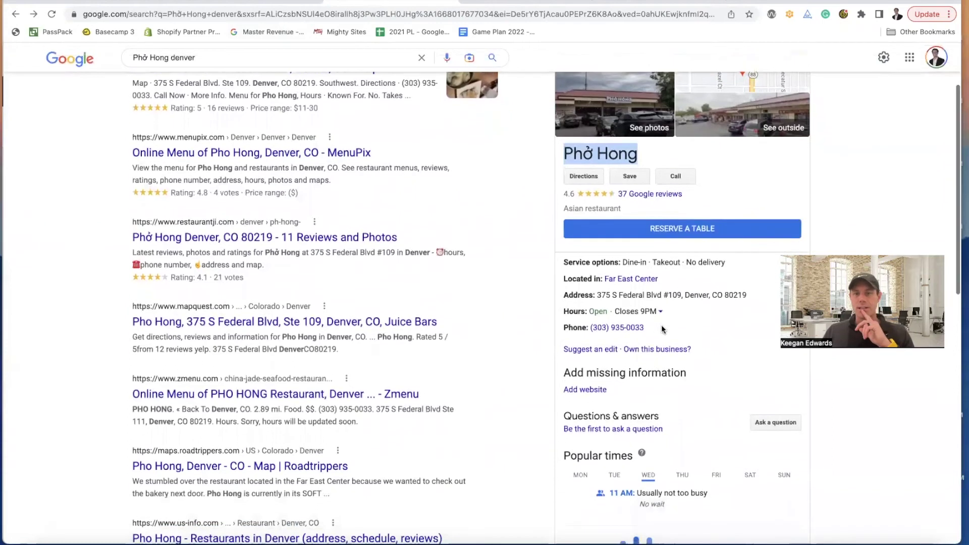
pyautogui.moveTo(646, 328); pyautogui.dragTo(589, 329)
pyautogui.hotkey('ctrl', 'c')
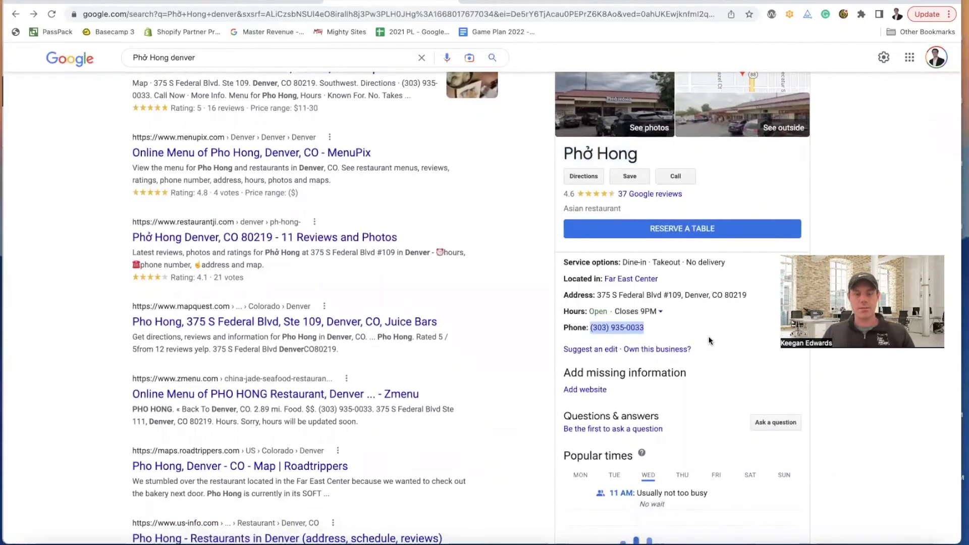
pyautogui.click(283, 2)
pyautogui.click(365, 233)
pyautogui.hotkey('ctrl', 'v')
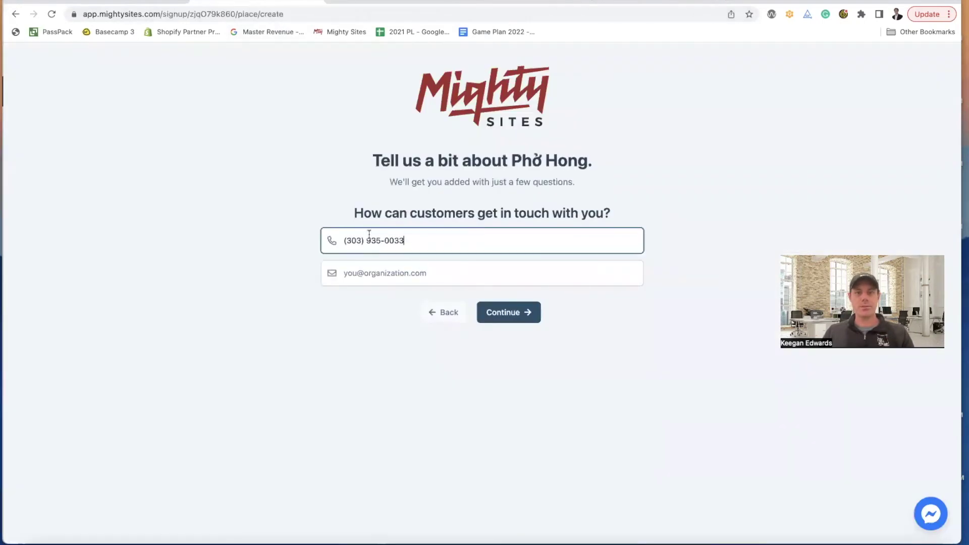
pyautogui.click(353, 4)
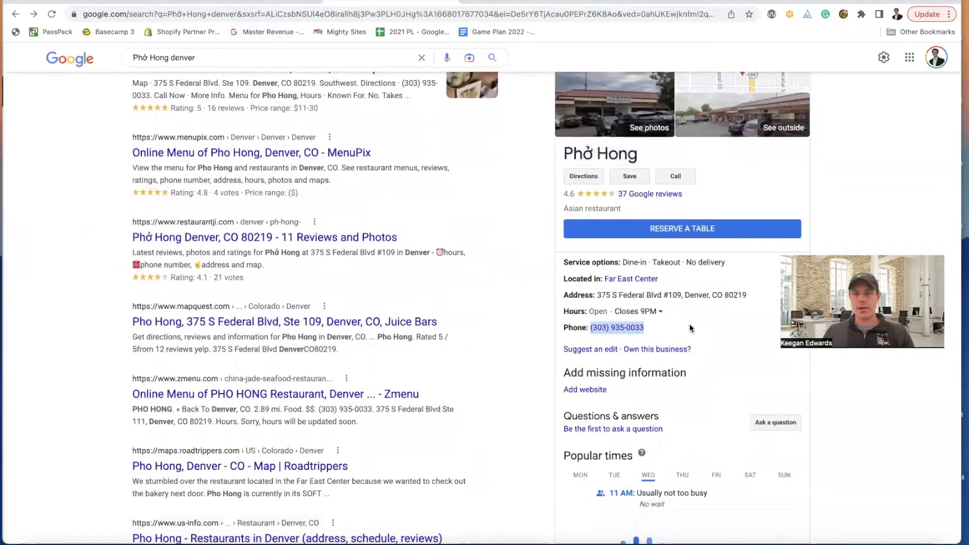
# - Scroll through Phở Hong's Google listing, then return to the signup's contact step
pyautogui.click(316, 2)
pyautogui.click(352, 2)
pyautogui.scroll(-1, 692, 334)
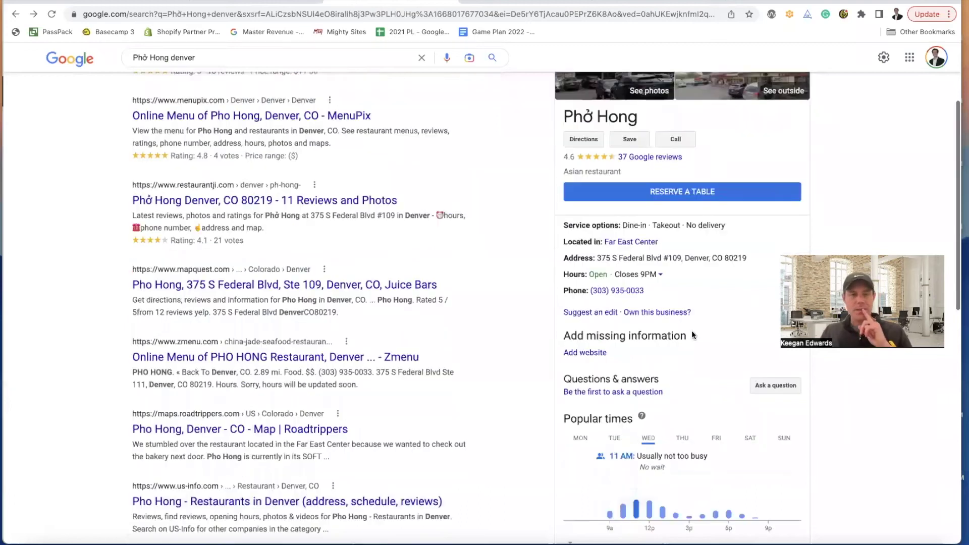
pyautogui.scroll(4, 353, 227)
pyautogui.scroll(-5, 296, 238)
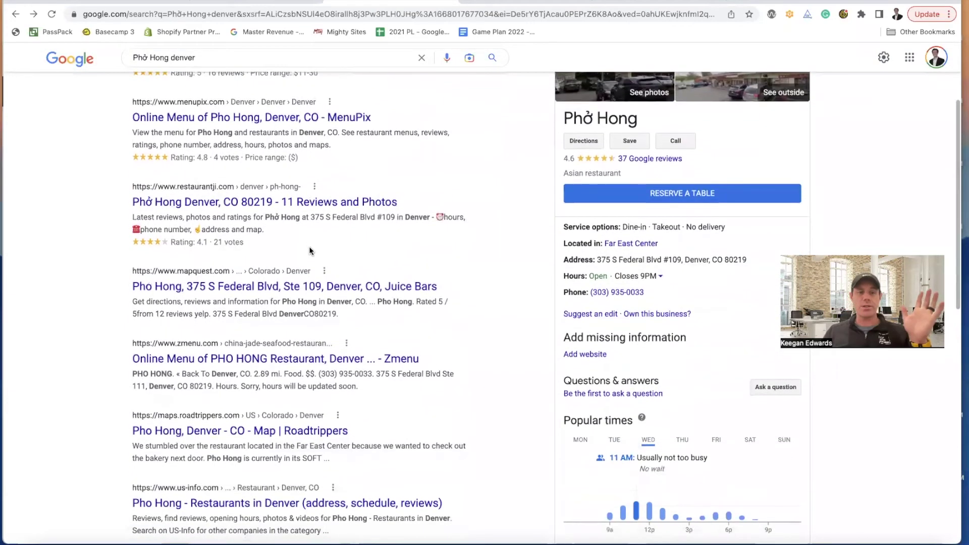
pyautogui.scroll(-5, 309, 247)
pyautogui.scroll(-2, 311, 251)
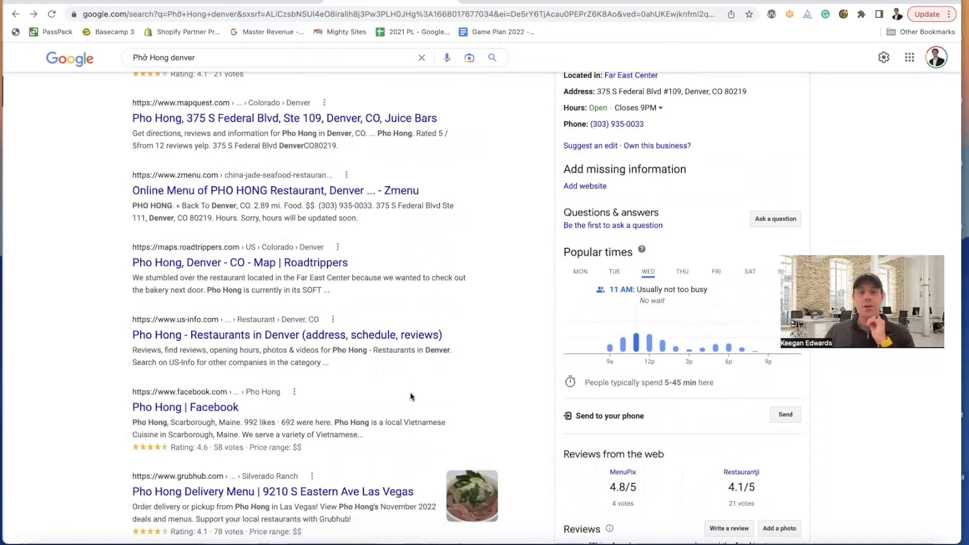
pyautogui.scroll(6, 410, 397)
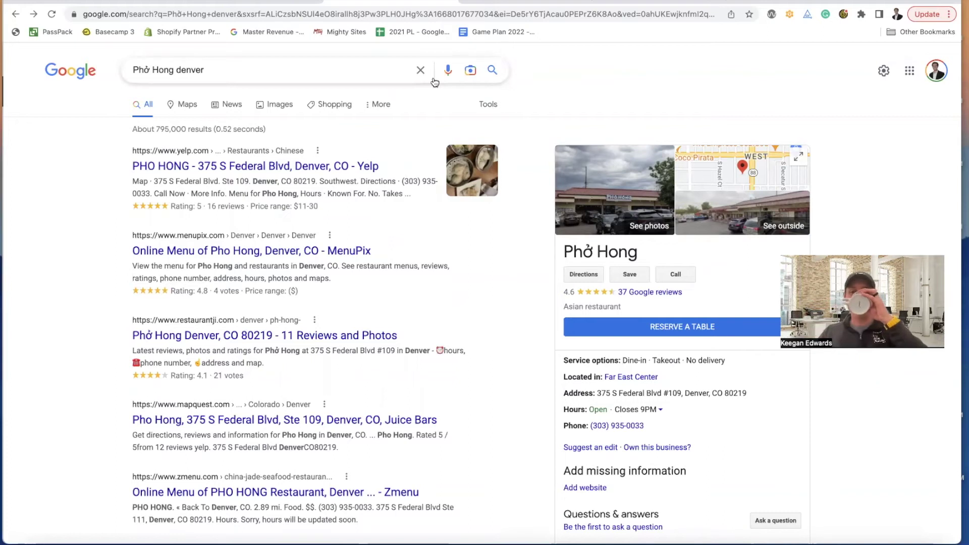
pyautogui.click(259, 3)
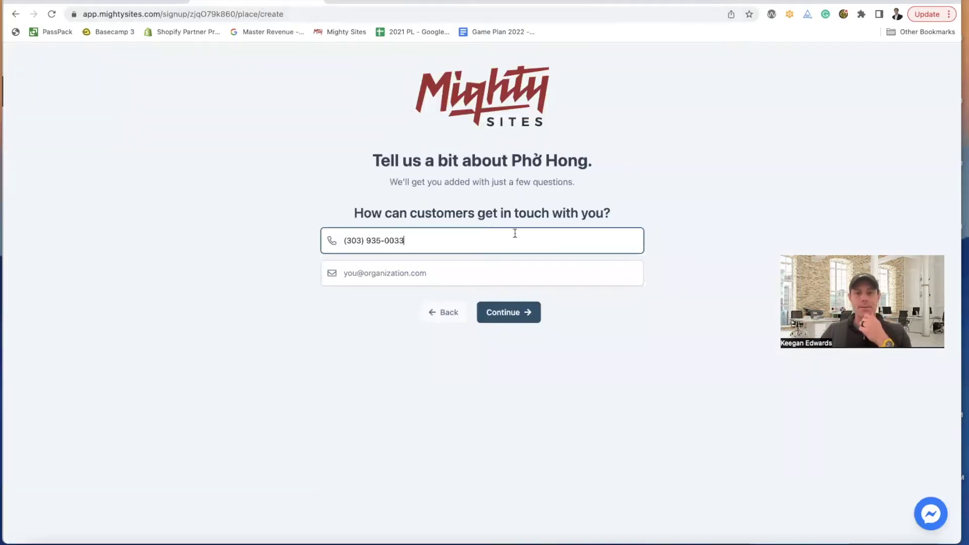
# - Continue past contact details and paste the listing's full address into Street Address
pyautogui.click(520, 313)
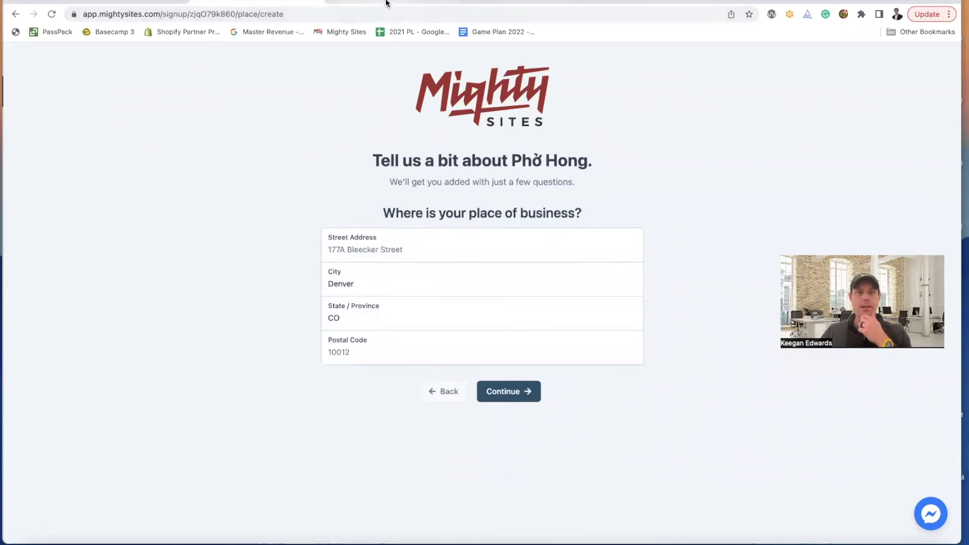
pyautogui.click(387, 2)
pyautogui.scroll(-2, 687, 386)
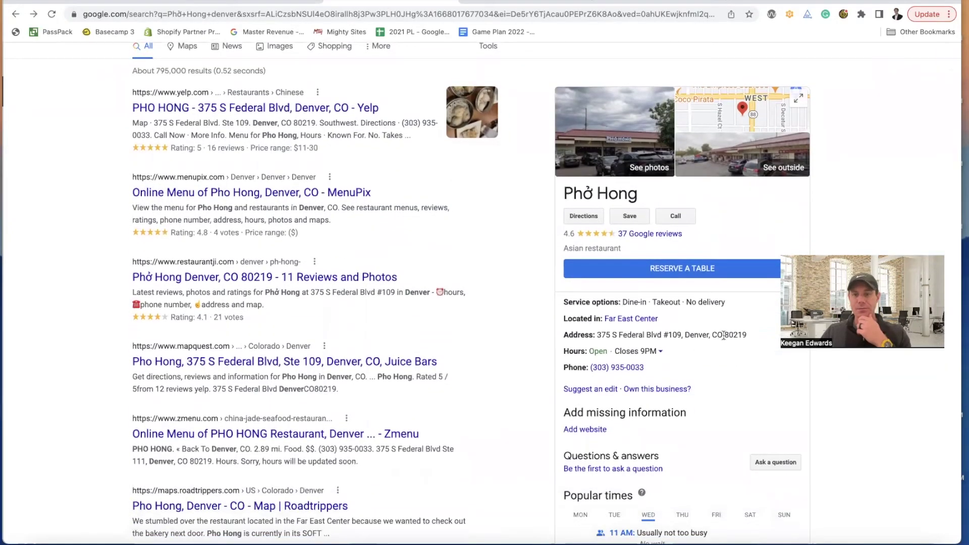
pyautogui.moveTo(598, 335); pyautogui.dragTo(752, 338)
pyautogui.press('super+c')
pyautogui.click(277, 2)
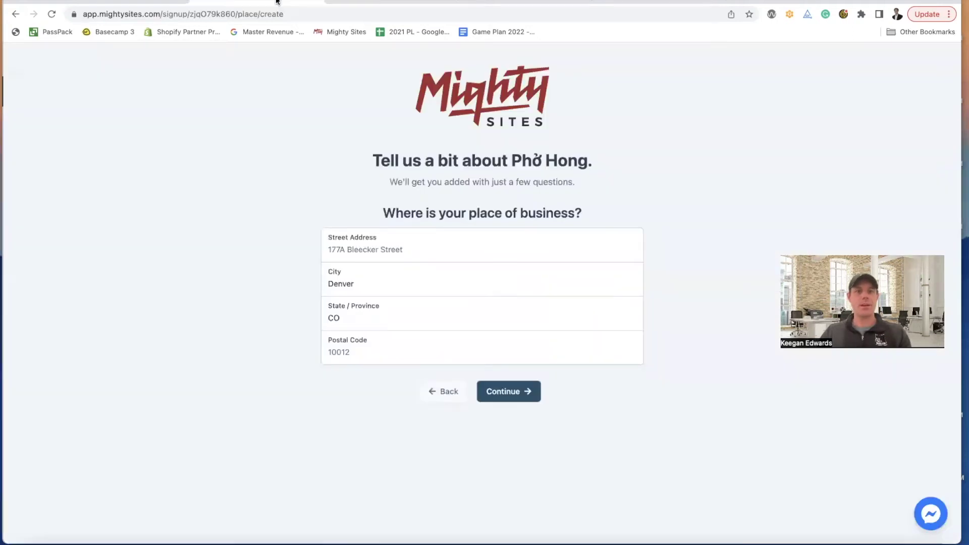
pyautogui.click(447, 246)
pyautogui.press('super+v')
# - Enter postal code 80219, trim Street Address to 375 S Federal Blvd #109, and continue
pyautogui.click(403, 346)
pyautogui.write('80')
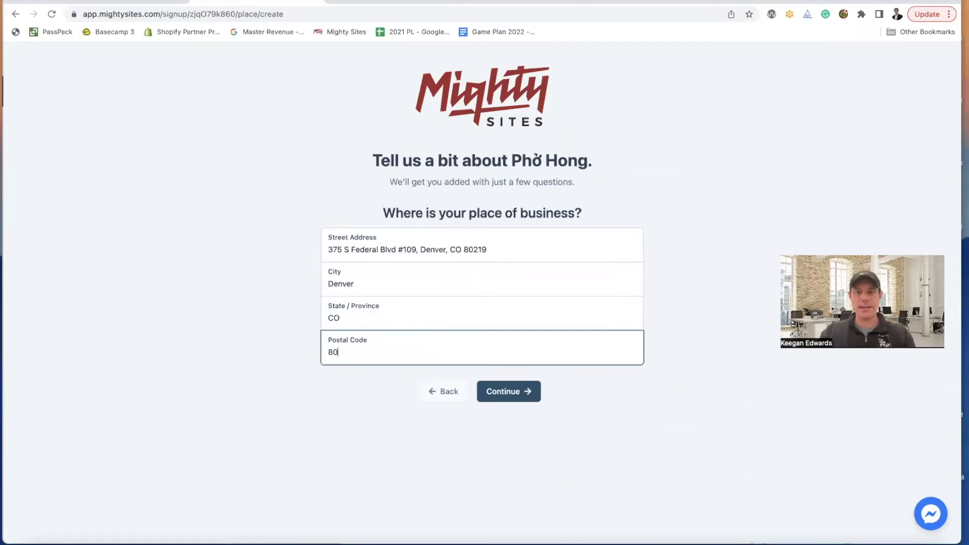
pyautogui.write('219')
pyautogui.moveTo(503, 249); pyautogui.dragTo(422, 250)
pyautogui.press('BackSpace')
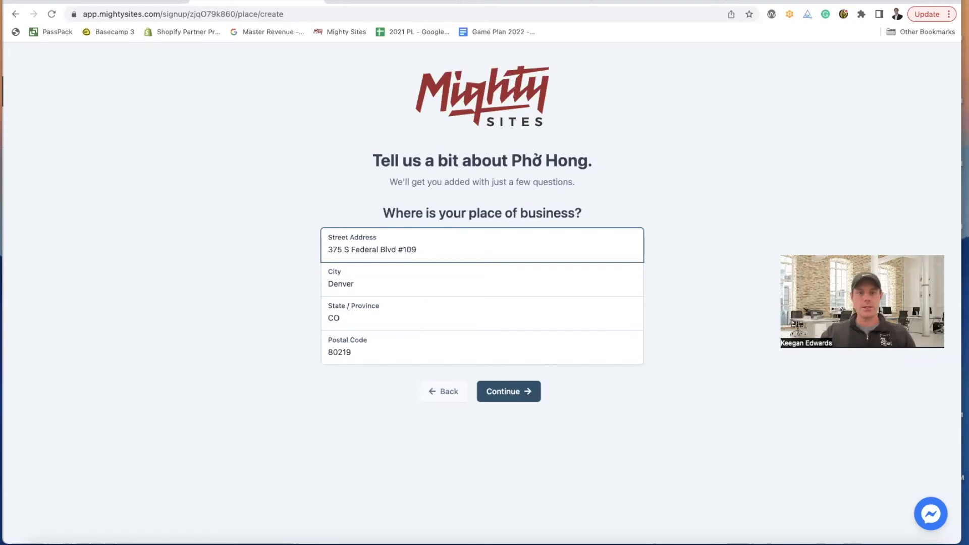
pyautogui.click(507, 392)
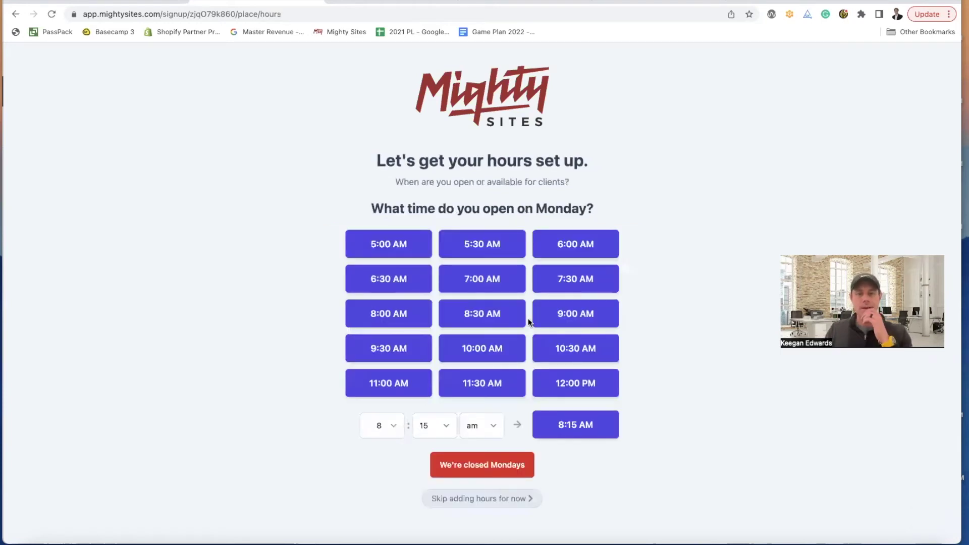
# - Check the weekly hours on Google and set Monday to 9:00 AM–9:00 PM
pyautogui.click(374, 2)
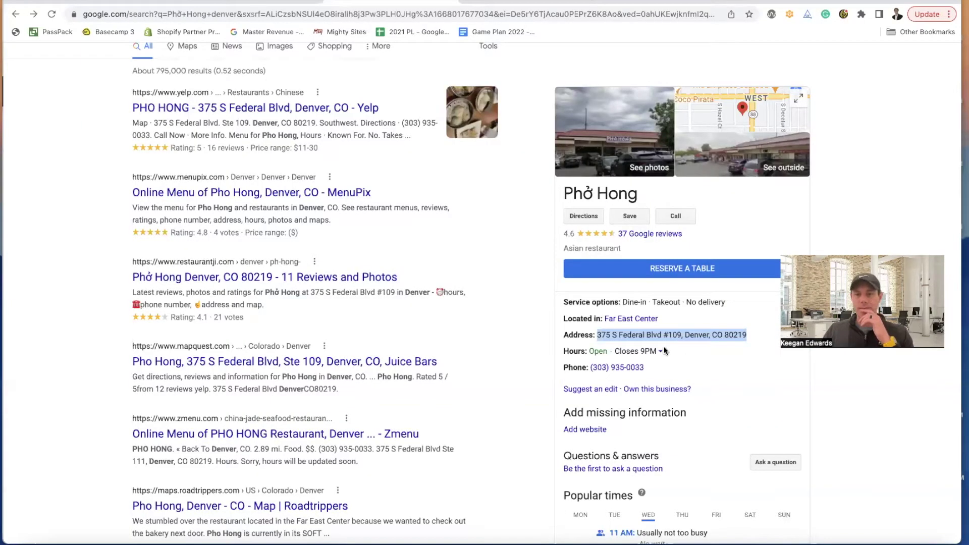
pyautogui.scroll(-1, 661, 338)
pyautogui.click(658, 323)
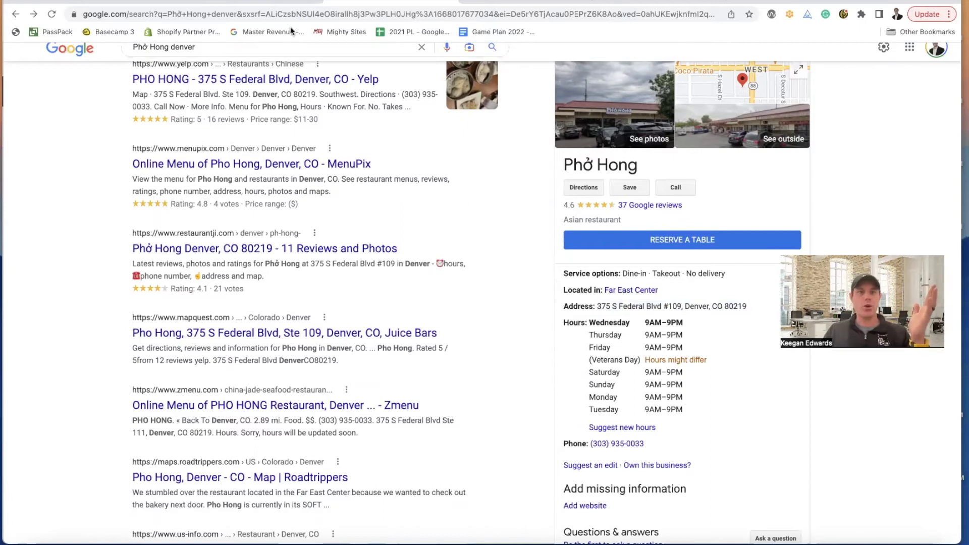
pyautogui.click(273, 4)
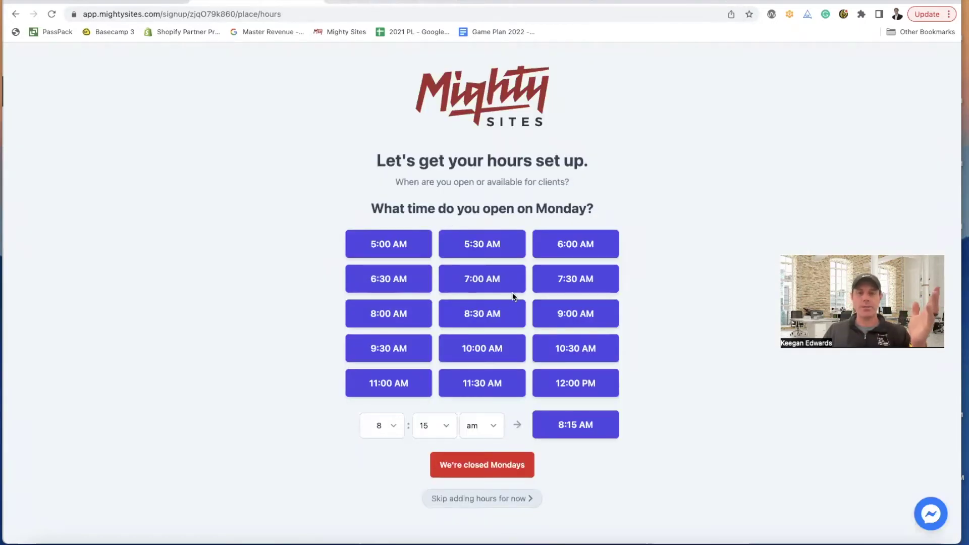
pyautogui.click(569, 314)
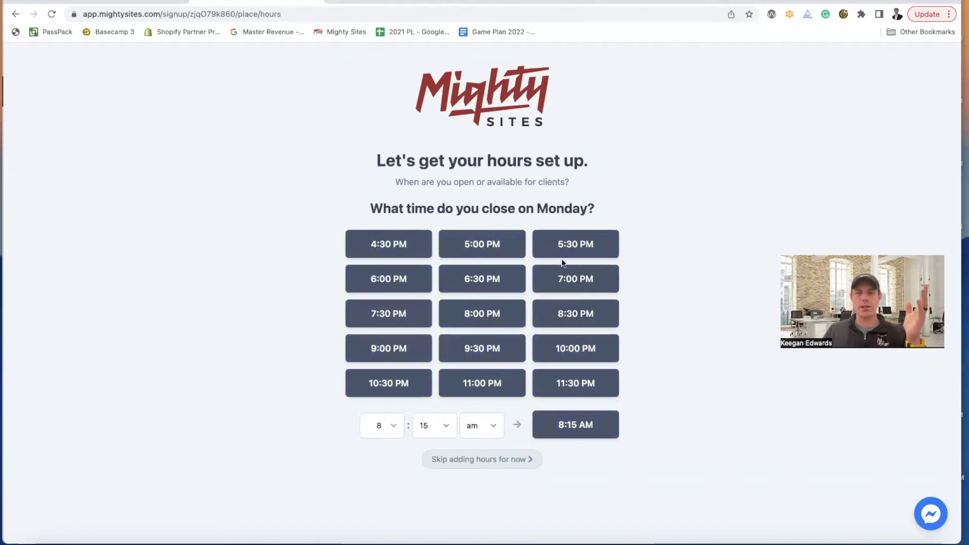
pyautogui.click(389, 350)
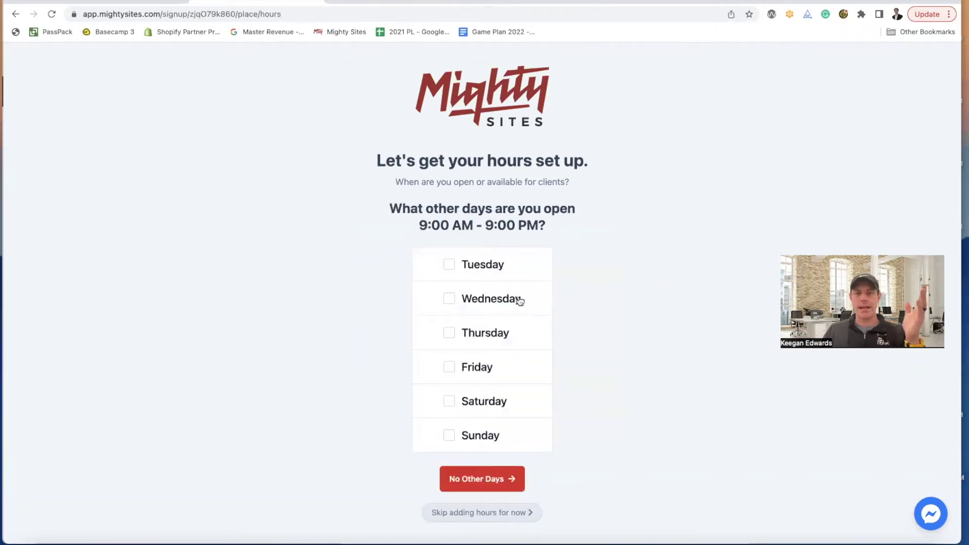
# - Apply the same hours to Tuesday through Sunday and continue to the review summary
pyautogui.click(449, 265)
pyautogui.click(451, 299)
pyautogui.click(451, 333)
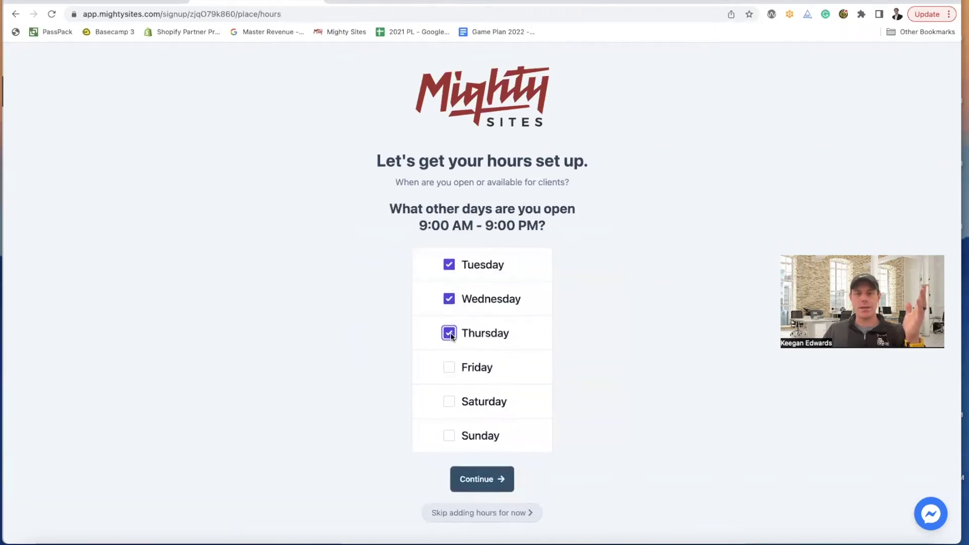
pyautogui.click(450, 367)
pyautogui.click(449, 401)
pyautogui.click(450, 434)
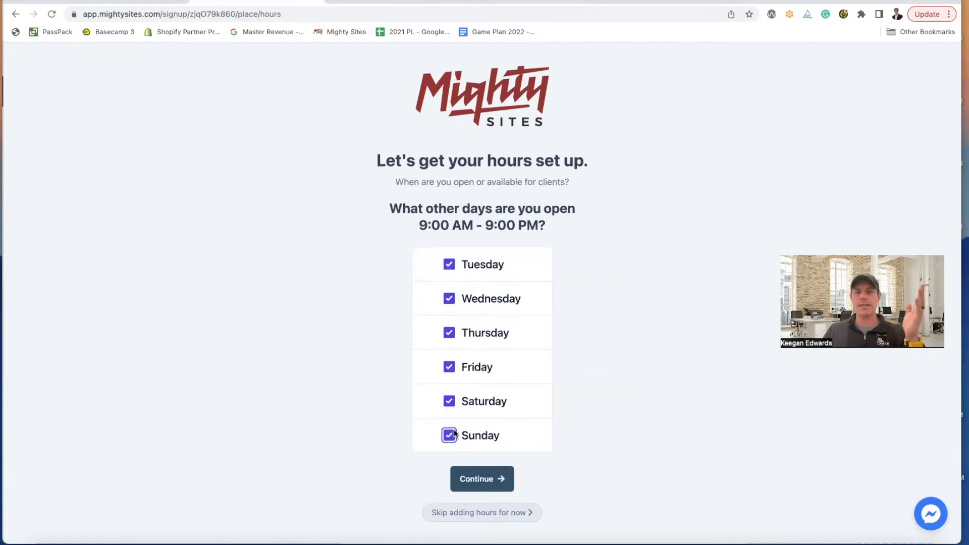
pyautogui.click(488, 480)
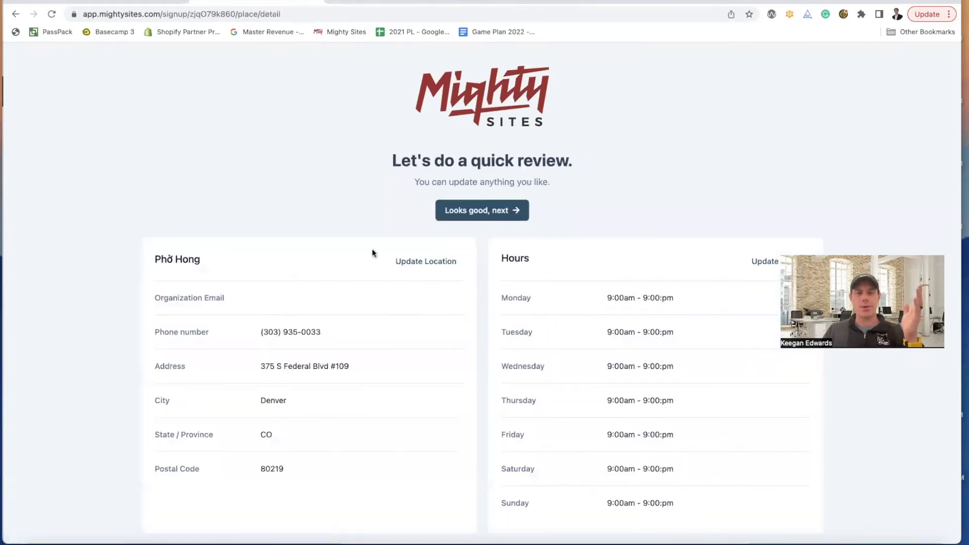
# - Accept the review with 'Looks good, next' and scroll through the generated Phở Hong site
pyautogui.scroll(-1, 716, 436)
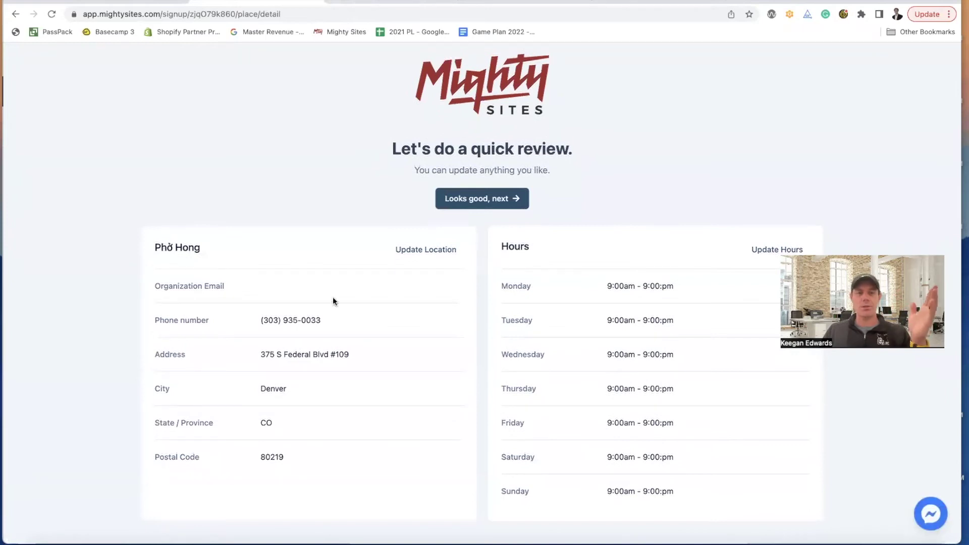
pyautogui.click(460, 199)
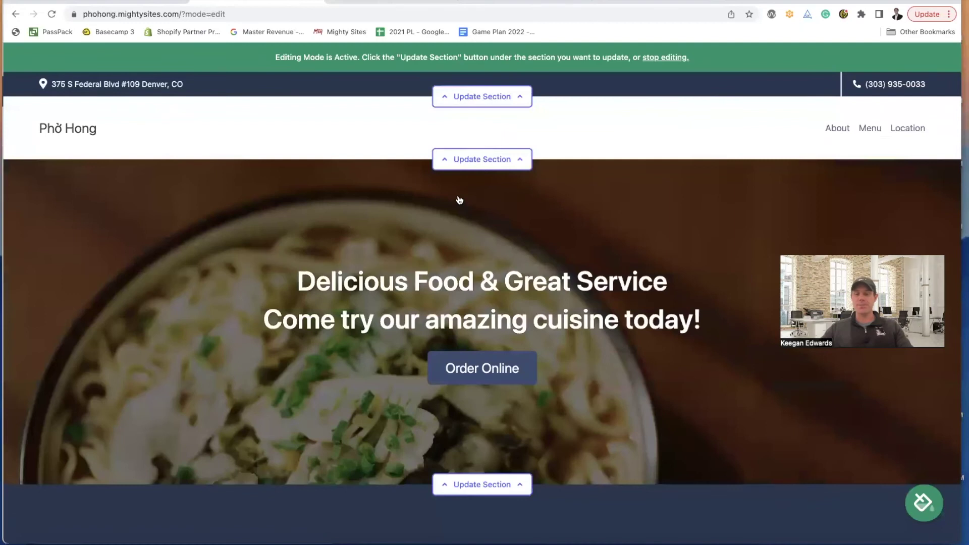
pyautogui.scroll(-5, 459, 200)
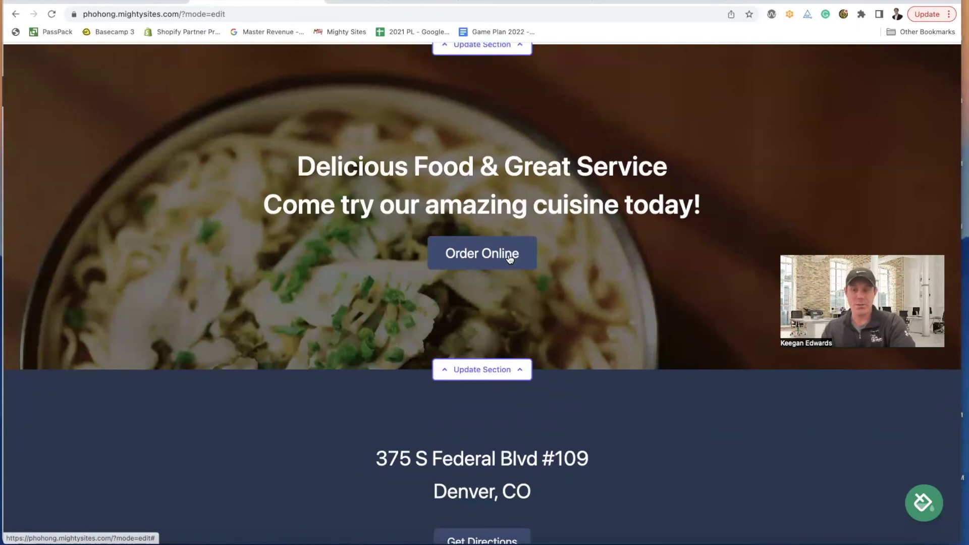
pyautogui.scroll(-15, 529, 277)
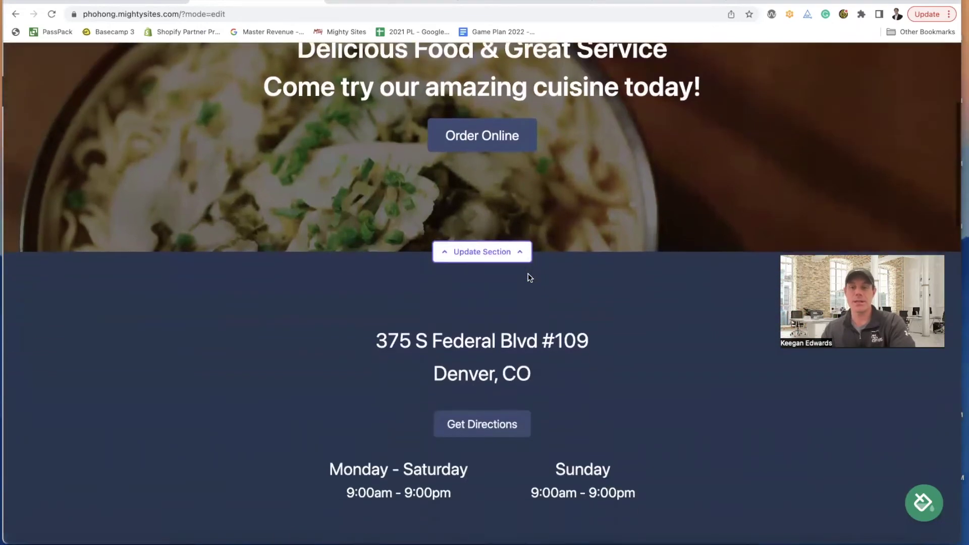
pyautogui.scroll(-11, 529, 277)
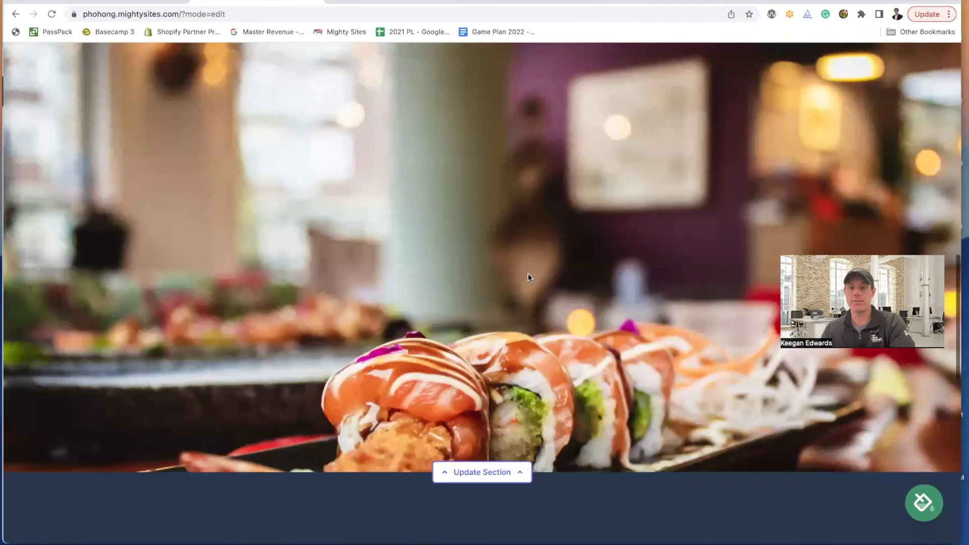
pyautogui.scroll(-12, 529, 278)
pyautogui.scroll(-20, 529, 278)
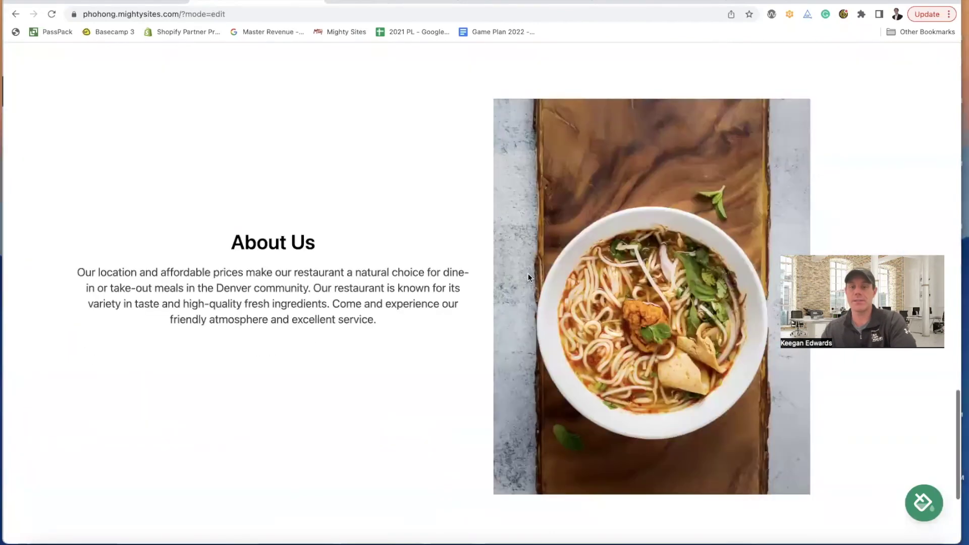
pyautogui.scroll(20, 534, 292)
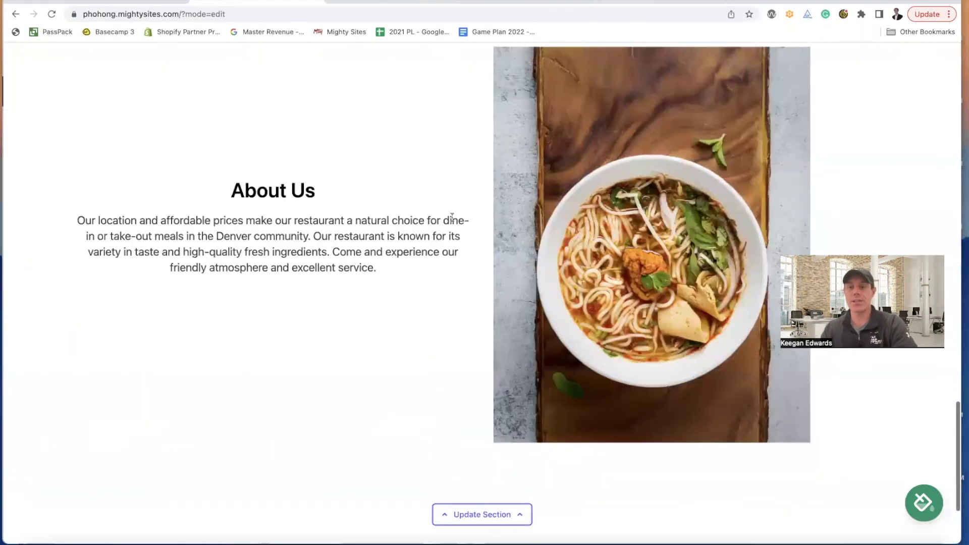
pyautogui.scroll(2, 452, 241)
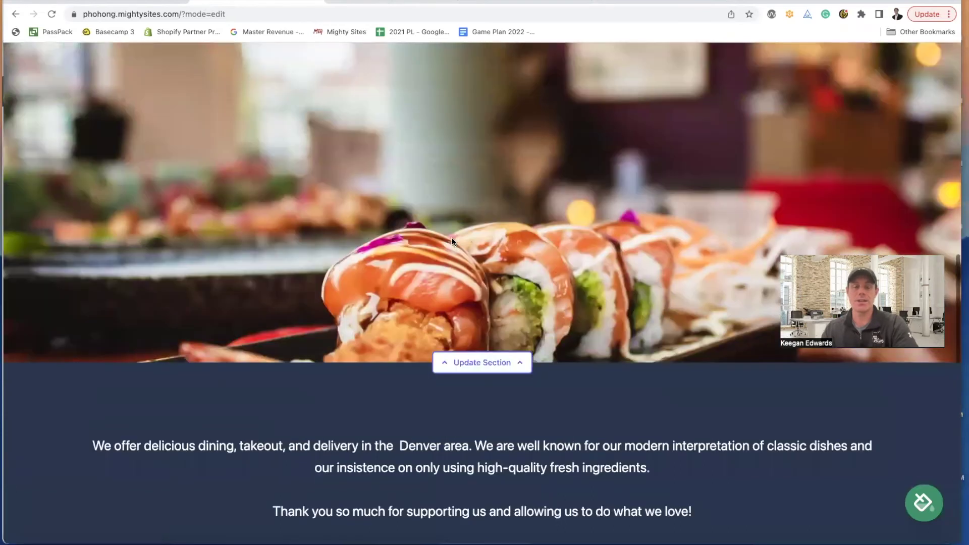
pyautogui.scroll(-15, 450, 240)
pyautogui.scroll(2, 444, 252)
pyautogui.scroll(7, 442, 265)
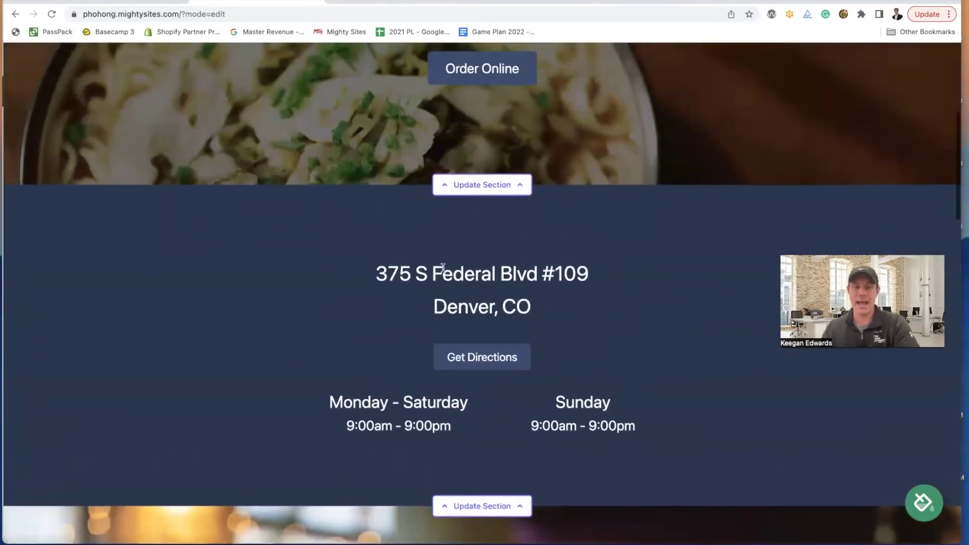
pyautogui.scroll(2, 552, 250)
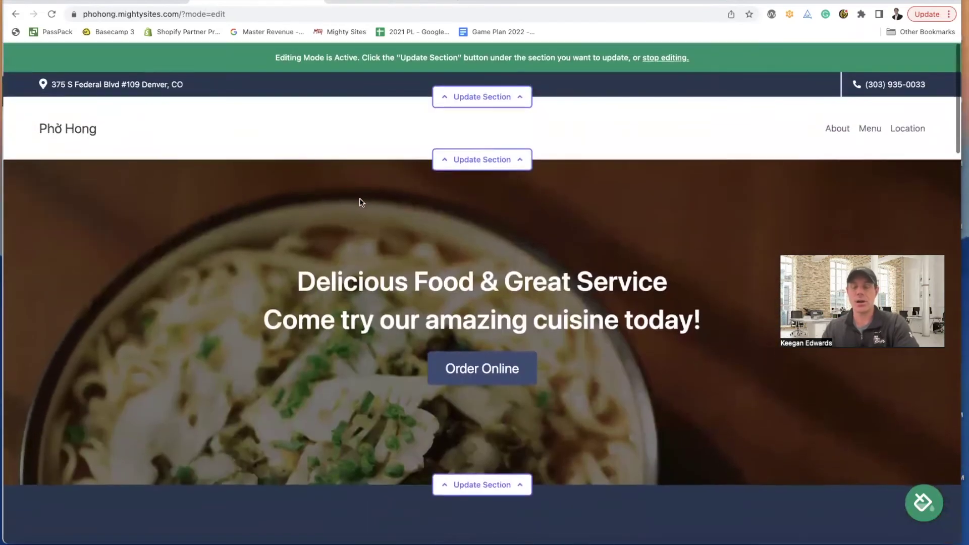
pyautogui.scroll(-8, 362, 303)
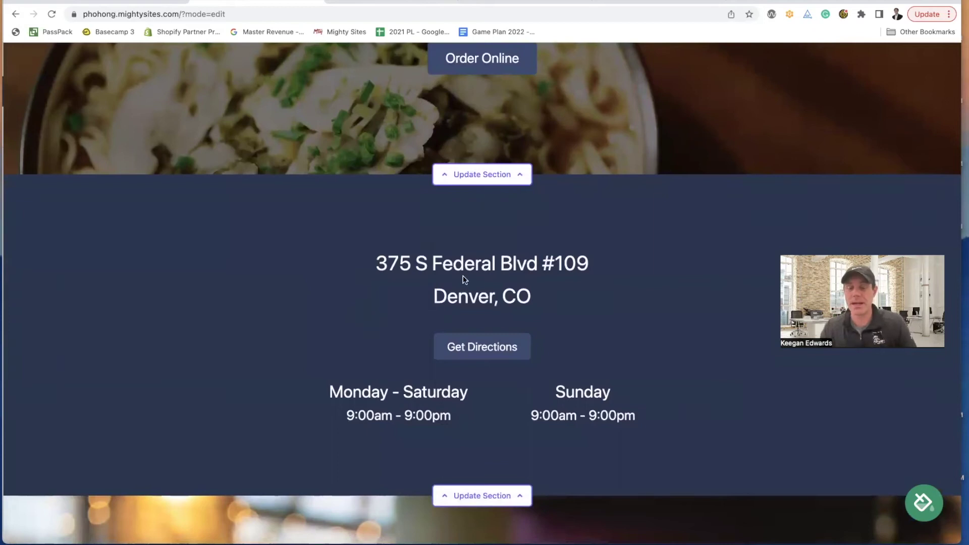
pyautogui.scroll(-6, 591, 273)
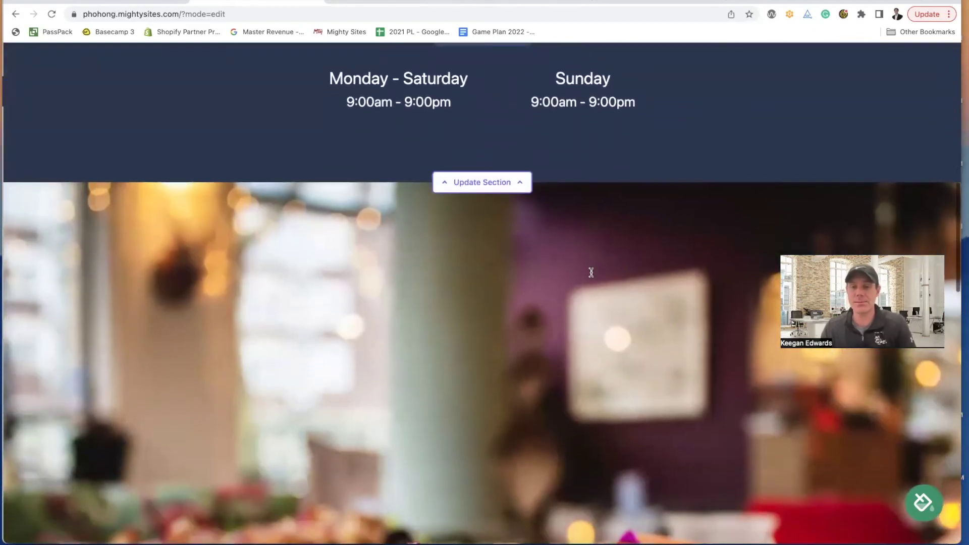
pyautogui.scroll(14, 591, 272)
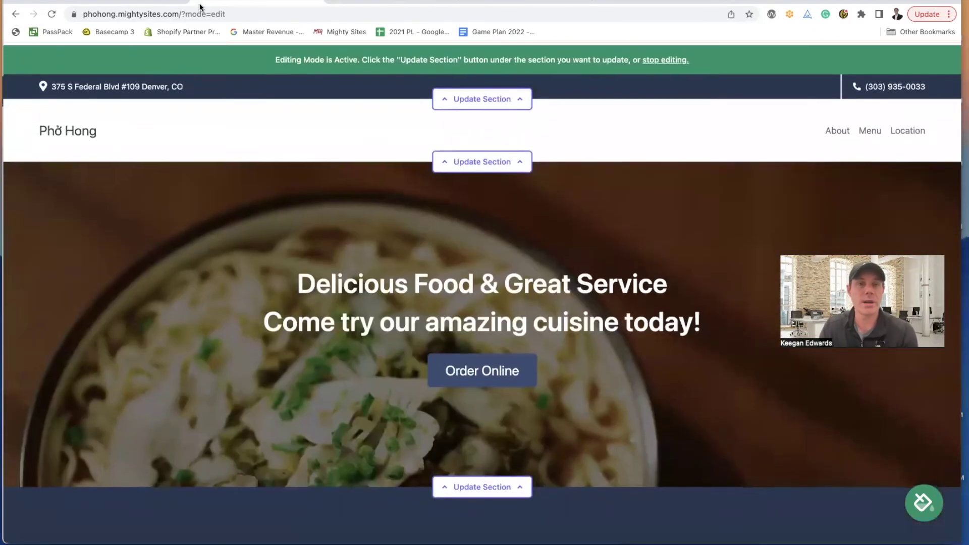
# - Glance at the Google results, then view the top bar's location and social link settings without changes
pyautogui.click(358, 2)
pyautogui.scroll(2, 666, 285)
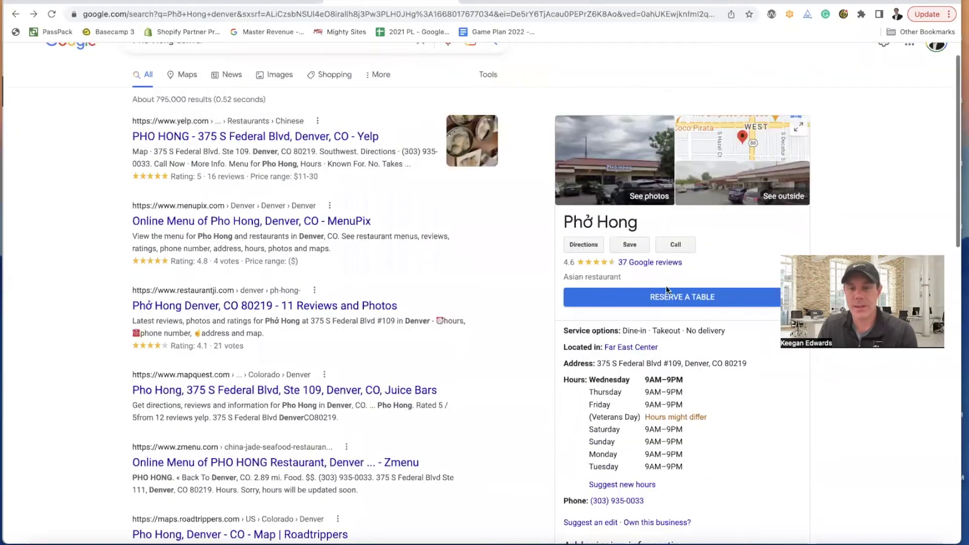
pyautogui.scroll(-3, 669, 287)
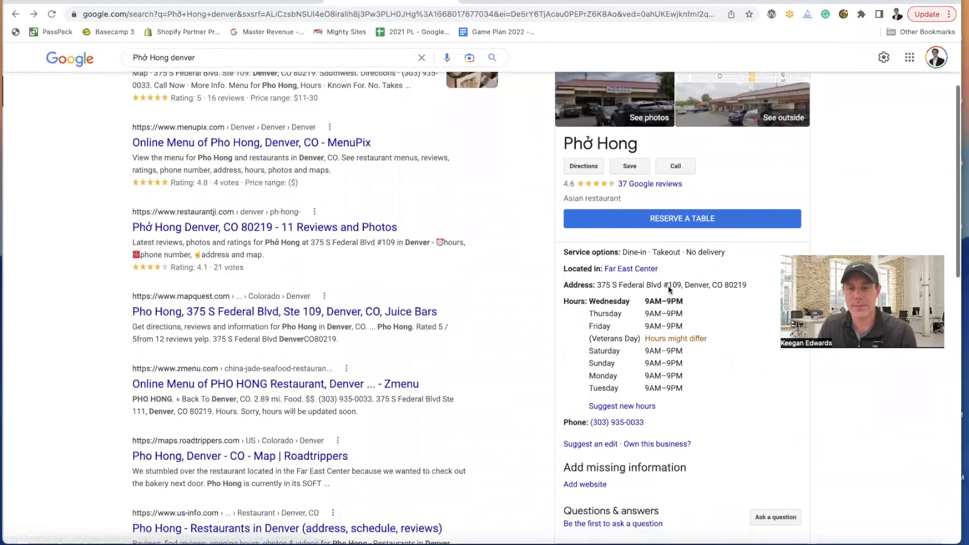
pyautogui.scroll(3, 672, 283)
pyautogui.click(215, 2)
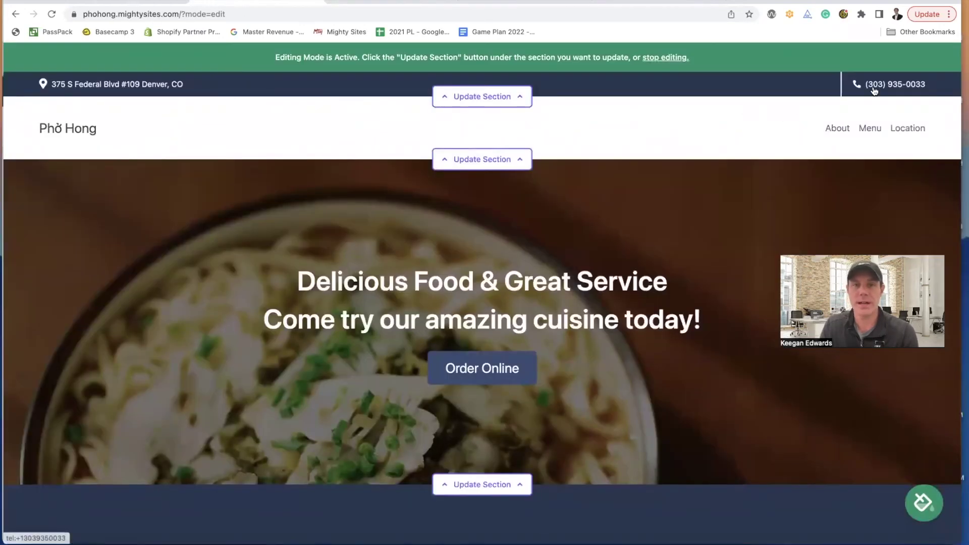
pyautogui.click(514, 97)
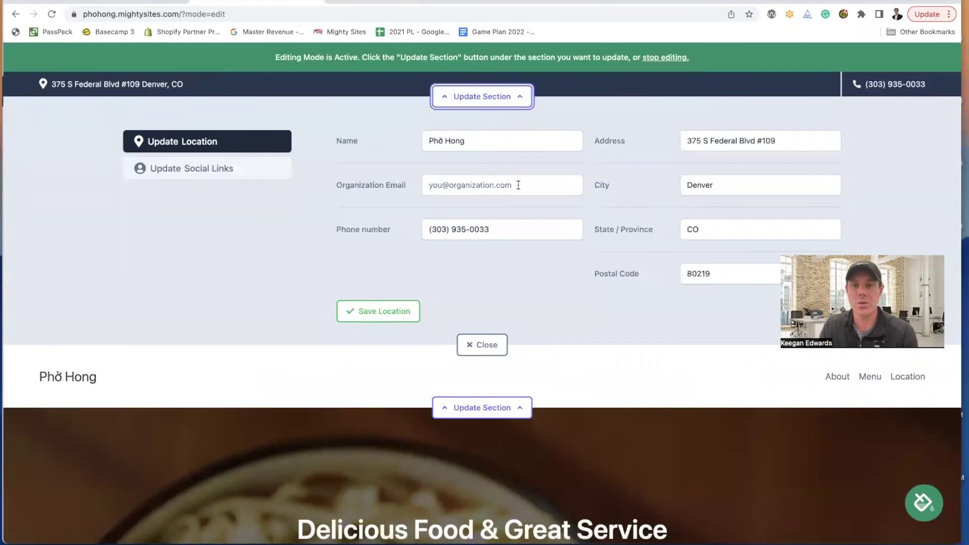
pyautogui.click(222, 172)
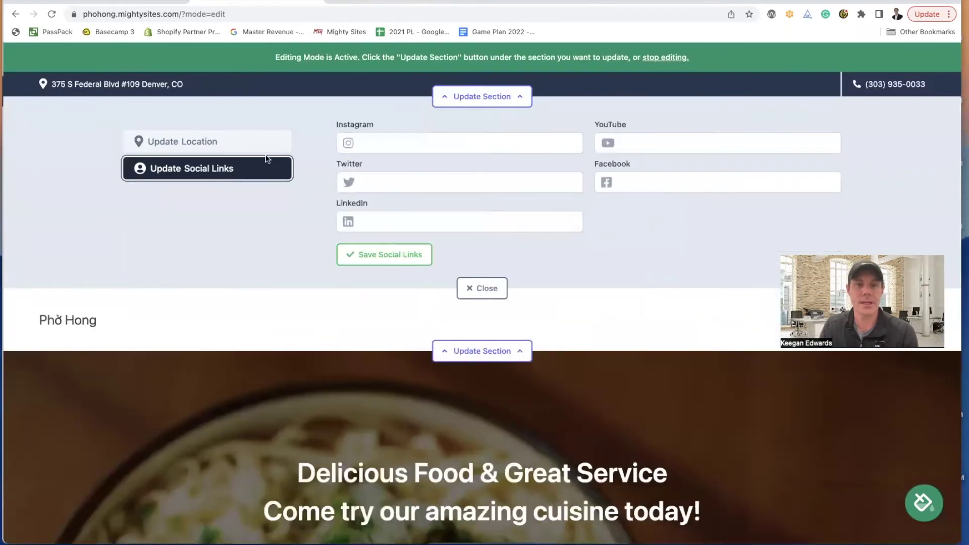
pyautogui.click(496, 289)
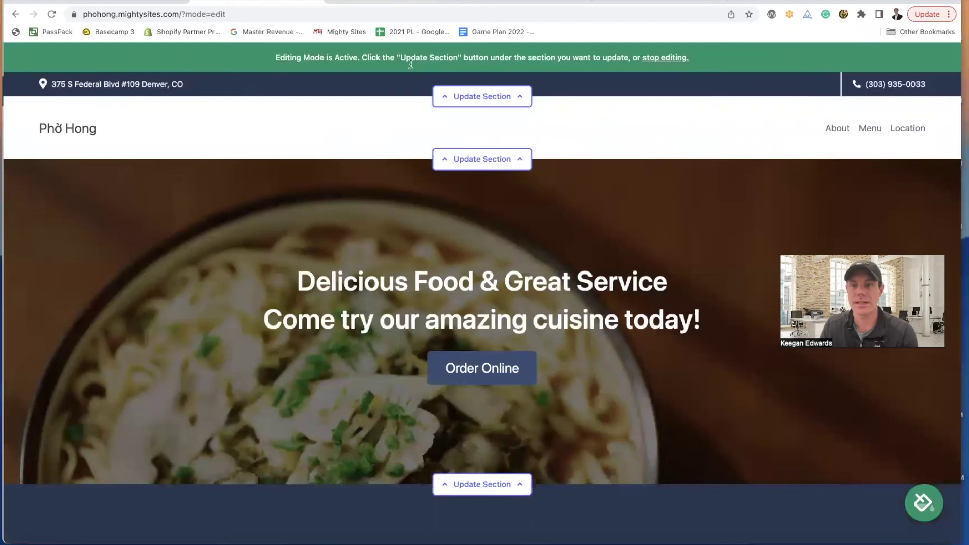
# - Open Phở Hong's Maps photo gallery and zoom the storefront photo onto the sign
pyautogui.click(399, 2)
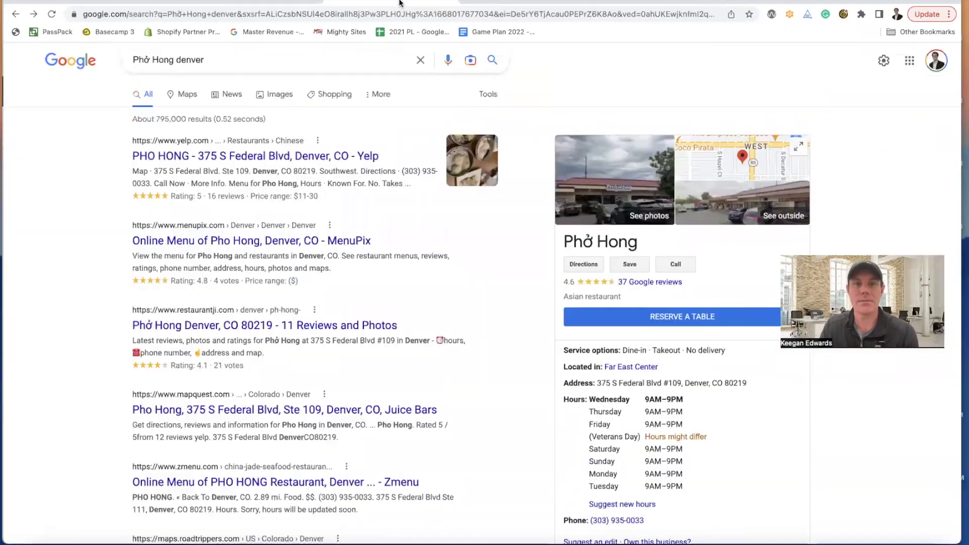
pyautogui.click(621, 188)
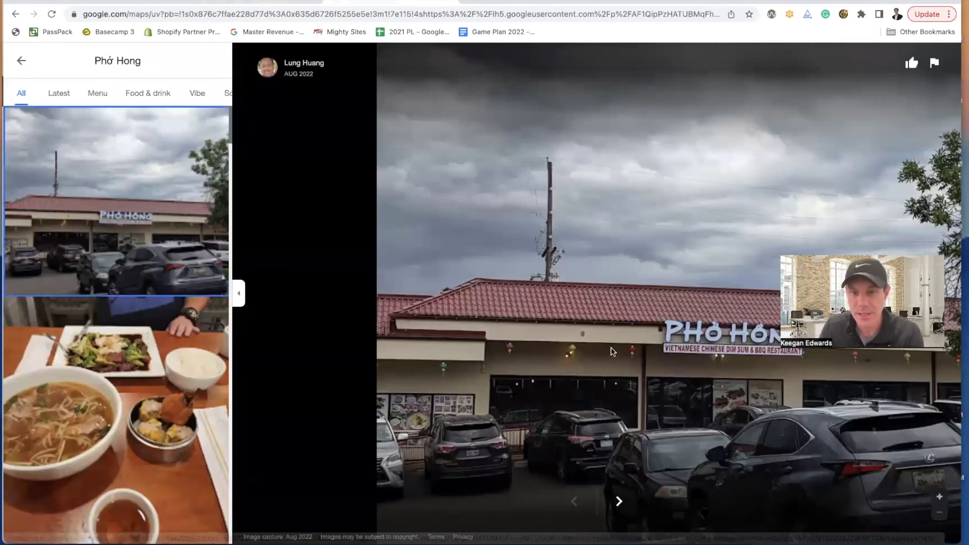
pyautogui.scroll(-5, 109, 318)
pyautogui.scroll(-10, 109, 318)
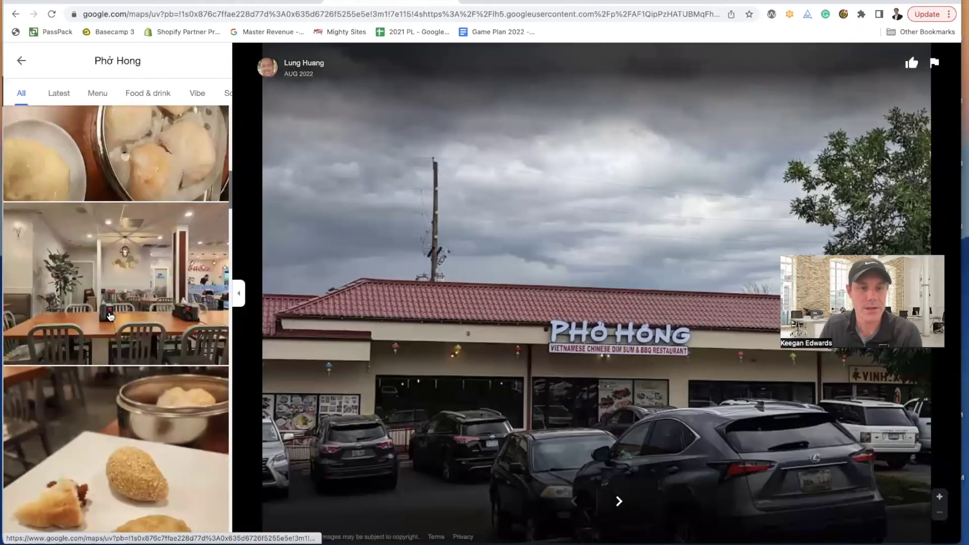
pyautogui.scroll(-10, 109, 318)
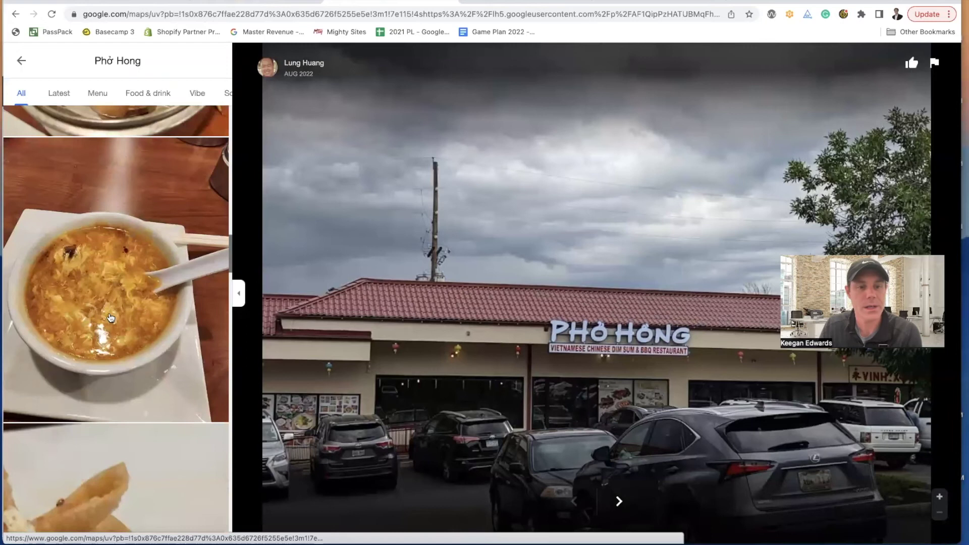
pyautogui.scroll(-10, 109, 318)
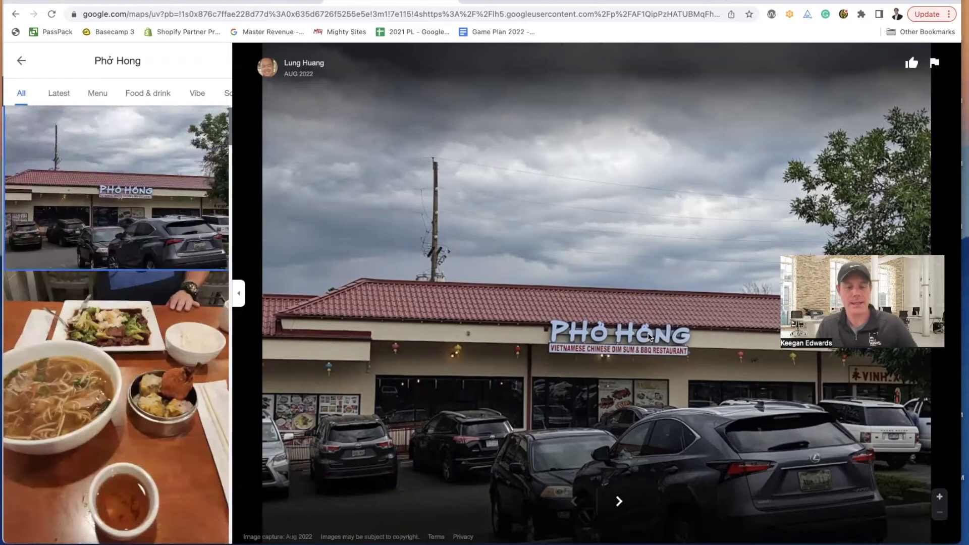
pyautogui.scroll(5, 649, 338)
pyautogui.scroll(-3, 649, 335)
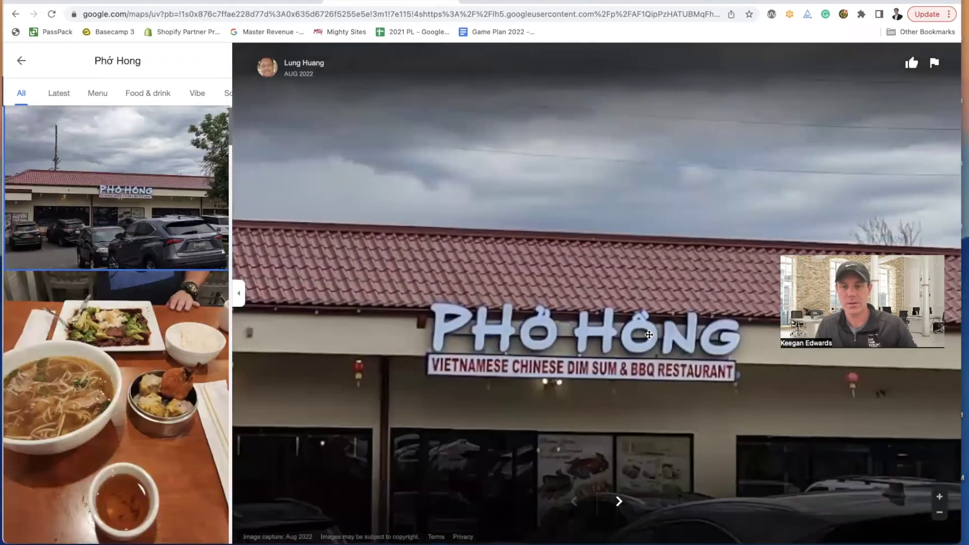
pyautogui.scroll(3, 649, 335)
pyautogui.scroll(-3, 649, 335)
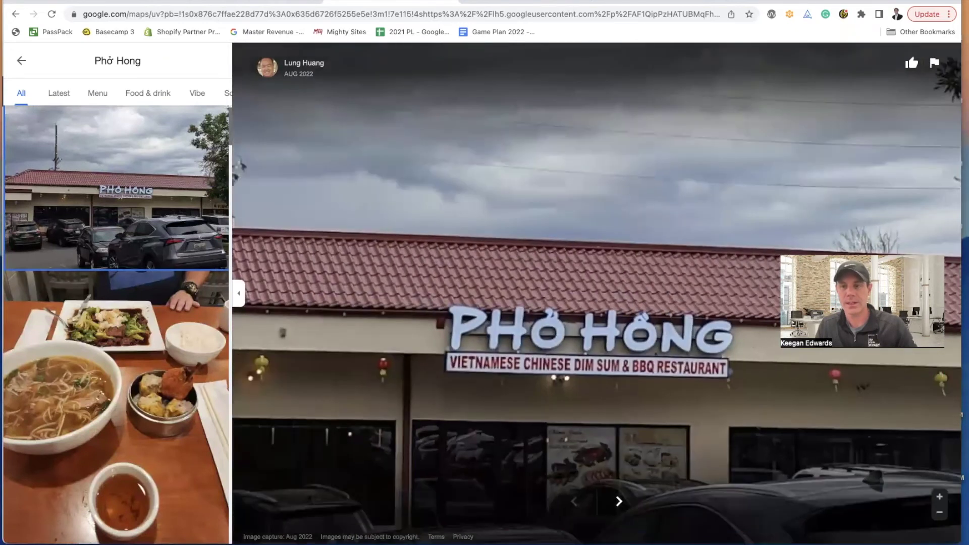
# - Take a screenshot cropped tightly around the PHỞ HỒNG sign and locate it among recent files
pyautogui.press('super+shift+4')
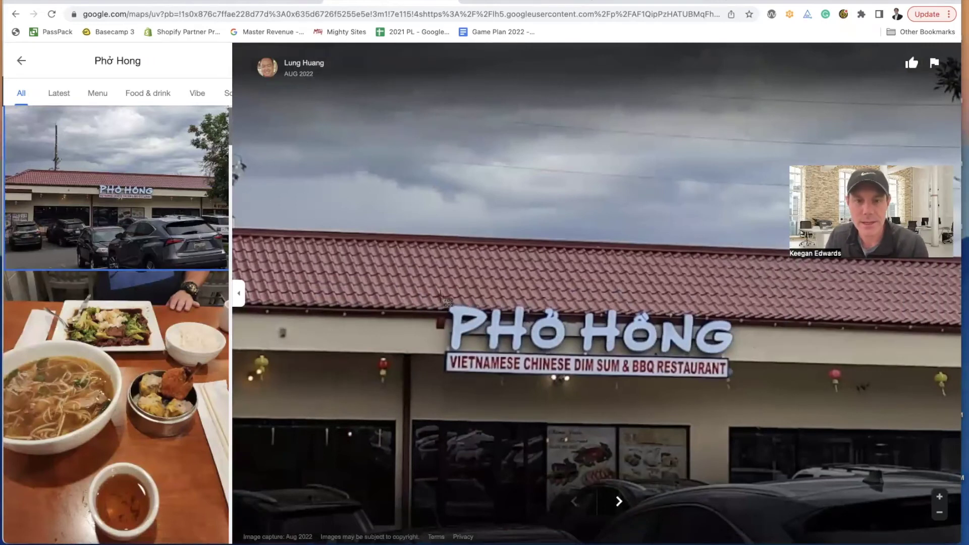
pyautogui.moveTo(440, 298); pyautogui.dragTo(735, 385)
pyautogui.moveTo(897, 532); pyautogui.dragTo(964, 532)
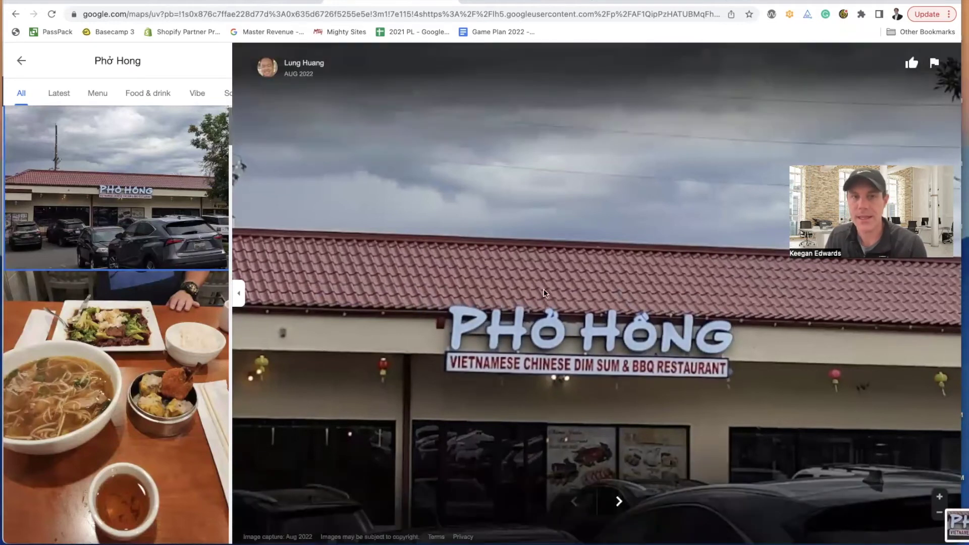
pyautogui.click(72, 0)
pyautogui.click(88, 38)
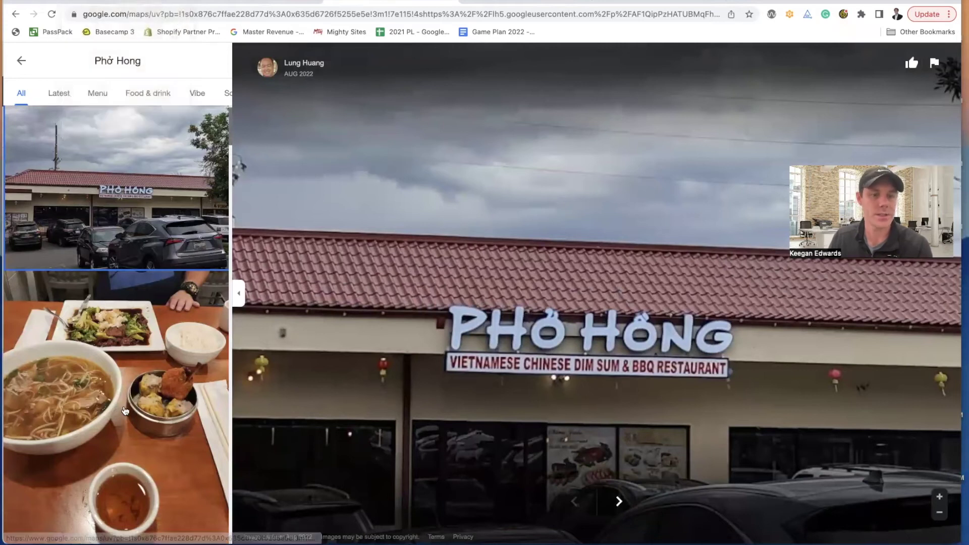
# - Export the sign screenshot from Preview as JPEG 'Pho Hong Logo' in Downloads
pyautogui.doubleClick(410, 91)
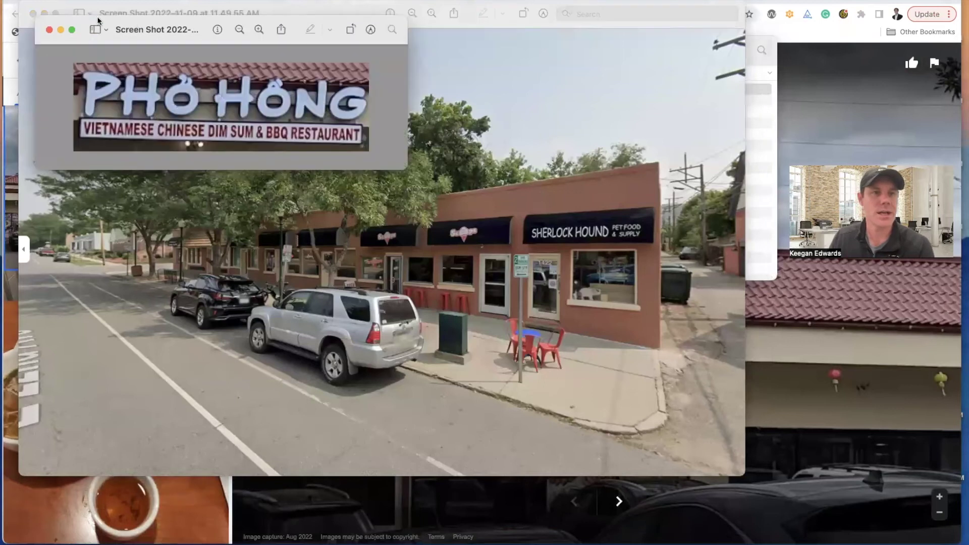
pyautogui.click(33, 13)
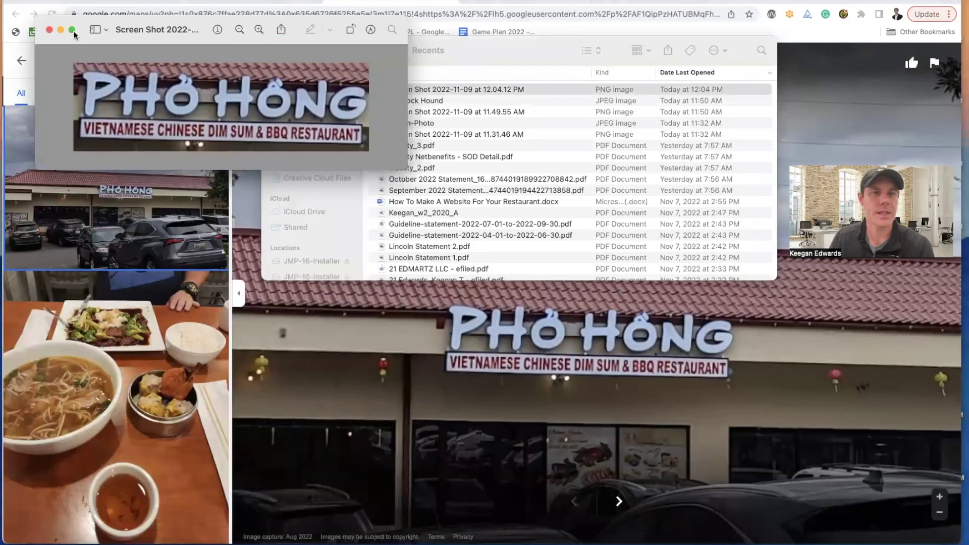
pyautogui.click(76, 0)
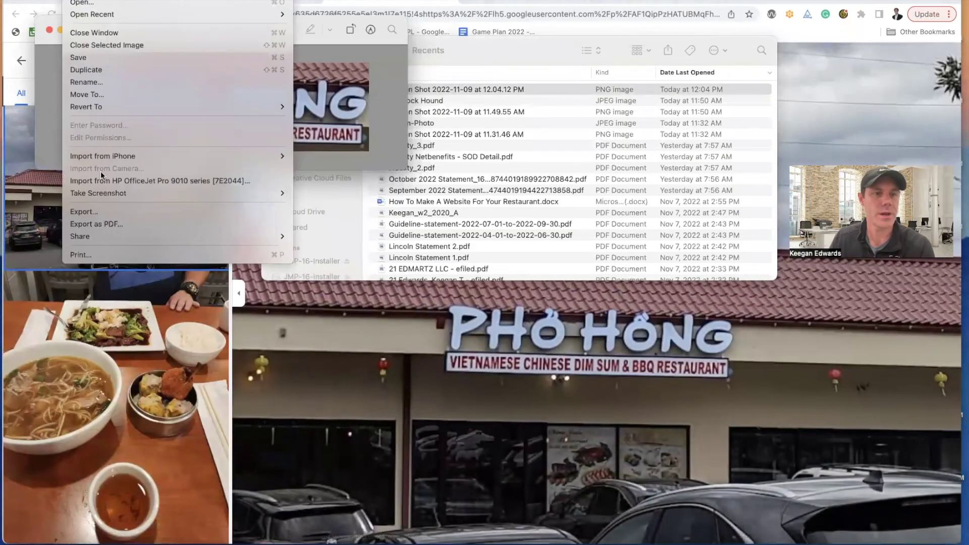
pyautogui.click(129, 211)
pyautogui.write('Pho Hong')
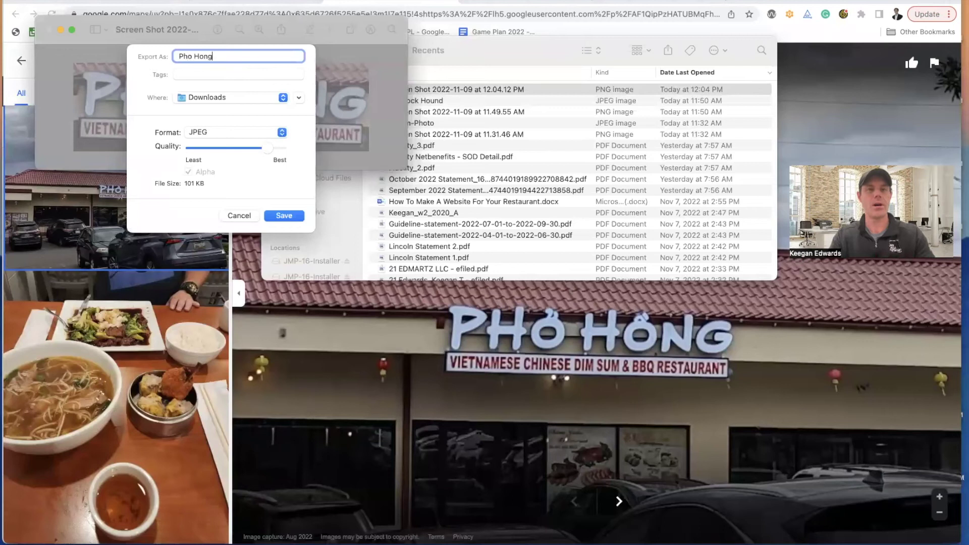
pyautogui.write(' Logo')
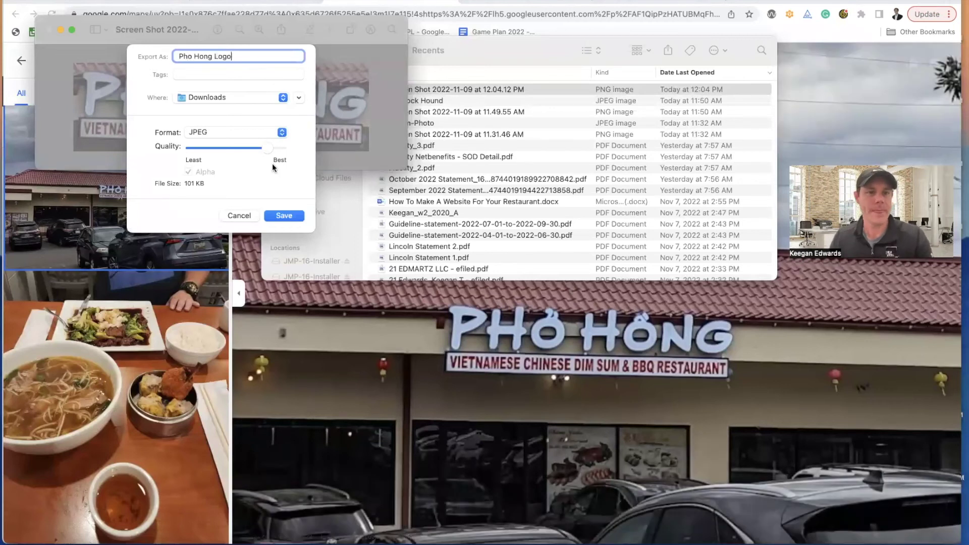
pyautogui.click(283, 216)
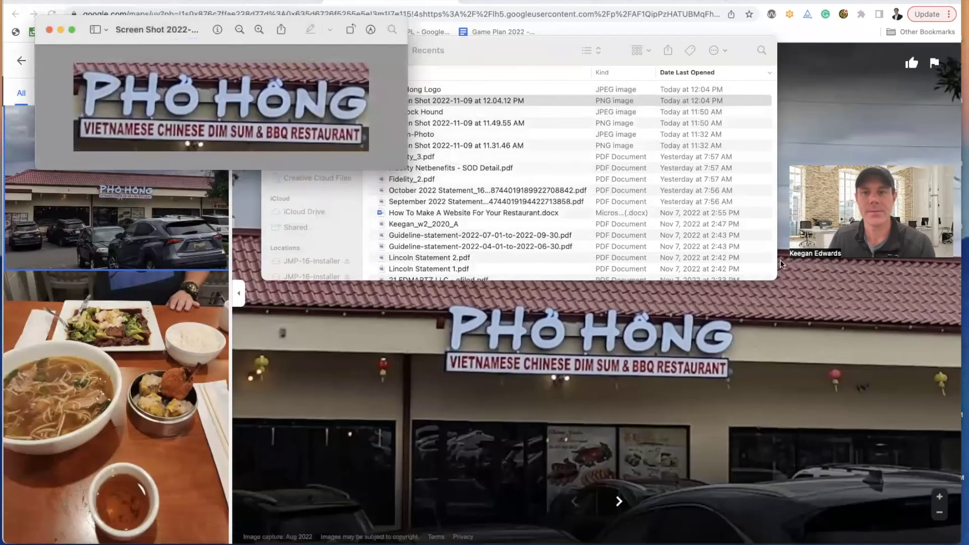
pyautogui.click(545, 355)
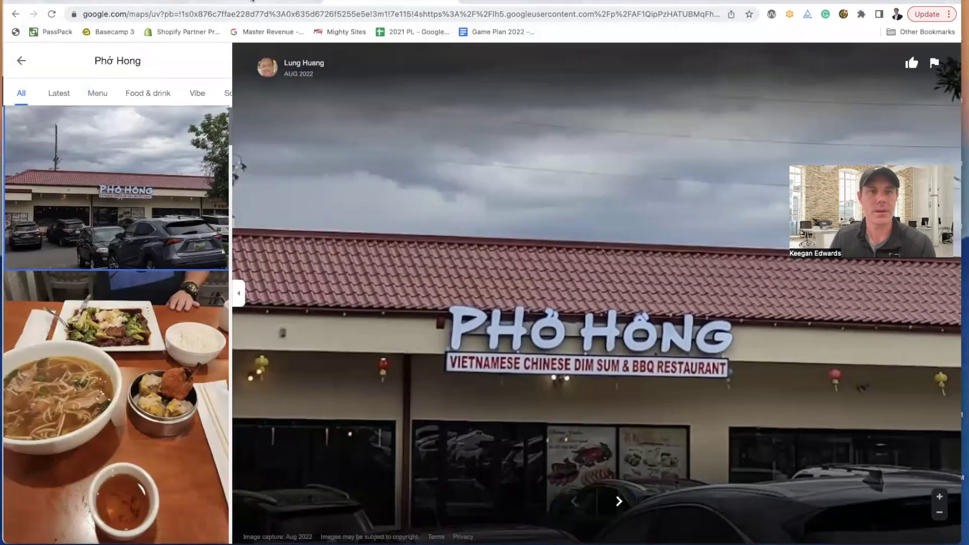
pyautogui.click(85, 1)
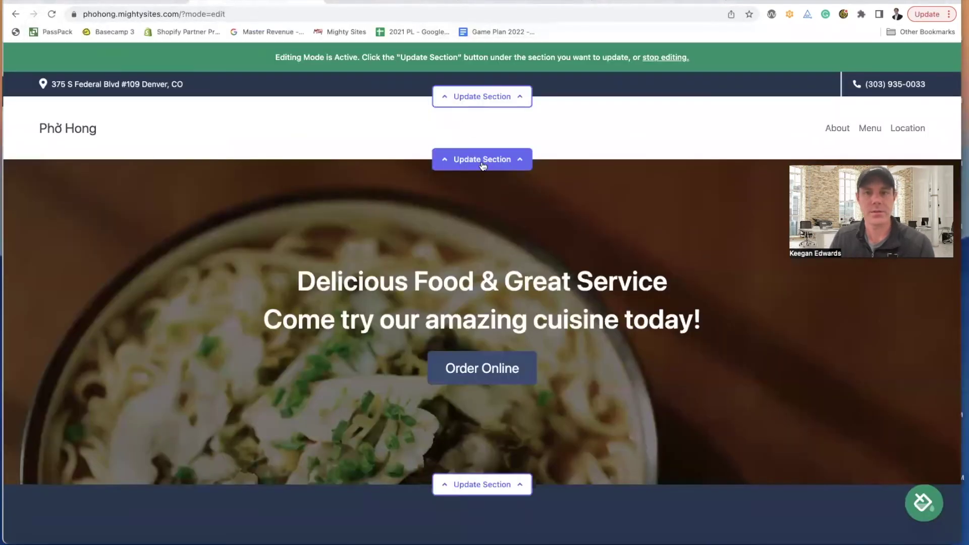
# - Upload the 'Pho Hong Logo' image and save it as the header logo
pyautogui.click(483, 160)
pyautogui.click(197, 233)
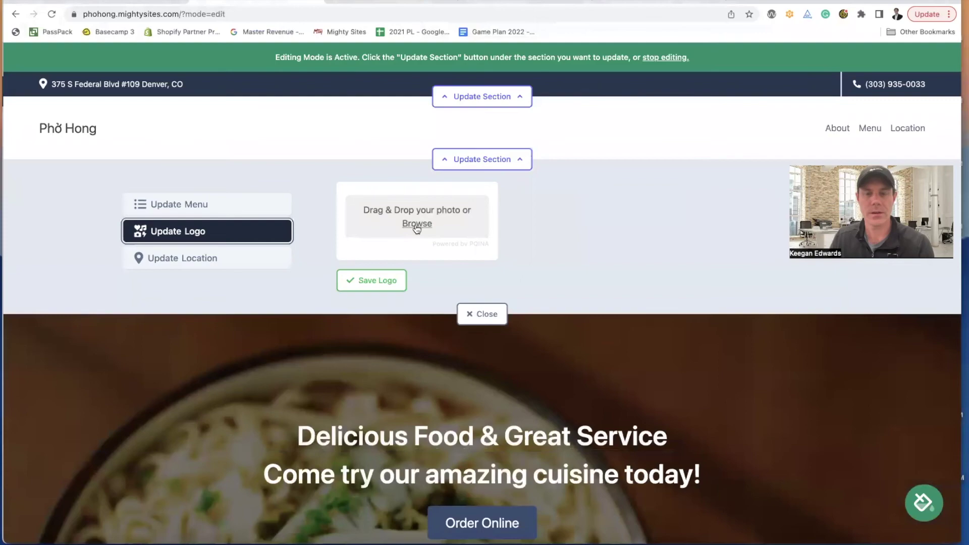
pyautogui.click(417, 225)
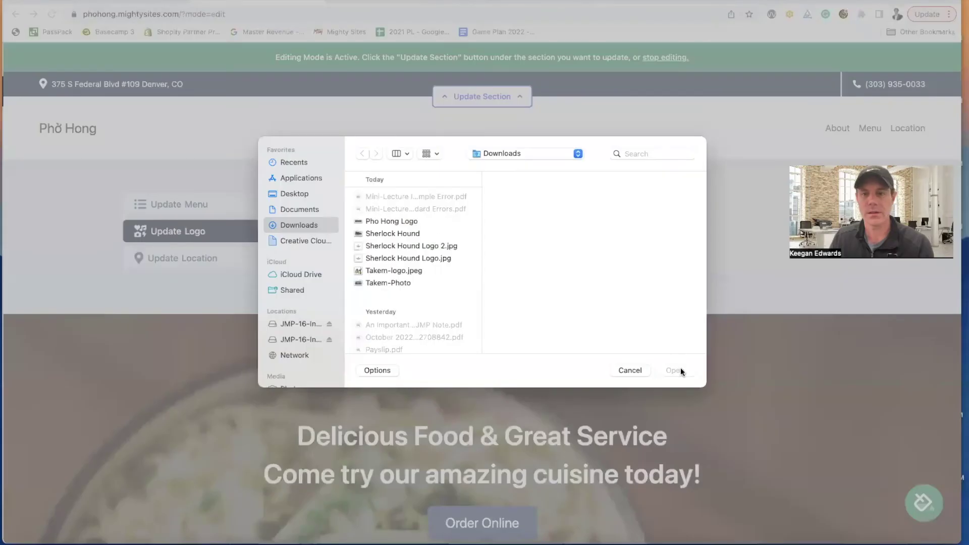
pyautogui.click(391, 221)
pyautogui.click(676, 370)
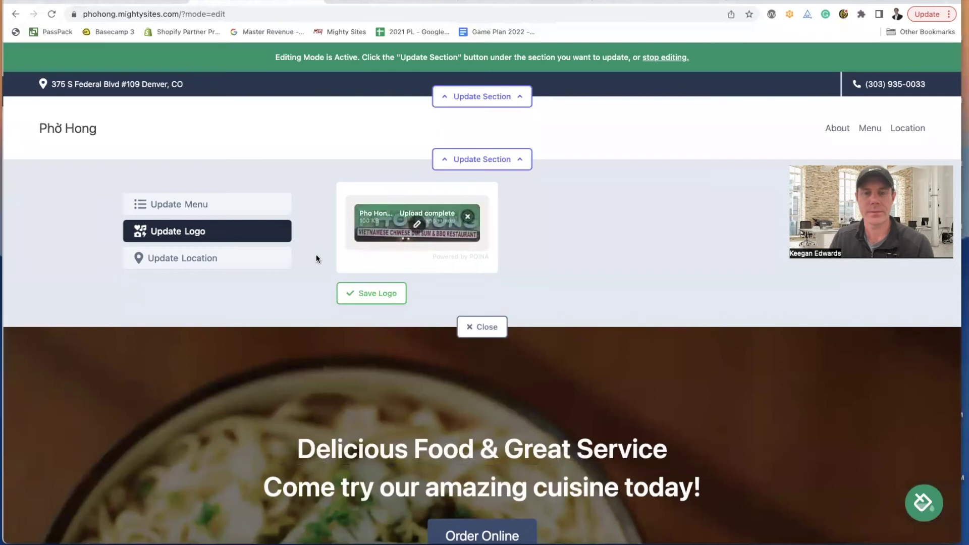
pyautogui.click(383, 294)
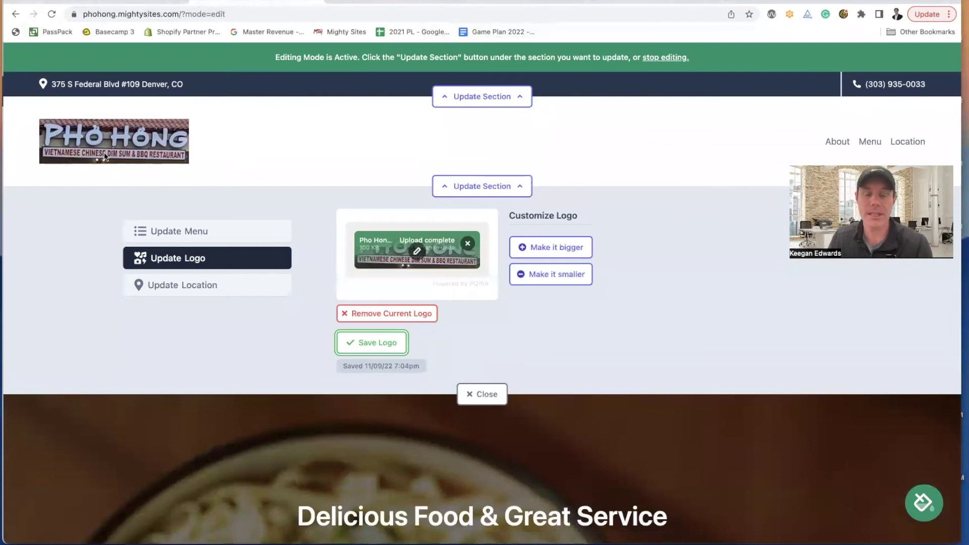
# - Review the header's menu items and location settings, then close the header editor
pyautogui.click(195, 242)
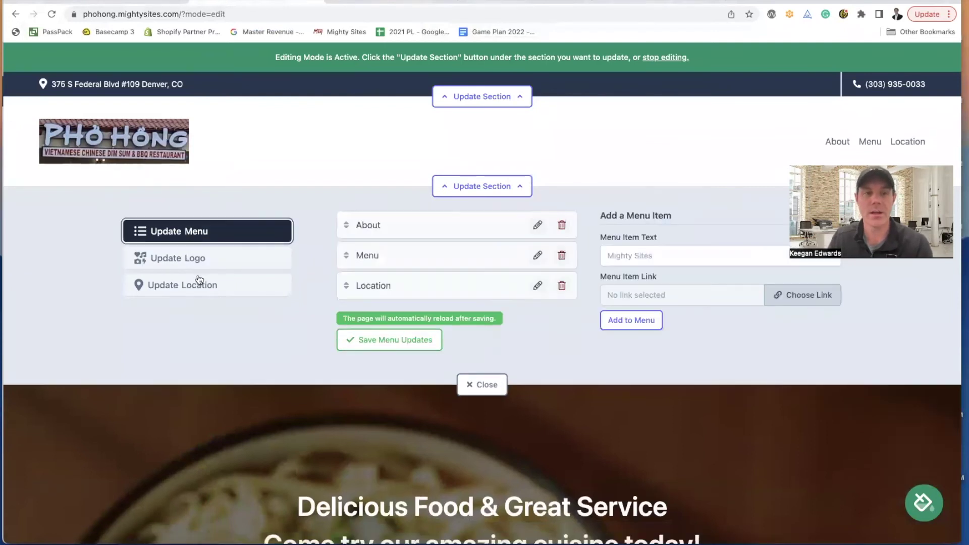
pyautogui.click(202, 286)
pyautogui.click(477, 435)
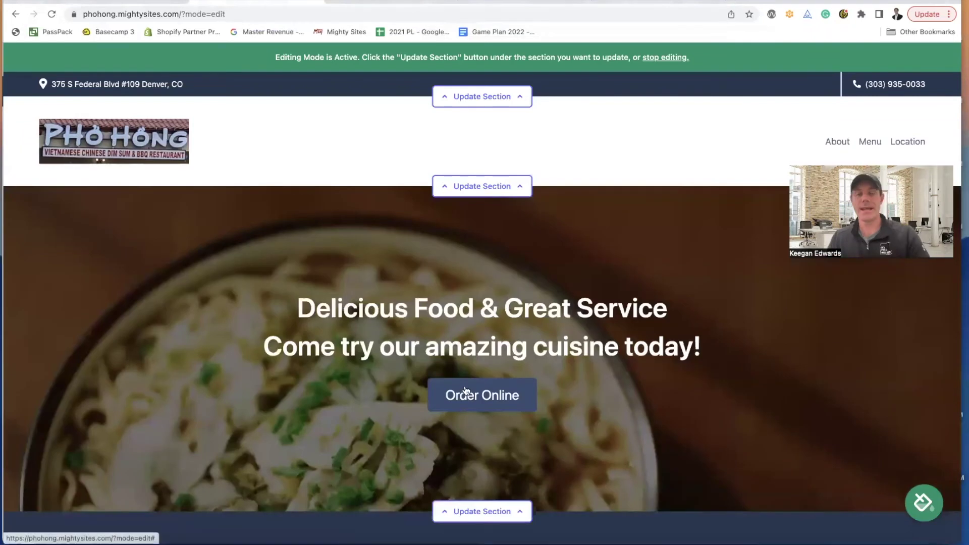
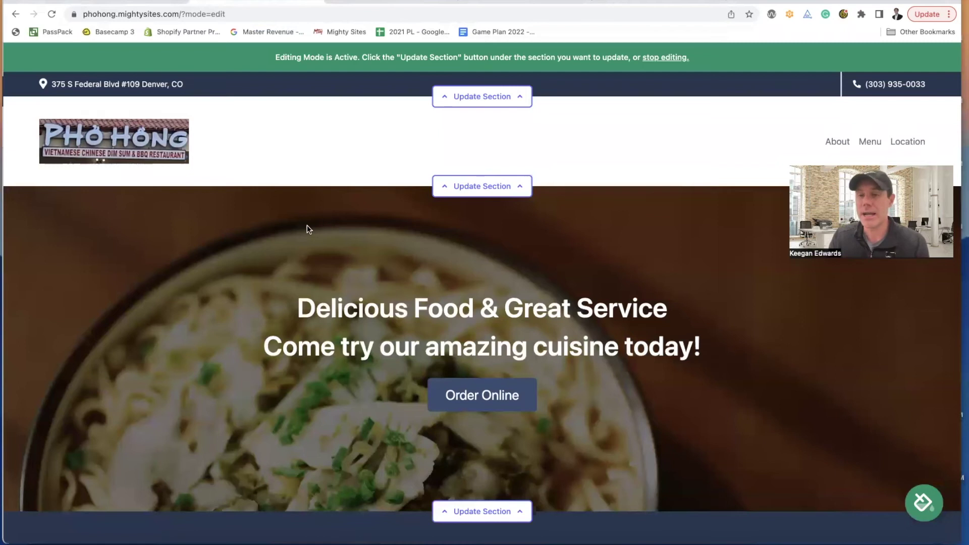
# - Reopen the header editor to check its menu and logo settings, then close it
pyautogui.scroll(-1, 308, 228)
pyautogui.scroll(-1, 309, 230)
pyautogui.scroll(2, 309, 231)
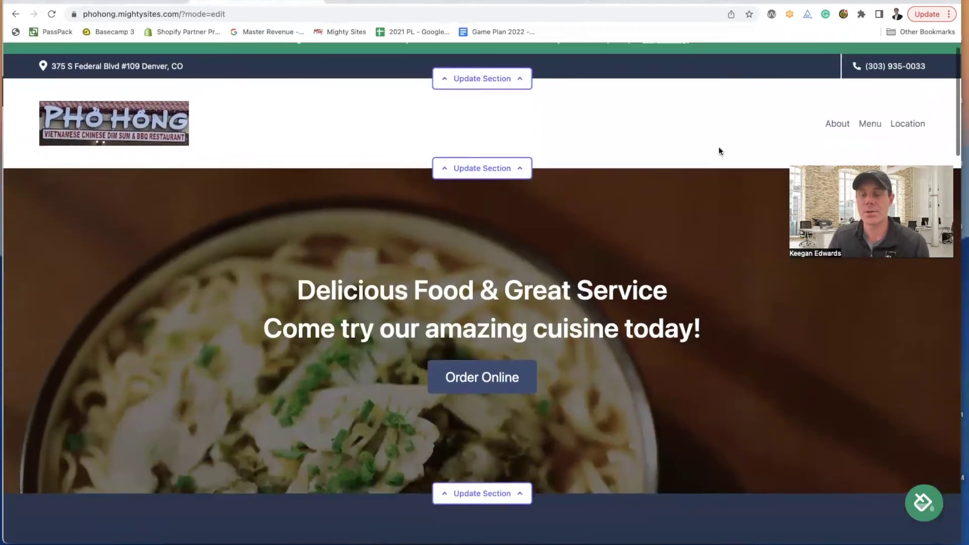
pyautogui.click(516, 170)
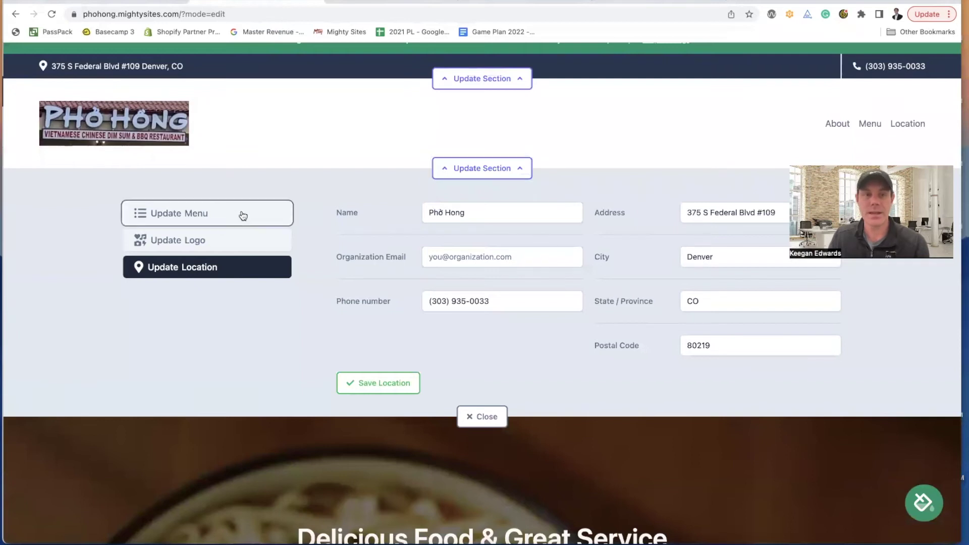
pyautogui.click(240, 214)
pyautogui.click(228, 249)
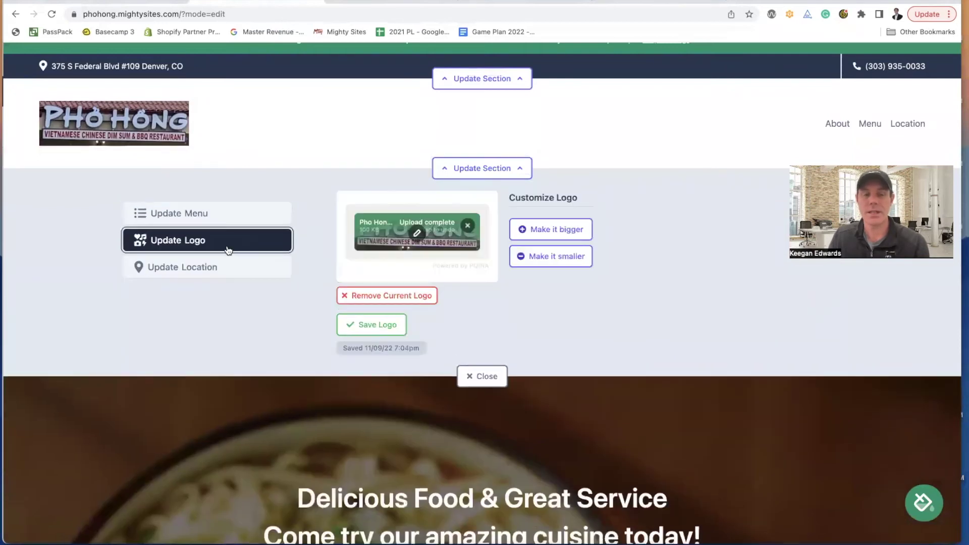
pyautogui.click(471, 176)
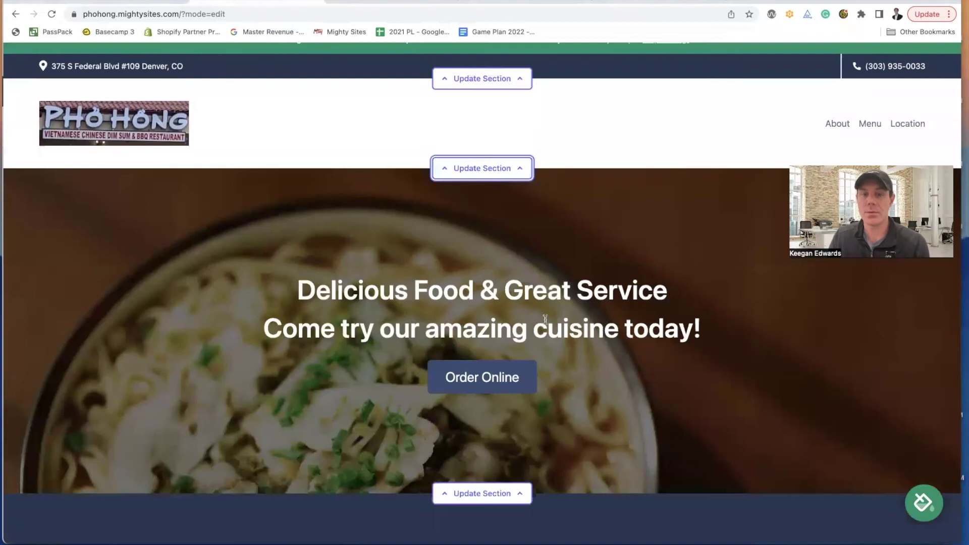
# - Open the hero section's editing form, then go to Phở Hong's Google Maps photos
pyautogui.scroll(-3, 449, 227)
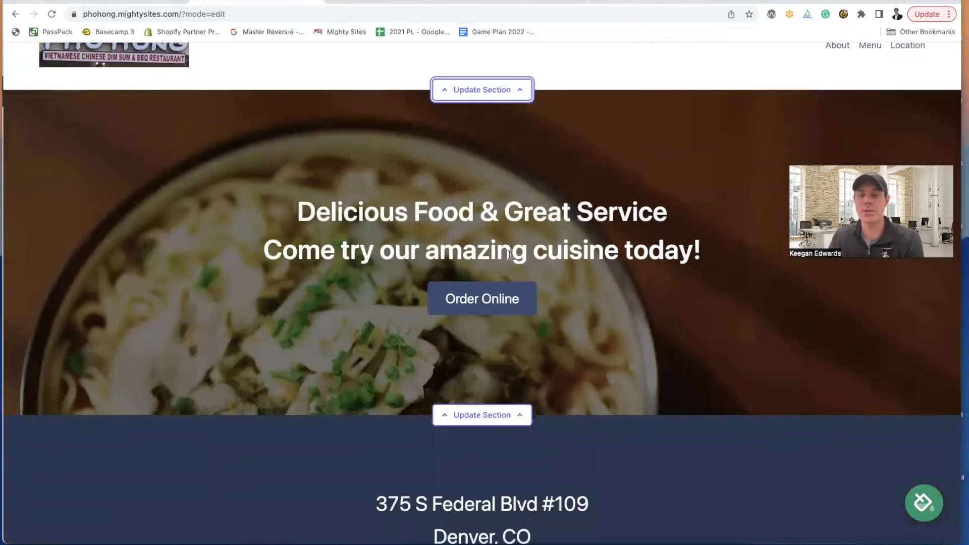
pyautogui.scroll(2, 509, 254)
pyautogui.click(500, 461)
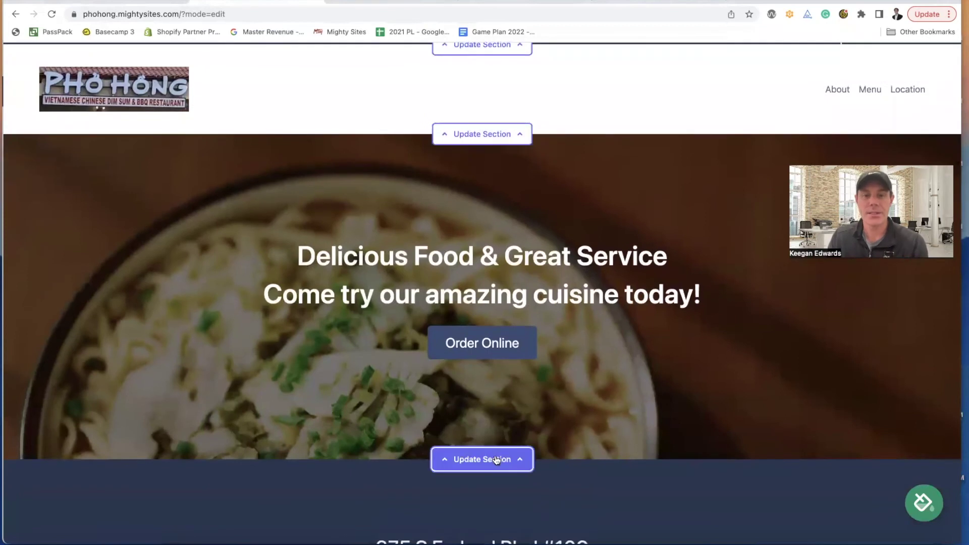
pyautogui.scroll(-3, 498, 416)
pyautogui.scroll(1, 469, 202)
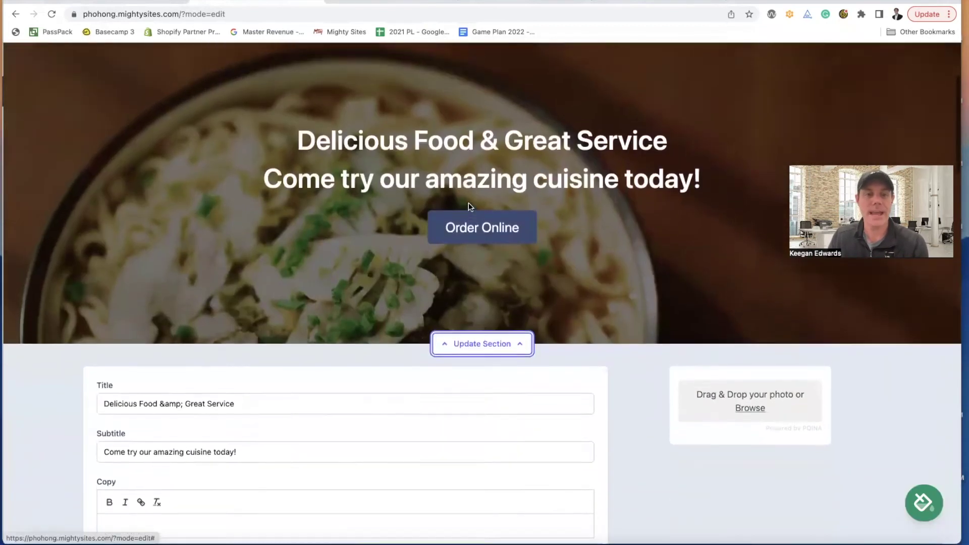
pyautogui.scroll(-2, 184, 298)
pyautogui.scroll(2, 248, 314)
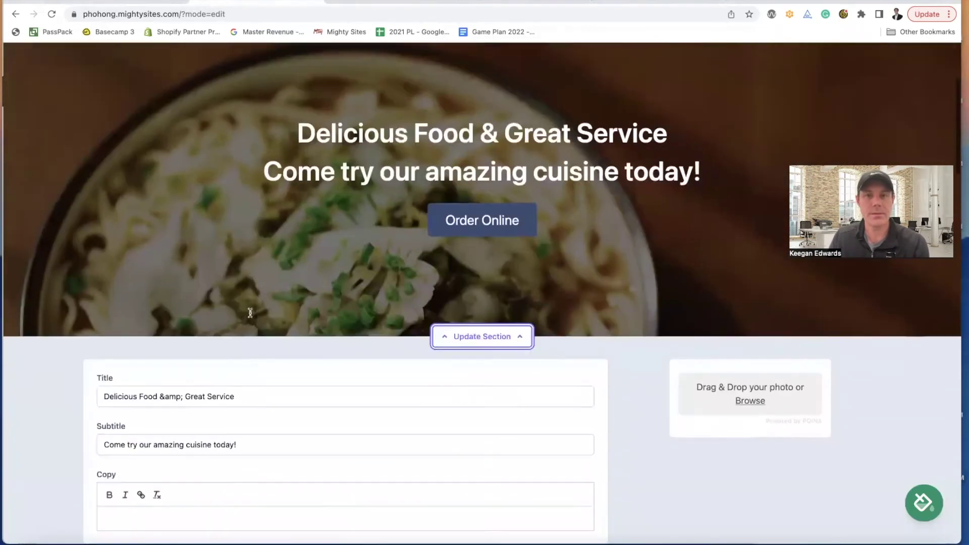
pyautogui.click(350, 4)
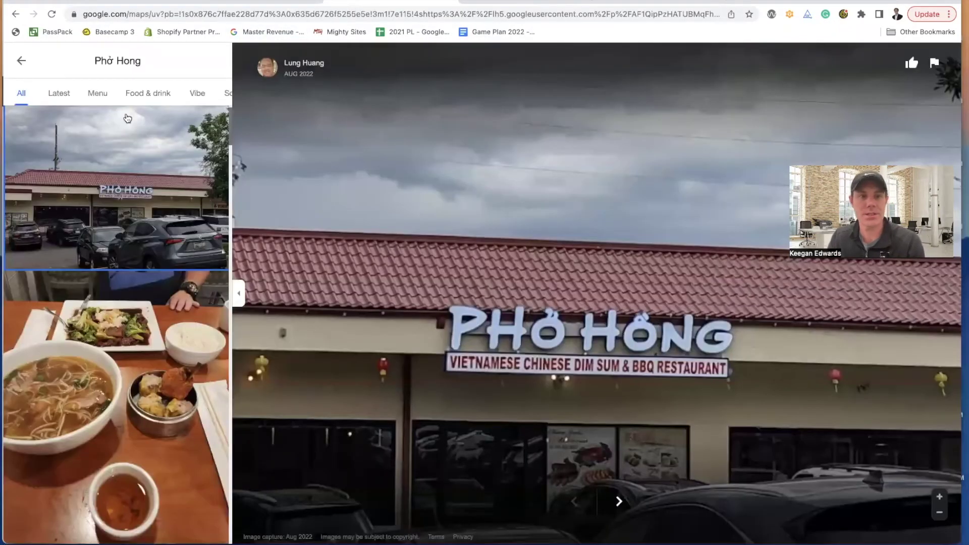
# - Return to the Phở Hong search results and browse the full list of Google reviews
pyautogui.click(21, 61)
pyautogui.scroll(-3, 707, 318)
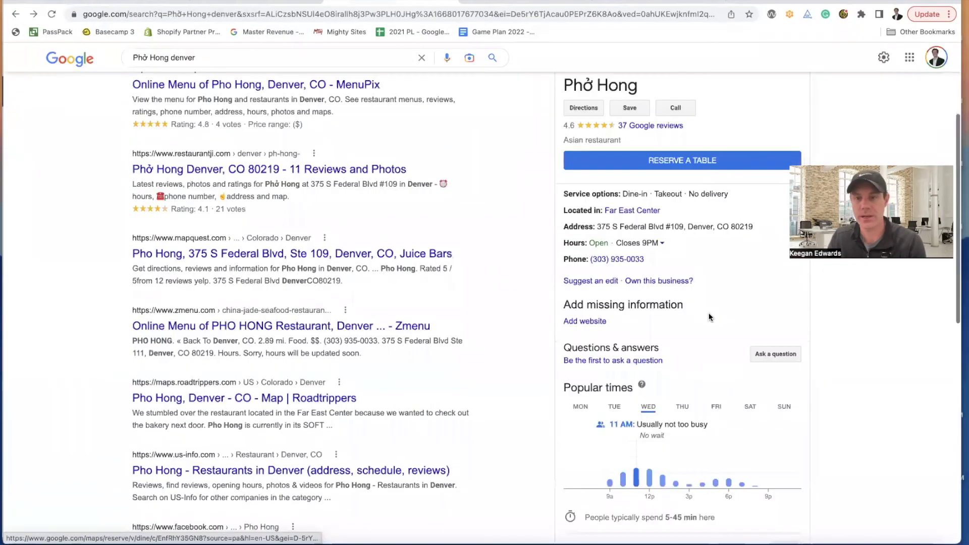
pyautogui.scroll(-1, 709, 317)
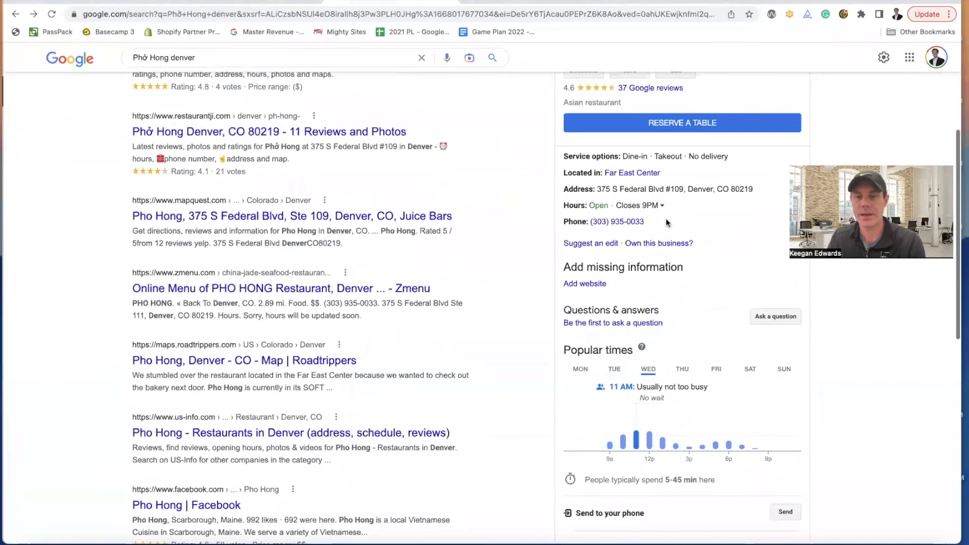
pyautogui.scroll(-5, 667, 223)
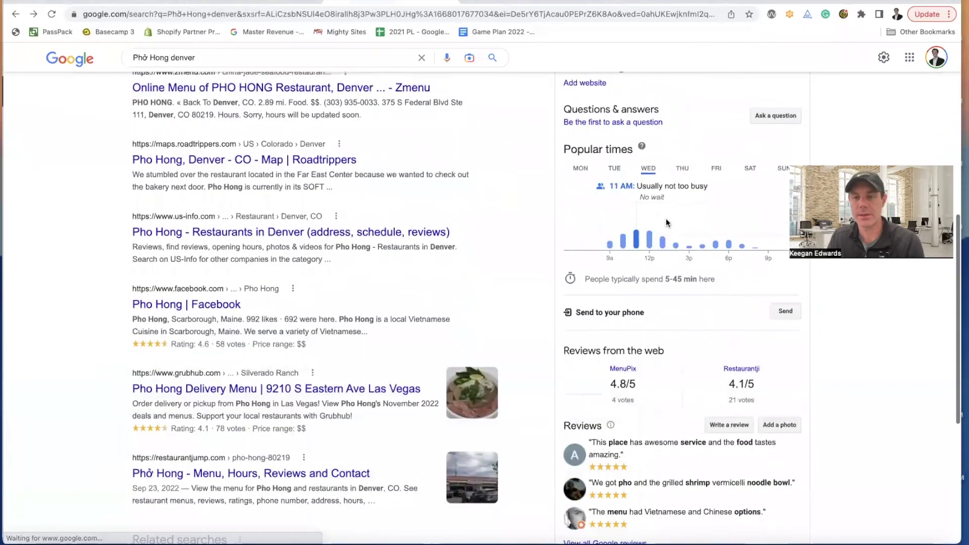
pyautogui.scroll(-2, 666, 223)
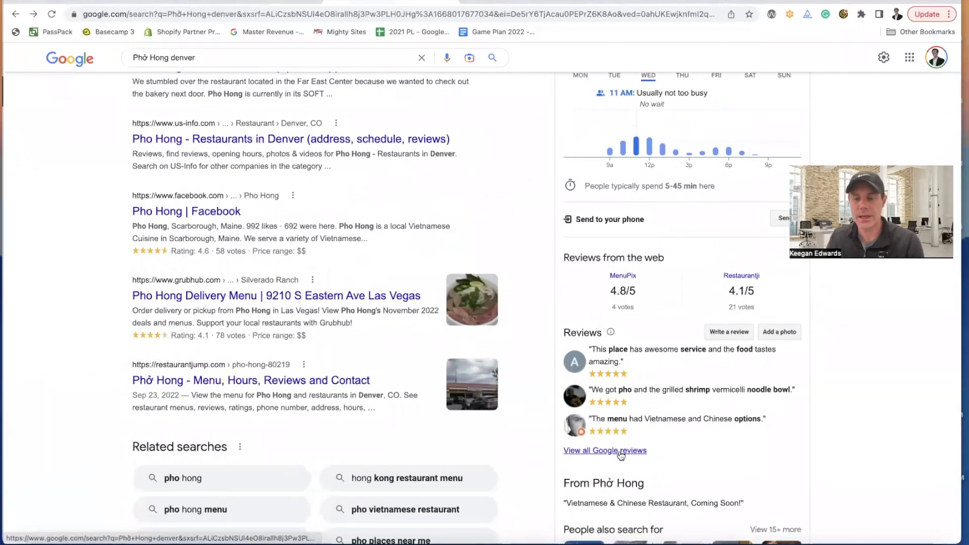
pyautogui.click(617, 451)
pyautogui.scroll(-1, 497, 275)
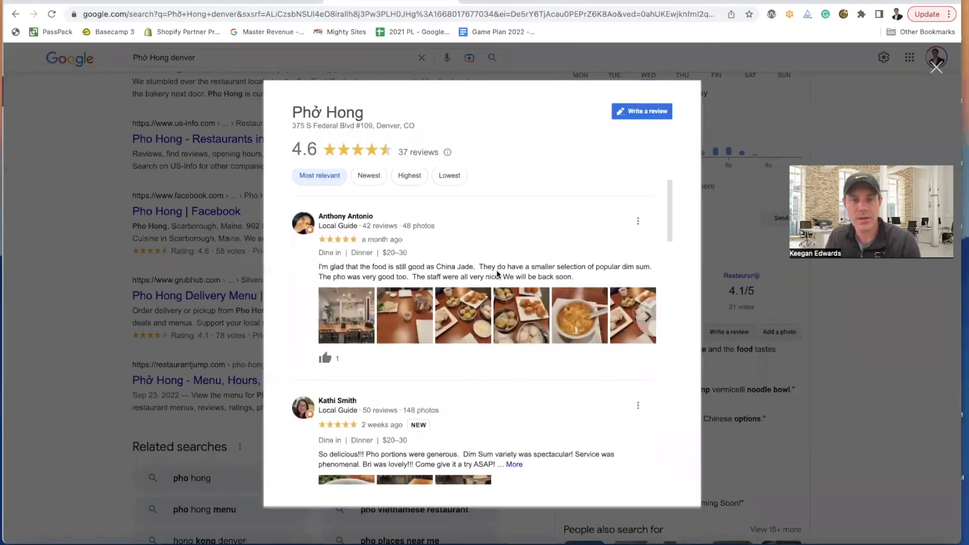
pyautogui.click(935, 71)
# - Select the 'Vietnamese & Chinese Restaurant' description and return to the site editor
pyautogui.scroll(-2, 737, 326)
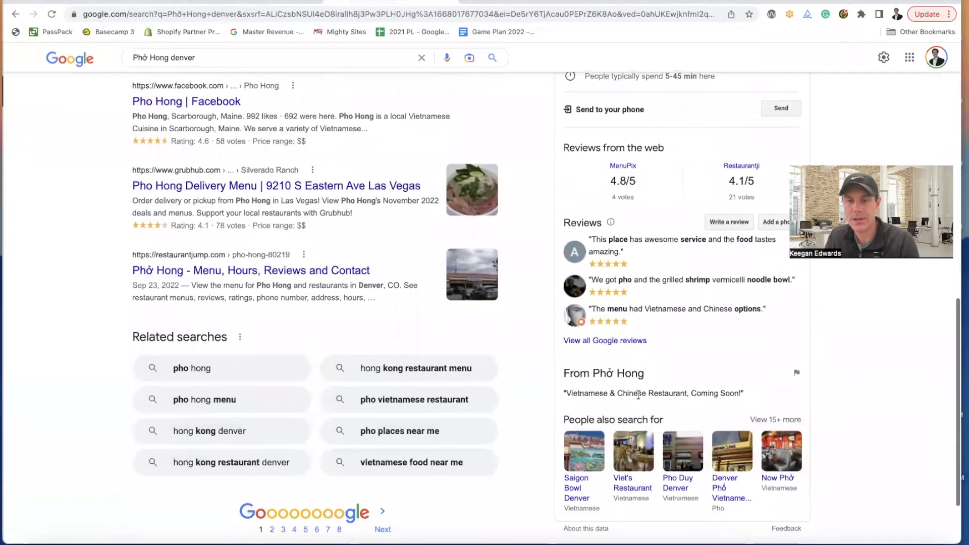
pyautogui.moveTo(572, 393); pyautogui.dragTo(690, 394)
pyautogui.press('super+c')
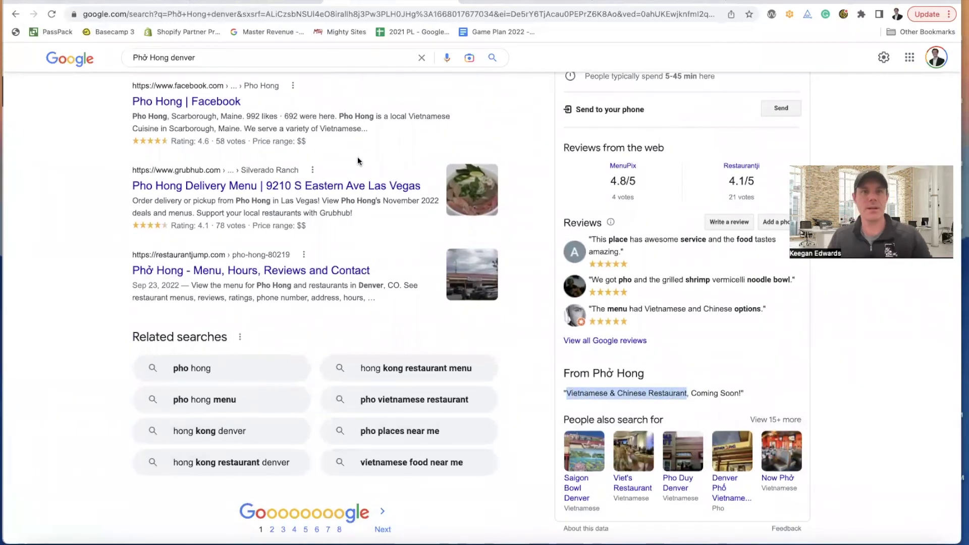
pyautogui.click(246, 2)
pyautogui.scroll(3, 480, 248)
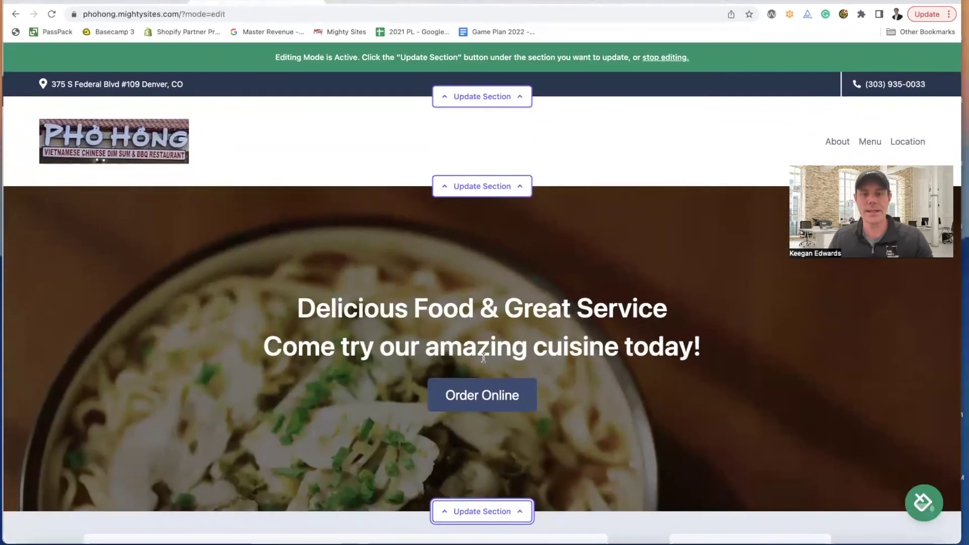
# - Replace the hero title with 'Vietnamese & Chinese Restaurant' and save it
pyautogui.scroll(-2, 484, 418)
pyautogui.scroll(-3, 485, 421)
pyautogui.scroll(1, 241, 374)
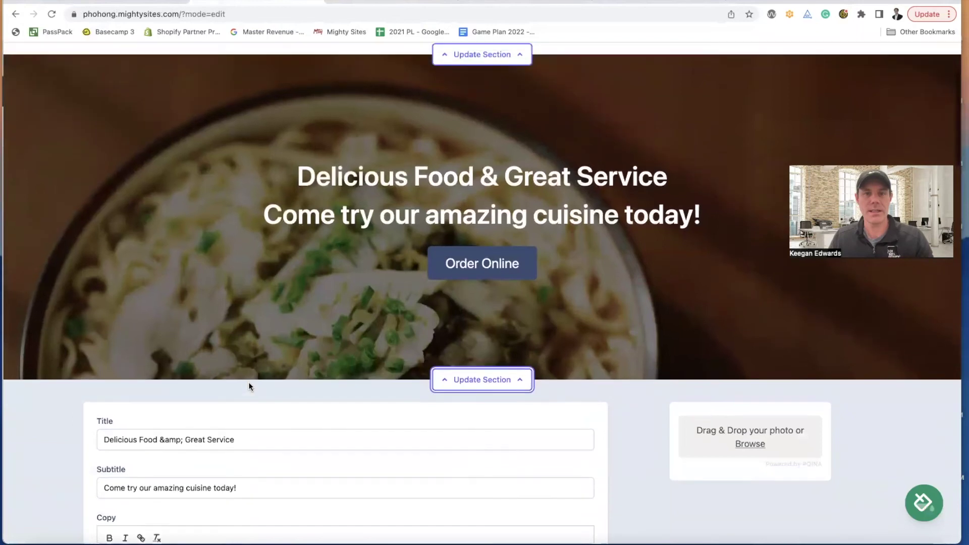
pyautogui.moveTo(238, 440); pyautogui.dragTo(45, 433)
pyautogui.press('super+v')
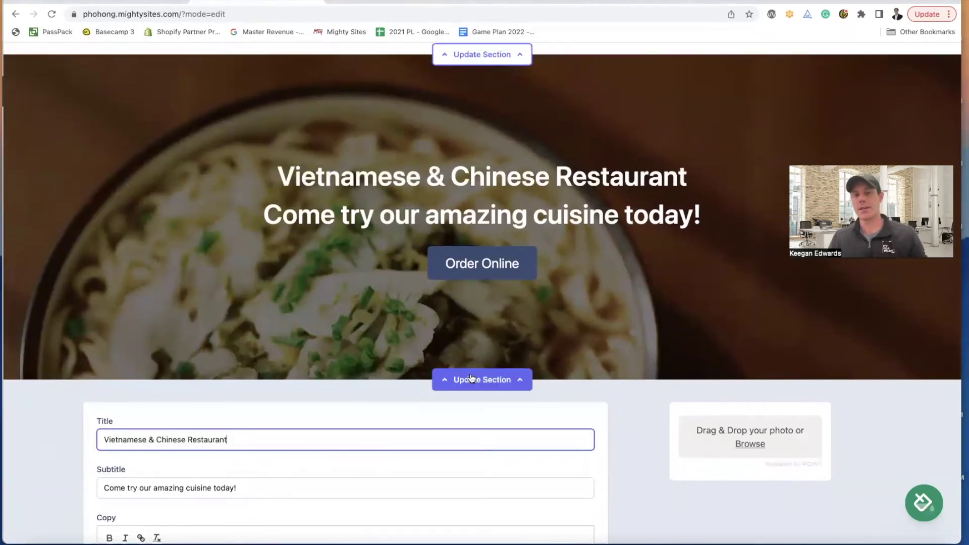
pyautogui.scroll(-2, 571, 462)
pyautogui.scroll(-3, 555, 461)
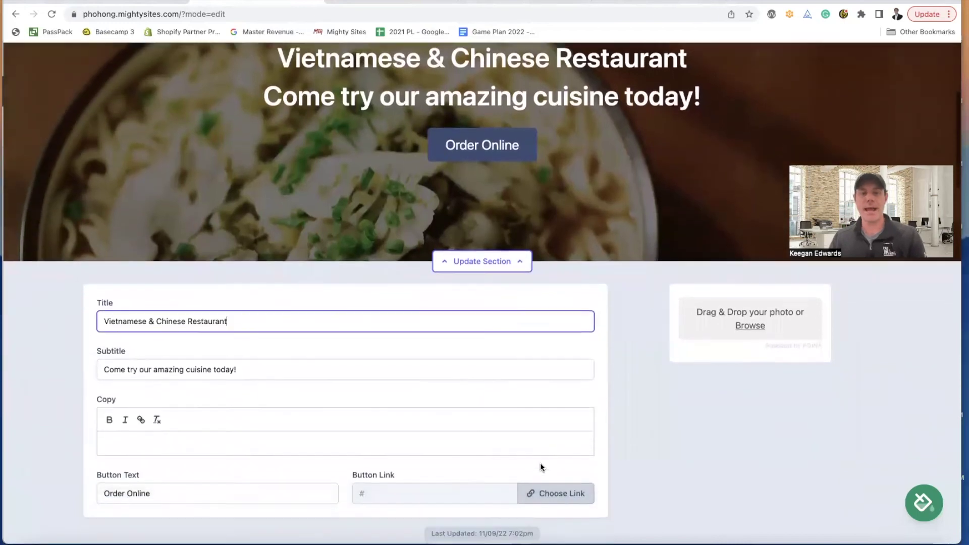
pyautogui.click(453, 486)
pyautogui.scroll(7, 605, 424)
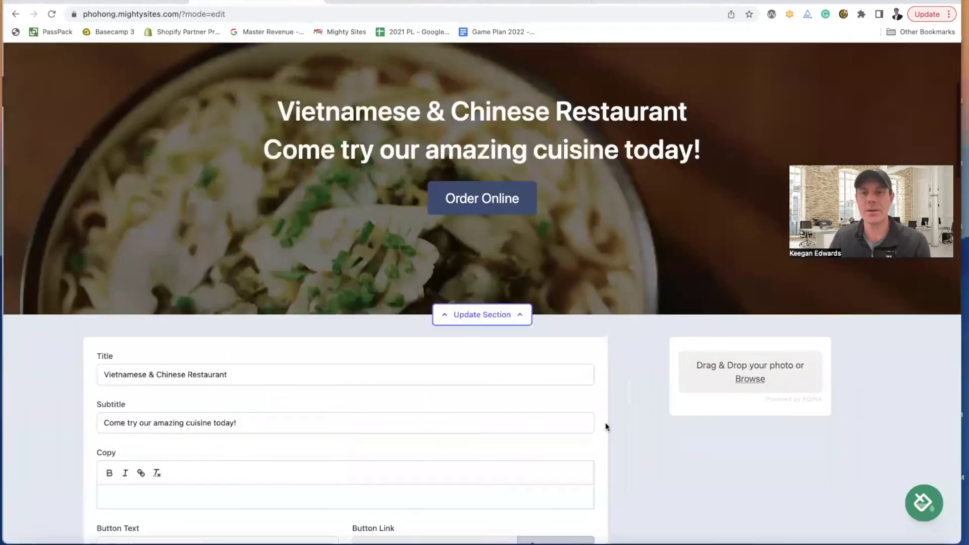
pyautogui.scroll(-1, 605, 450)
# - Collapse and reopen the hero editing form to review it, then go to the search results
pyautogui.click(503, 473)
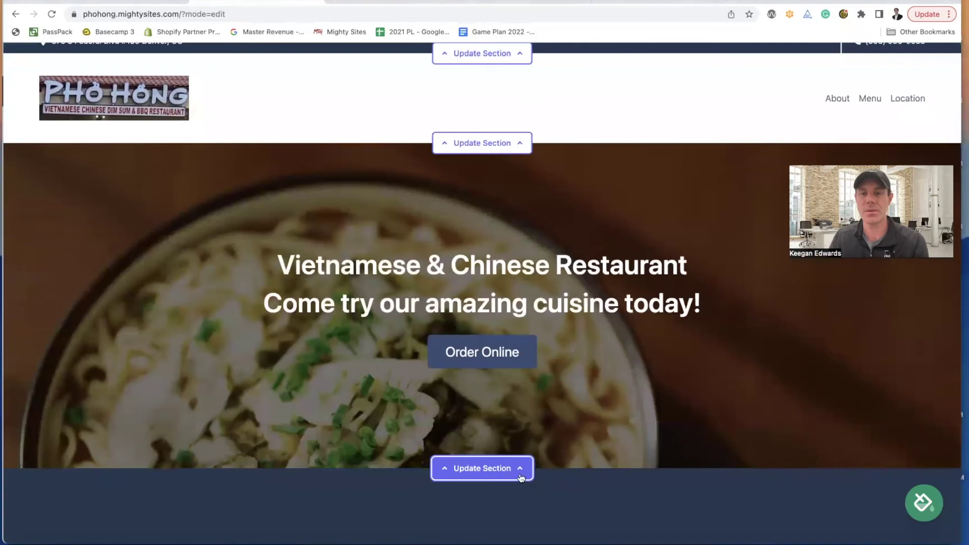
pyautogui.scroll(-1, 553, 466)
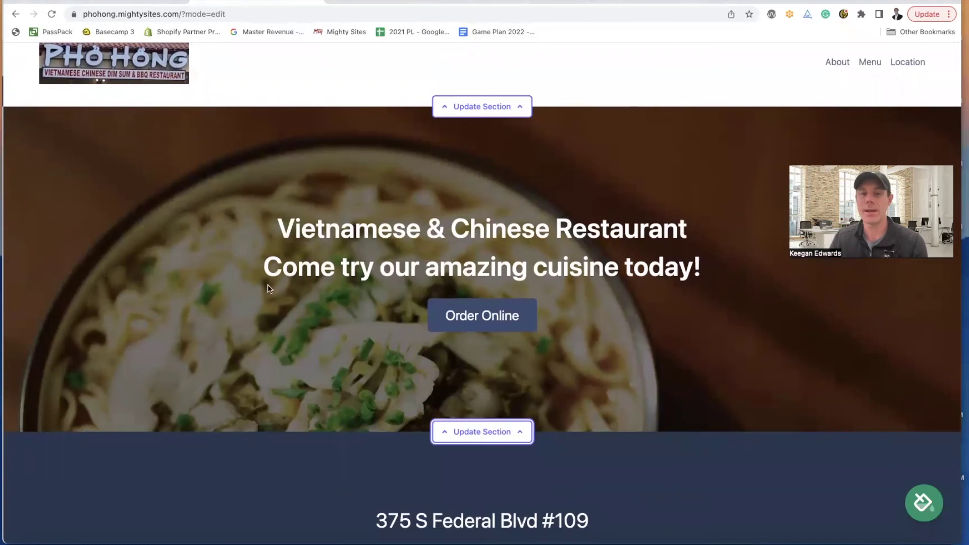
pyautogui.scroll(-2, 505, 399)
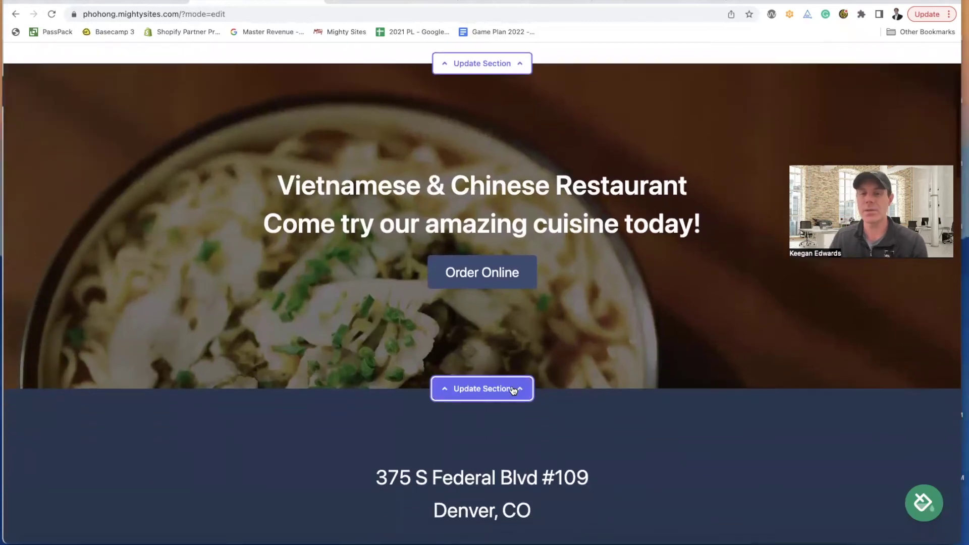
pyautogui.click(482, 390)
pyautogui.scroll(-5, 283, 364)
pyautogui.scroll(5, 286, 365)
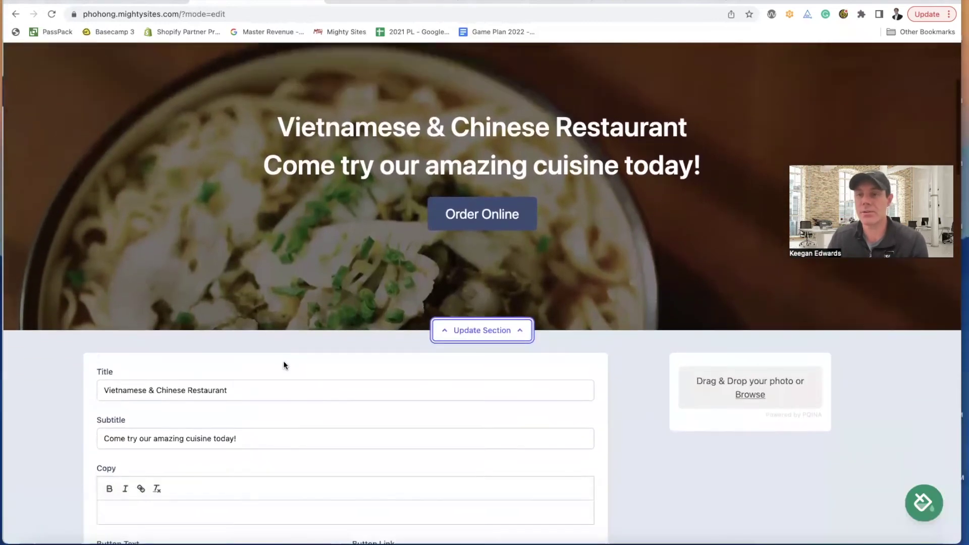
pyautogui.scroll(2, 285, 364)
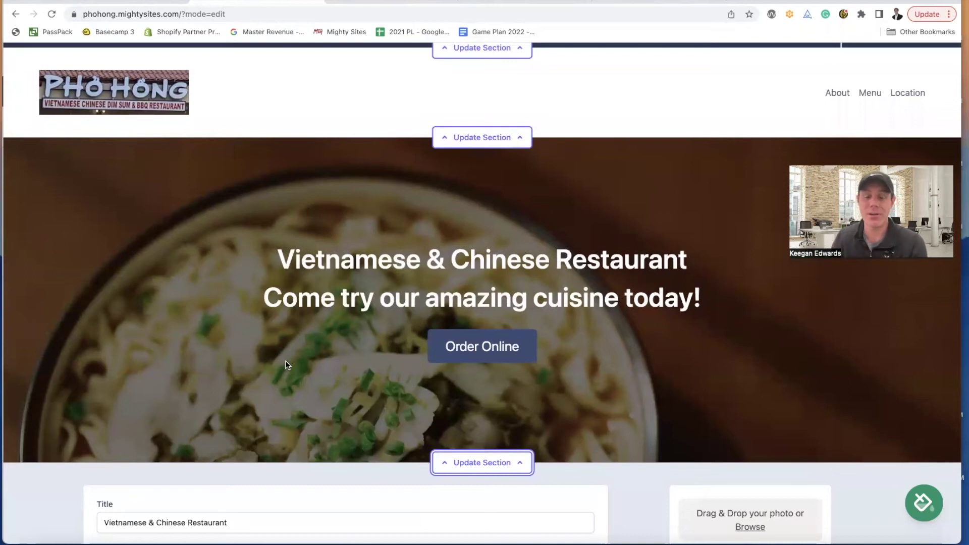
pyautogui.scroll(-8, 313, 367)
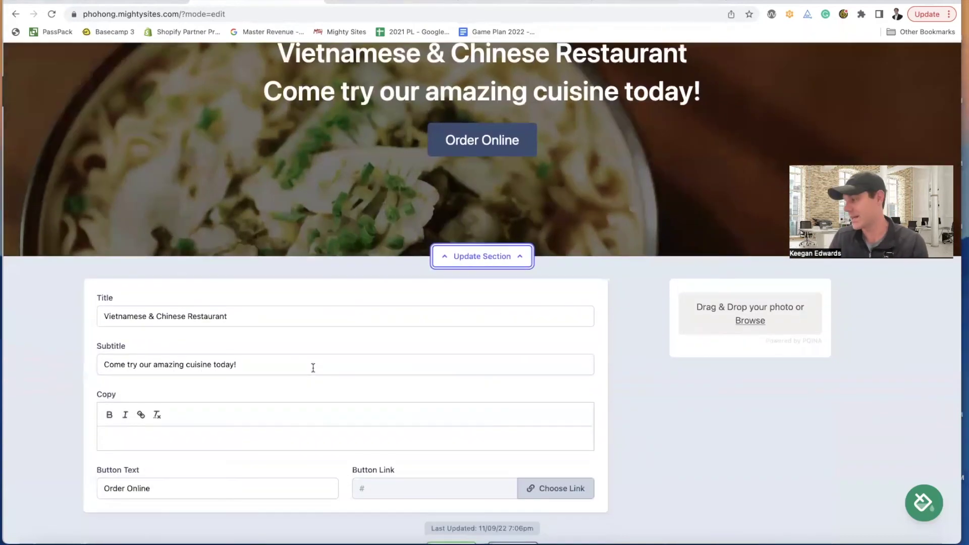
pyautogui.scroll(-6, 312, 368)
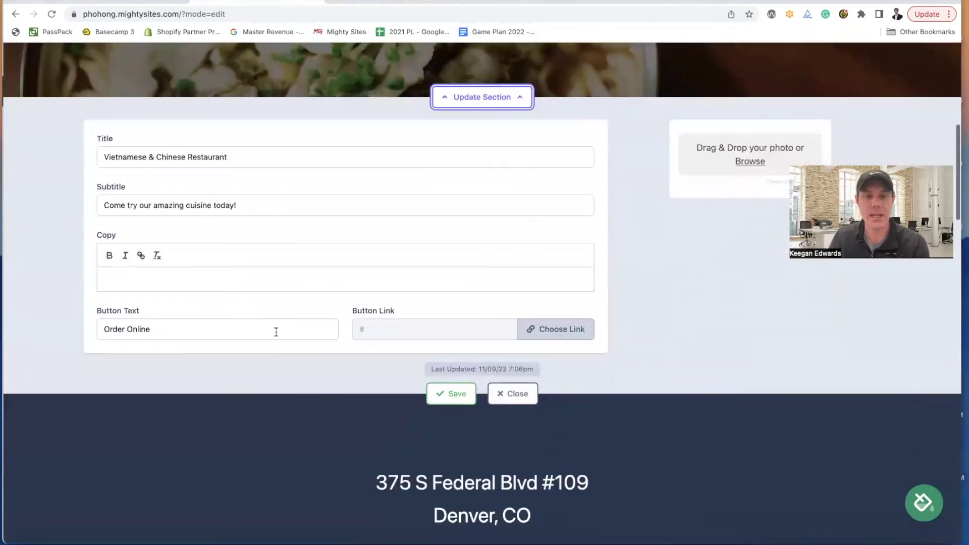
pyautogui.click(372, 4)
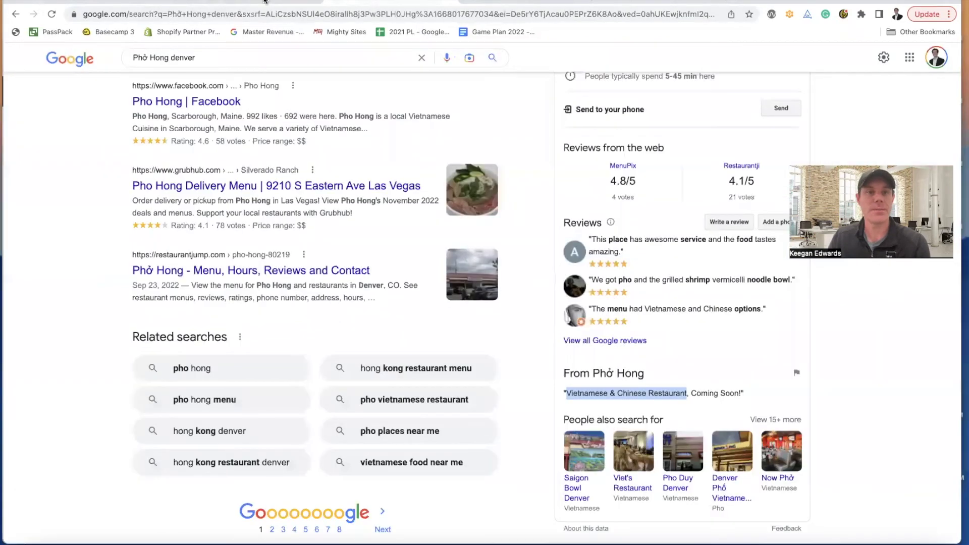
# - Scan the Phở Hong denver results and open the MenuPix 'Online Menu of Pho Hong' listing
pyautogui.click(265, 1)
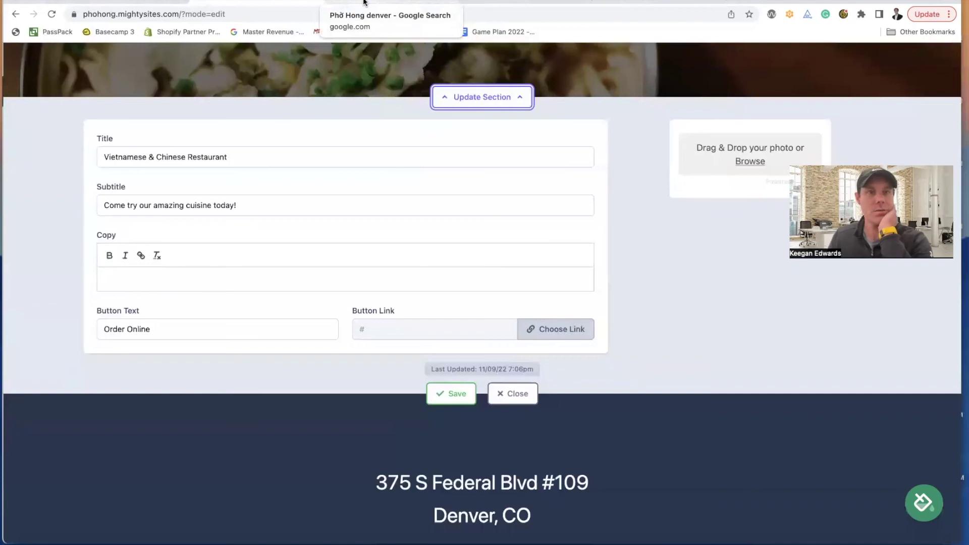
pyautogui.click(365, 2)
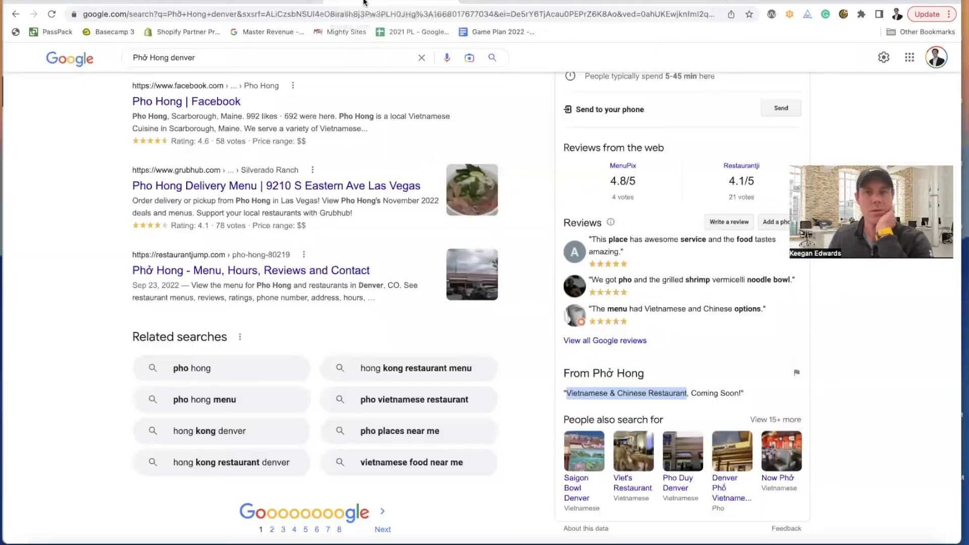
pyautogui.scroll(-1, 669, 189)
pyautogui.scroll(6, 669, 189)
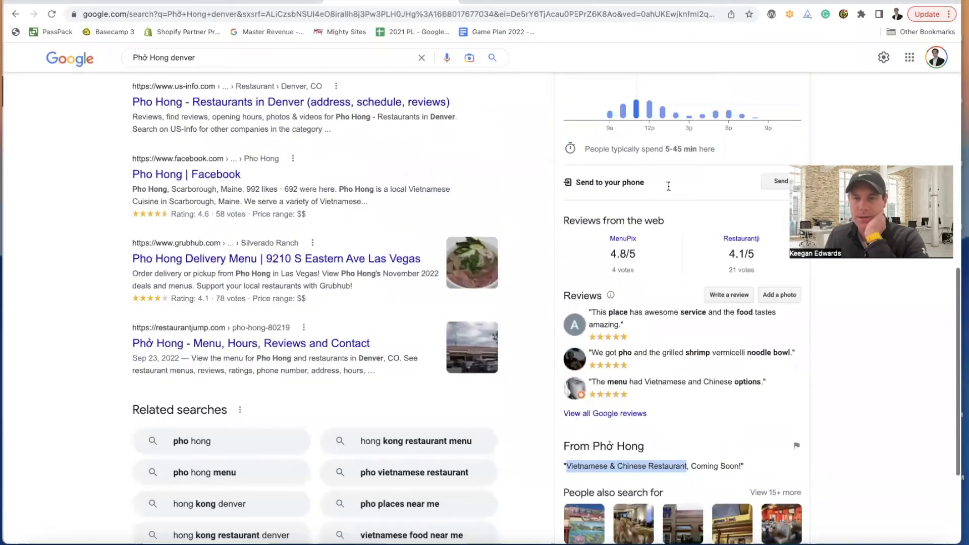
pyautogui.scroll(4, 670, 189)
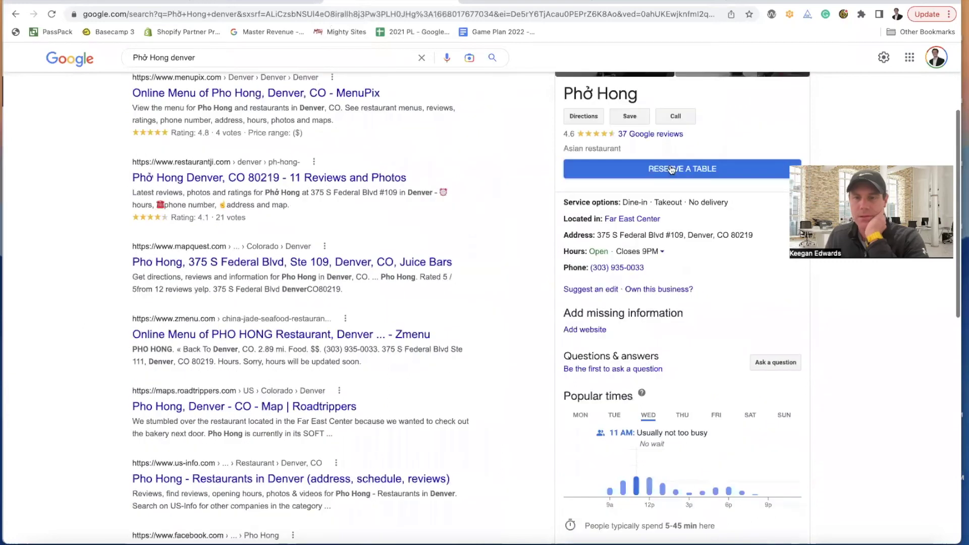
pyautogui.scroll(2, 672, 170)
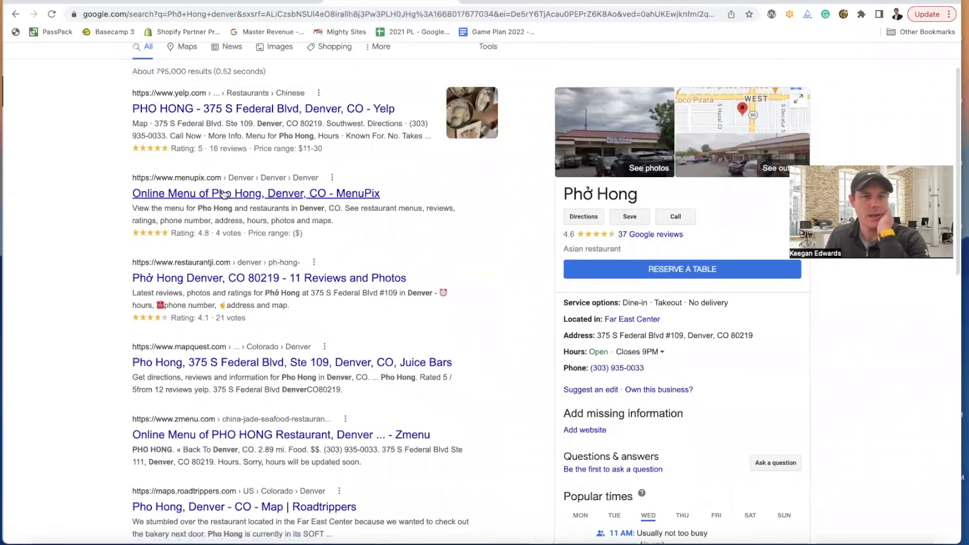
pyautogui.scroll(1, 303, 250)
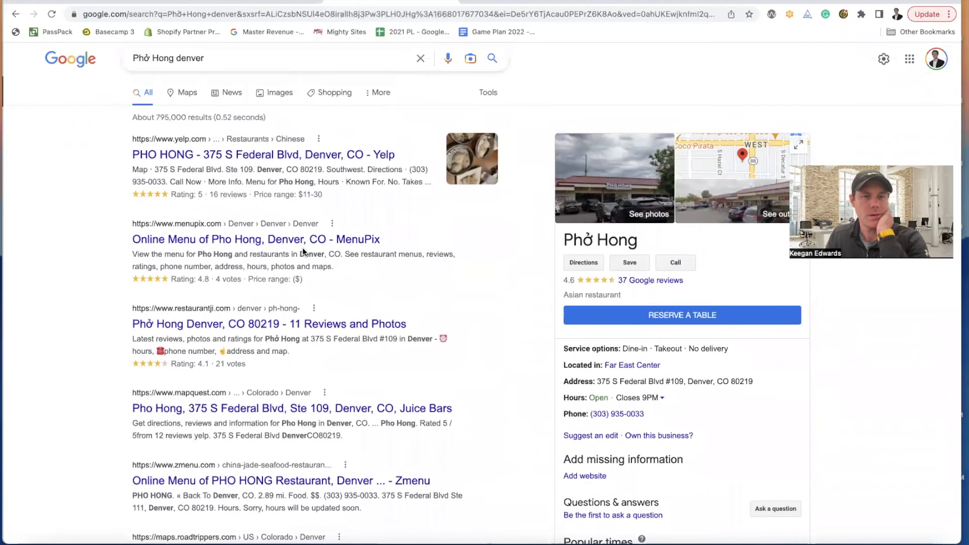
pyautogui.scroll(1, 302, 248)
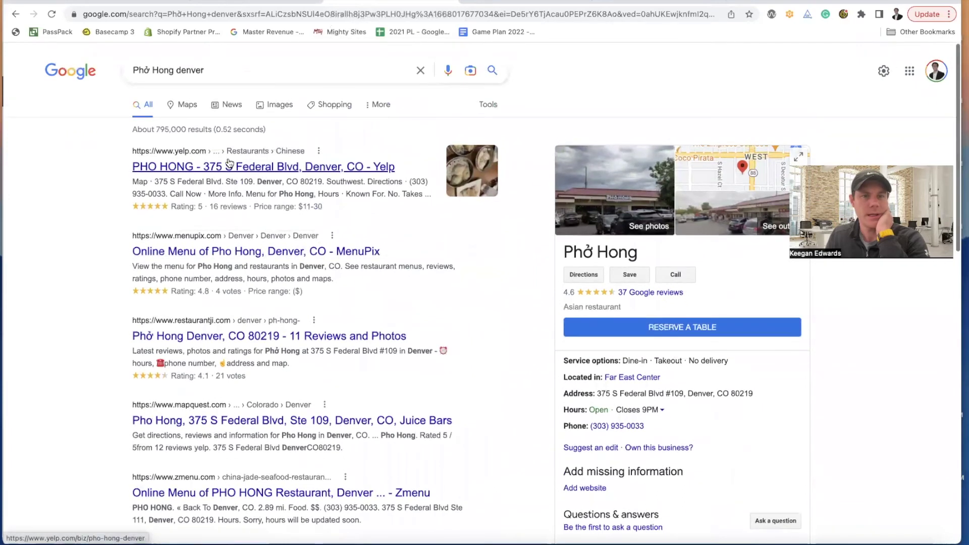
pyautogui.scroll(-3, 402, 302)
pyautogui.scroll(-2, 402, 302)
pyautogui.scroll(-1, 404, 308)
pyautogui.scroll(2, 405, 308)
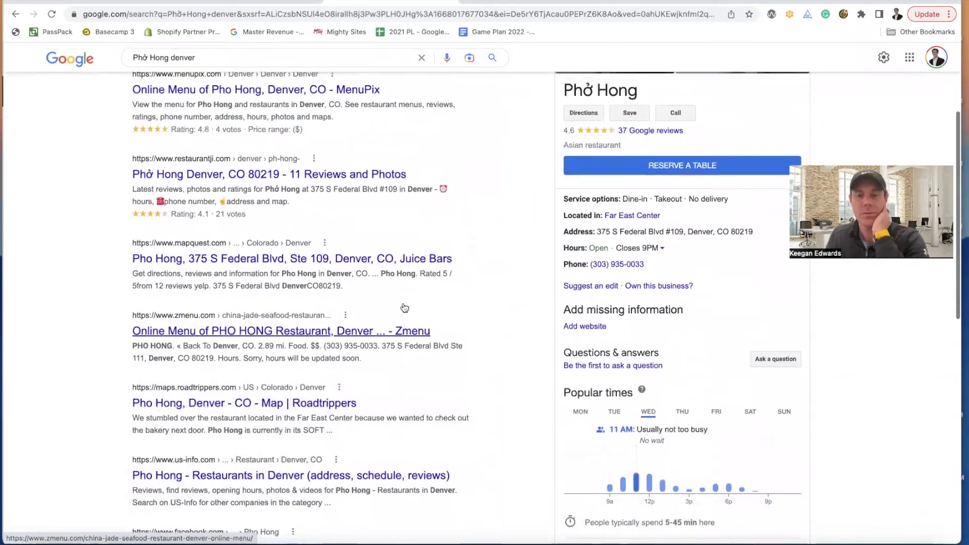
pyautogui.scroll(1, 404, 307)
pyautogui.scroll(1, 404, 307)
pyautogui.scroll(-1, 404, 307)
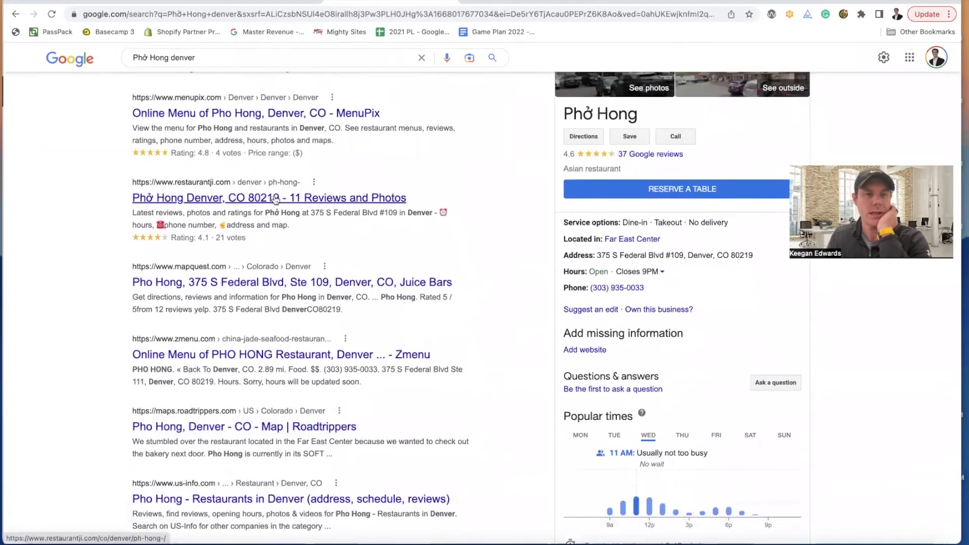
pyautogui.click(275, 200)
pyautogui.scroll(2, 283, 206)
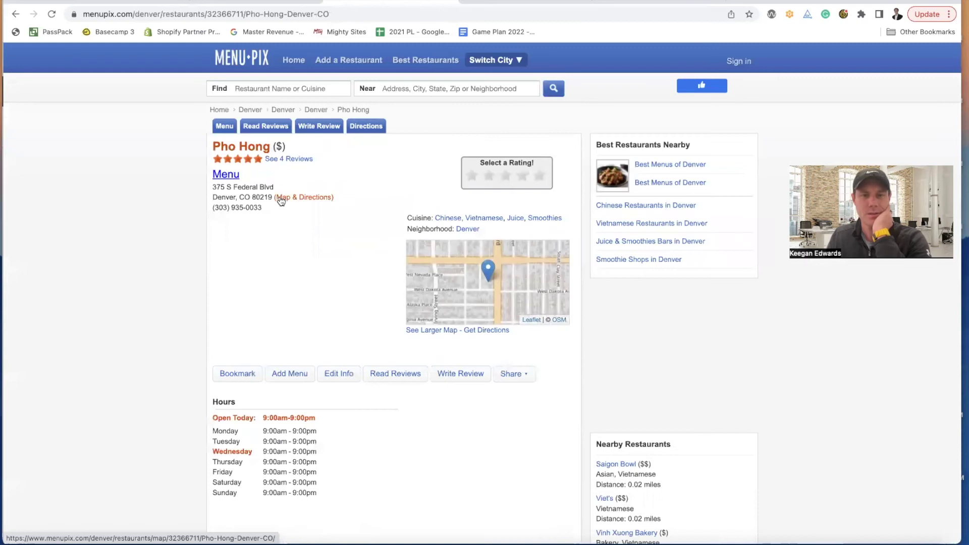
# - View Pho Hong's outdated menu on MenuPix and look over the restaurant page
pyautogui.click(228, 179)
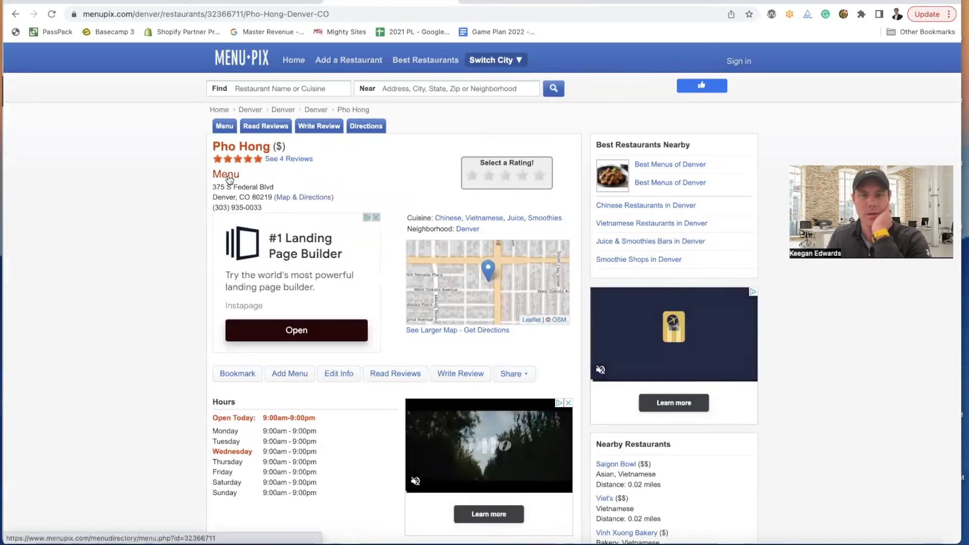
pyautogui.click(16, 14)
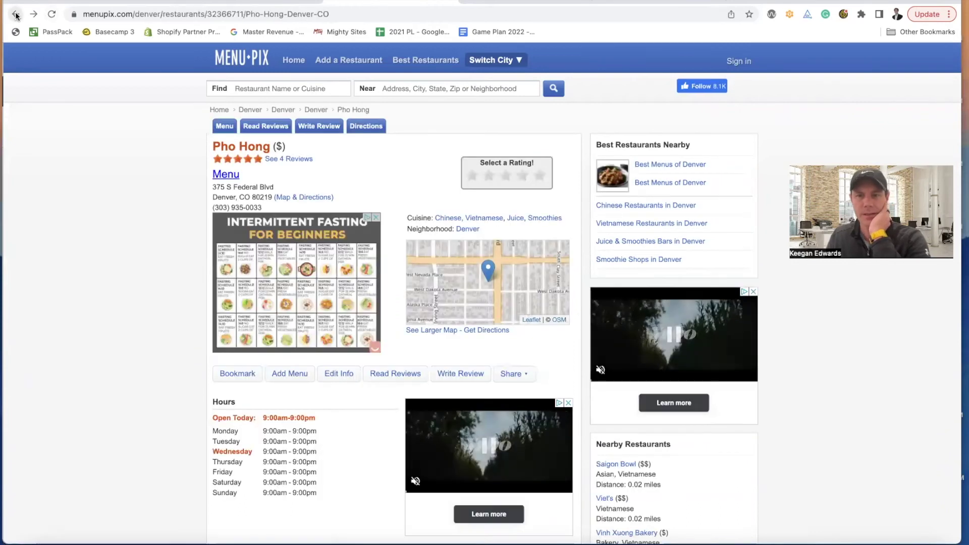
pyautogui.scroll(-2, 63, 130)
pyautogui.scroll(-10, 63, 129)
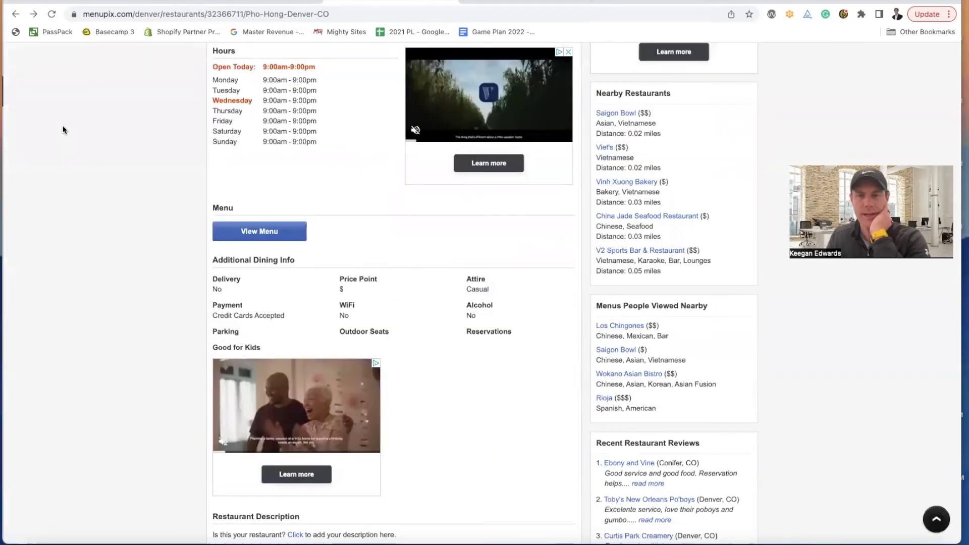
pyautogui.scroll(-6, 63, 130)
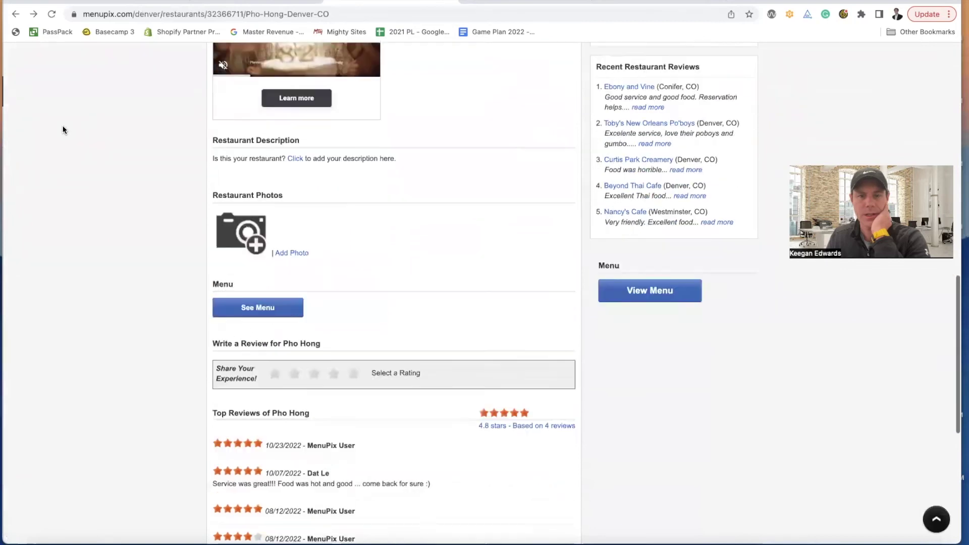
pyautogui.scroll(17, 62, 130)
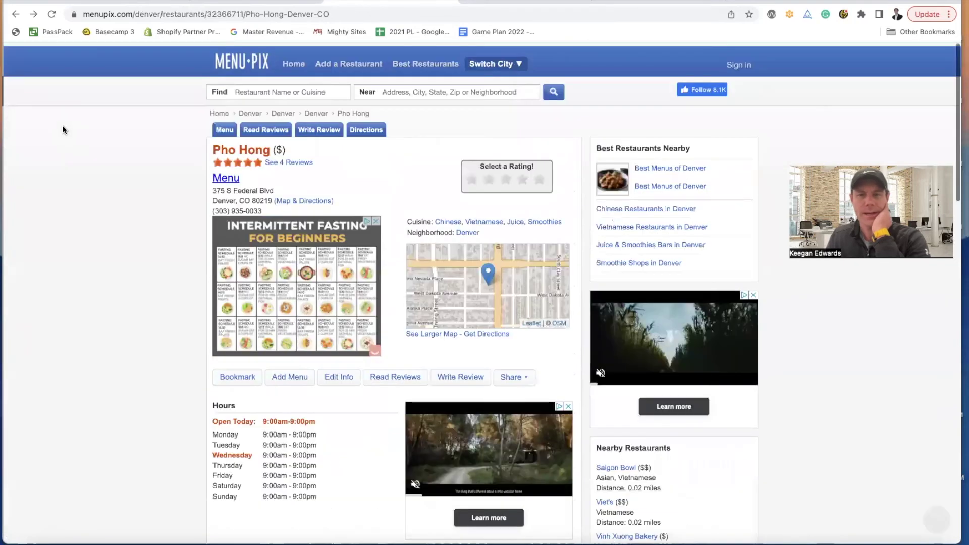
# - Return to the Google results, then back to the Mighty Sites hero editor
pyautogui.click(15, 14)
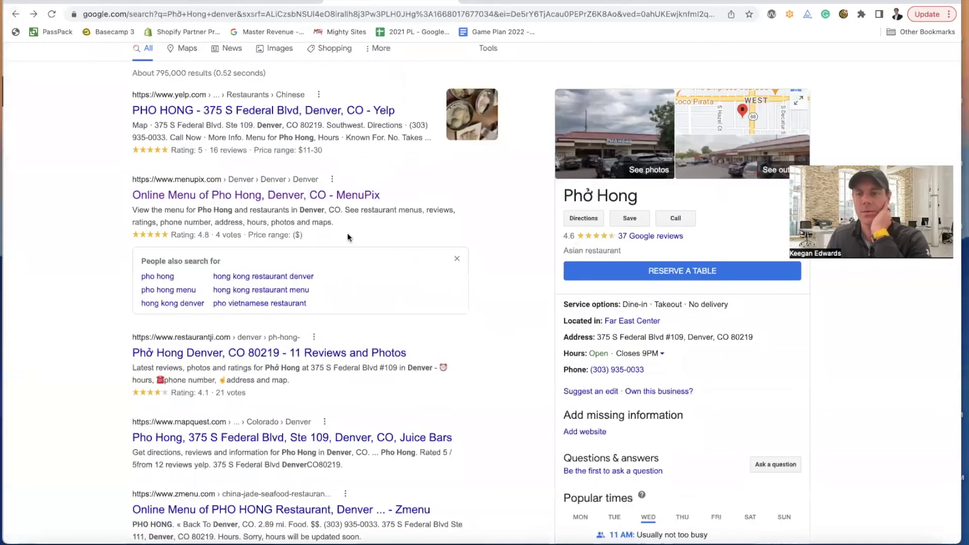
pyautogui.scroll(2, 357, 234)
pyautogui.scroll(-2, 358, 234)
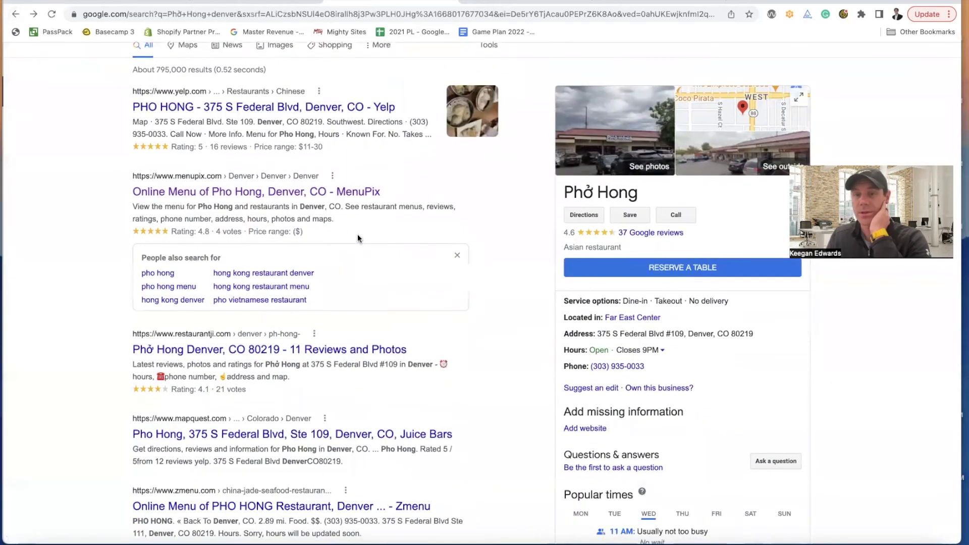
pyautogui.scroll(-1, 358, 234)
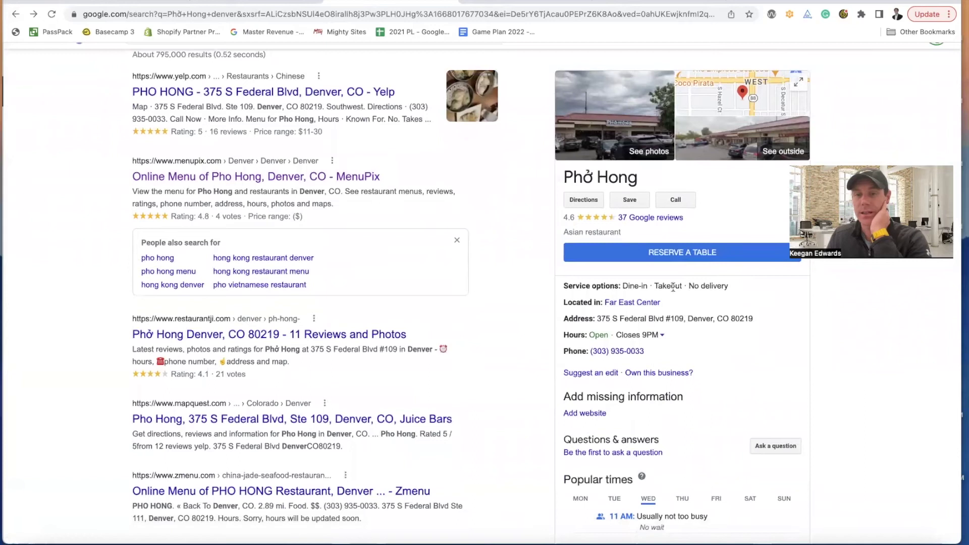
pyautogui.scroll(2, 516, 264)
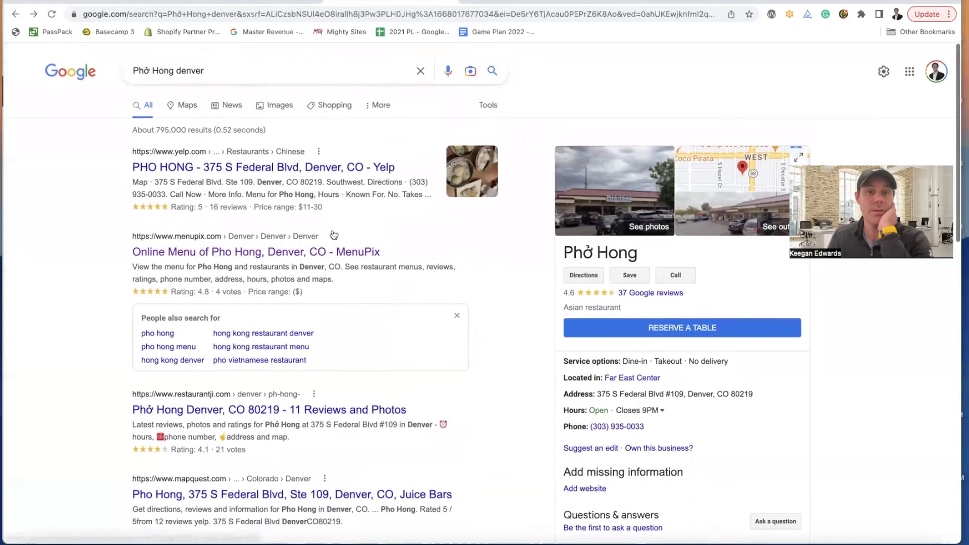
pyautogui.click(268, 3)
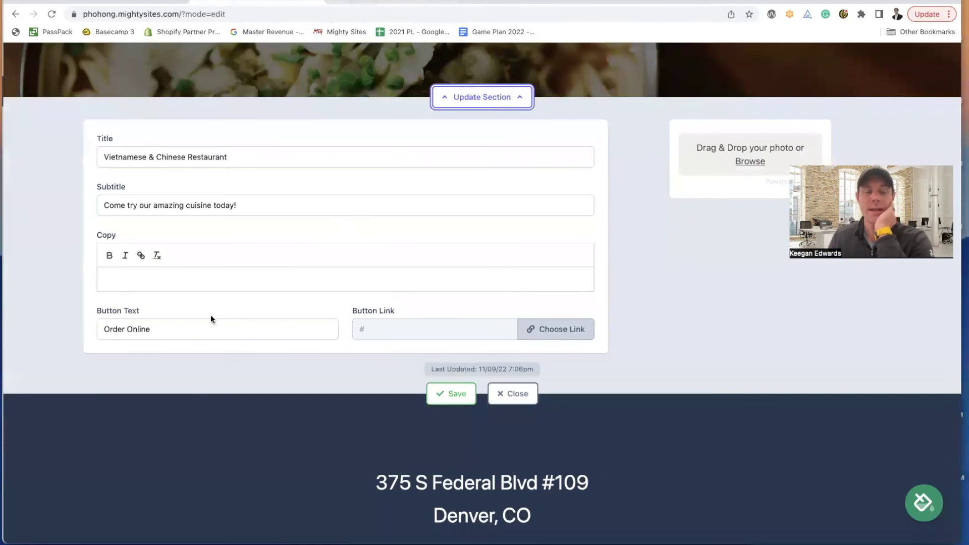
# - Change the hero button text from 'Order Online' to 'Reserve A Table'
pyautogui.click(360, 1)
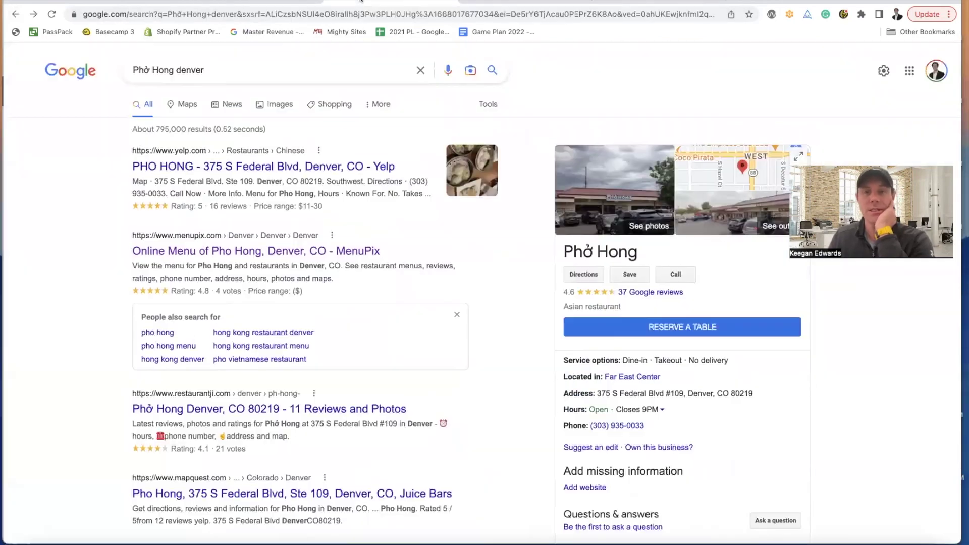
pyautogui.click(242, 2)
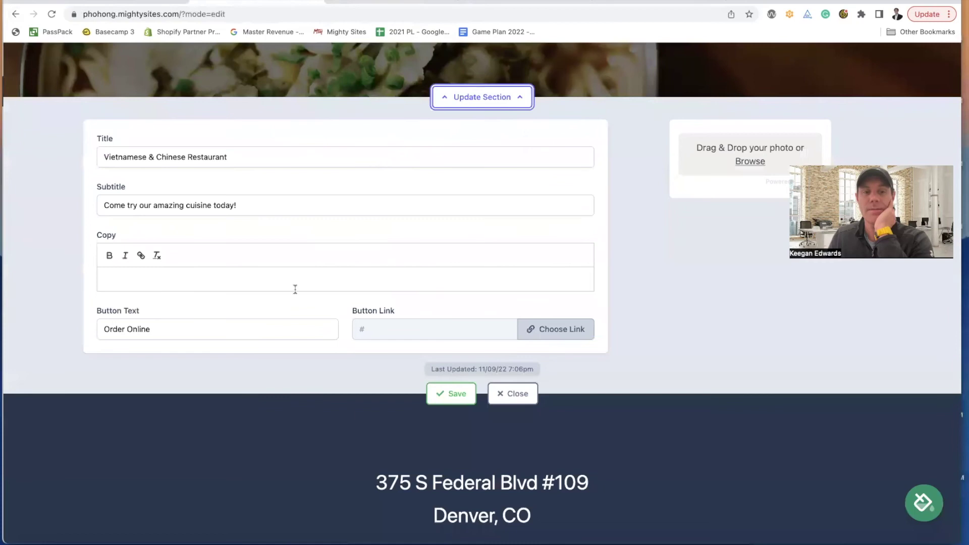
pyautogui.click(213, 332)
pyautogui.press('super+a')
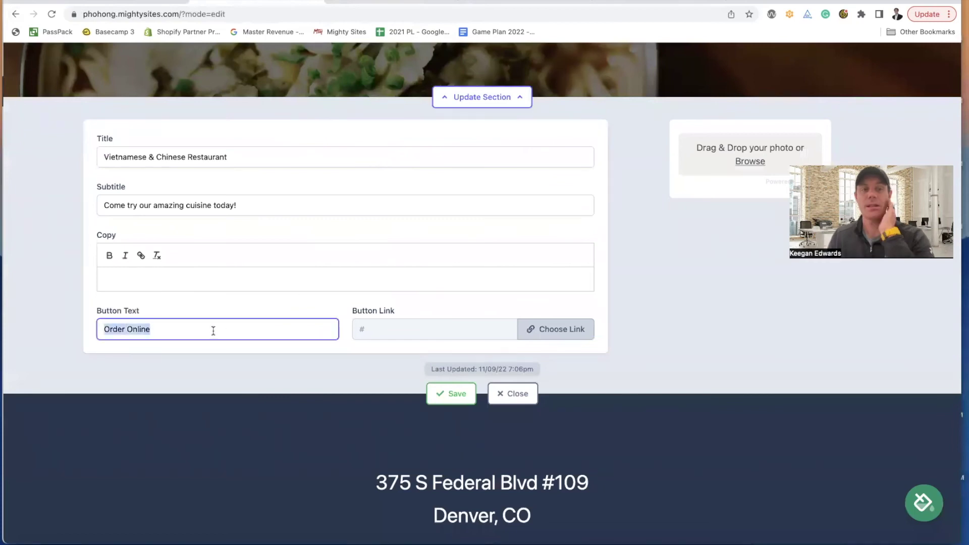
pyautogui.write('Reserve A T')
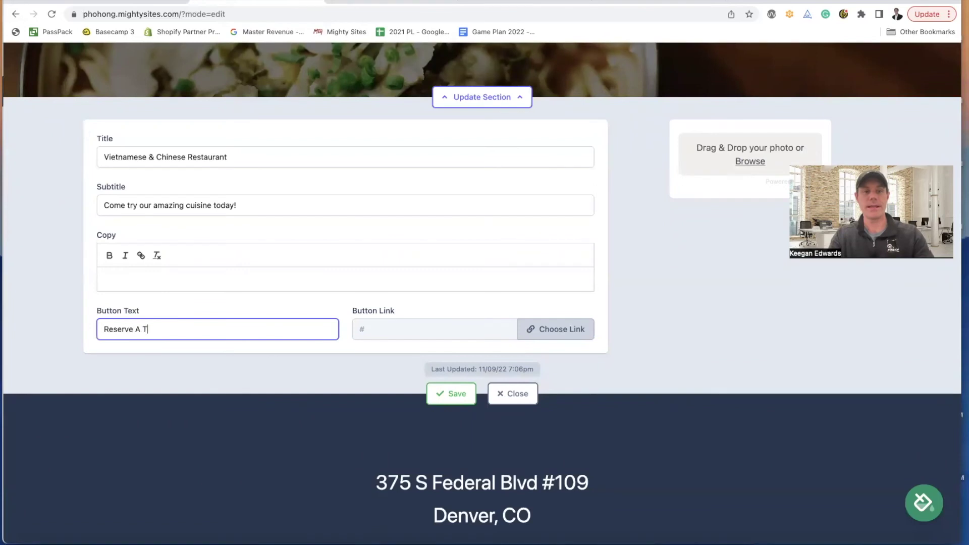
# - Link the button to the Click to Call action, then save and close the hero section
pyautogui.click(545, 330)
pyautogui.click(517, 272)
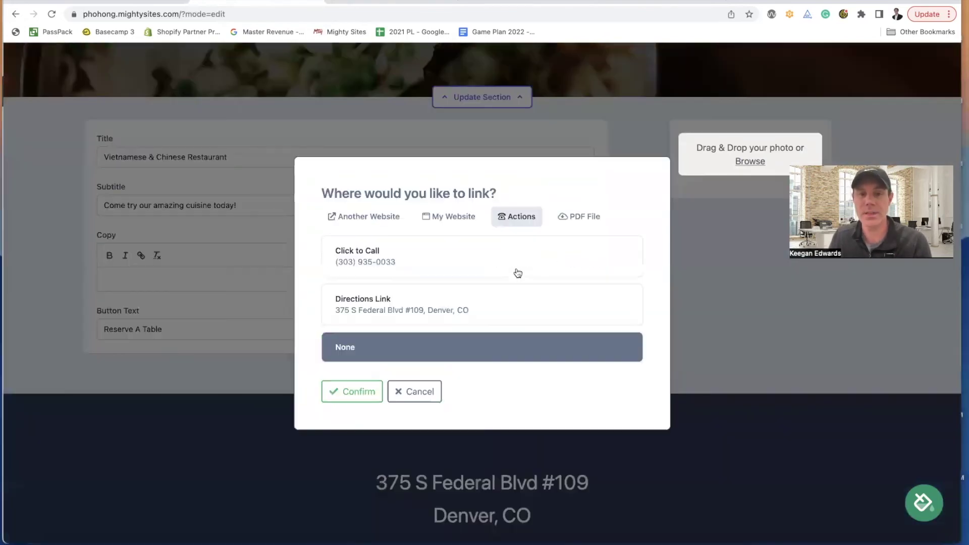
pyautogui.click(410, 262)
pyautogui.click(353, 392)
pyautogui.click(437, 392)
pyautogui.click(521, 393)
pyautogui.scroll(5, 533, 397)
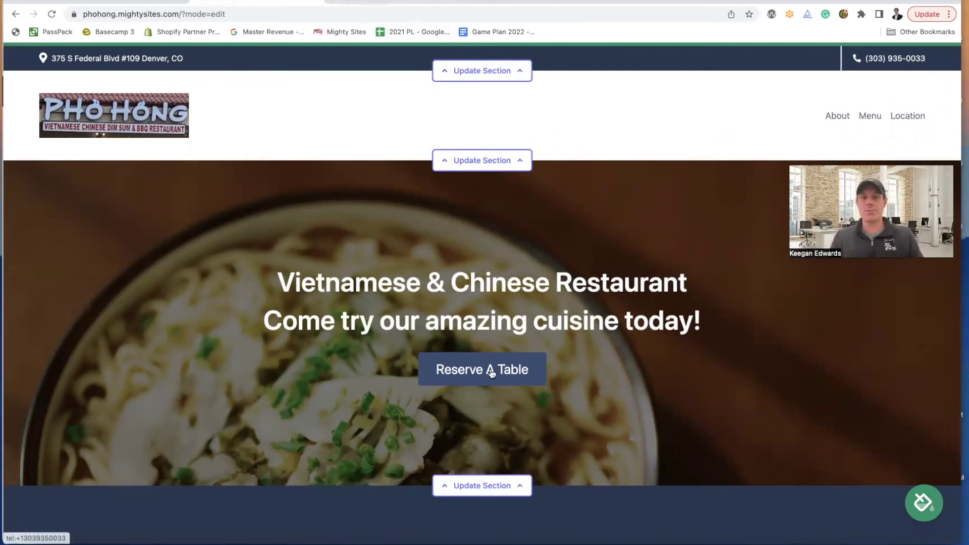
# - Test that Get Directions opens a Google Maps route, then close that tab
pyautogui.scroll(-1, 497, 377)
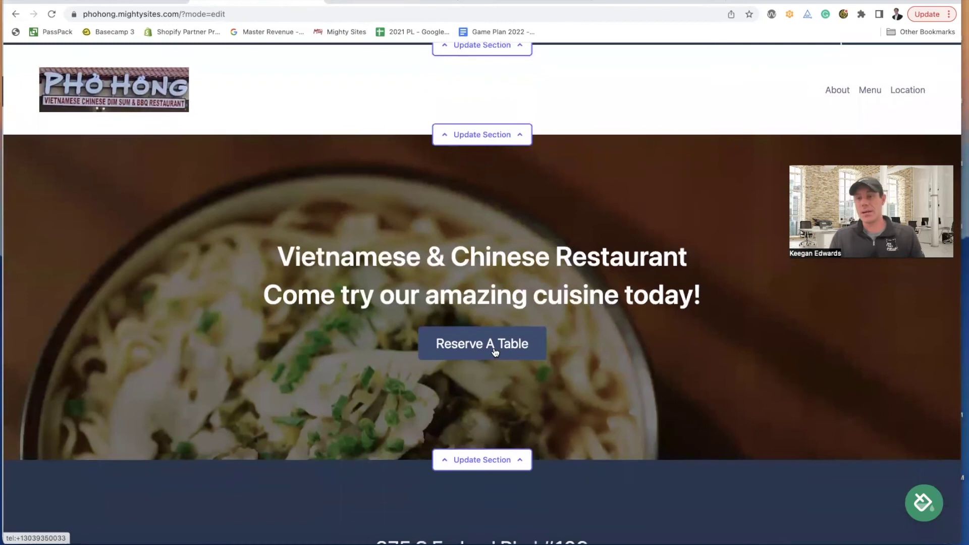
pyautogui.scroll(2, 495, 352)
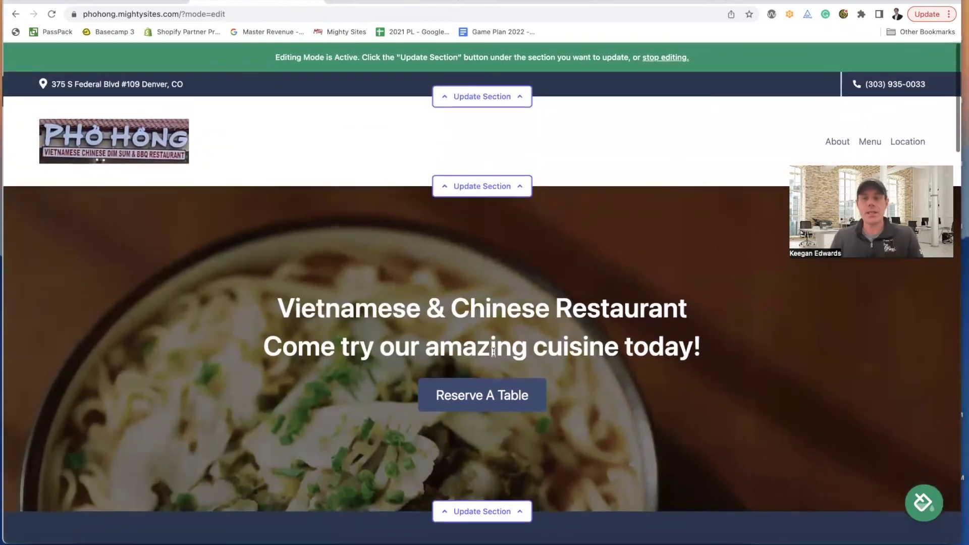
pyautogui.scroll(-5, 495, 353)
pyautogui.scroll(-6, 495, 355)
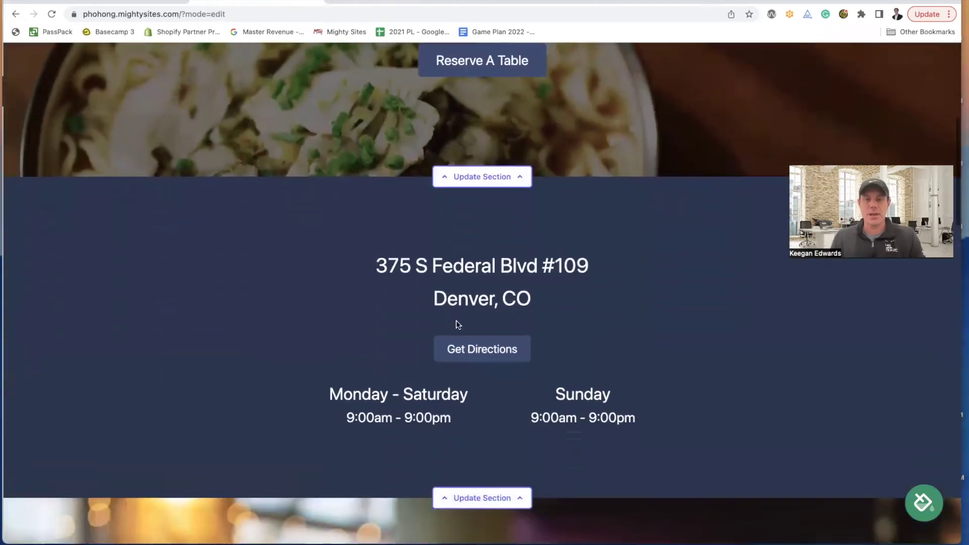
pyautogui.click(497, 350)
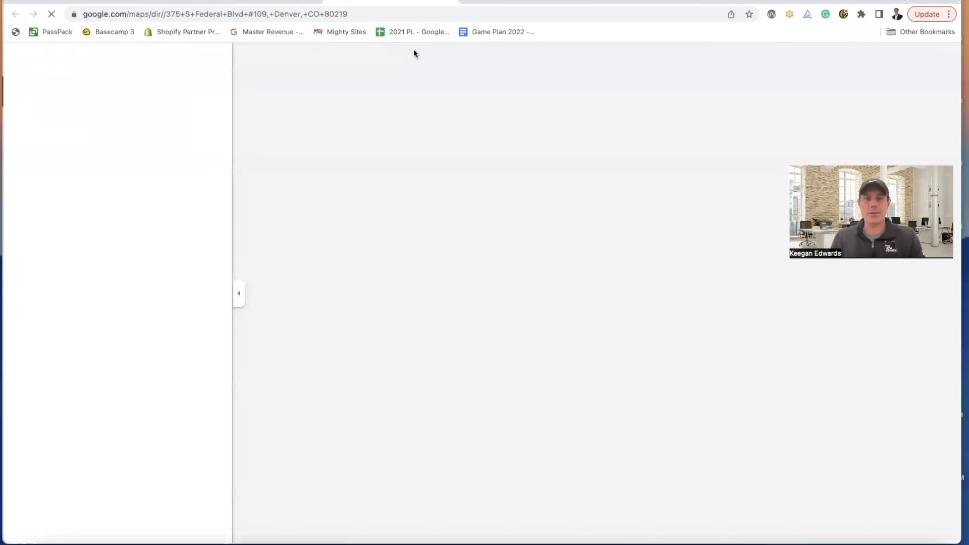
pyautogui.press('super+w')
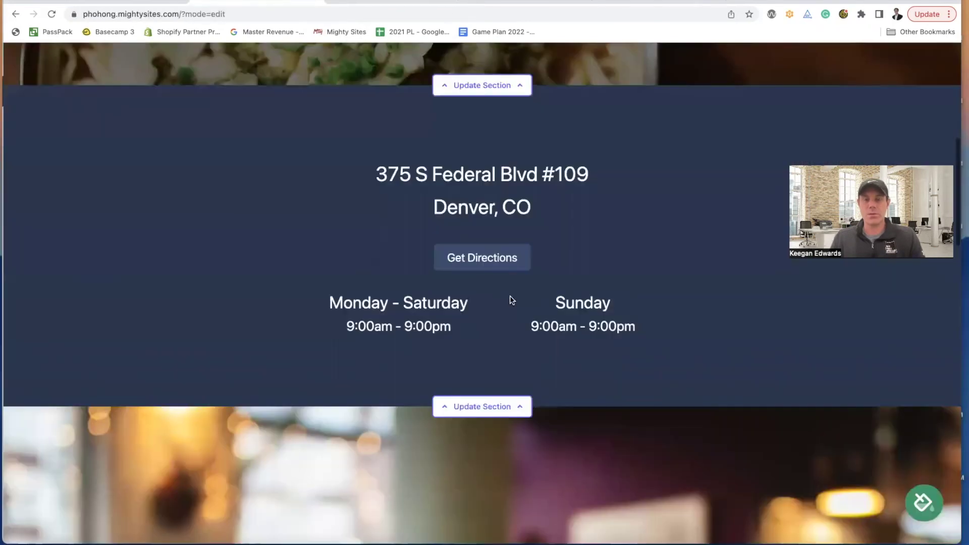
# - Open the hero section editor and bring up the Phở Hong denver search results
pyautogui.scroll(-8, 510, 298)
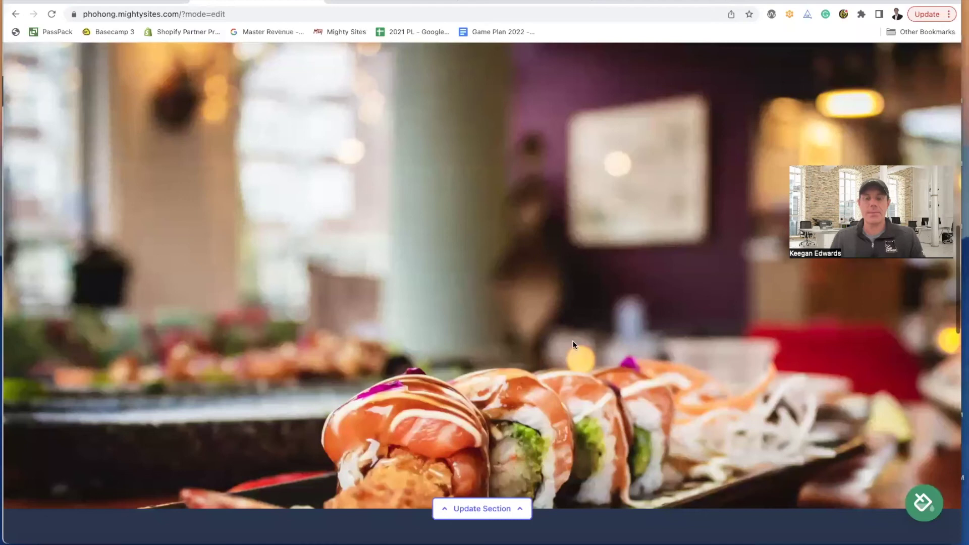
pyautogui.scroll(15, 574, 341)
pyautogui.scroll(-2, 524, 331)
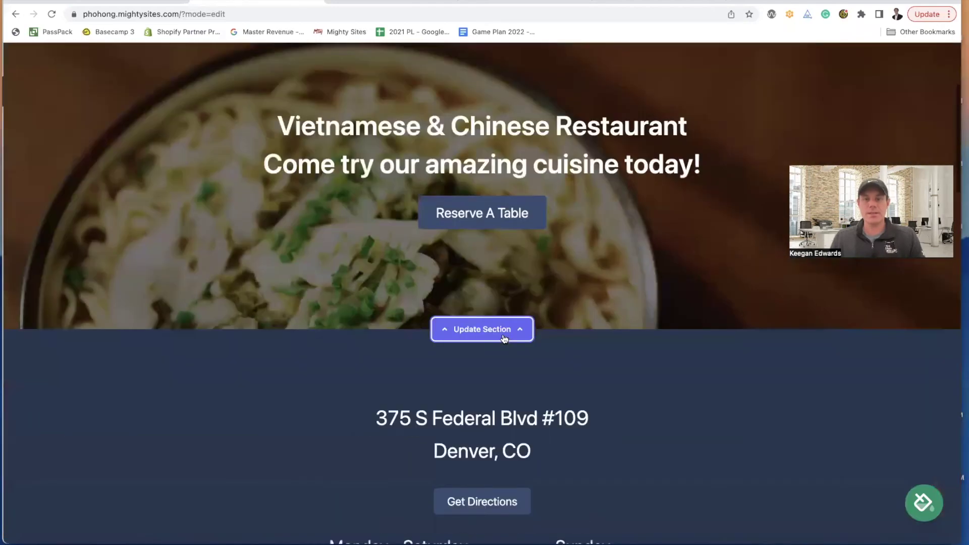
pyautogui.click(504, 337)
pyautogui.hotkey('ctrl', 'shift', 'Tab')
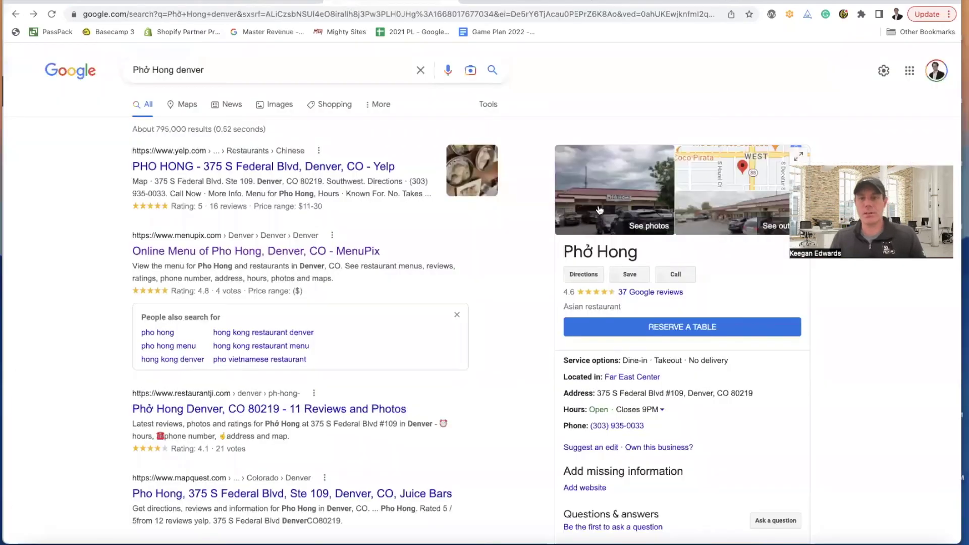
# - Open Phở Hong's storefront photo in Google Maps and take a screenshot of it
pyautogui.click(600, 211)
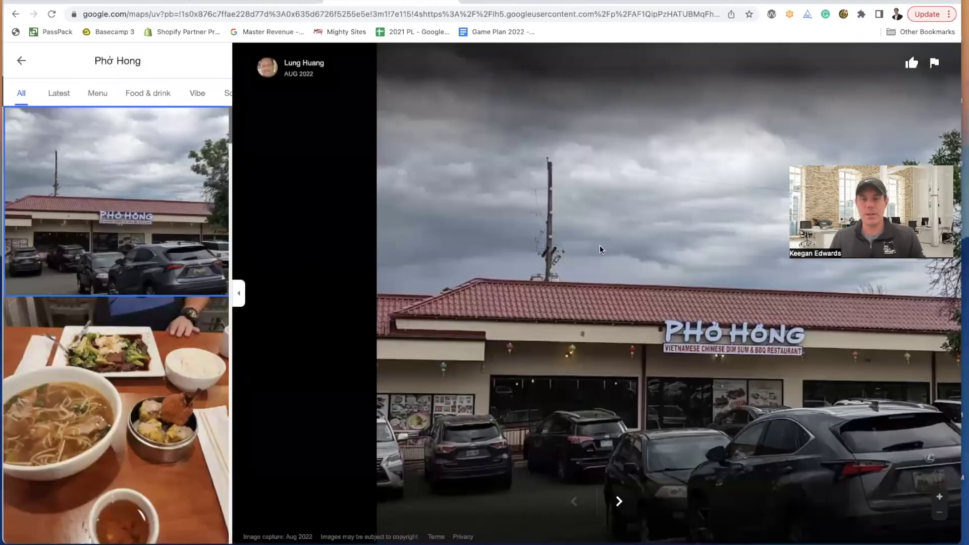
pyautogui.scroll(-5, 198, 305)
pyautogui.scroll(4, 199, 305)
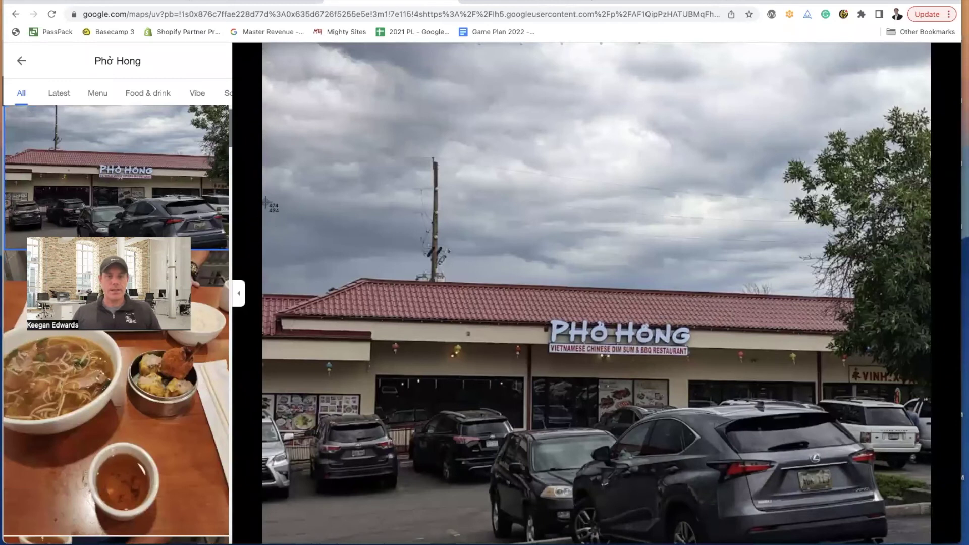
pyautogui.moveTo(263, 202); pyautogui.dragTo(931, 503)
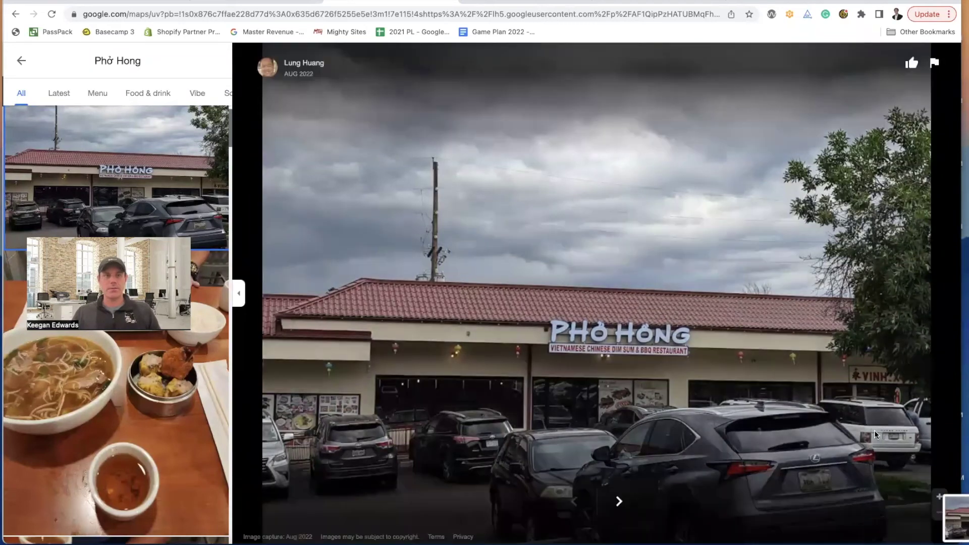
# - Open Finder's Recents to locate the new screenshot
pyautogui.click(71, 0)
pyautogui.click(92, 535)
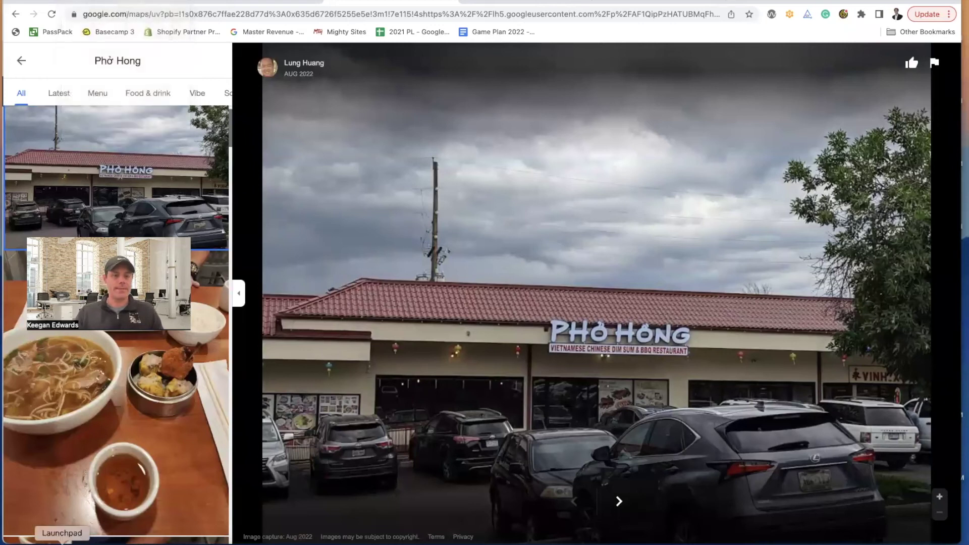
pyautogui.click(36, 544)
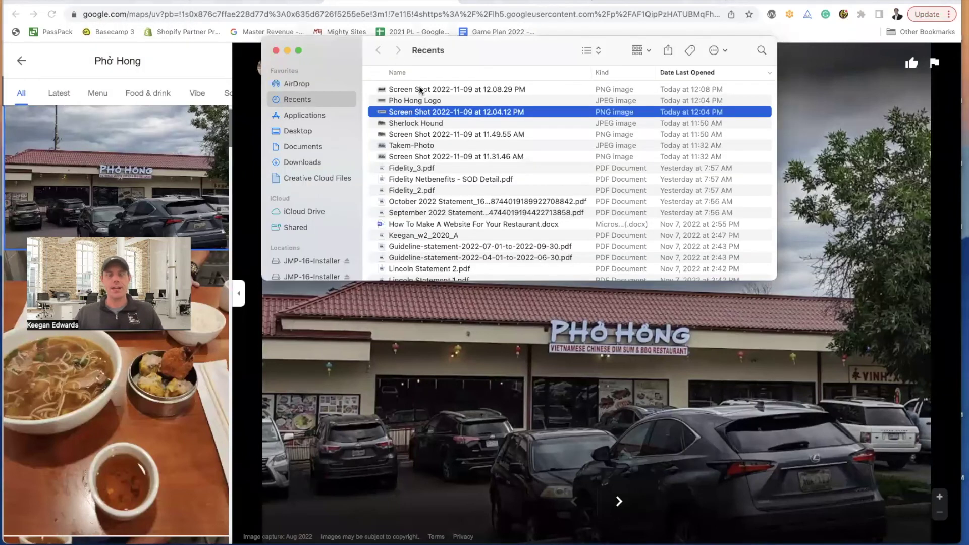
# - Export the storefront screenshot from Preview as JPEG 'Pho Hong Storefront' in Downloads
pyautogui.doubleClick(419, 90)
pyautogui.click(73, 0)
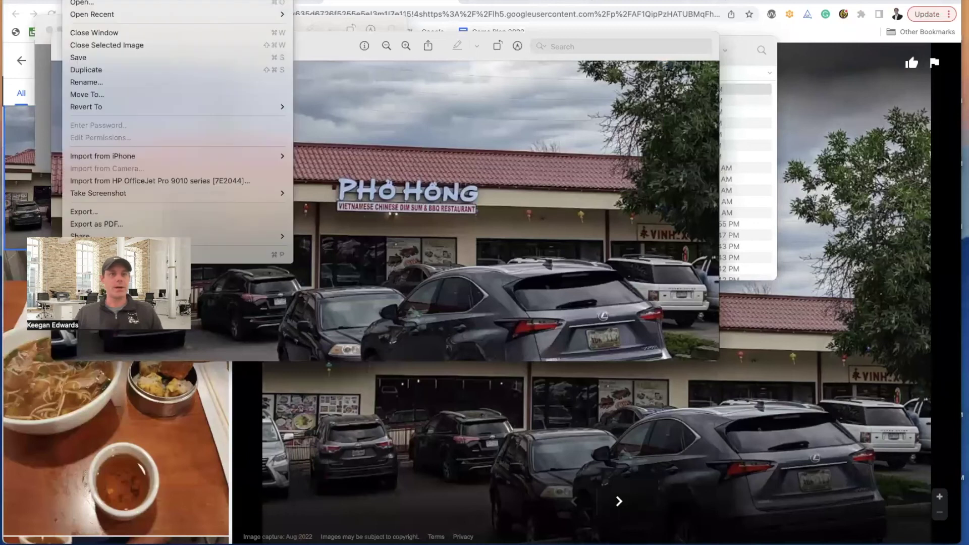
pyautogui.click(101, 212)
pyautogui.write('Pho Hong Storefr')
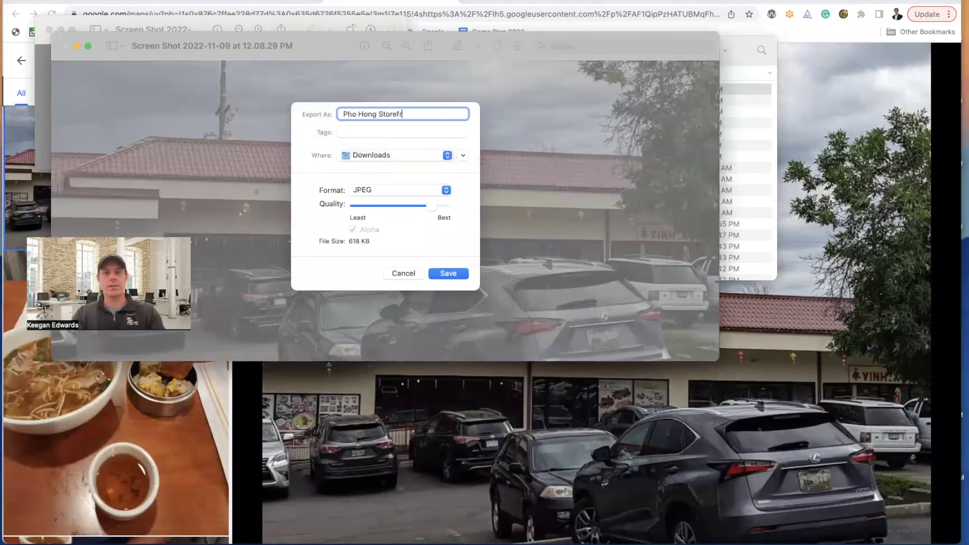
pyautogui.click(463, 275)
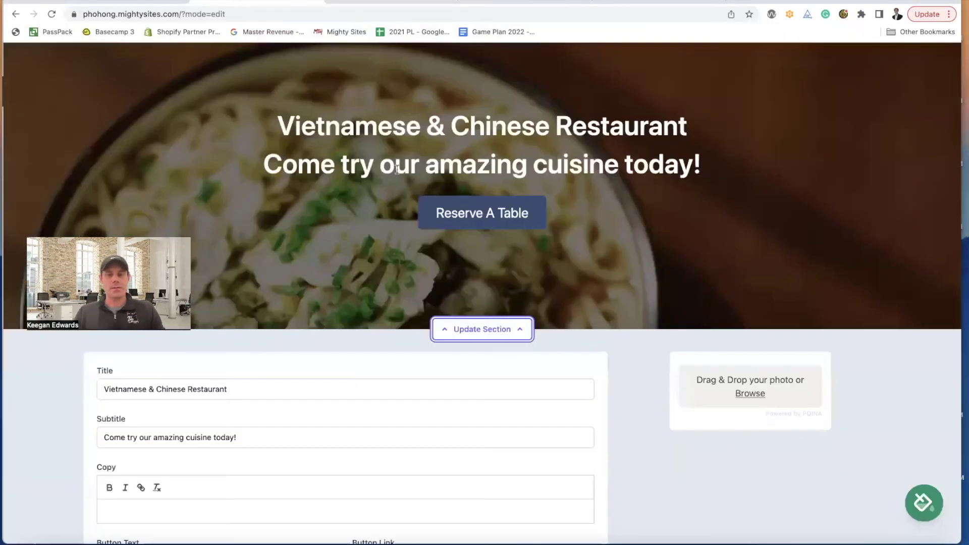
# - Upload 'Pho Hong Storefront' as the hero background image and save the section
pyautogui.scroll(-4, 515, 277)
pyautogui.click(756, 217)
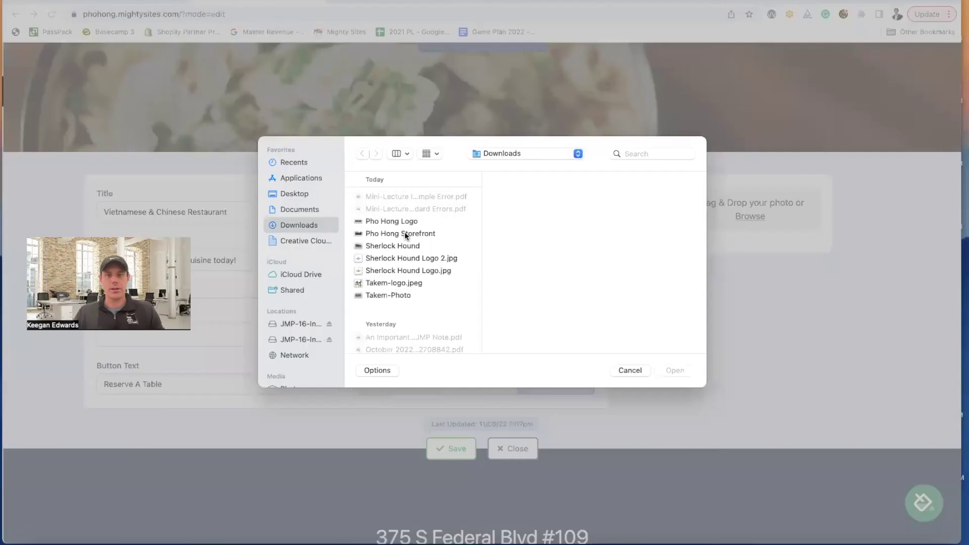
pyautogui.click(404, 233)
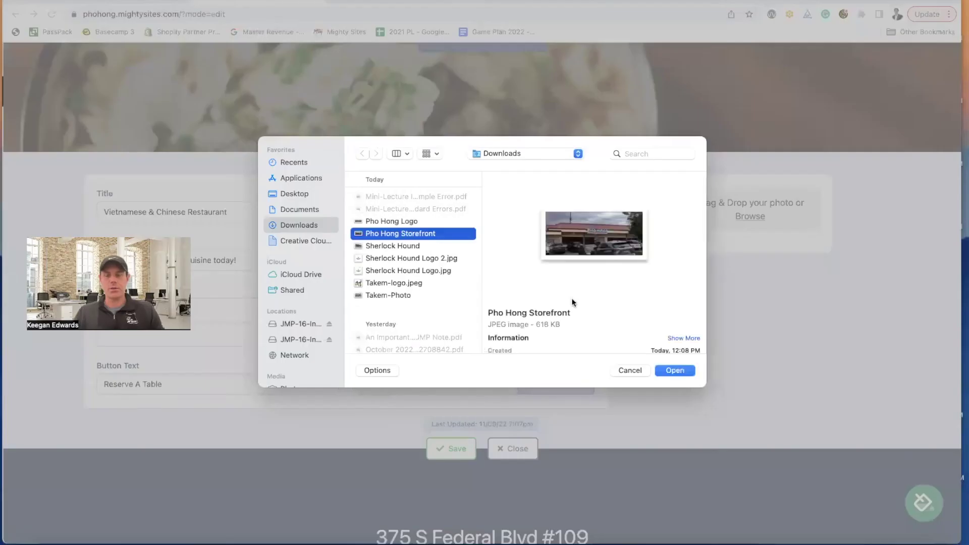
pyautogui.click(690, 371)
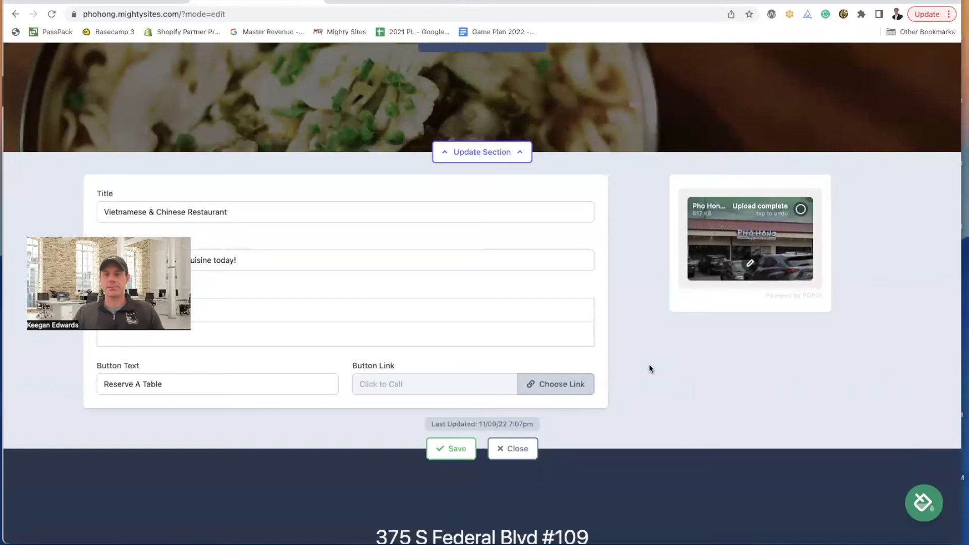
pyautogui.click(516, 449)
# - Reopen, save and close the hero editor, then reload to confirm the new background
pyautogui.scroll(7, 578, 420)
pyautogui.scroll(-1, 579, 420)
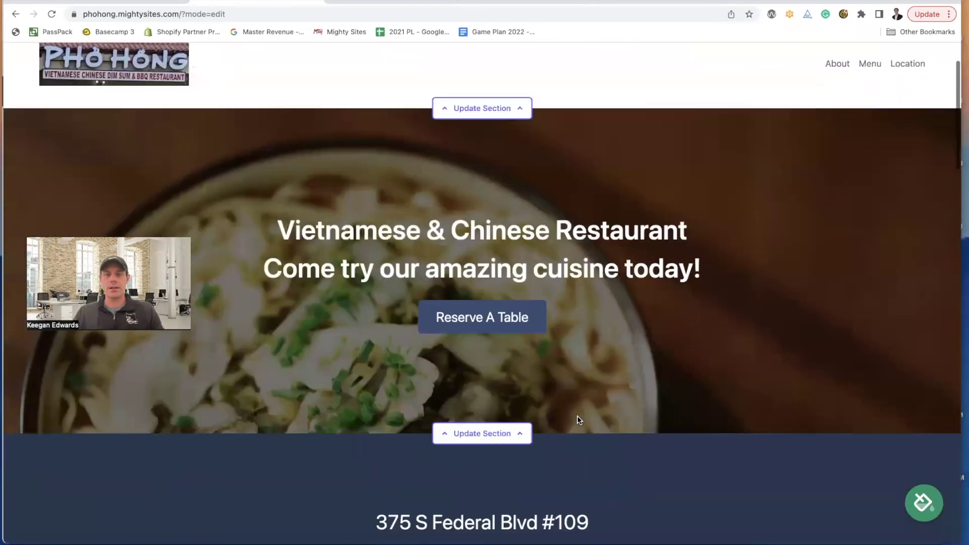
pyautogui.scroll(-3, 579, 420)
pyautogui.click(482, 309)
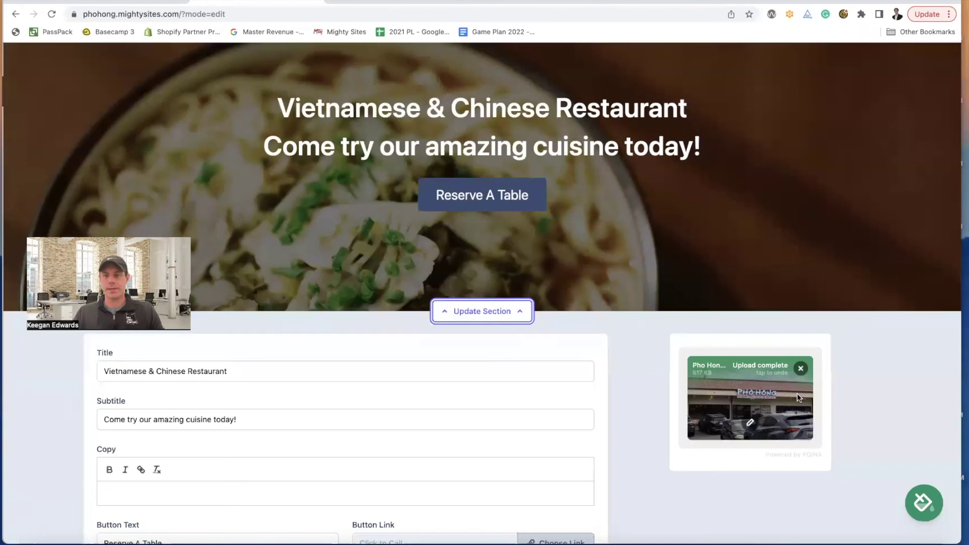
pyautogui.scroll(-2, 798, 393)
pyautogui.click(451, 504)
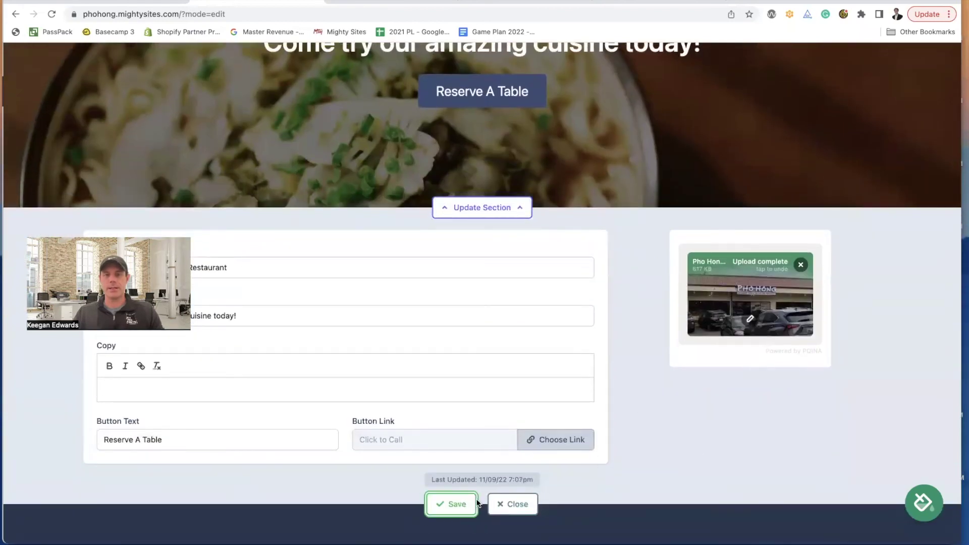
pyautogui.click(499, 505)
pyautogui.scroll(6, 410, 287)
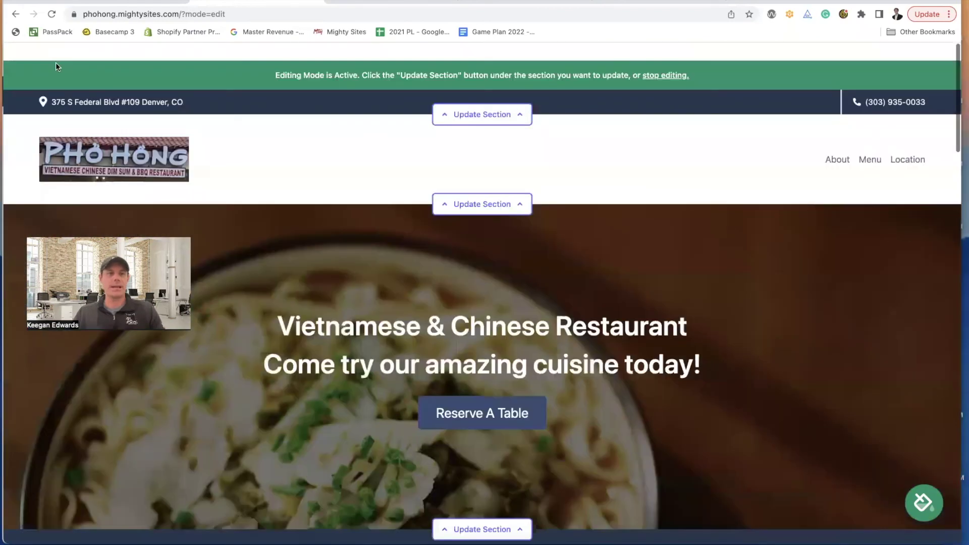
pyautogui.click(51, 17)
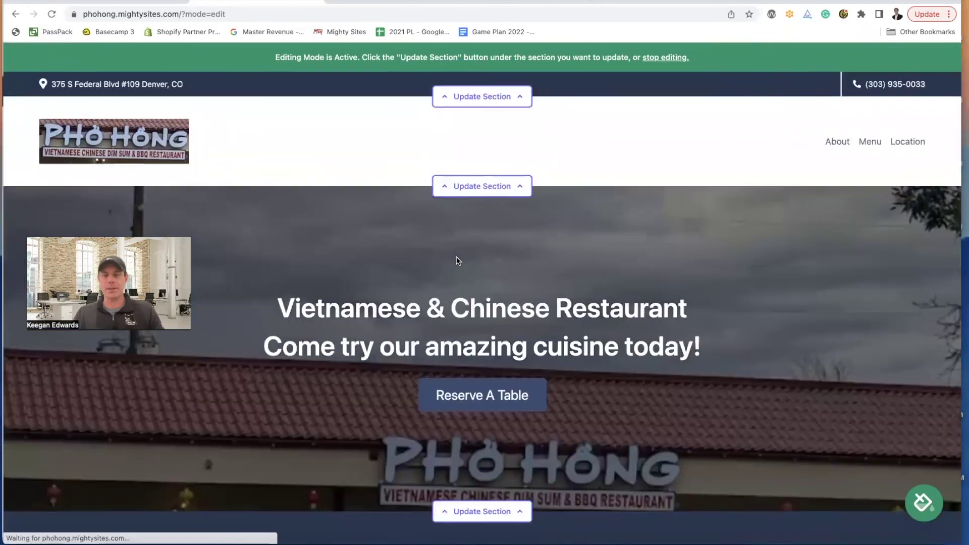
# - Upload the Pho Hong Storefront photo as the hero section's new background
pyautogui.scroll(-2, 459, 261)
pyautogui.scroll(-1, 458, 262)
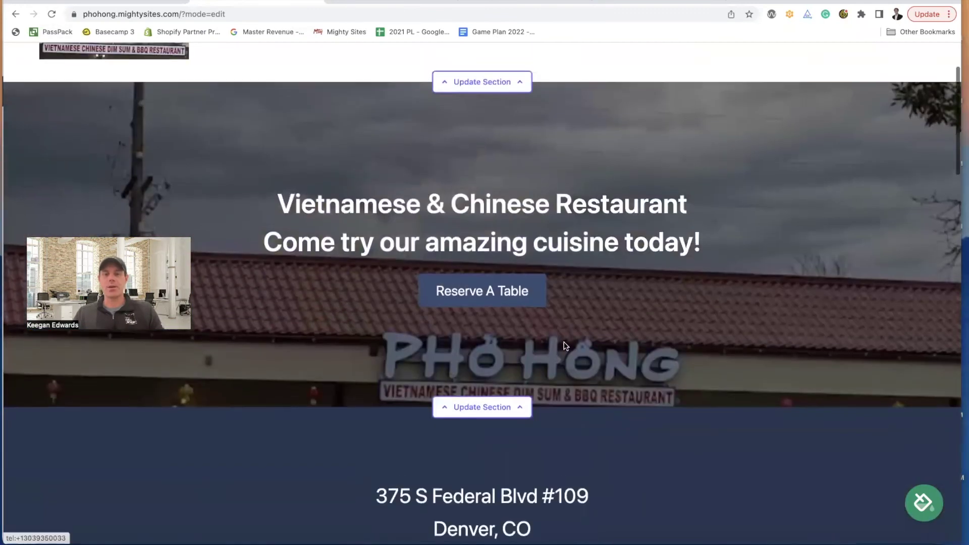
pyautogui.click(502, 412)
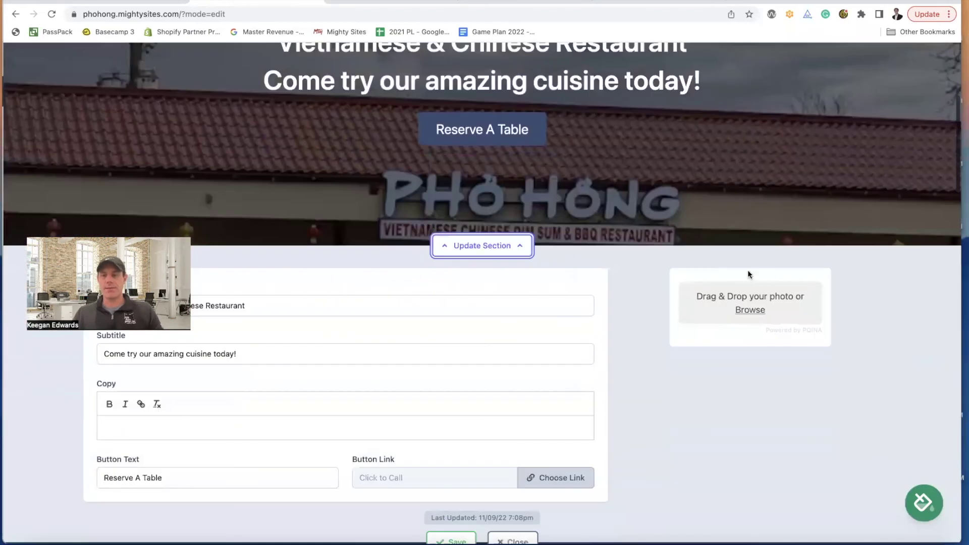
pyautogui.scroll(-2, 727, 278)
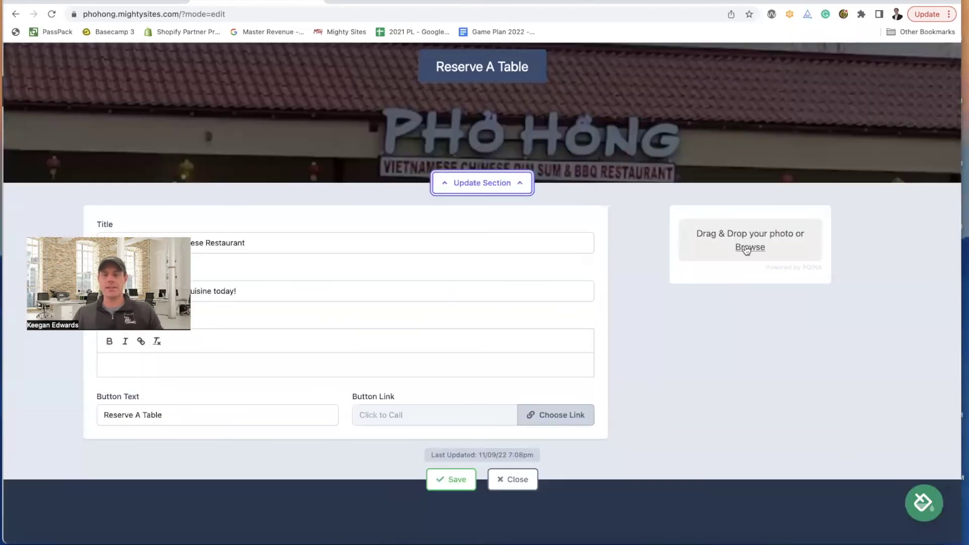
pyautogui.click(747, 250)
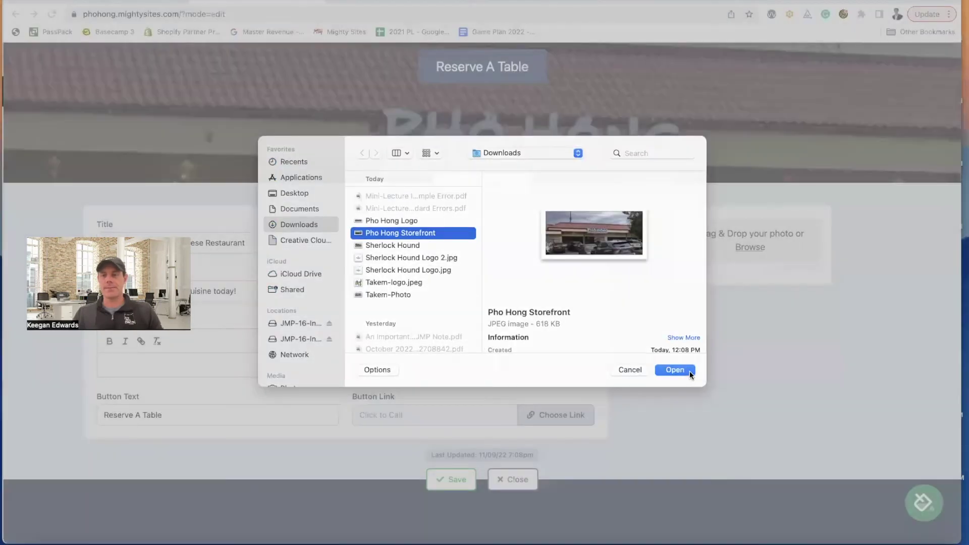
pyautogui.click(689, 372)
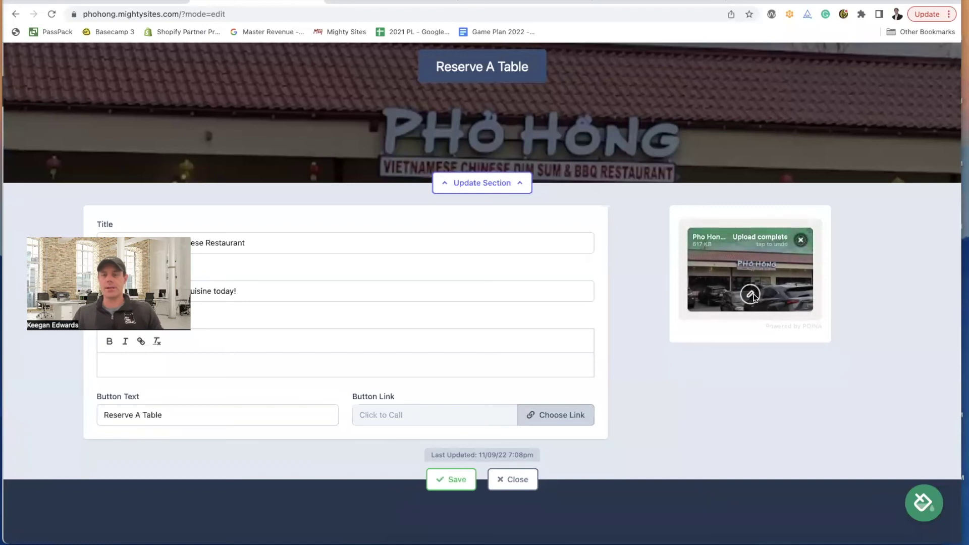
# - Crop the storefront photo around the upper storefront with the PHO HONG sign centred
pyautogui.click(751, 295)
pyautogui.moveTo(220, 101); pyautogui.dragTo(187, 163)
pyautogui.moveTo(790, 480); pyautogui.dragTo(811, 437)
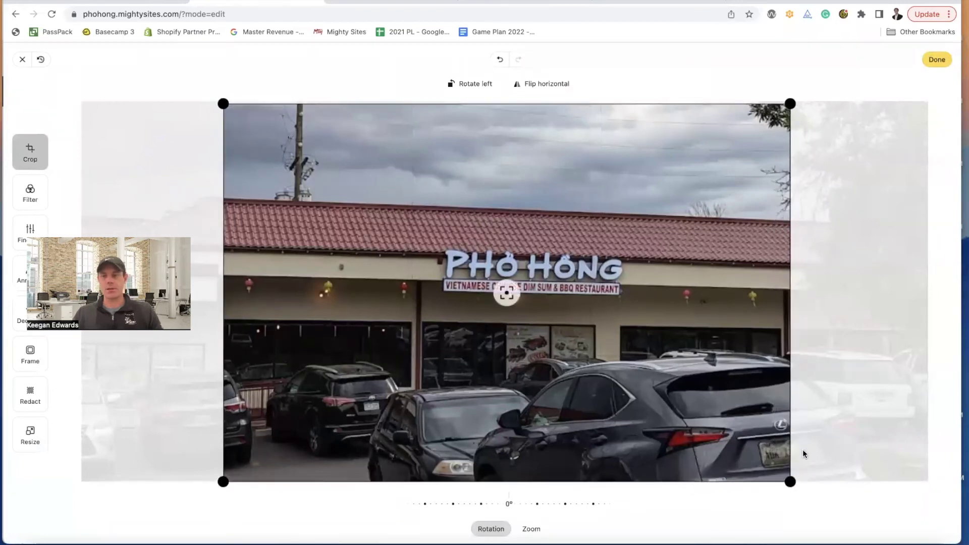
pyautogui.moveTo(791, 473); pyautogui.dragTo(684, 280)
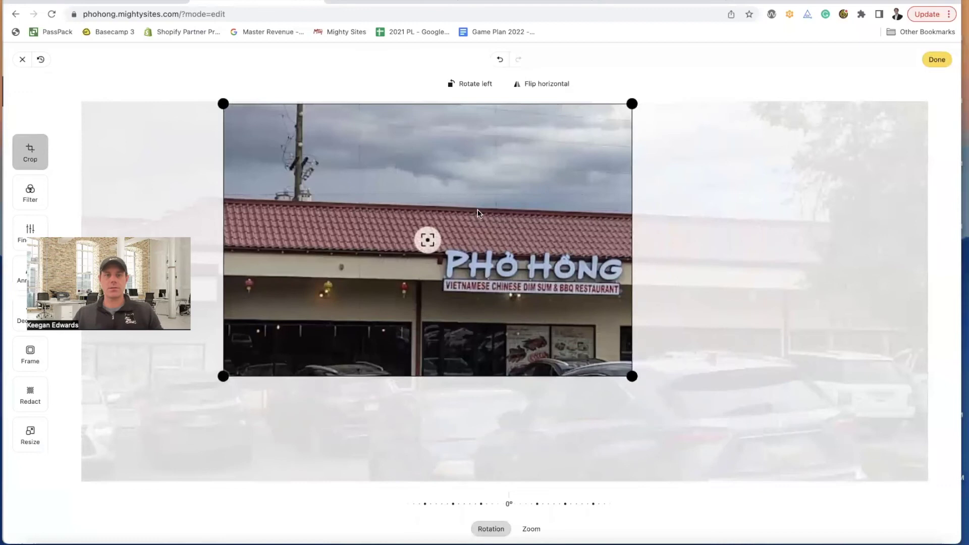
pyautogui.moveTo(574, 224); pyautogui.dragTo(397, 187)
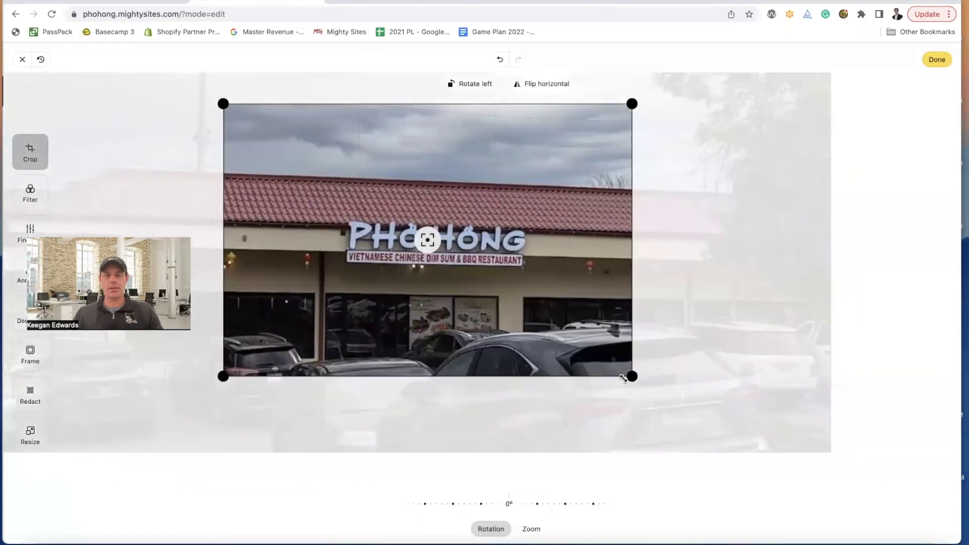
pyautogui.moveTo(633, 104); pyautogui.dragTo(551, 158)
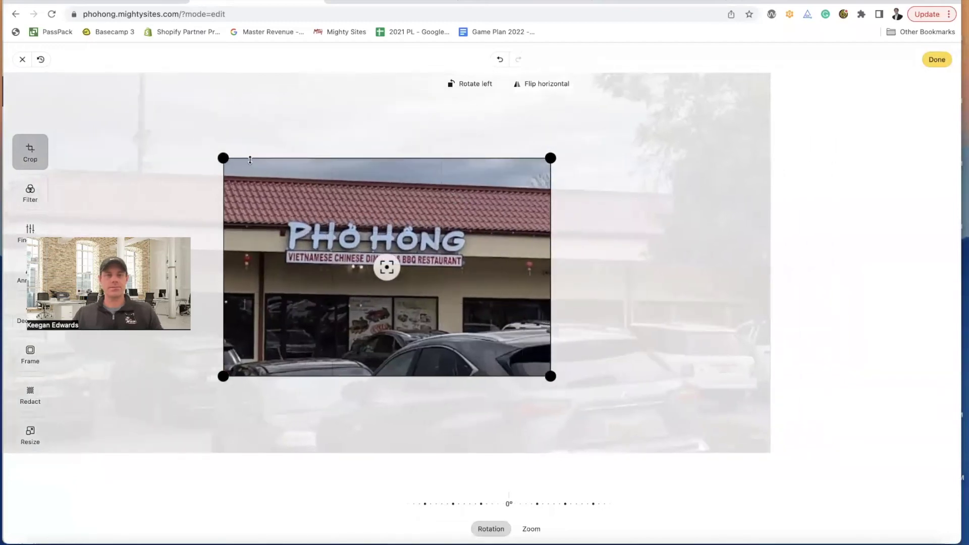
pyautogui.moveTo(223, 158); pyautogui.dragTo(86, 134)
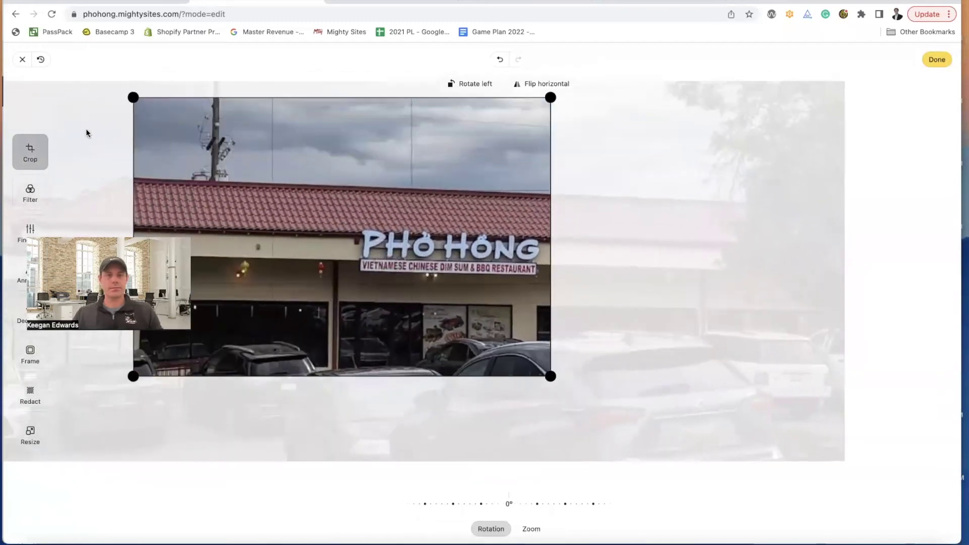
pyautogui.moveTo(549, 377); pyautogui.dragTo(817, 361)
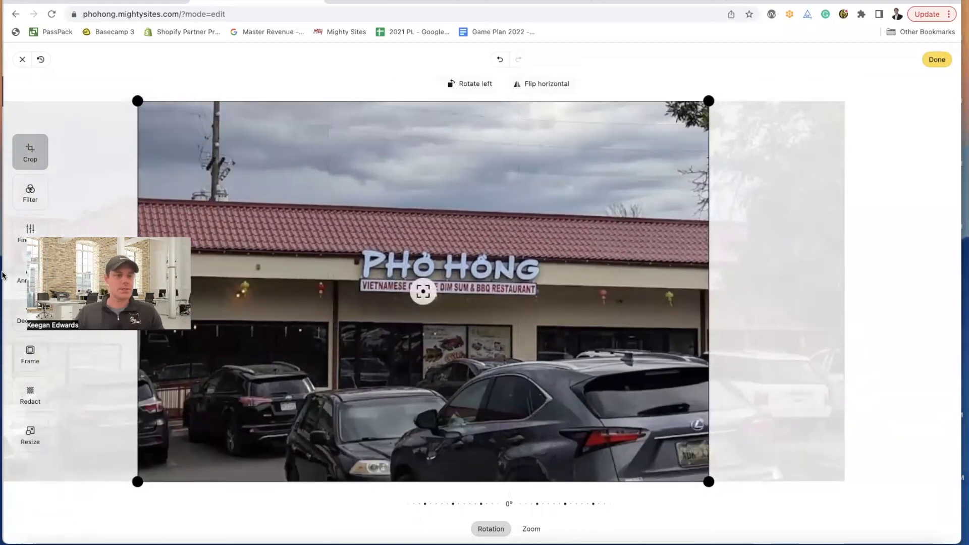
# - Fine-tune the crop with the sign sitting higher, apply it, and save the hero section
pyautogui.scroll(5, 489, 240)
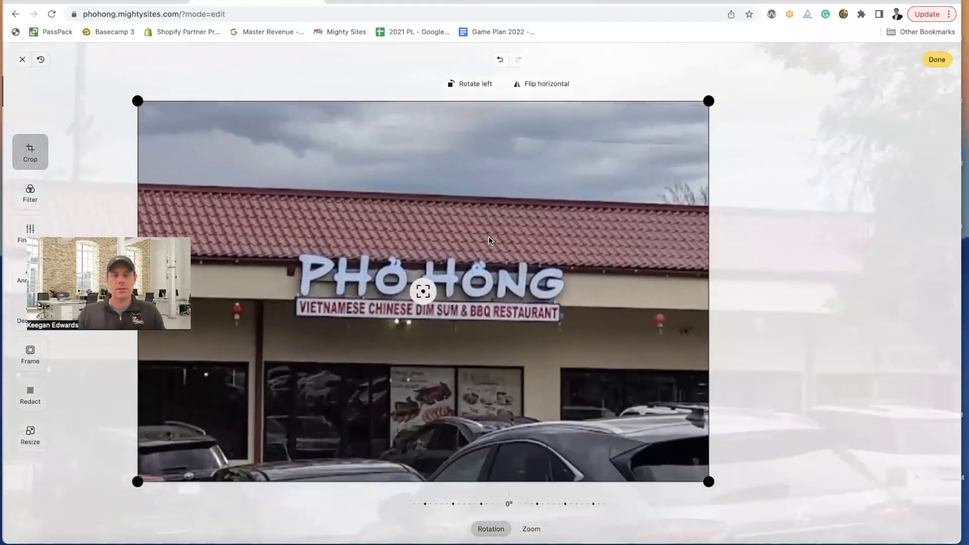
pyautogui.moveTo(489, 236); pyautogui.dragTo(500, 159)
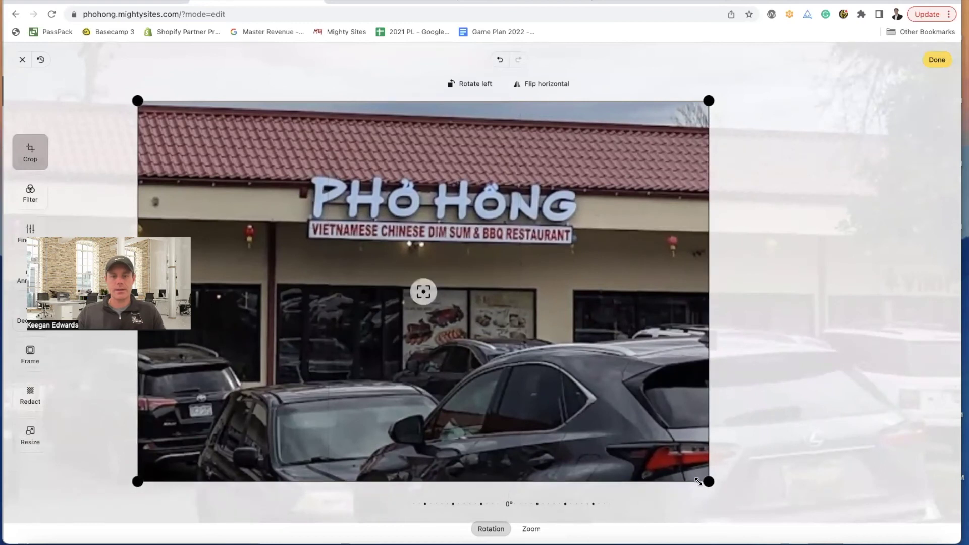
pyautogui.moveTo(712, 483); pyautogui.dragTo(642, 417)
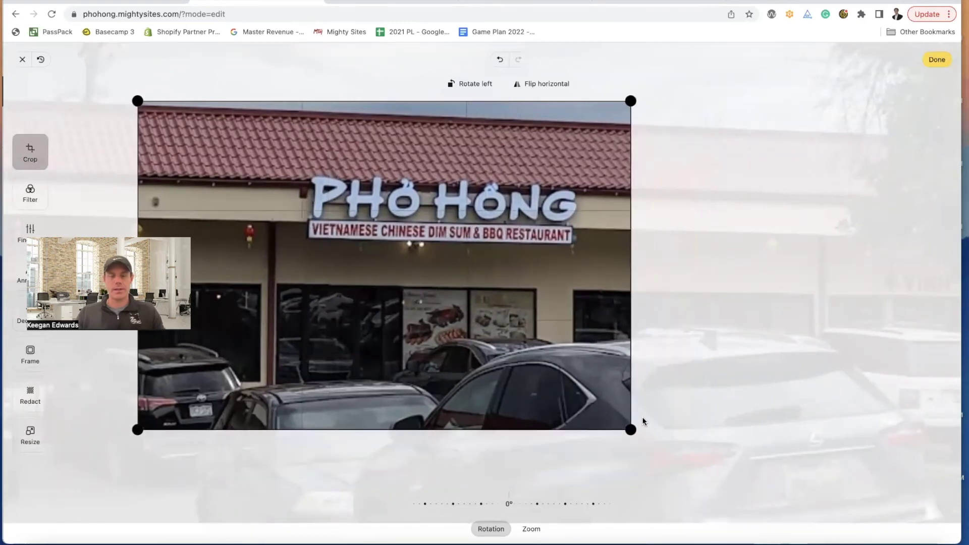
pyautogui.moveTo(471, 336); pyautogui.dragTo(472, 338)
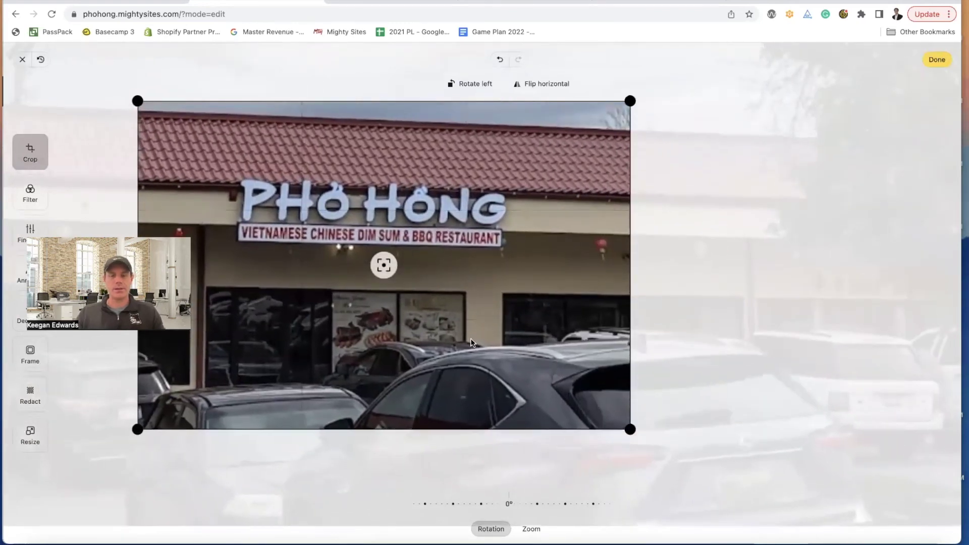
pyautogui.click(935, 61)
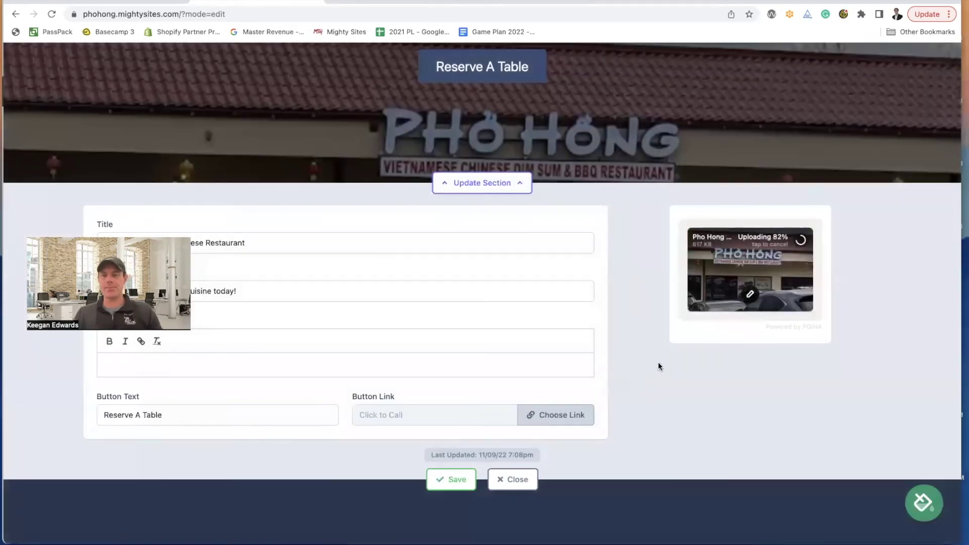
pyautogui.click(465, 479)
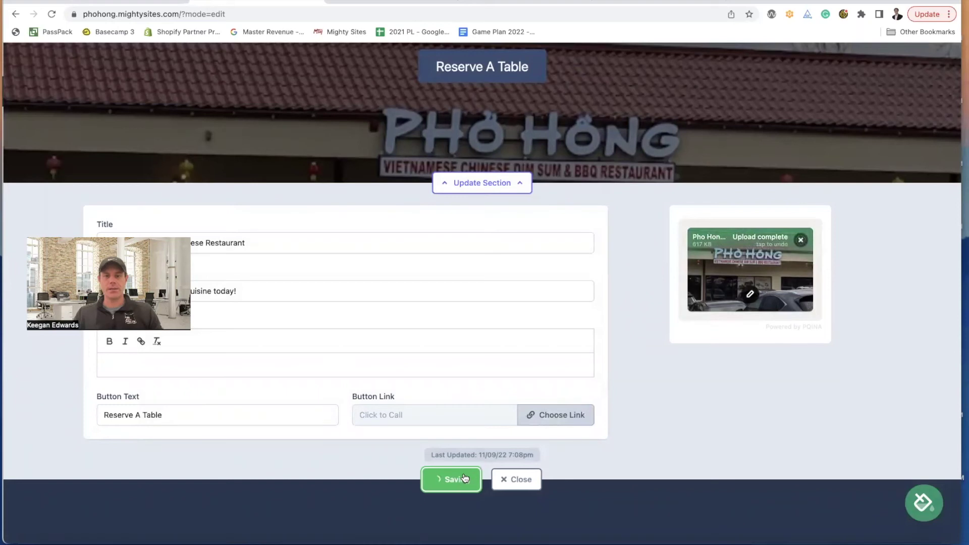
pyautogui.click(518, 480)
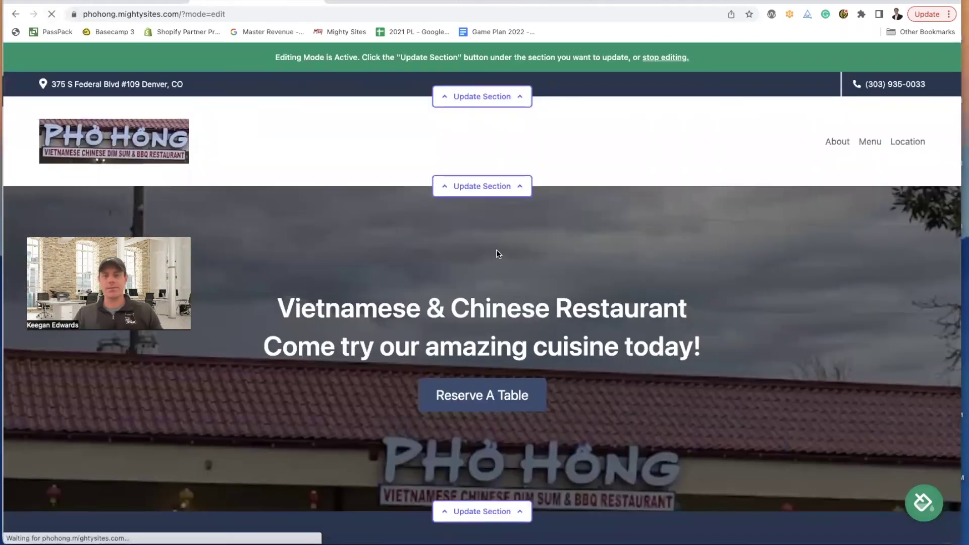
pyautogui.scroll(-2, 565, 358)
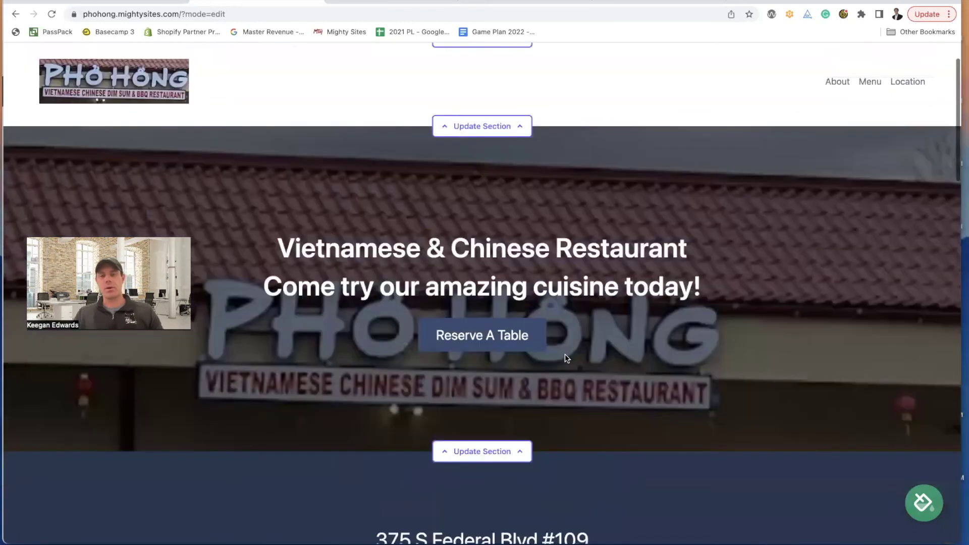
pyautogui.scroll(-2, 565, 354)
pyautogui.scroll(1, 565, 354)
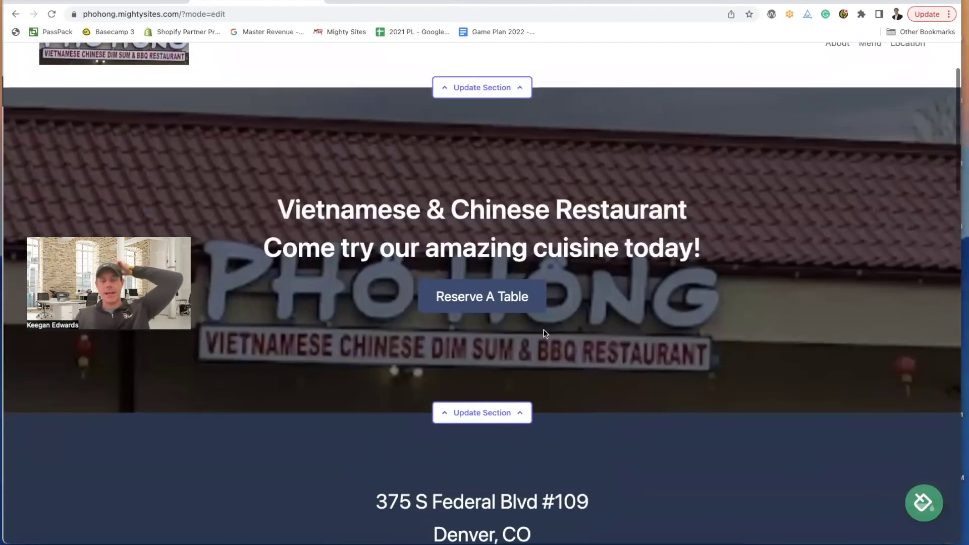
pyautogui.scroll(-1, 545, 323)
pyautogui.scroll(4, 544, 318)
pyautogui.scroll(-2, 545, 316)
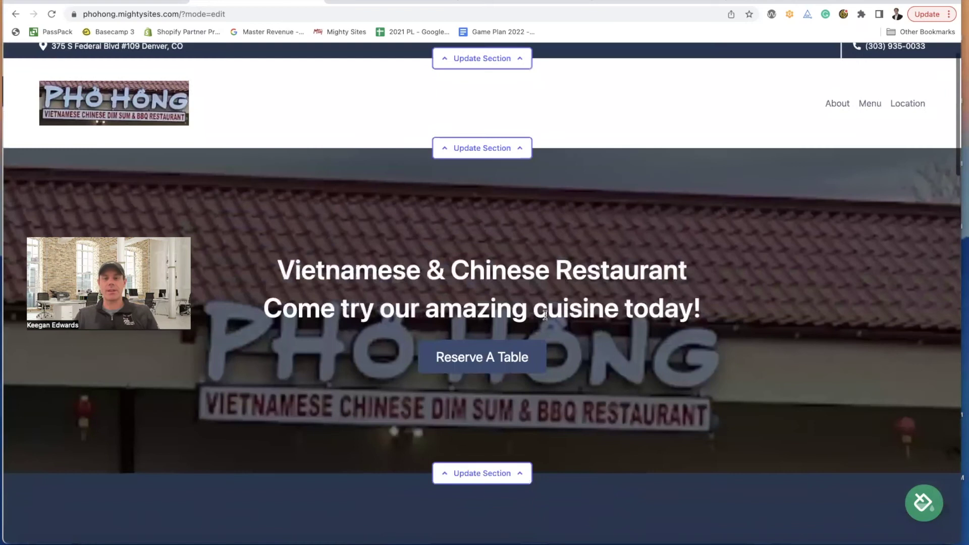
pyautogui.scroll(-1, 515, 344)
pyautogui.scroll(2, 402, 280)
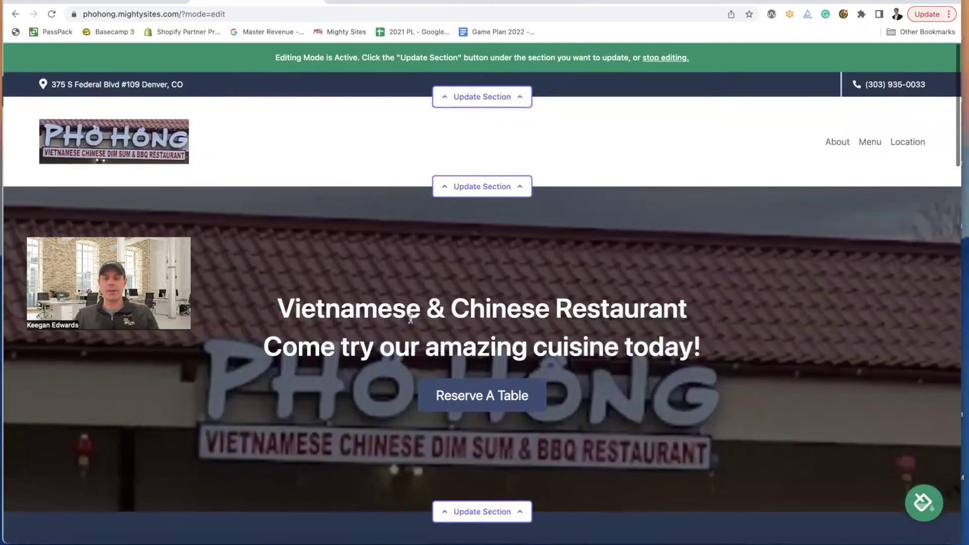
pyautogui.scroll(-1, 411, 318)
pyautogui.scroll(-2, 411, 318)
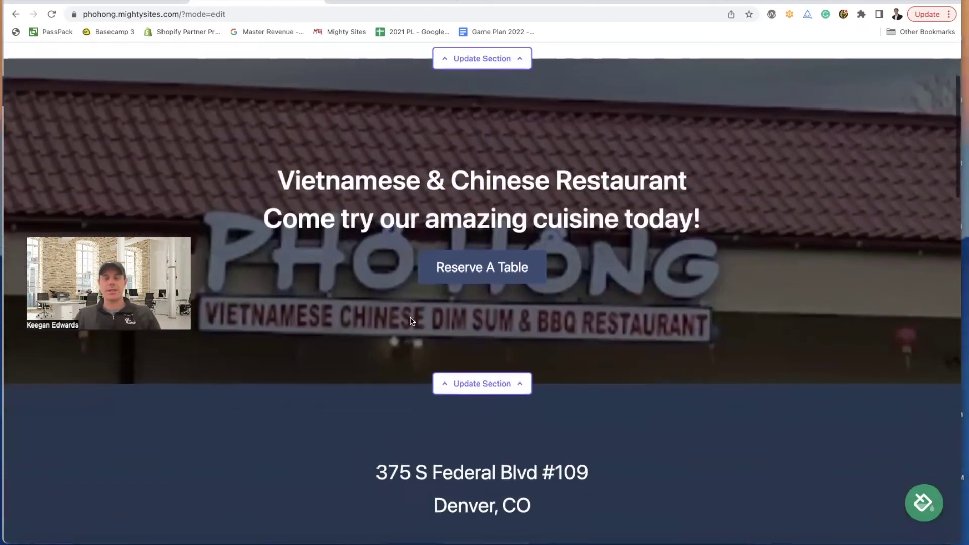
pyautogui.scroll(4, 479, 167)
pyautogui.scroll(-1, 482, 157)
pyautogui.scroll(-3, 485, 150)
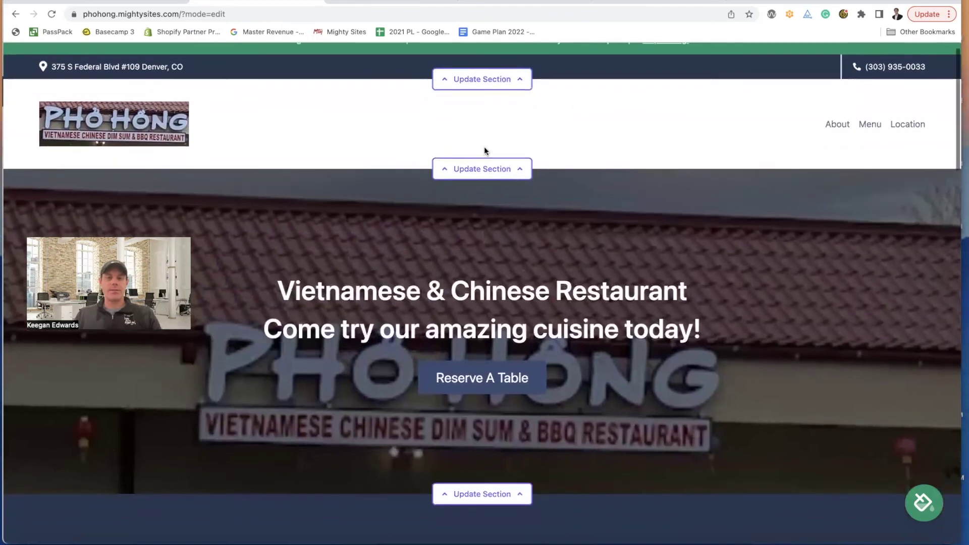
pyautogui.scroll(3, 483, 149)
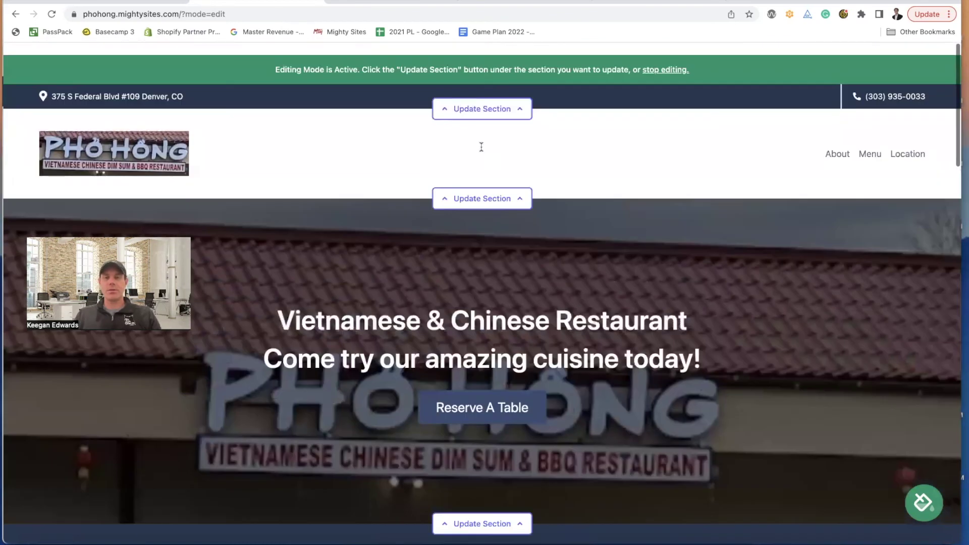
pyautogui.scroll(-1, 555, 81)
pyautogui.scroll(-3, 716, 222)
pyautogui.scroll(3, 684, 210)
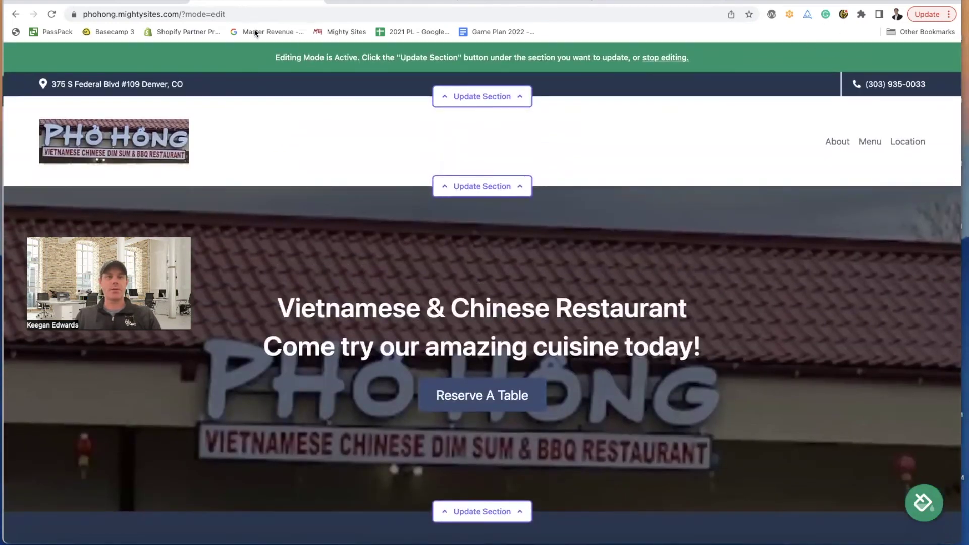
# - Open Phở Hong's interior dining-room photo in Google Maps and capture a screenshot of it
pyautogui.click(350, 2)
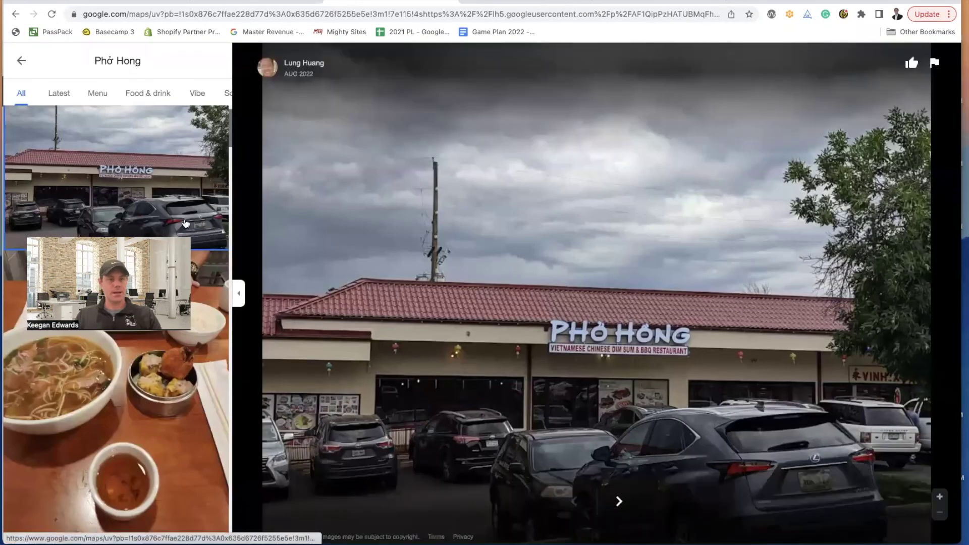
pyautogui.scroll(-7, 186, 223)
pyautogui.scroll(-5, 186, 223)
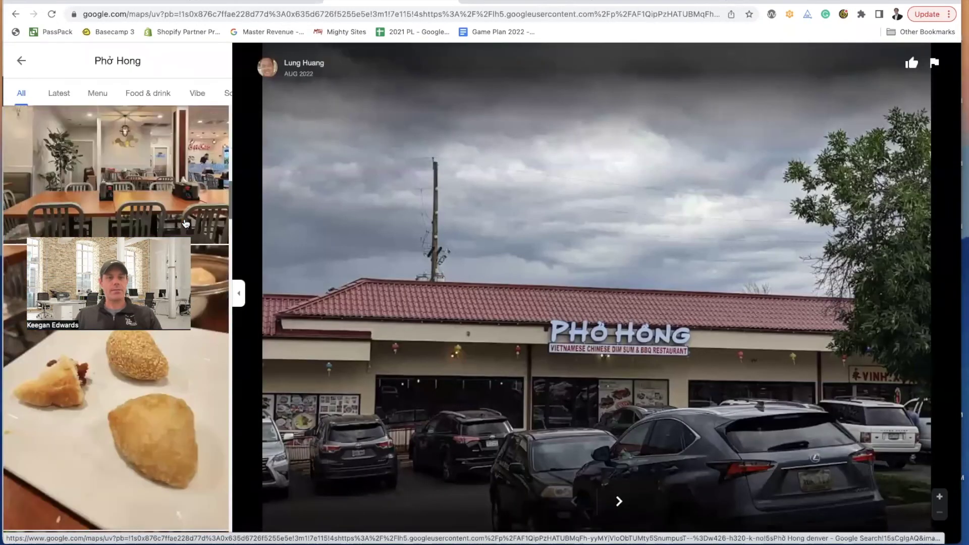
pyautogui.click(159, 185)
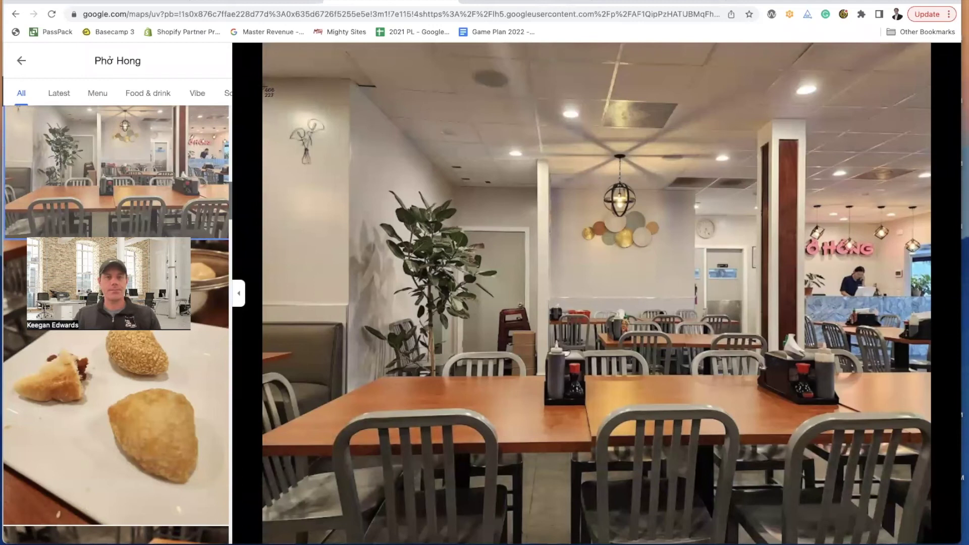
pyautogui.moveTo(263, 90); pyautogui.dragTo(931, 512)
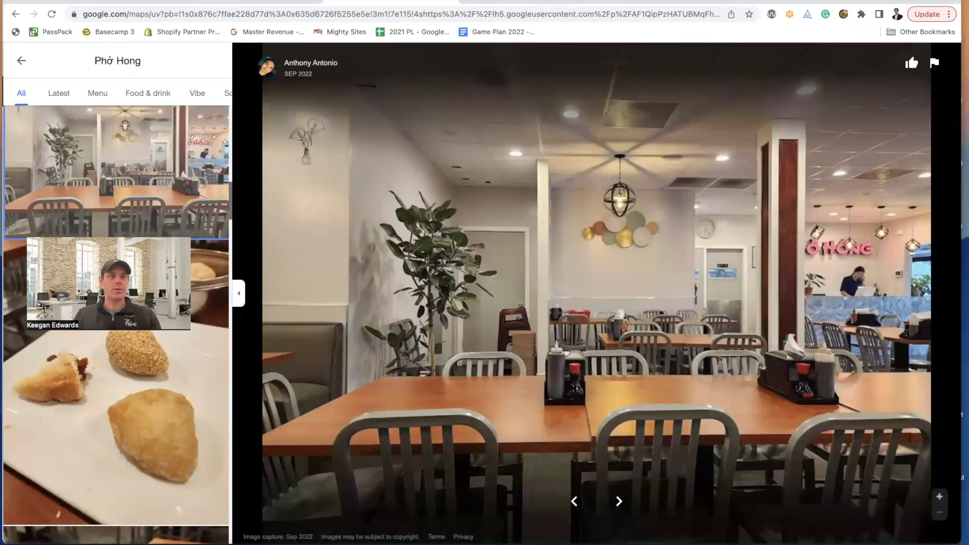
pyautogui.click(71, 0)
# - Export the interior screenshot from Preview as JPEG 'Inside_restaurant' in Downloads
pyautogui.moveTo(71, 0)
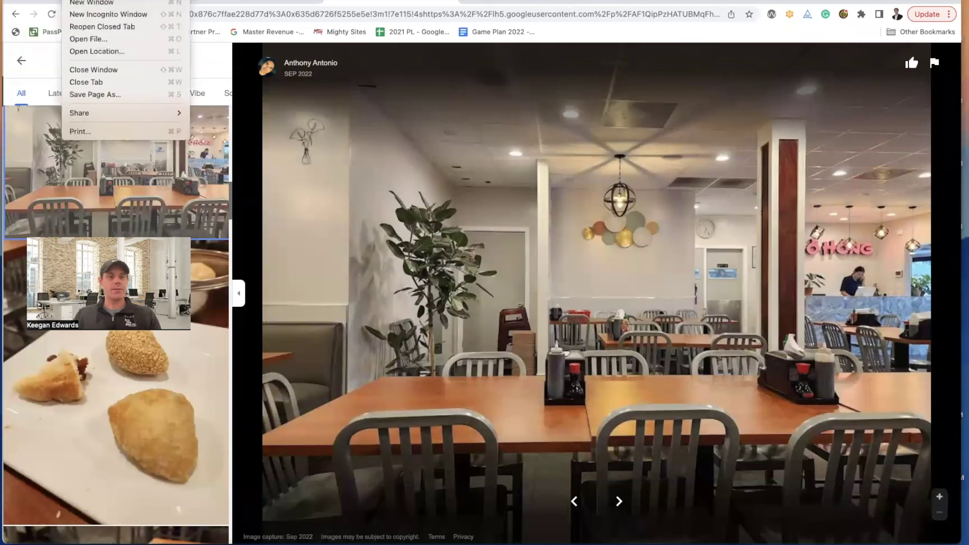
pyautogui.press('super+o')
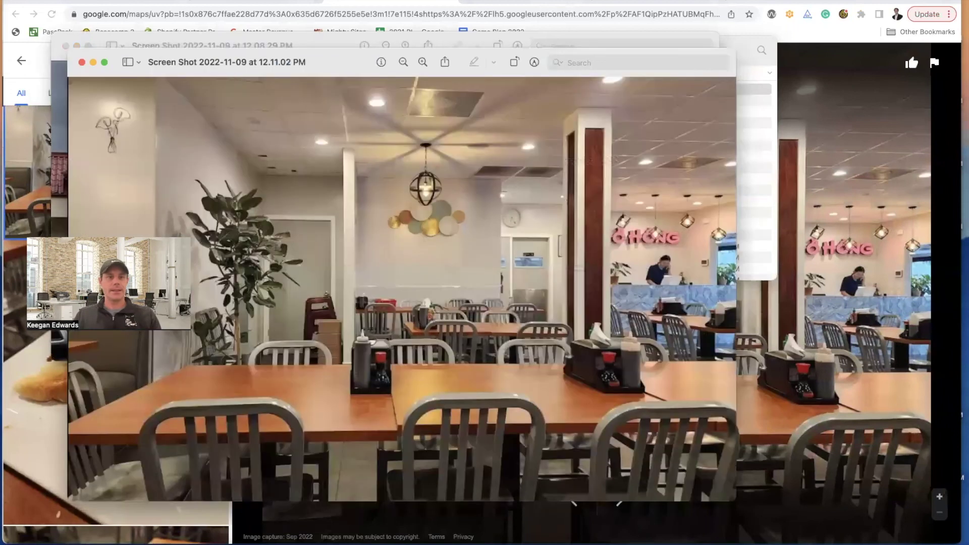
pyautogui.click(73, 1)
pyautogui.click(83, 216)
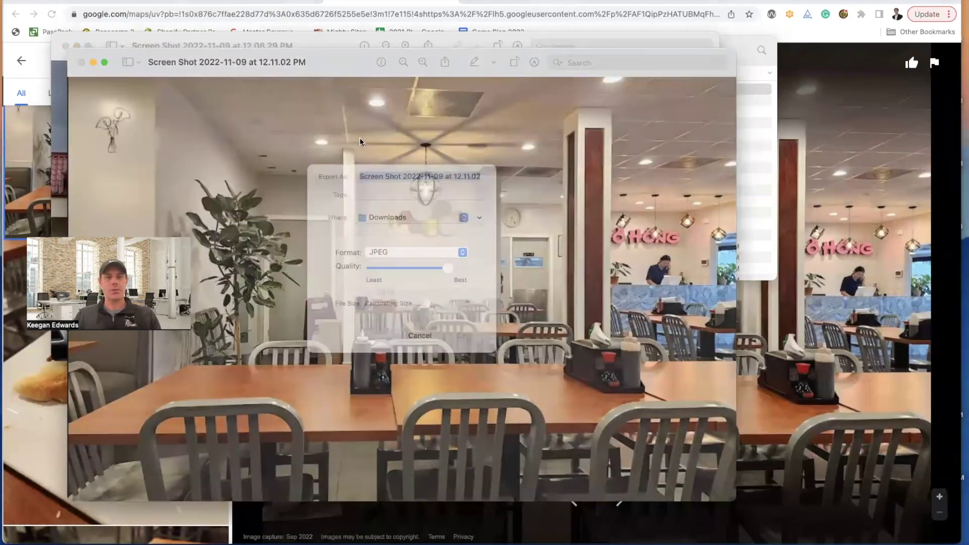
pyautogui.write('Instide')
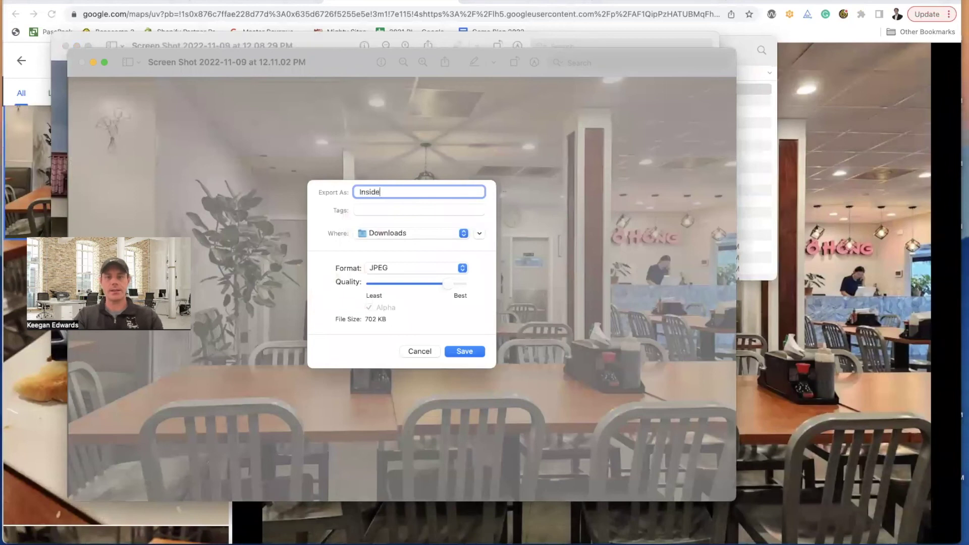
pyautogui.write('_restaurant')
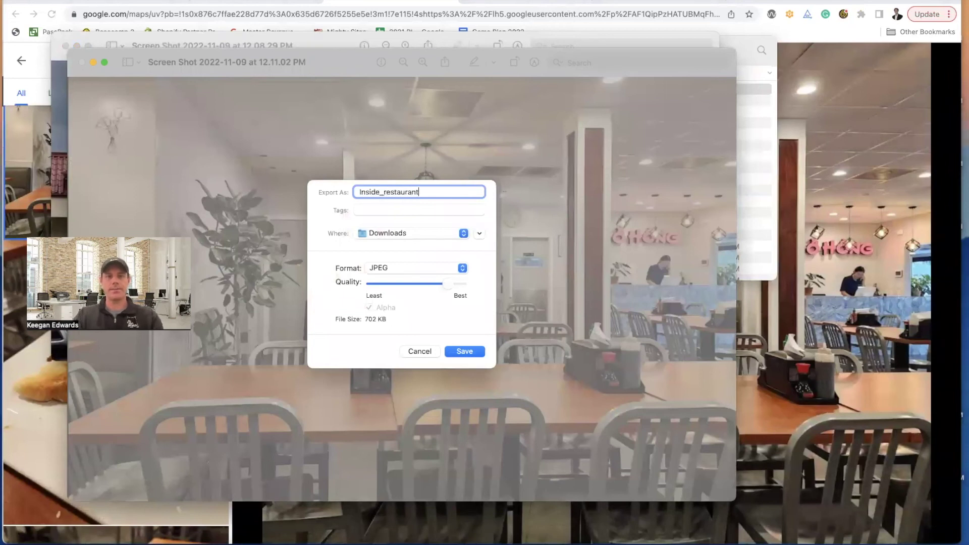
pyautogui.click(473, 356)
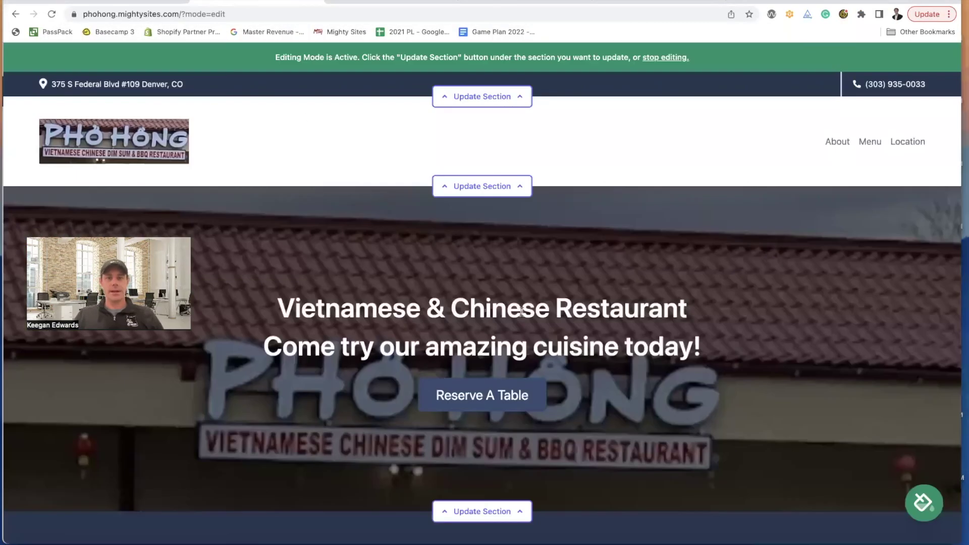
# - Set the hero background to Inside_restaurant from Downloads, save the section, and reload the site
pyautogui.scroll(-3, 522, 312)
pyautogui.click(530, 359)
pyautogui.scroll(-3, 534, 356)
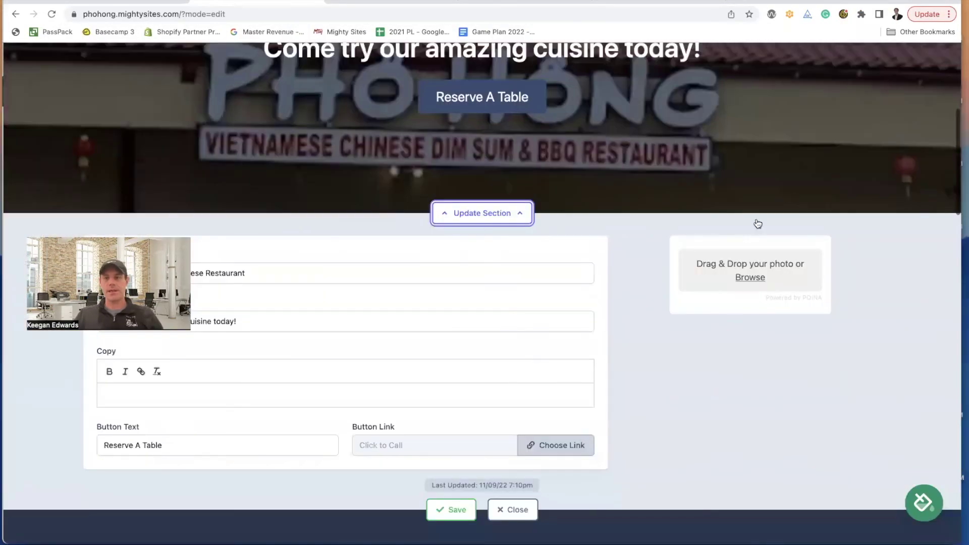
pyautogui.scroll(-2, 758, 224)
pyautogui.click(757, 218)
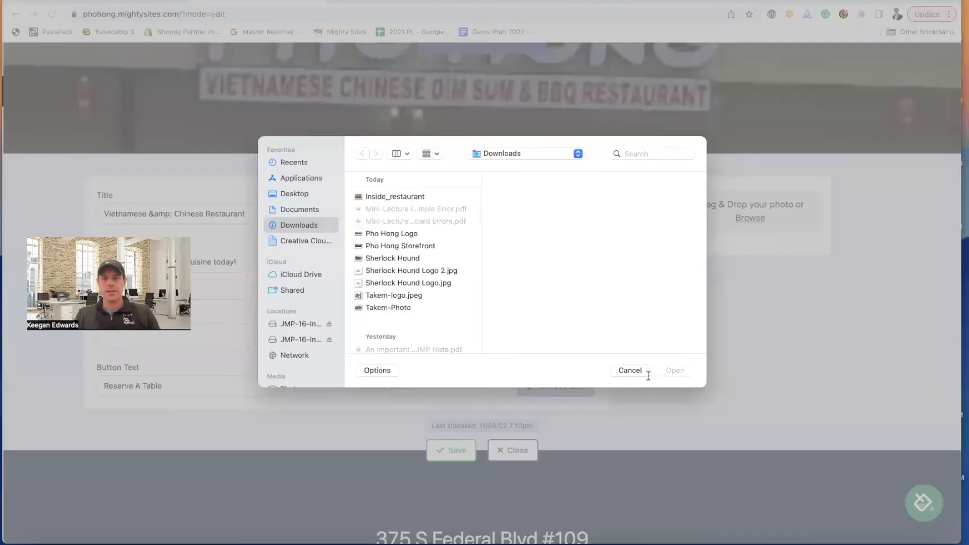
pyautogui.press('Down')
pyautogui.click(676, 370)
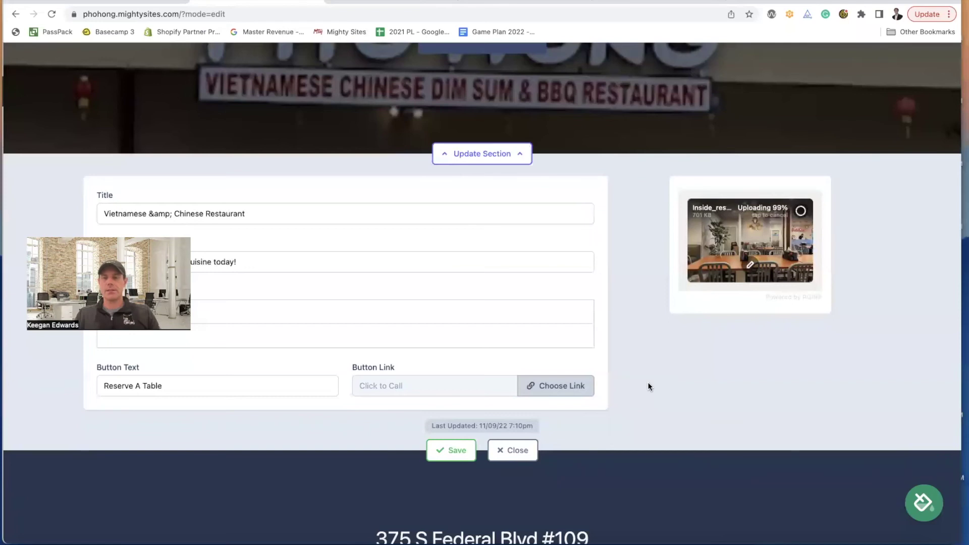
pyautogui.click(471, 450)
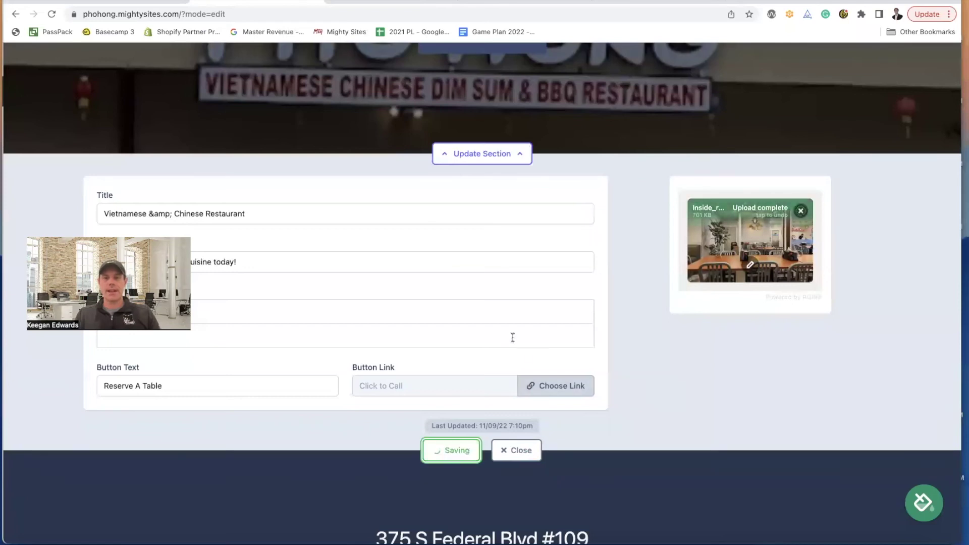
pyautogui.click(528, 449)
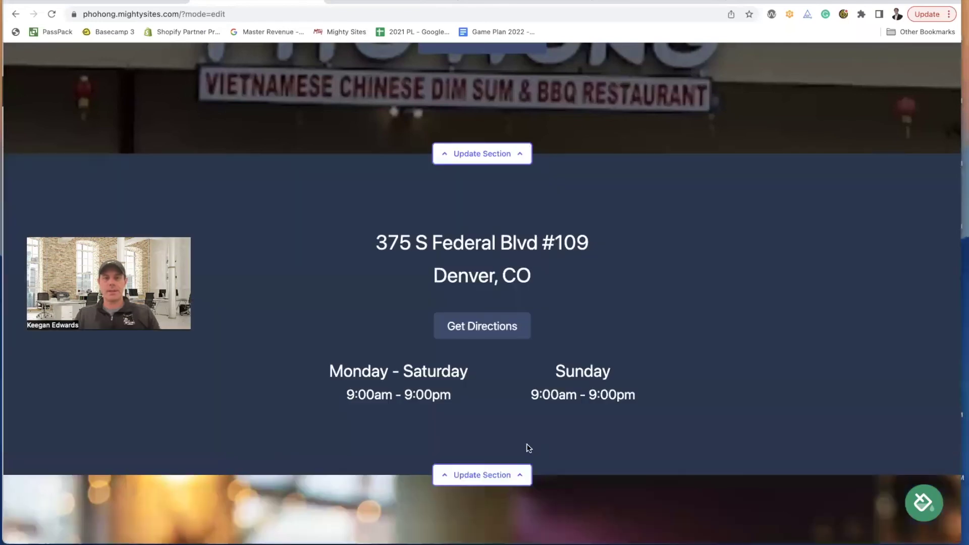
pyautogui.click(53, 14)
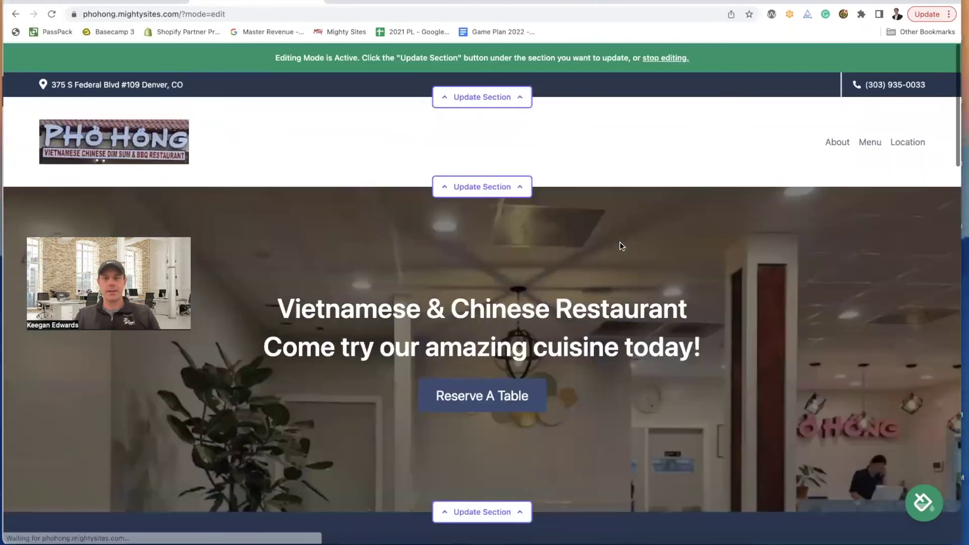
# - Scroll through the site to check the hero's interior photo, then go to Phở Hong's Google Maps photos
pyautogui.scroll(-1, 565, 334)
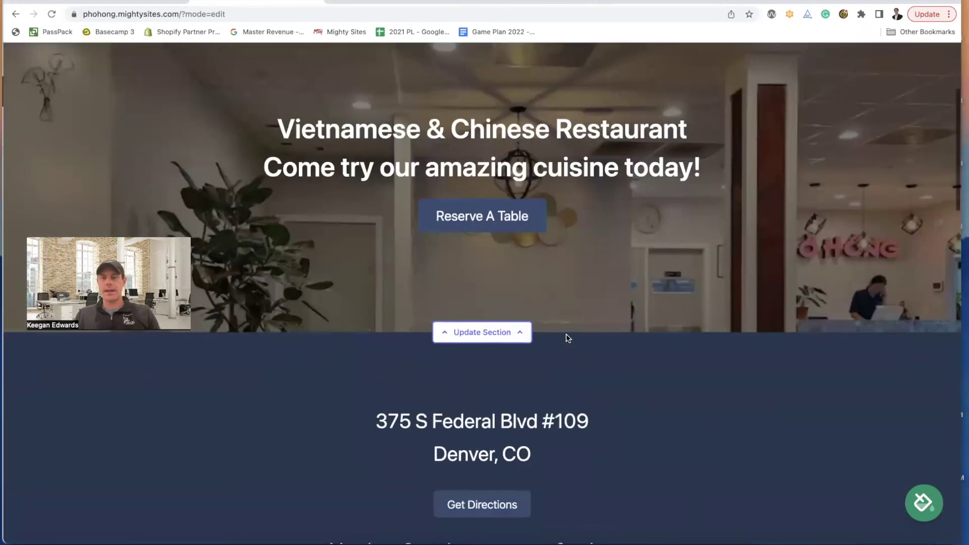
pyautogui.scroll(5, 597, 335)
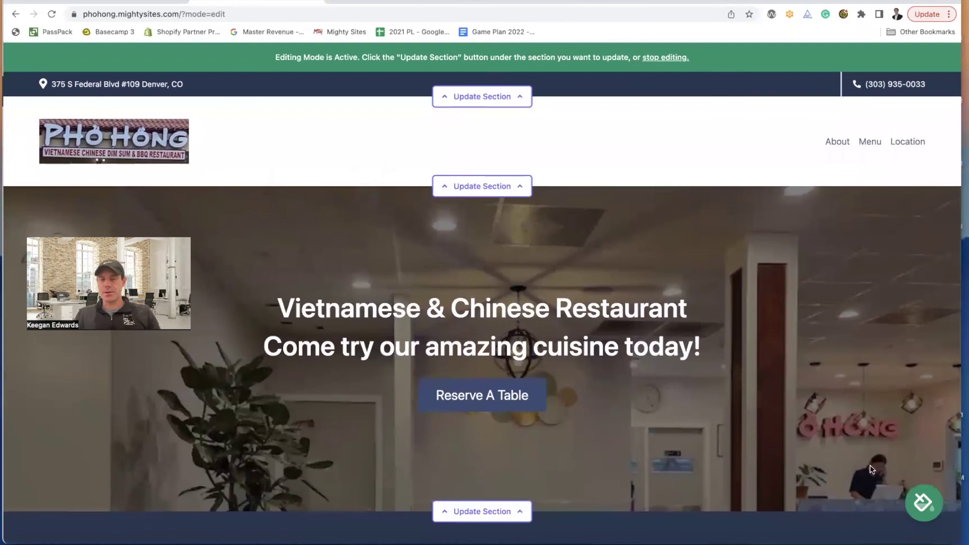
pyautogui.scroll(-1, 876, 475)
pyautogui.scroll(-1, 567, 379)
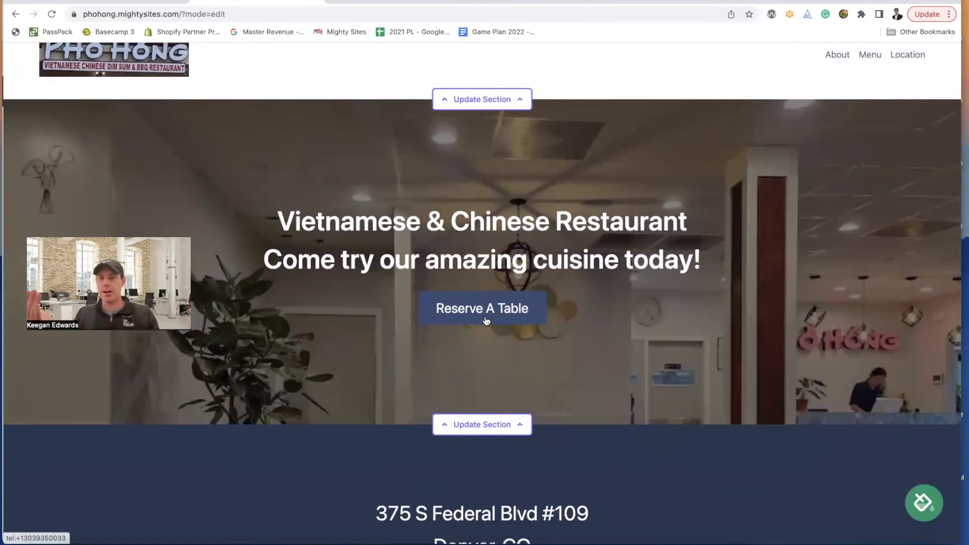
pyautogui.scroll(-1, 523, 308)
pyautogui.scroll(3, 404, 275)
pyautogui.scroll(-3, 404, 275)
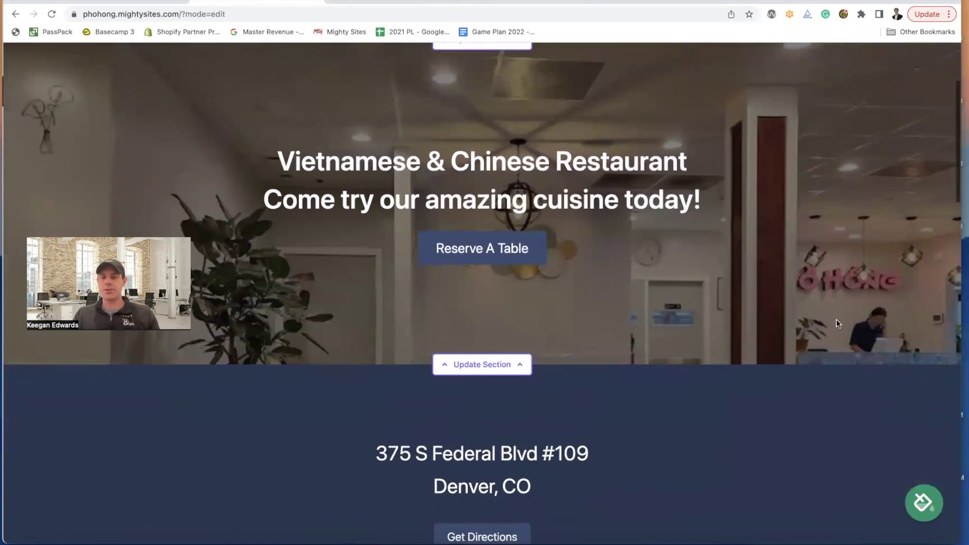
pyautogui.scroll(-1, 837, 321)
pyautogui.scroll(-1, 861, 259)
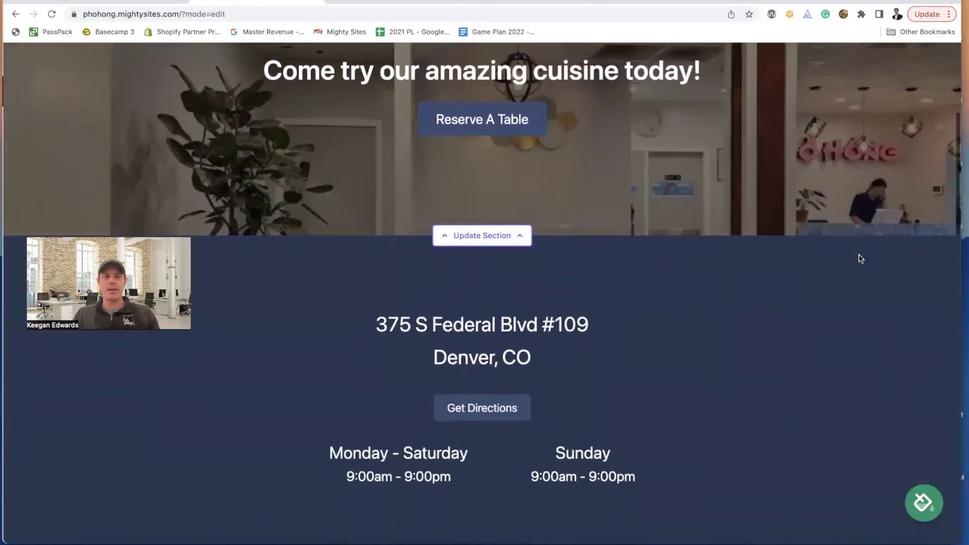
pyautogui.scroll(5, 861, 258)
pyautogui.scroll(-1, 861, 259)
pyautogui.scroll(-10, 860, 259)
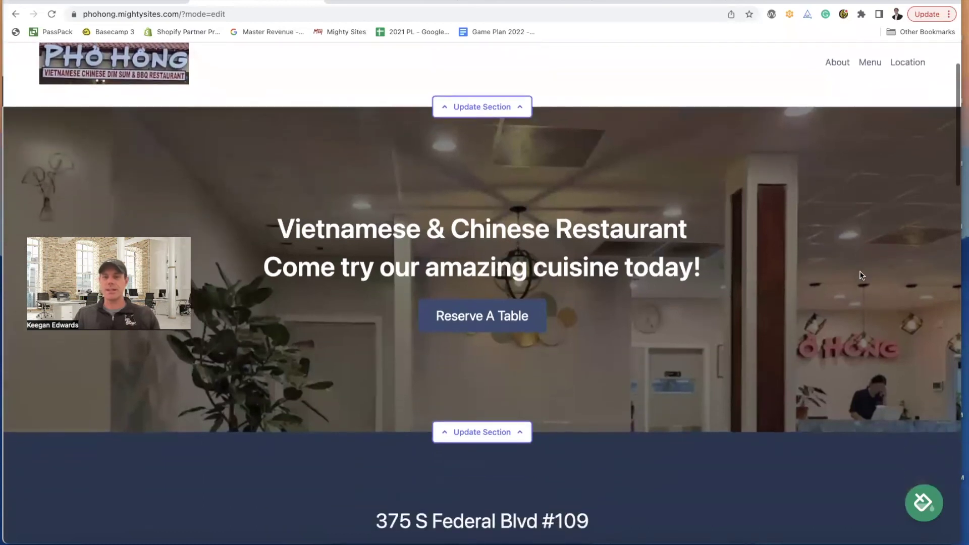
pyautogui.scroll(-3, 863, 275)
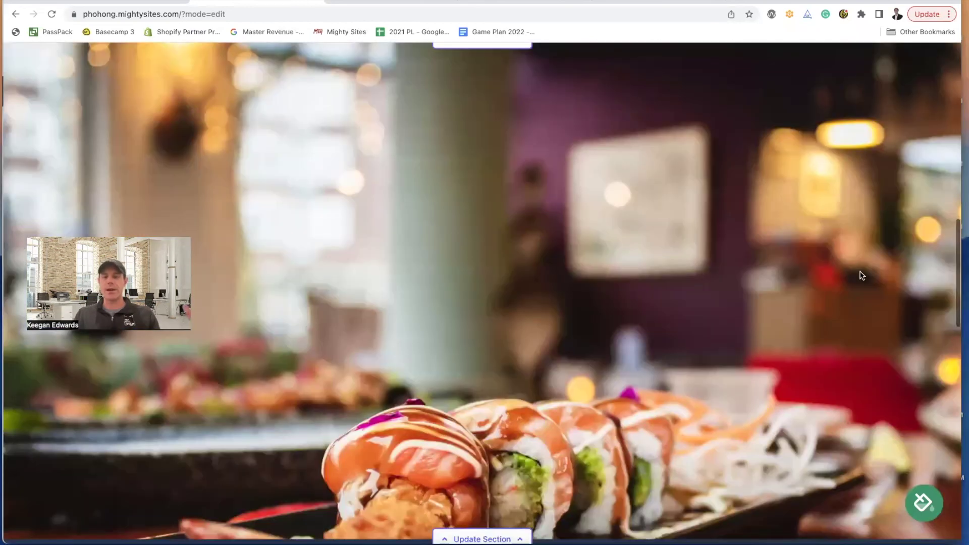
pyautogui.scroll(-2, 862, 276)
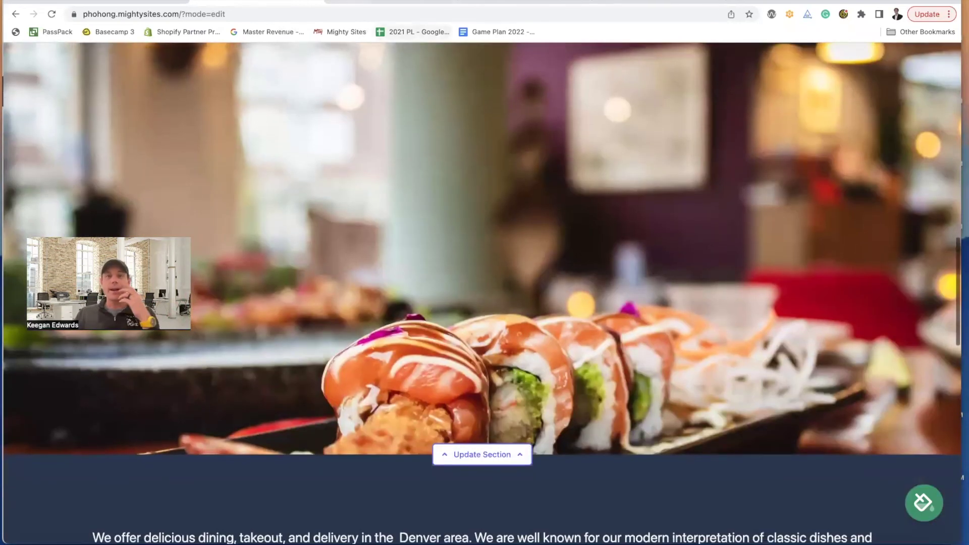
pyautogui.click(397, 2)
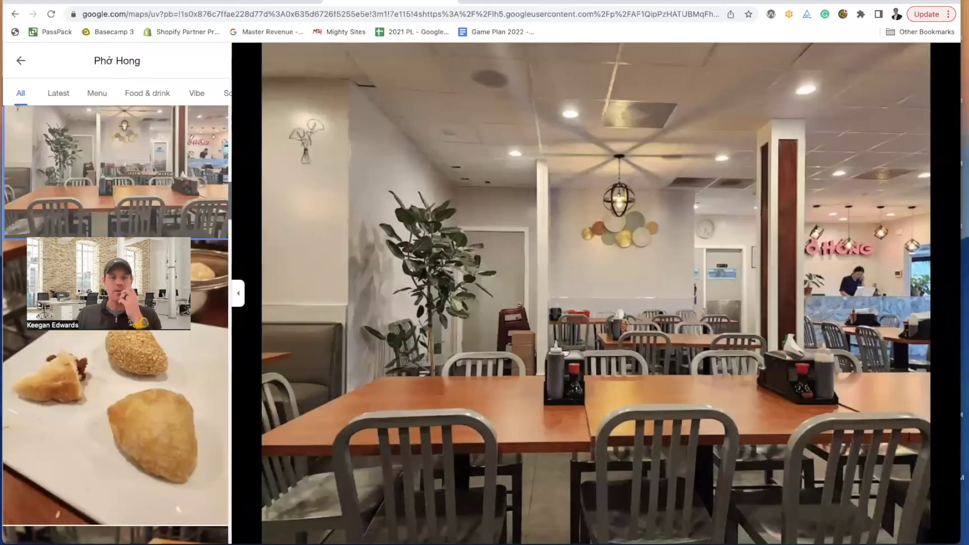
# - Browse Phở Hong's Google Maps photos, view the group selfie, then return to the site editor
pyautogui.scroll(-10, 173, 419)
pyautogui.scroll(-10, 173, 420)
pyautogui.scroll(-10, 174, 421)
pyautogui.scroll(-5, 175, 421)
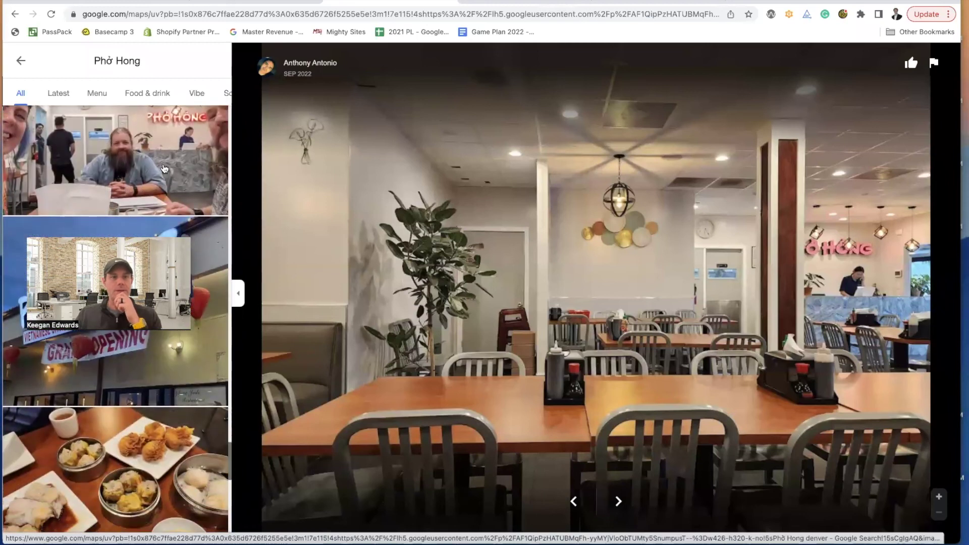
pyautogui.click(164, 168)
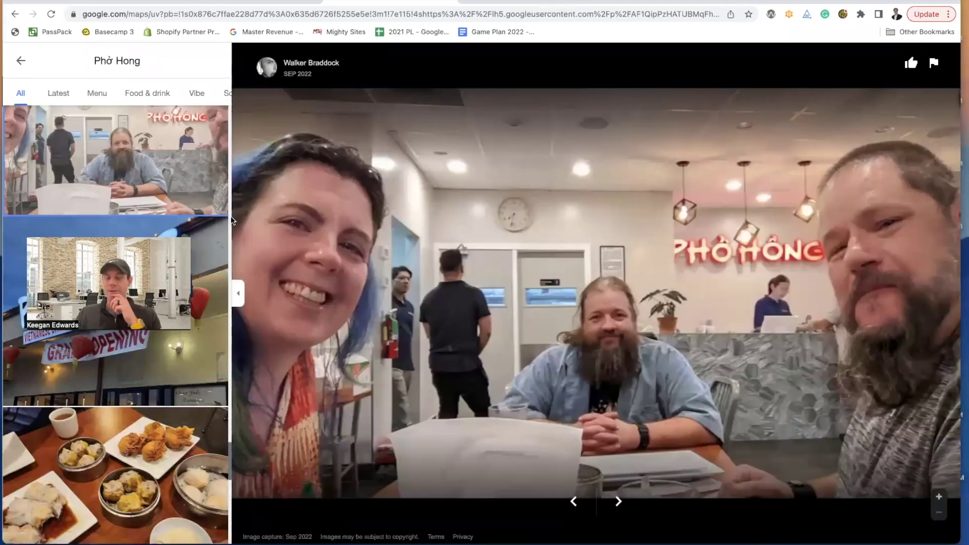
pyautogui.scroll(-5, 149, 482)
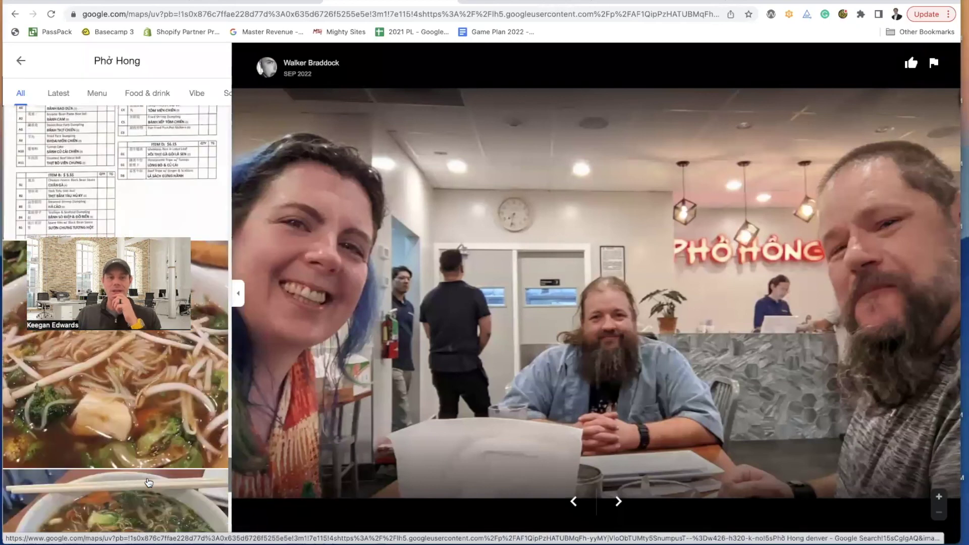
pyautogui.scroll(-2, 149, 482)
pyautogui.scroll(-15, 149, 483)
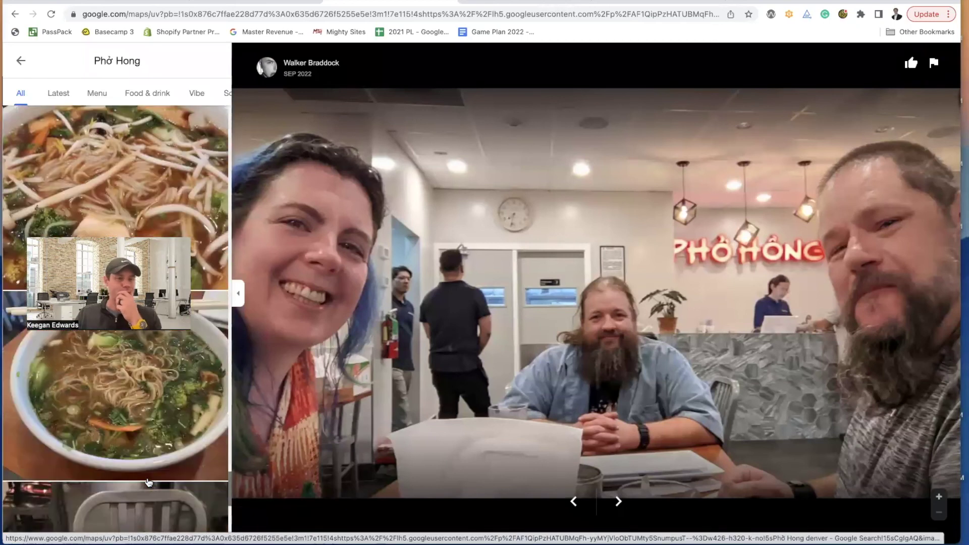
pyautogui.scroll(10, 149, 482)
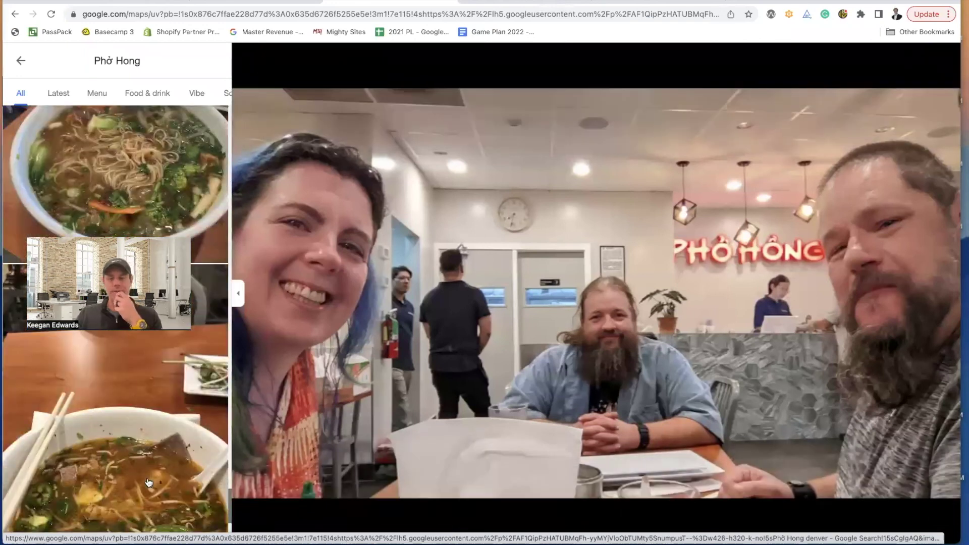
pyautogui.click(255, 2)
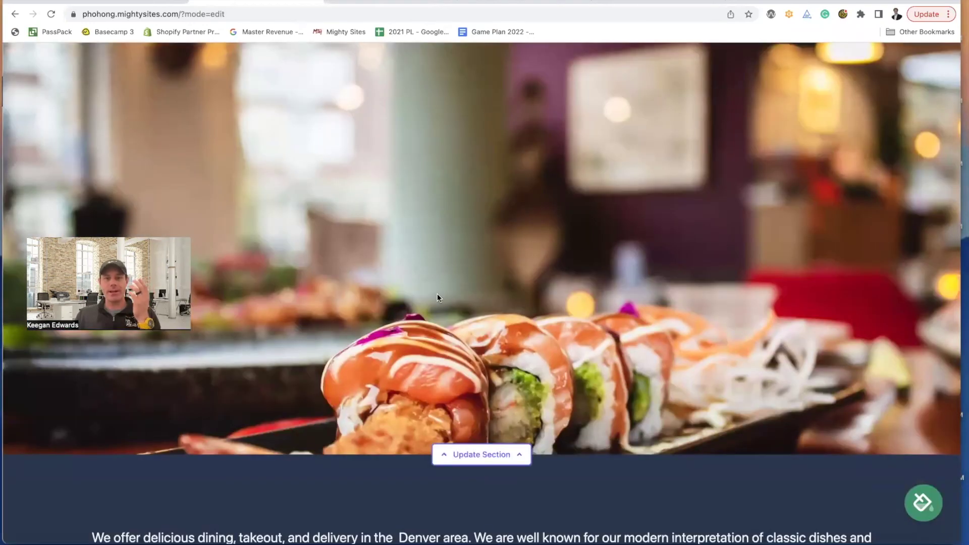
# - Scroll through the site editor, then switch to Phở Hong's Google Maps photos
pyautogui.scroll(-15, 439, 298)
pyautogui.scroll(-5, 440, 299)
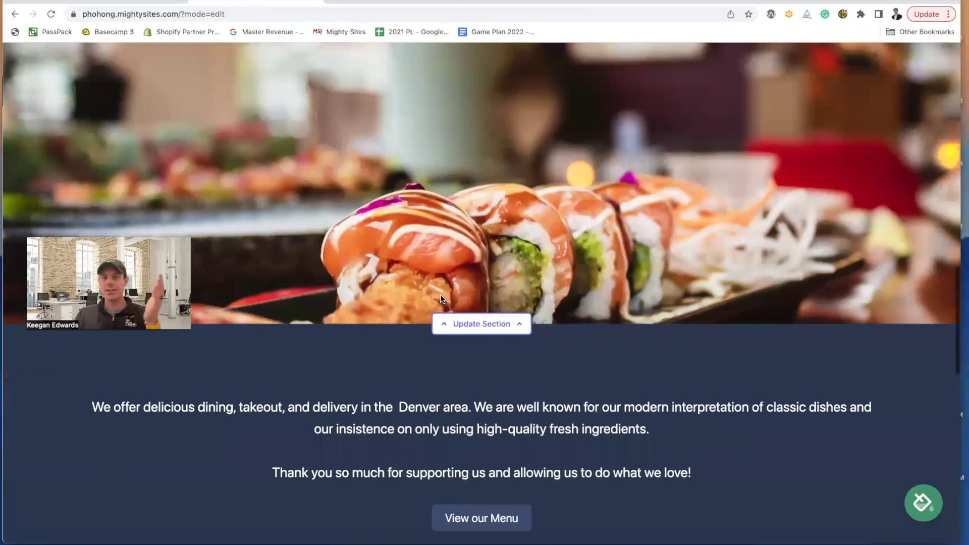
pyautogui.scroll(-10, 441, 297)
pyautogui.scroll(-5, 442, 296)
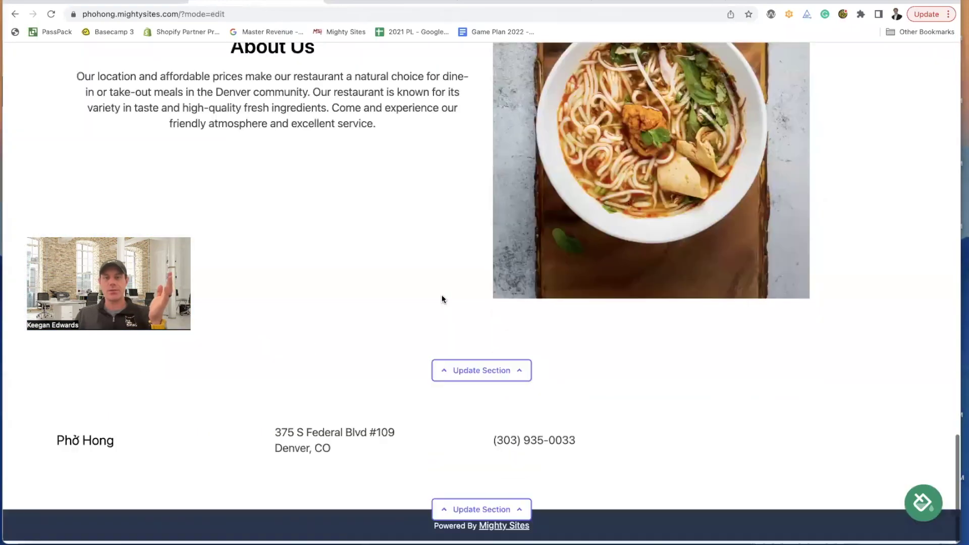
pyautogui.scroll(15, 442, 299)
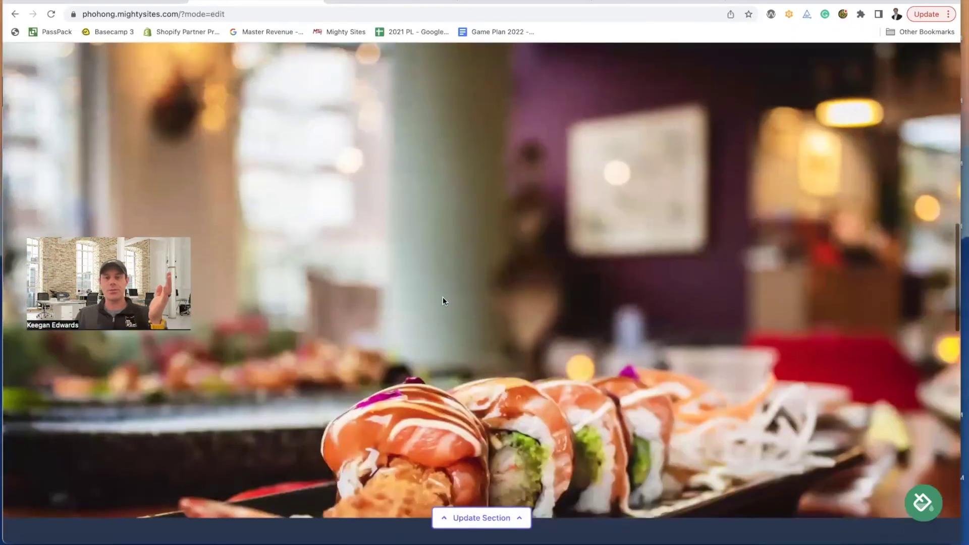
pyautogui.scroll(2, 443, 297)
pyautogui.click(396, 2)
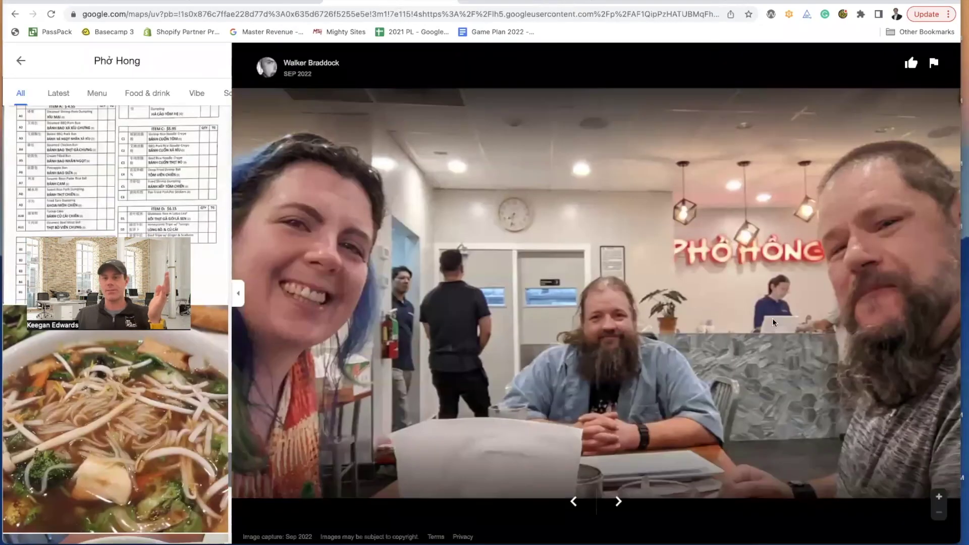
# - Recheck the site editor, then scroll Phở Hong's Google Maps photo list to the diner photos
pyautogui.click(226, 1)
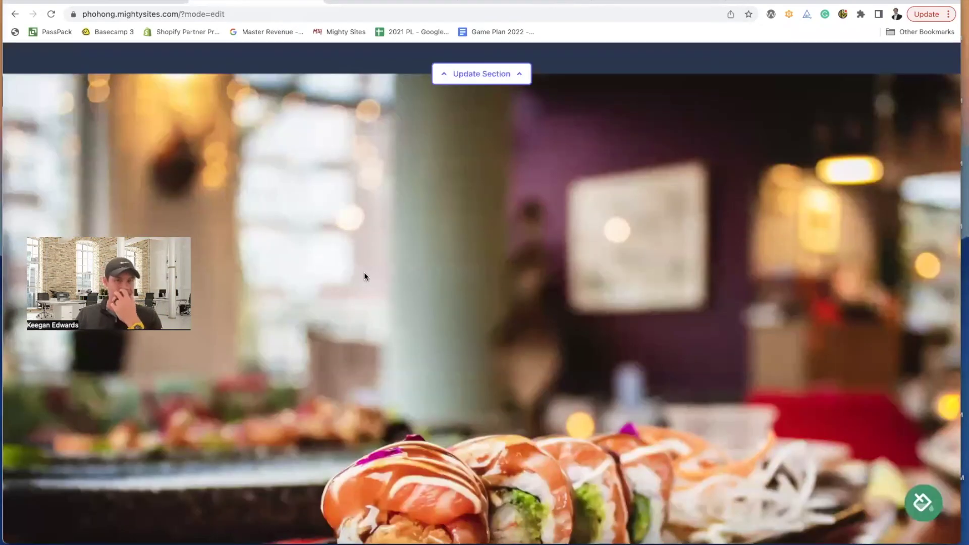
pyautogui.scroll(-15, 364, 272)
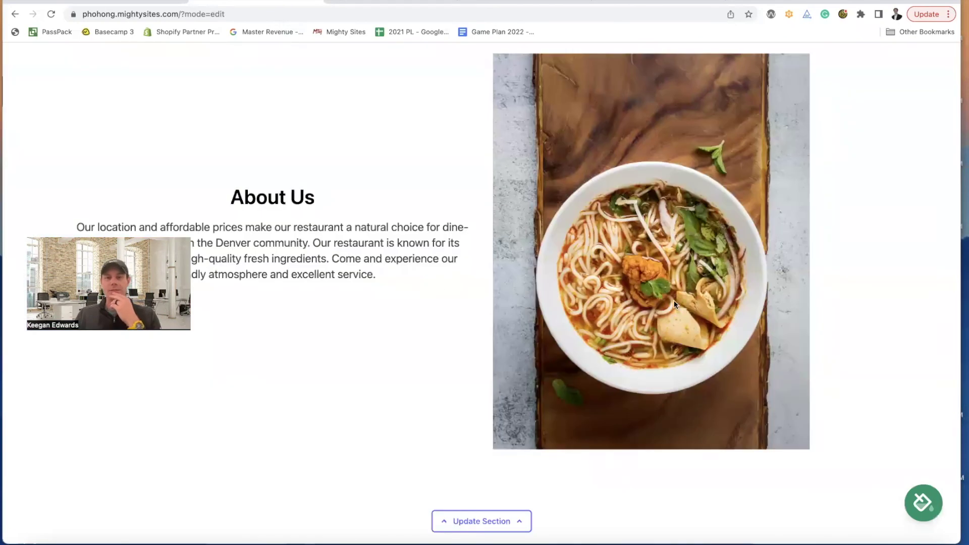
pyautogui.scroll(-2, 674, 301)
pyautogui.scroll(1, 659, 287)
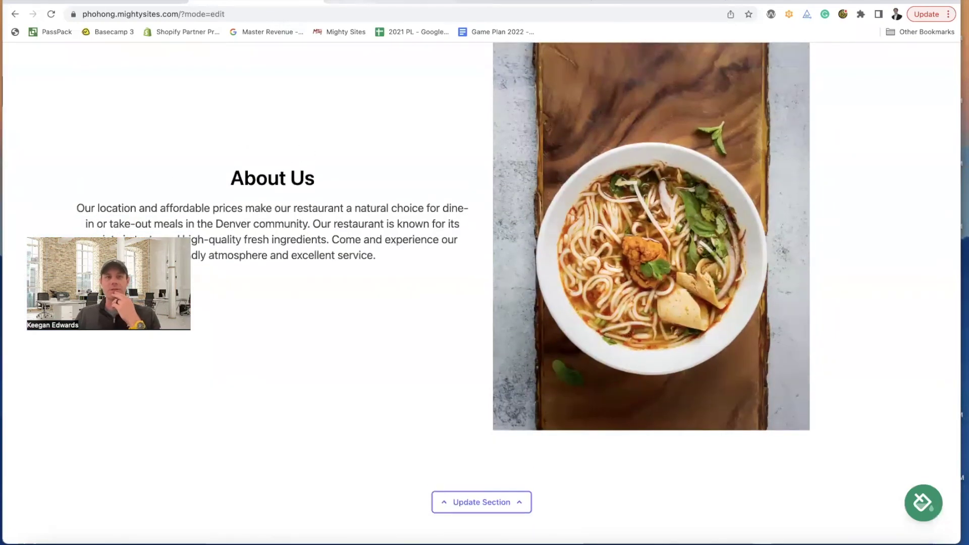
pyautogui.click(352, 2)
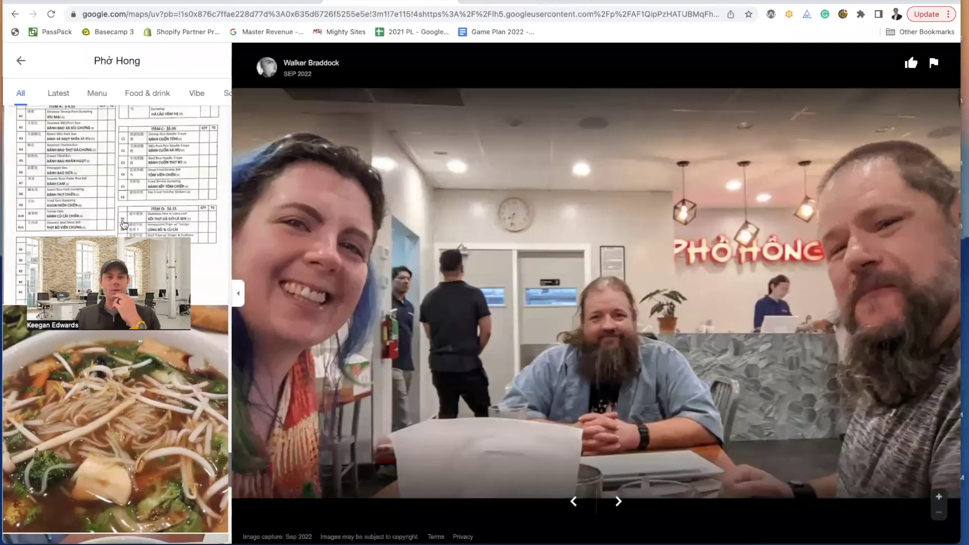
pyautogui.scroll(-5, 127, 224)
pyautogui.scroll(-10, 127, 223)
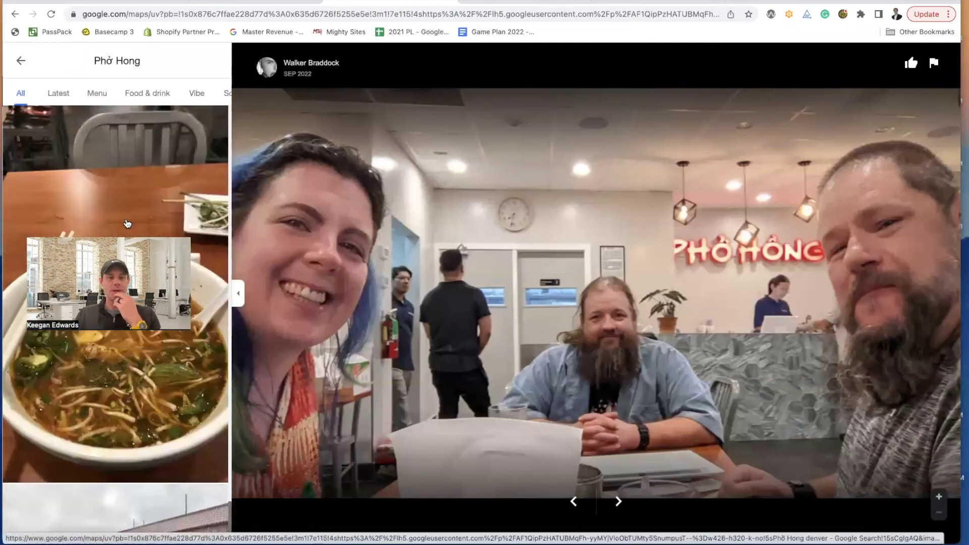
pyautogui.scroll(1, 127, 223)
# - Open the dim sum table photo full size and screenshot it with Cmd+Shift+4
pyautogui.click(135, 212)
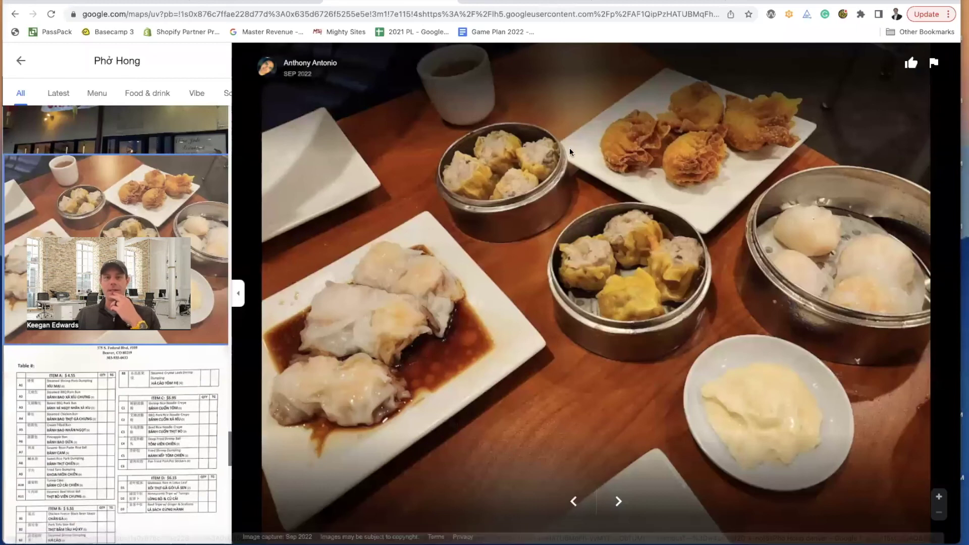
pyautogui.press('super+shift+4')
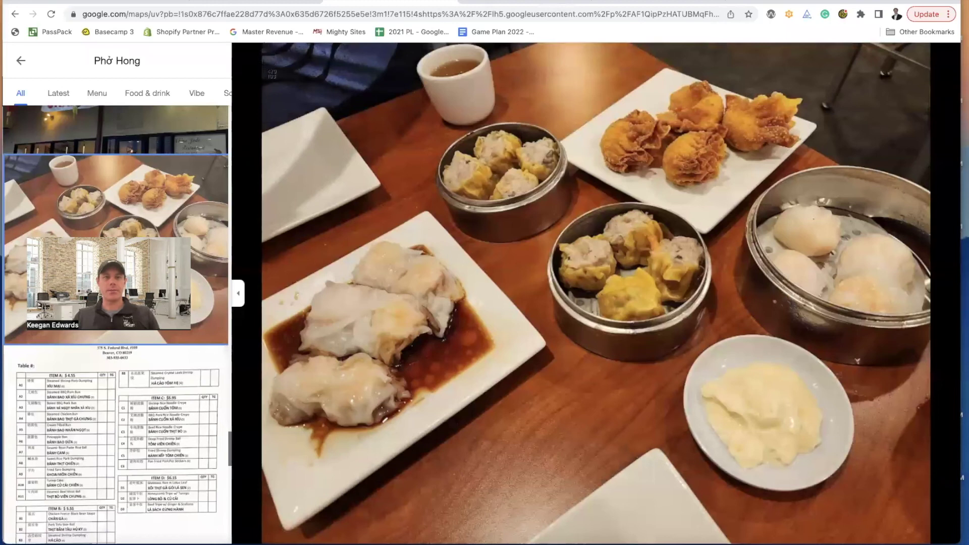
pyautogui.moveTo(263, 71); pyautogui.dragTo(931, 534)
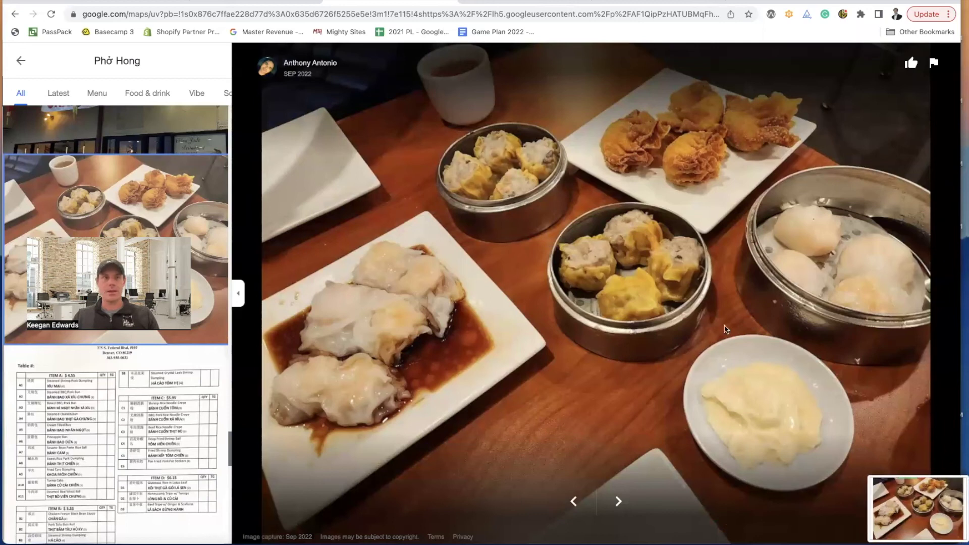
# - Open the newest dim sum screenshot from Recents in Preview
pyautogui.click(74, 0)
pyautogui.moveTo(35, 0)
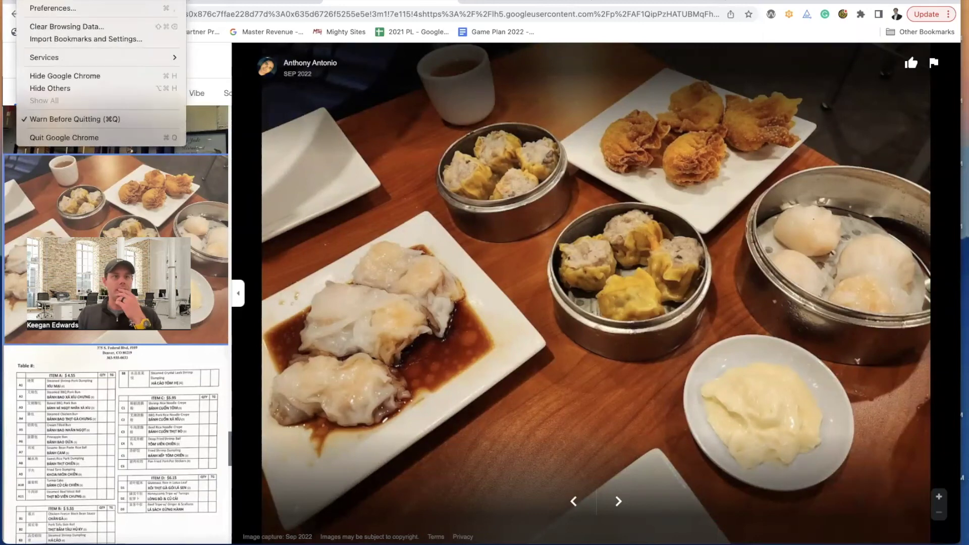
pyautogui.click(81, 544)
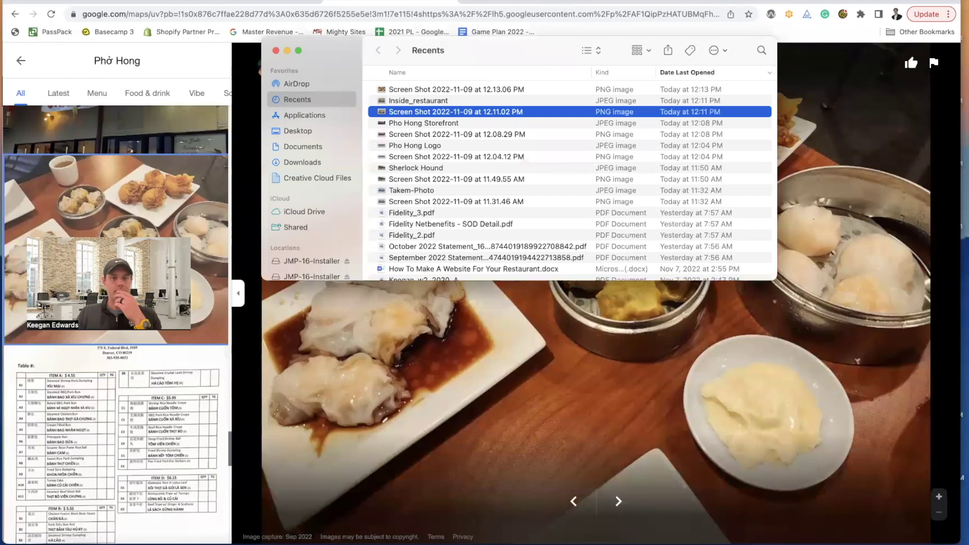
pyautogui.click(401, 90)
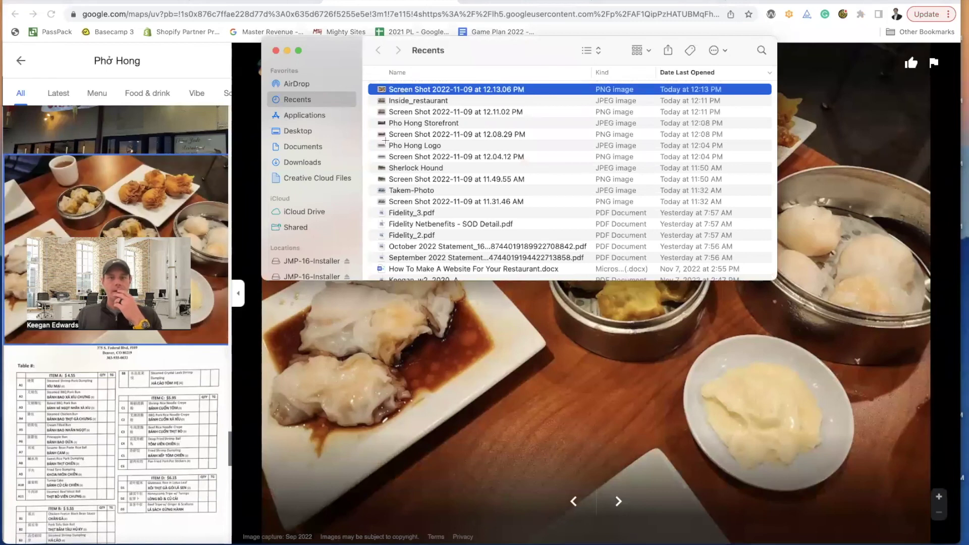
# - Export the screenshot as JPEG 'Food on the table' in Downloads and return to the site editor
pyautogui.click(74, 0)
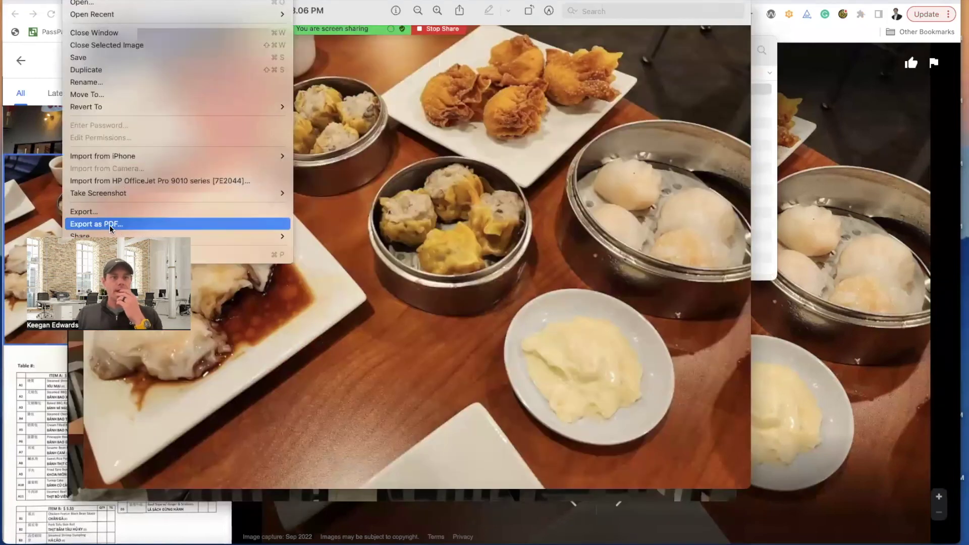
pyautogui.click(111, 225)
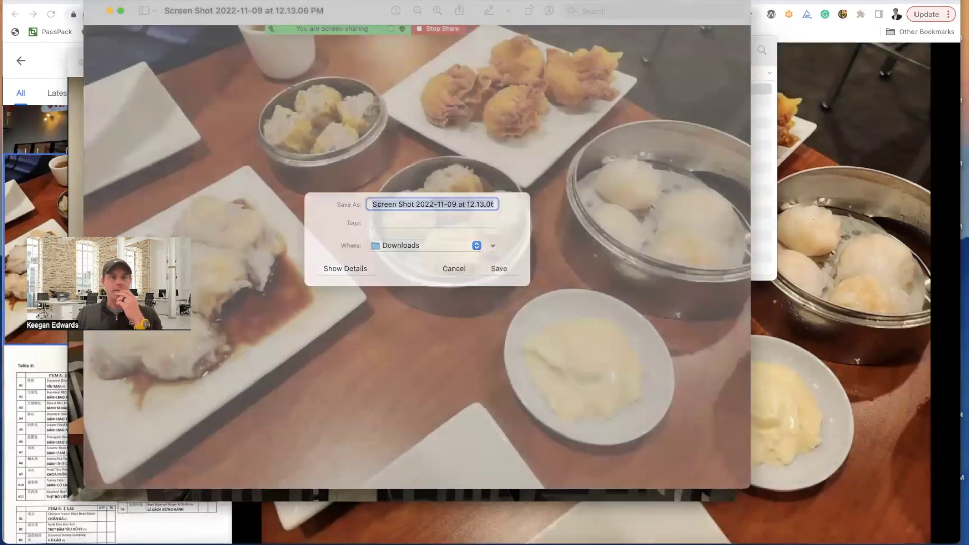
pyautogui.click(448, 273)
pyautogui.click(74, 0)
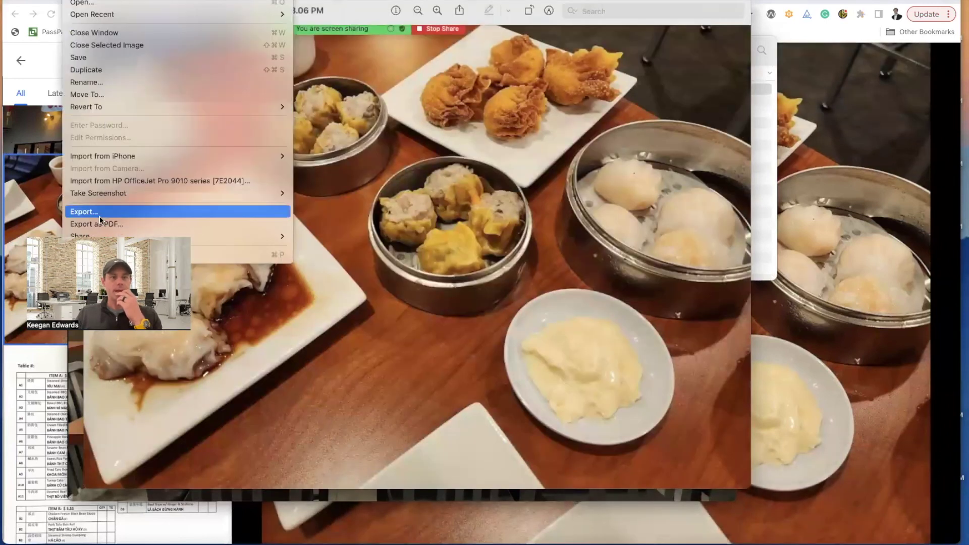
pyautogui.click(100, 217)
pyautogui.write('Food on the table')
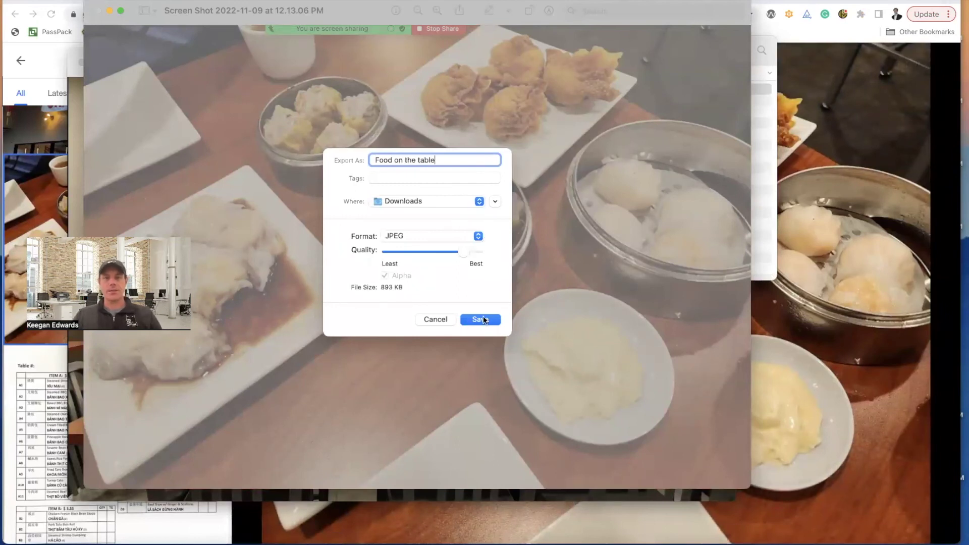
pyautogui.click(483, 320)
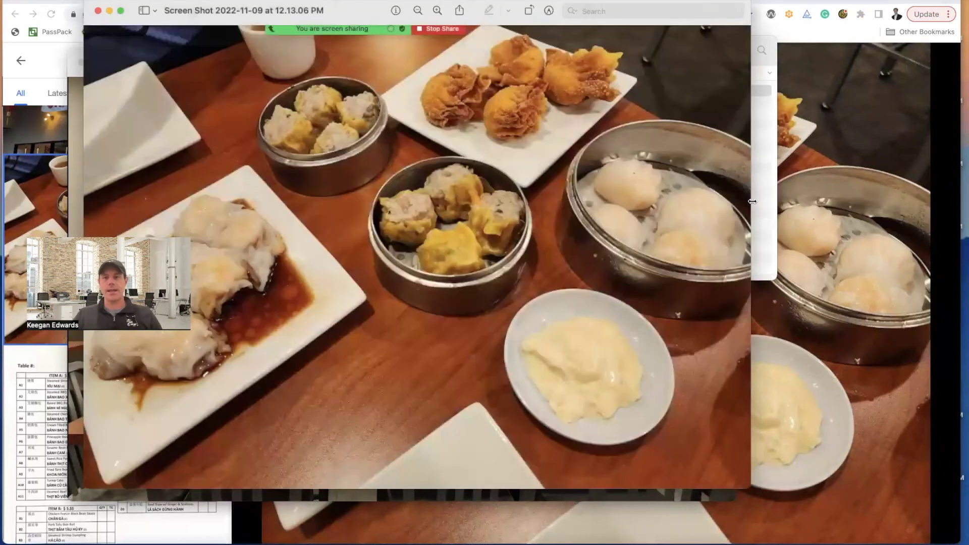
pyautogui.click(874, 165)
pyautogui.click(246, 6)
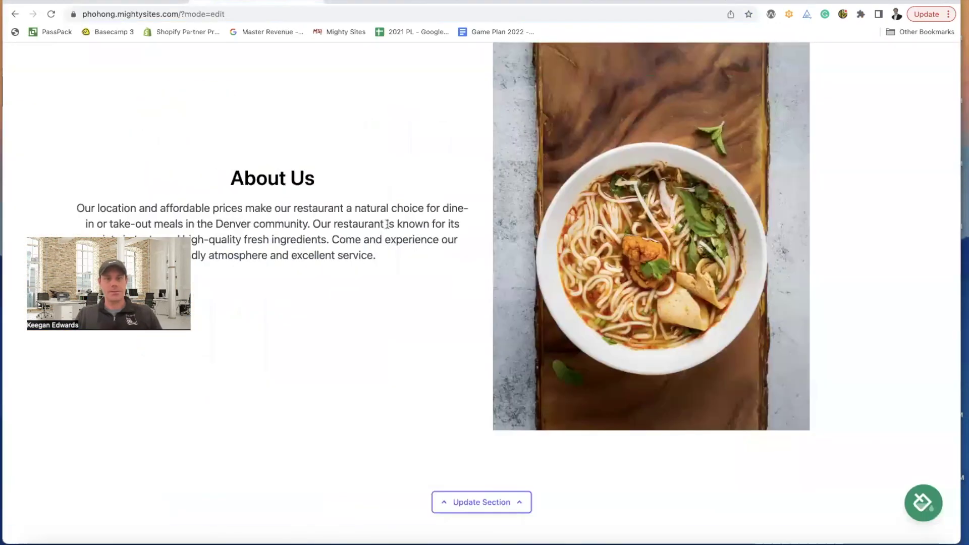
# - Swap the About Us noodle soup photo for the Food on the table image and save the section
pyautogui.scroll(-3, 580, 265)
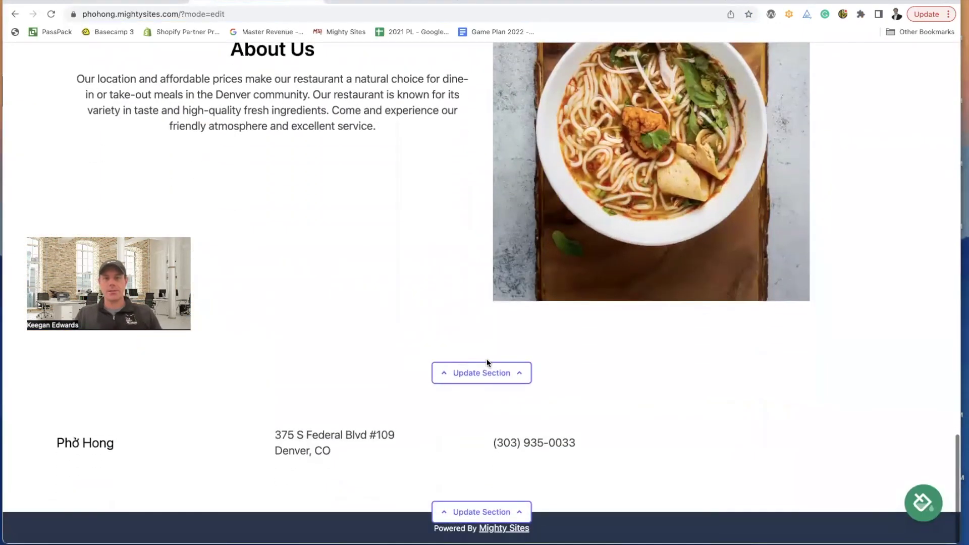
pyautogui.click(486, 371)
pyautogui.scroll(-2, 492, 363)
pyautogui.scroll(-3, 498, 359)
pyautogui.click(752, 227)
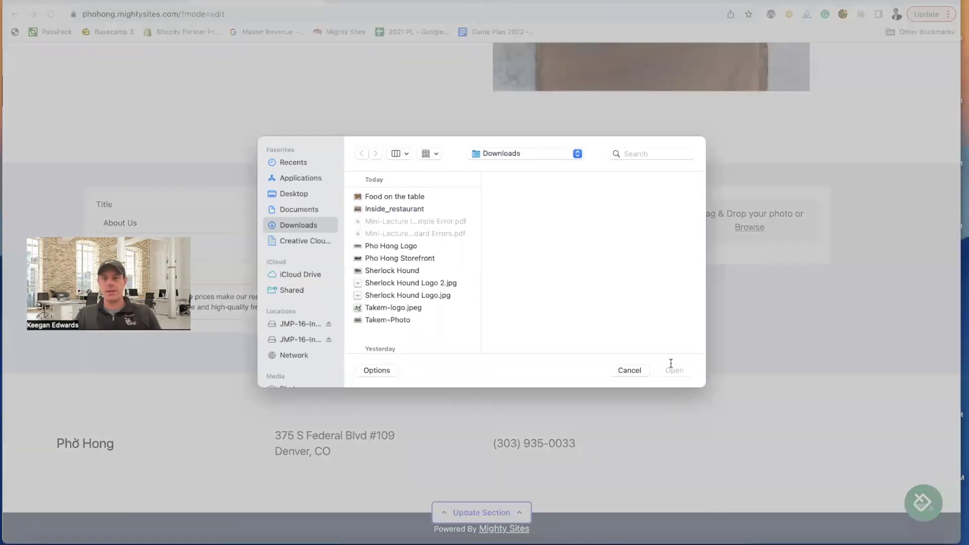
pyautogui.press('Down')
pyautogui.click(670, 367)
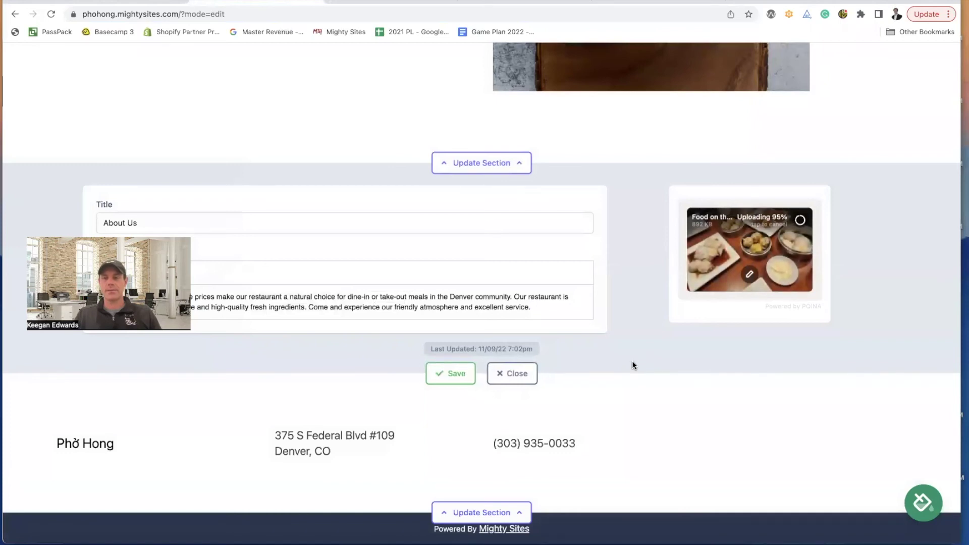
pyautogui.click(457, 374)
pyautogui.click(512, 374)
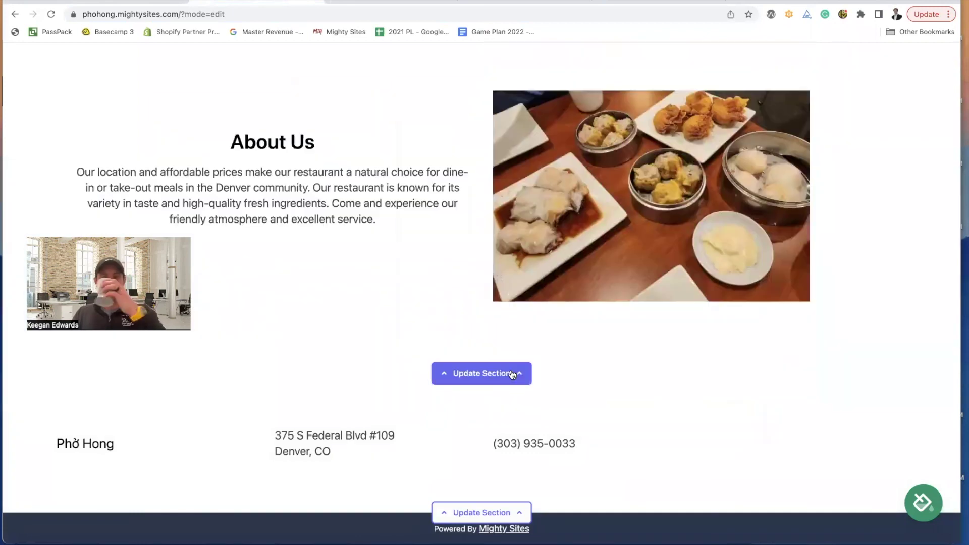
pyautogui.scroll(3, 625, 328)
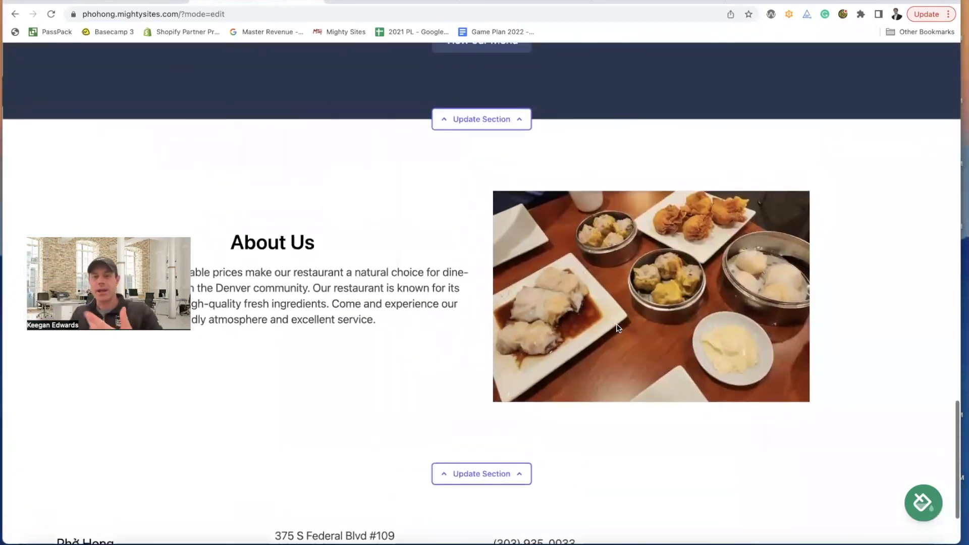
pyautogui.scroll(-2, 620, 329)
pyautogui.scroll(-1, 621, 328)
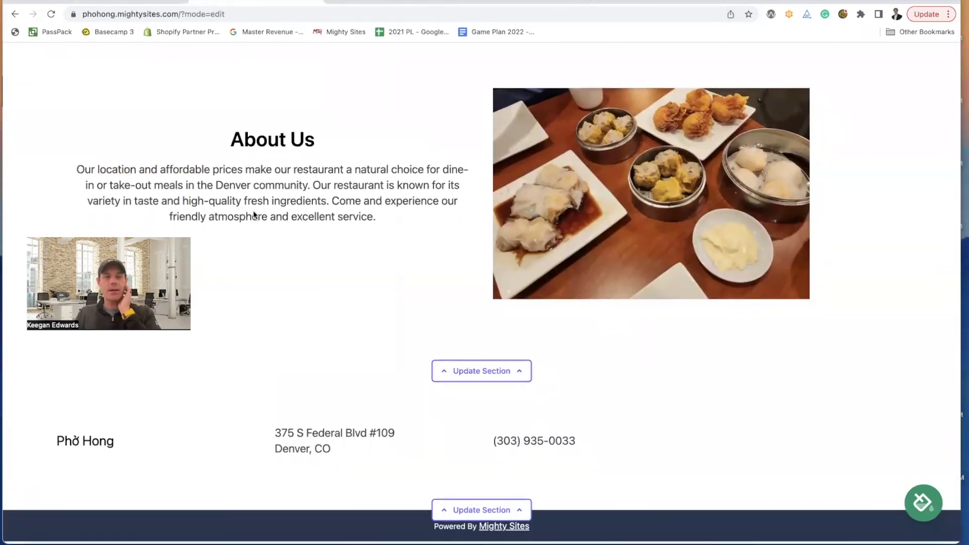
pyautogui.scroll(10, 253, 214)
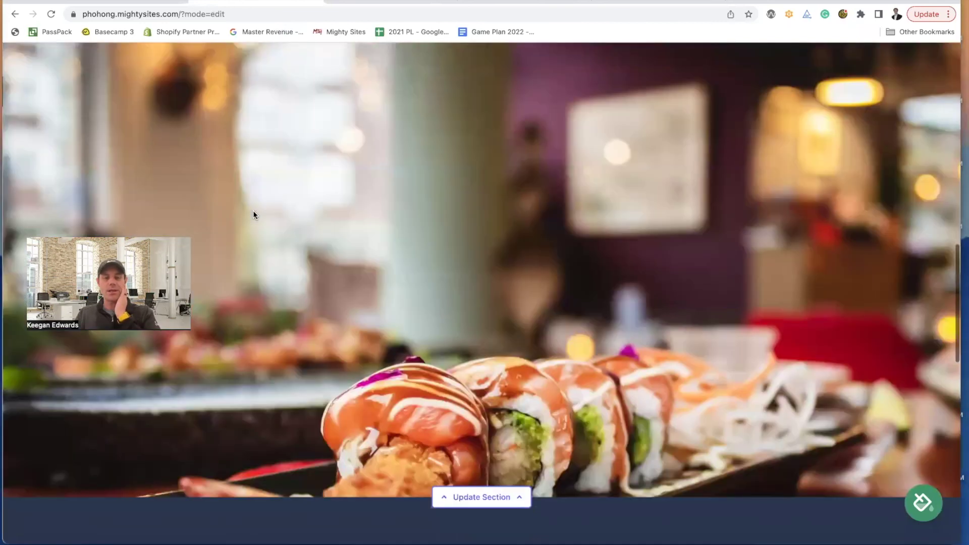
pyautogui.scroll(-8, 255, 212)
pyautogui.click(922, 503)
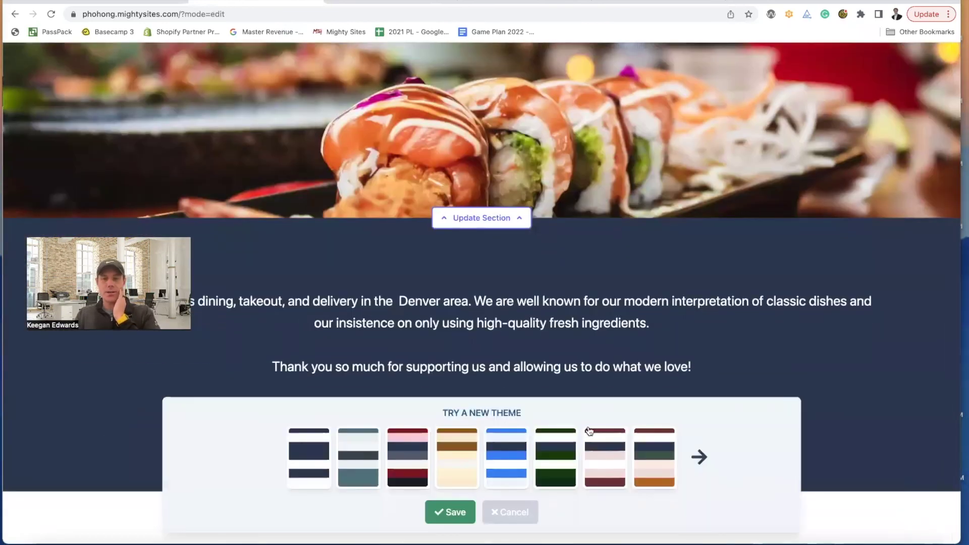
pyautogui.click(518, 520)
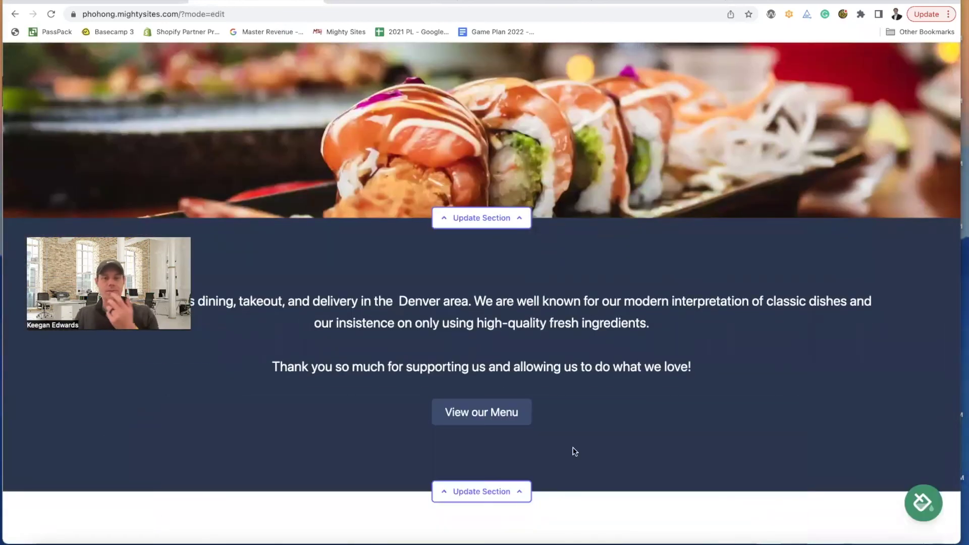
pyautogui.scroll(15, 573, 447)
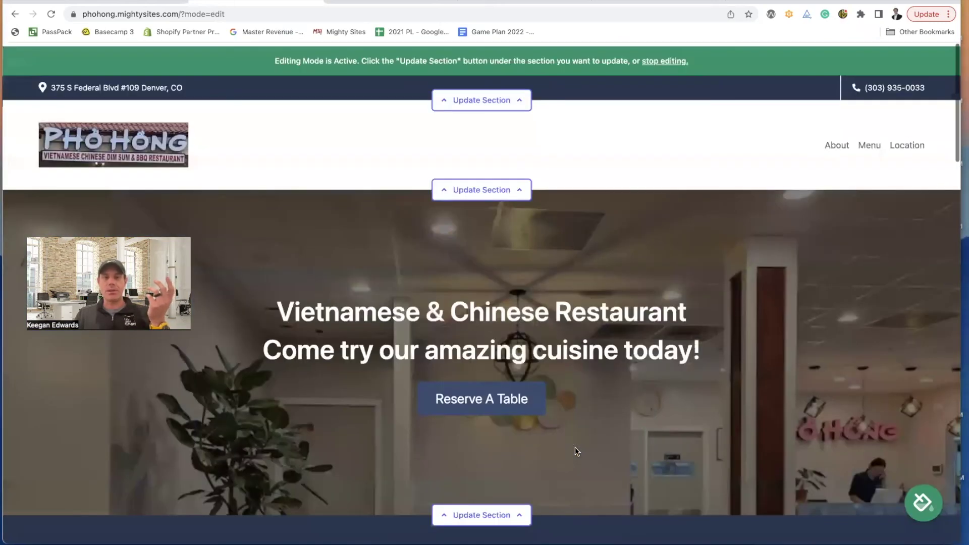
pyautogui.scroll(-8, 556, 332)
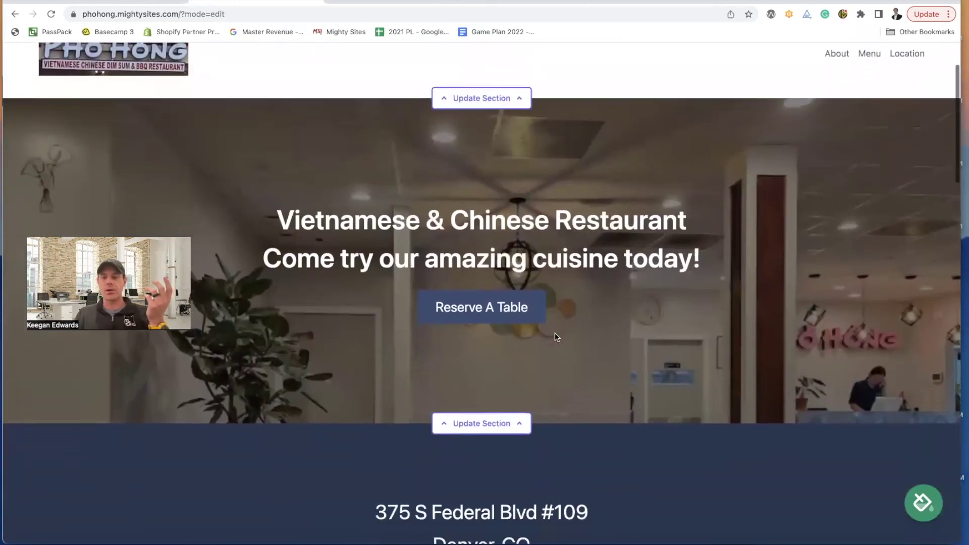
pyautogui.scroll(-15, 561, 331)
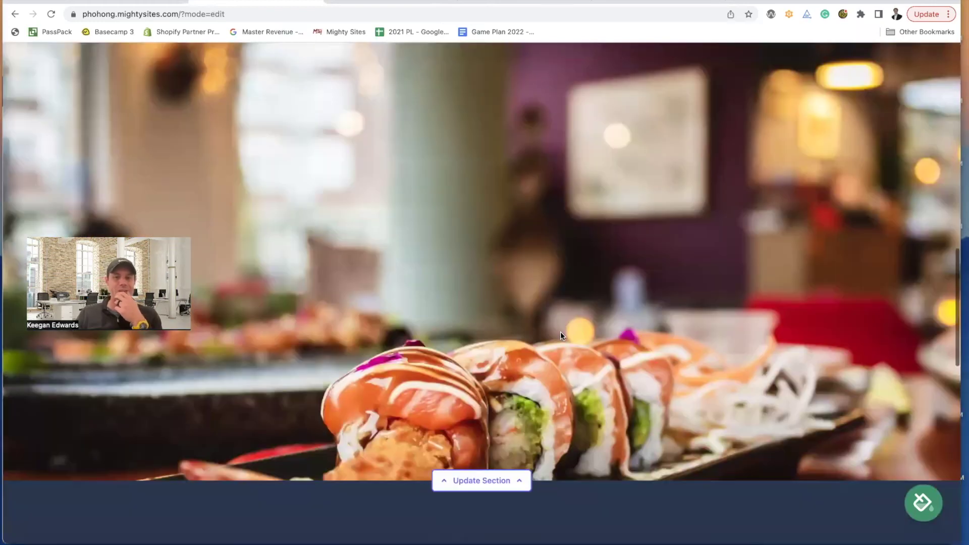
pyautogui.scroll(-5, 564, 336)
pyautogui.scroll(2, 517, 327)
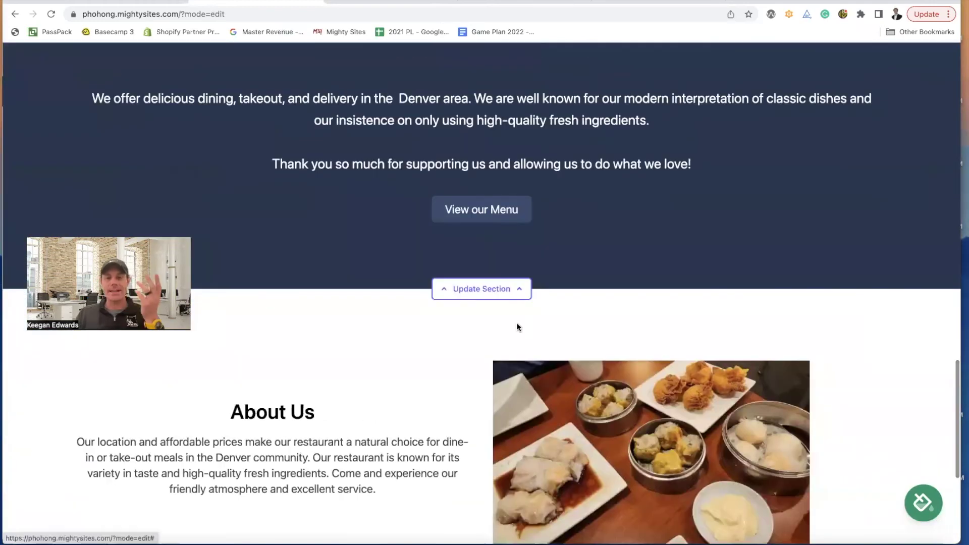
pyautogui.scroll(1, 480, 293)
pyautogui.scroll(1, 447, 287)
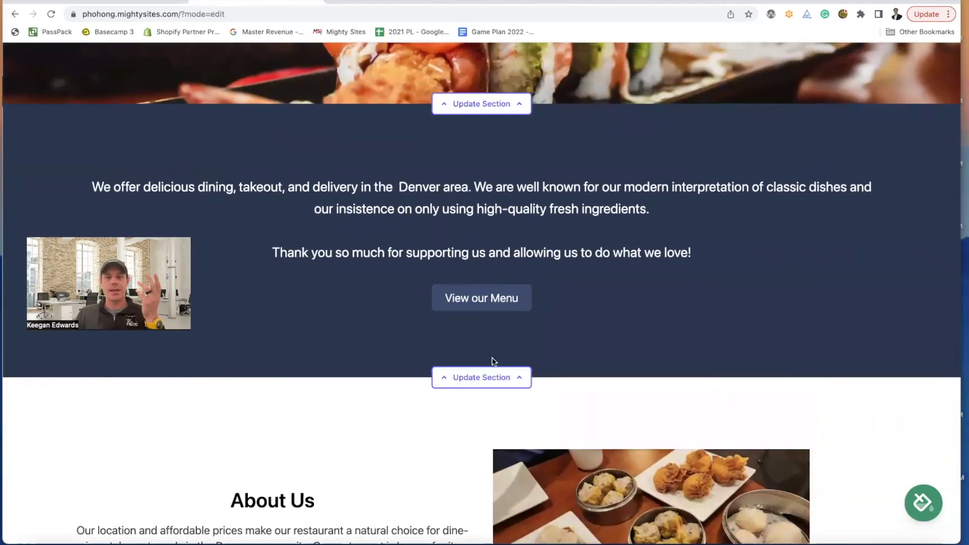
# - Delete 'and delivery' from the intro sentence
pyautogui.click(496, 369)
pyautogui.scroll(-1, 496, 369)
pyautogui.scroll(1, 496, 368)
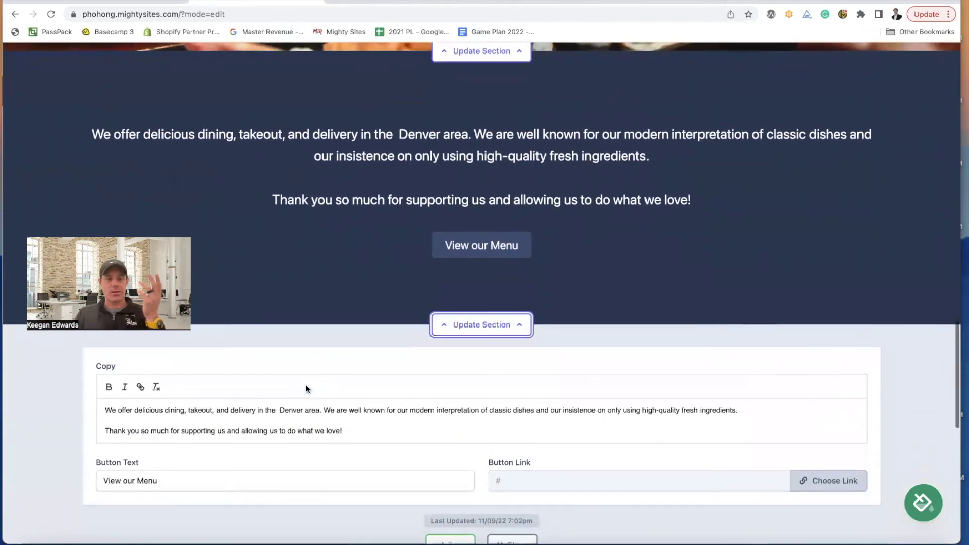
pyautogui.scroll(-1, 306, 384)
pyautogui.moveTo(256, 407); pyautogui.dragTo(214, 410)
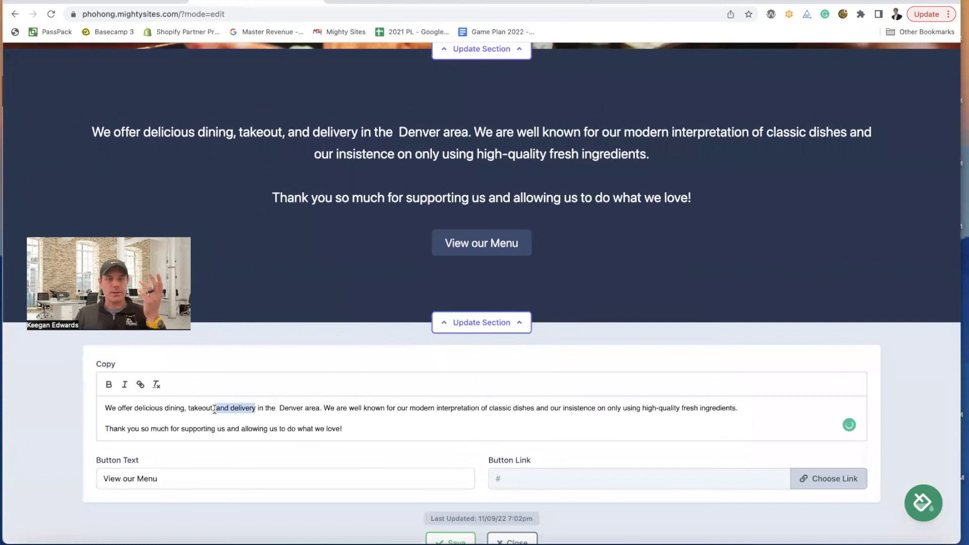
pyautogui.press('BackSpace')
pyautogui.press('BackSpace')
pyautogui.press('BackSpace')
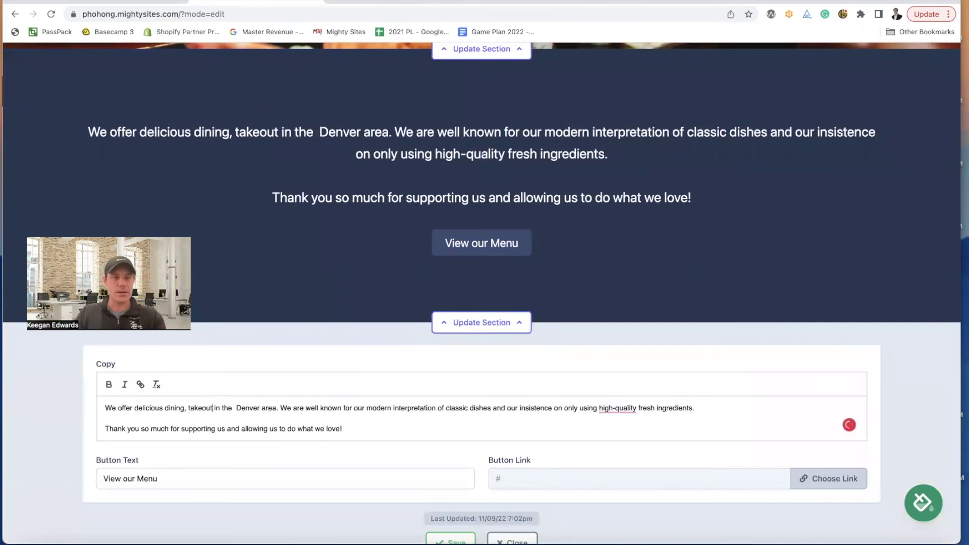
# - Accept 'and takeout' and correct the word Denver with a capital D
pyautogui.moveTo(200, 409)
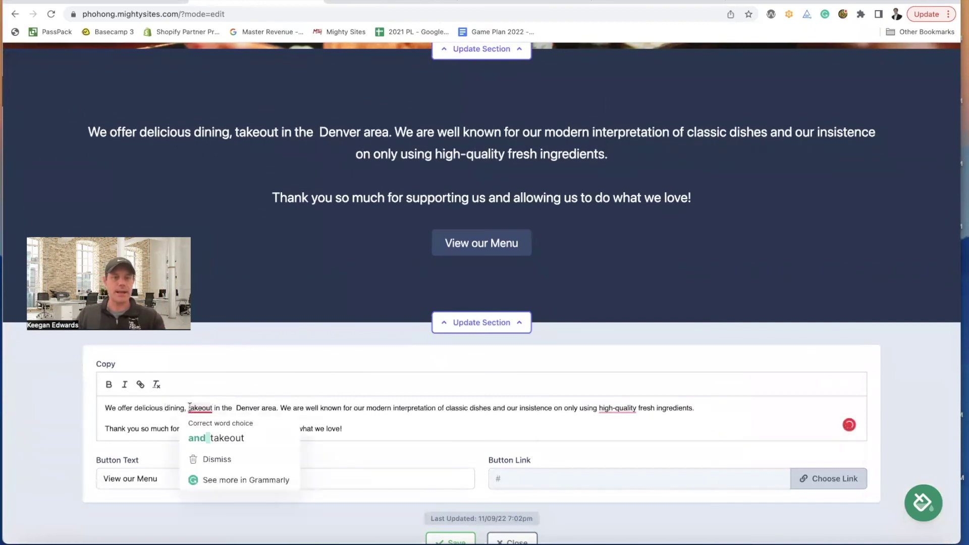
pyautogui.click(204, 435)
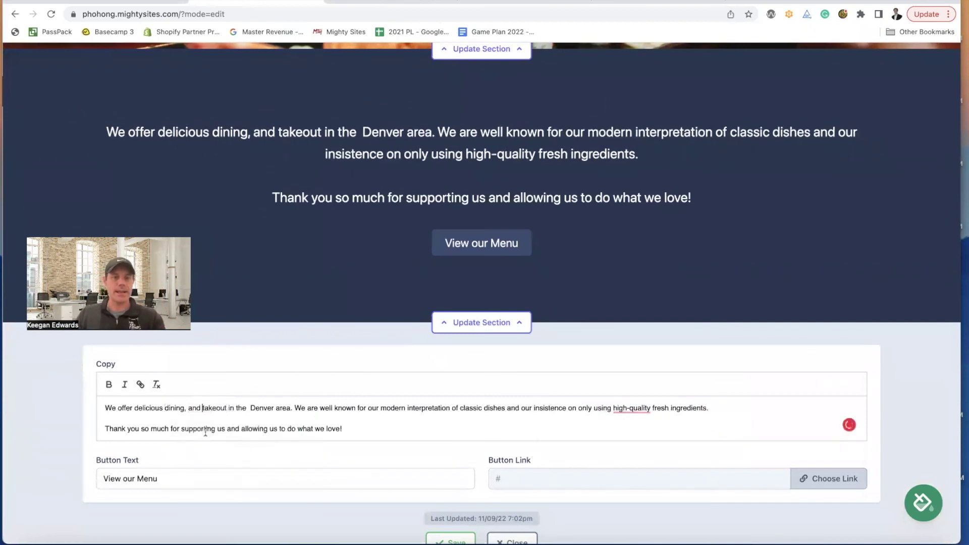
pyautogui.click(253, 408)
pyautogui.press('BackSpace')
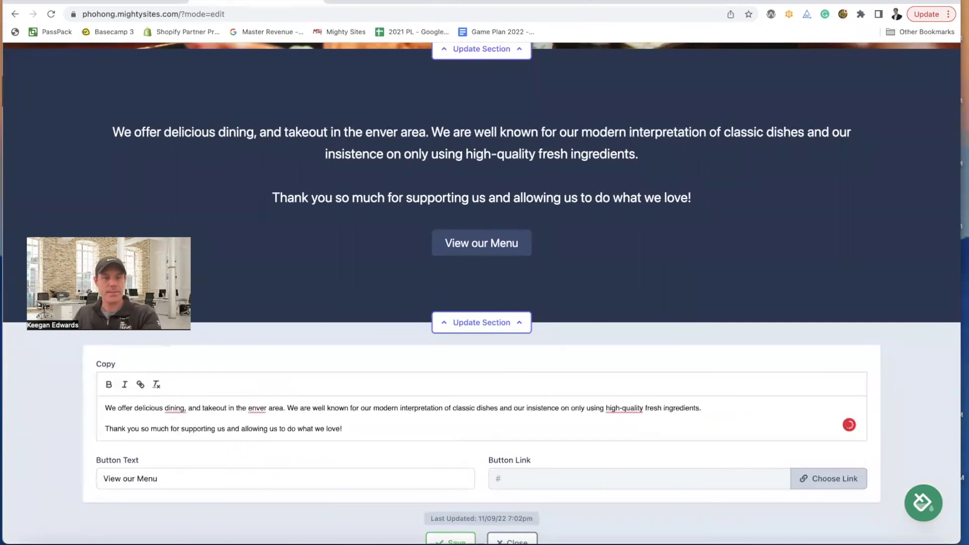
pyautogui.write('D')
# - Remove the comma after 'dining' and change 'high-quality' to 'high quality'
pyautogui.click(178, 408)
pyautogui.click(182, 435)
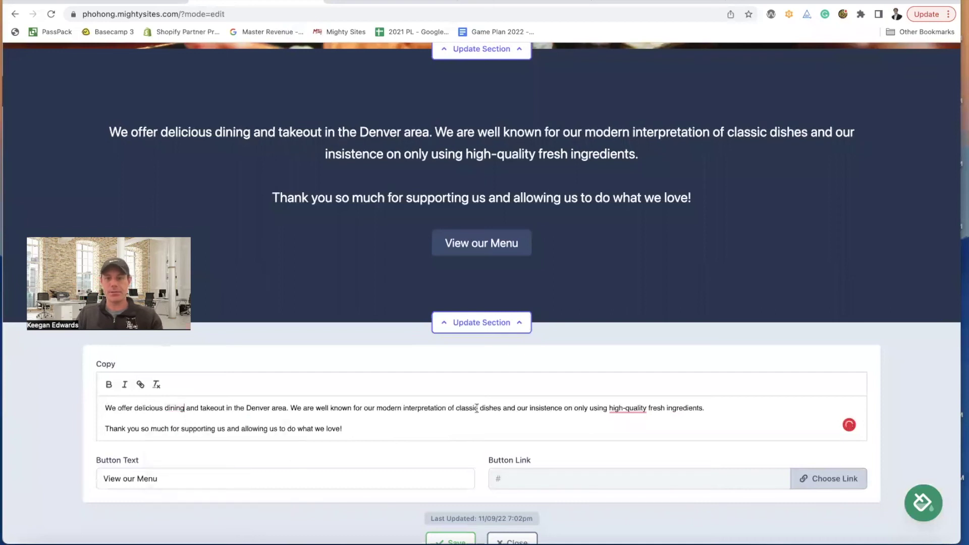
pyautogui.click(631, 409)
pyautogui.click(634, 437)
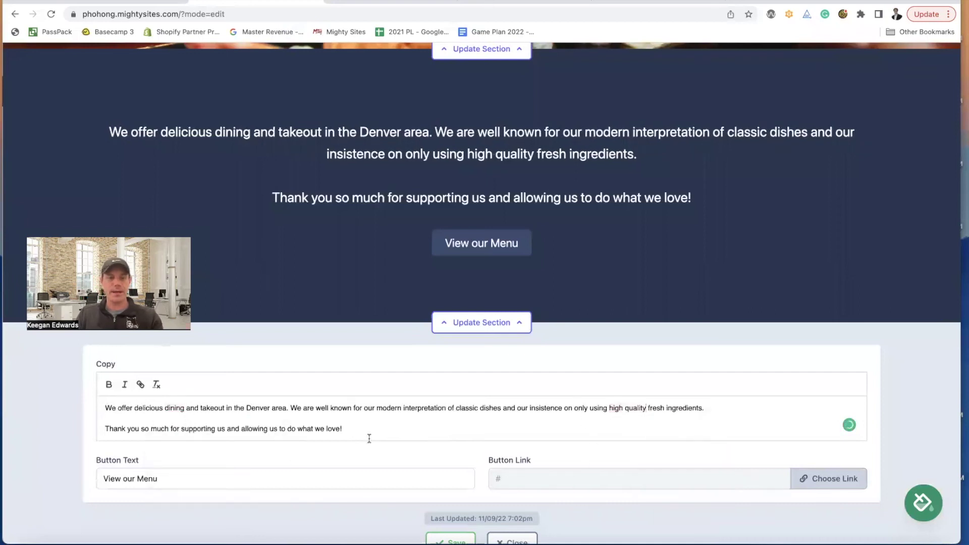
pyautogui.scroll(-2, 368, 435)
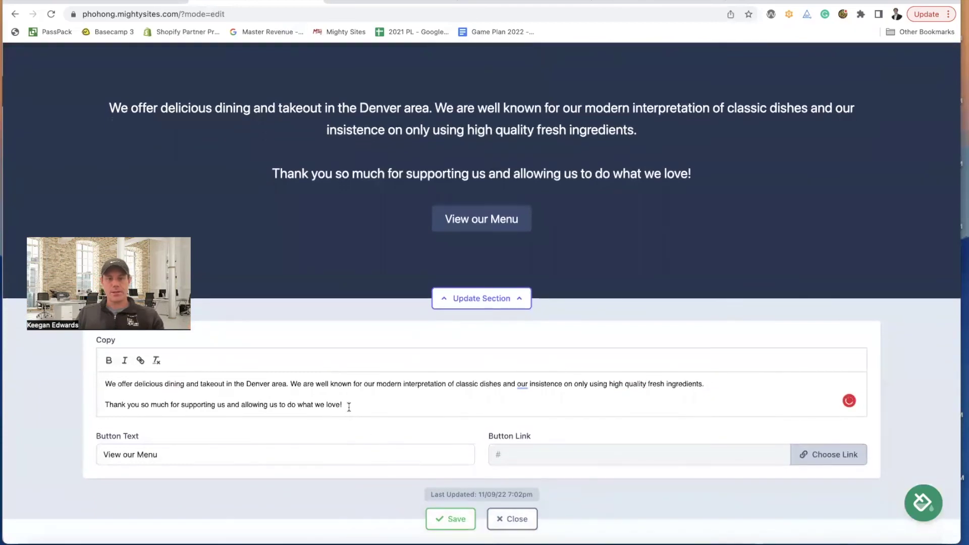
pyautogui.scroll(-2, 349, 404)
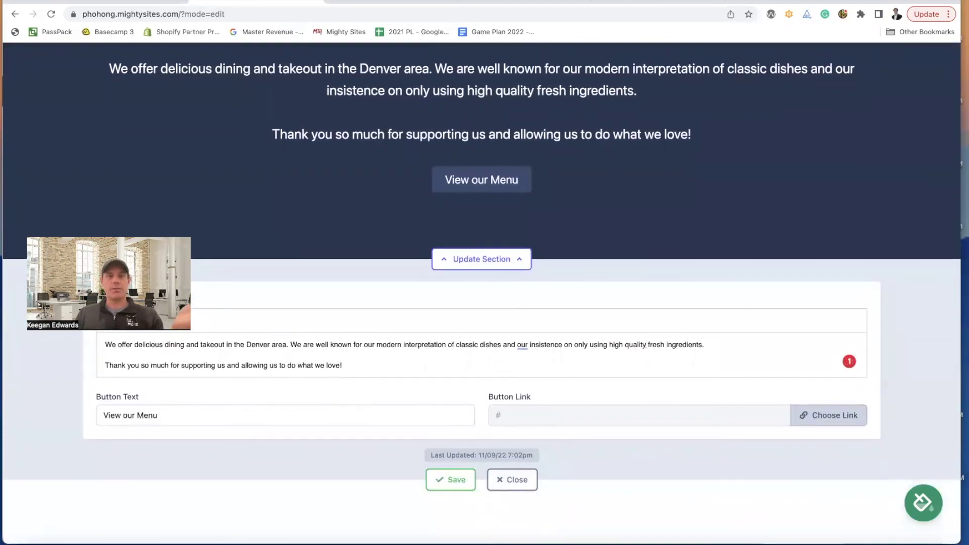
pyautogui.click(397, 2)
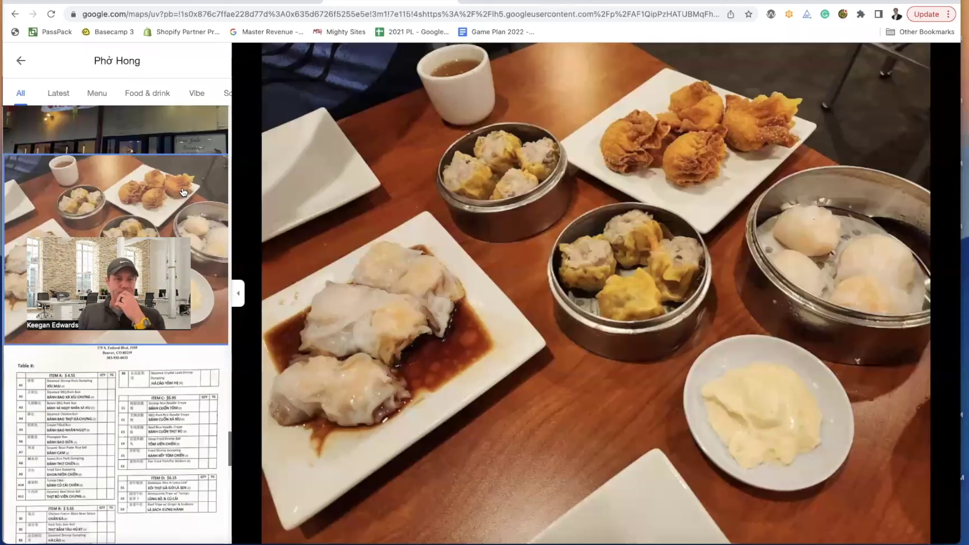
# - Advance to Phở Hong's dim sum menu photo and zoom in to inspect it
pyautogui.press('Right')
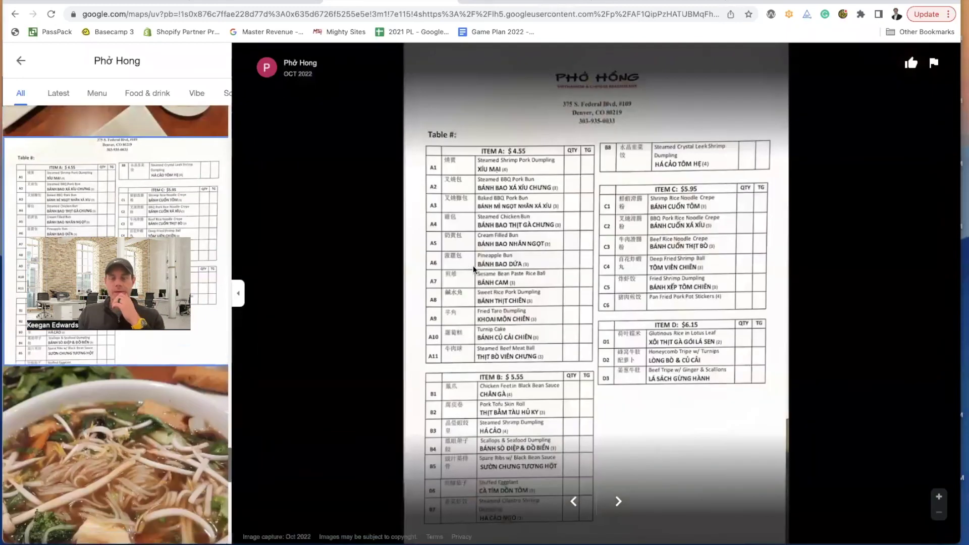
pyautogui.scroll(1, 473, 265)
pyautogui.scroll(-1, 490, 274)
pyautogui.scroll(2, 536, 254)
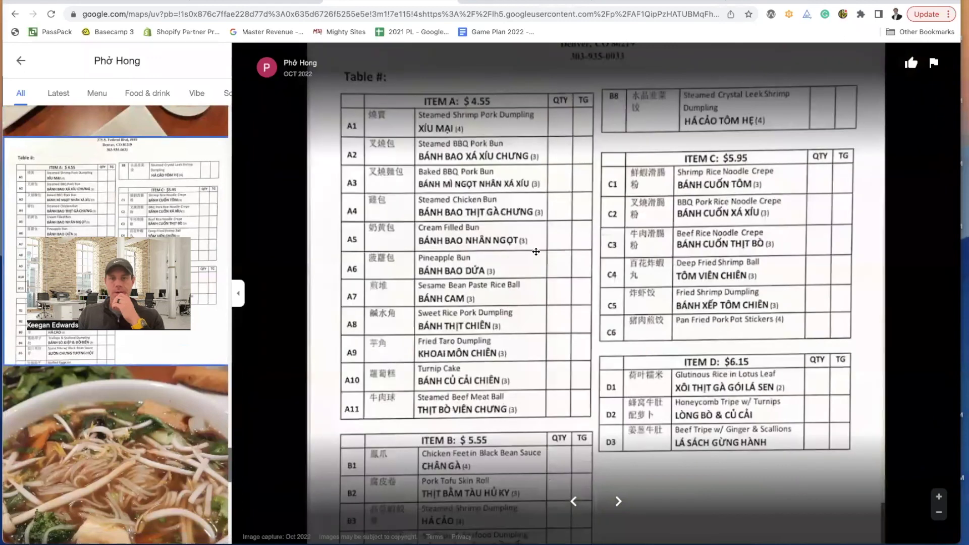
pyautogui.scroll(-2, 536, 252)
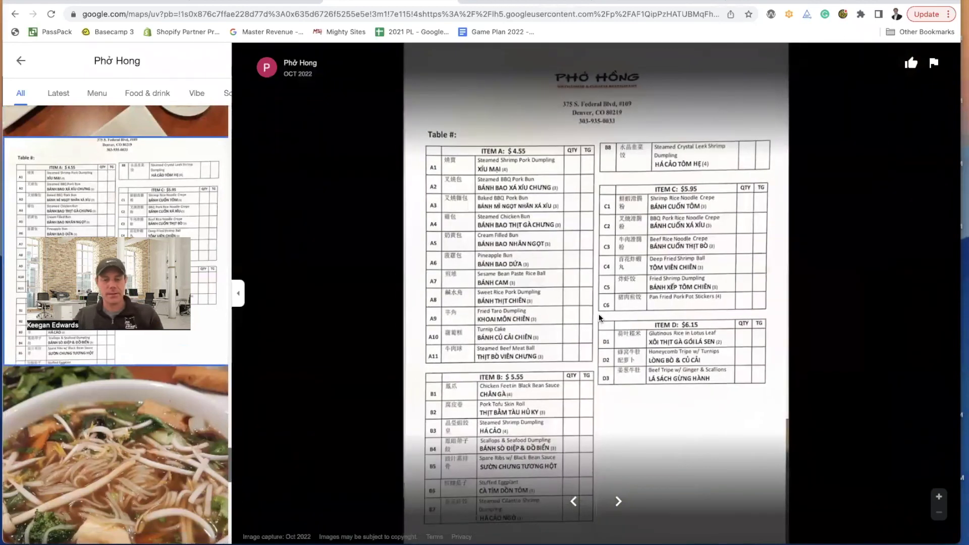
# - Capture a region screenshot of the whole menu page
pyautogui.press('super+shift+4')
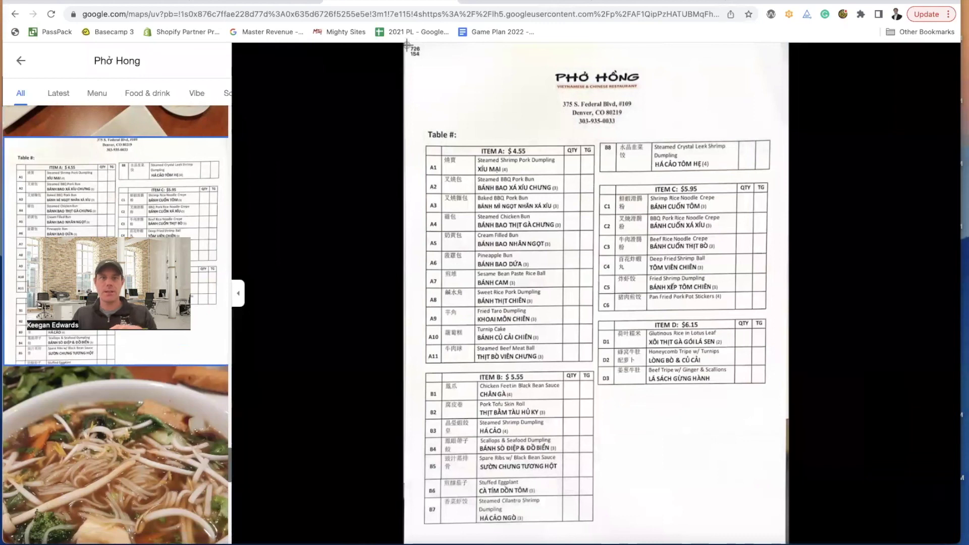
pyautogui.moveTo(407, 45); pyautogui.dragTo(787, 543)
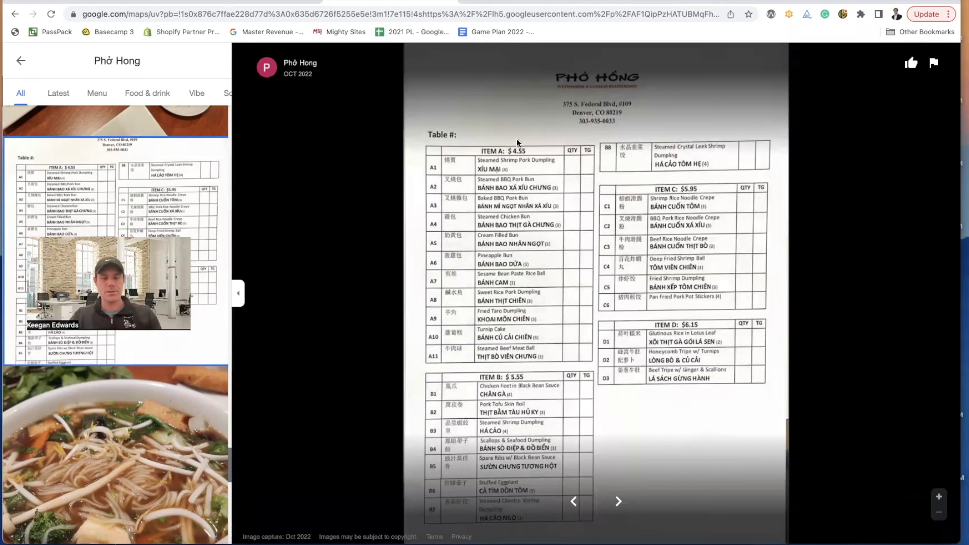
pyautogui.press('super+shift+4')
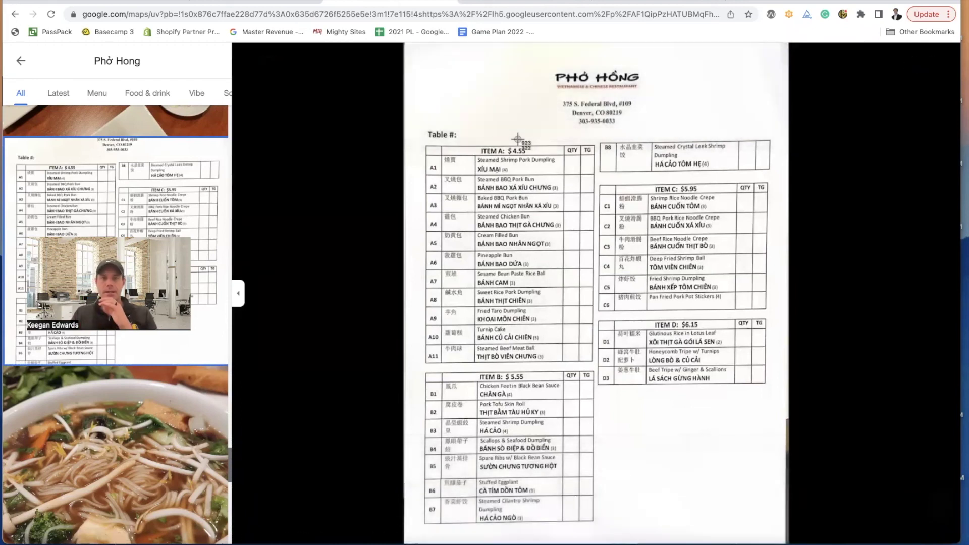
pyautogui.moveTo(405, 44); pyautogui.dragTo(788, 543)
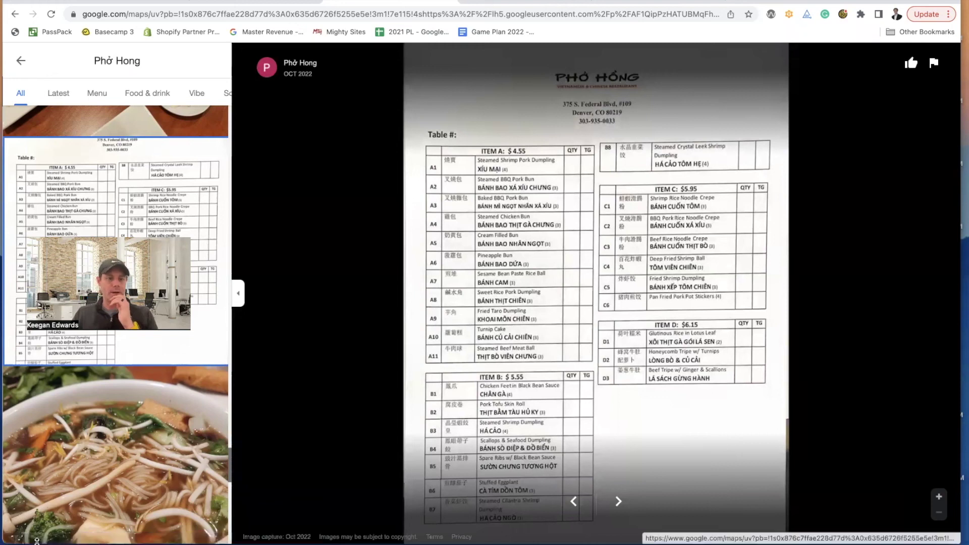
pyautogui.click(20, 538)
# - Export the newest menu screenshot from Preview as PDF 'Pho Hong Menu' in Downloads
pyautogui.click(418, 90)
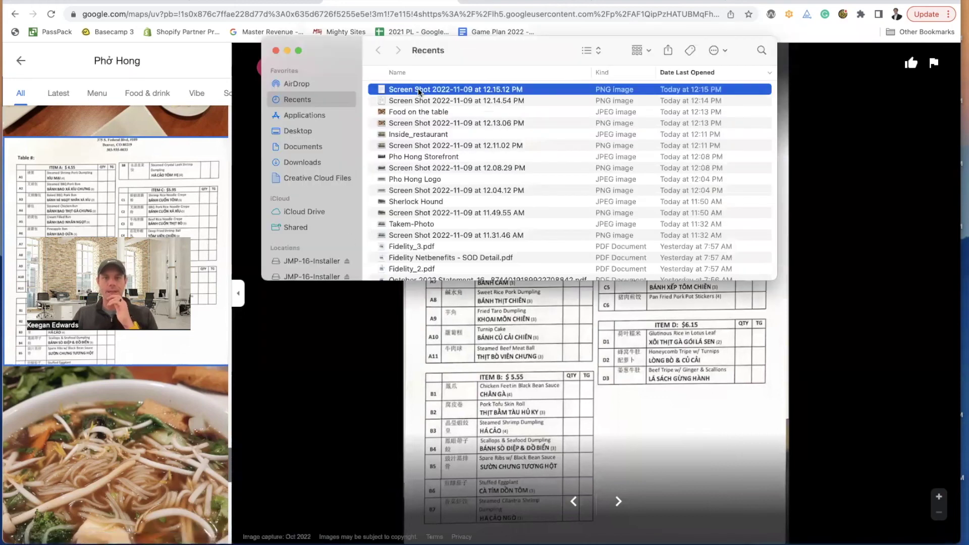
pyautogui.doubleClick(419, 90)
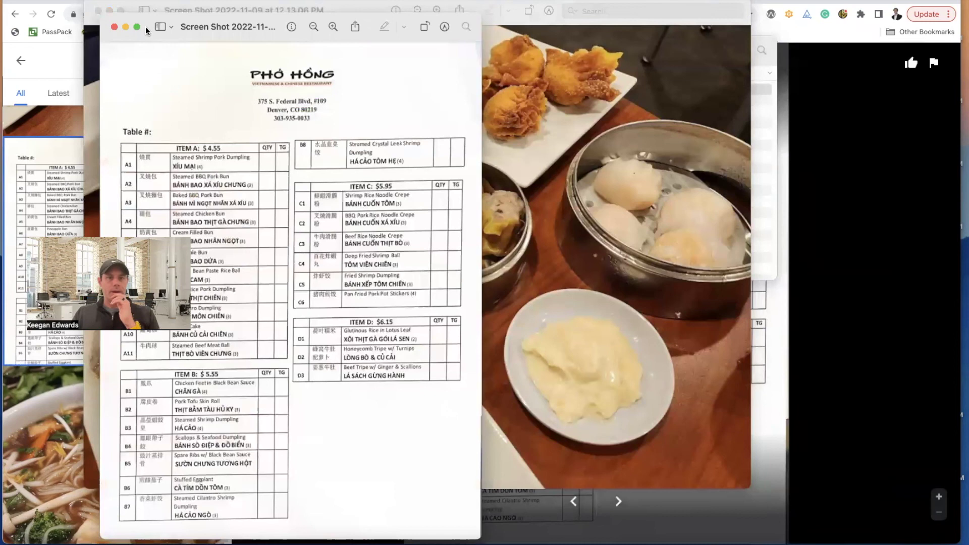
pyautogui.click(75, 0)
pyautogui.moveTo(121, 159)
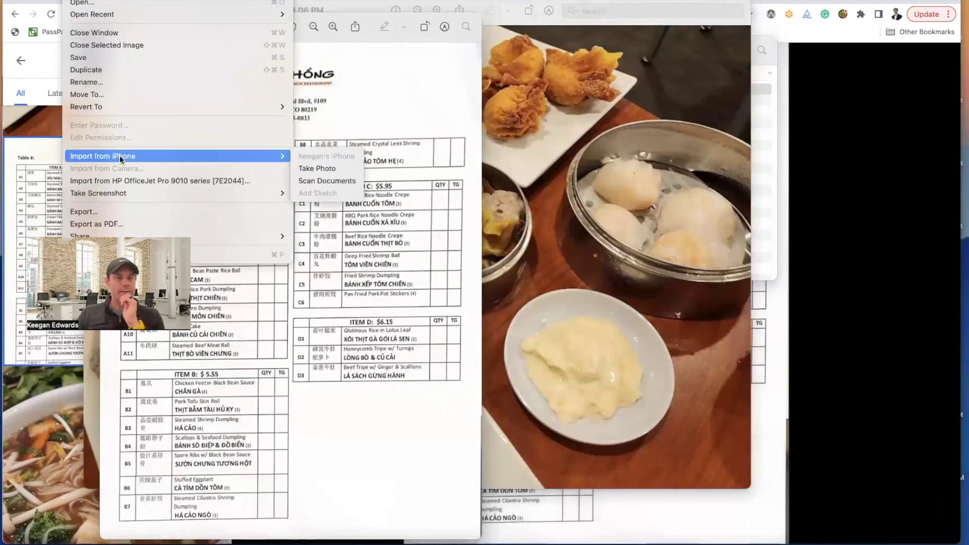
pyautogui.click(136, 225)
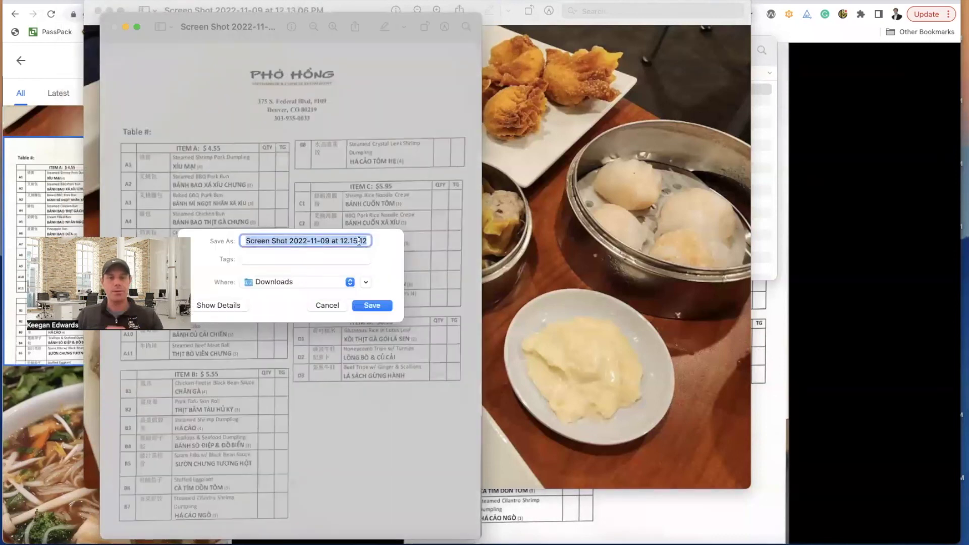
pyautogui.write('Pho Hong Menu')
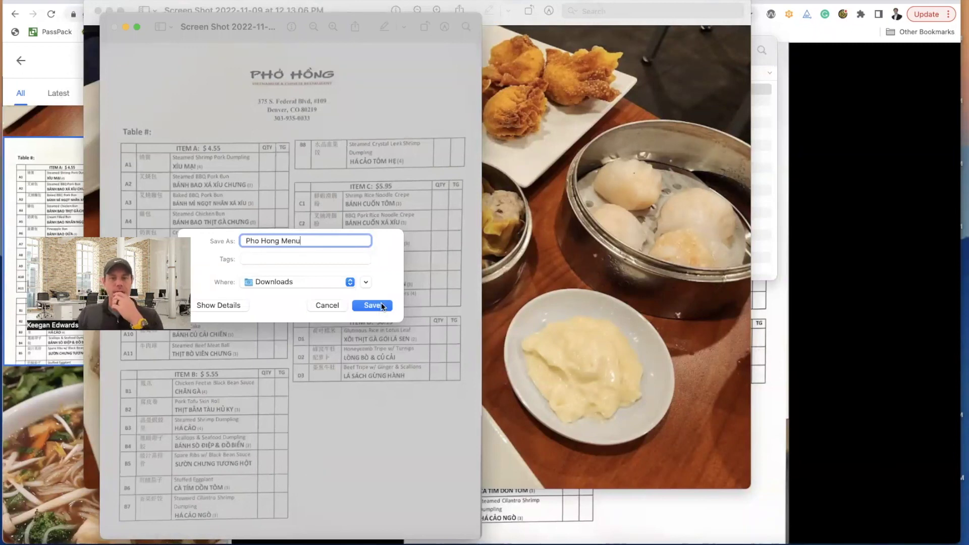
pyautogui.click(380, 307)
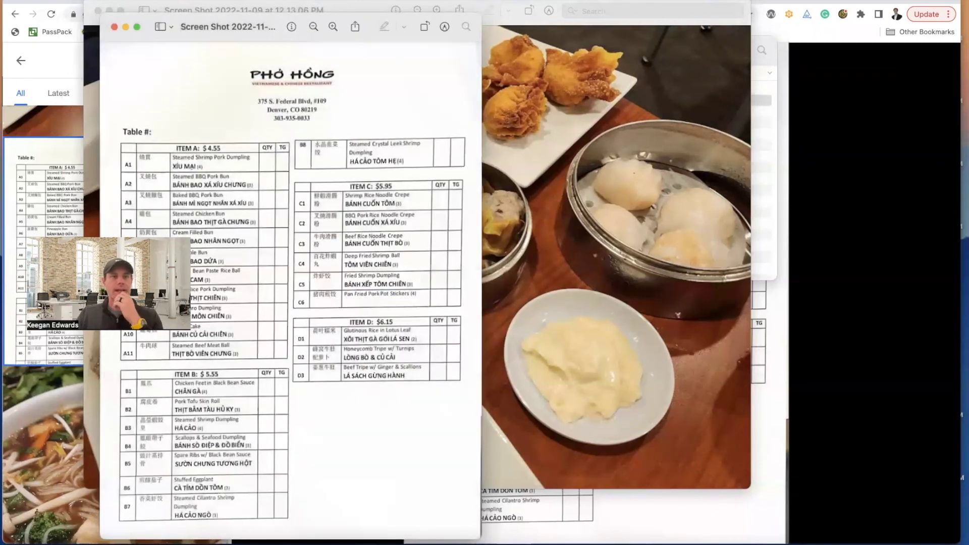
pyautogui.press('super+w')
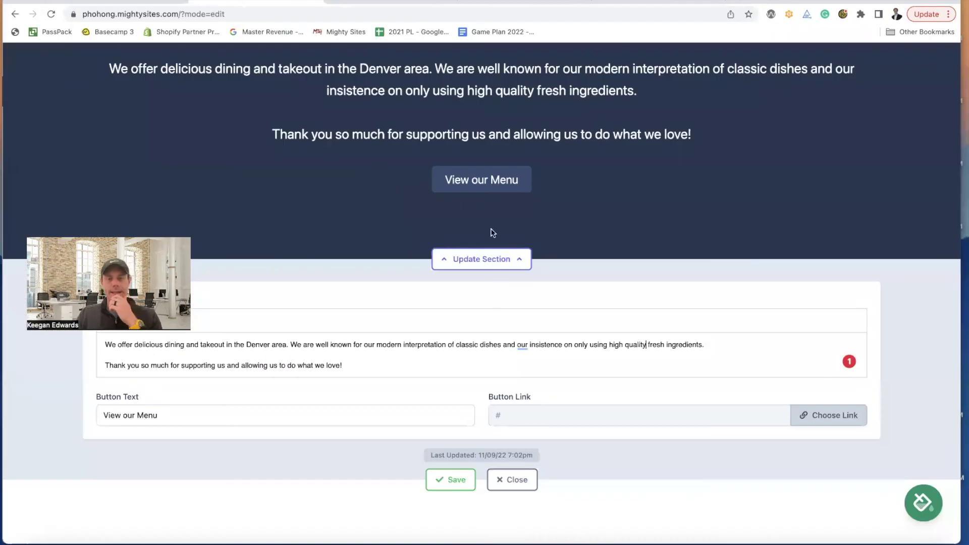
# - Set the View our Menu button's link type to PDF File and start a new upload
pyautogui.click(833, 415)
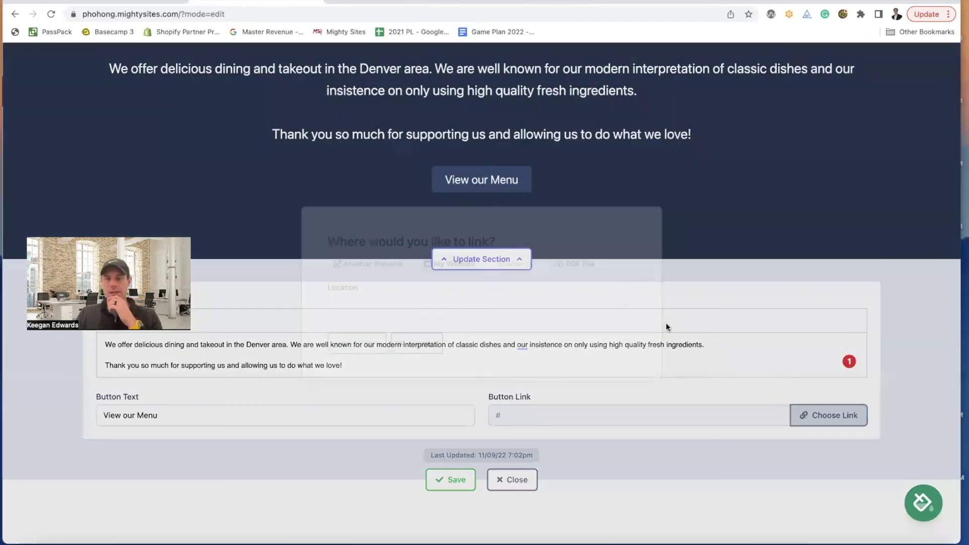
pyautogui.click(593, 266)
pyautogui.click(527, 302)
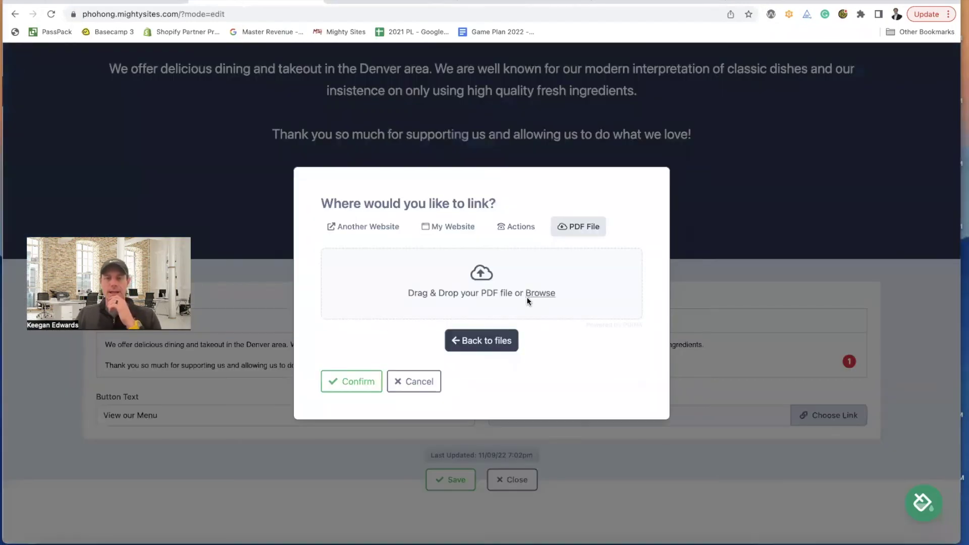
pyautogui.click(532, 295)
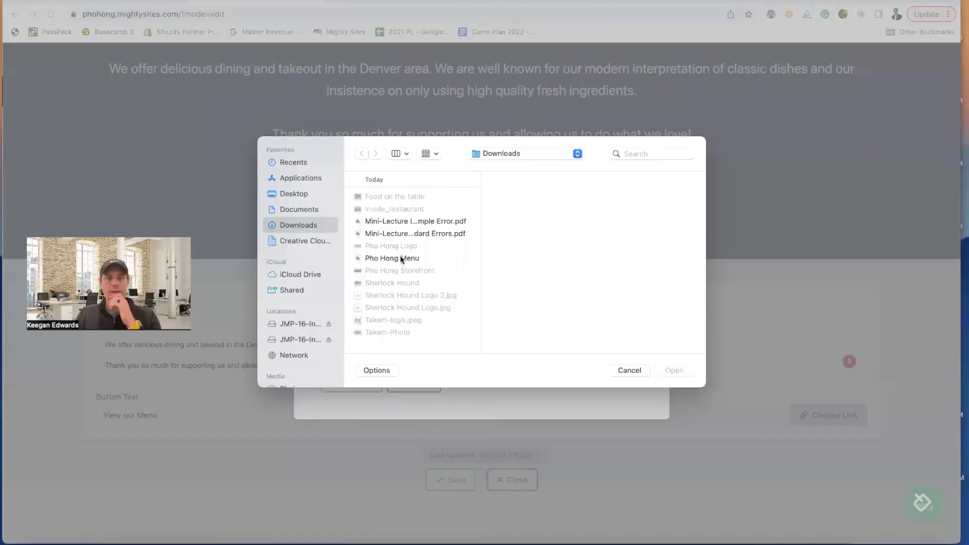
# - Try uploading Pho Hong Menu PDF, then discard the failed upload and cancel linking
pyautogui.click(401, 258)
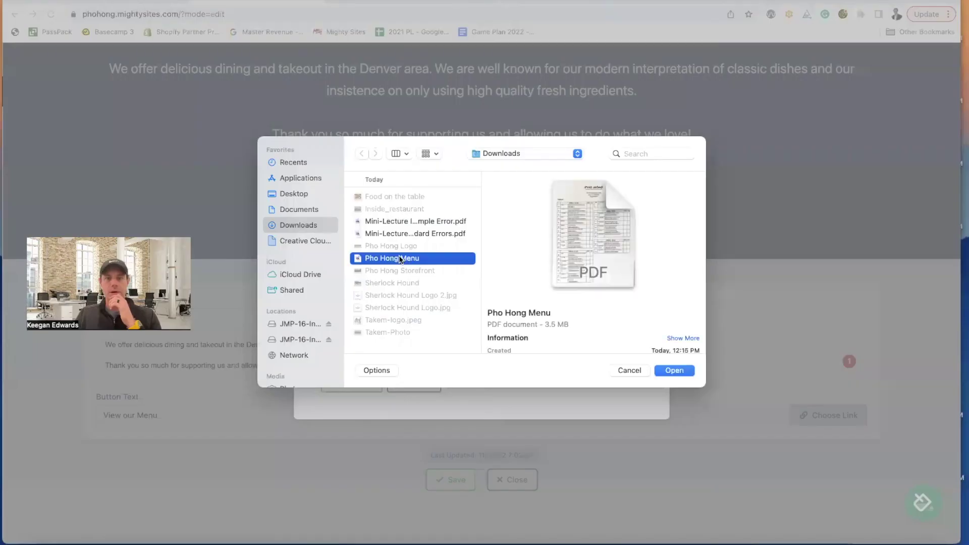
pyautogui.click(680, 369)
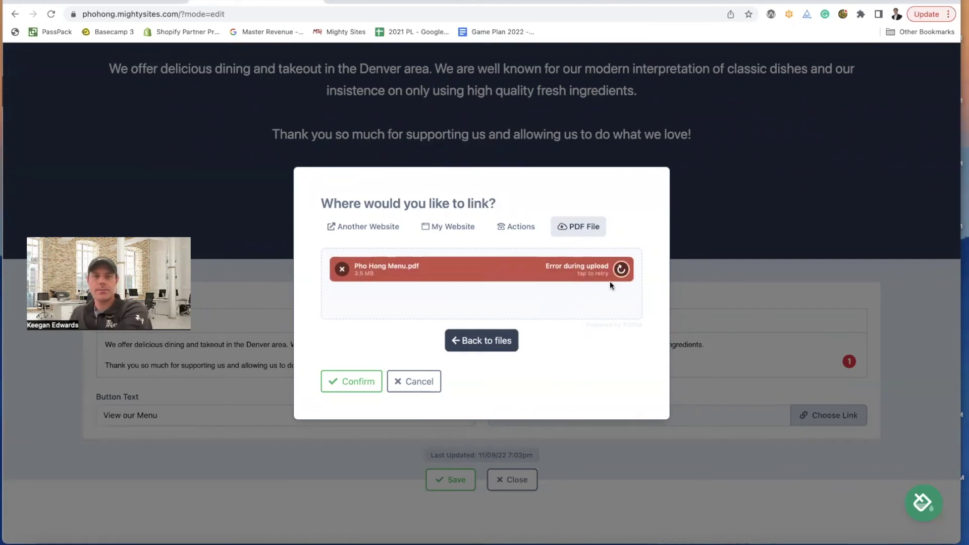
pyautogui.click(621, 270)
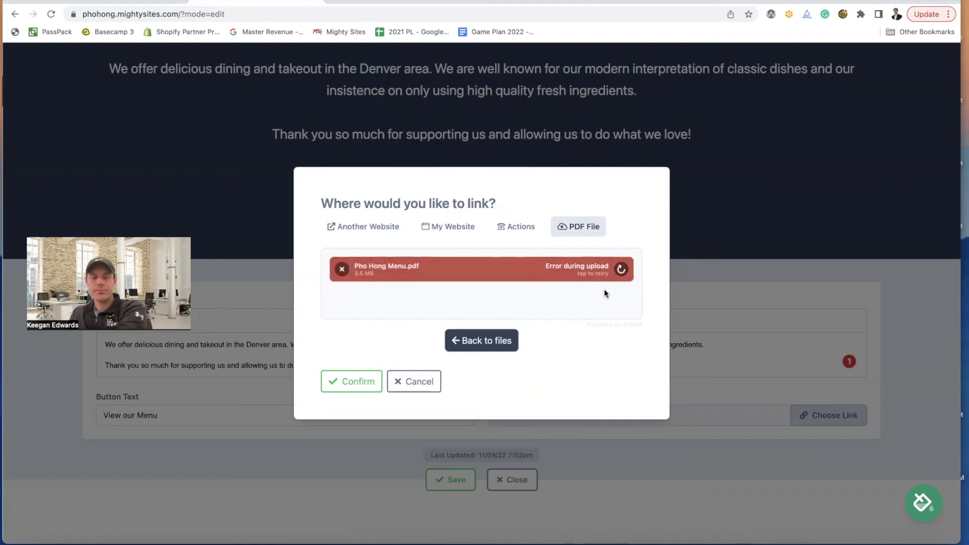
pyautogui.click(342, 269)
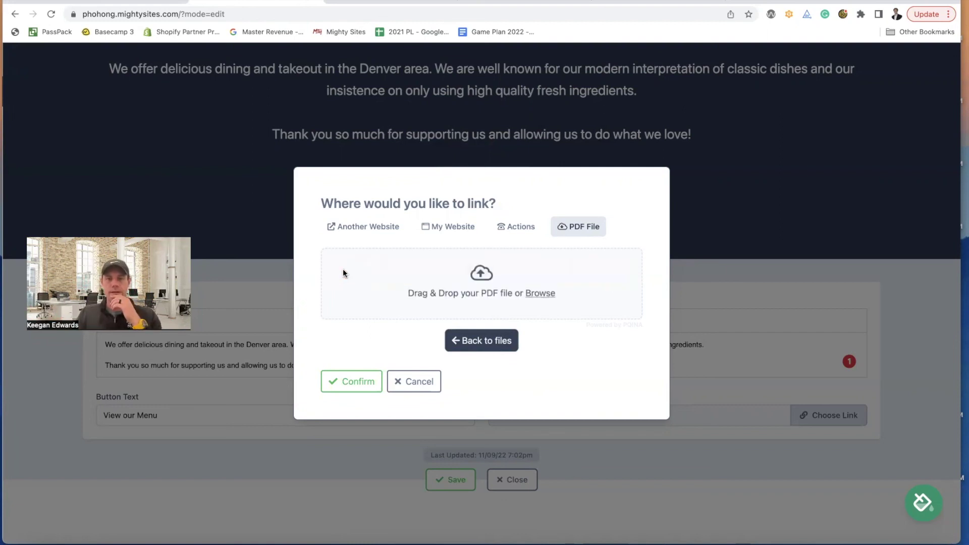
pyautogui.click(413, 381)
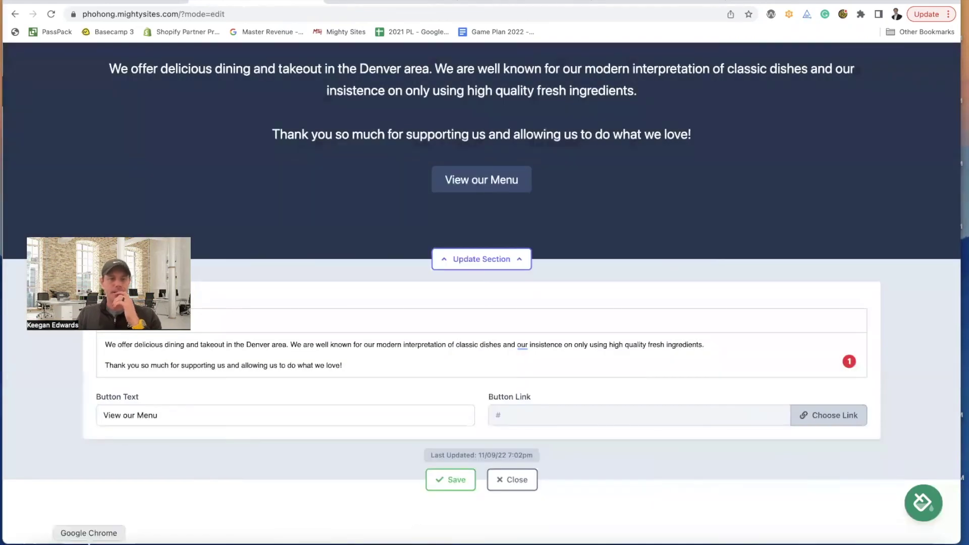
# - Open Pho Hong Menu from Recents in Preview and look it over
pyautogui.click(36, 543)
pyautogui.doubleClick(404, 88)
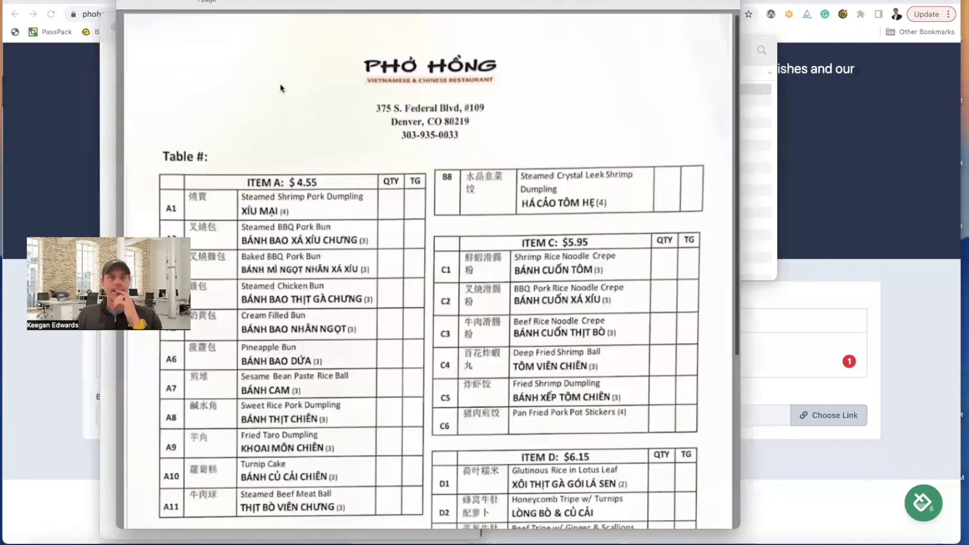
pyautogui.scroll(-5, 283, 91)
pyautogui.scroll(3, 283, 90)
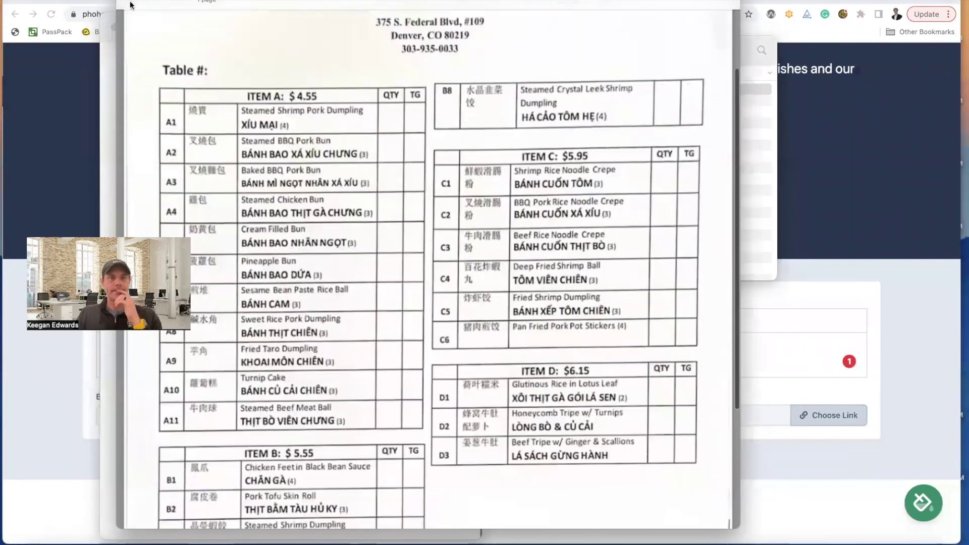
# - Close the menu PDF, all leftover screenshot windows and the Recents window
pyautogui.click(110, 22)
pyautogui.click(112, 24)
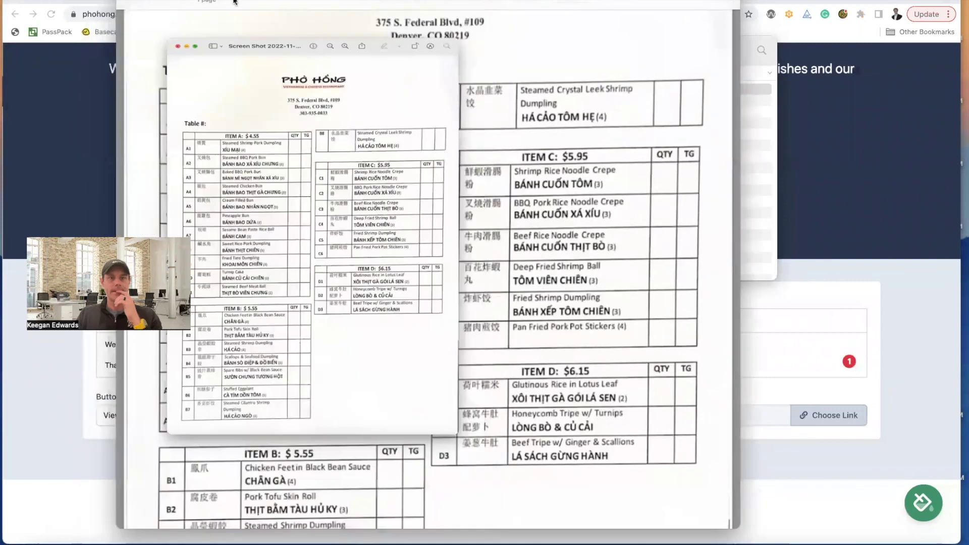
pyautogui.scroll(4, 271, 113)
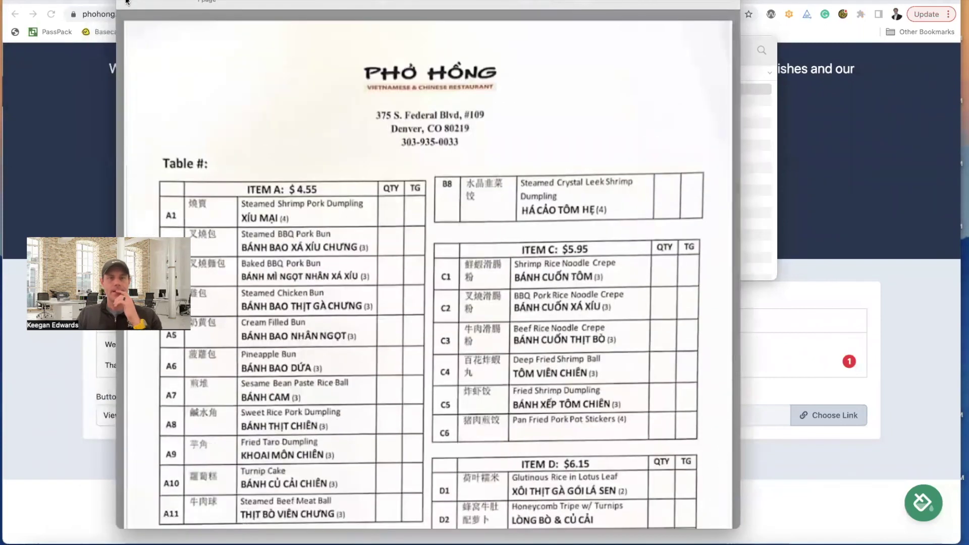
pyautogui.click(126, 1)
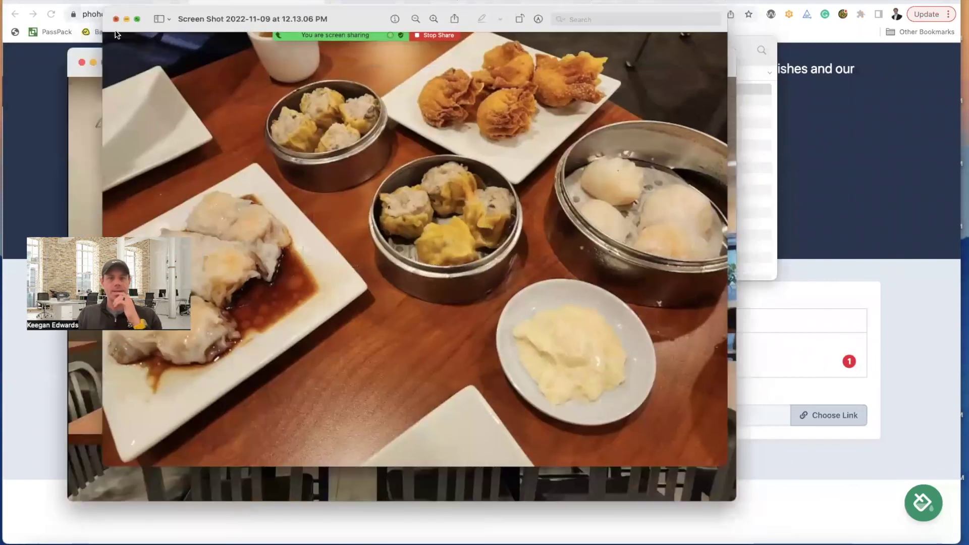
pyautogui.click(115, 18)
pyautogui.click(81, 65)
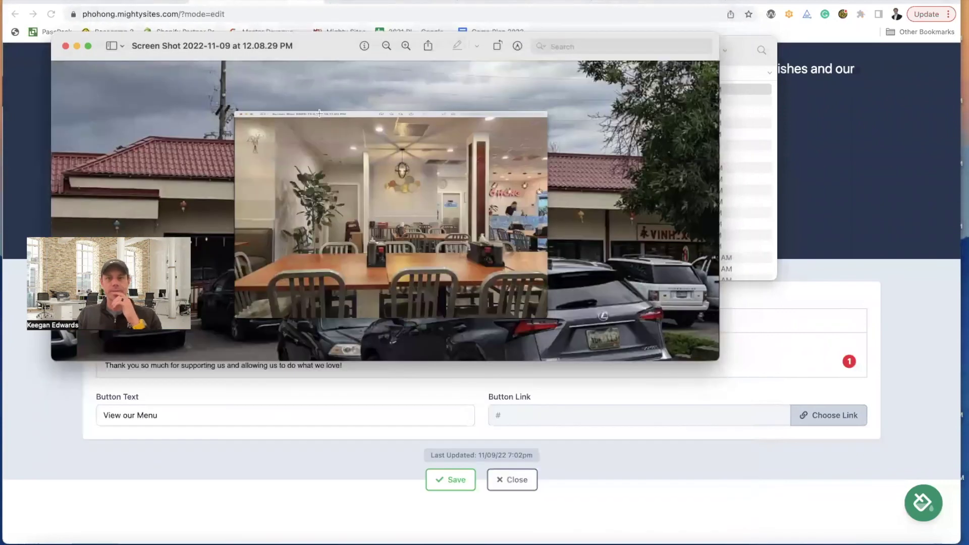
pyautogui.click(65, 46)
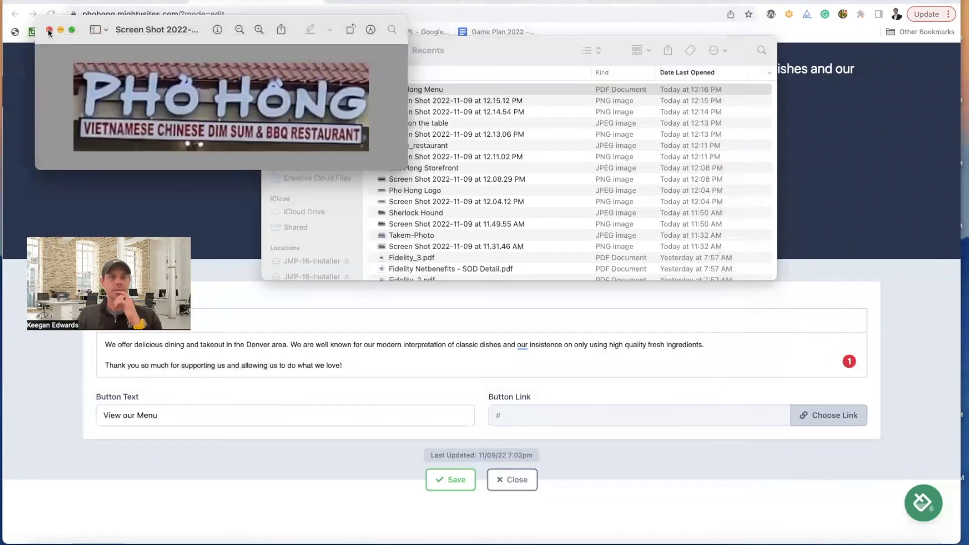
pyautogui.click(48, 31)
pyautogui.click(140, 55)
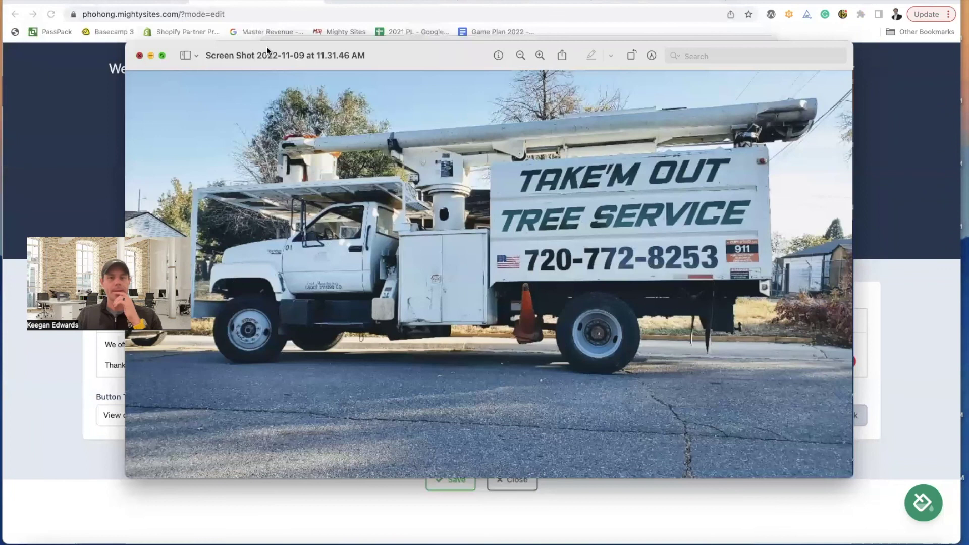
pyautogui.click(272, 49)
pyautogui.click(813, 414)
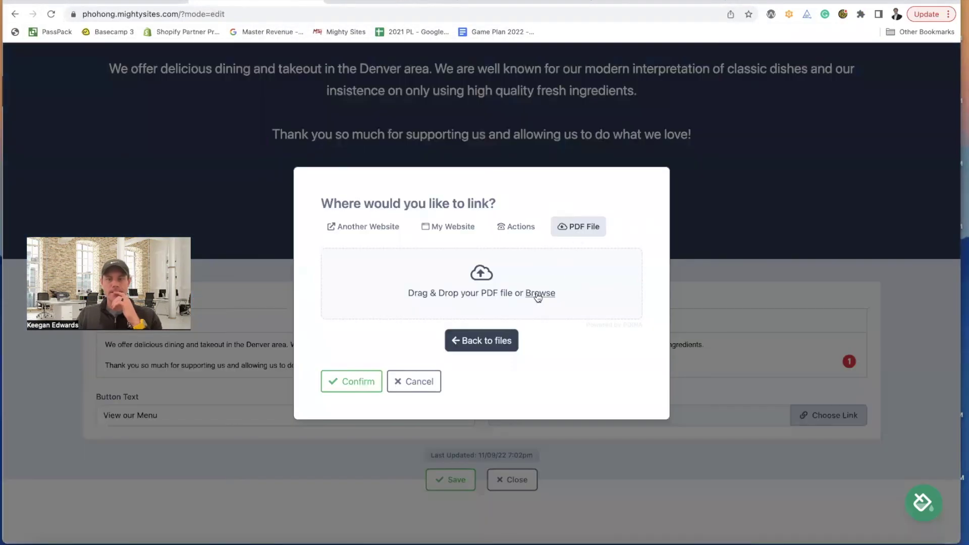
# - Retry uploading the Pho Hong Menu PDF and remove the failed upload
pyautogui.click(540, 293)
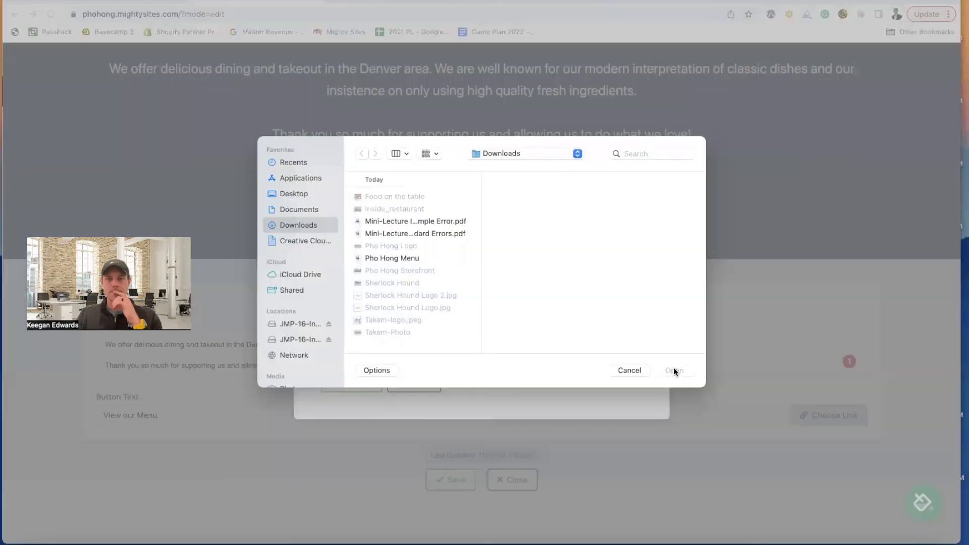
pyautogui.click(393, 258)
pyautogui.click(674, 371)
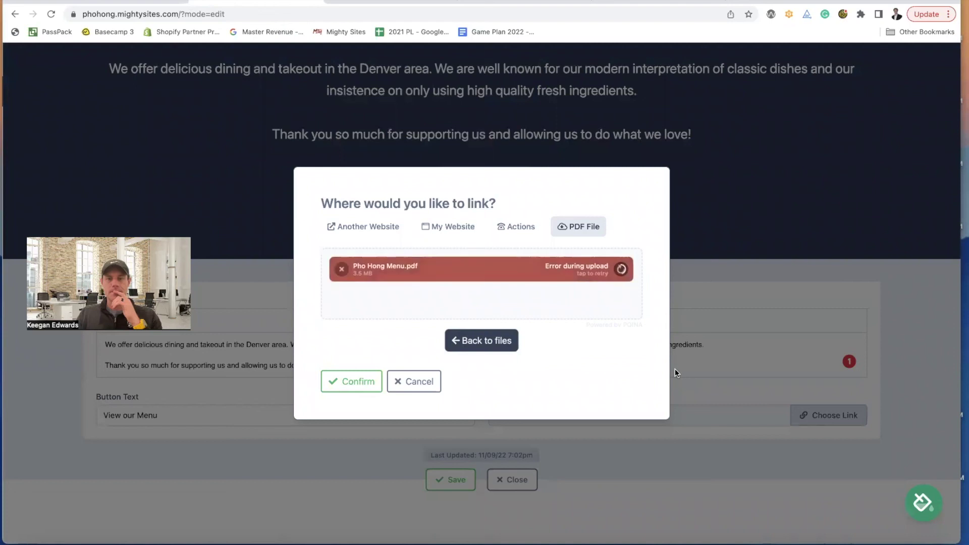
pyautogui.click(343, 269)
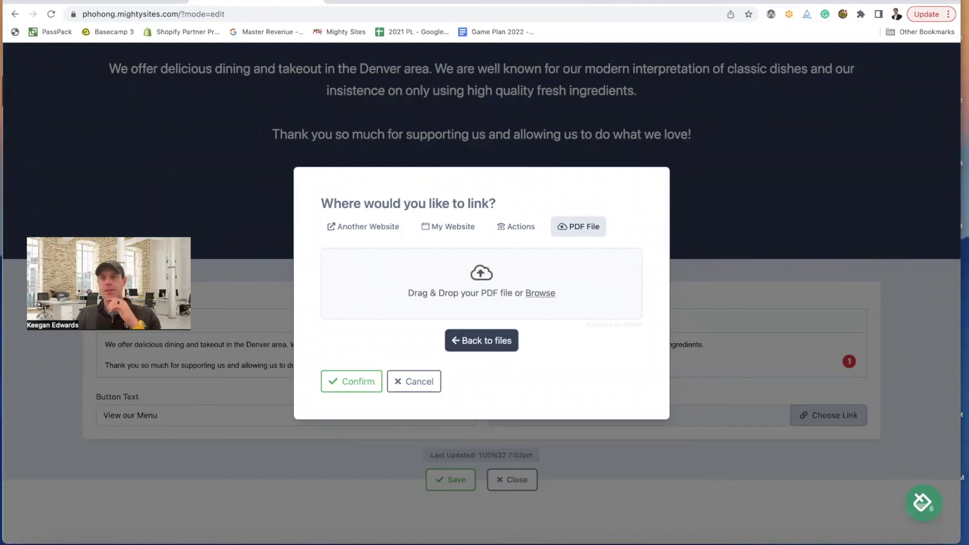
# - Search the web for 'pdf compressor' in a new browser tab
pyautogui.click(744, 2)
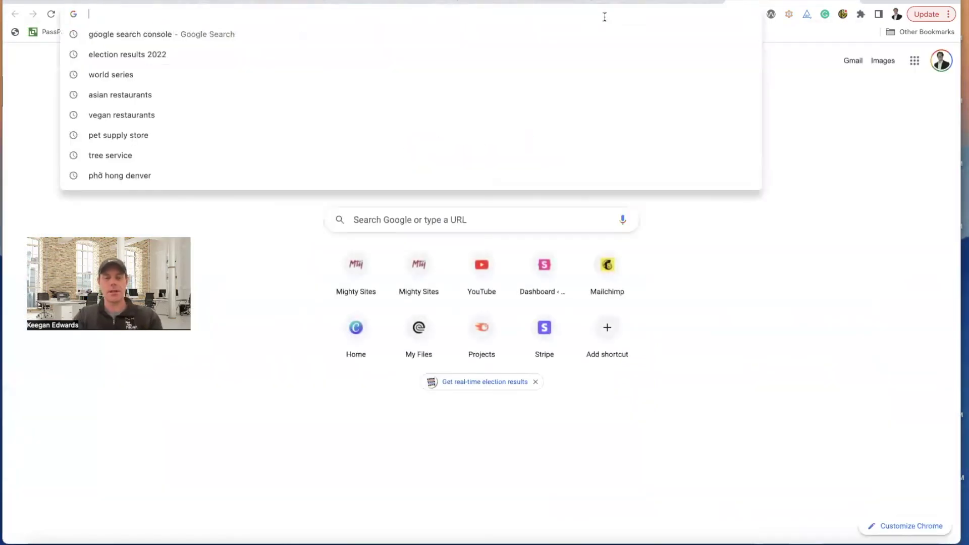
pyautogui.write('pdg')
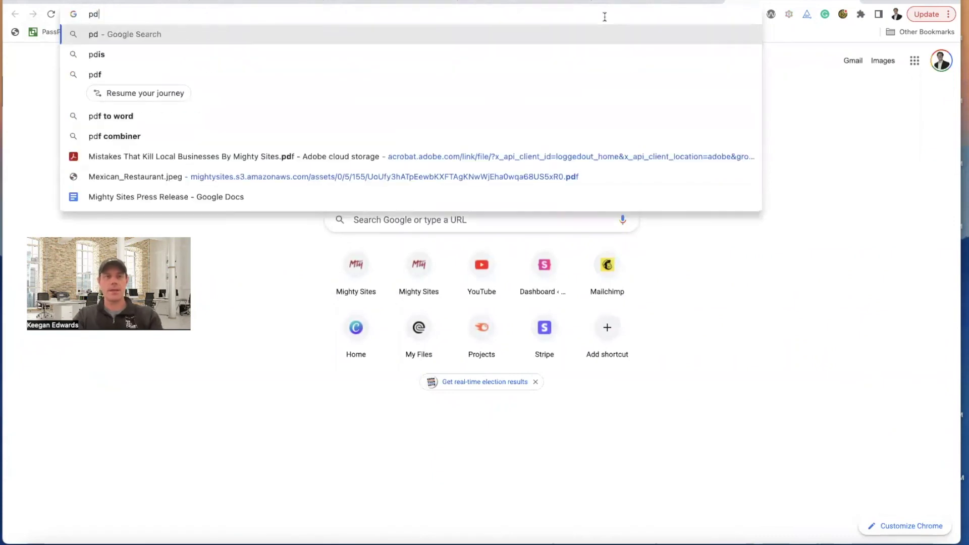
pyautogui.press('BackSpace')
pyautogui.write('f compre')
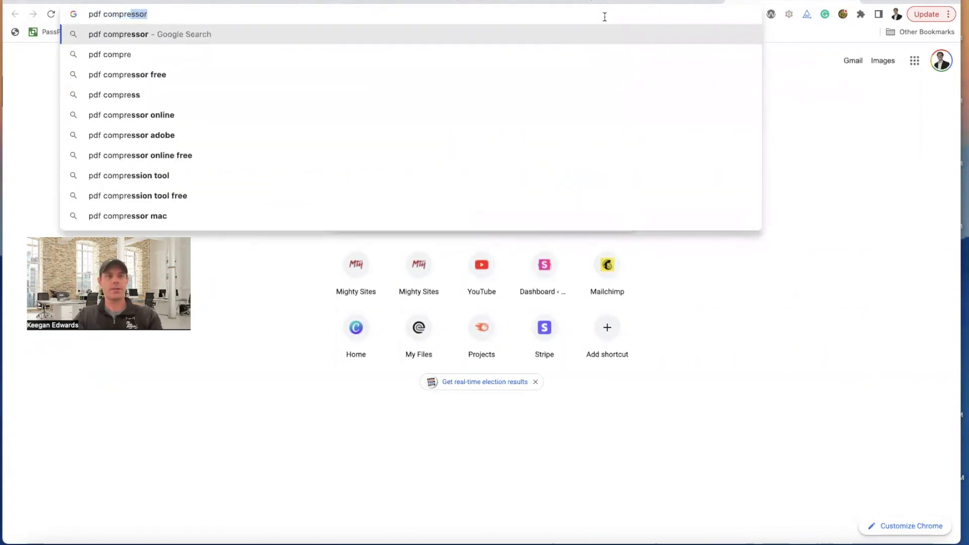
pyautogui.press('Return')
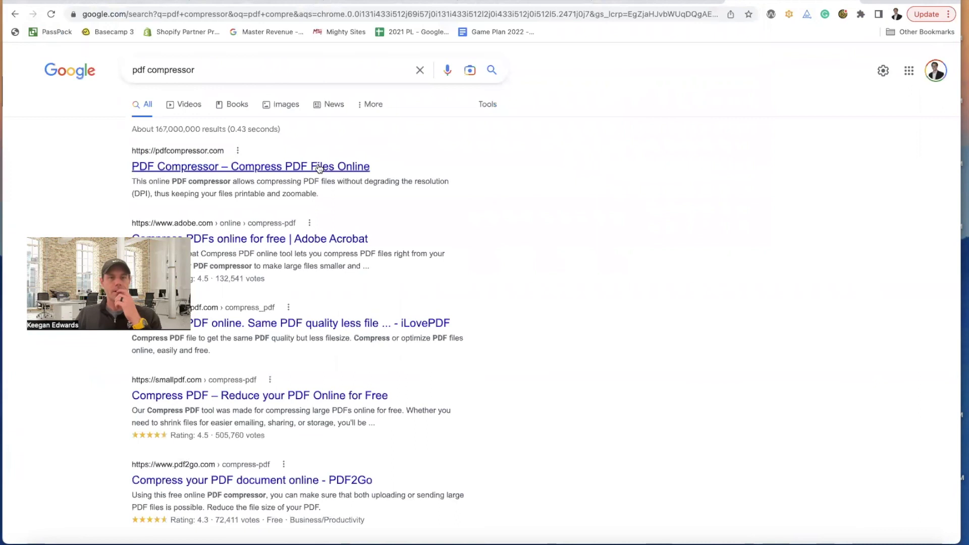
# - Compress Pho Hong Menu PDF by 94% on PDF Compressor and download the result
pyautogui.click(340, 166)
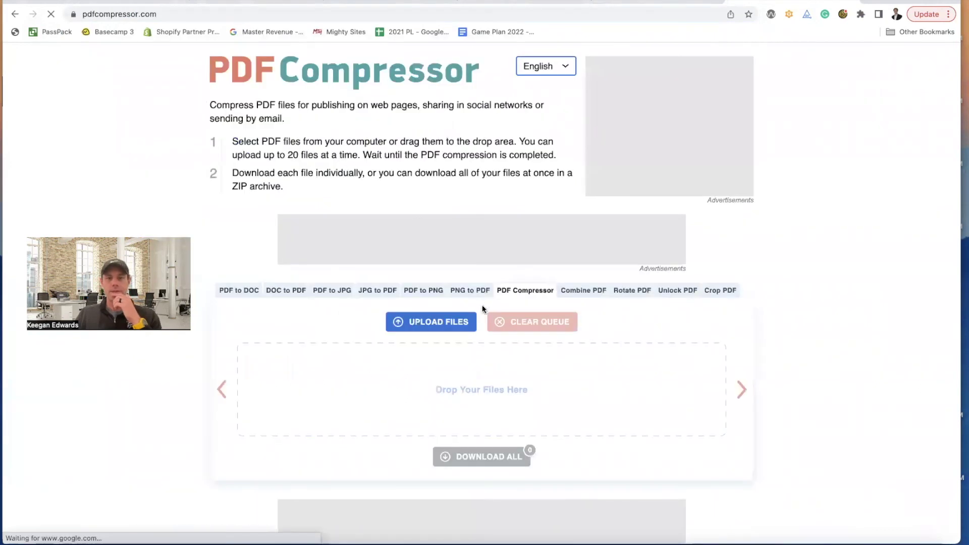
pyautogui.click(438, 324)
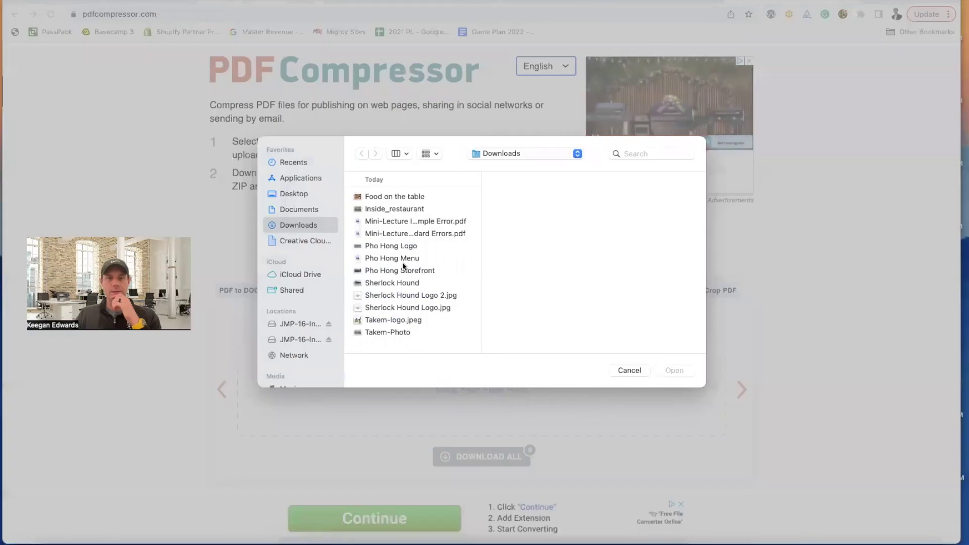
pyautogui.click(402, 258)
pyautogui.click(675, 370)
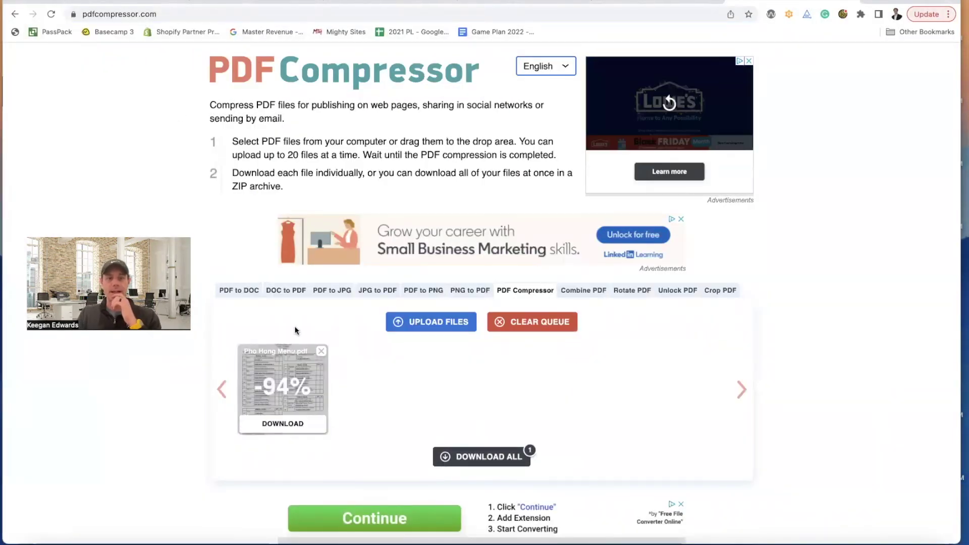
pyautogui.click(298, 428)
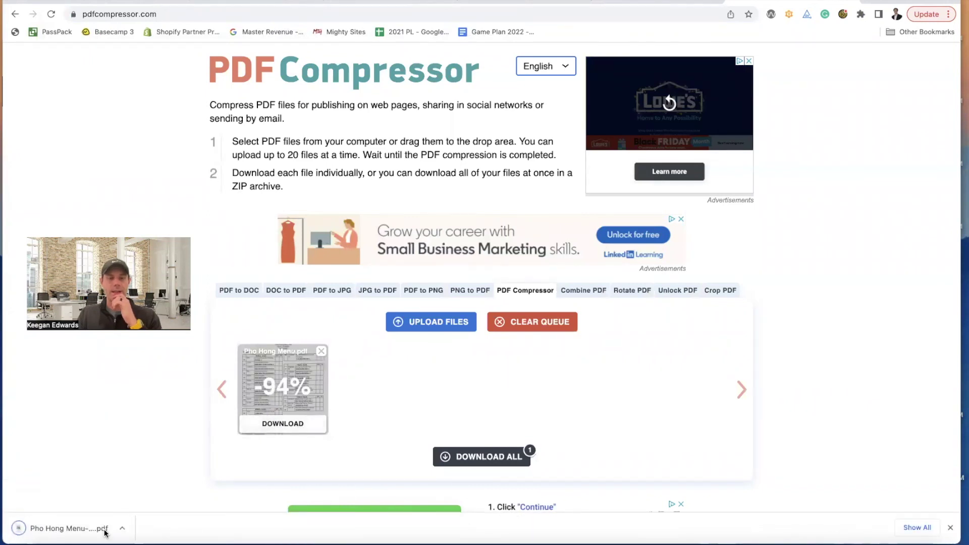
# - Upload Pho Hong Menu-min.pdf as the View our Menu button link, confirm, and save
pyautogui.click(324, 6)
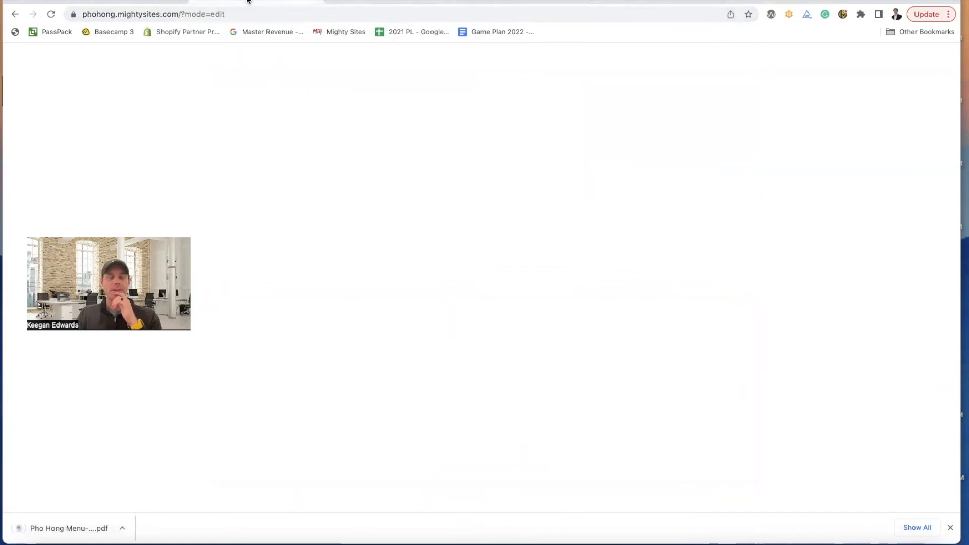
pyautogui.click(544, 277)
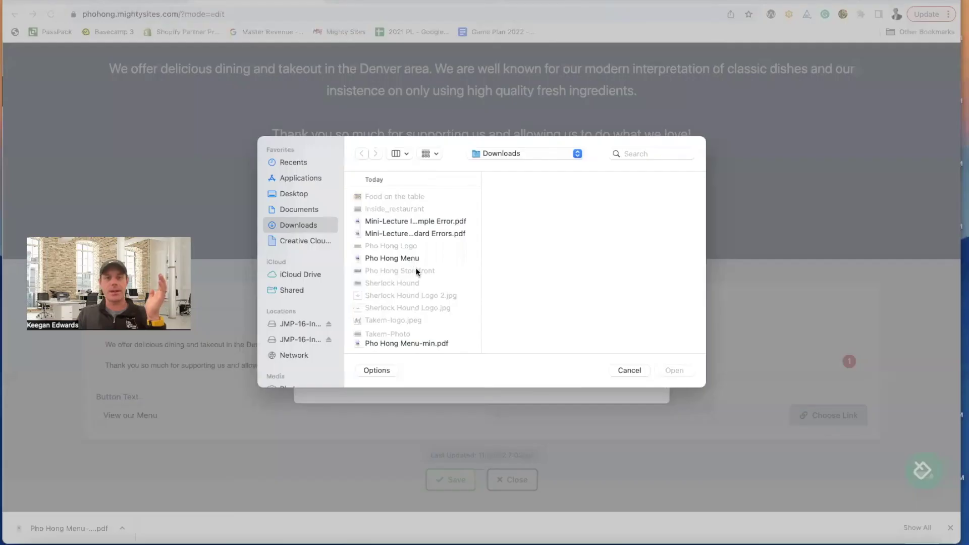
pyautogui.click(417, 271)
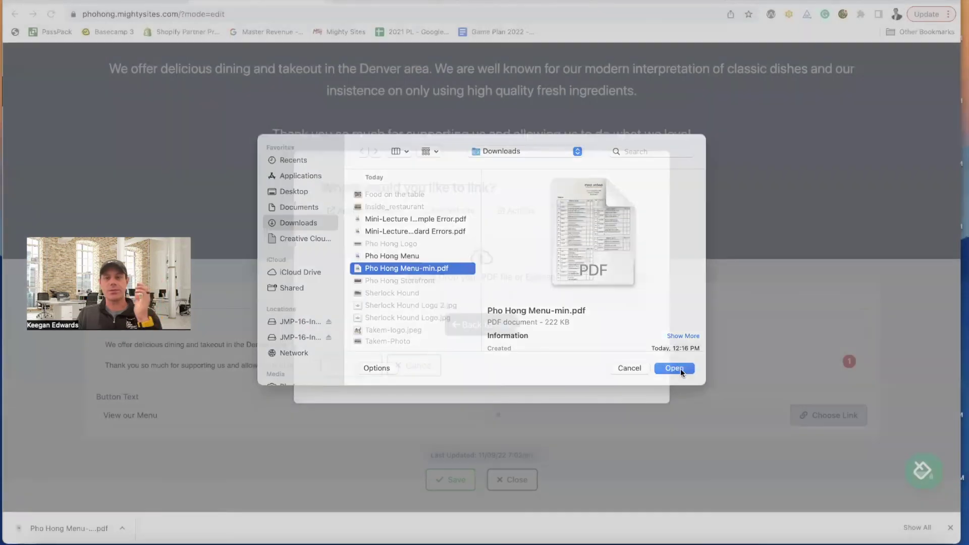
pyautogui.click(674, 370)
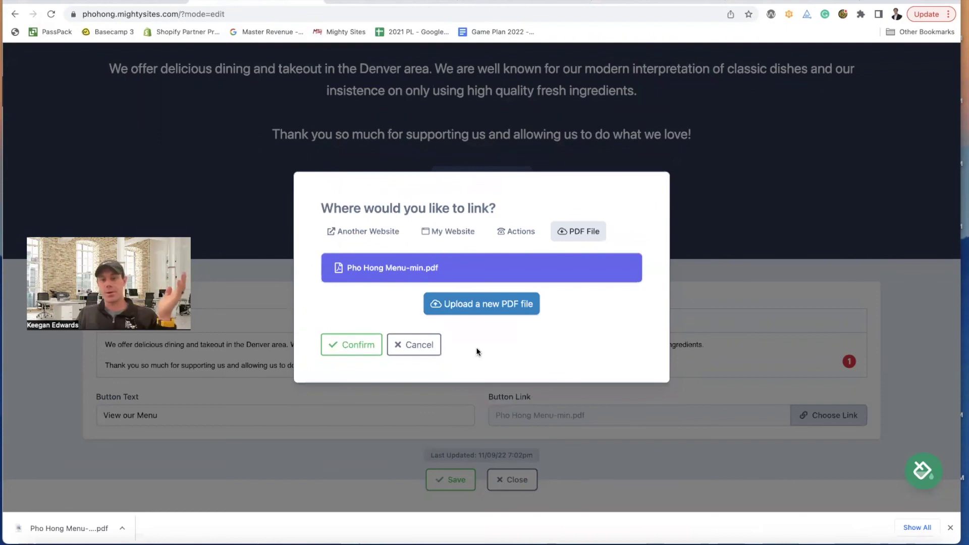
pyautogui.click(351, 345)
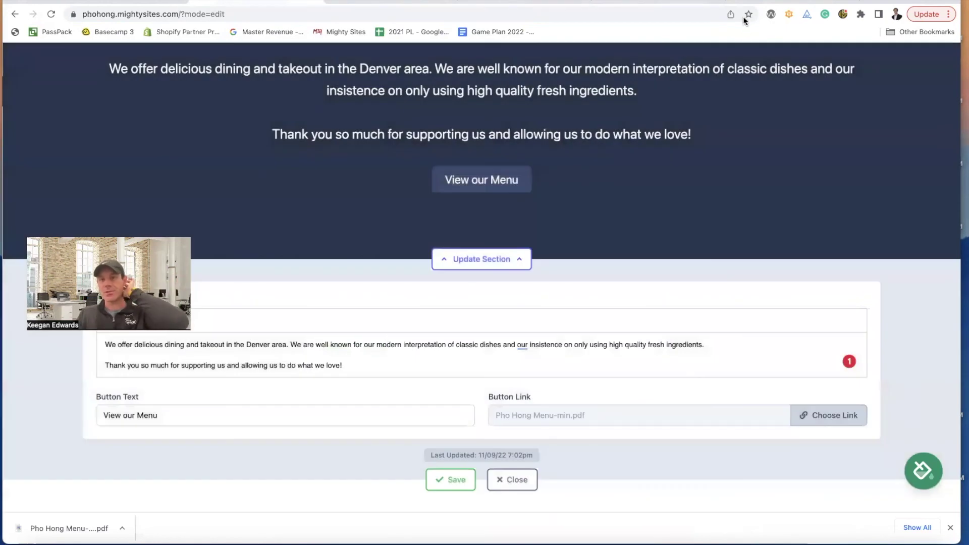
pyautogui.scroll(-1, 560, 275)
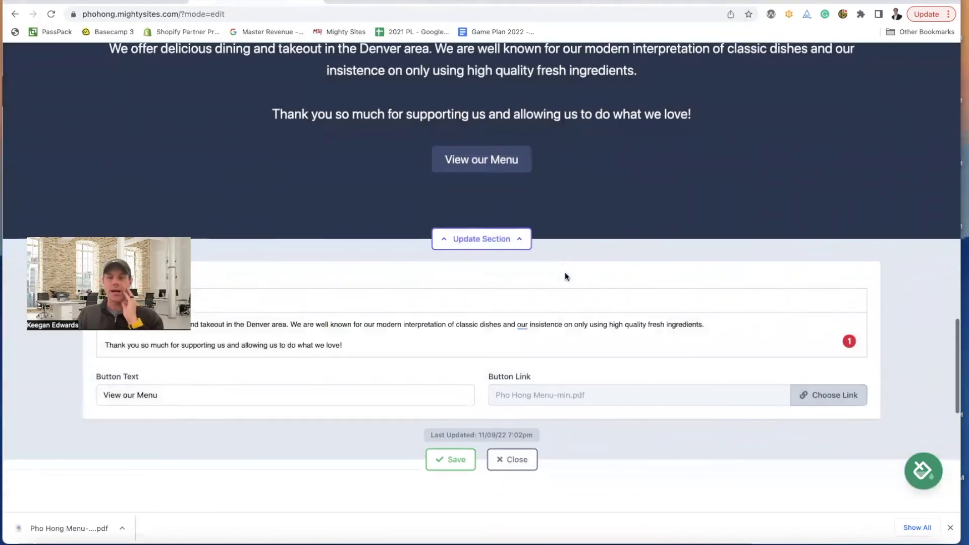
pyautogui.click(463, 459)
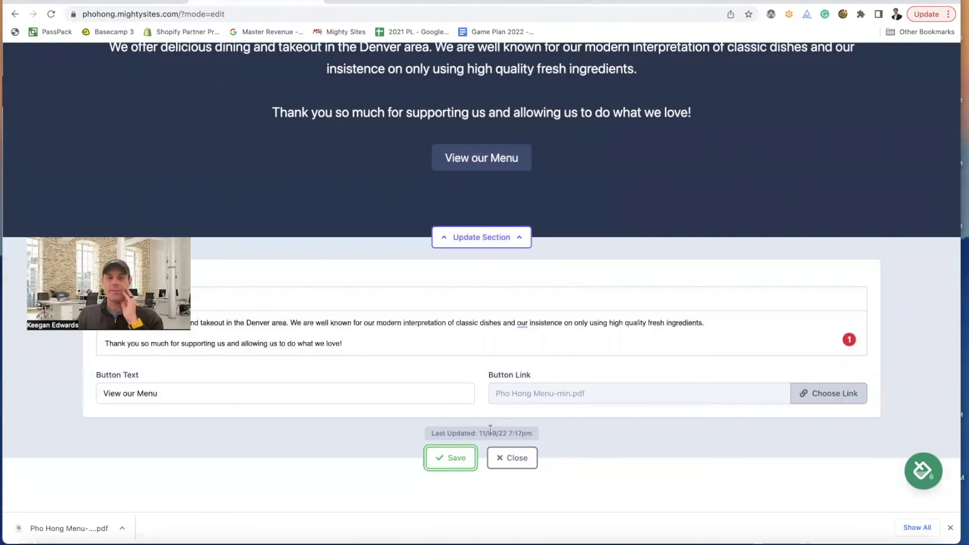
# - Close the section editor and test that View our Menu opens the dim sum menu PDF
pyautogui.click(513, 460)
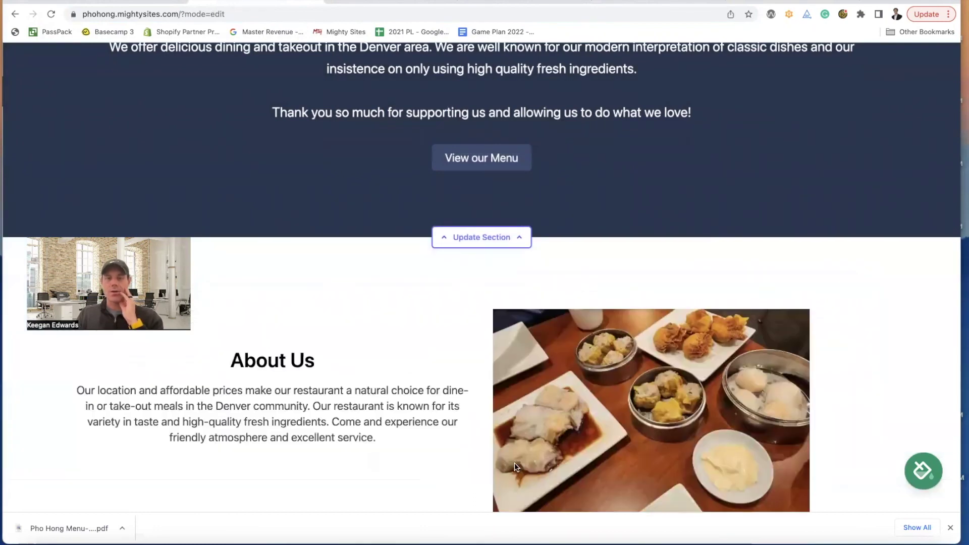
pyautogui.click(486, 266)
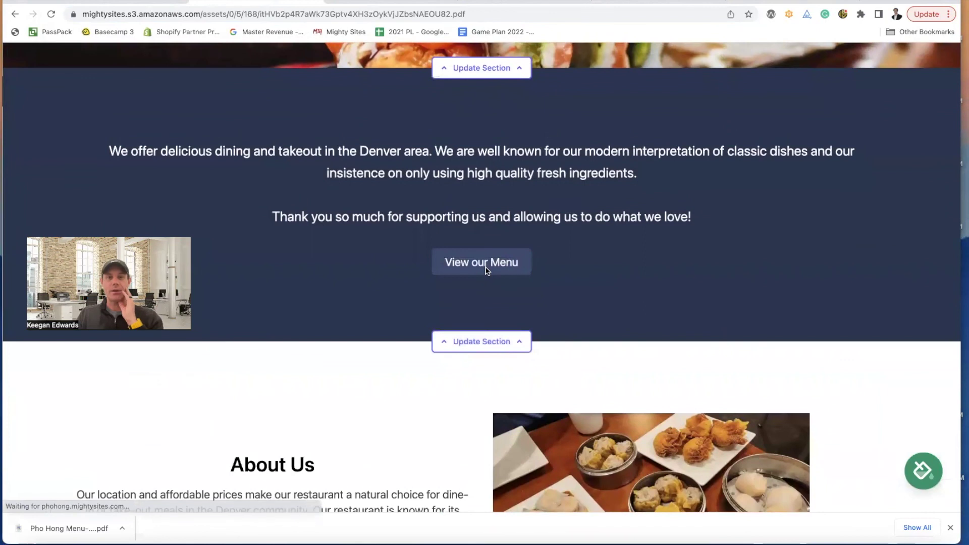
pyautogui.scroll(-4, 486, 267)
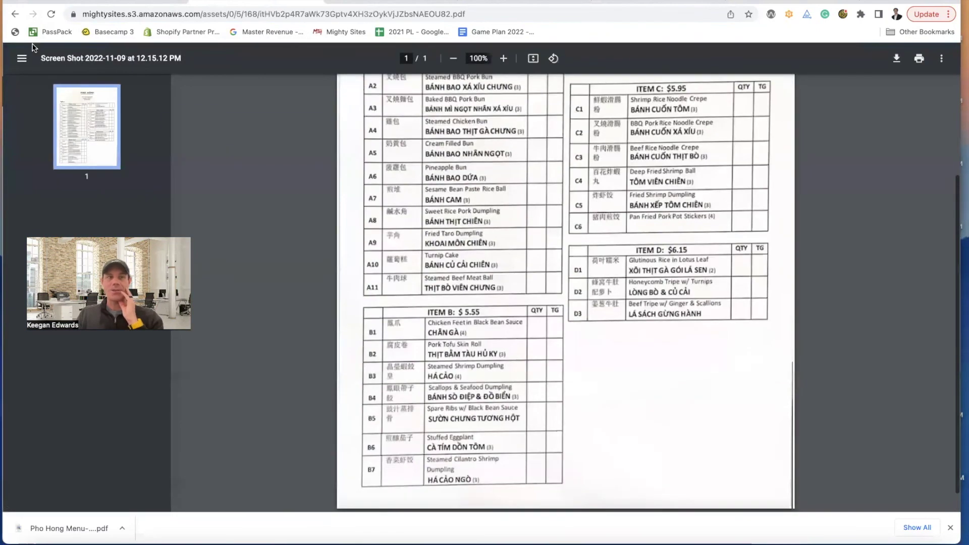
pyautogui.scroll(4, 575, 315)
pyautogui.click(16, 16)
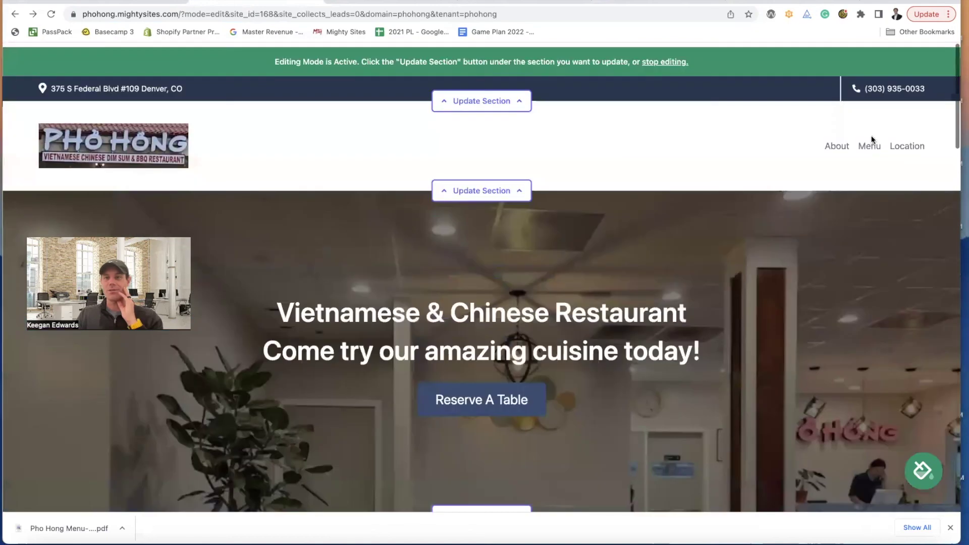
# - Jump back to the menu section, verify the PDF link again, and return to the site
pyautogui.click(869, 142)
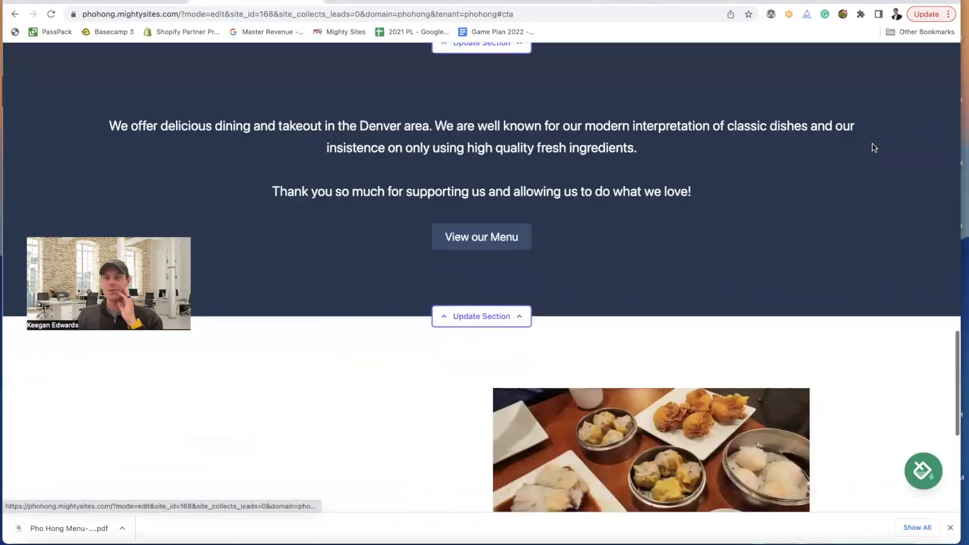
pyautogui.click(467, 238)
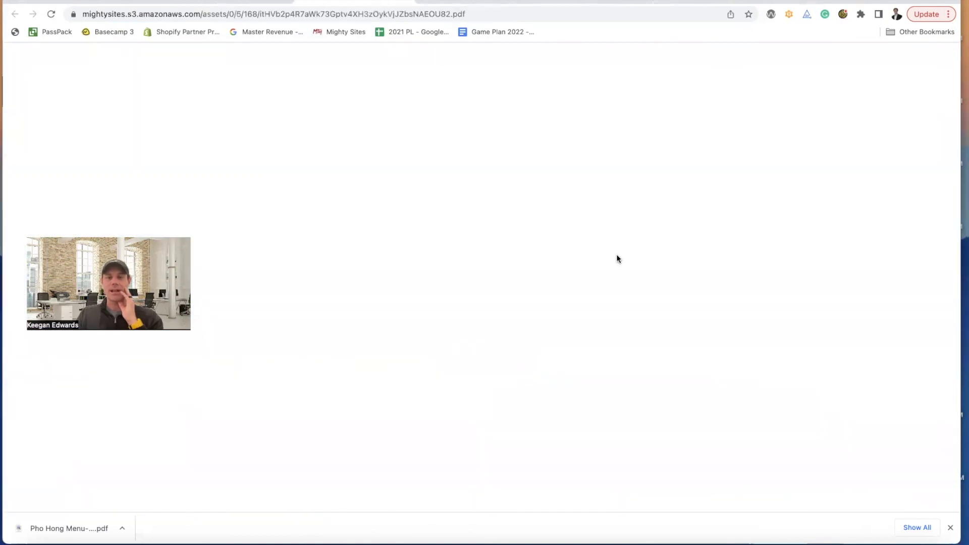
pyautogui.press('super+bracketleft')
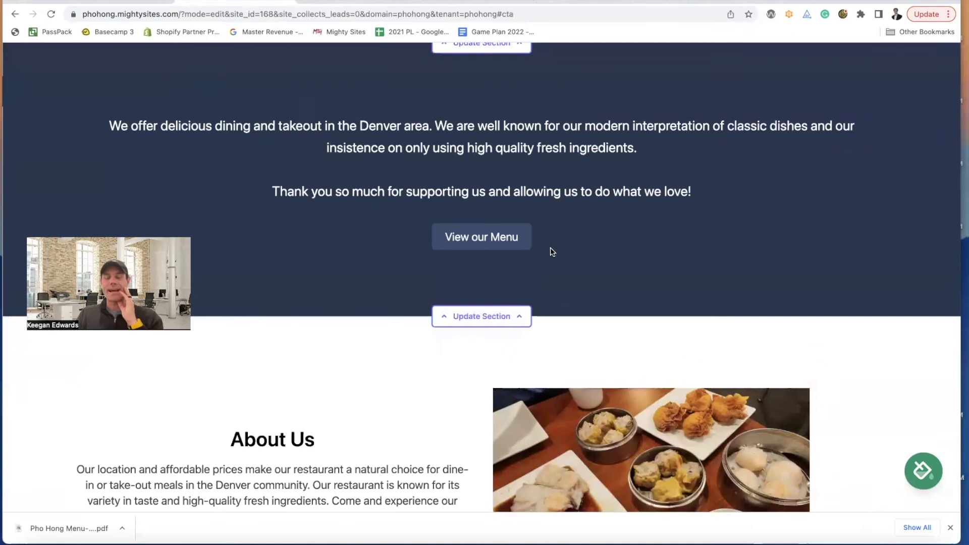
pyautogui.scroll(-7, 548, 250)
pyautogui.scroll(-1, 549, 250)
pyautogui.scroll(8, 549, 250)
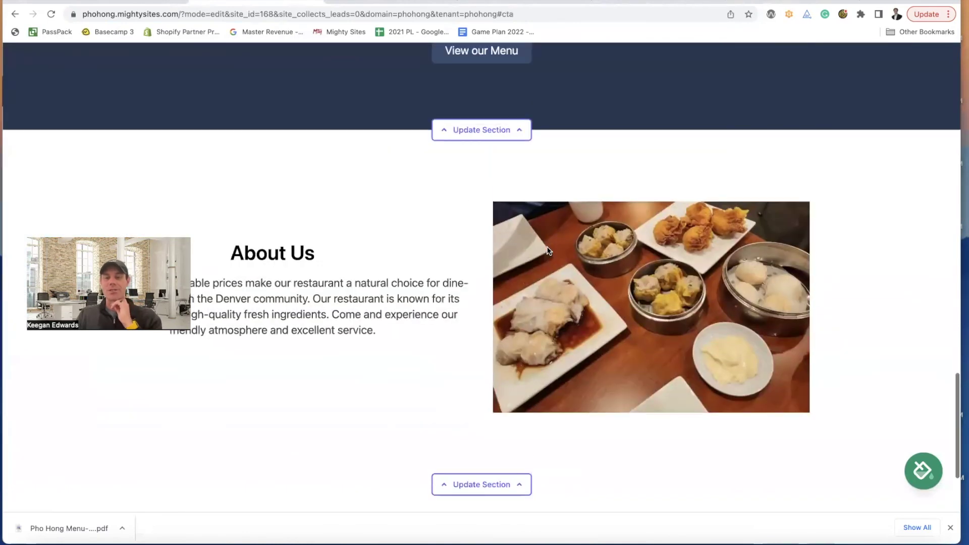
pyautogui.scroll(10, 548, 248)
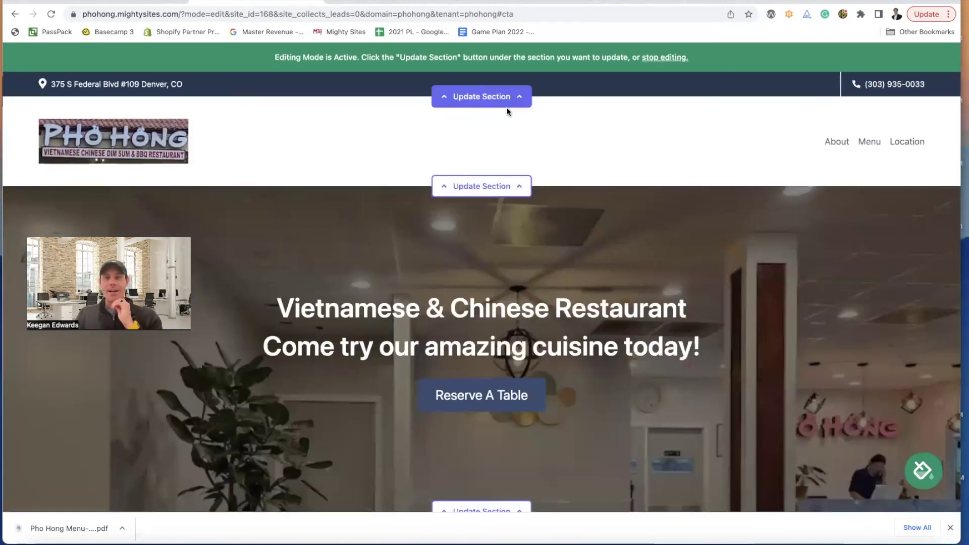
# - Stop editing, go to the Pho Hong site dashboard, and open the live site
pyautogui.click(665, 58)
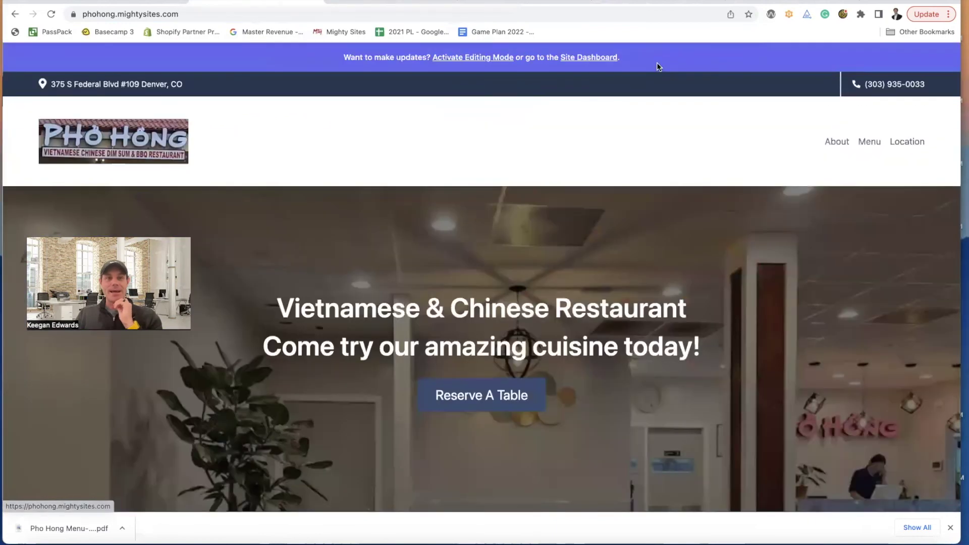
pyautogui.click(569, 59)
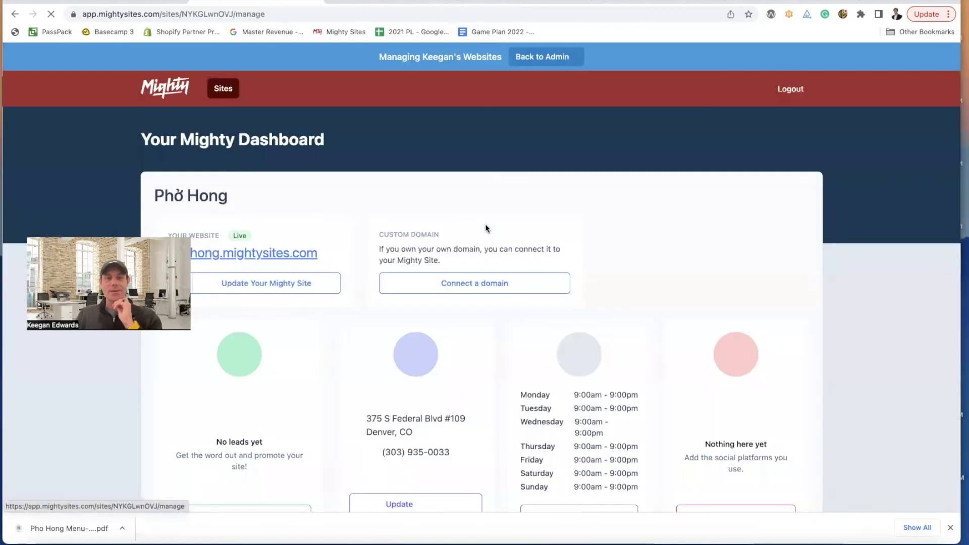
pyautogui.scroll(-2, 485, 222)
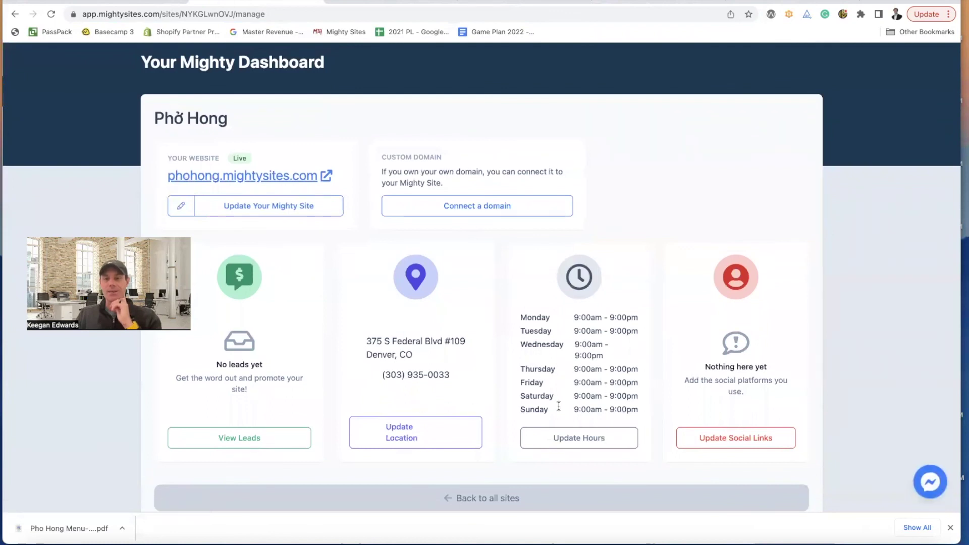
pyautogui.scroll(2, 557, 245)
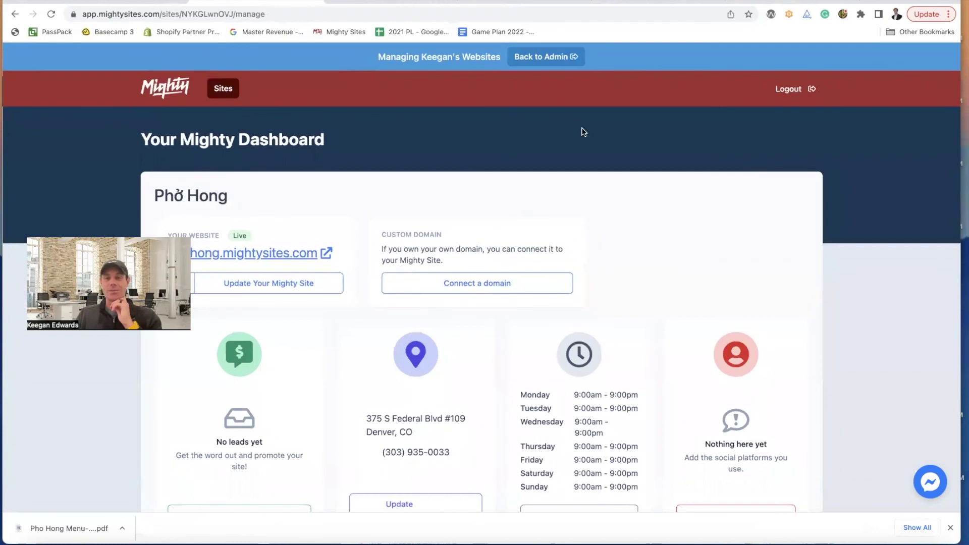
pyautogui.scroll(-2, 241, 167)
pyautogui.click(260, 180)
# - Skim the live Pho Hong page and dismiss the browser's downloads bar
pyautogui.scroll(-2, 339, 132)
pyautogui.scroll(2, 338, 132)
pyautogui.scroll(-3, 338, 132)
pyautogui.scroll(-10, 338, 132)
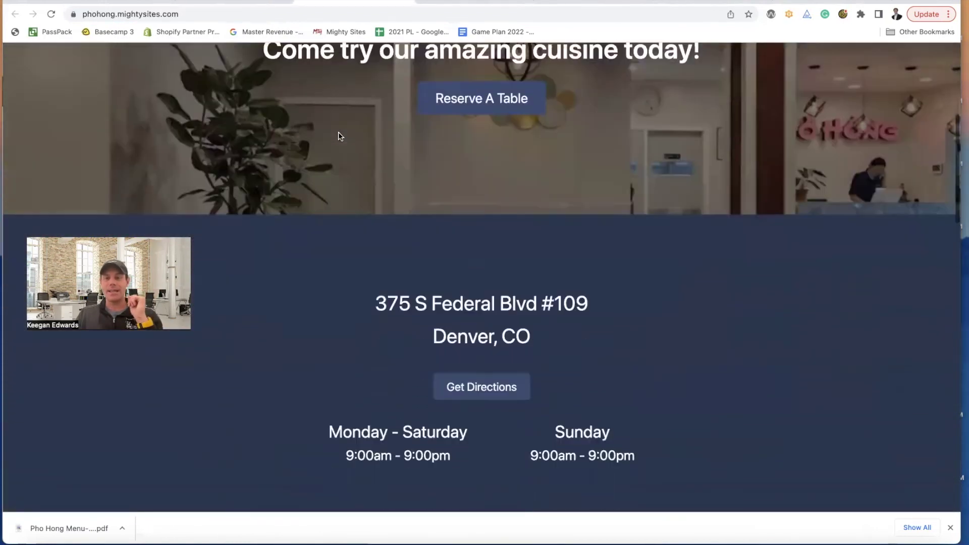
pyautogui.scroll(-15, 338, 131)
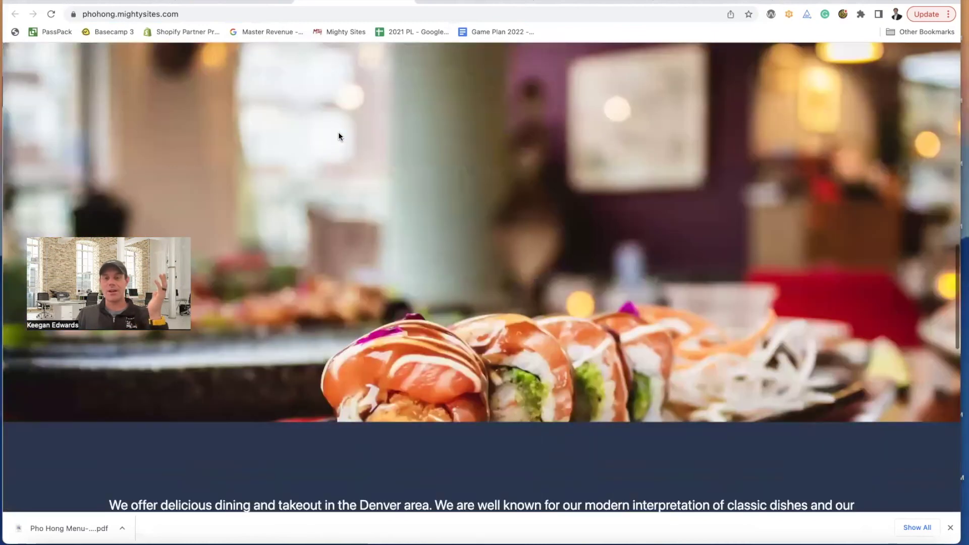
pyautogui.scroll(20, 339, 131)
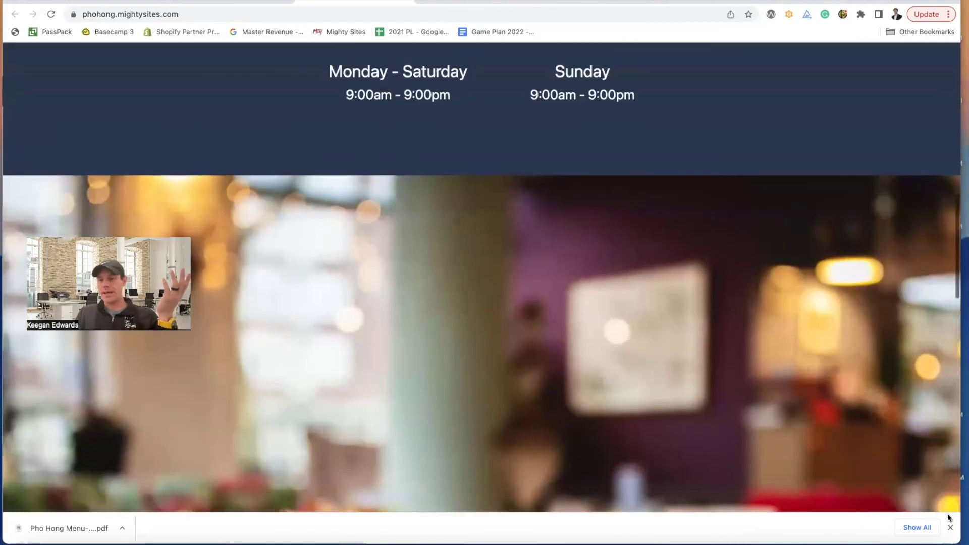
pyautogui.click(951, 527)
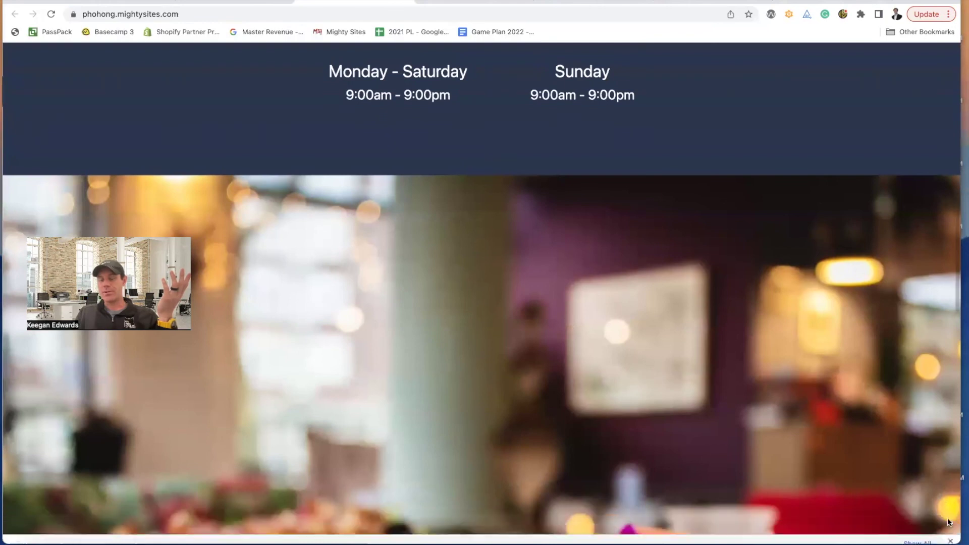
# - Review the interior-photo hero, Denver dining text, View our Menu button and dim sum About Us photo
pyautogui.scroll(10, 777, 393)
pyautogui.scroll(3, 746, 353)
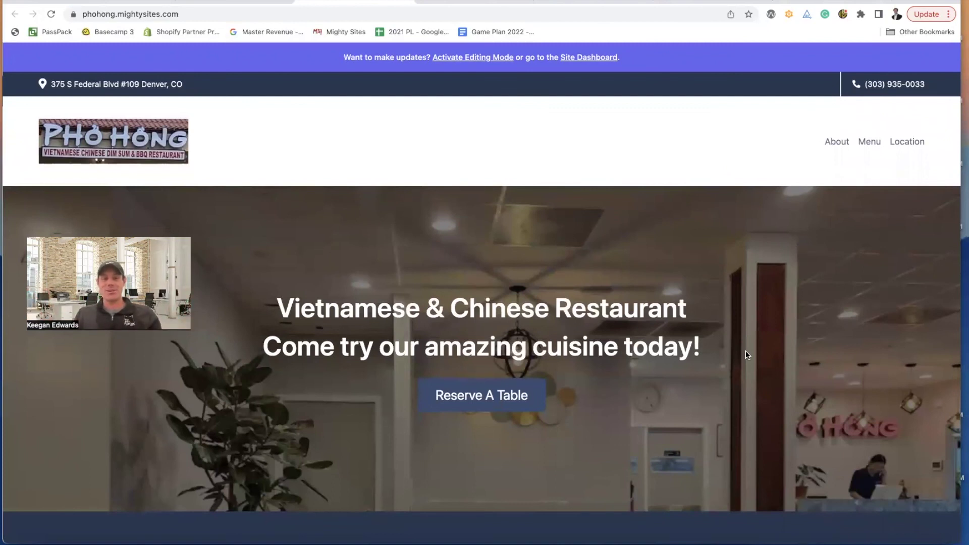
pyautogui.scroll(-2, 766, 349)
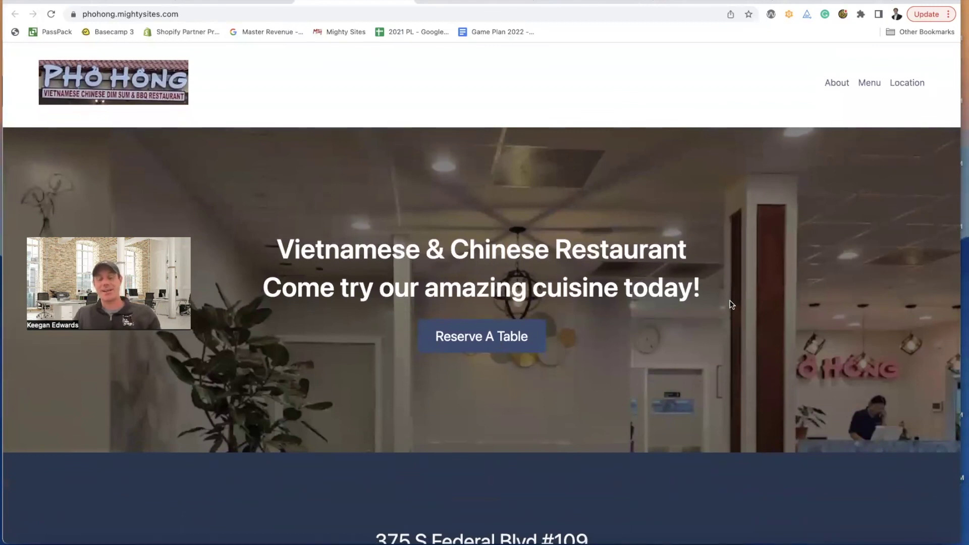
pyautogui.scroll(2, 732, 304)
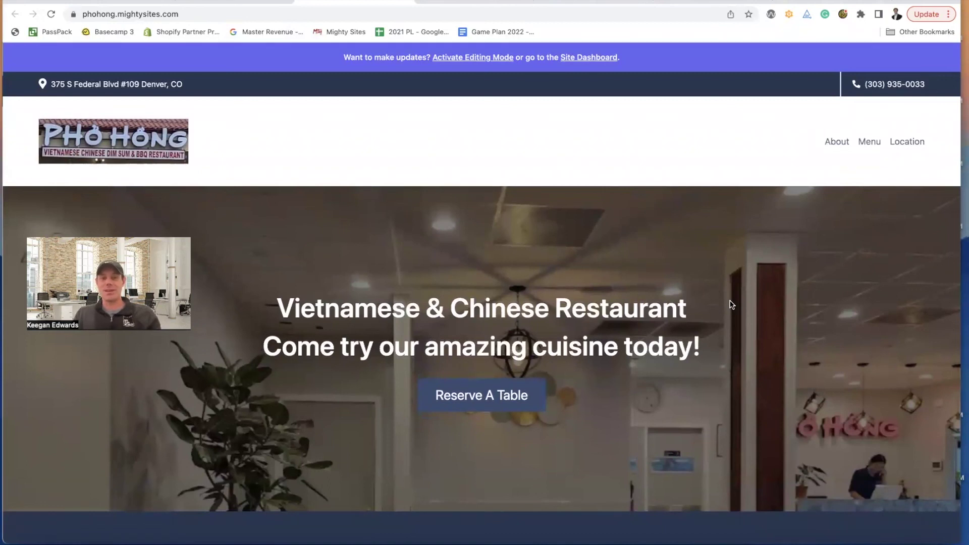
pyautogui.scroll(-10, 732, 305)
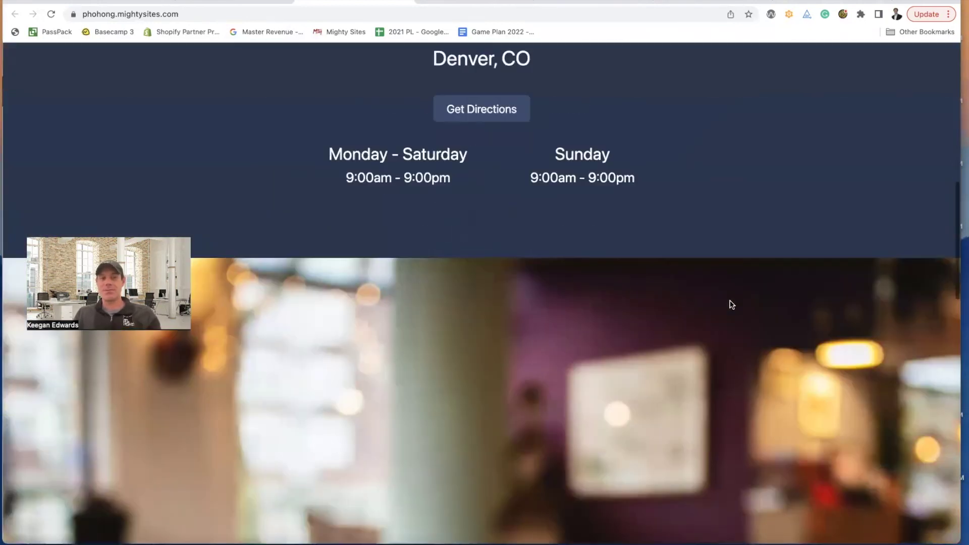
pyautogui.scroll(-5, 733, 304)
pyautogui.scroll(-7, 732, 305)
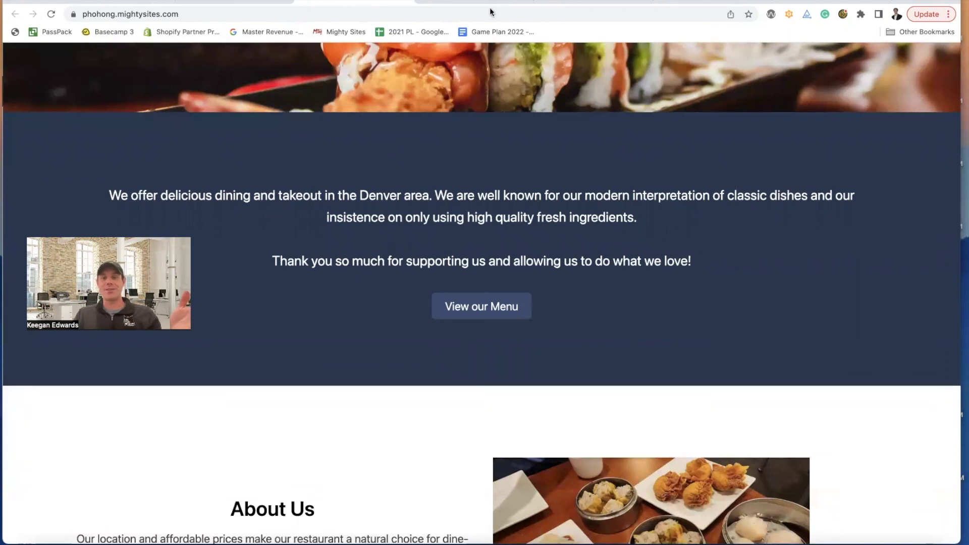
pyautogui.scroll(20, 679, 178)
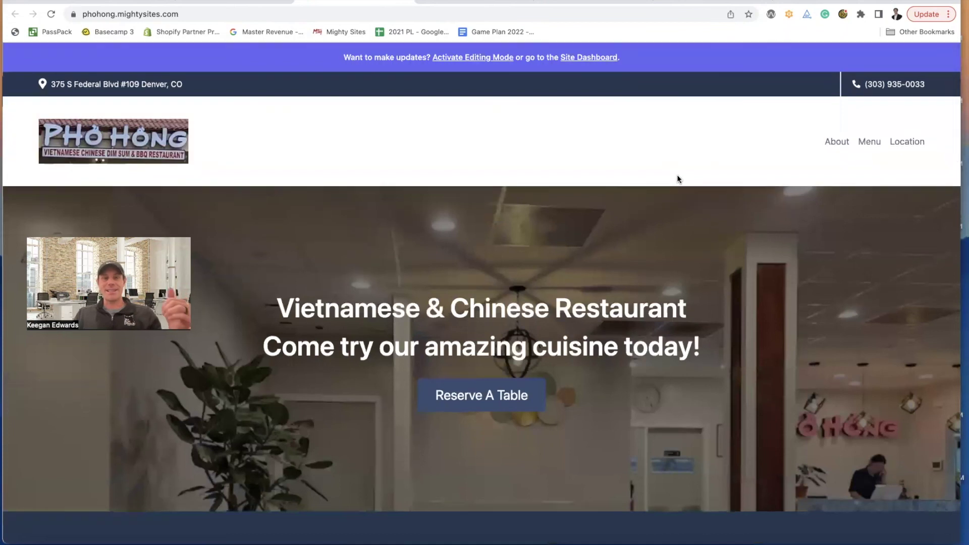
pyautogui.scroll(-8, 677, 179)
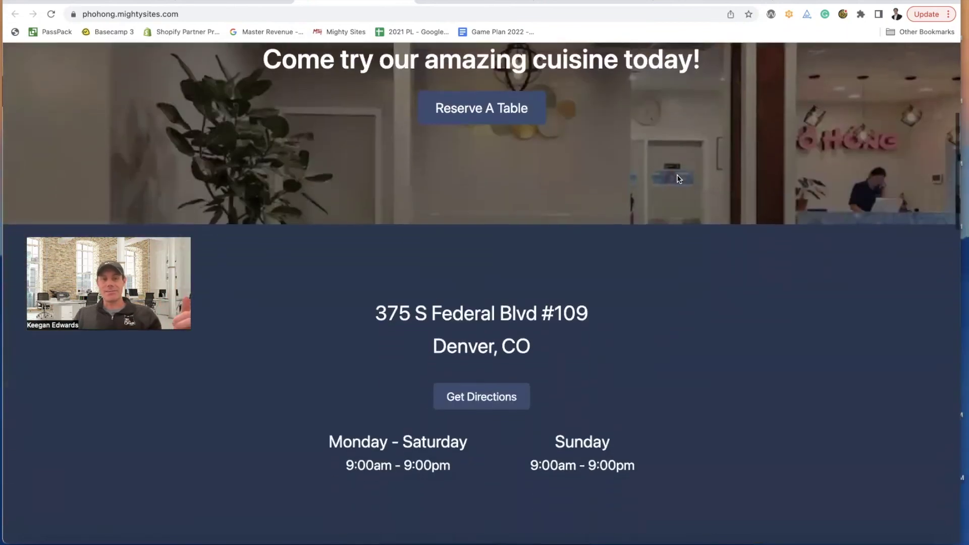
pyautogui.scroll(-8, 679, 179)
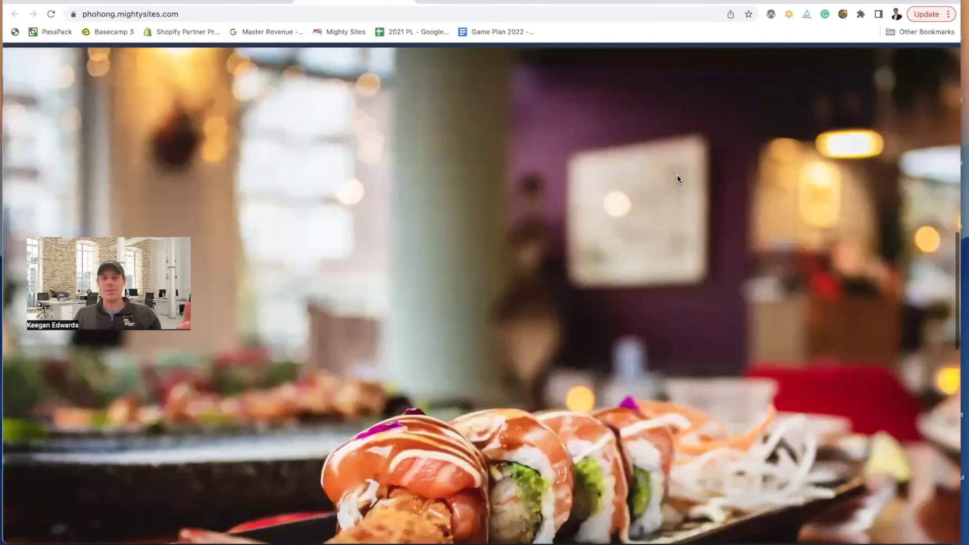
pyautogui.scroll(-10, 677, 174)
pyautogui.scroll(3, 677, 174)
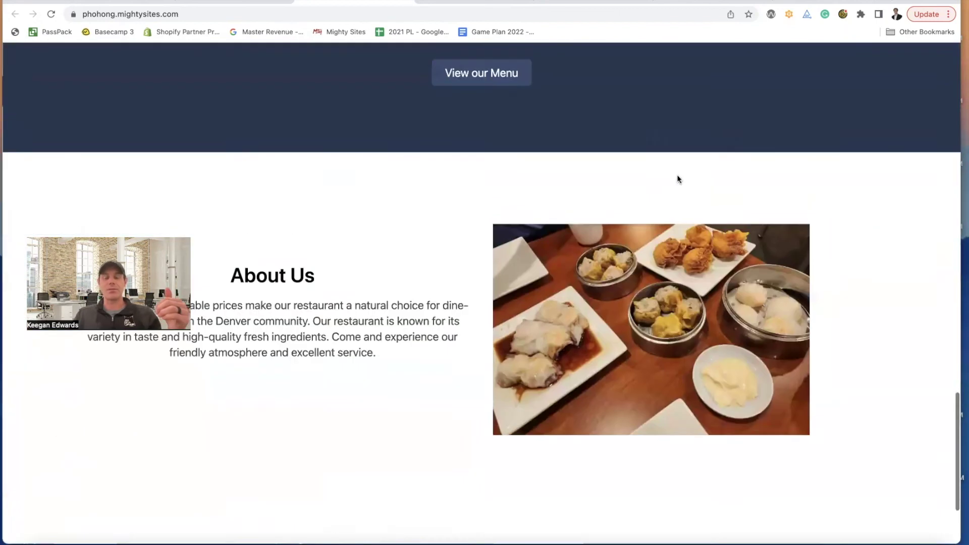
pyautogui.scroll(15, 677, 175)
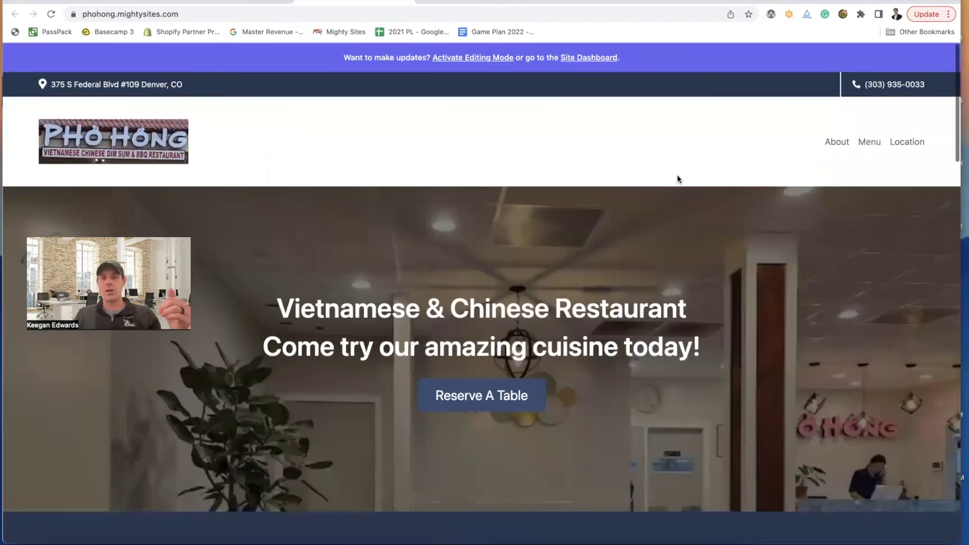